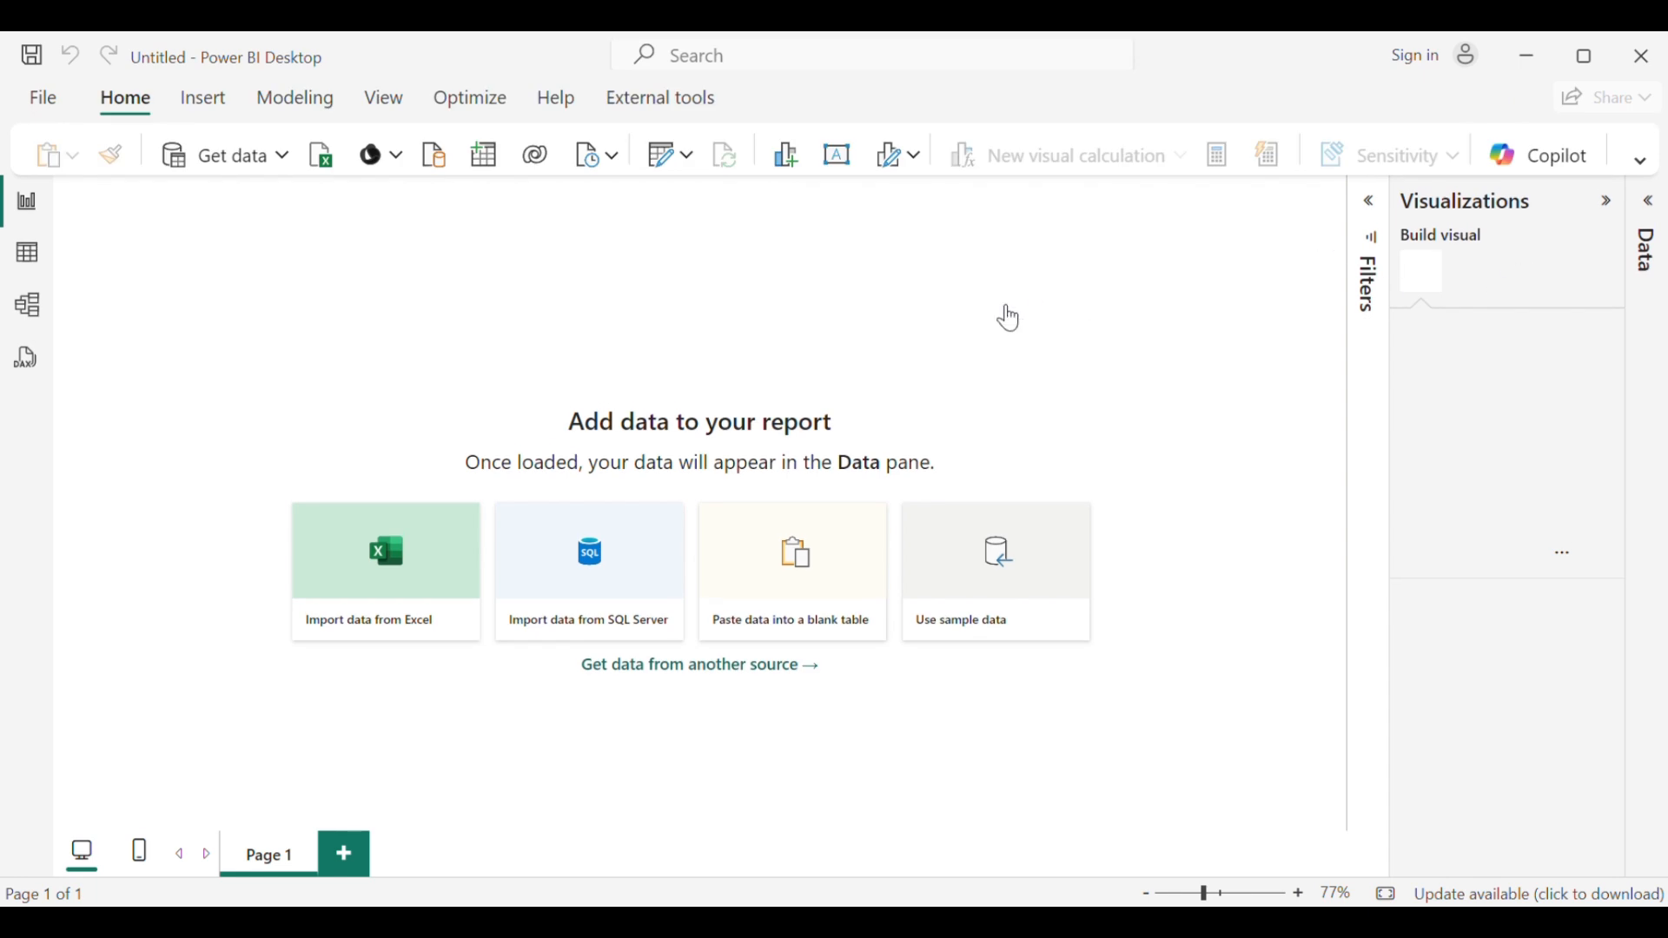
Step: Start a new data import from a web source, ready for entering the page's URL
click(257, 199)
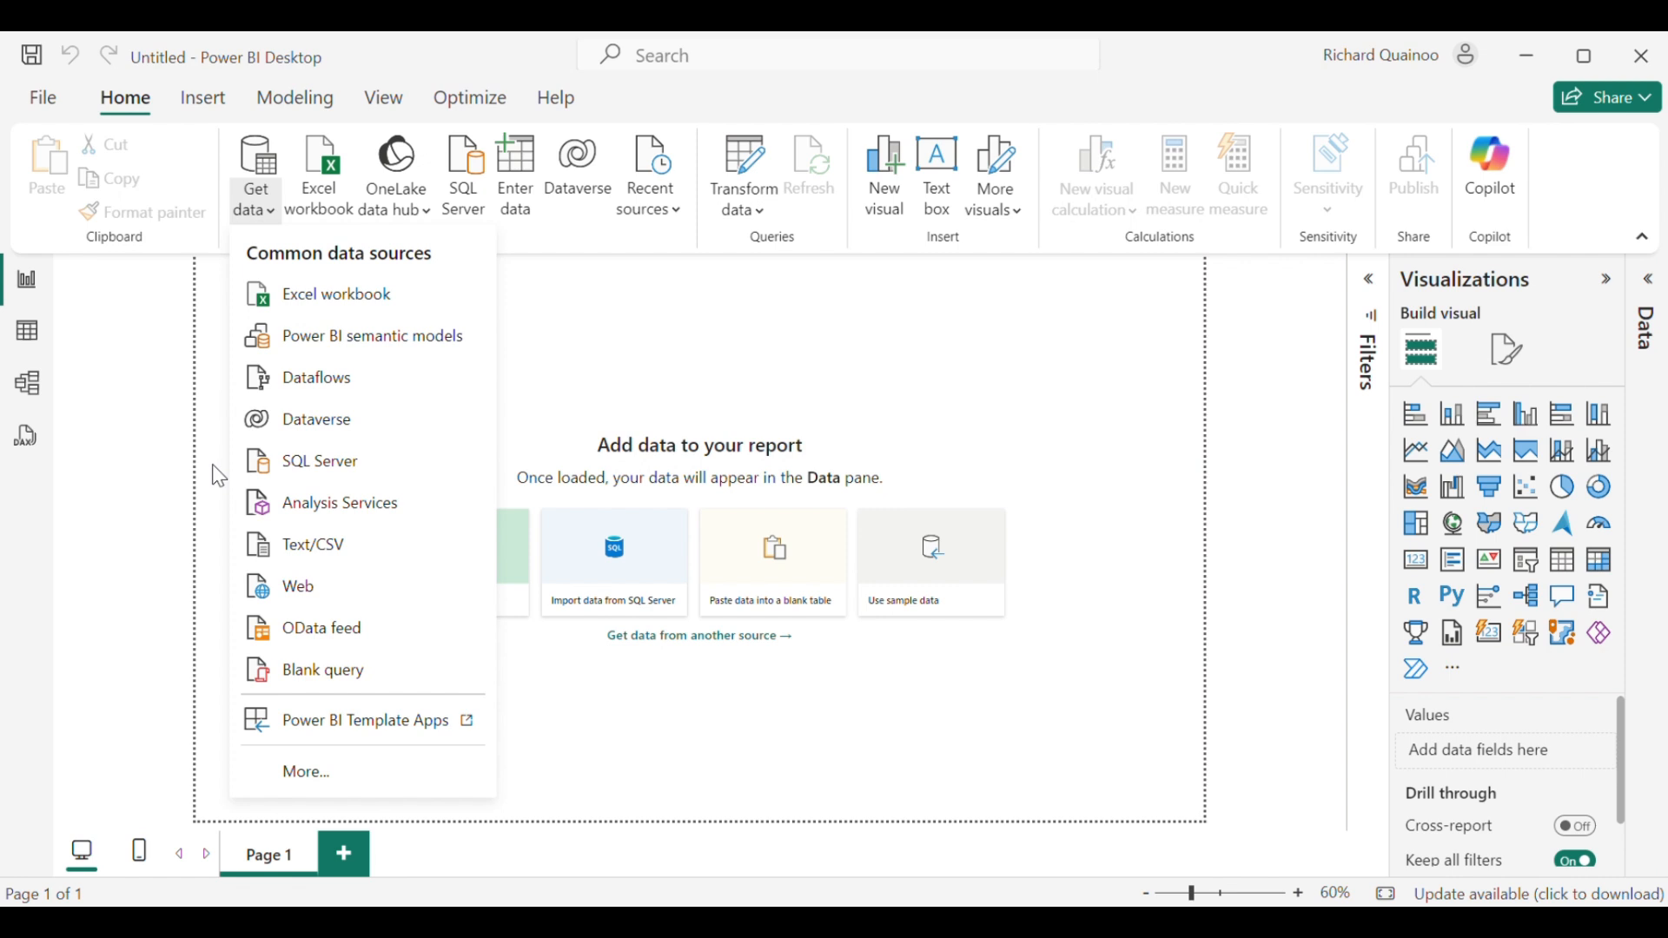
click(292, 603)
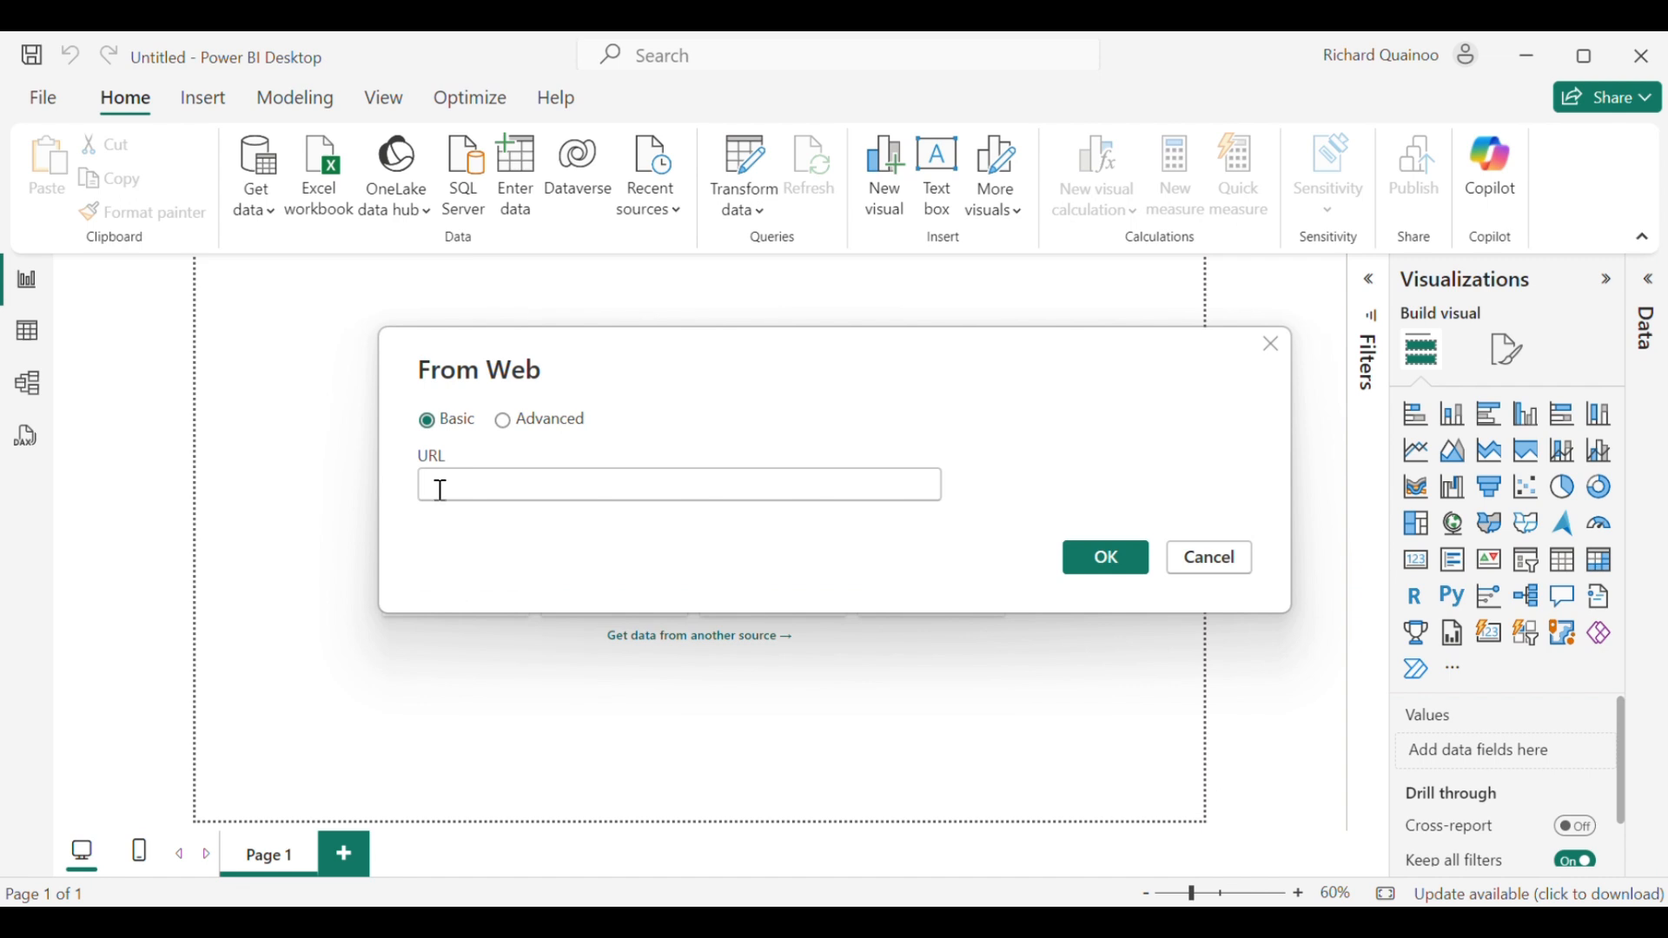
click(437, 492)
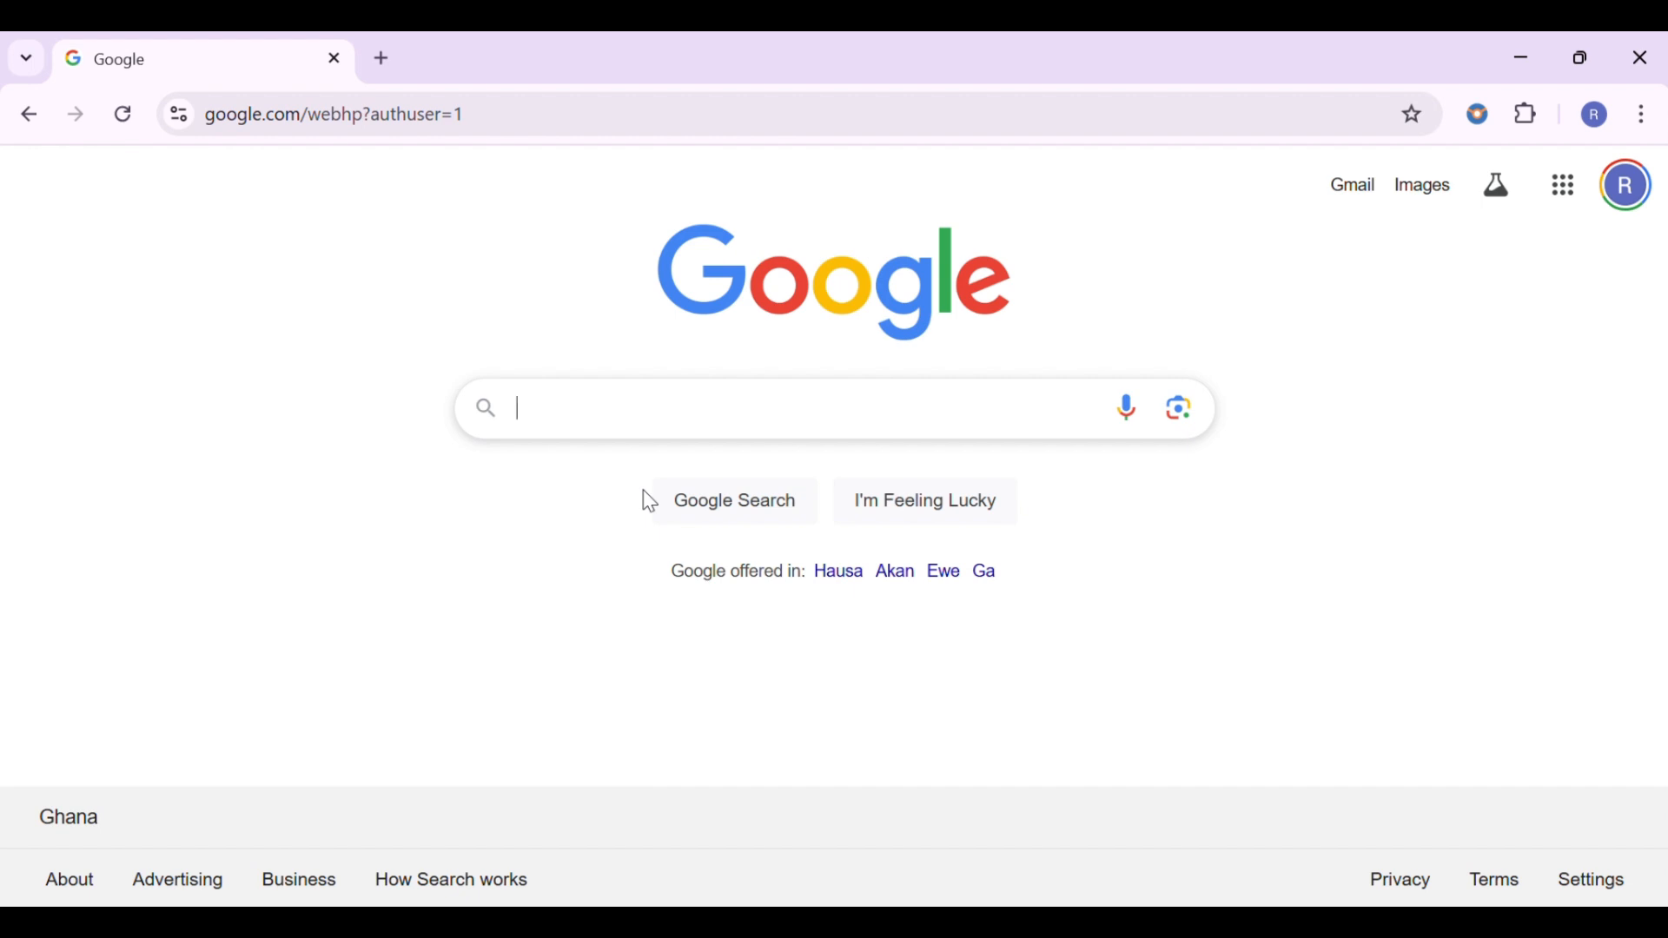
Step: Switch to the web browser, search Google for "stephen curry stats" and open the ESPN career stats page
text(stp)
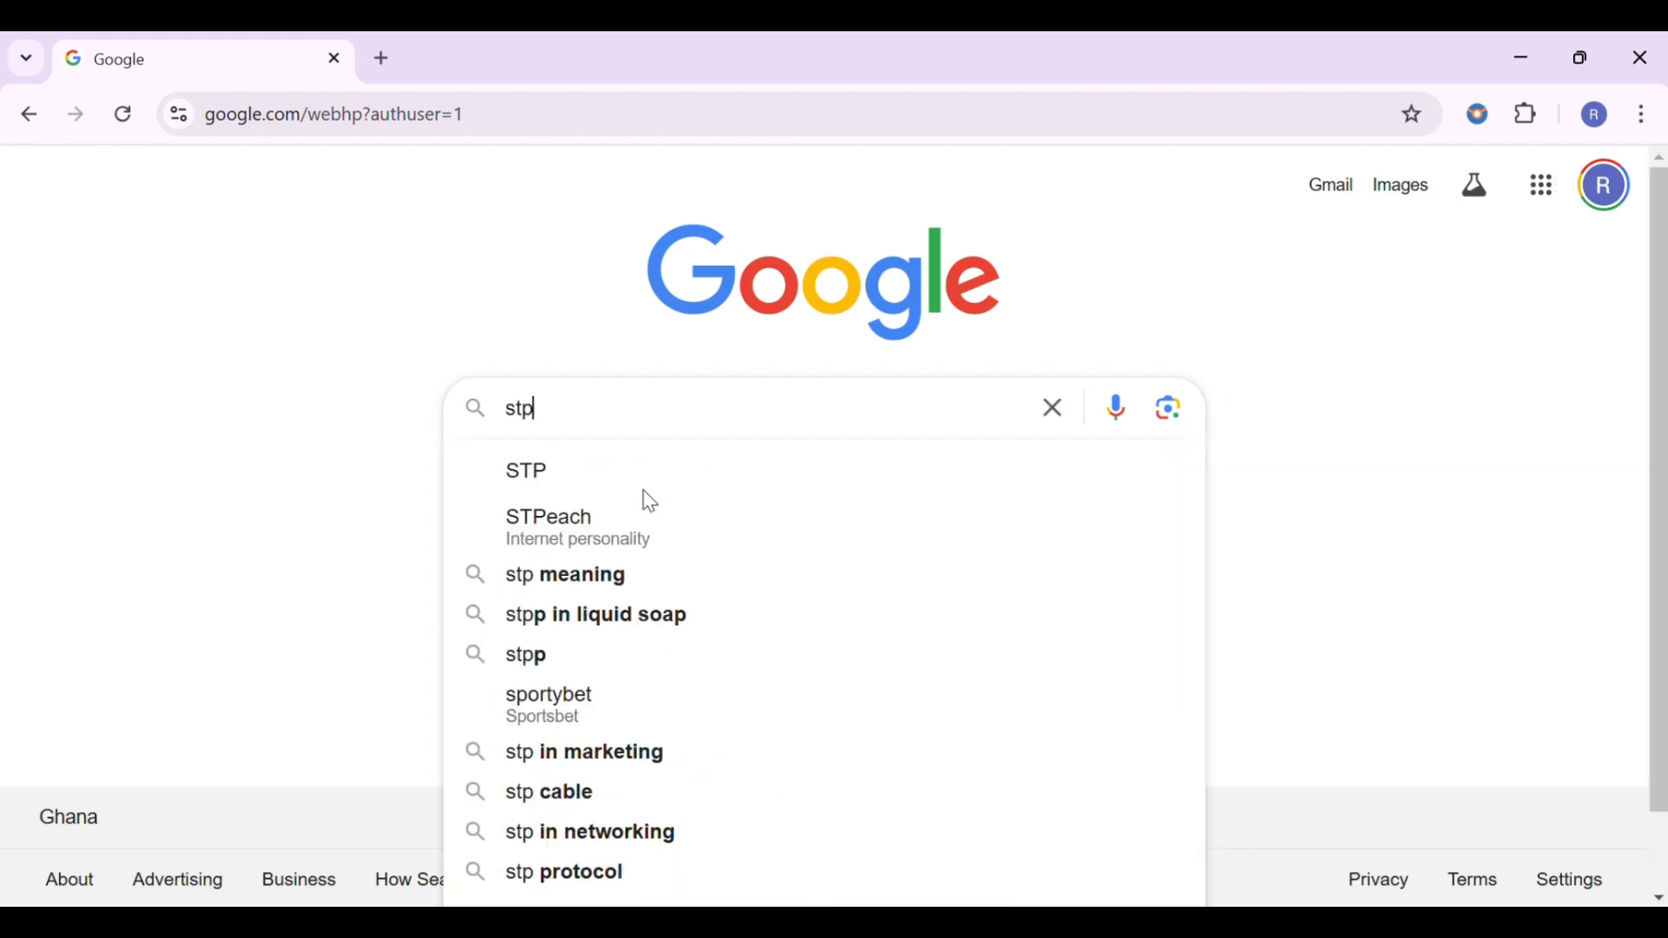
key(BackSpace)
text(eph)
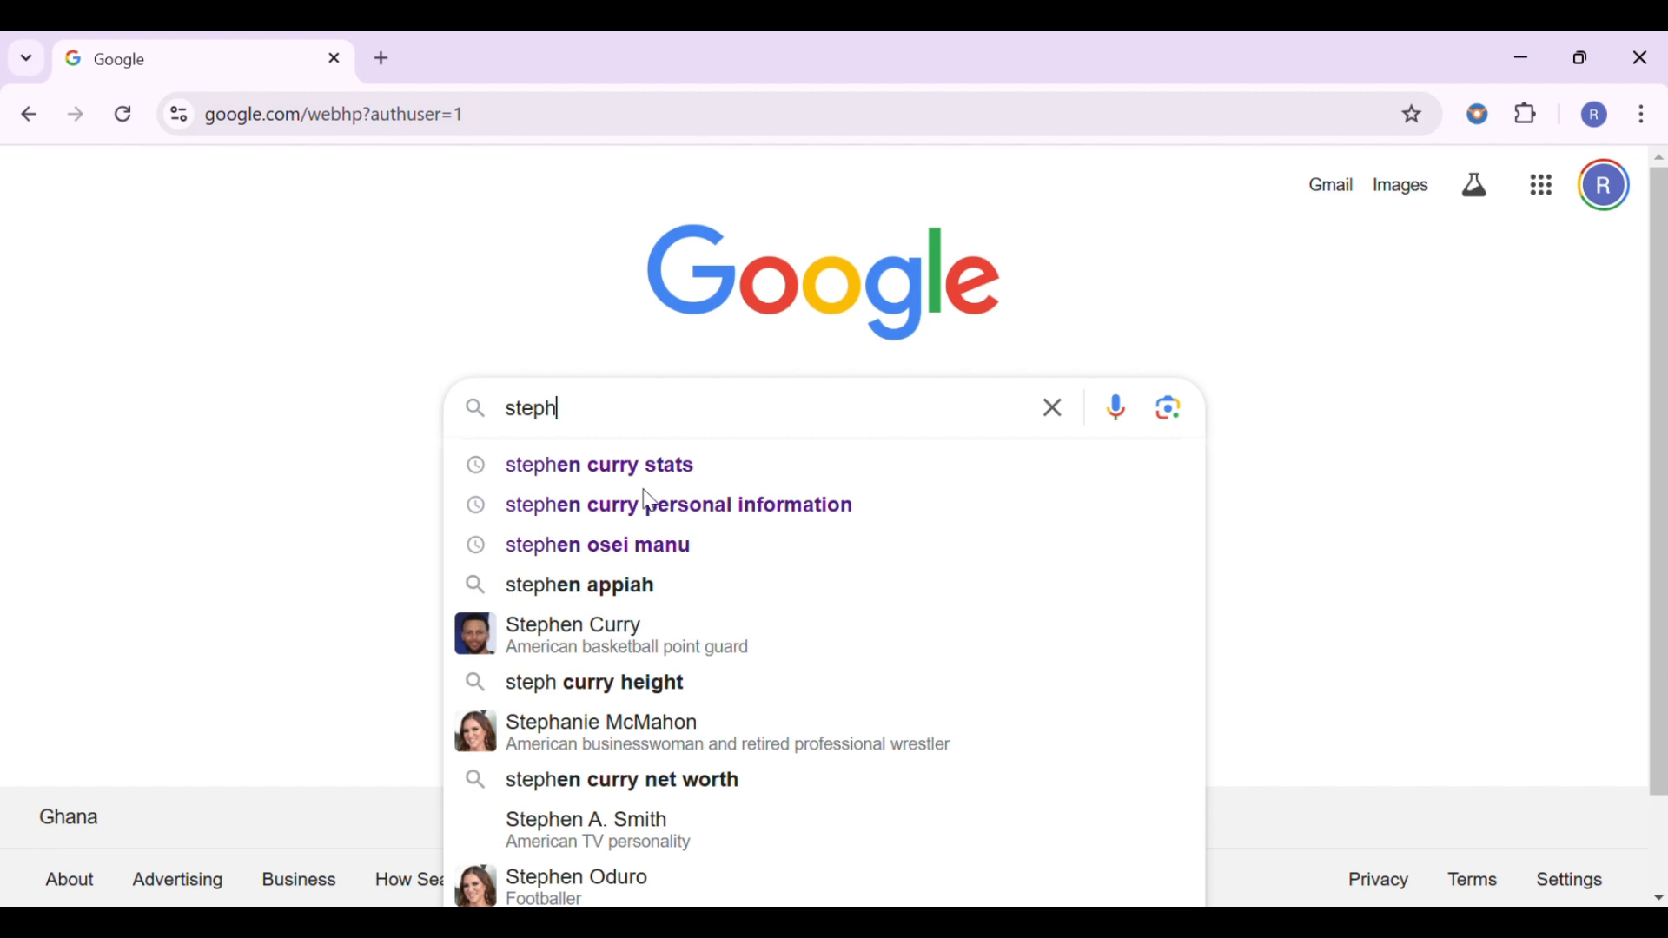
click(640, 485)
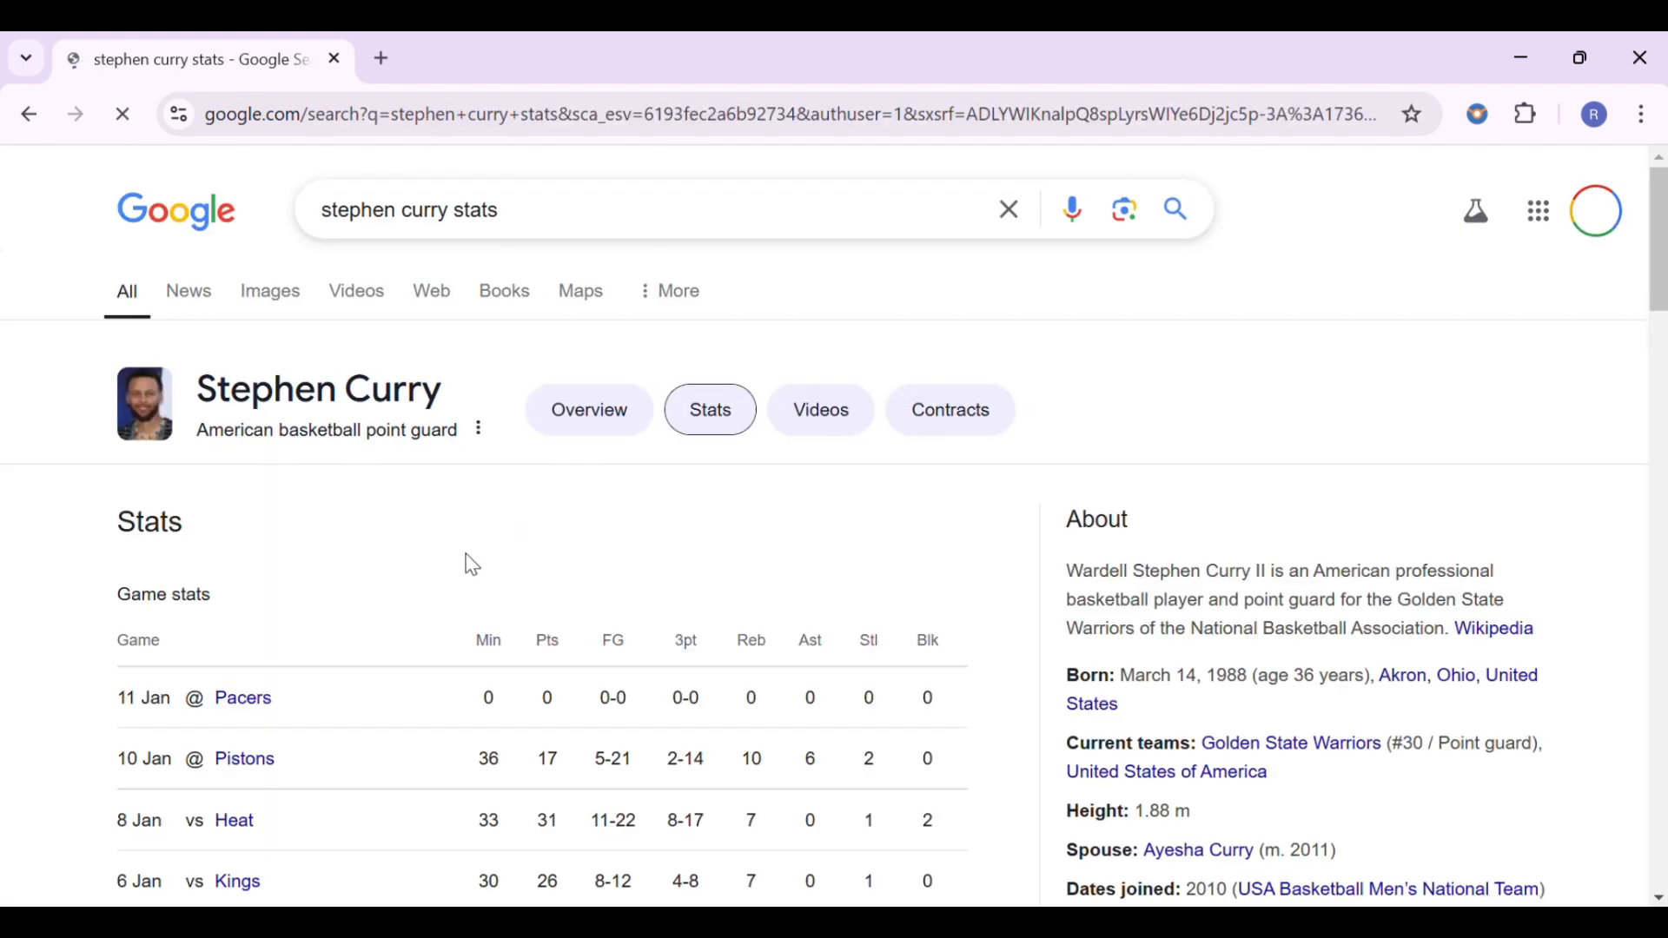
scroll(456, 611, down, 10)
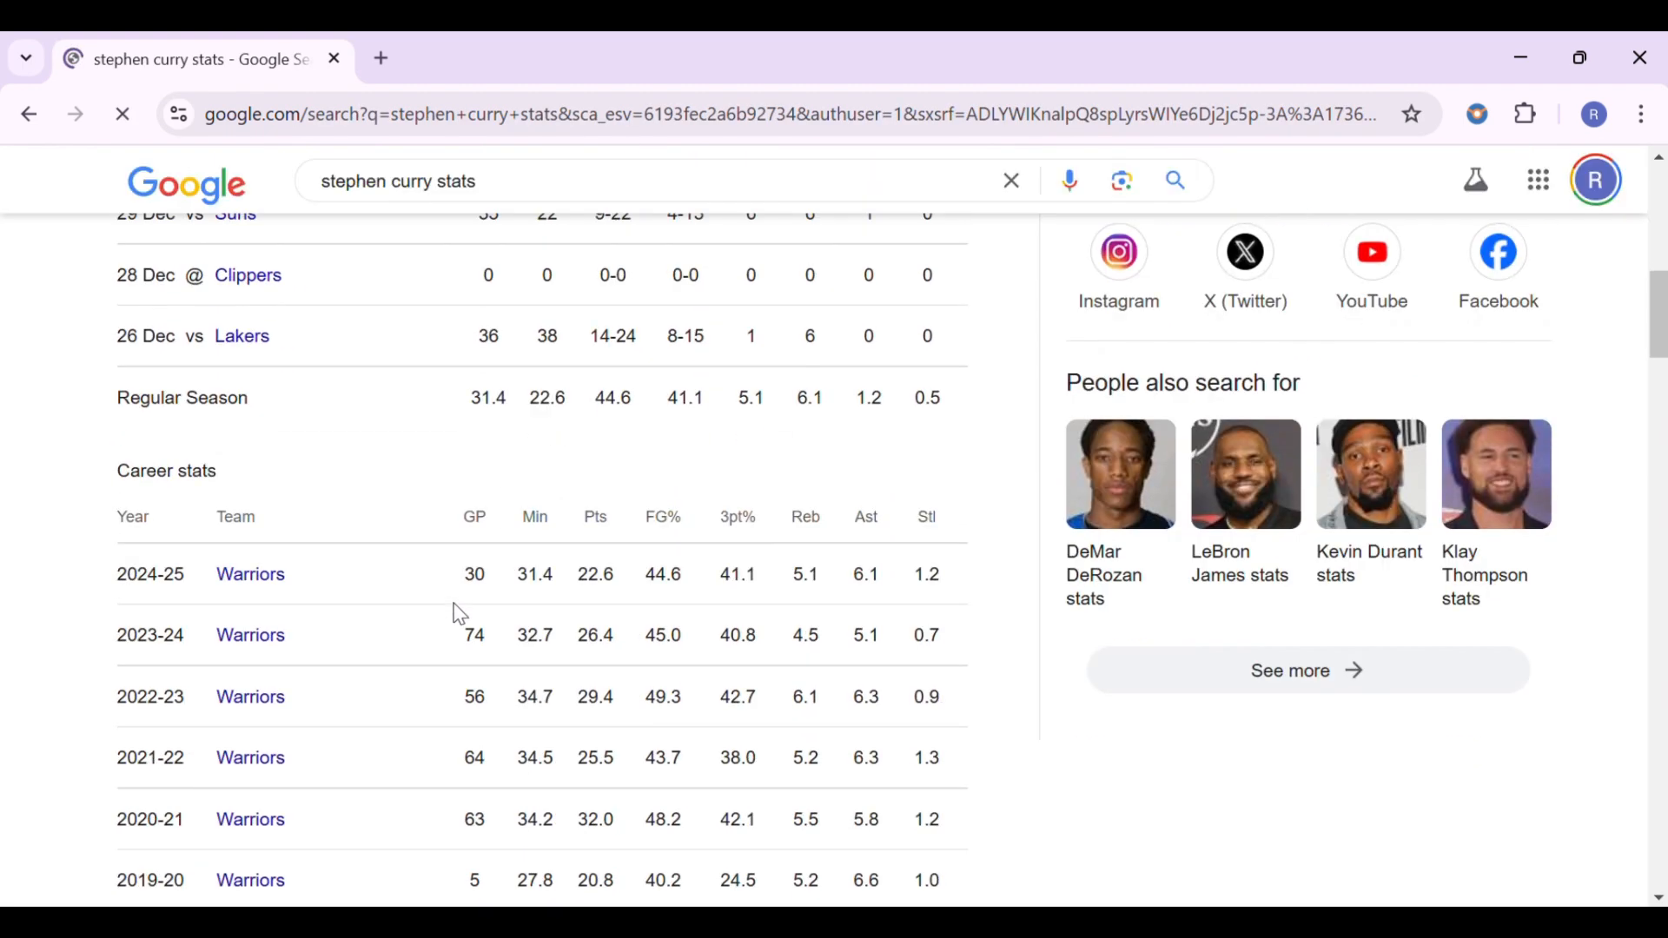
scroll(460, 614, down, 15)
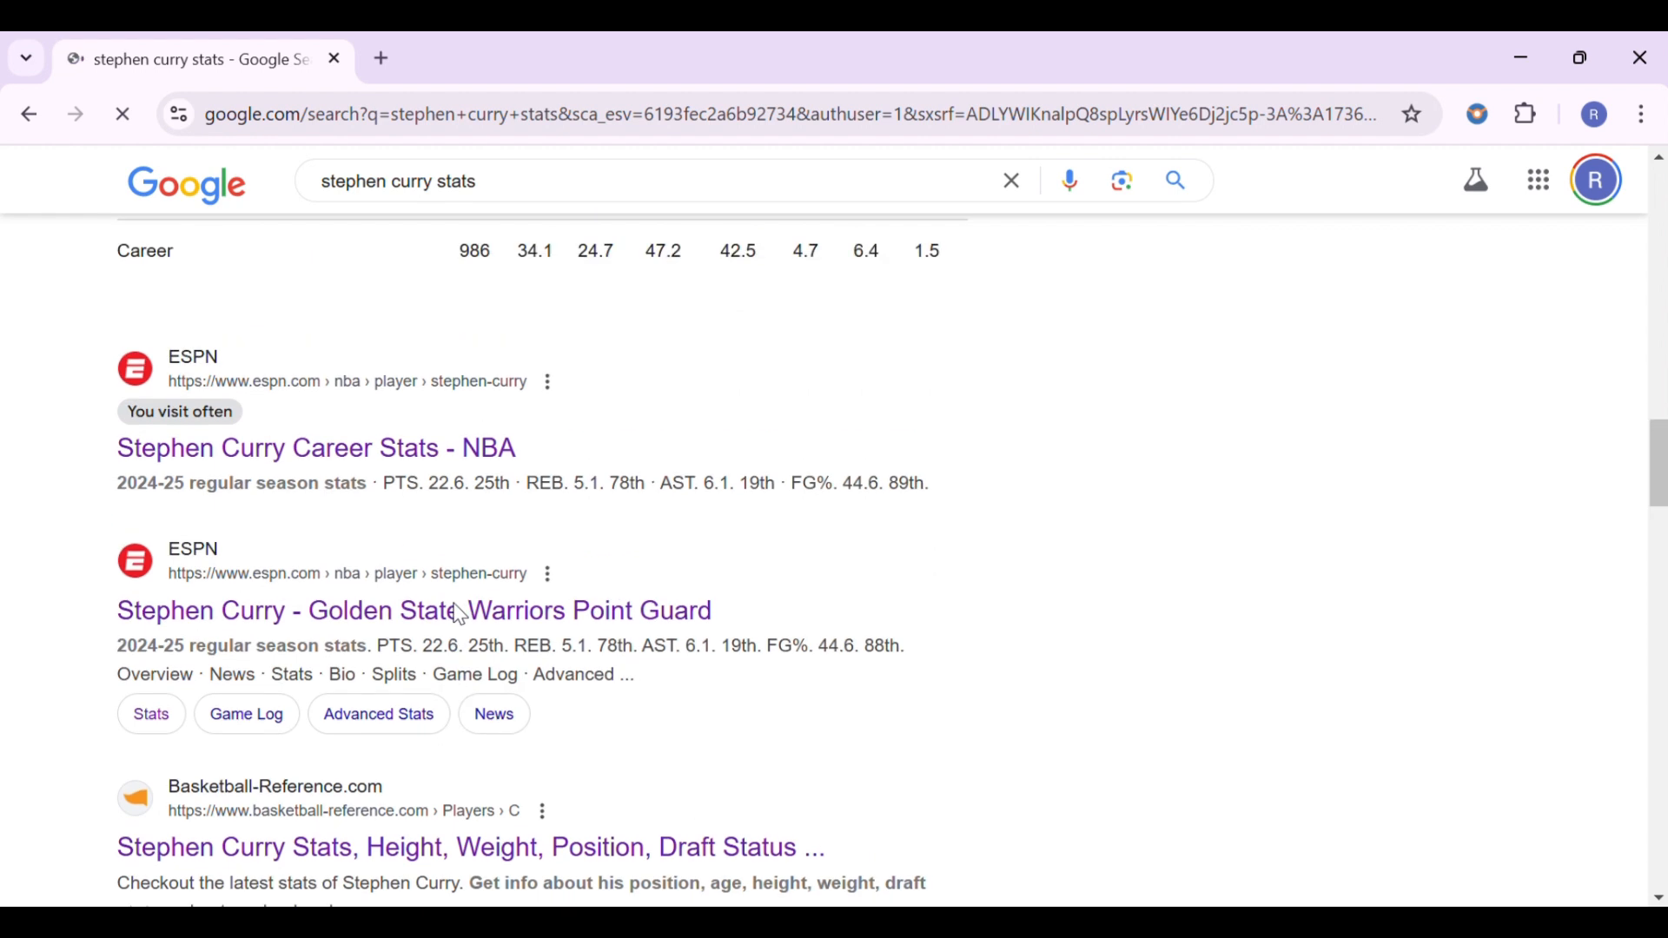
scroll(460, 614, up, 1)
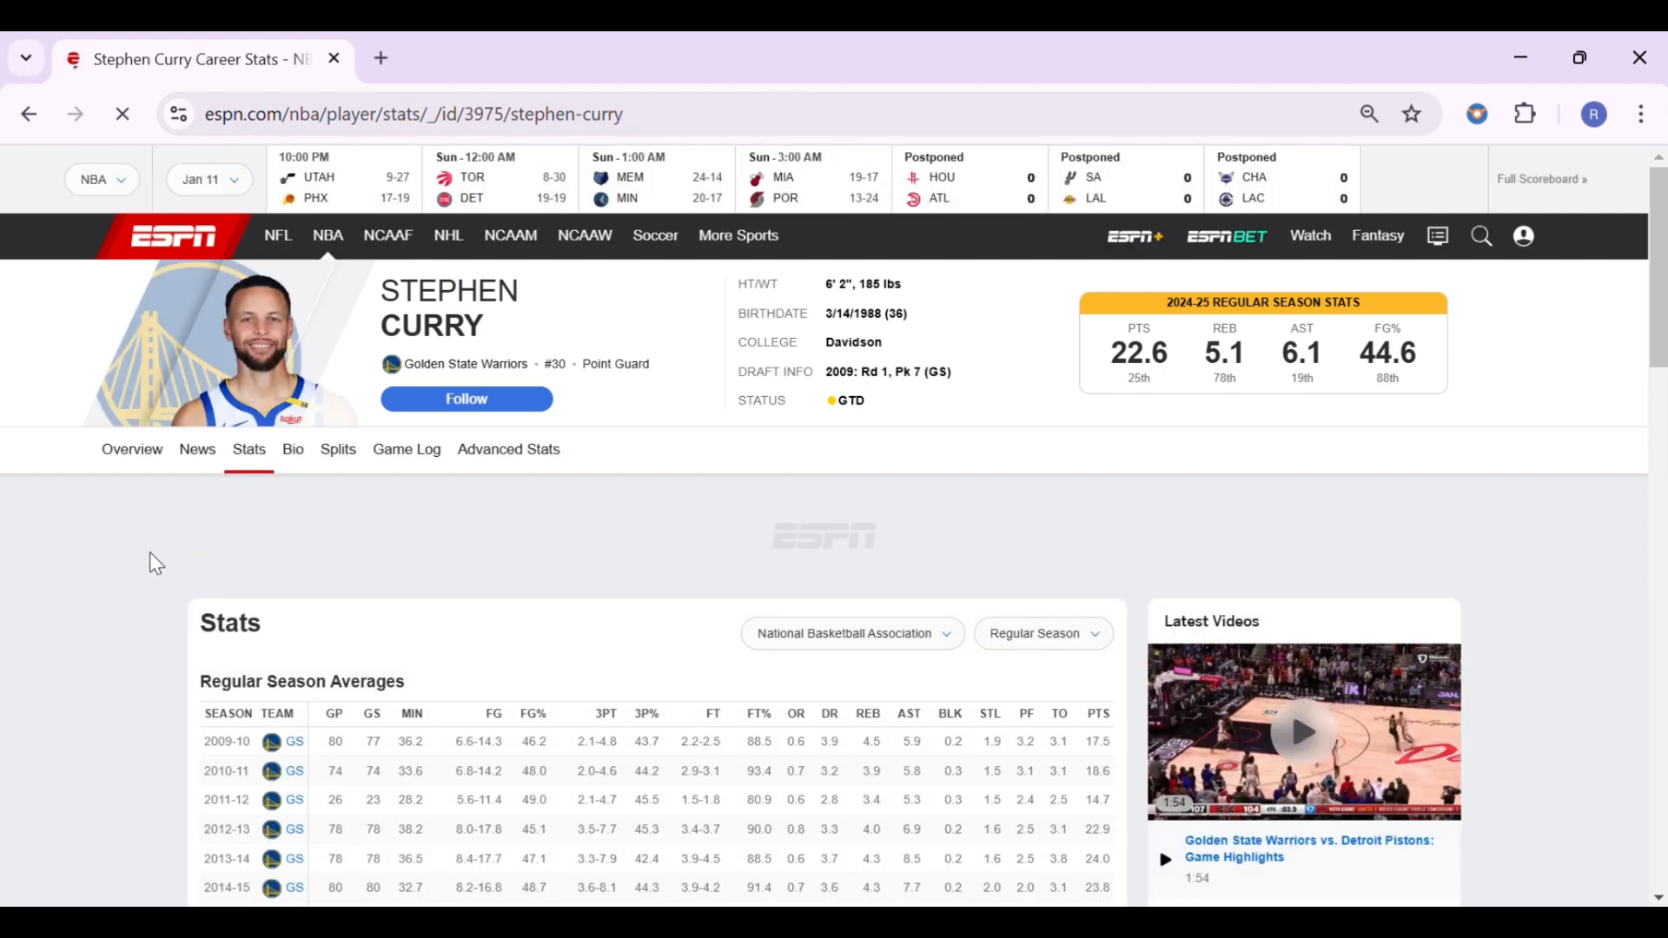
Step: Examine the Regular Season Averages and Regular Season Totals tables on the ESPN stats page
scroll(152, 562, down, 3)
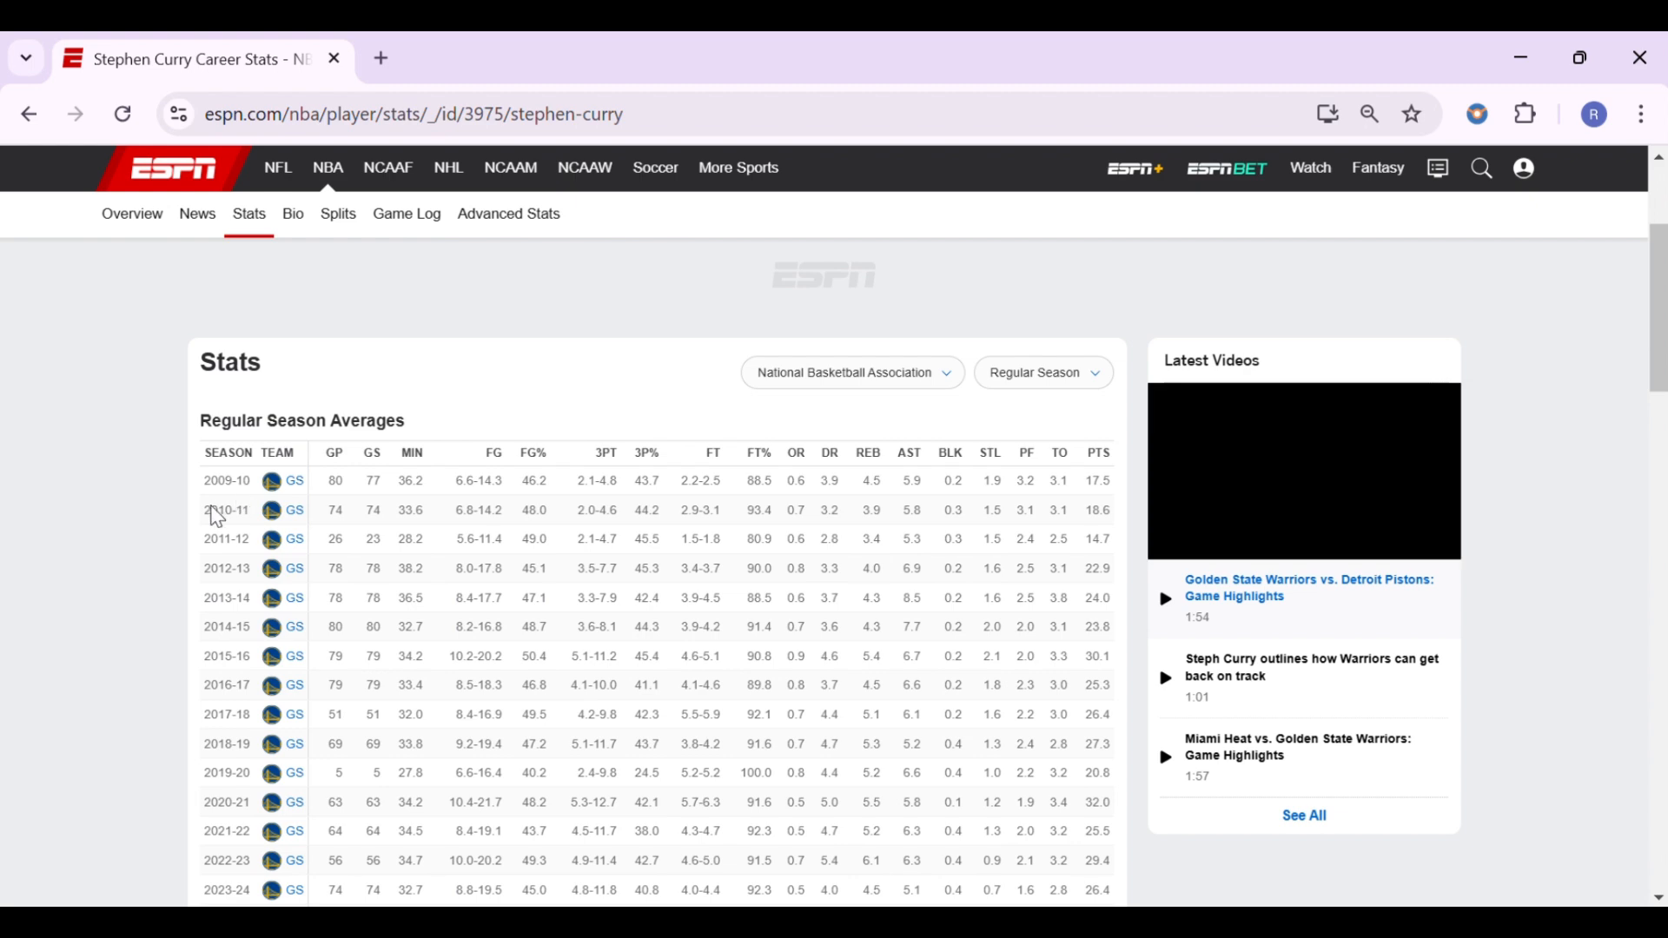
scroll(213, 521, down, 3)
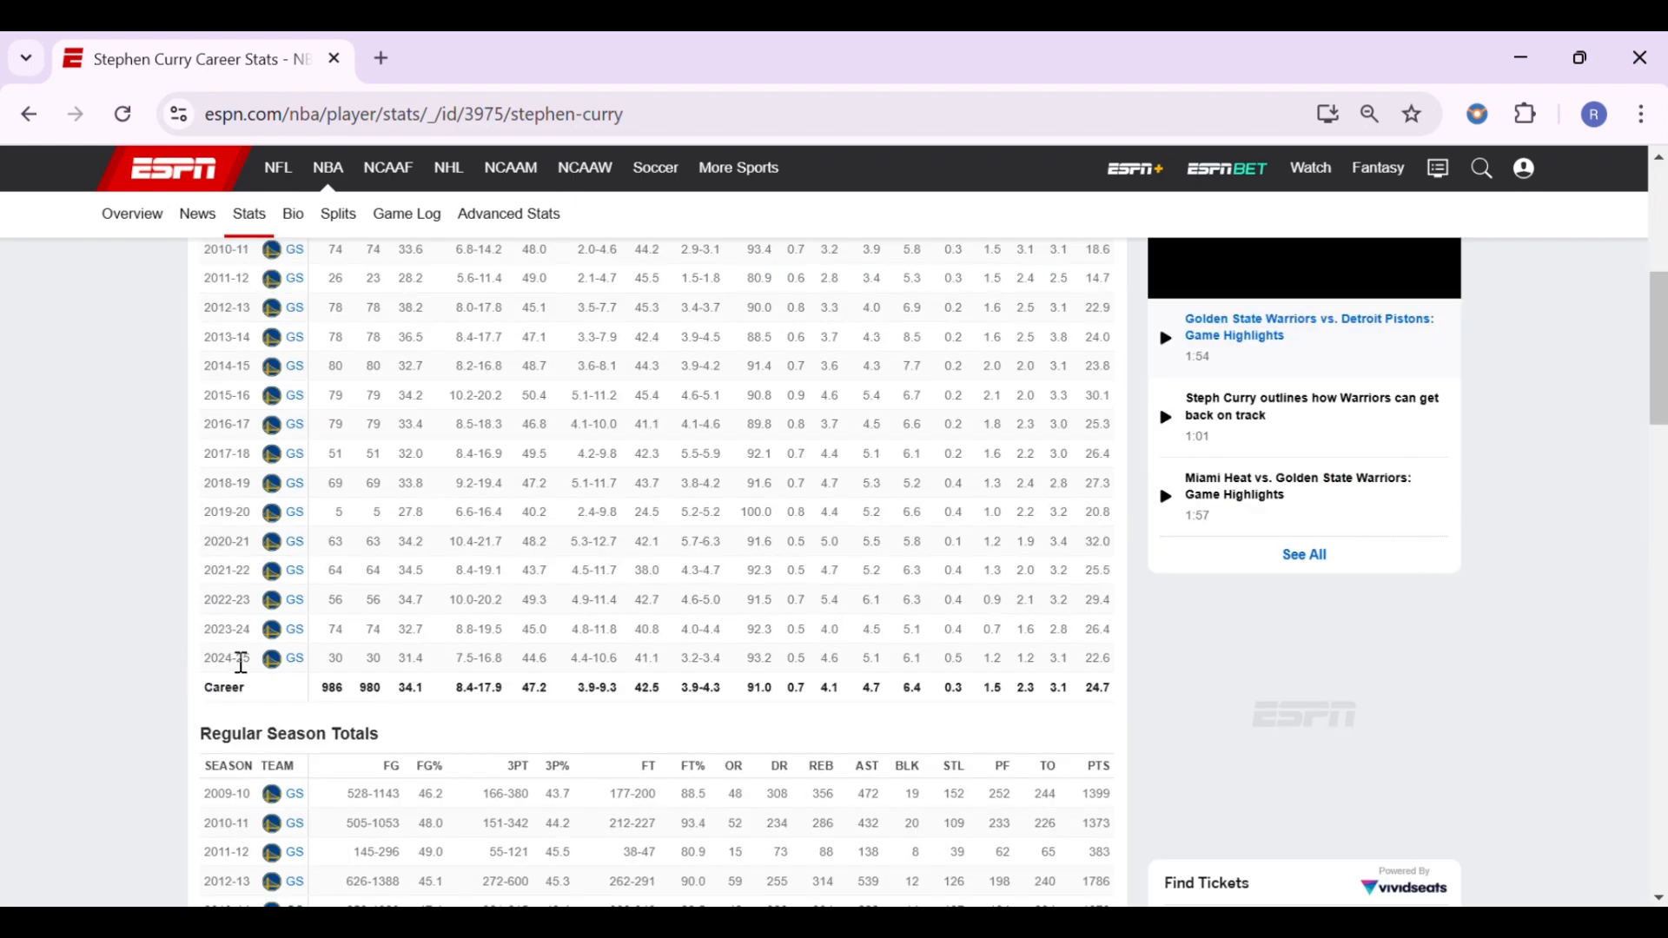
scroll(265, 673, up, 3)
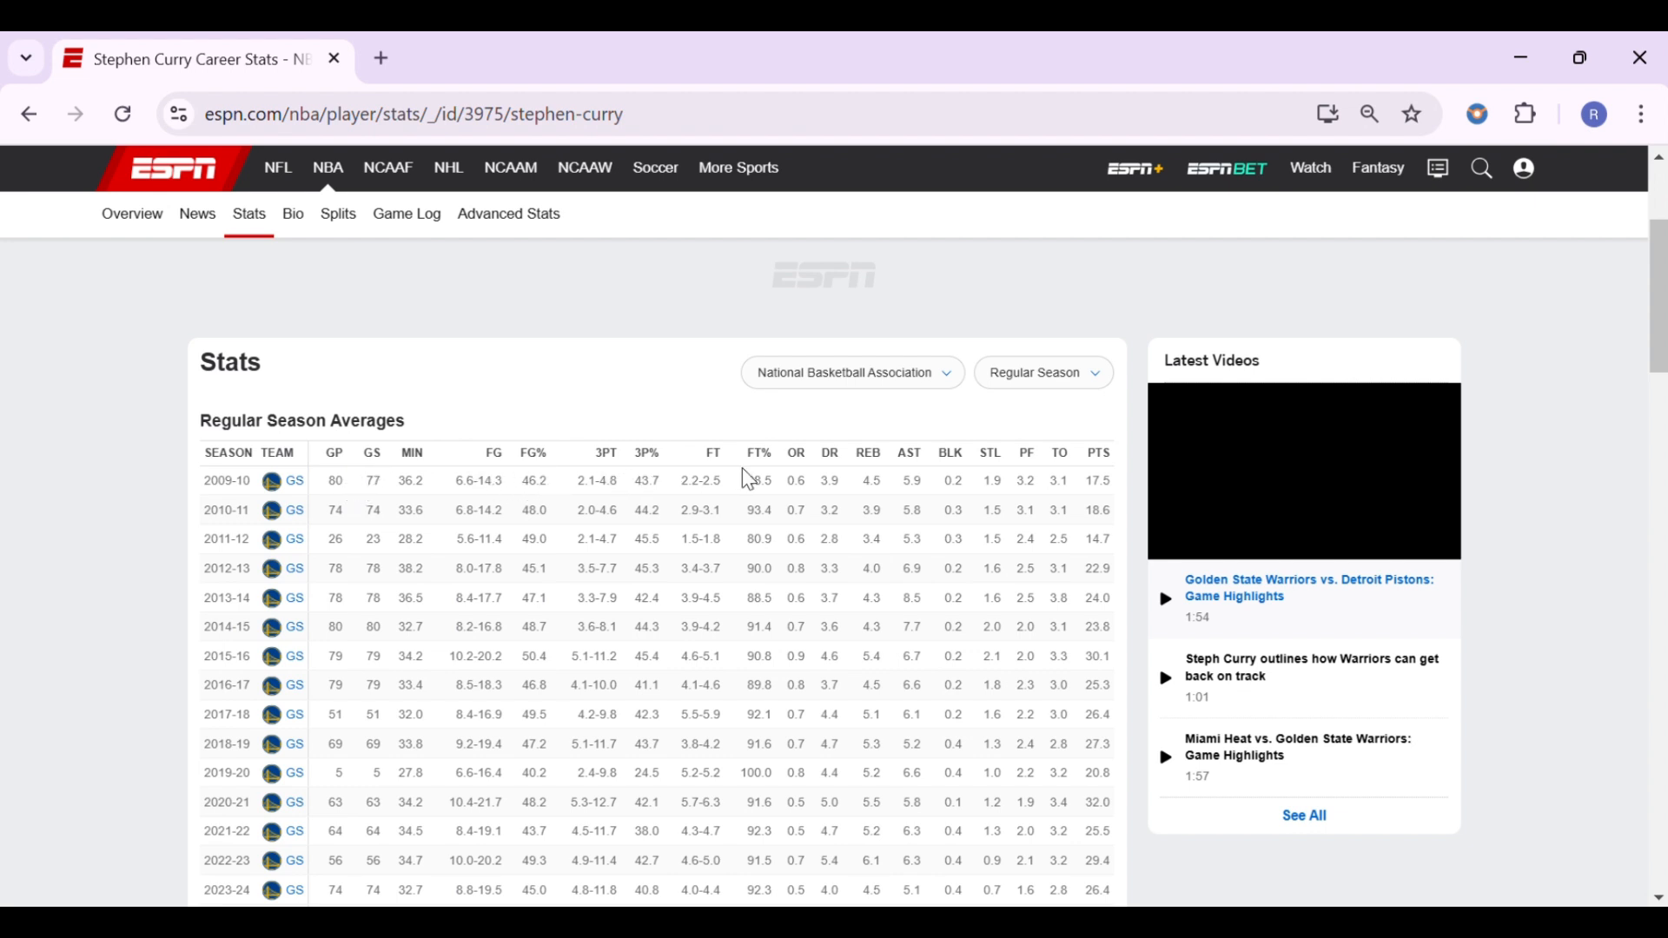
scroll(998, 603, down, 4)
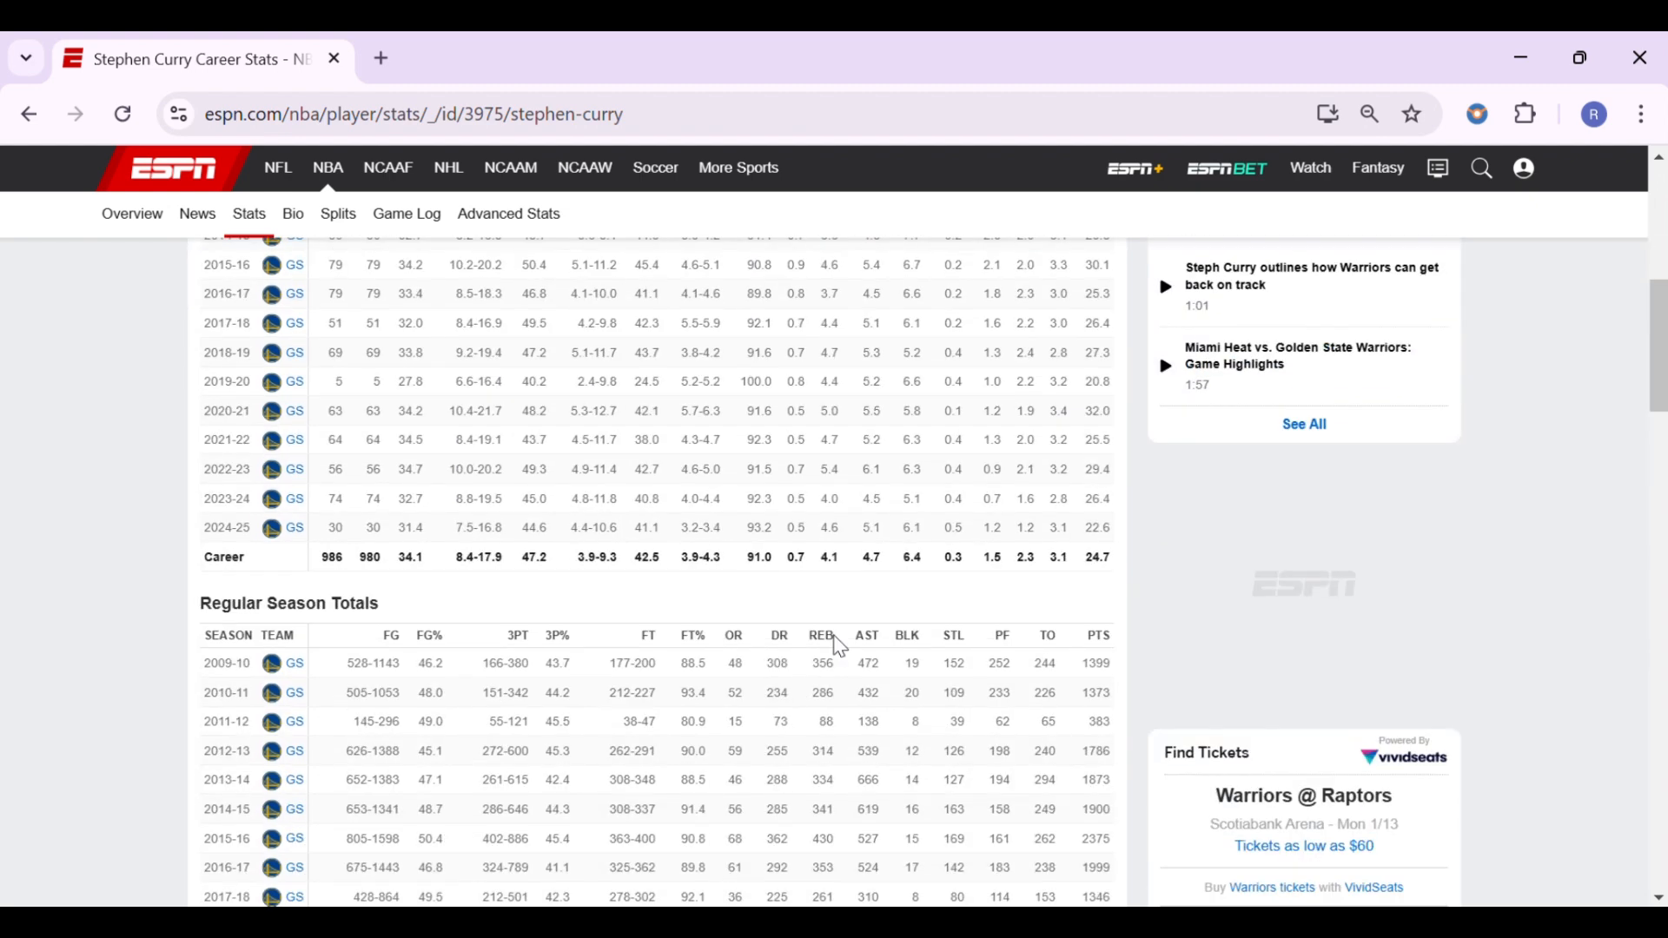
scroll(182, 641, down, 3)
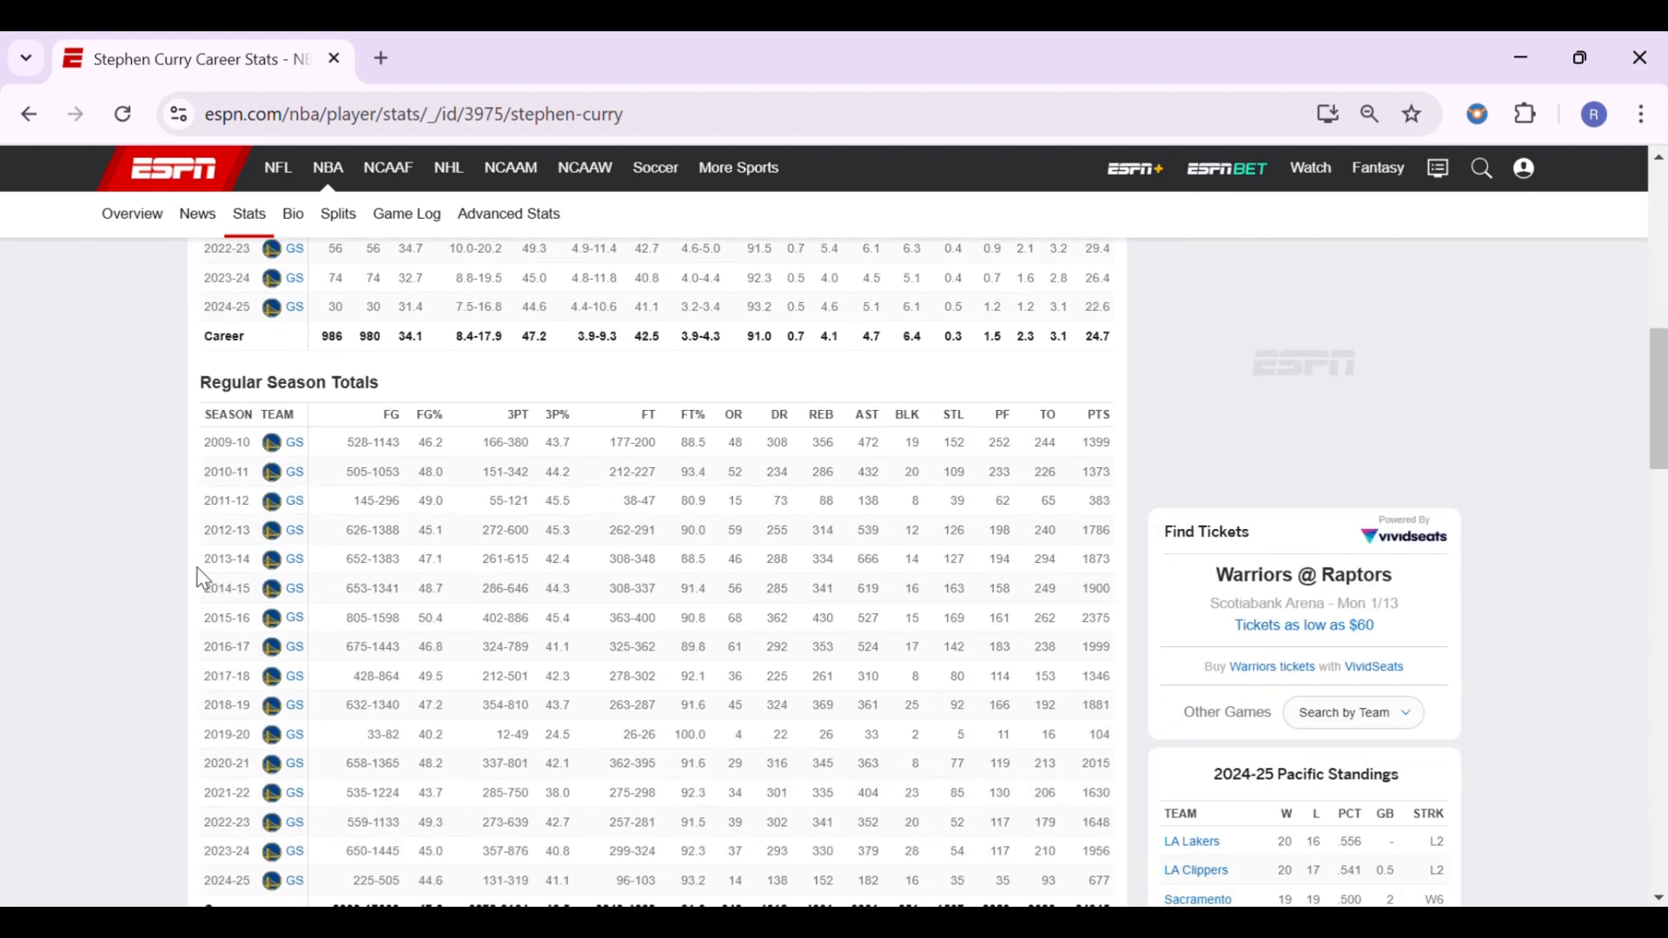
scroll(200, 556, down, 2)
scroll(166, 606, up, 2)
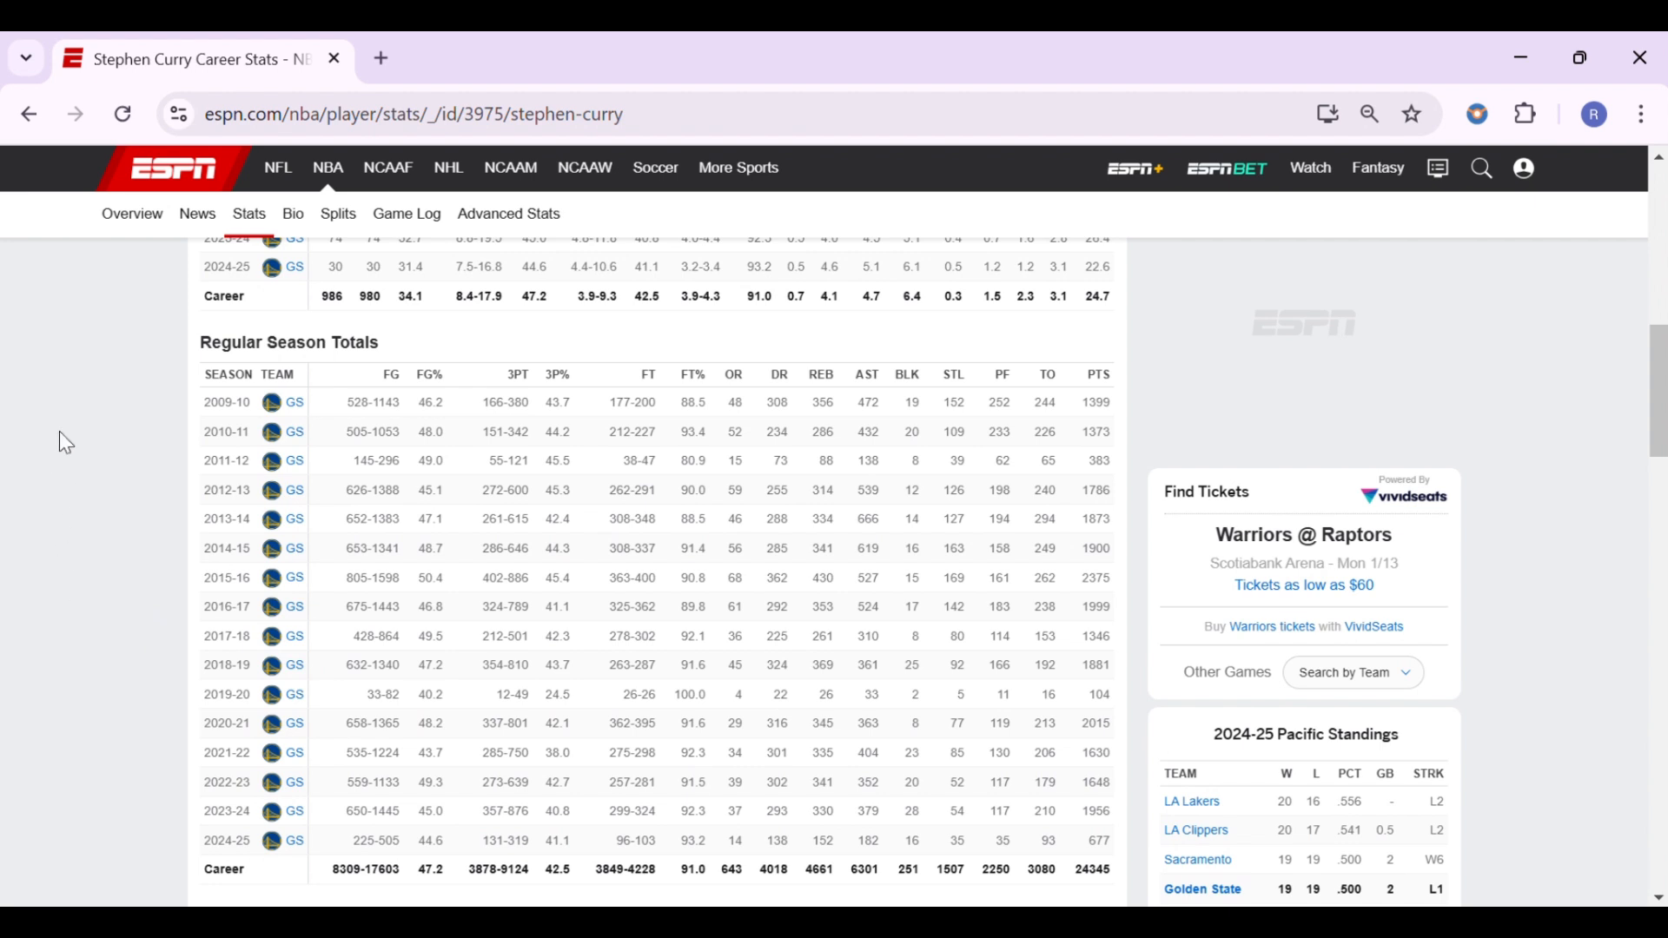
Step: Copy the ESPN stats page address, return to Power BI Desktop and connect to that URL as the web source
click(454, 131)
key(ctrl+c)
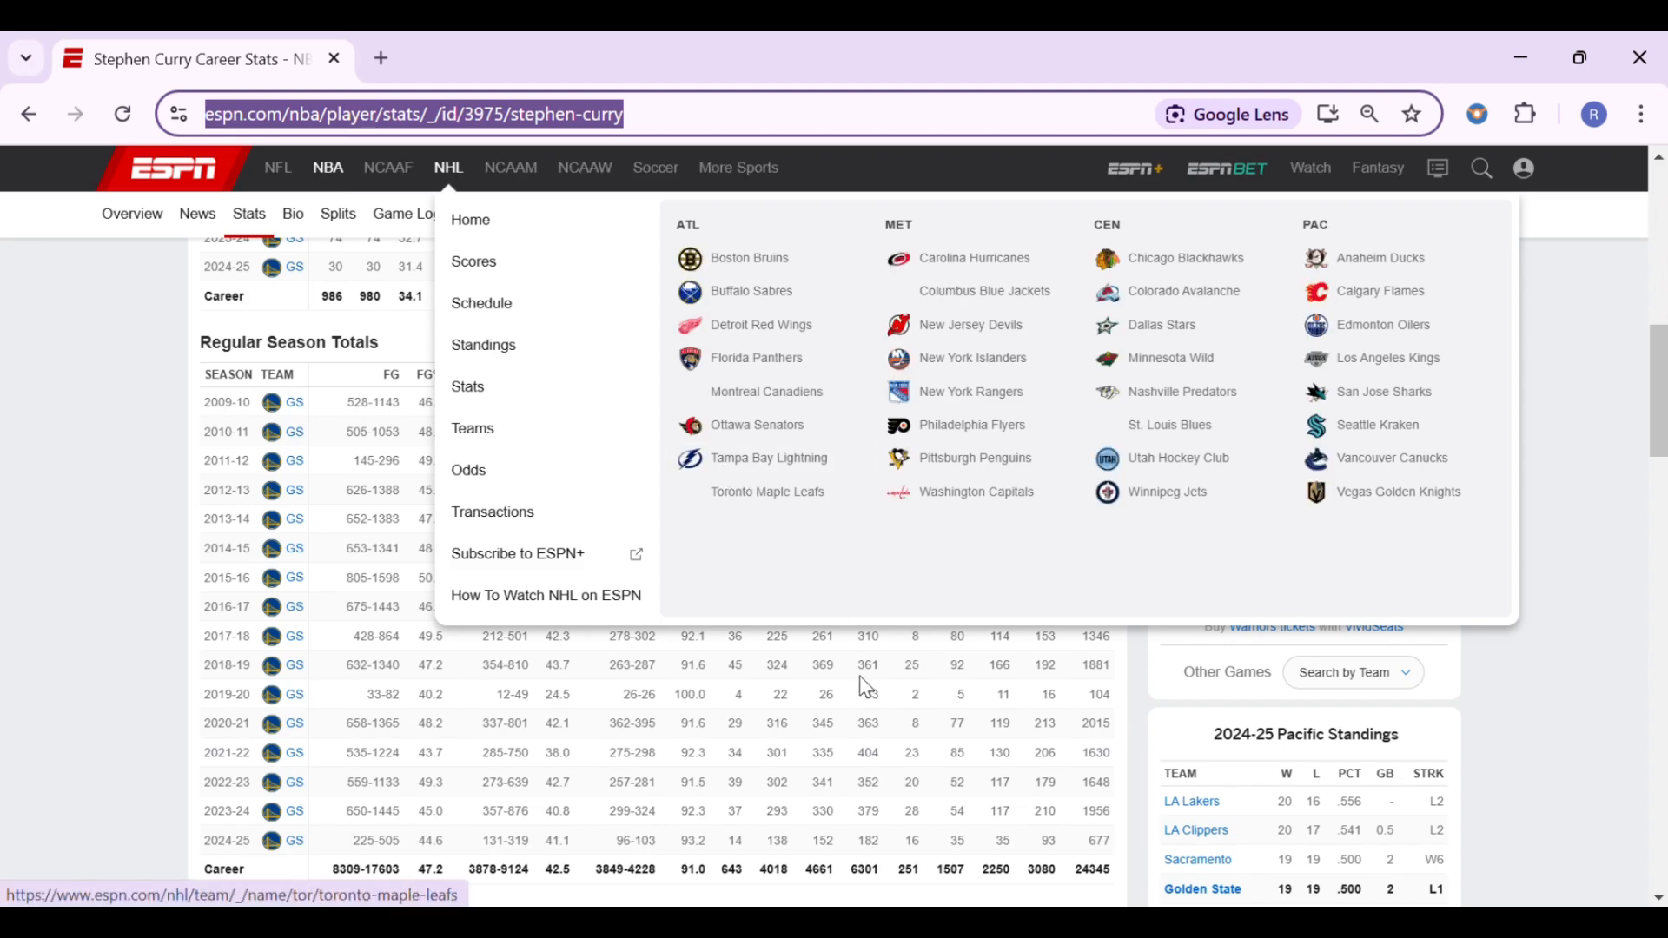
key(alt+Tab)
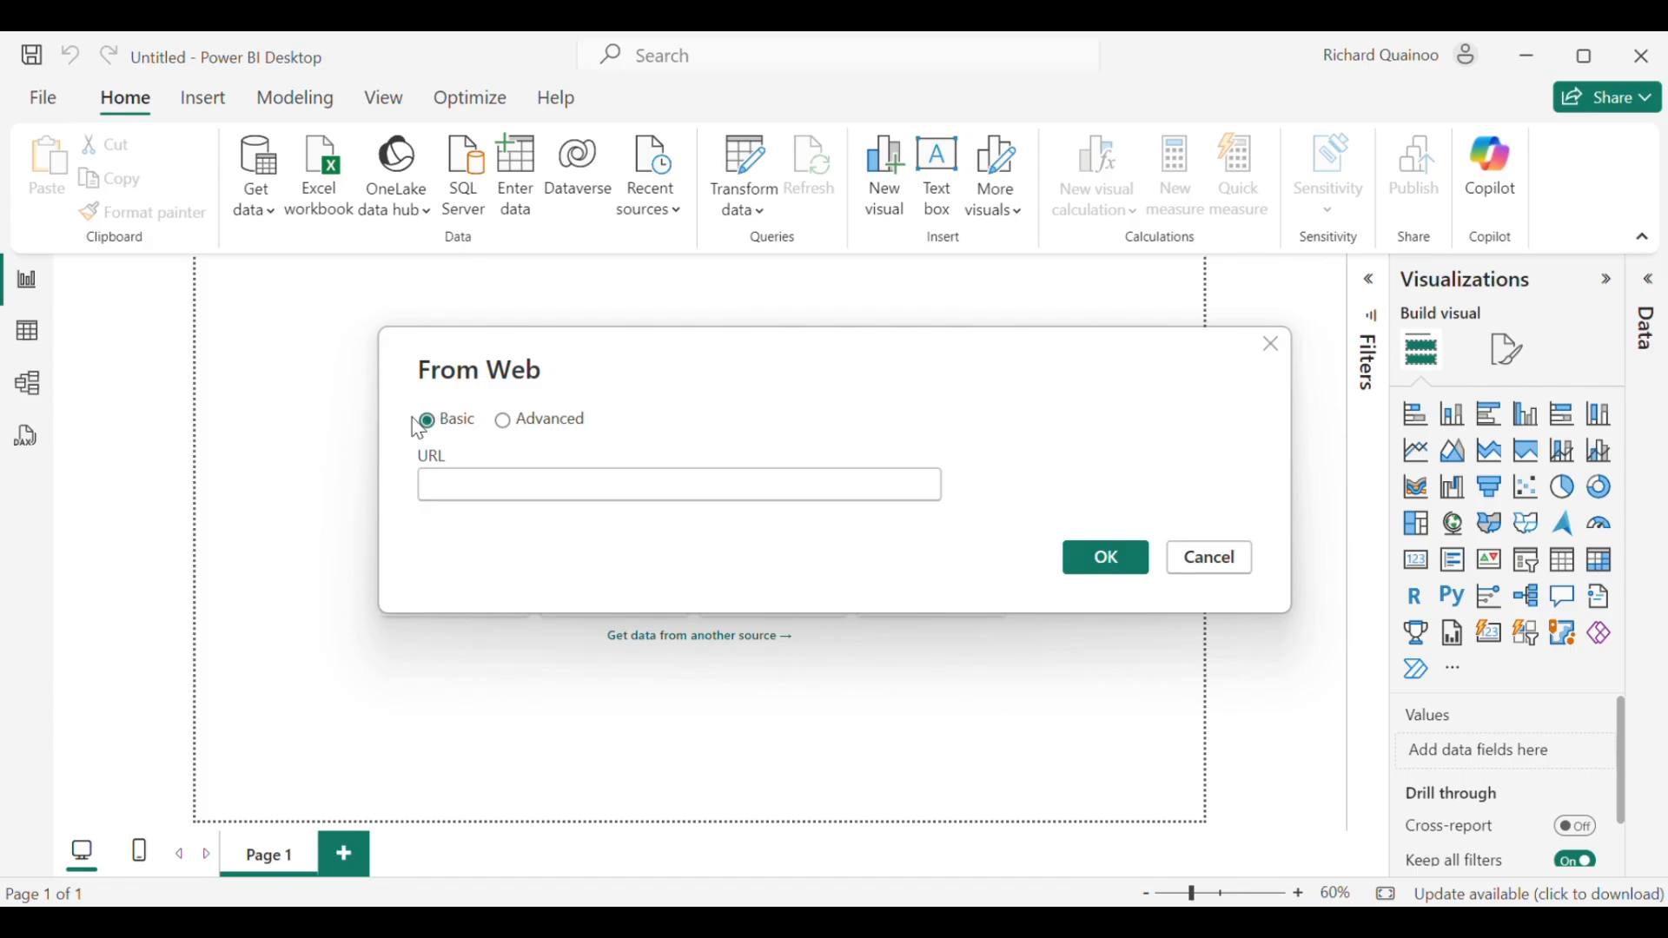
click(461, 480)
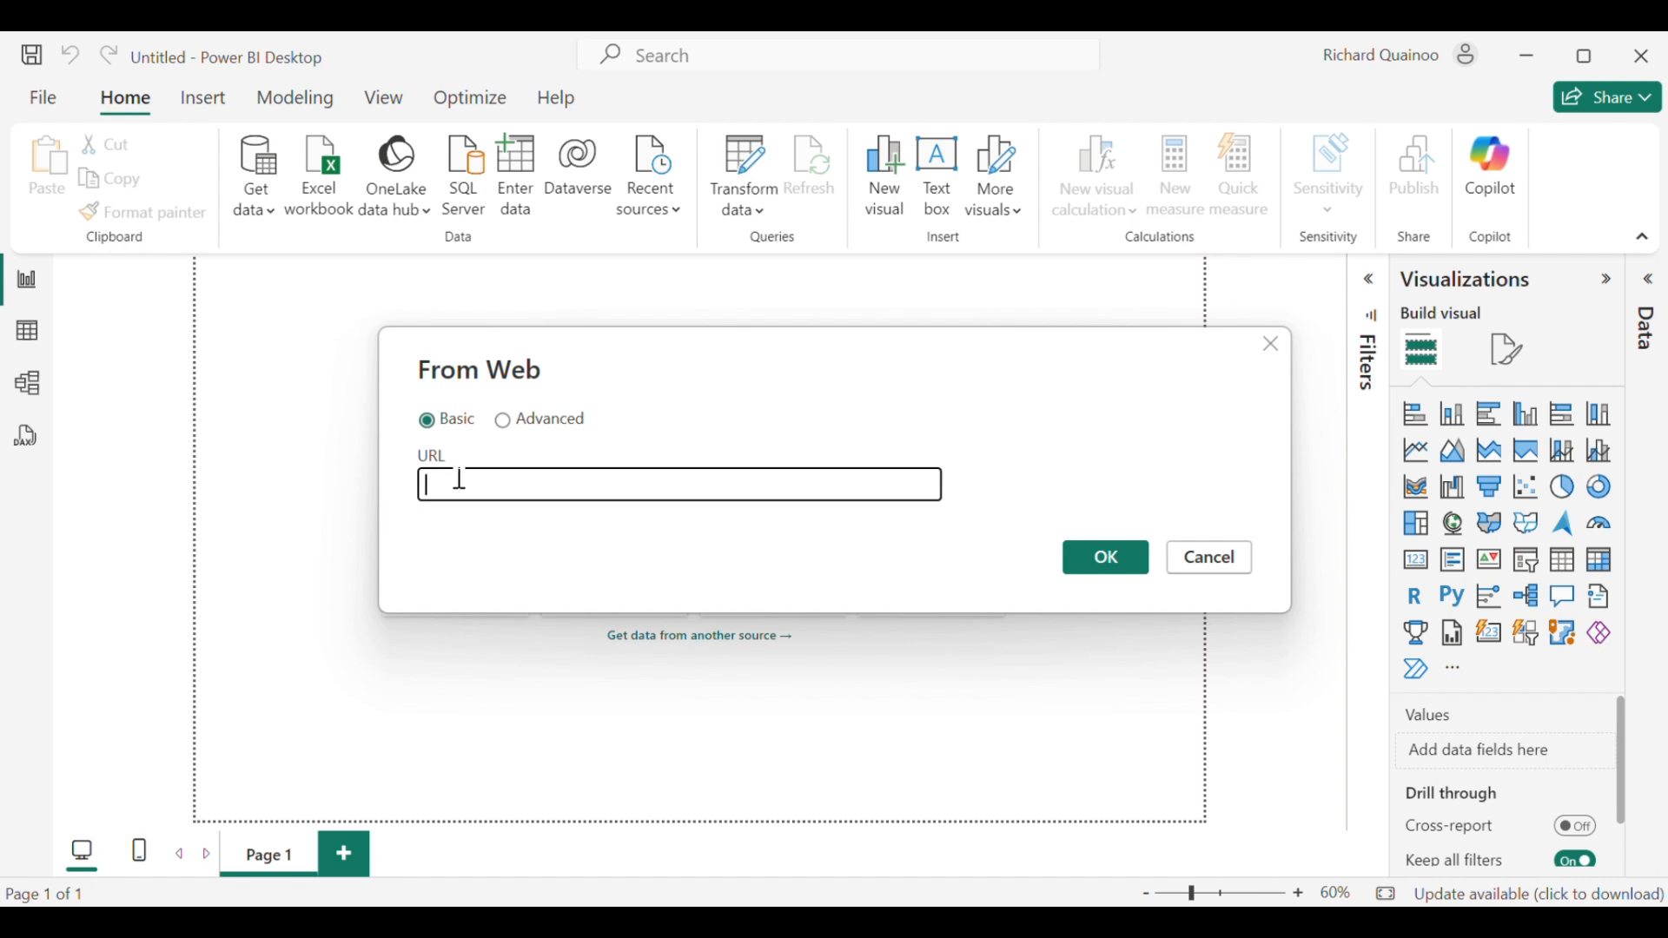
key(ctrl+v)
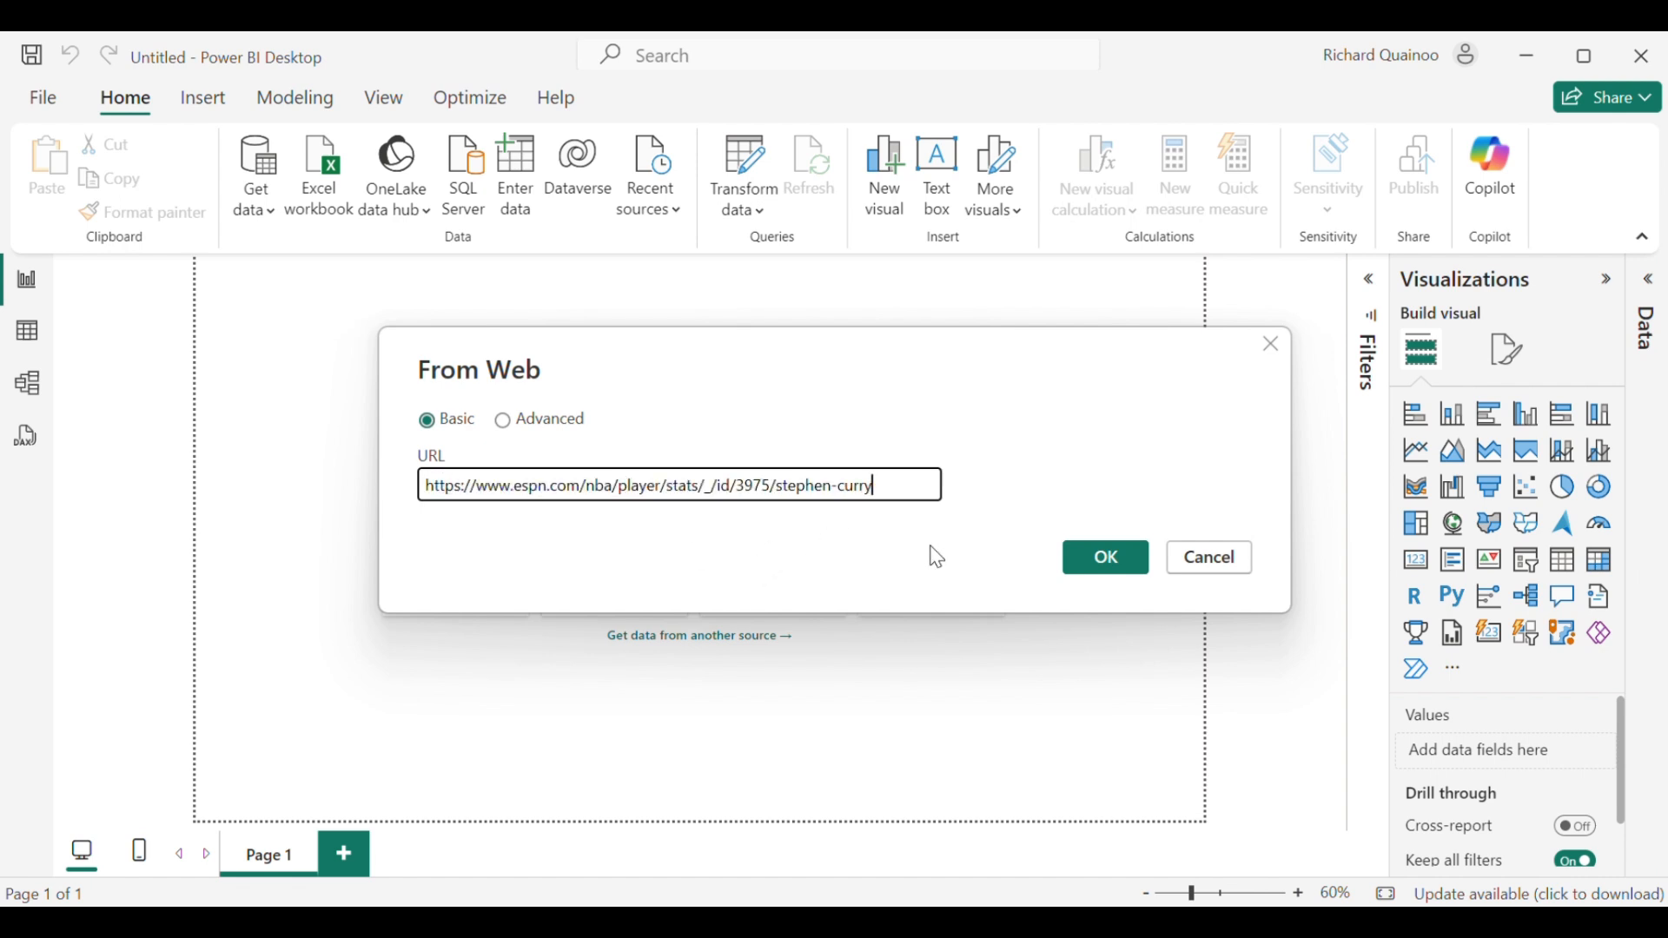
click(1076, 563)
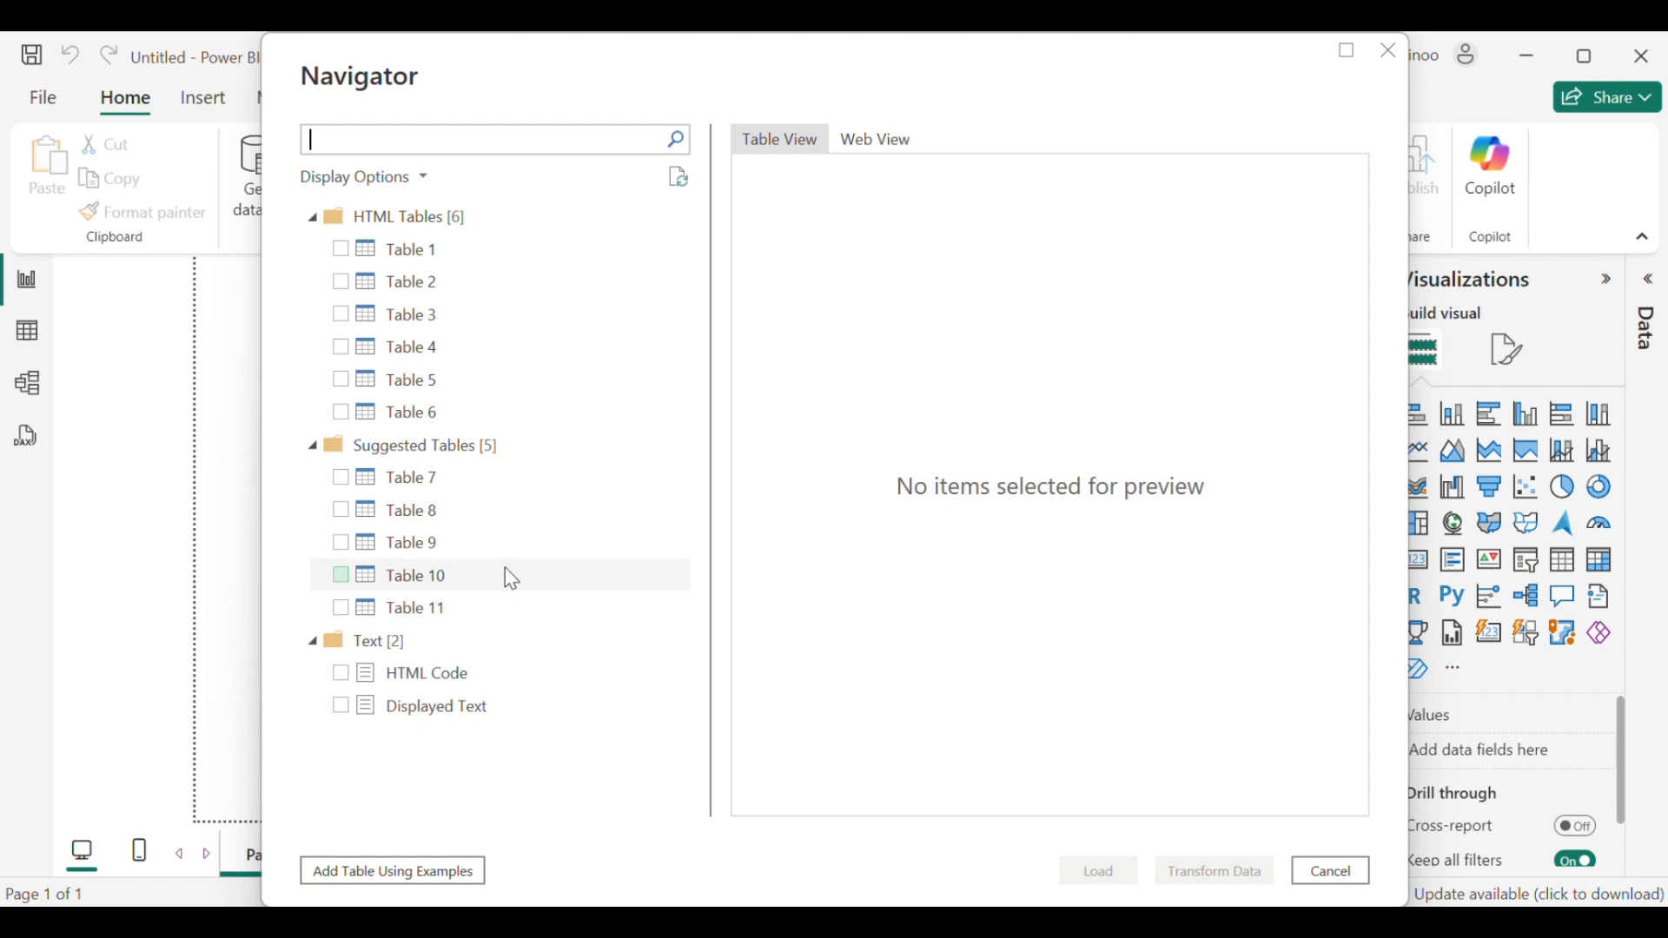
Step: Preview Table 1 and Table 2 in the Navigator and compare them with the Regular Season Averages on the ESPN page
click(405, 253)
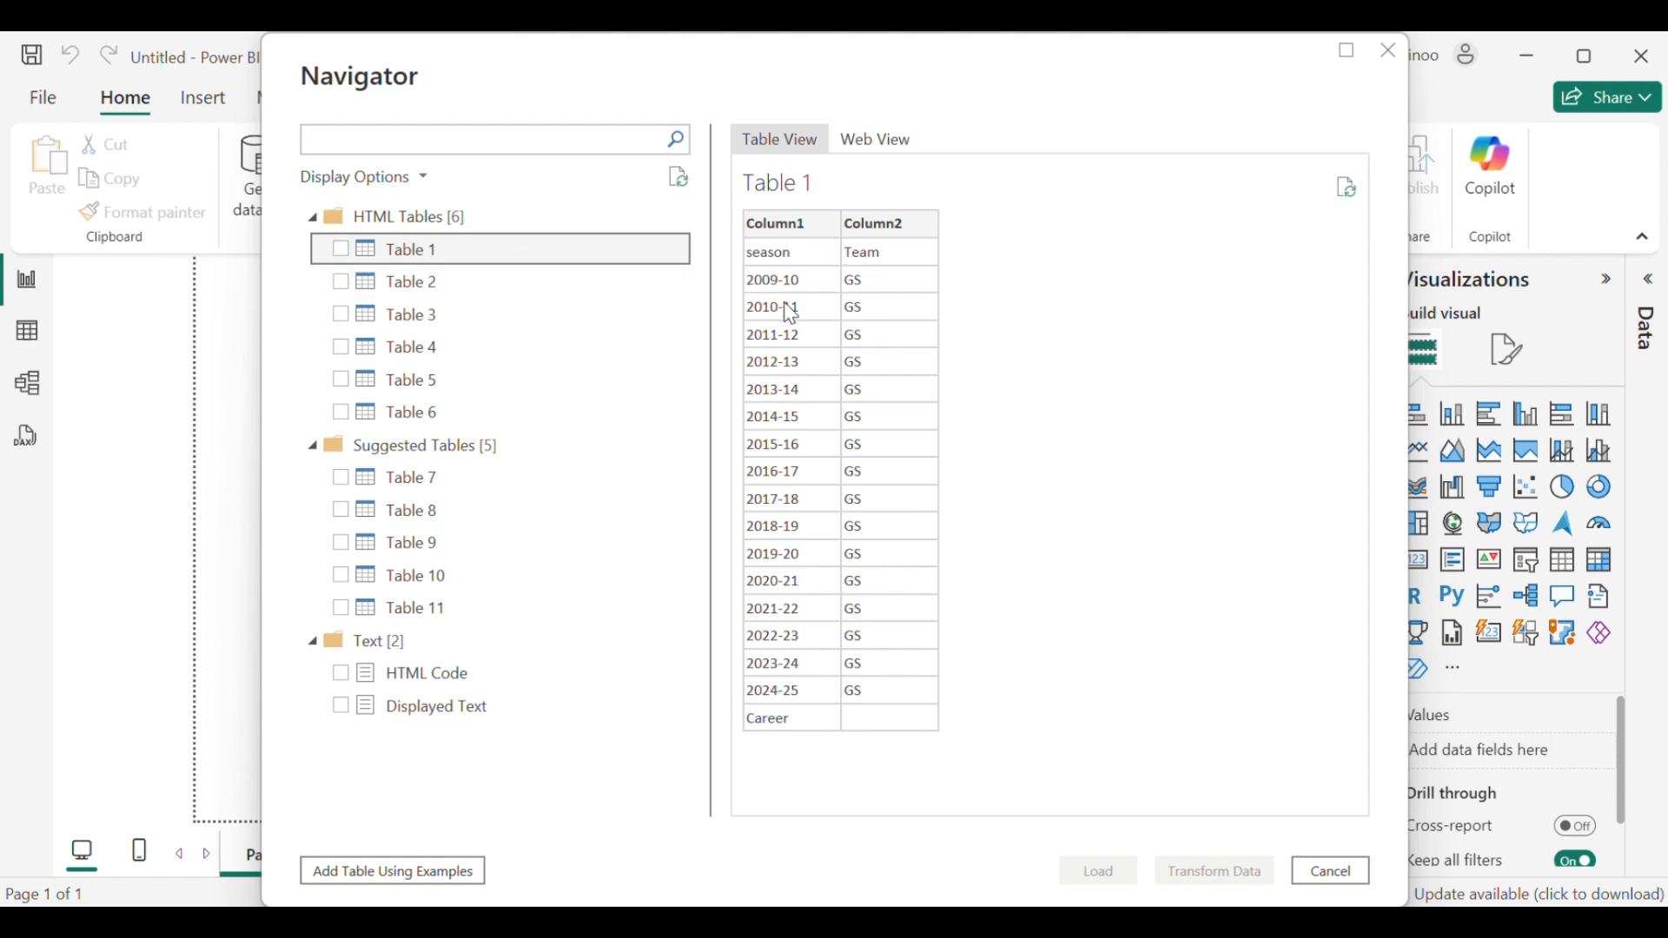
click(410, 293)
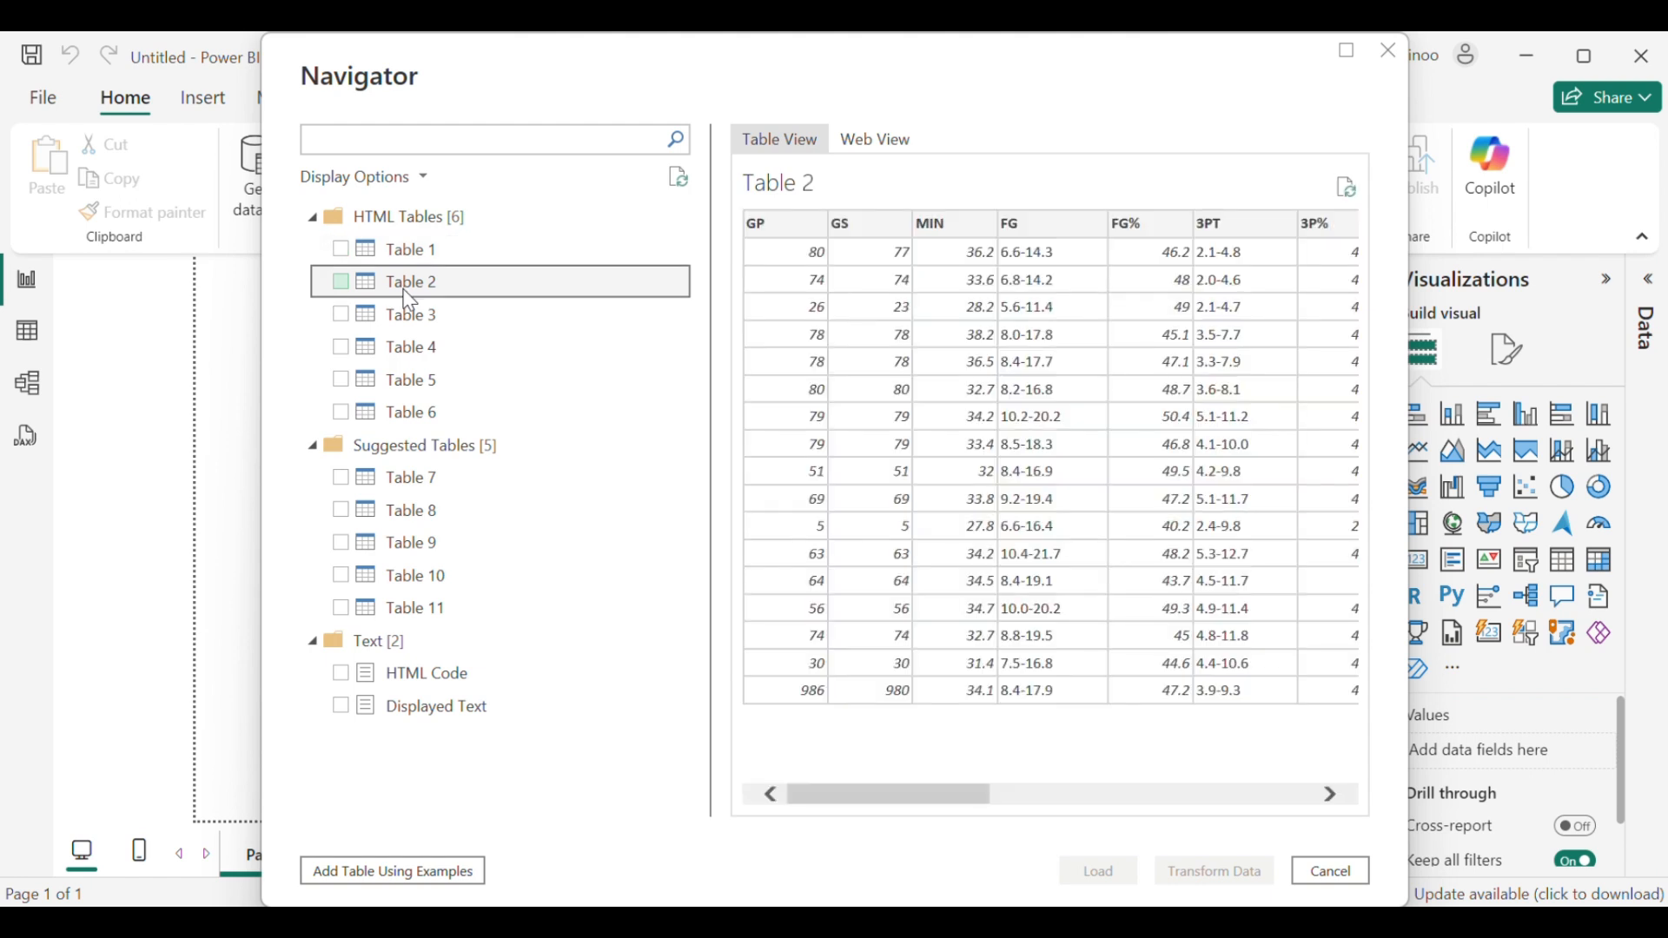
click(825, 804)
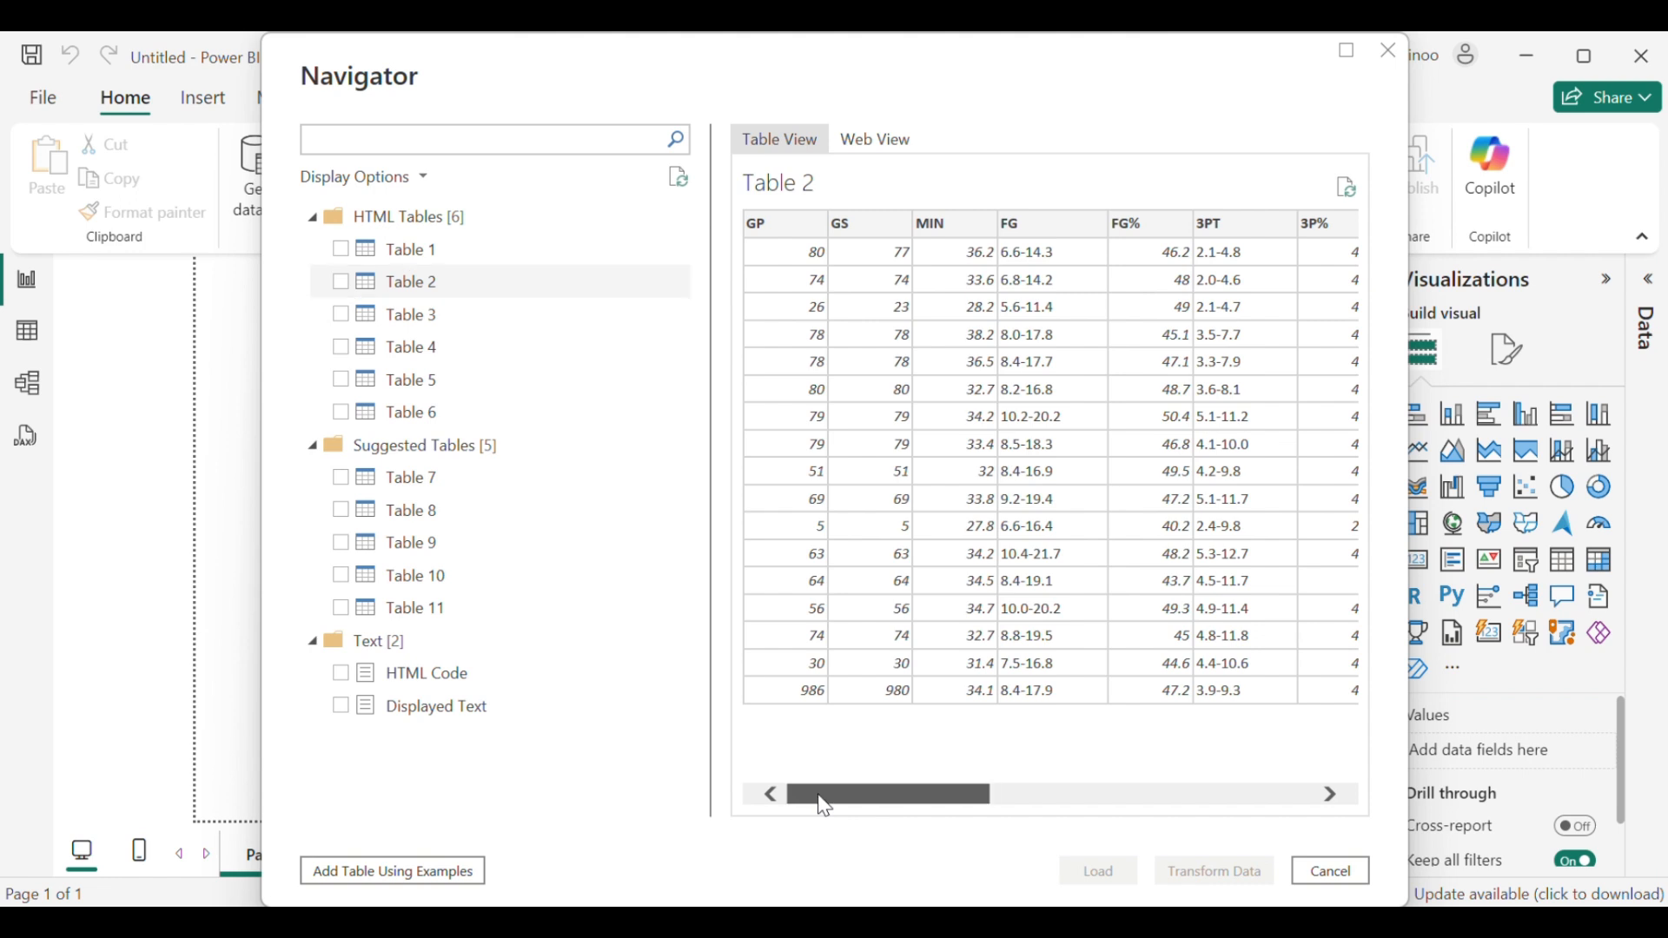
drag(825, 805, 780, 779)
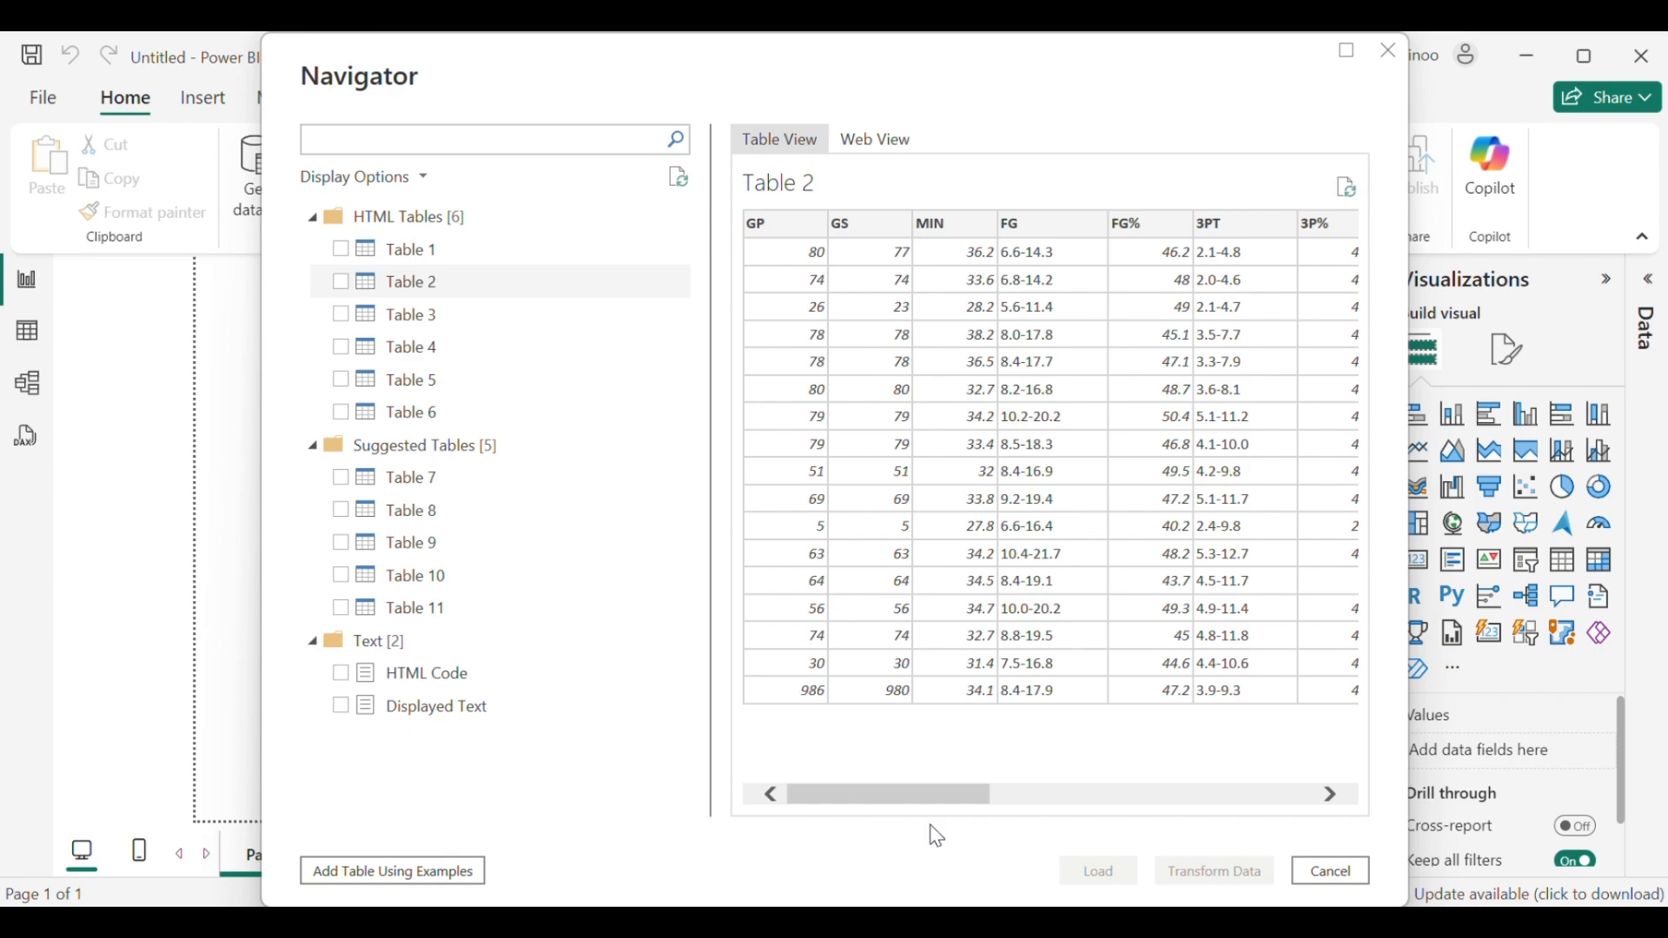
key(alt+Tab)
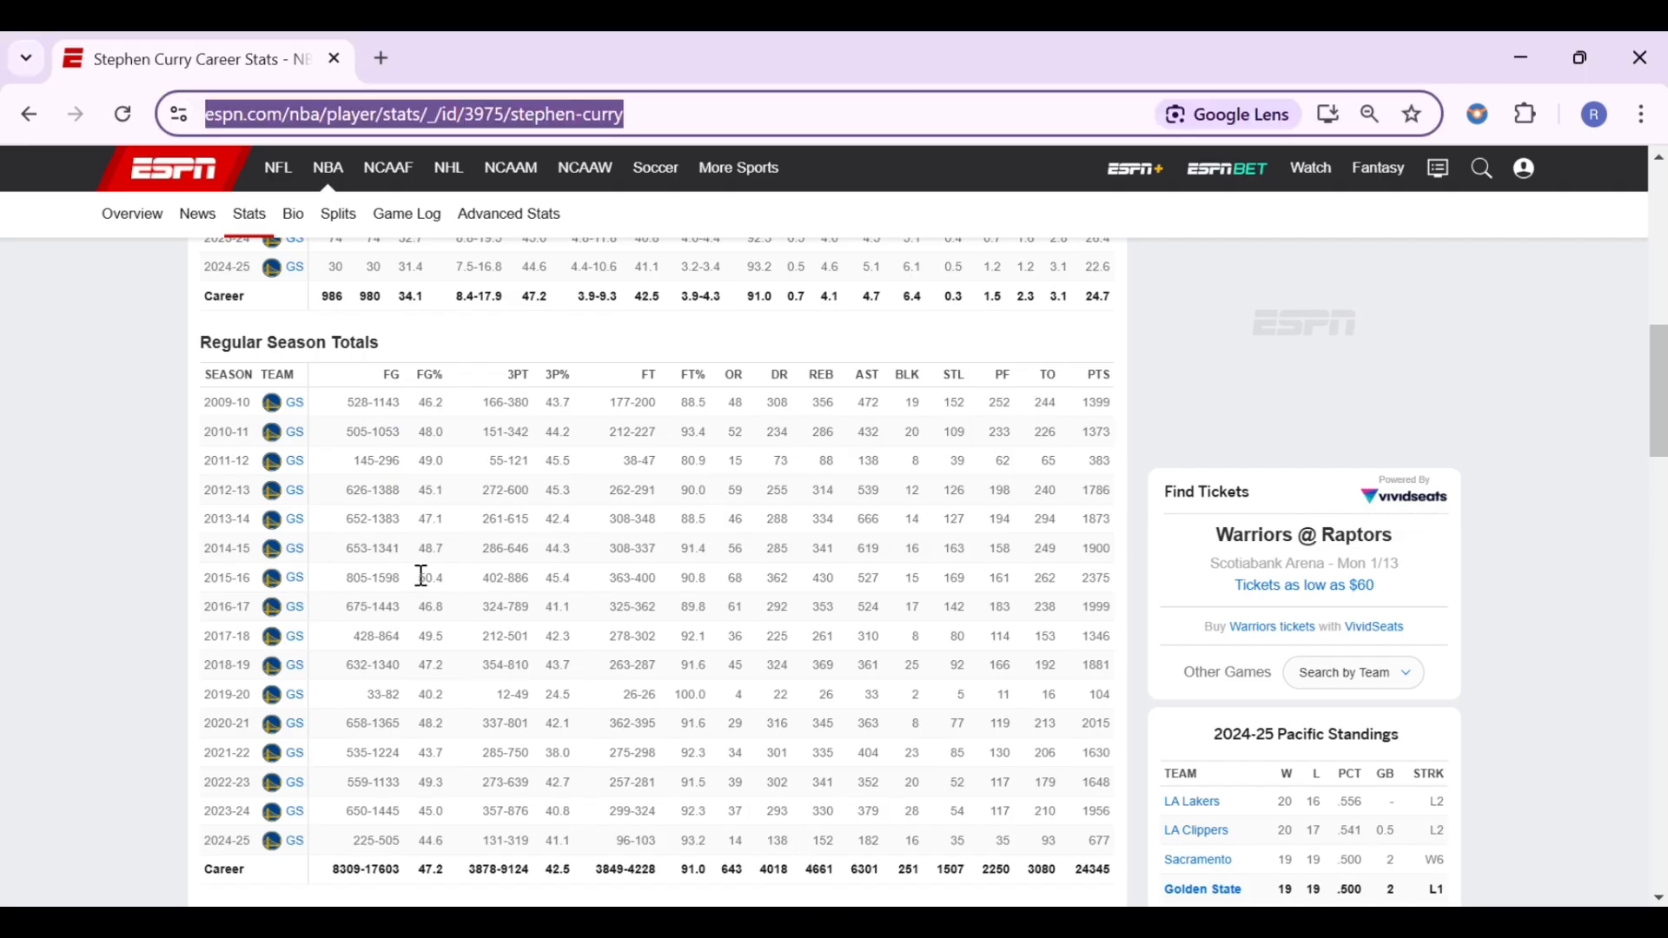
scroll(328, 572, up, 10)
scroll(327, 572, down, 4)
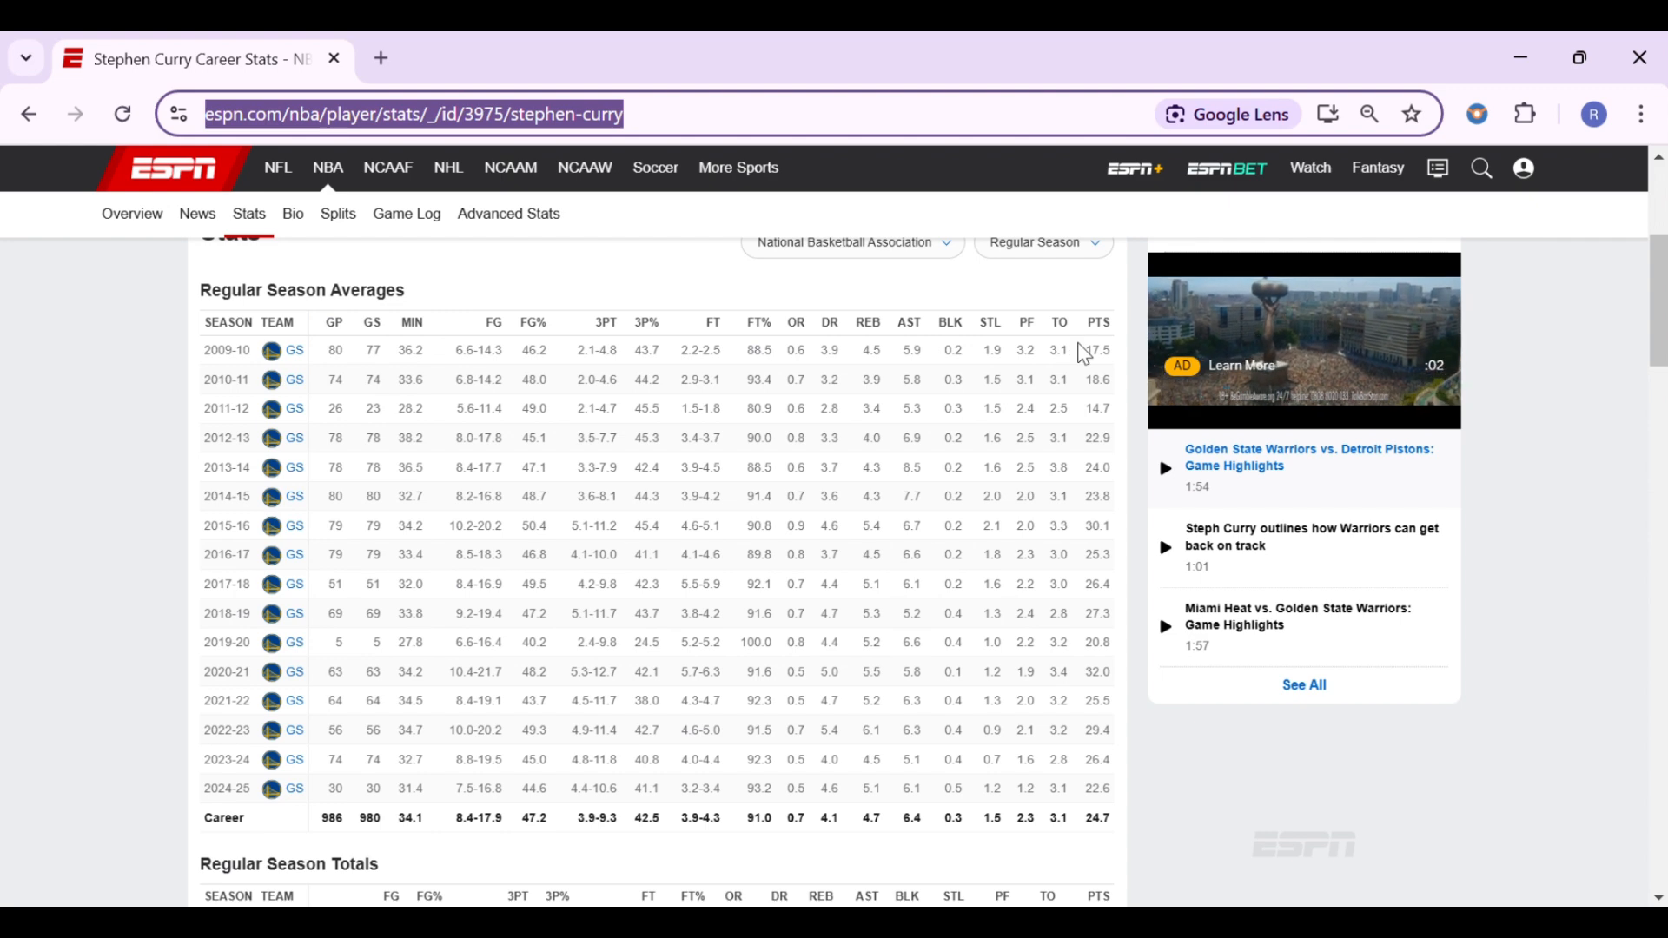
click(1137, 922)
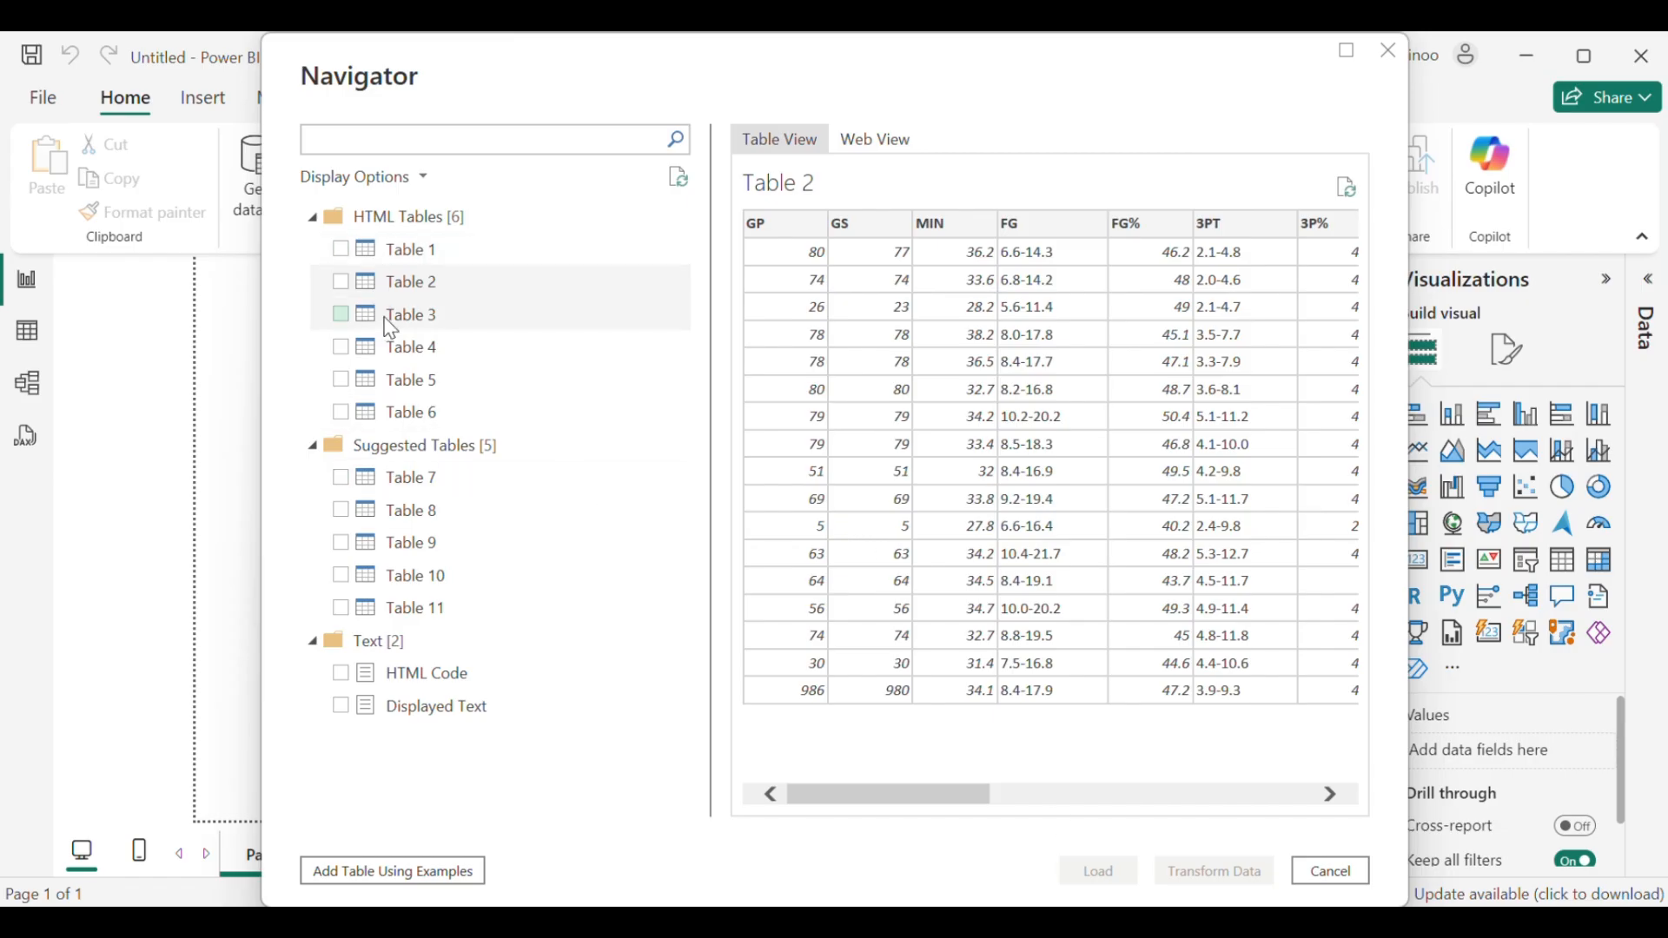
Step: Preview Table 3 and Table 4 in the Navigator and compare them with the Regular Season Totals on the ESPN page
click(389, 331)
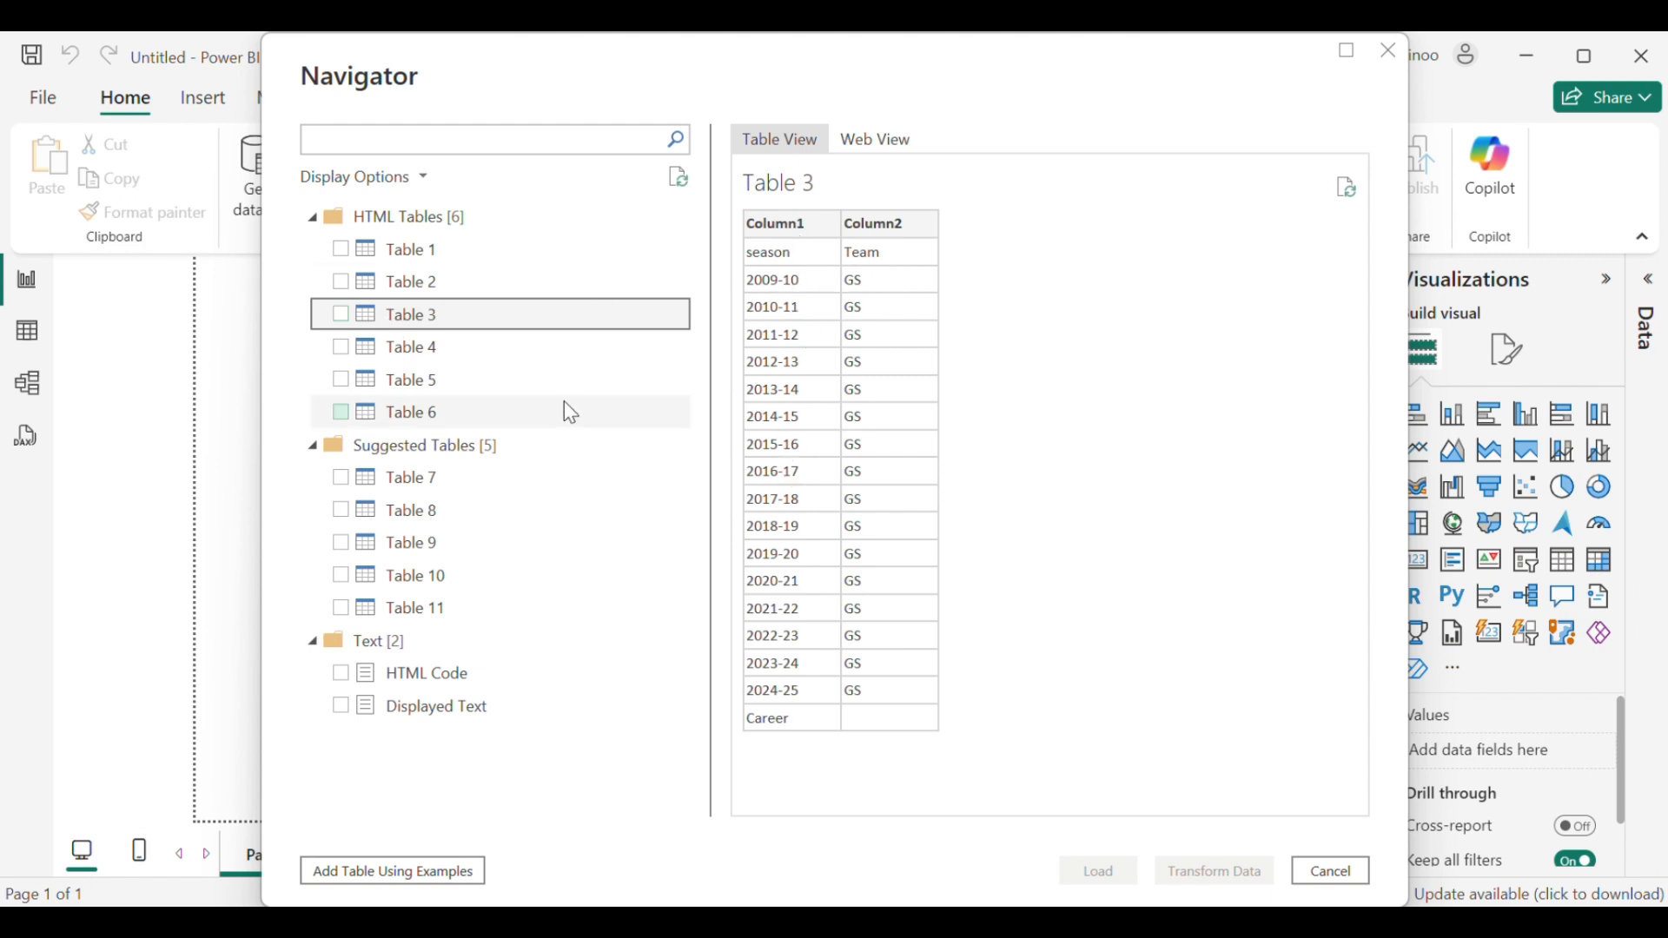
click(416, 352)
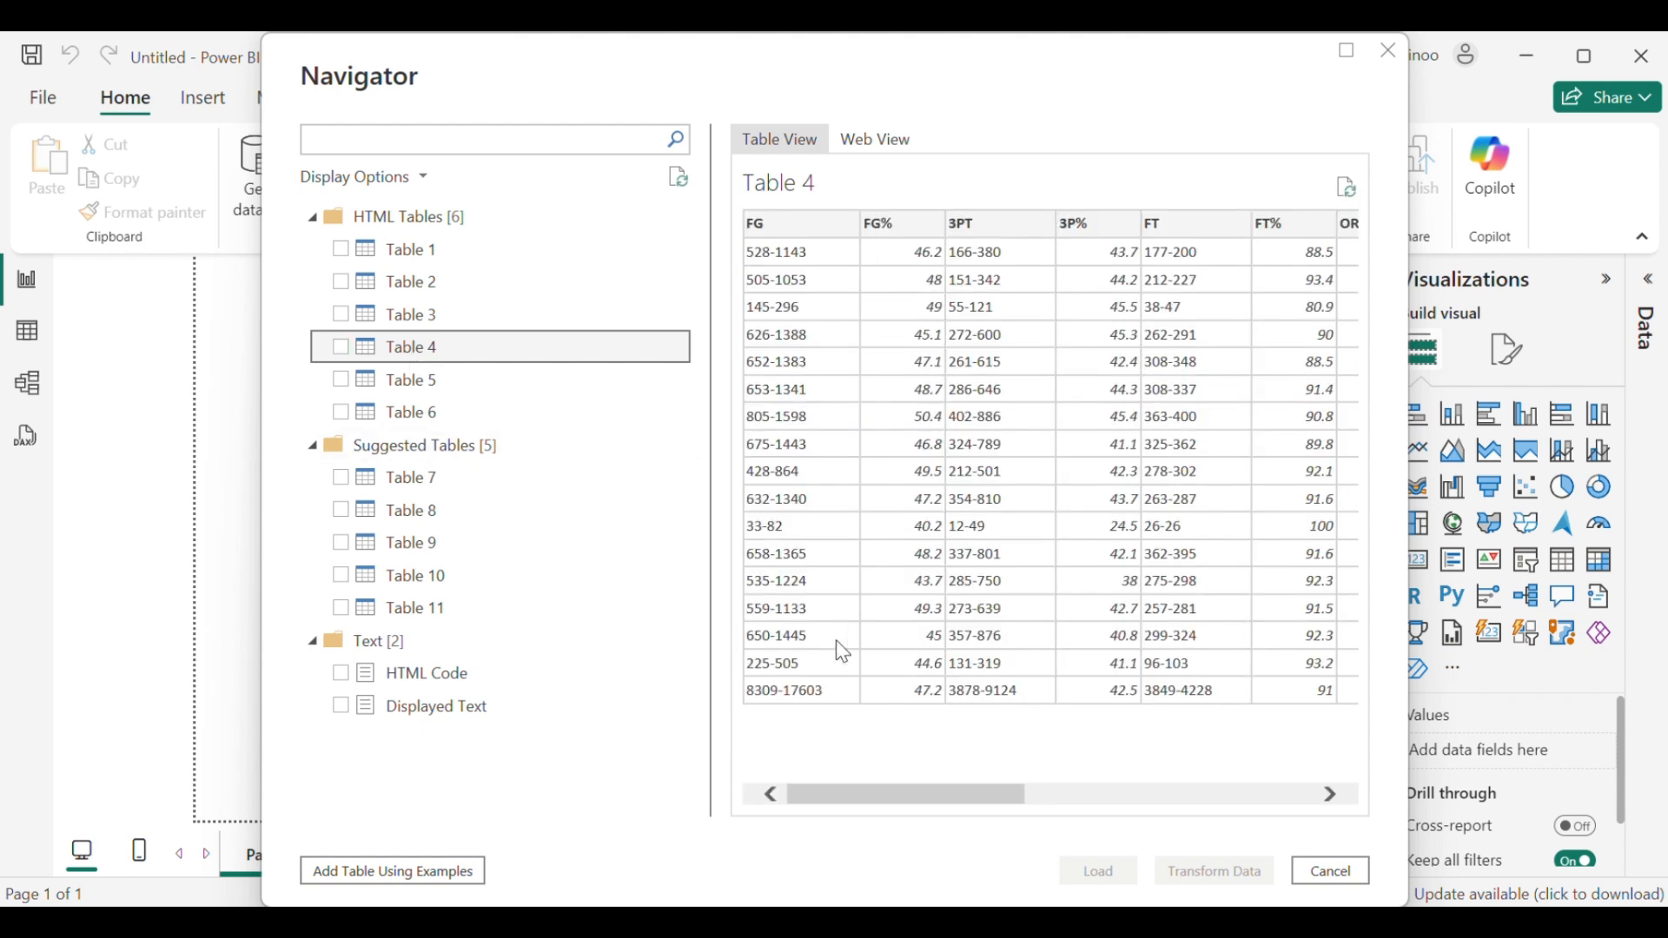
drag(815, 801, 1119, 812)
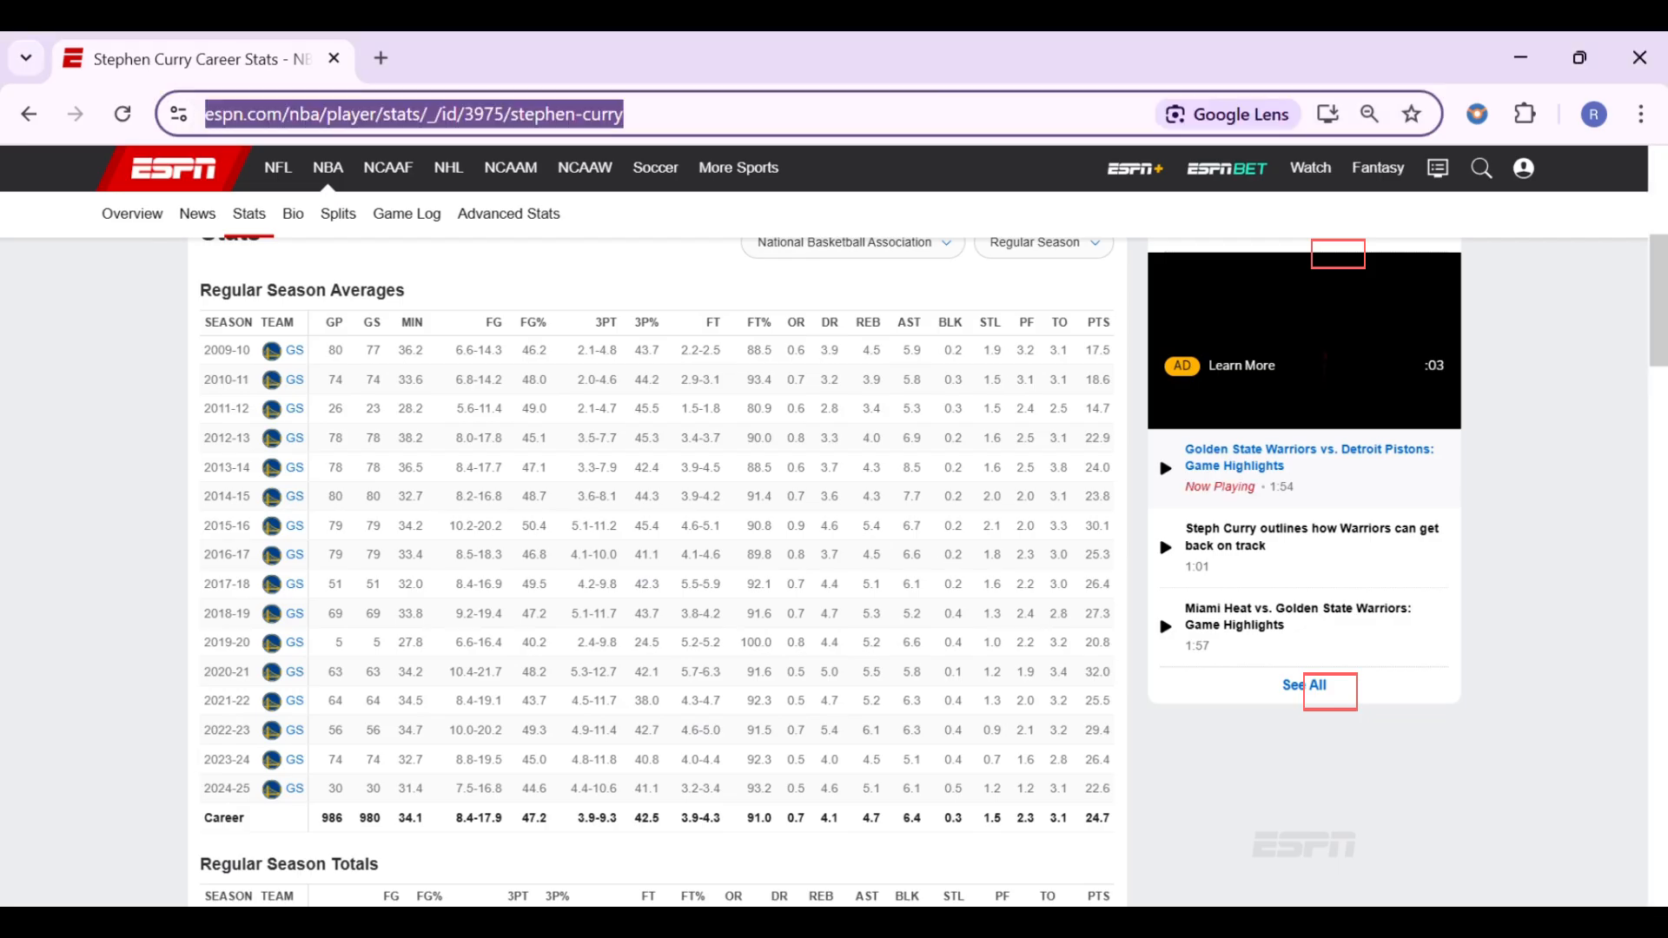
scroll(583, 639, down, 3)
scroll(583, 638, down, 4)
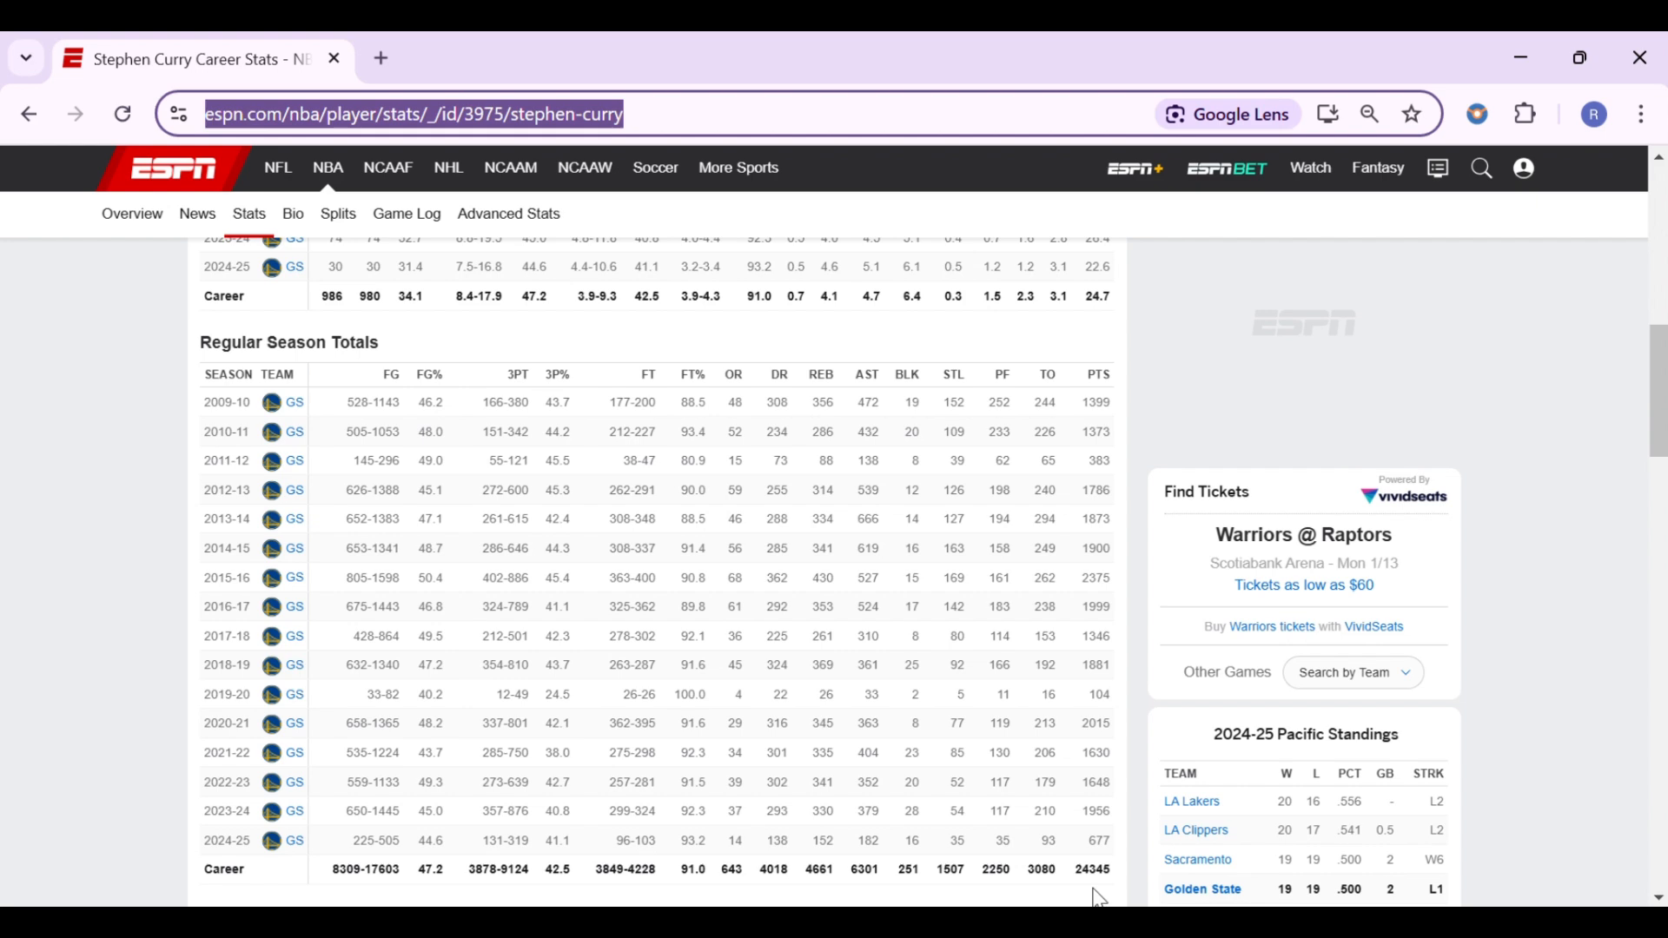
Step: Examine the last season table above the ESPN page's glossary, and preview Table 5 and Table 6 in Power BI Desktop's Navigator
scroll(1090, 896, down, 9)
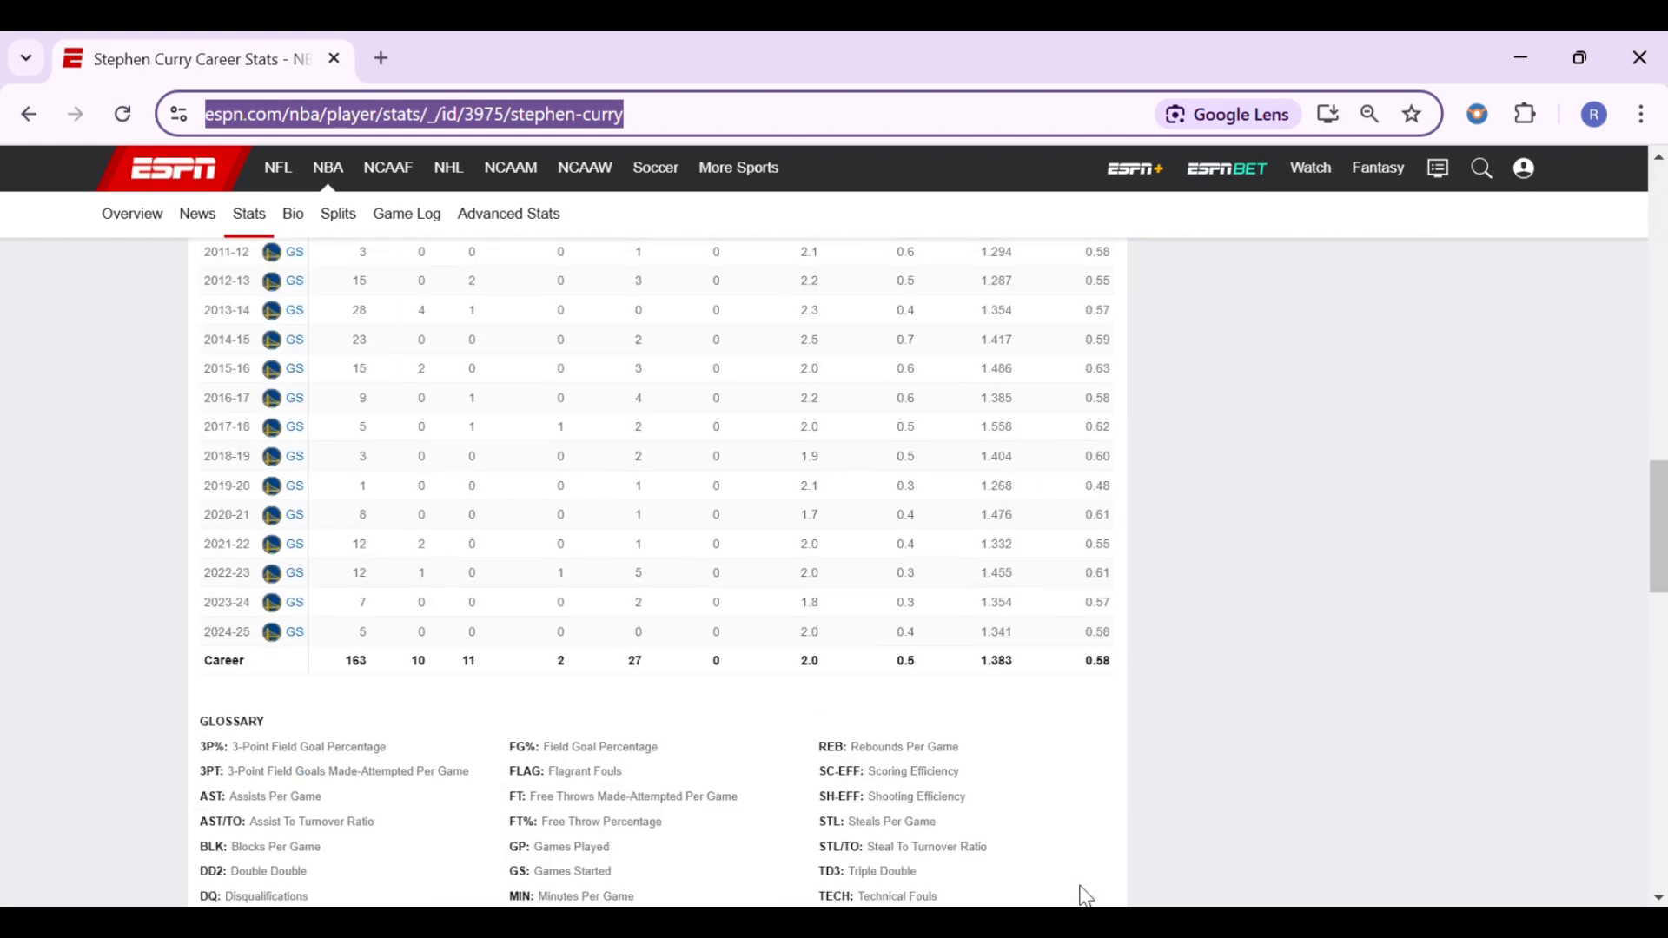
scroll(1086, 896, up, 5)
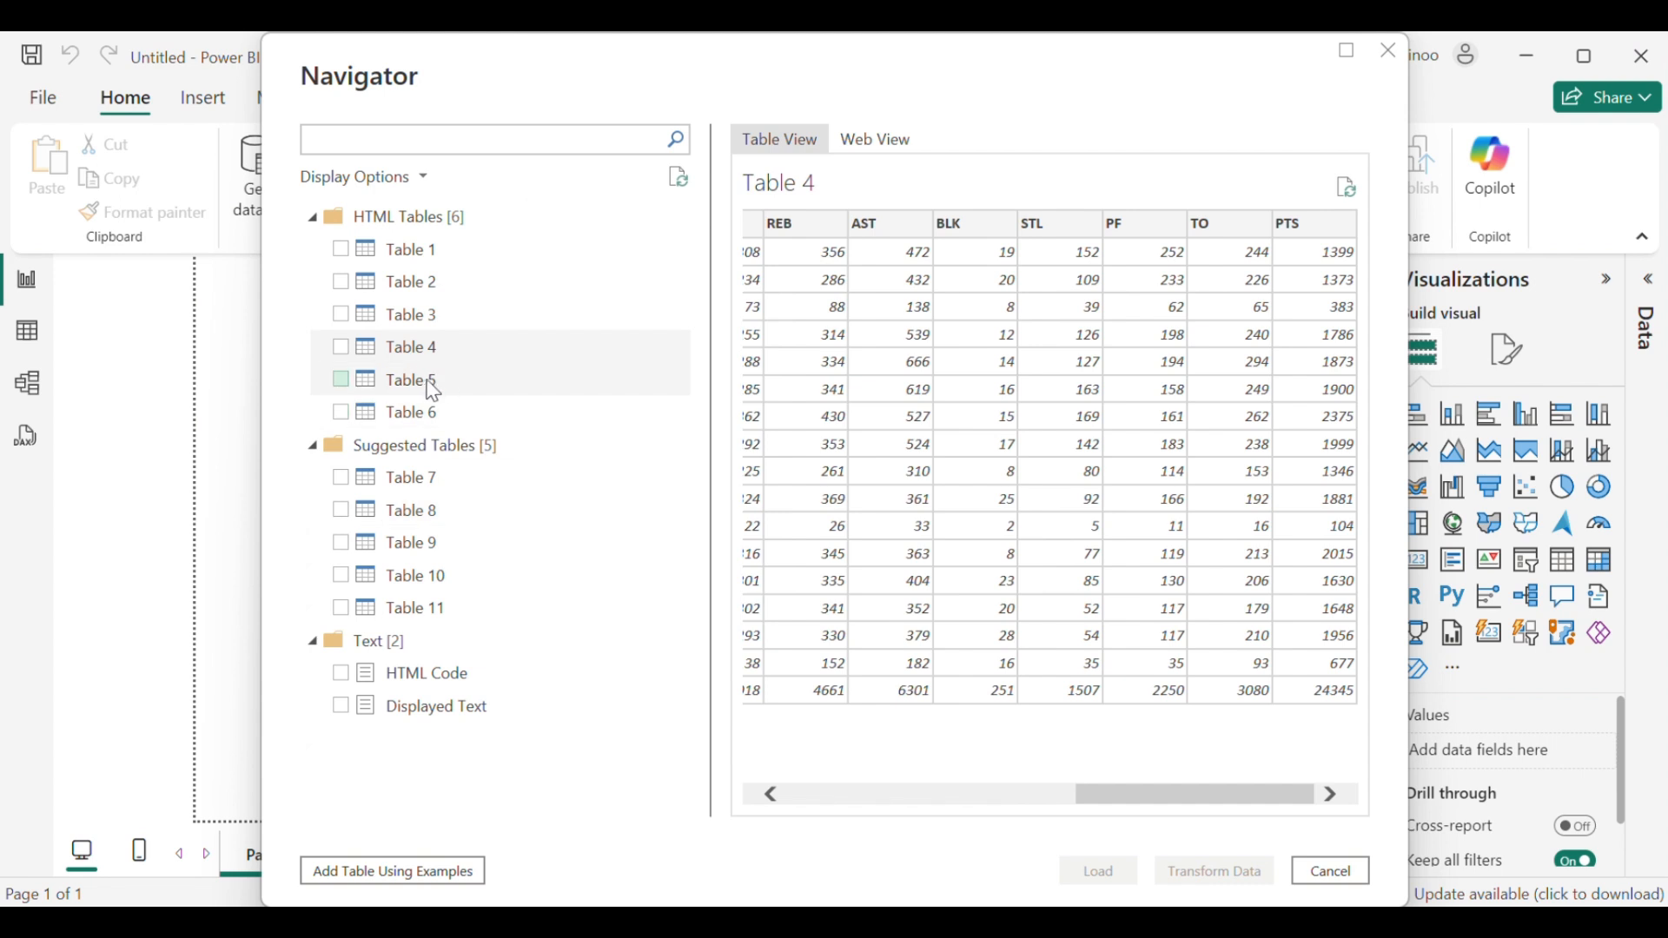
click(430, 391)
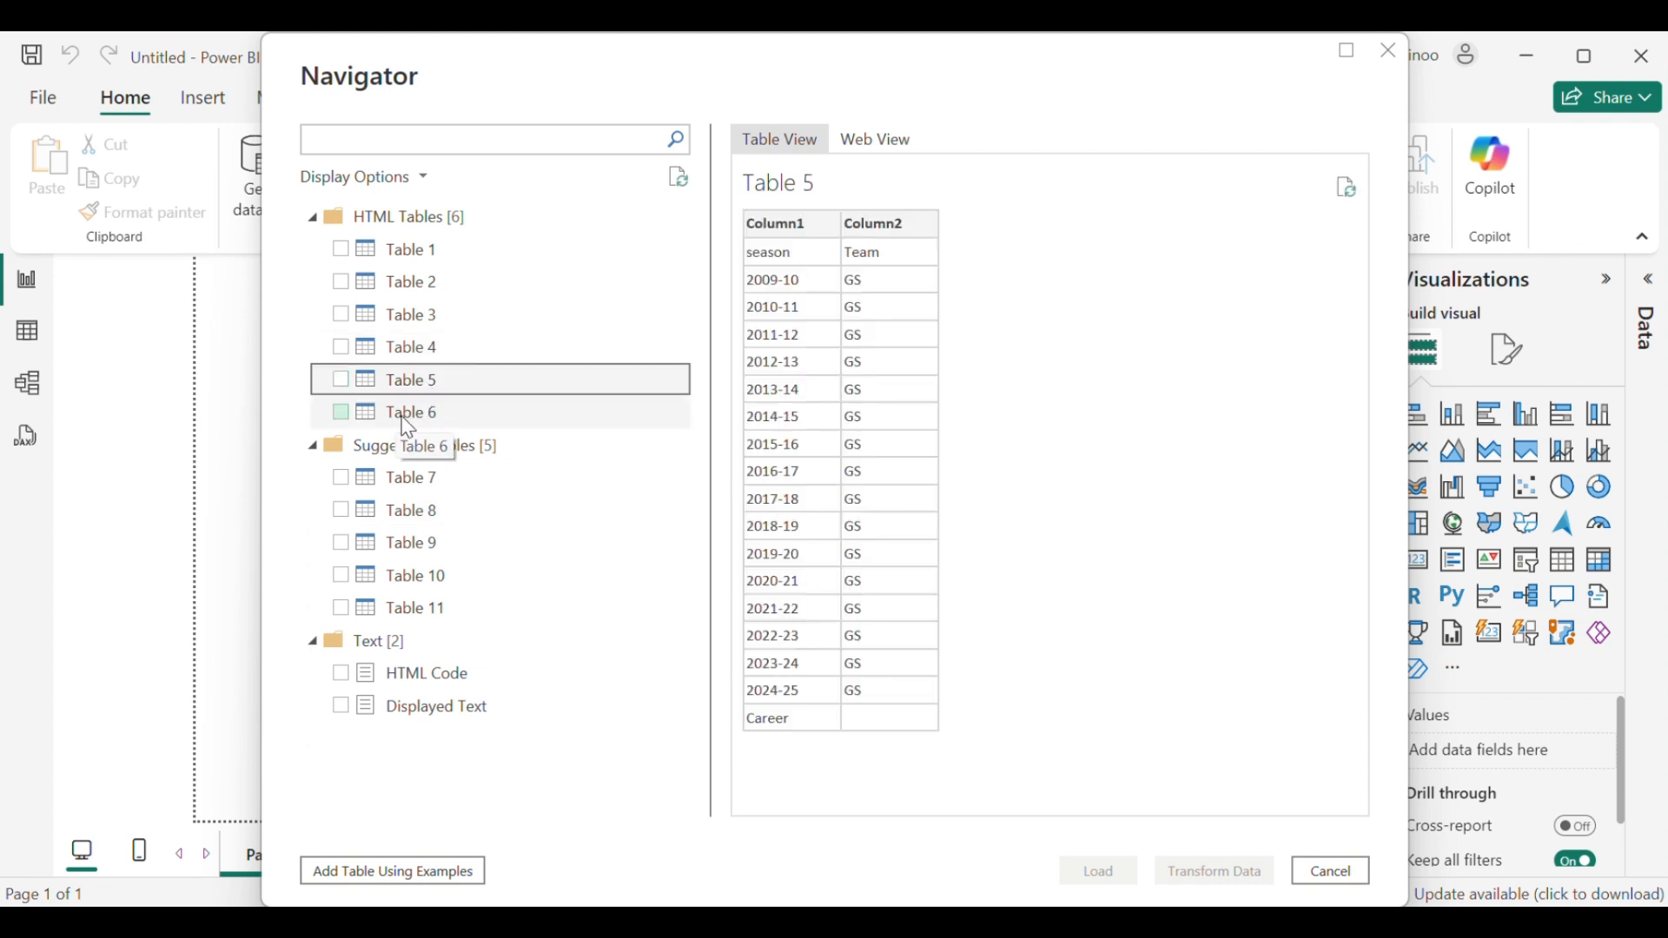
click(408, 425)
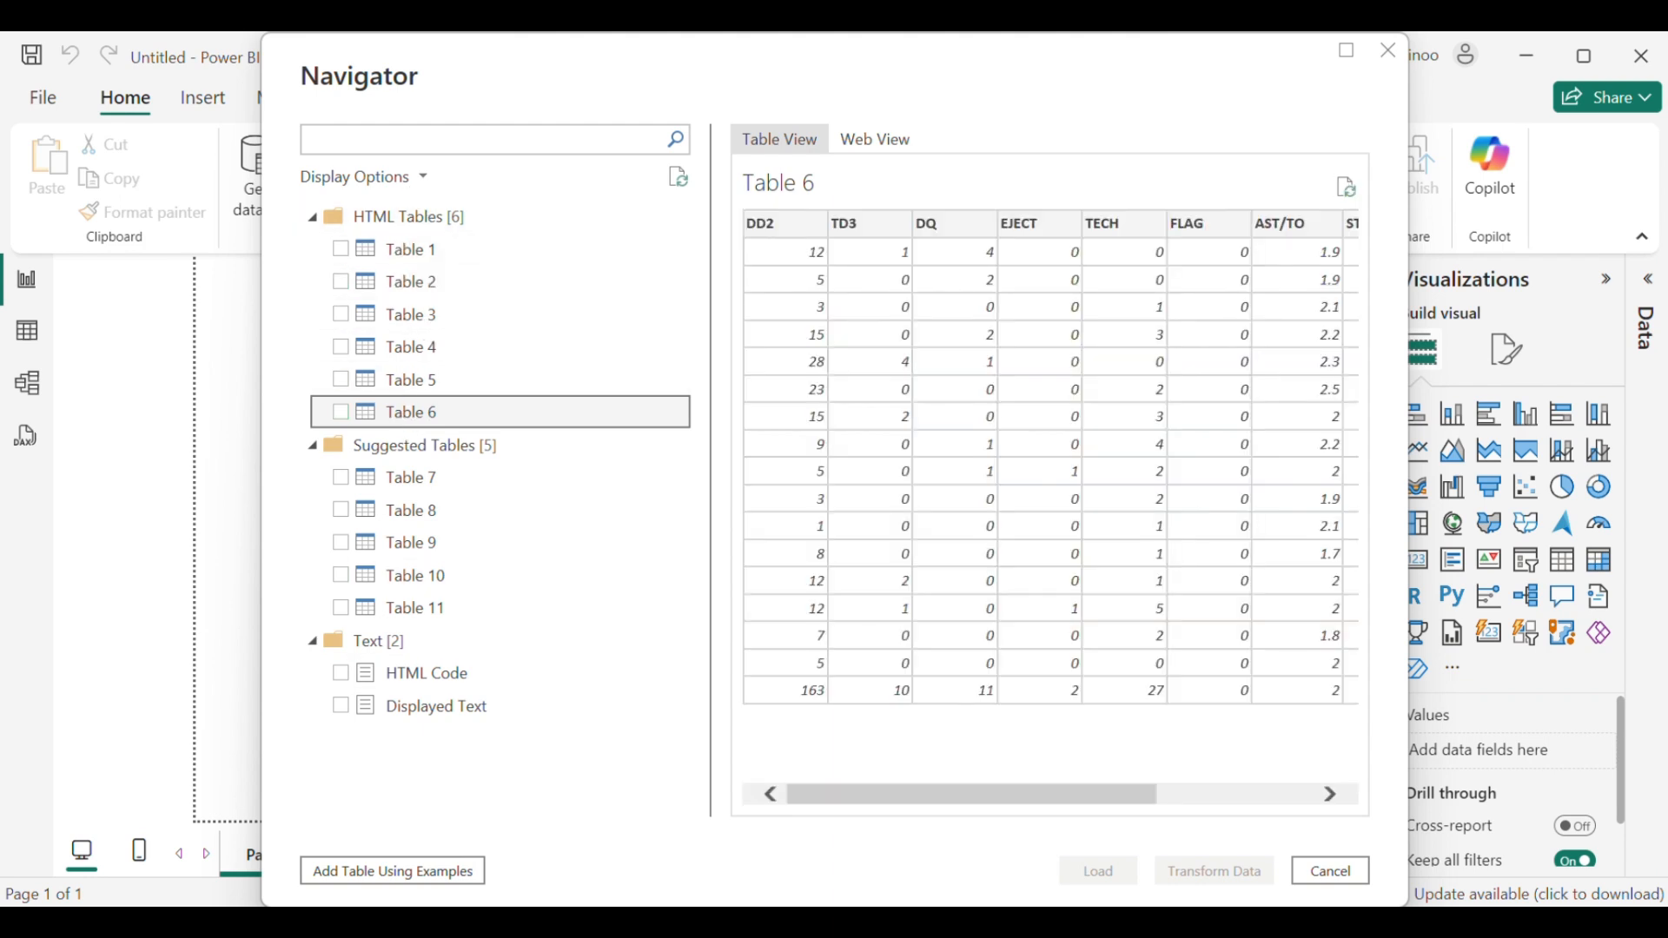
Step: Switch to the ESPN page and examine the Regular Season Averages and Regular Season Totals tables, comparing their columns
key(alt+Tab)
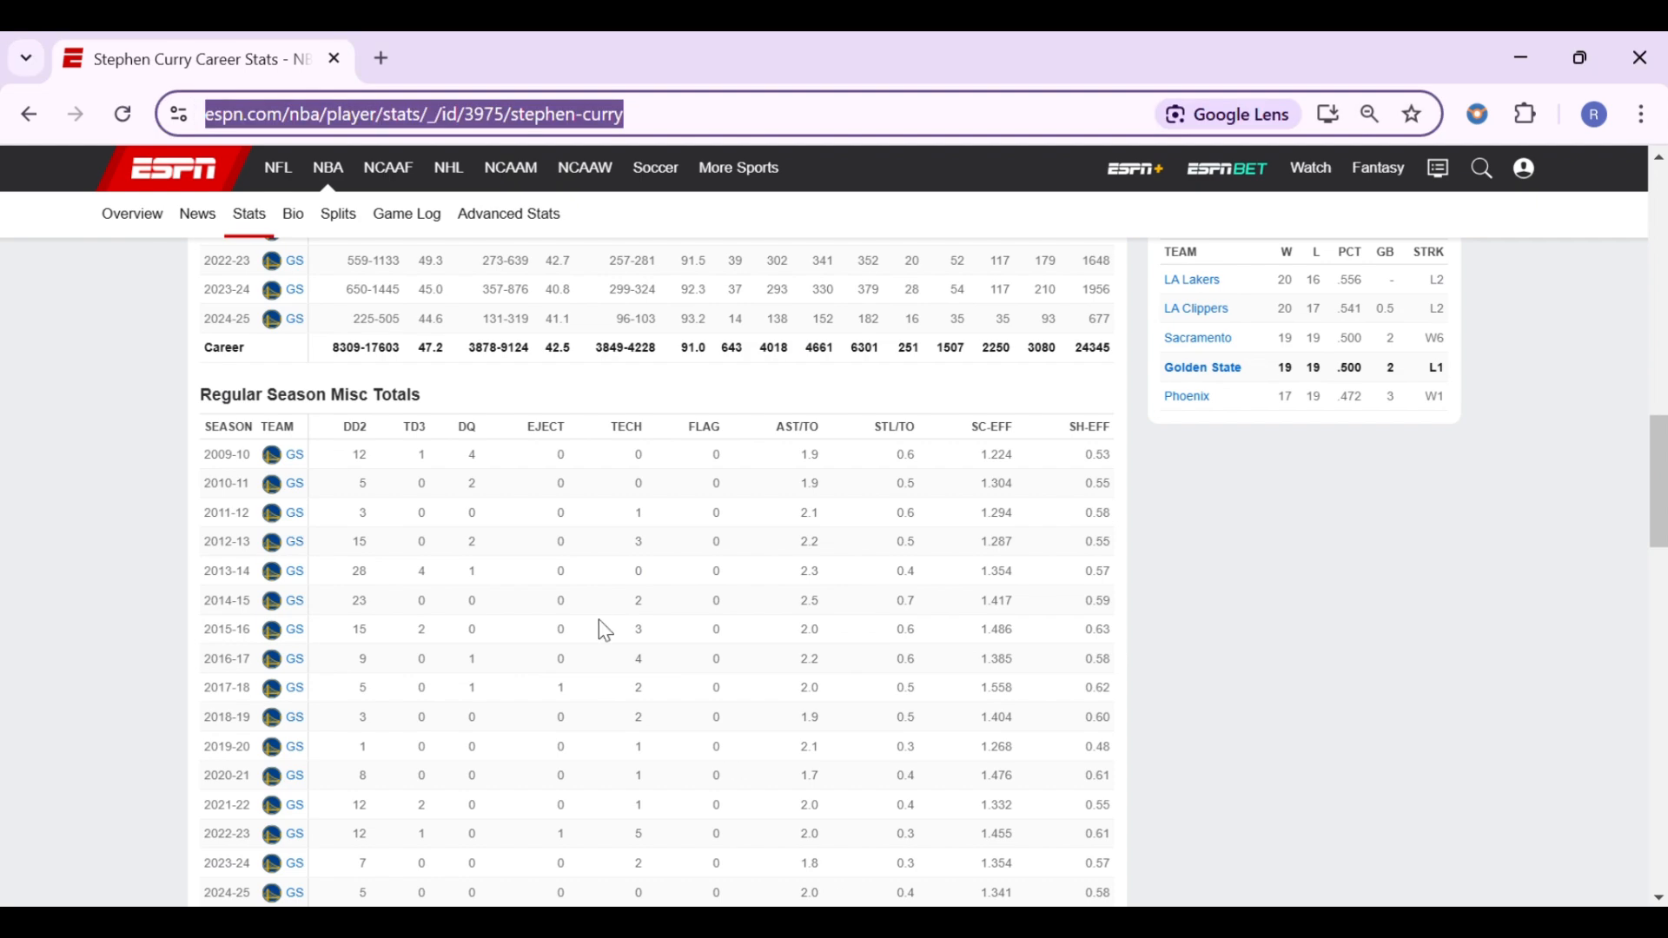
scroll(418, 557, up, 5)
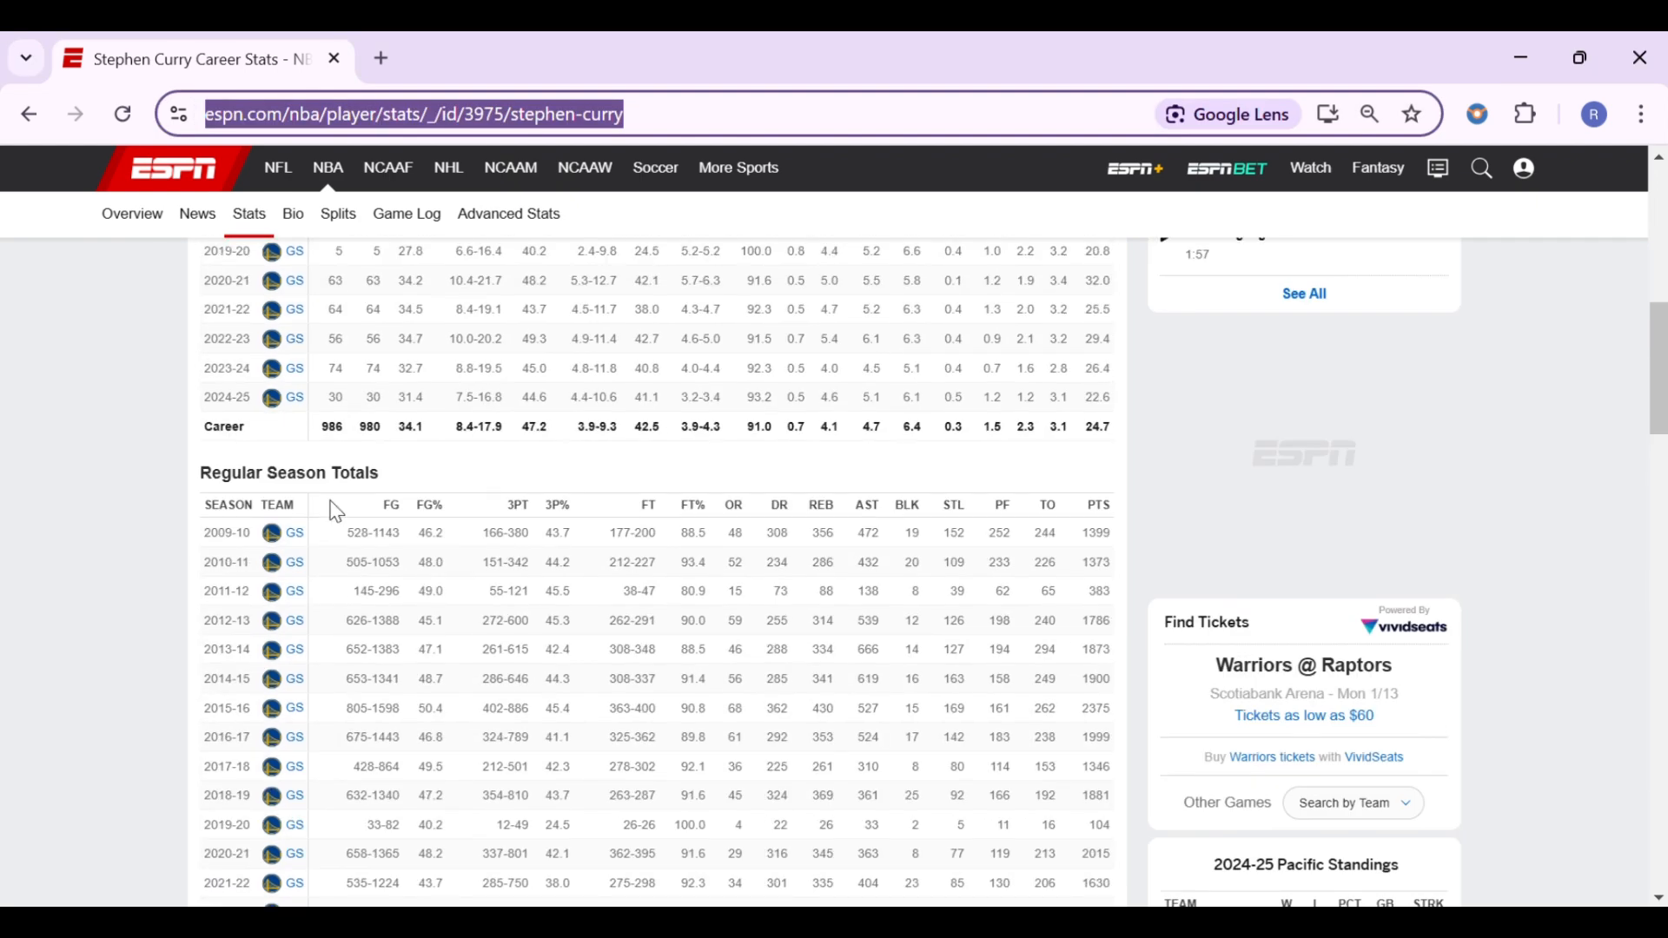
scroll(339, 511, down, 2)
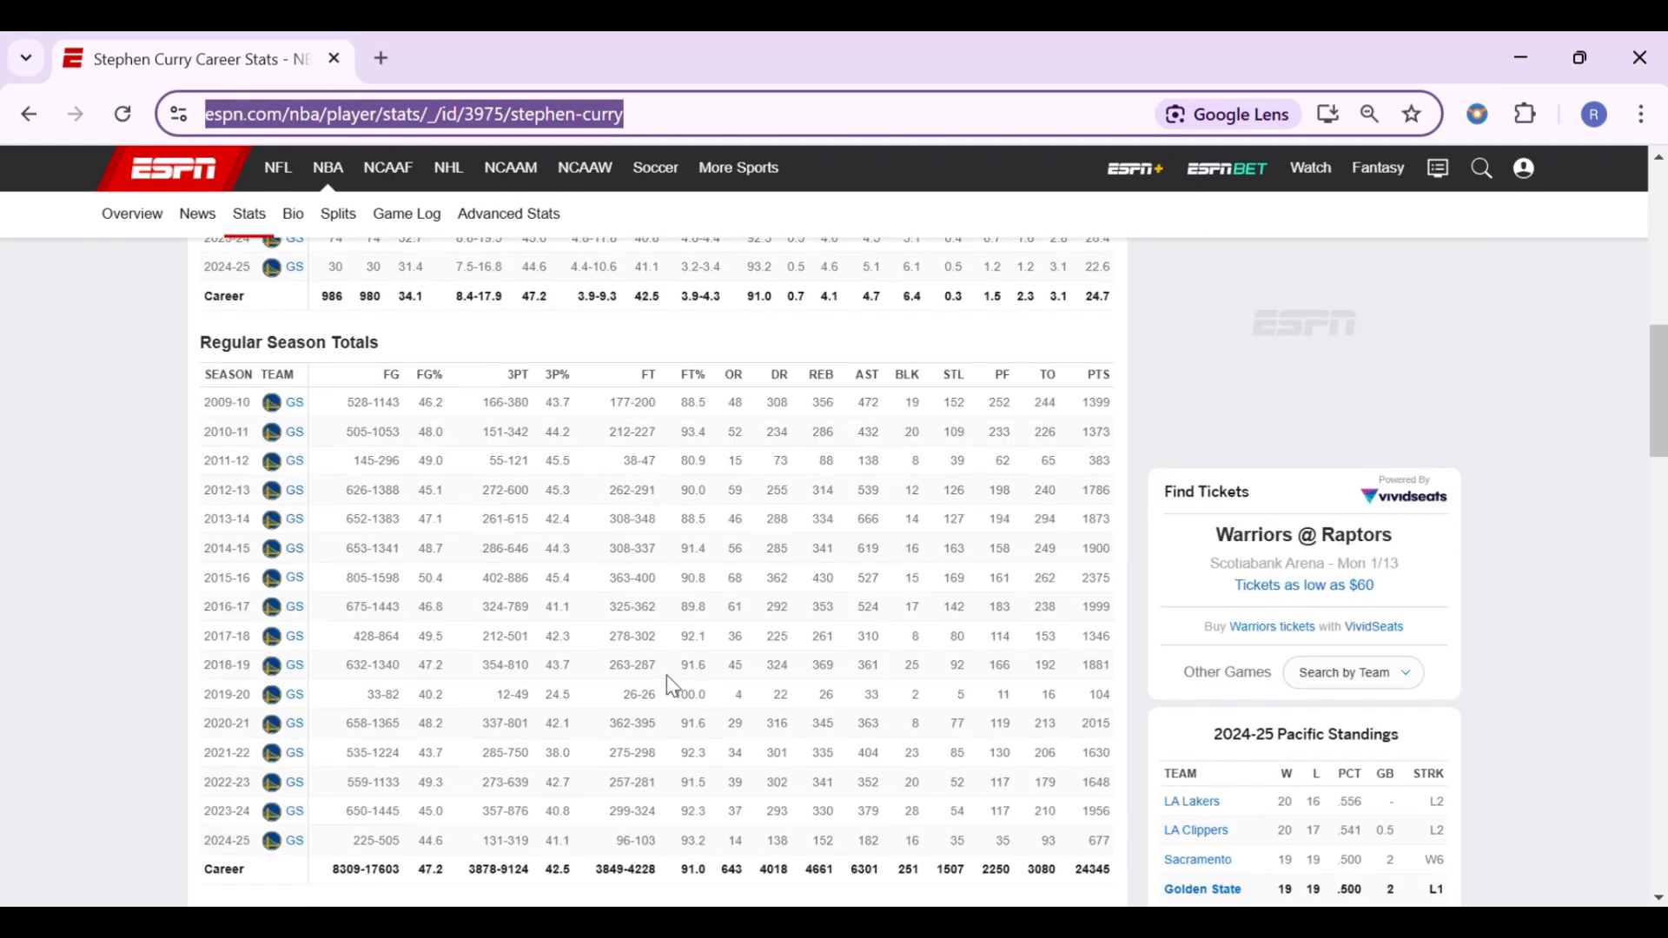
scroll(535, 582, up, 8)
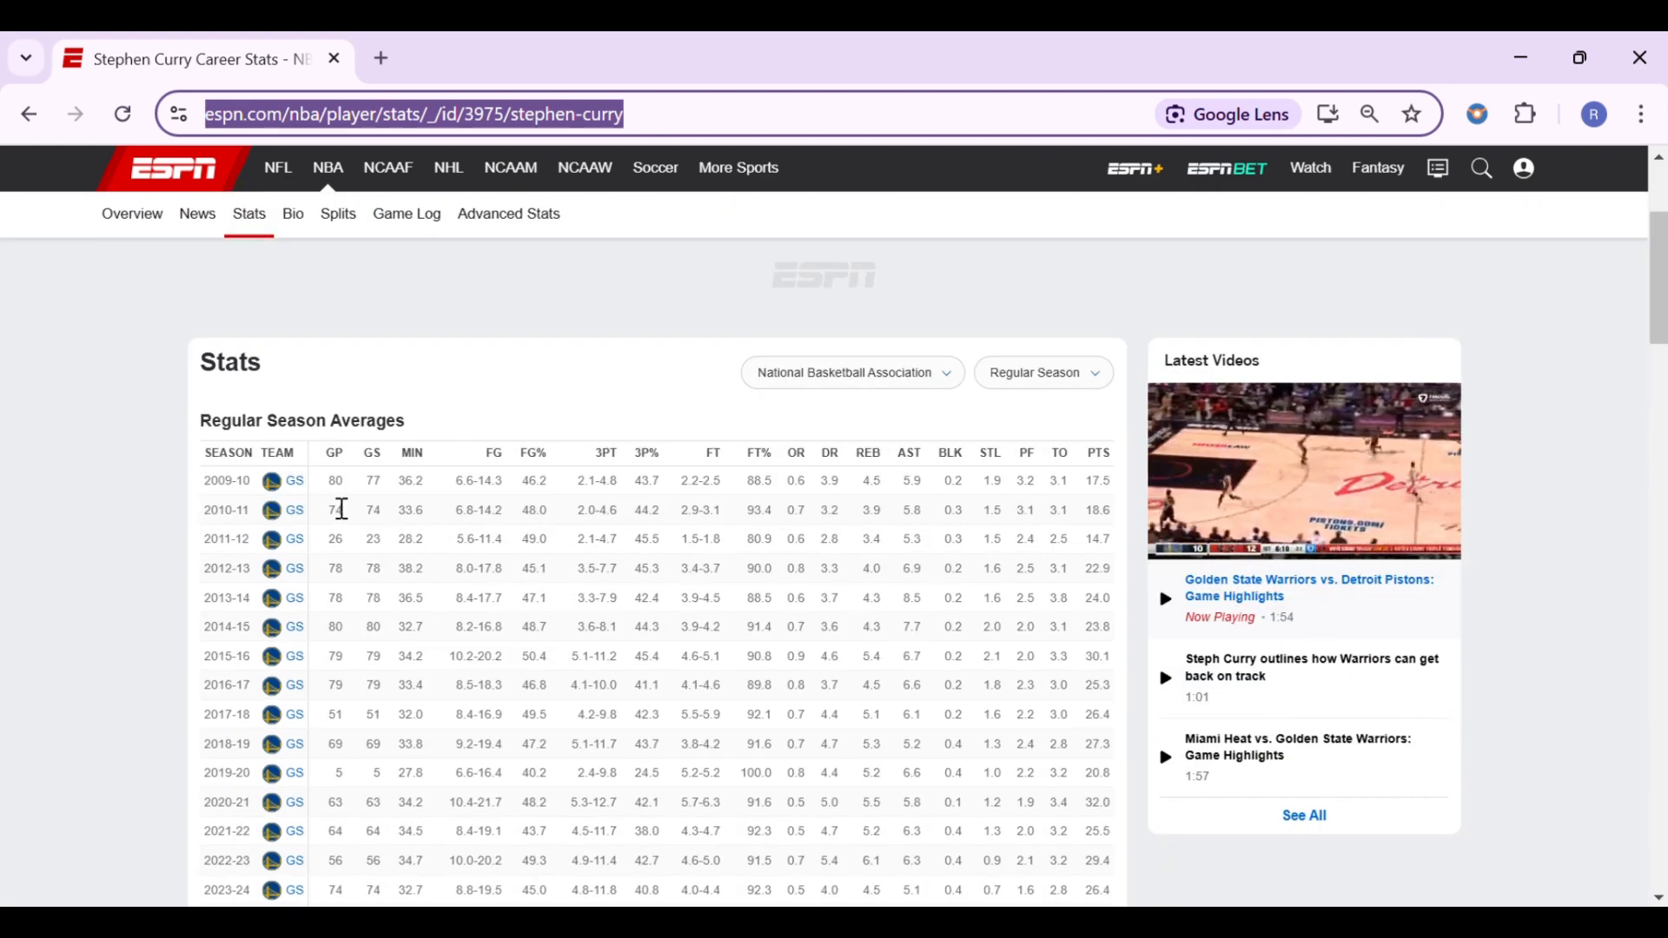
scroll(341, 509, down, 2)
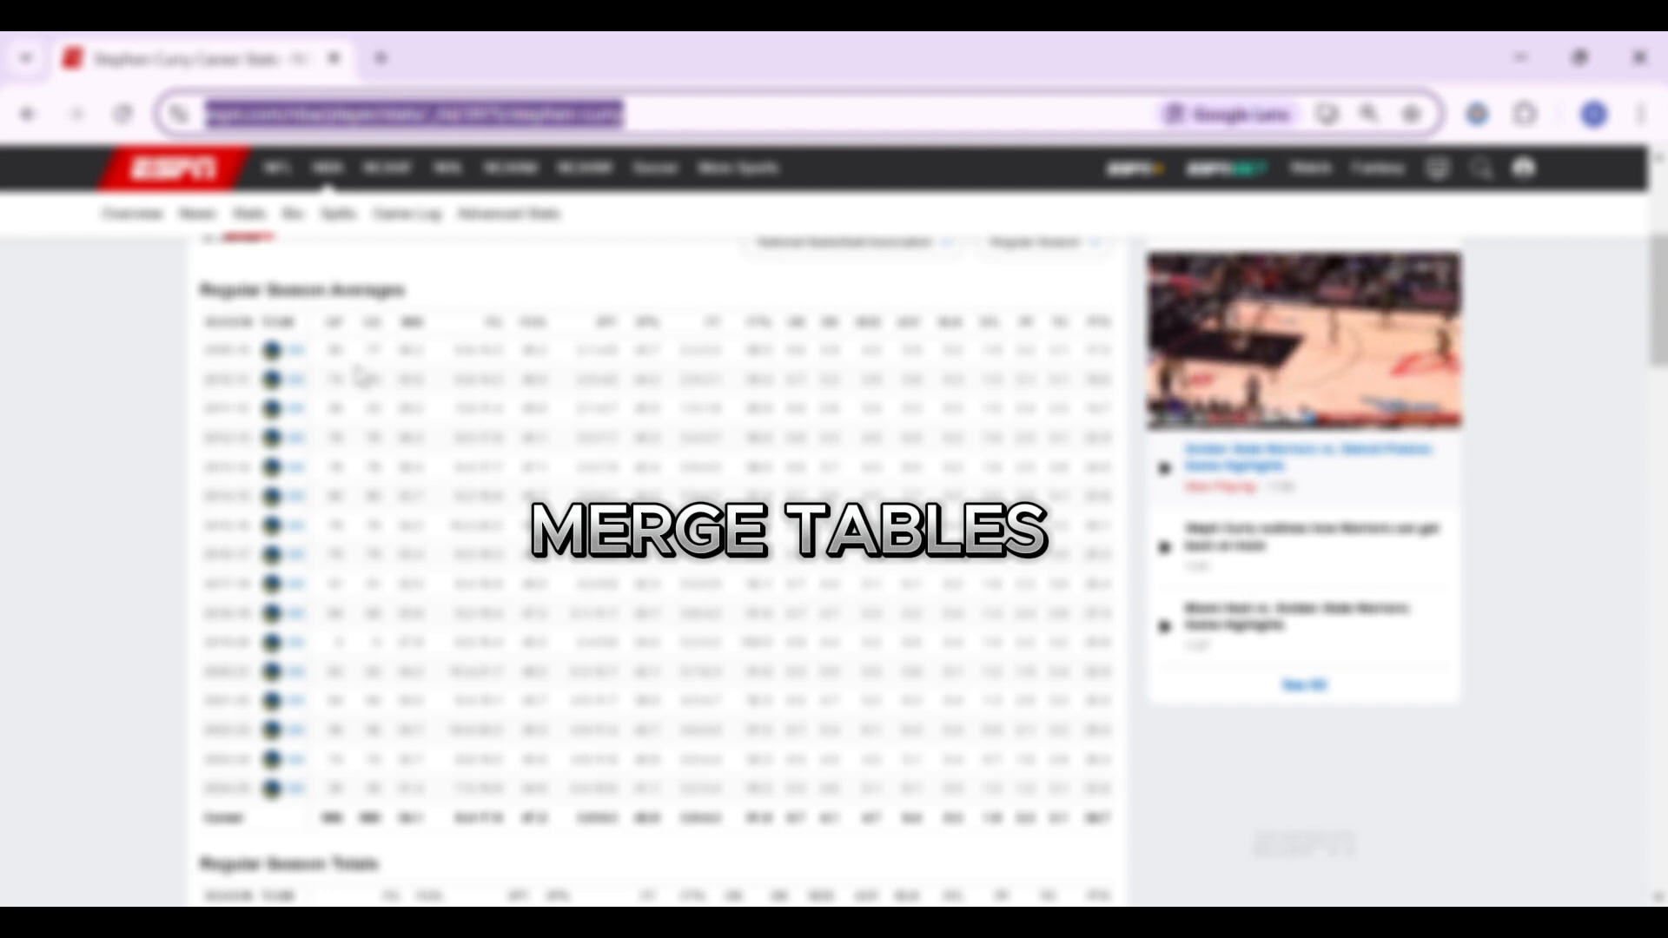
scroll(354, 372, down, 3)
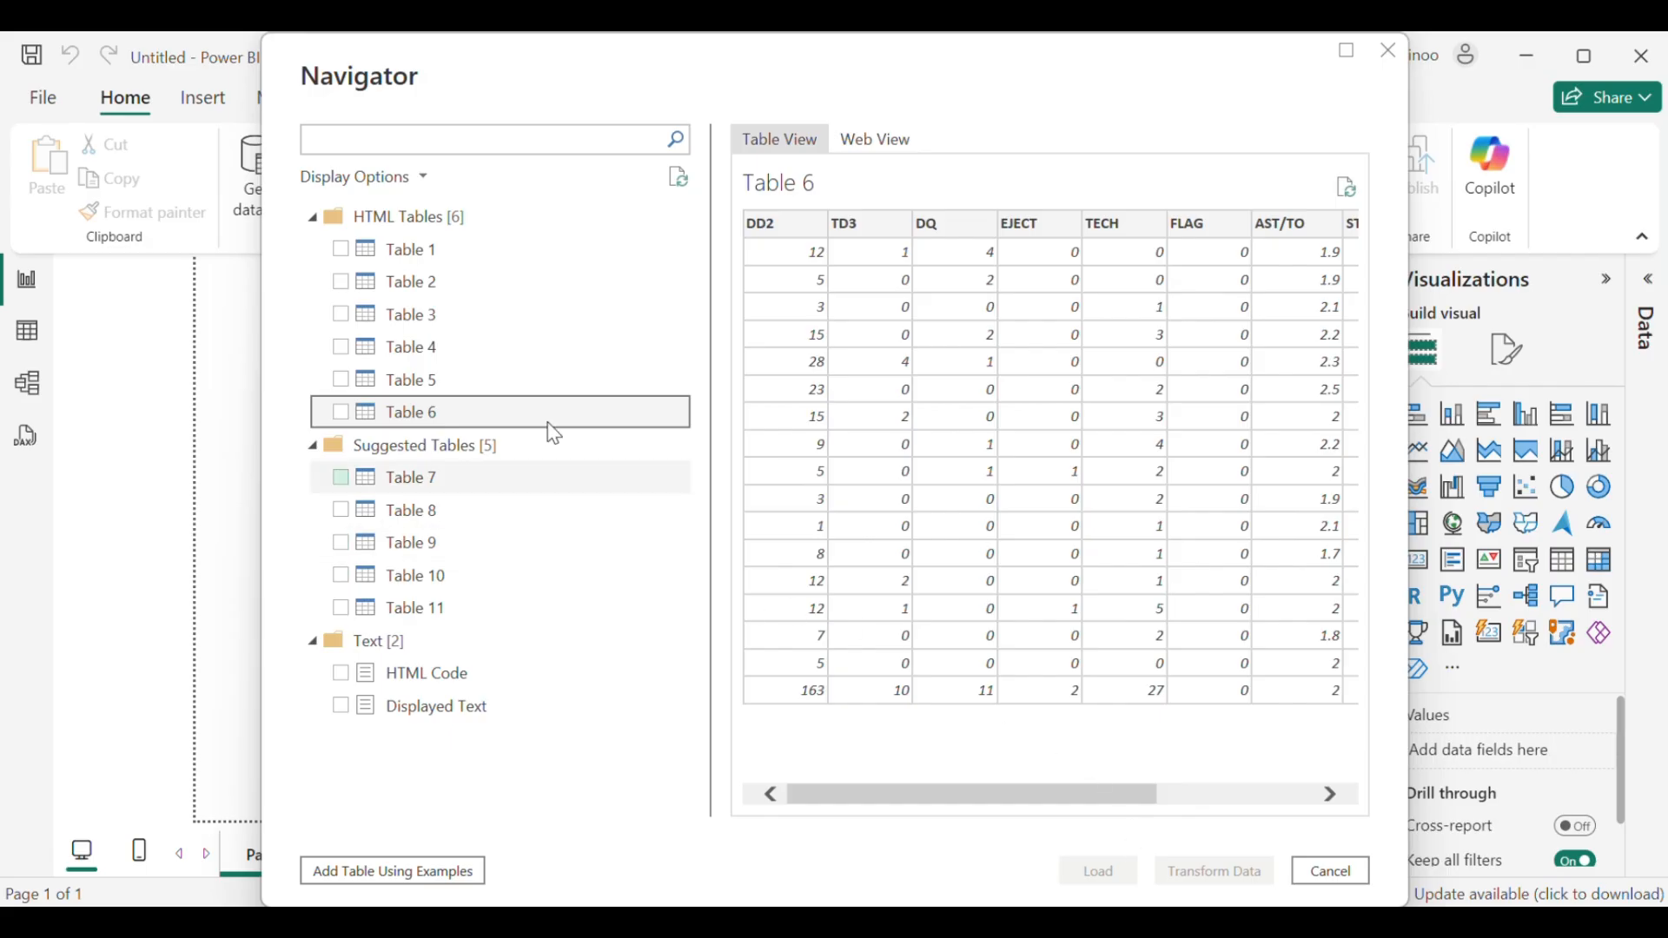
Step: Select Table 1, Table 2, Table 3 and Table 4 in Power BI Desktop's Navigator and open them for transformation in Power Query Editor
click(347, 252)
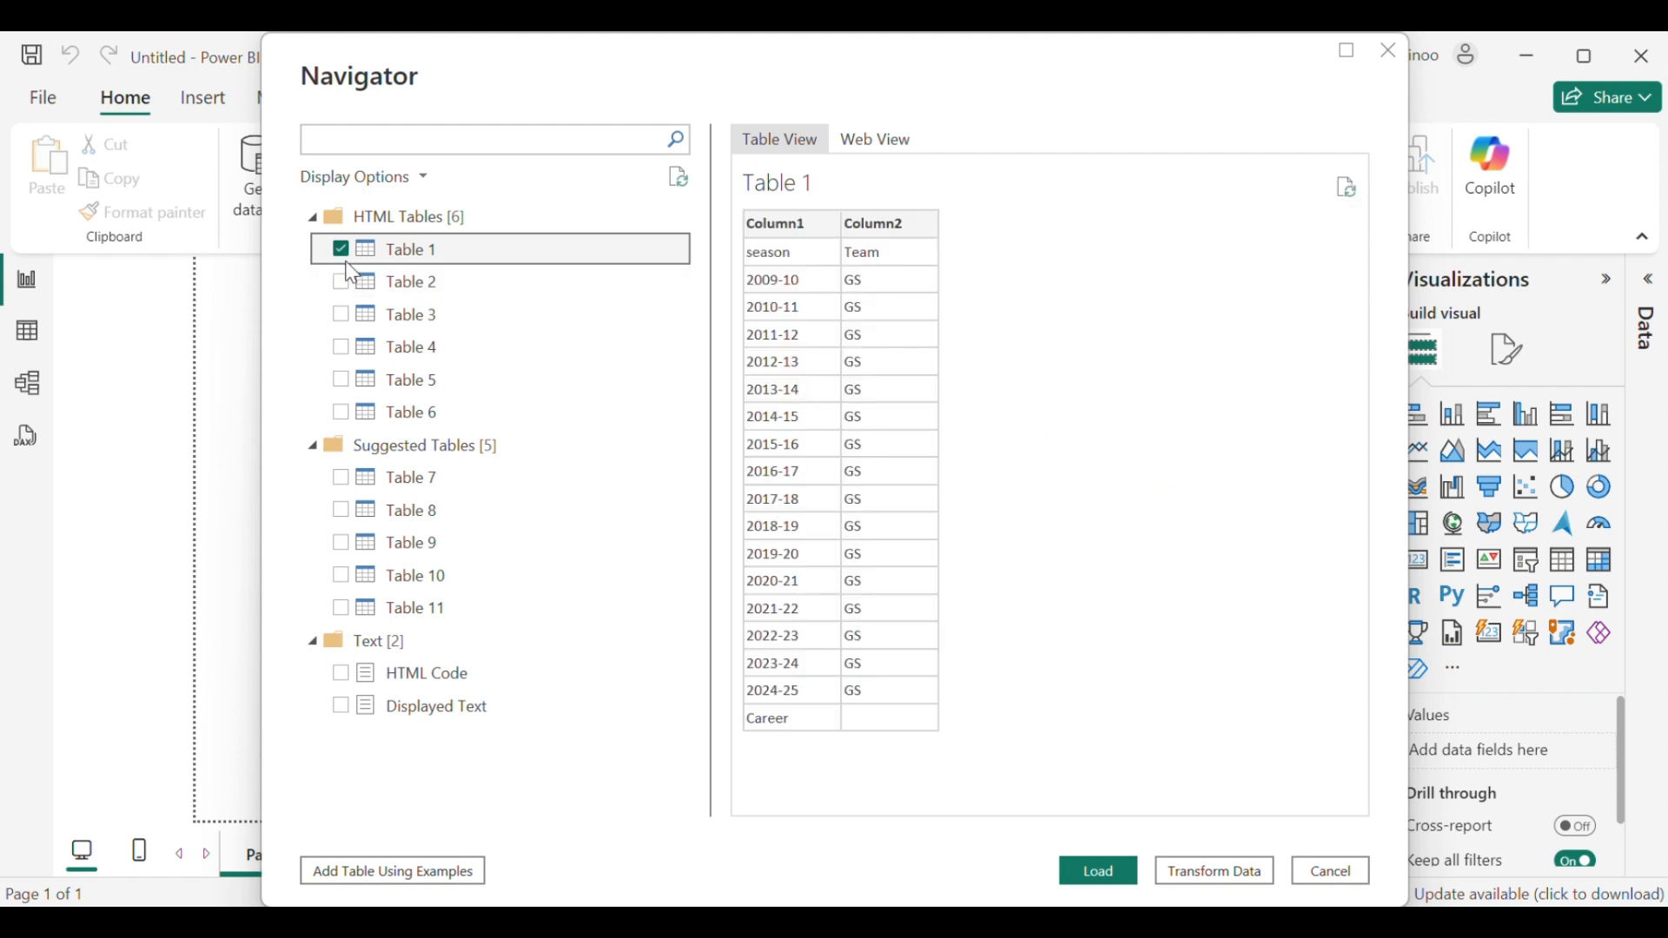
click(344, 283)
click(342, 320)
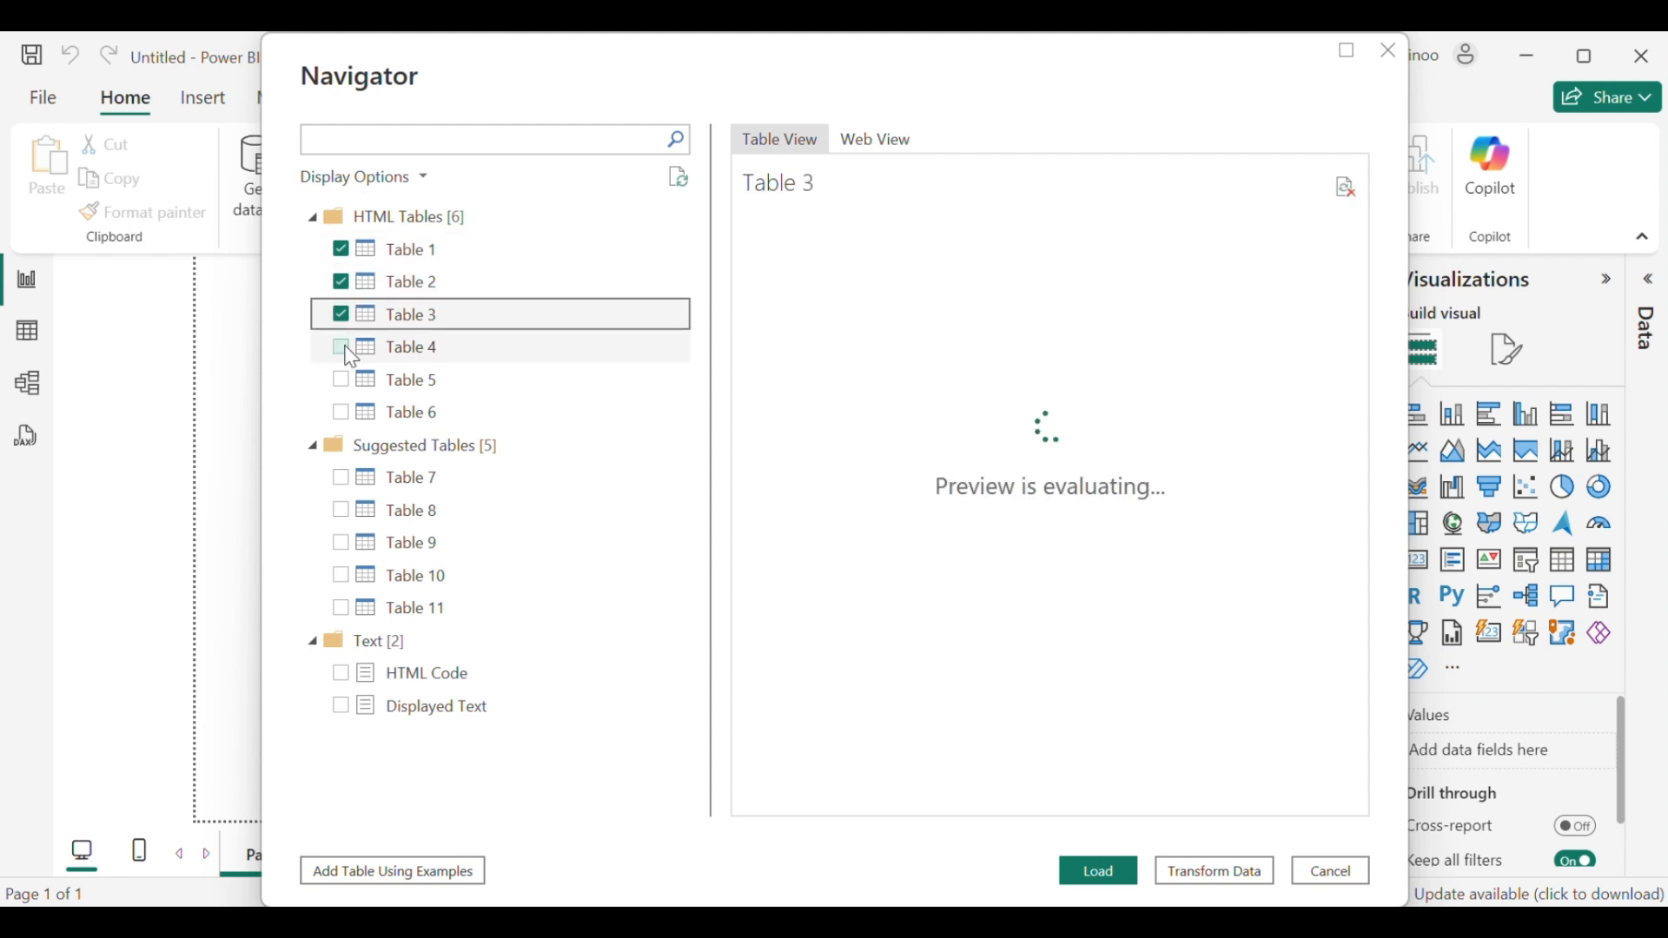
click(344, 350)
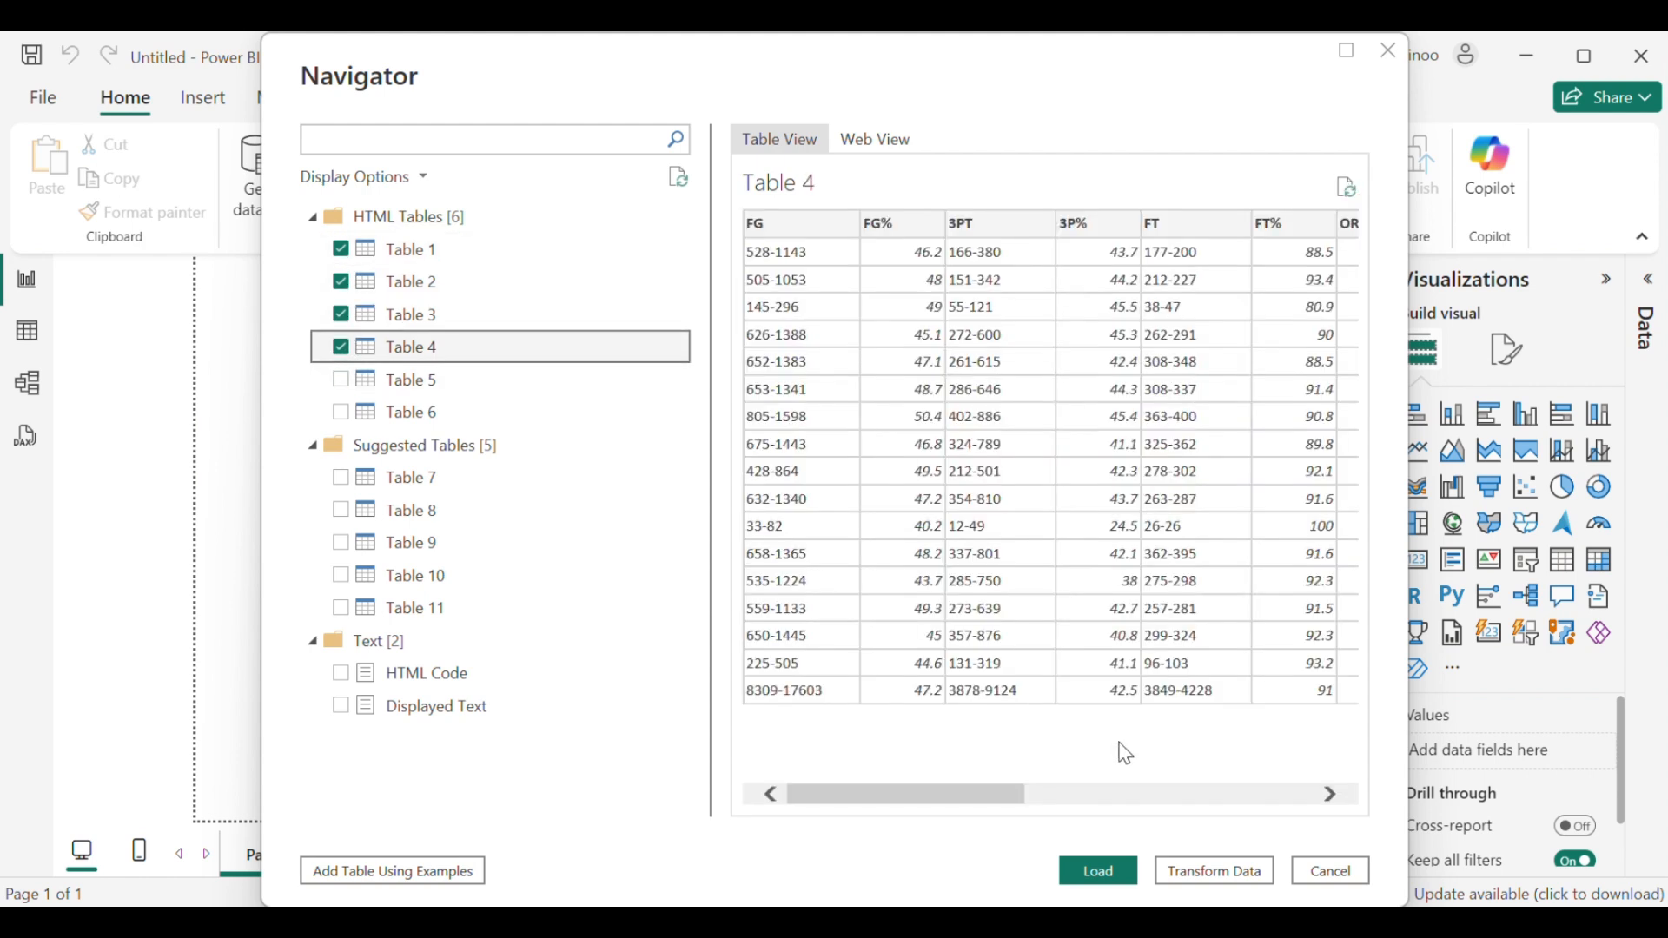
click(1216, 884)
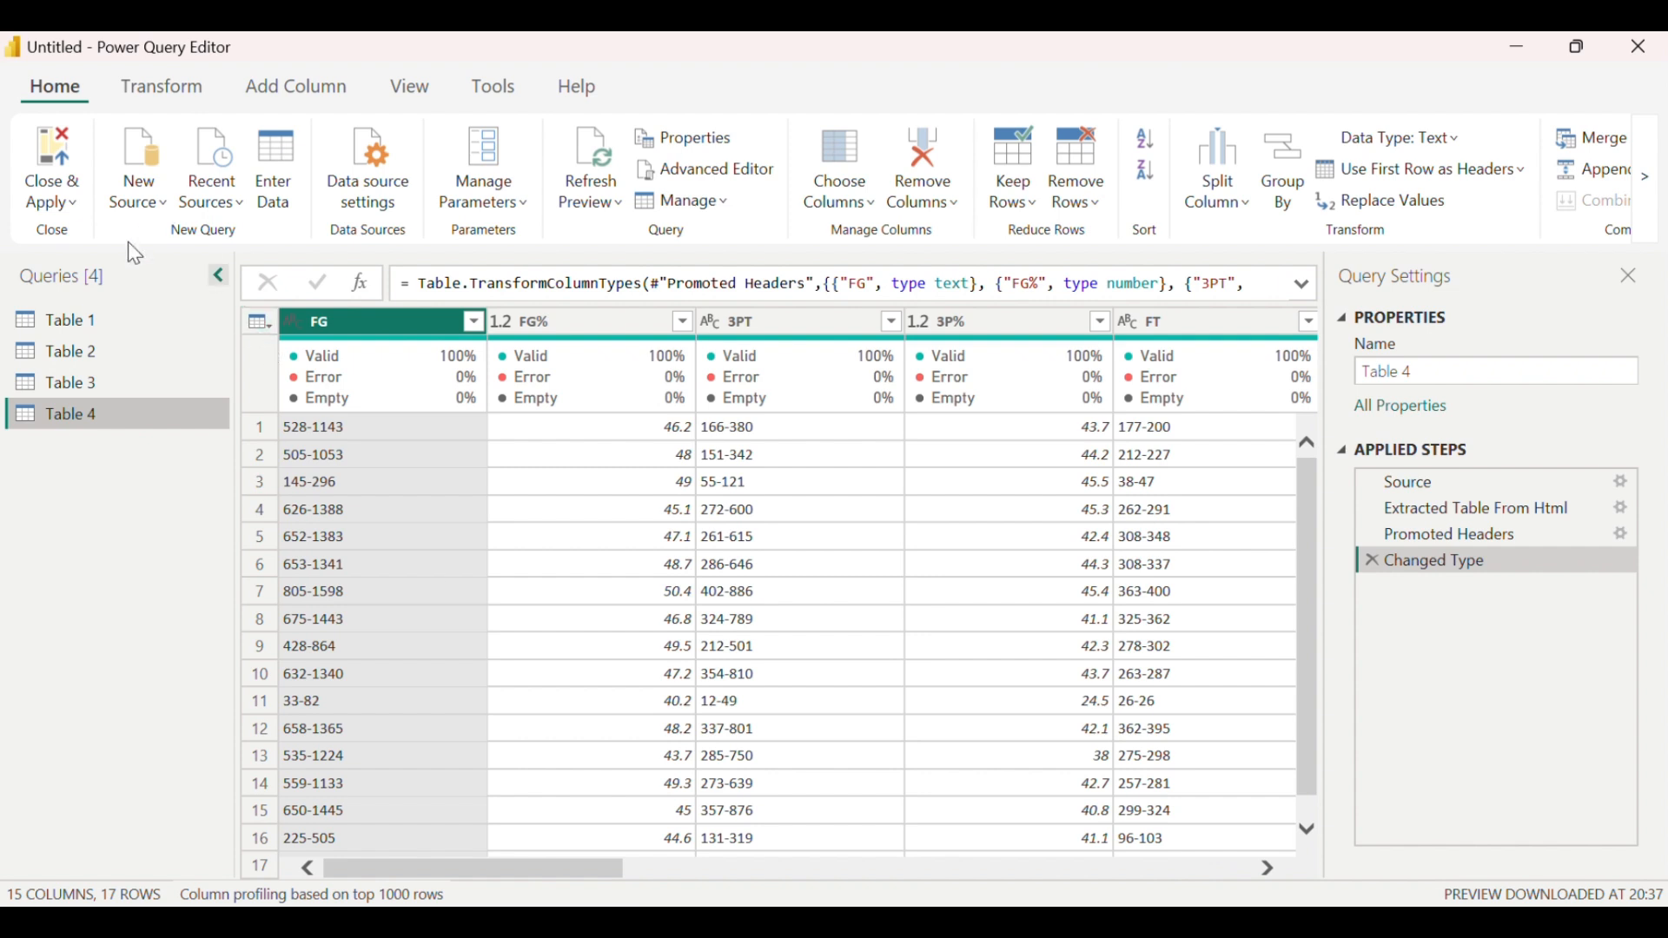
Step: Compare the Table 1 and Table 2 queries, and use the first row of Table 1 as its column headers
click(95, 327)
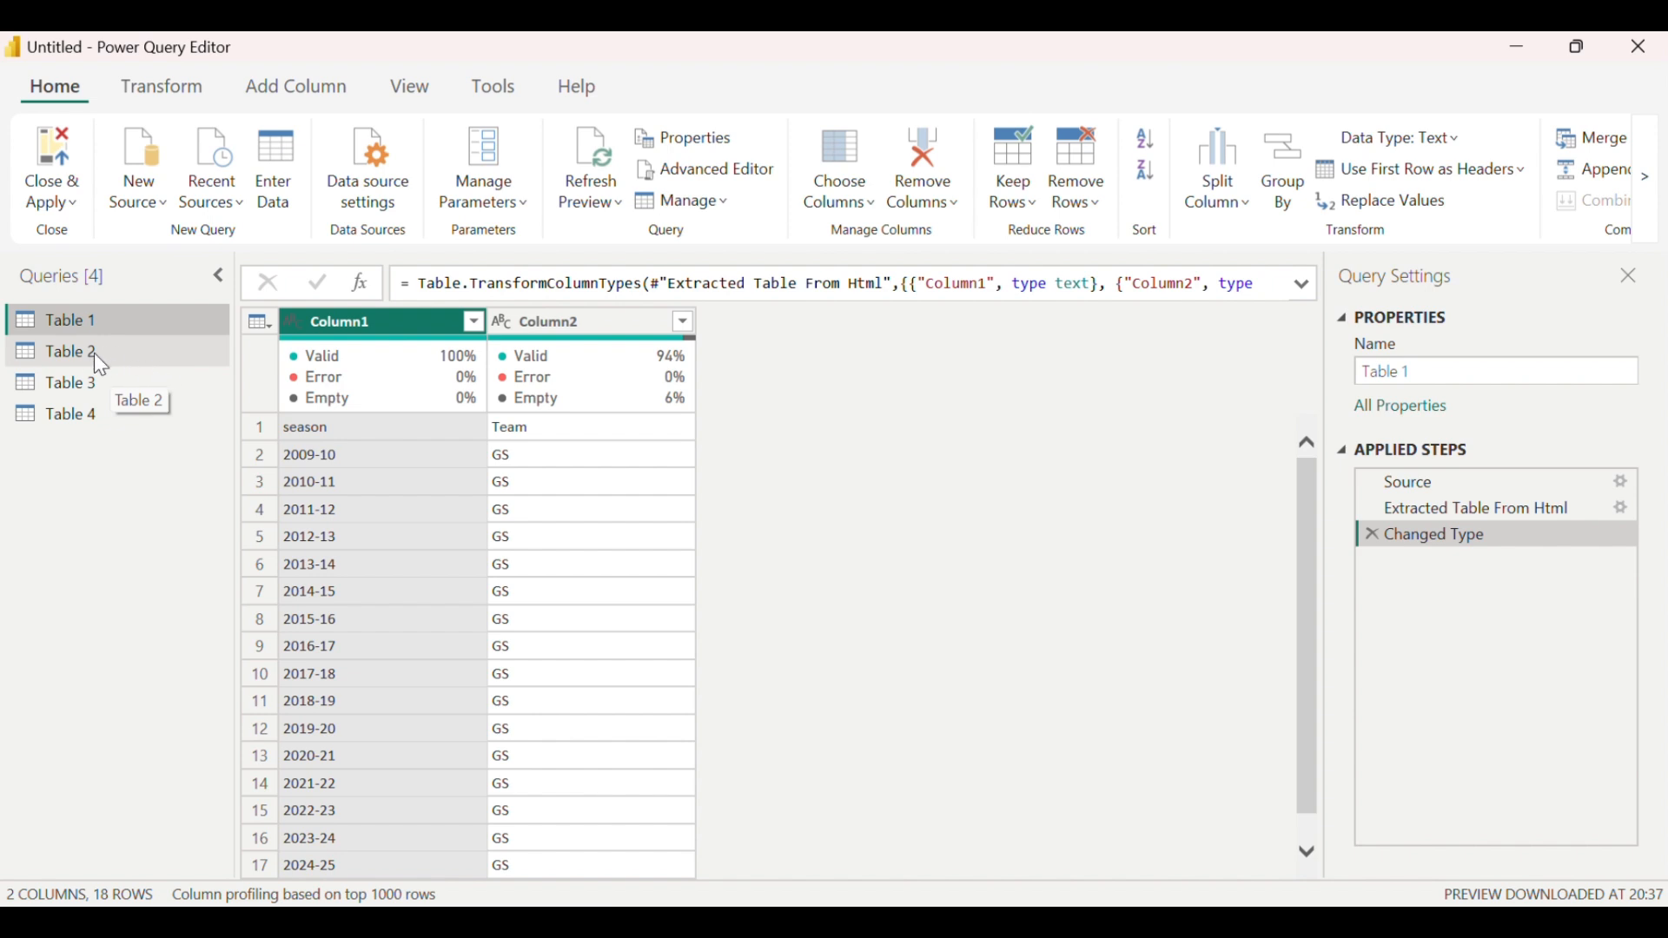
click(72, 348)
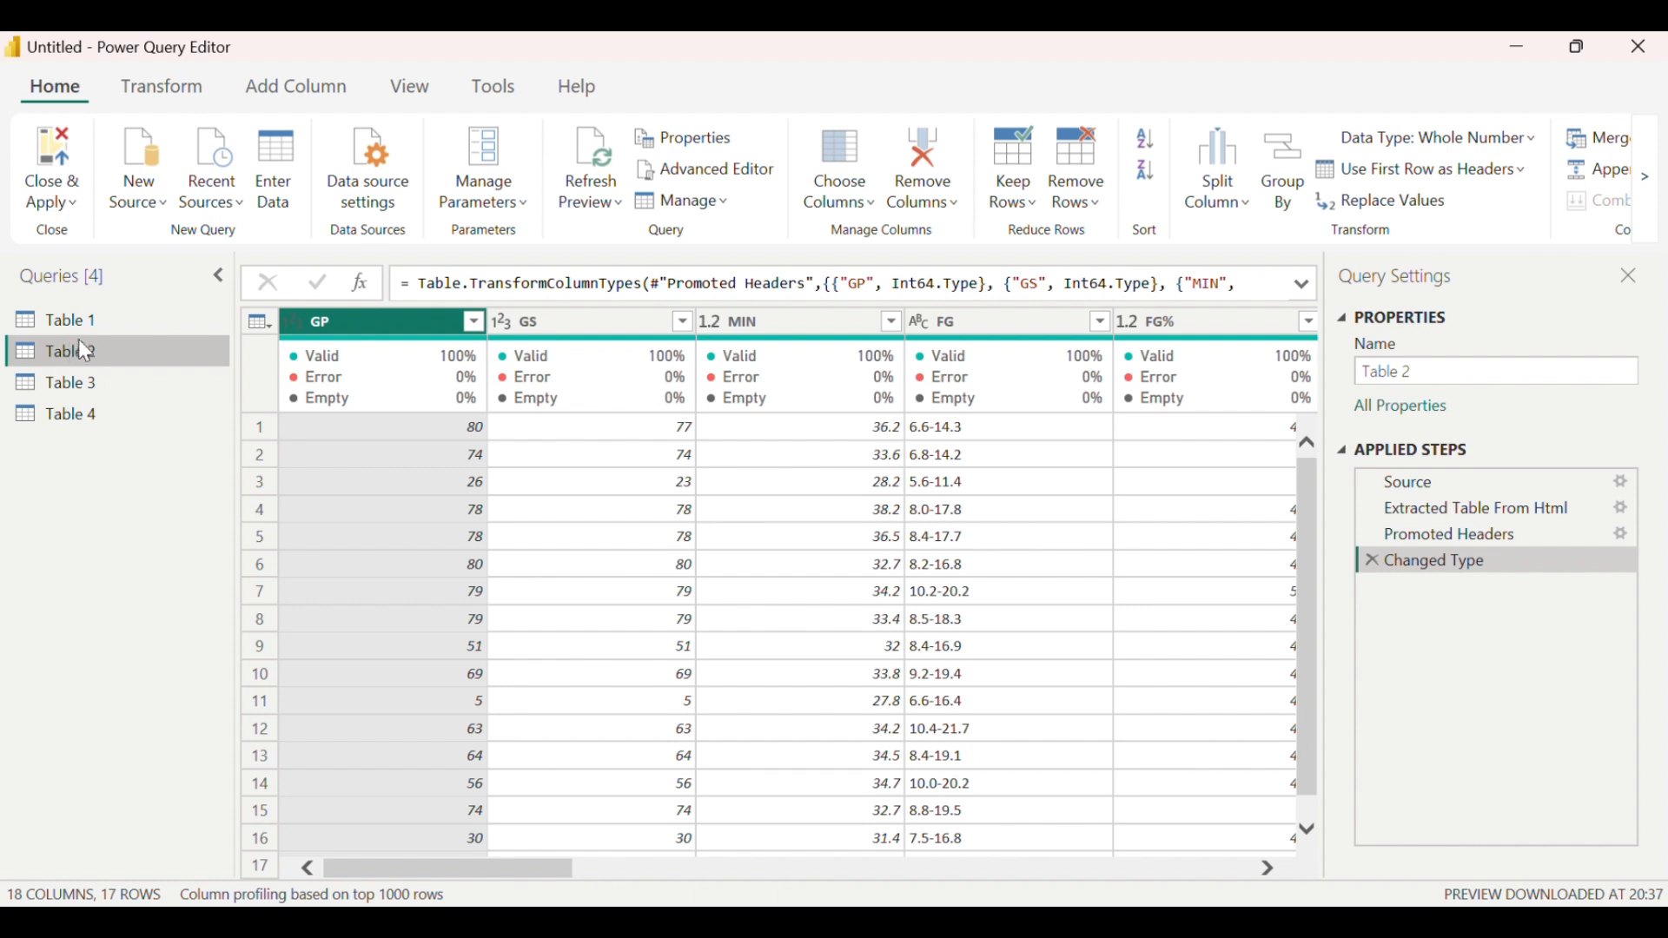
click(68, 323)
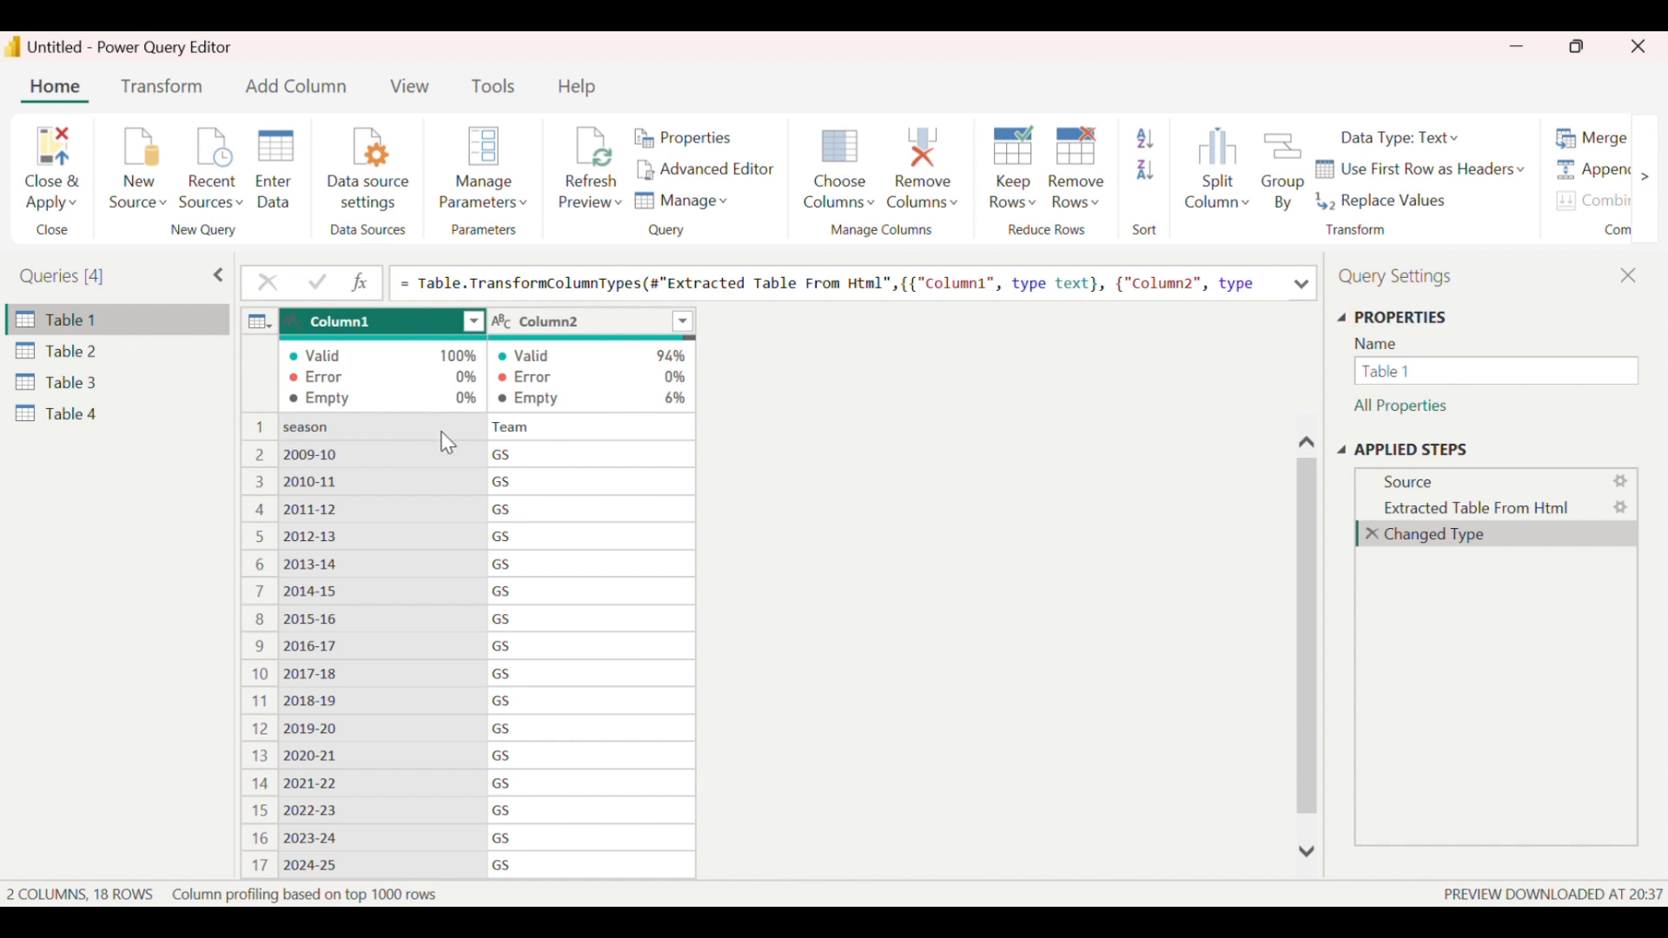
click(260, 325)
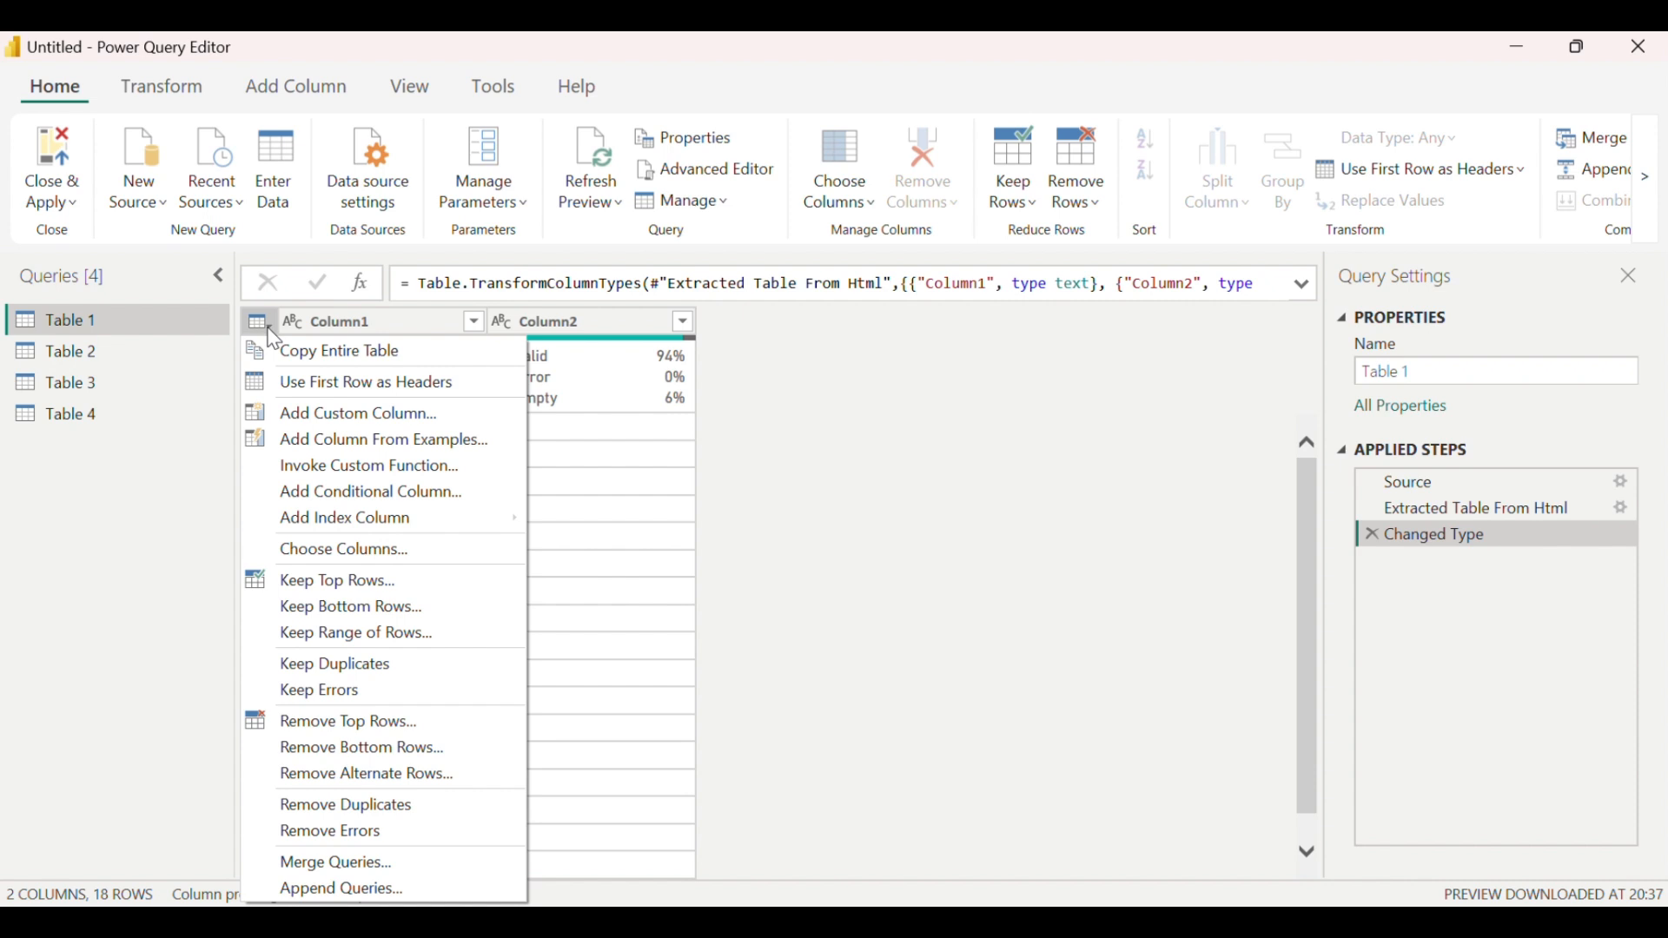
click(306, 393)
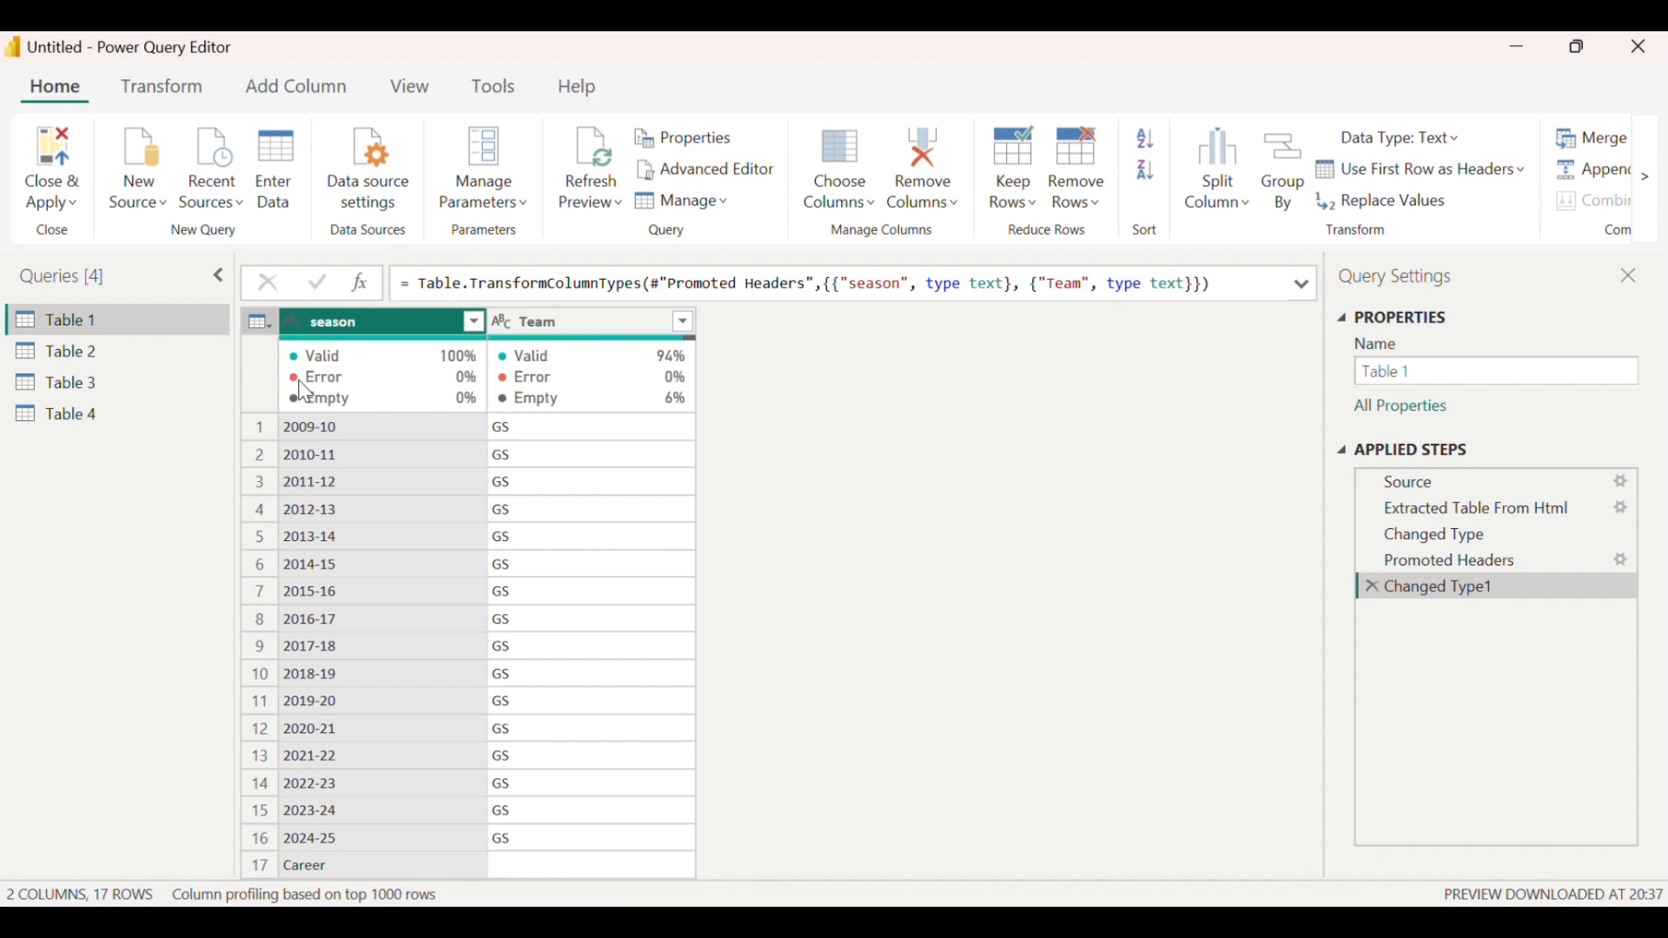
click(92, 356)
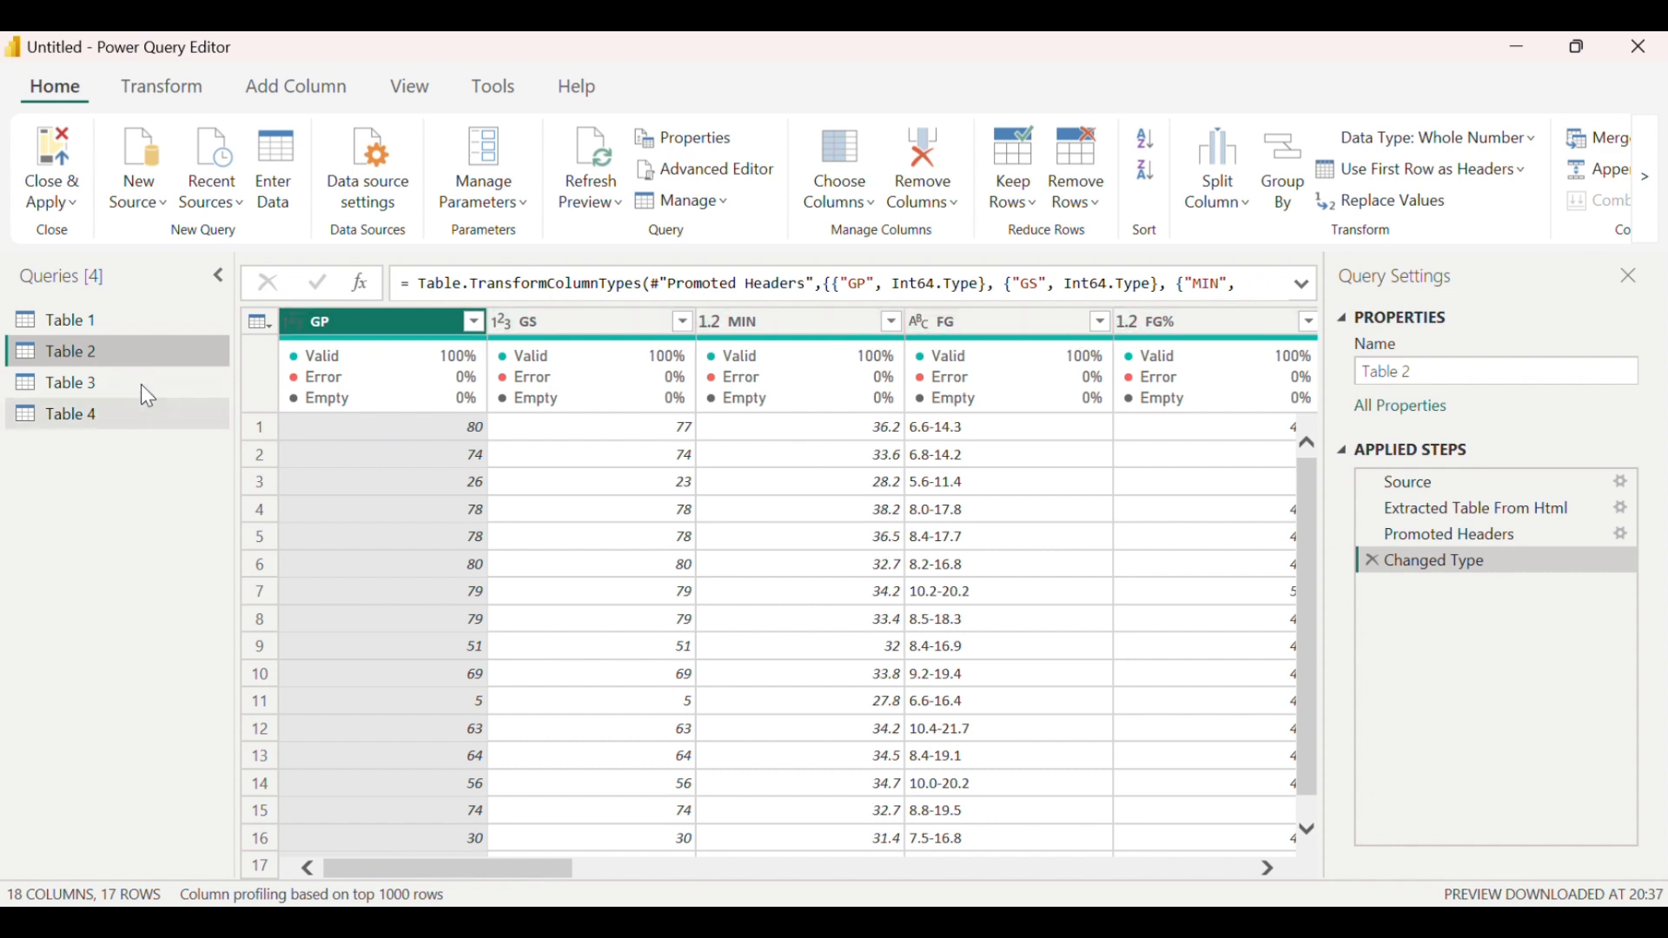
click(79, 325)
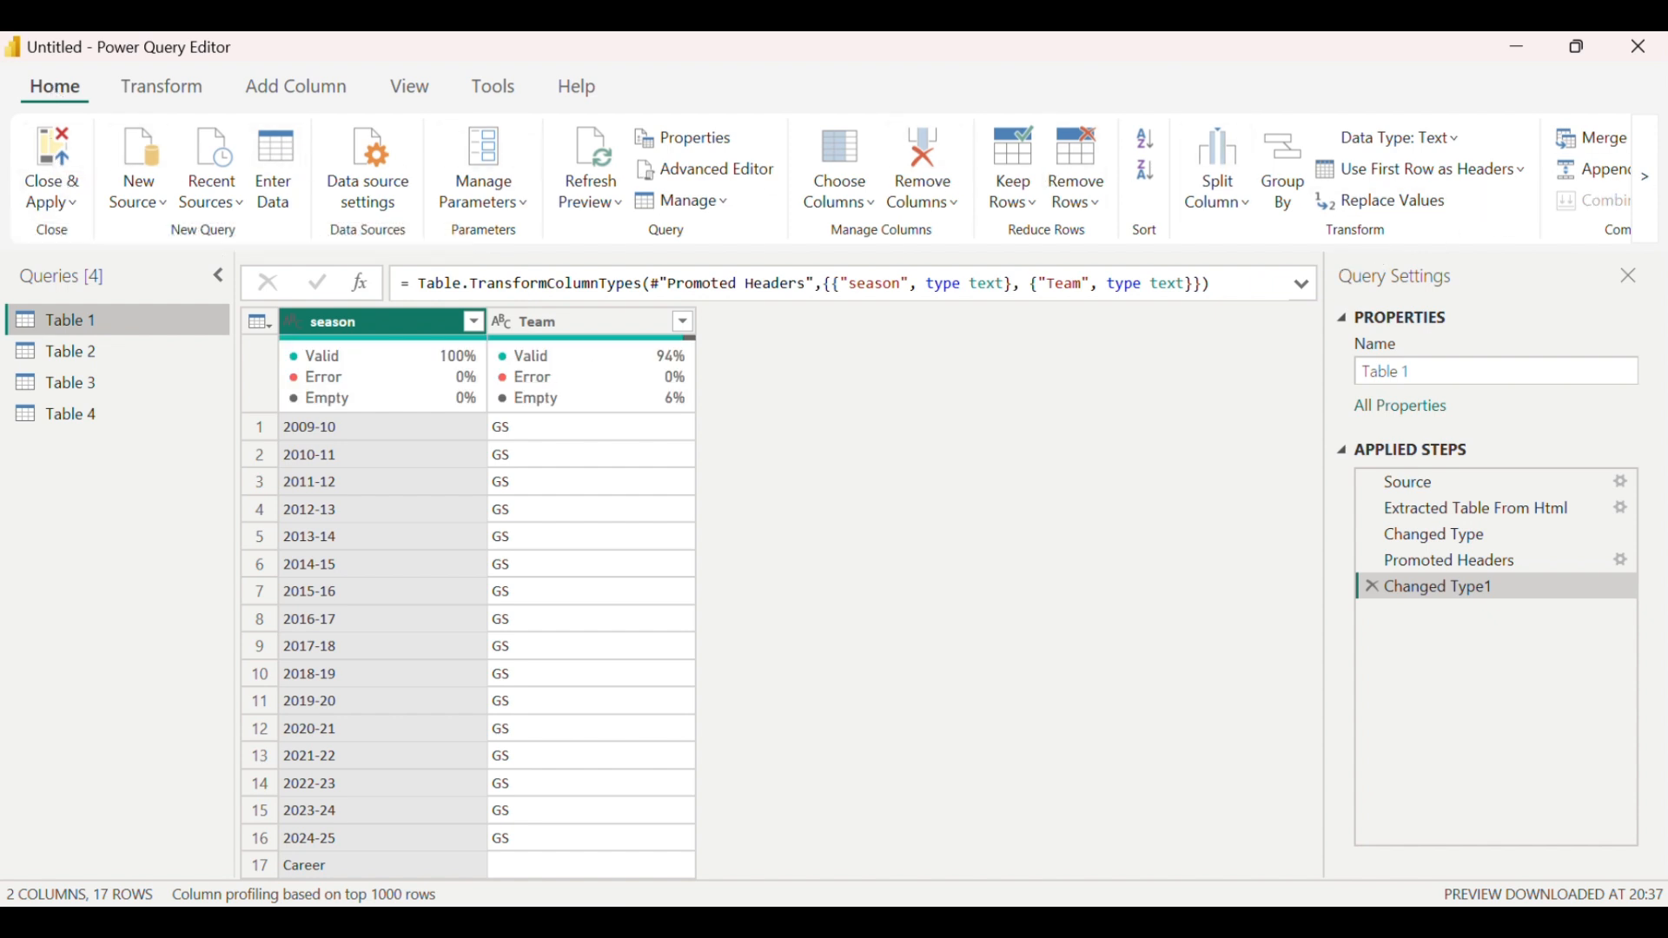
click(1653, 182)
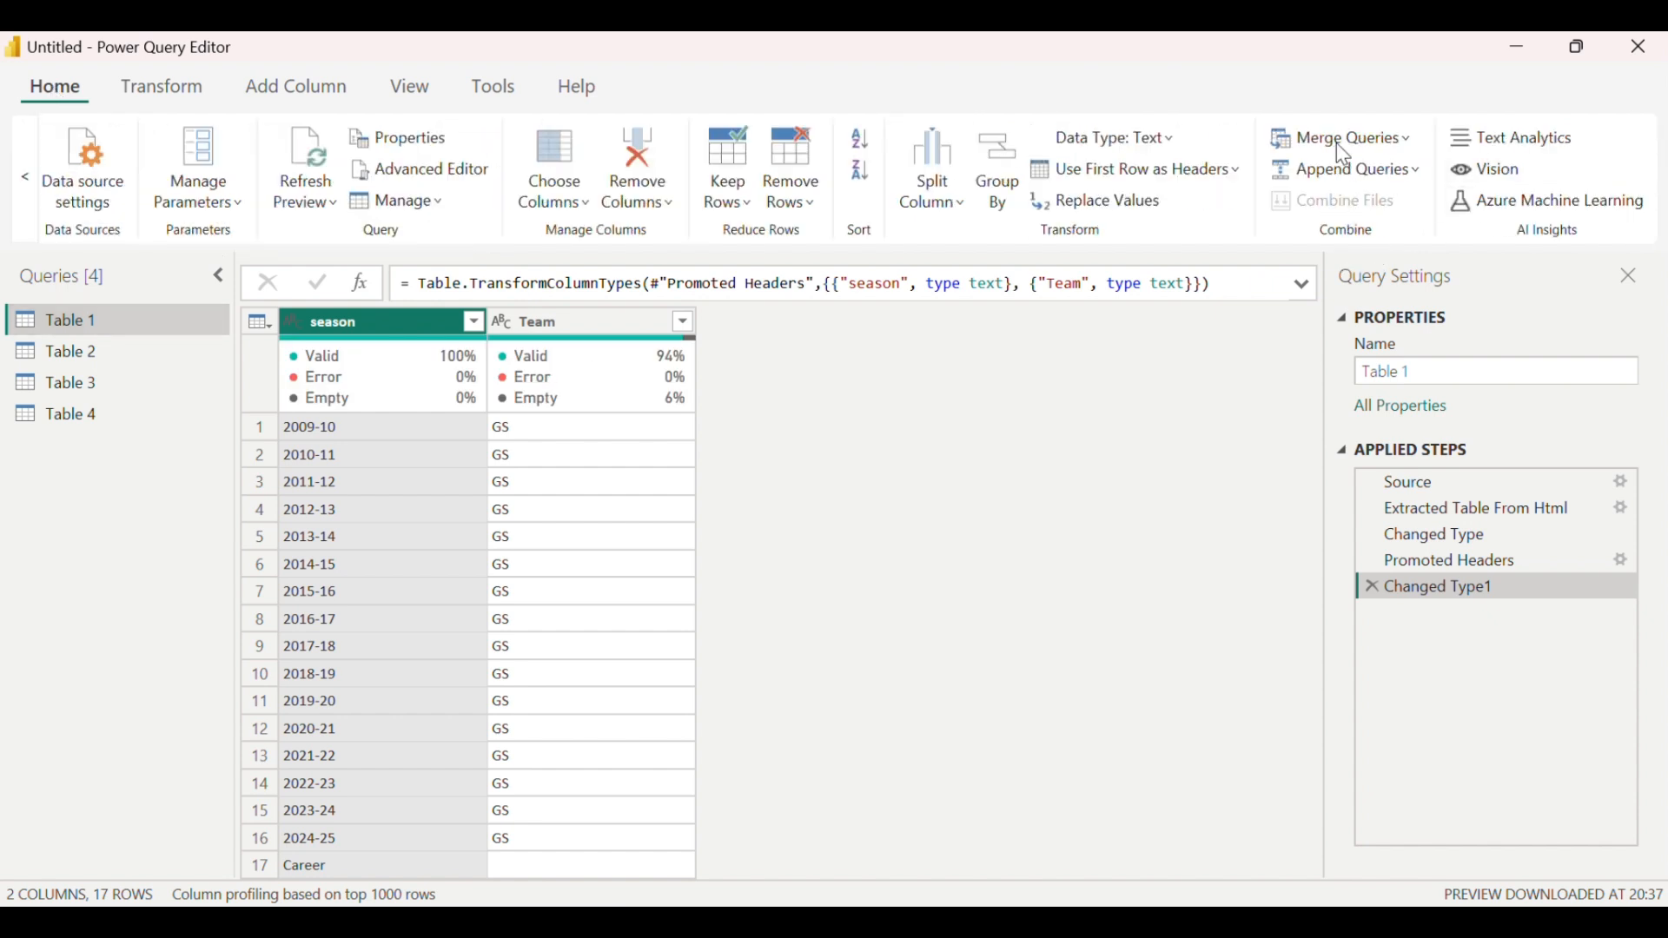
click(1407, 139)
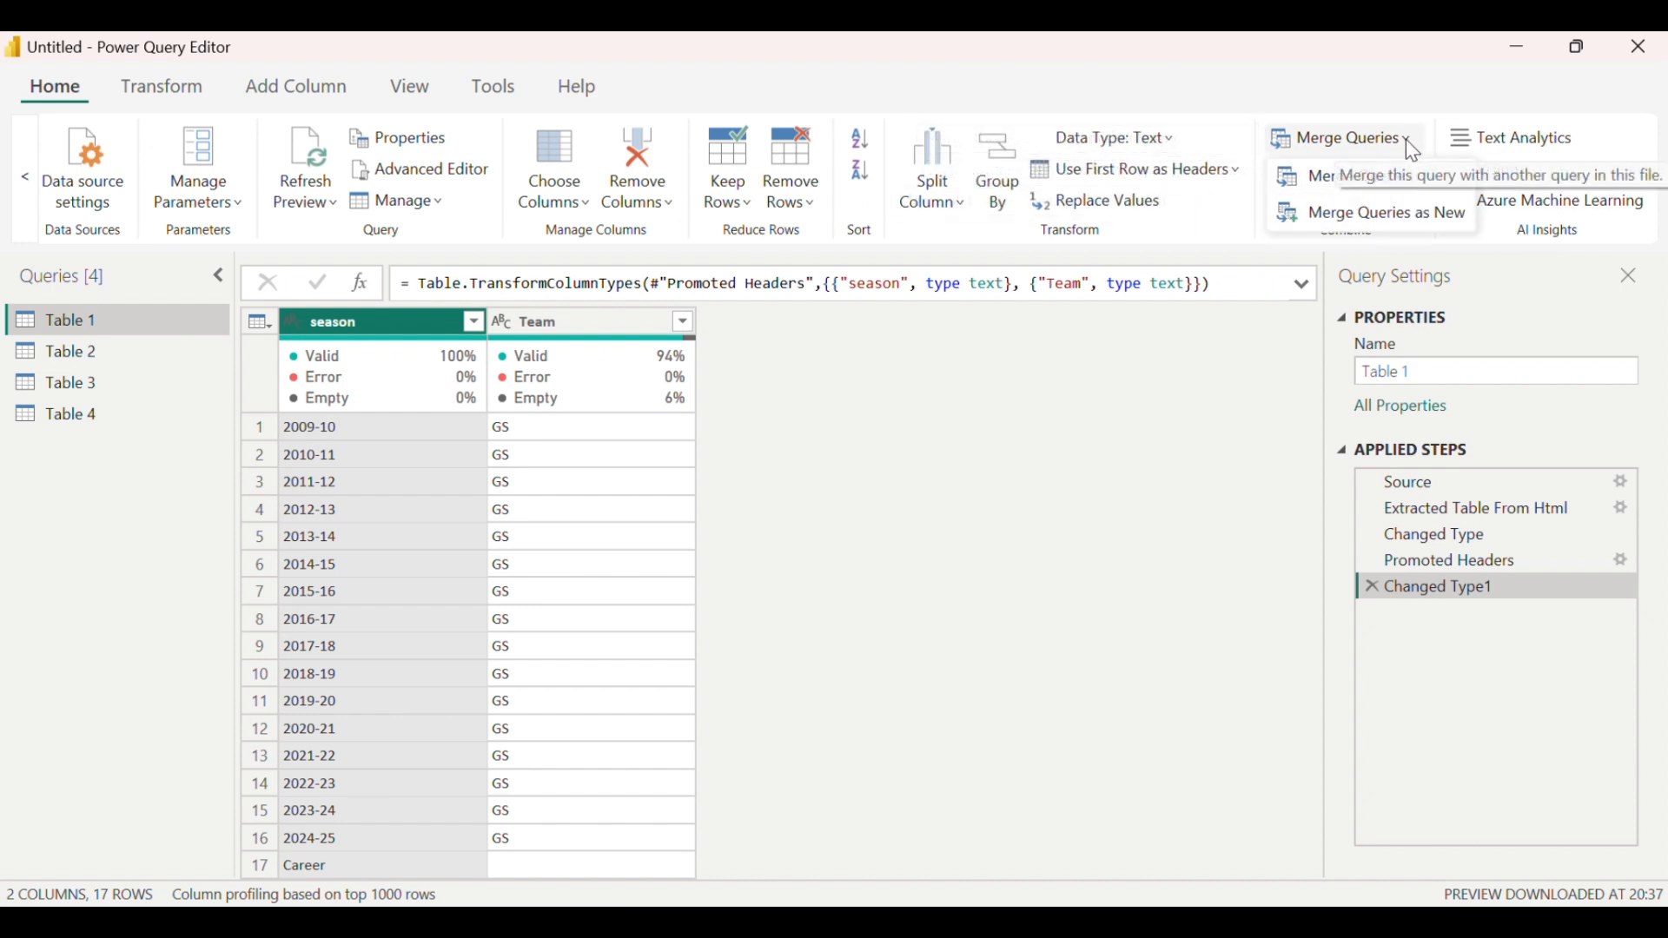
click(1449, 212)
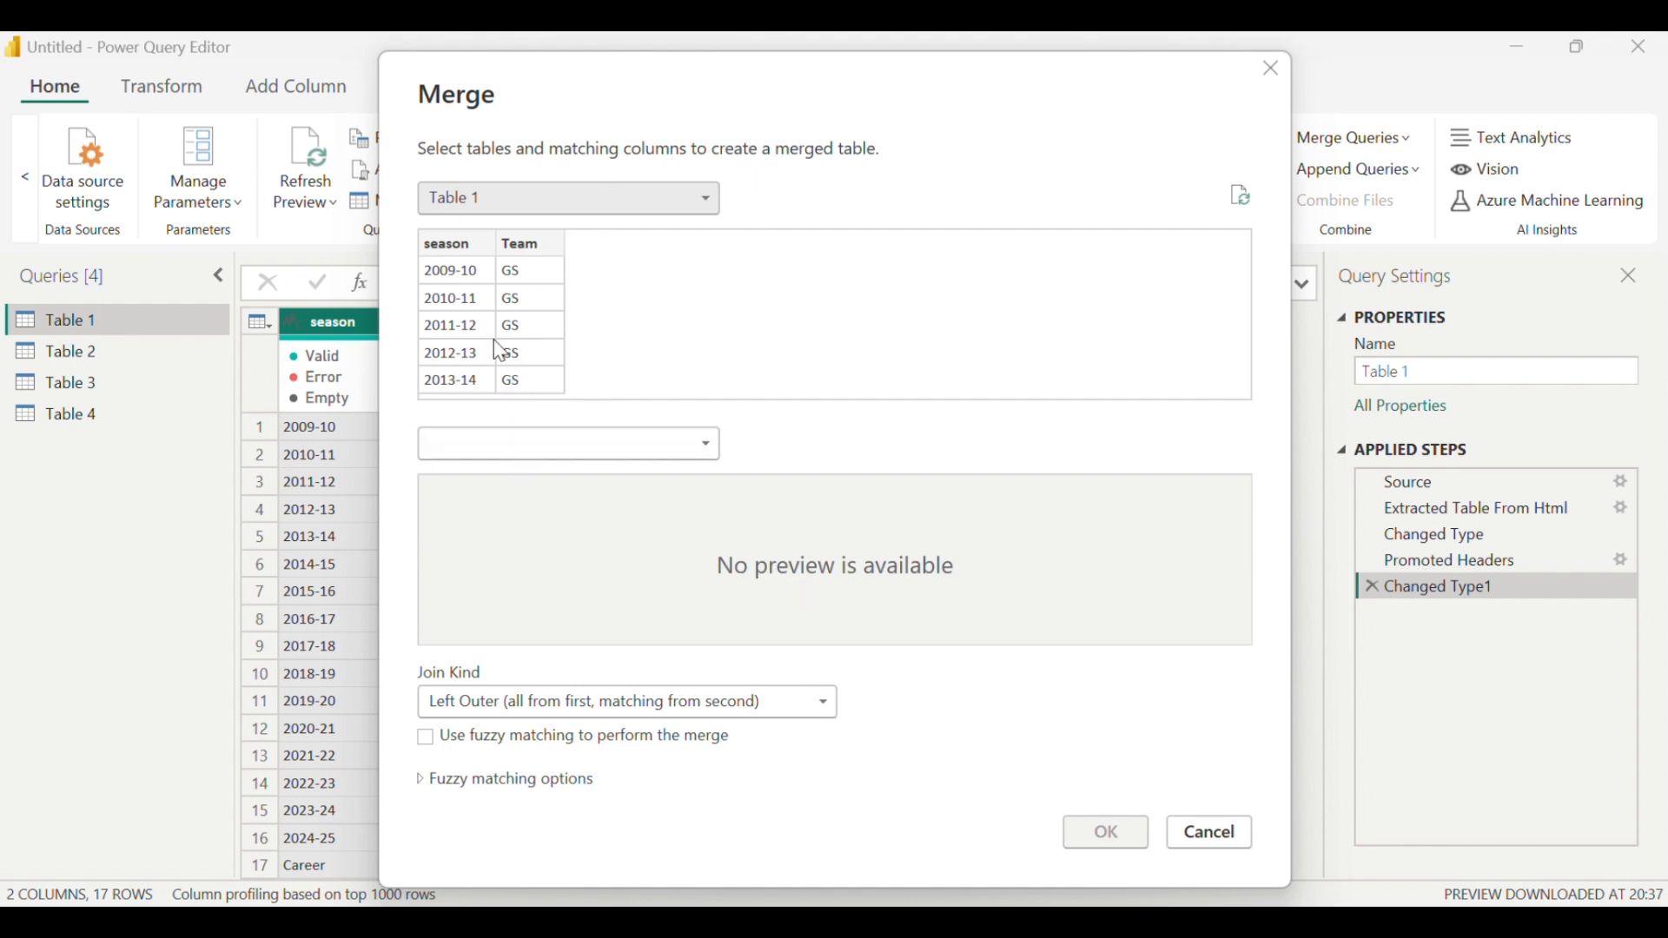
click(539, 456)
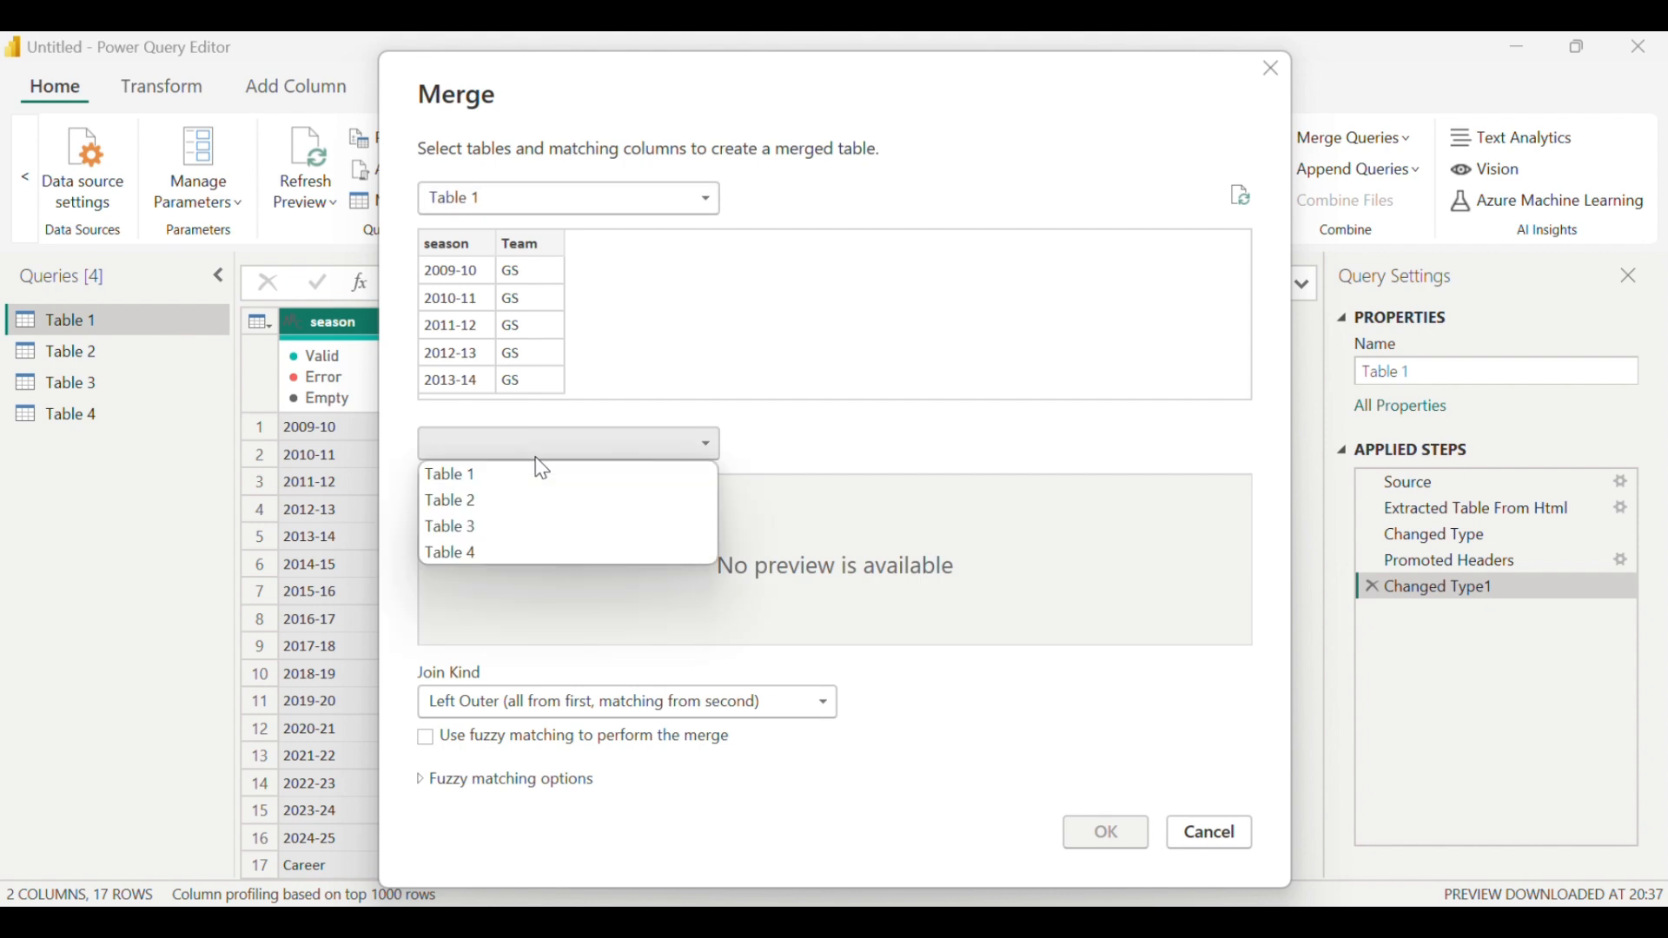
click(442, 501)
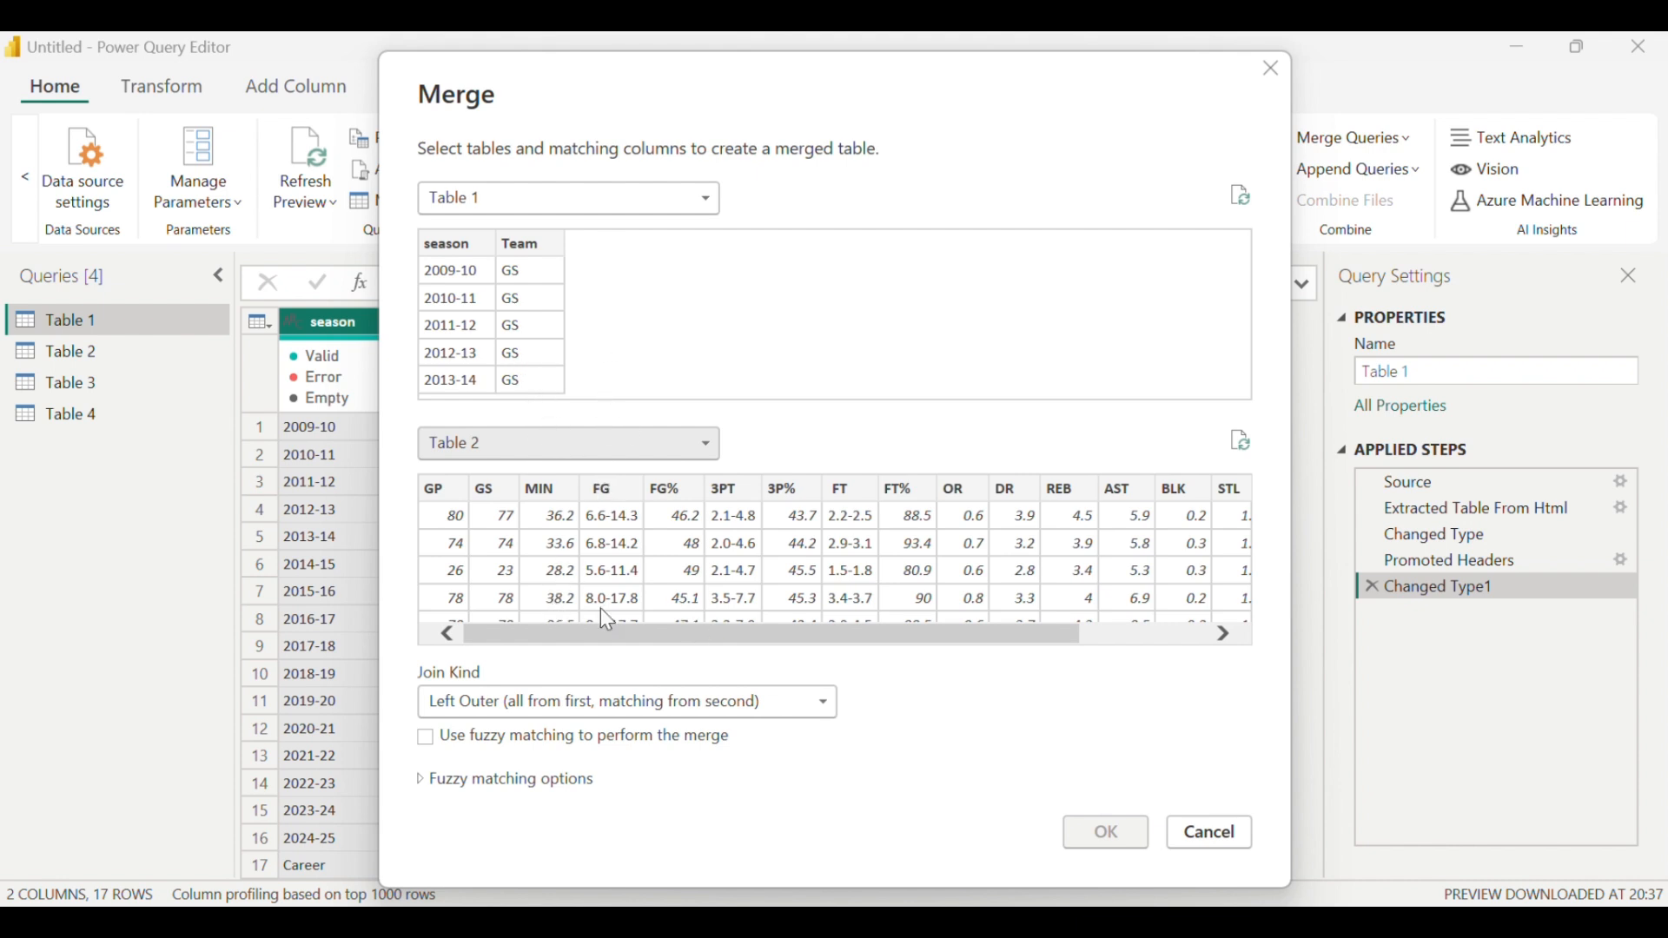
click(1212, 837)
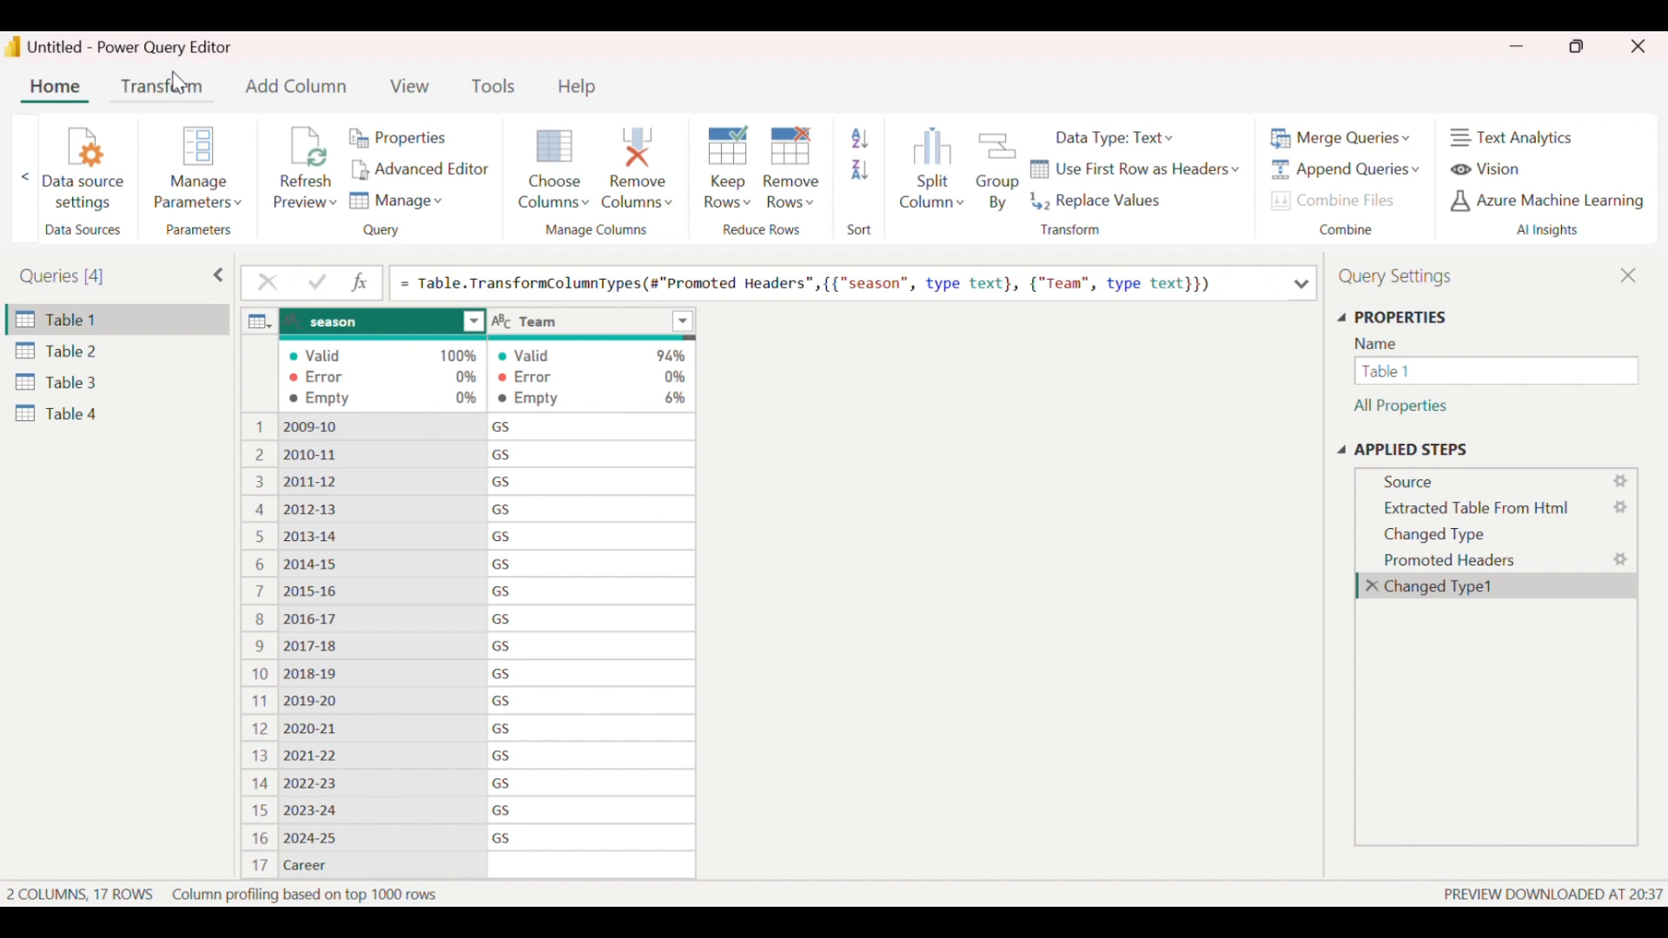
Step: Add an index column starting from 1 to the Table 1 query
click(305, 85)
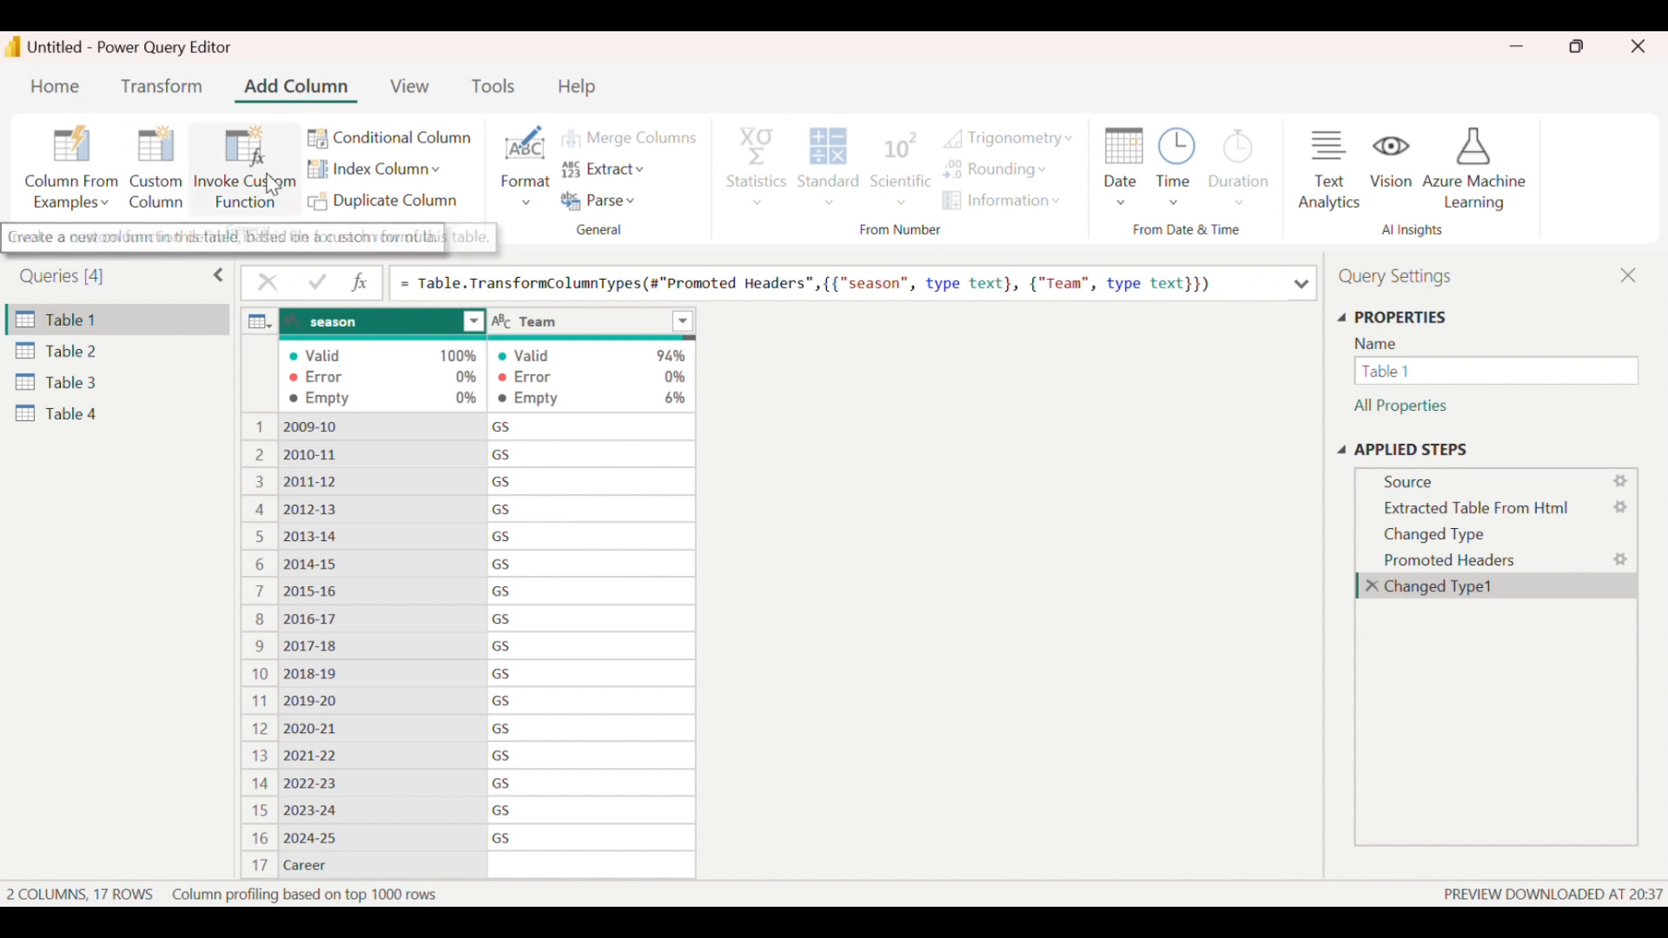
click(434, 172)
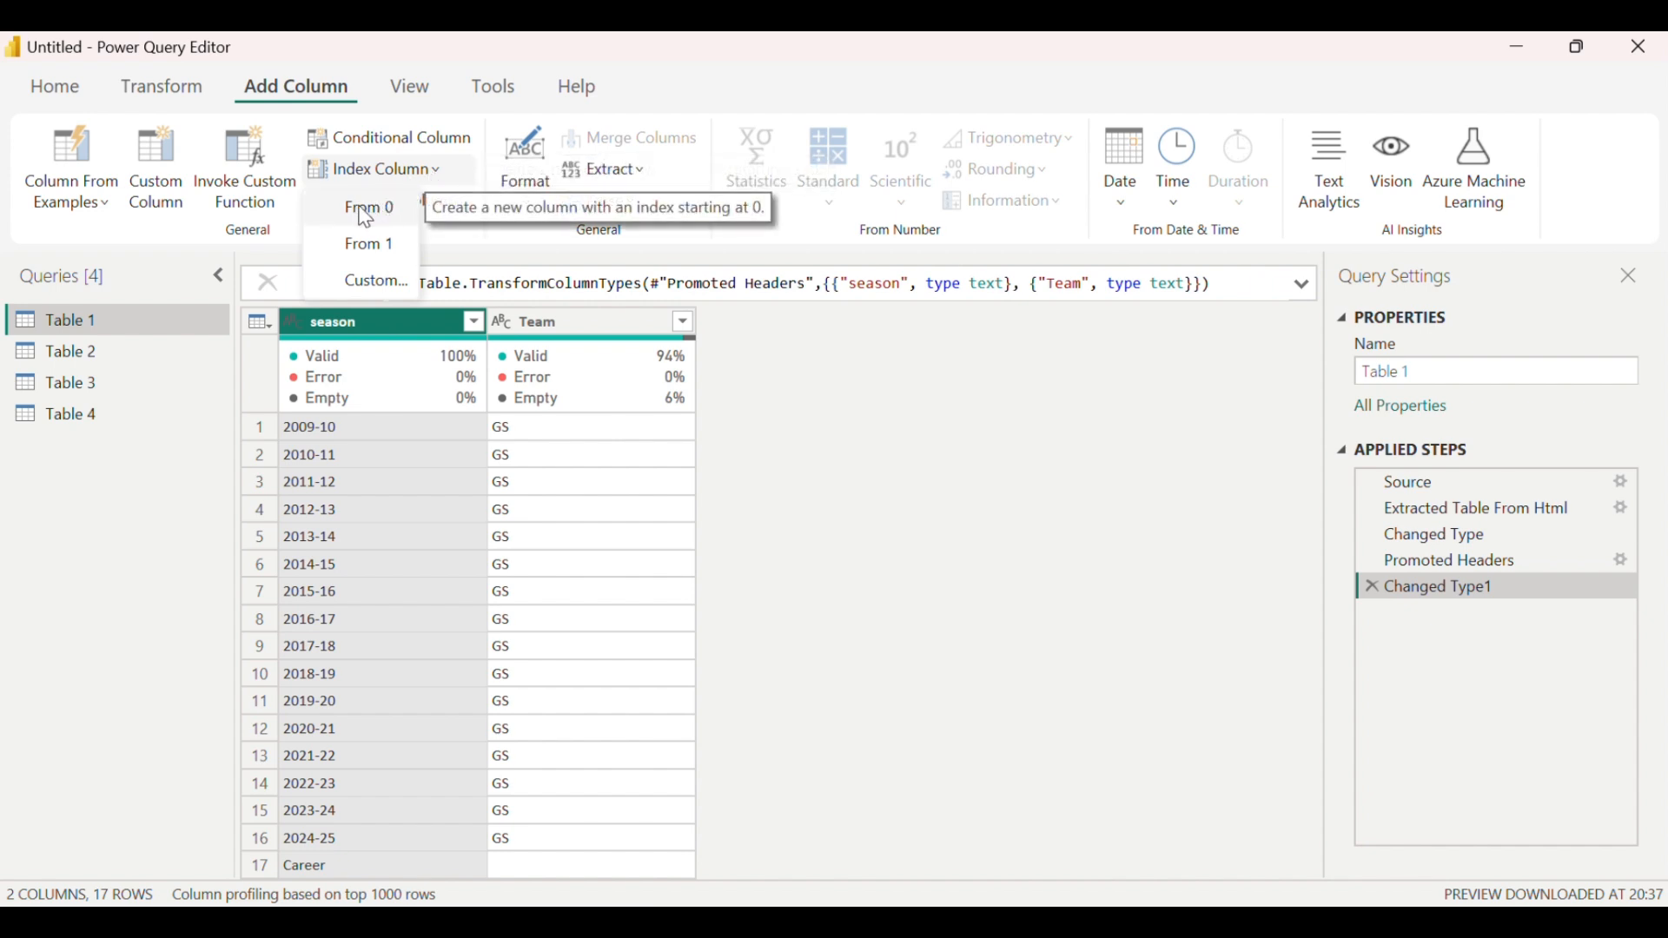
click(371, 287)
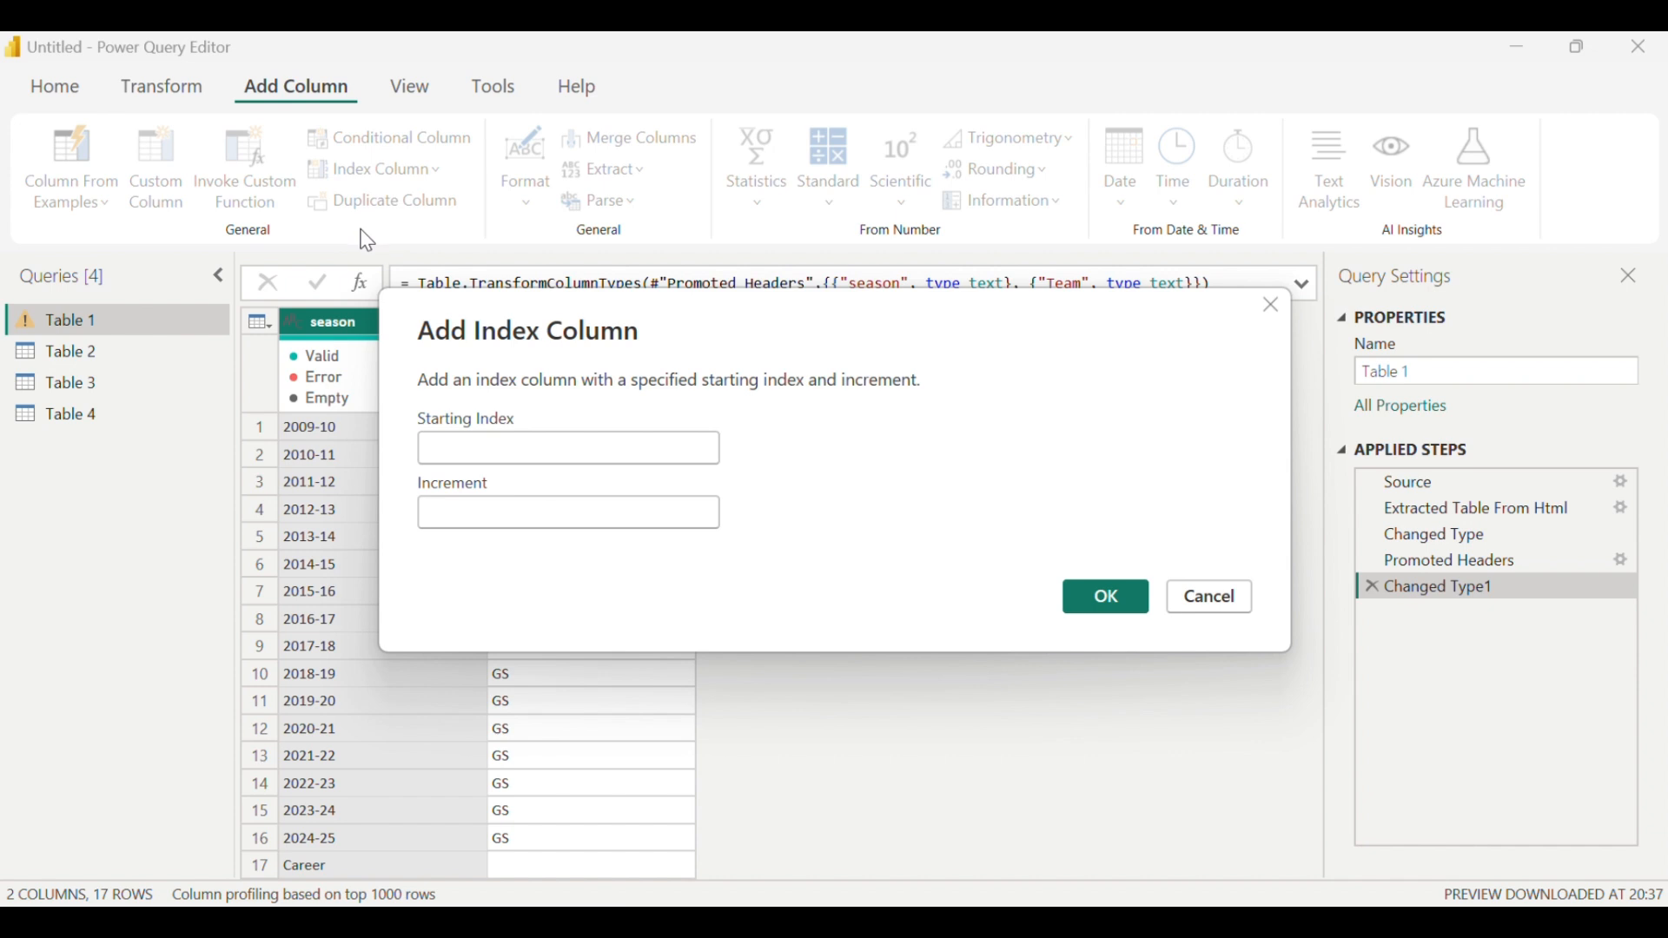
click(446, 449)
click(1184, 608)
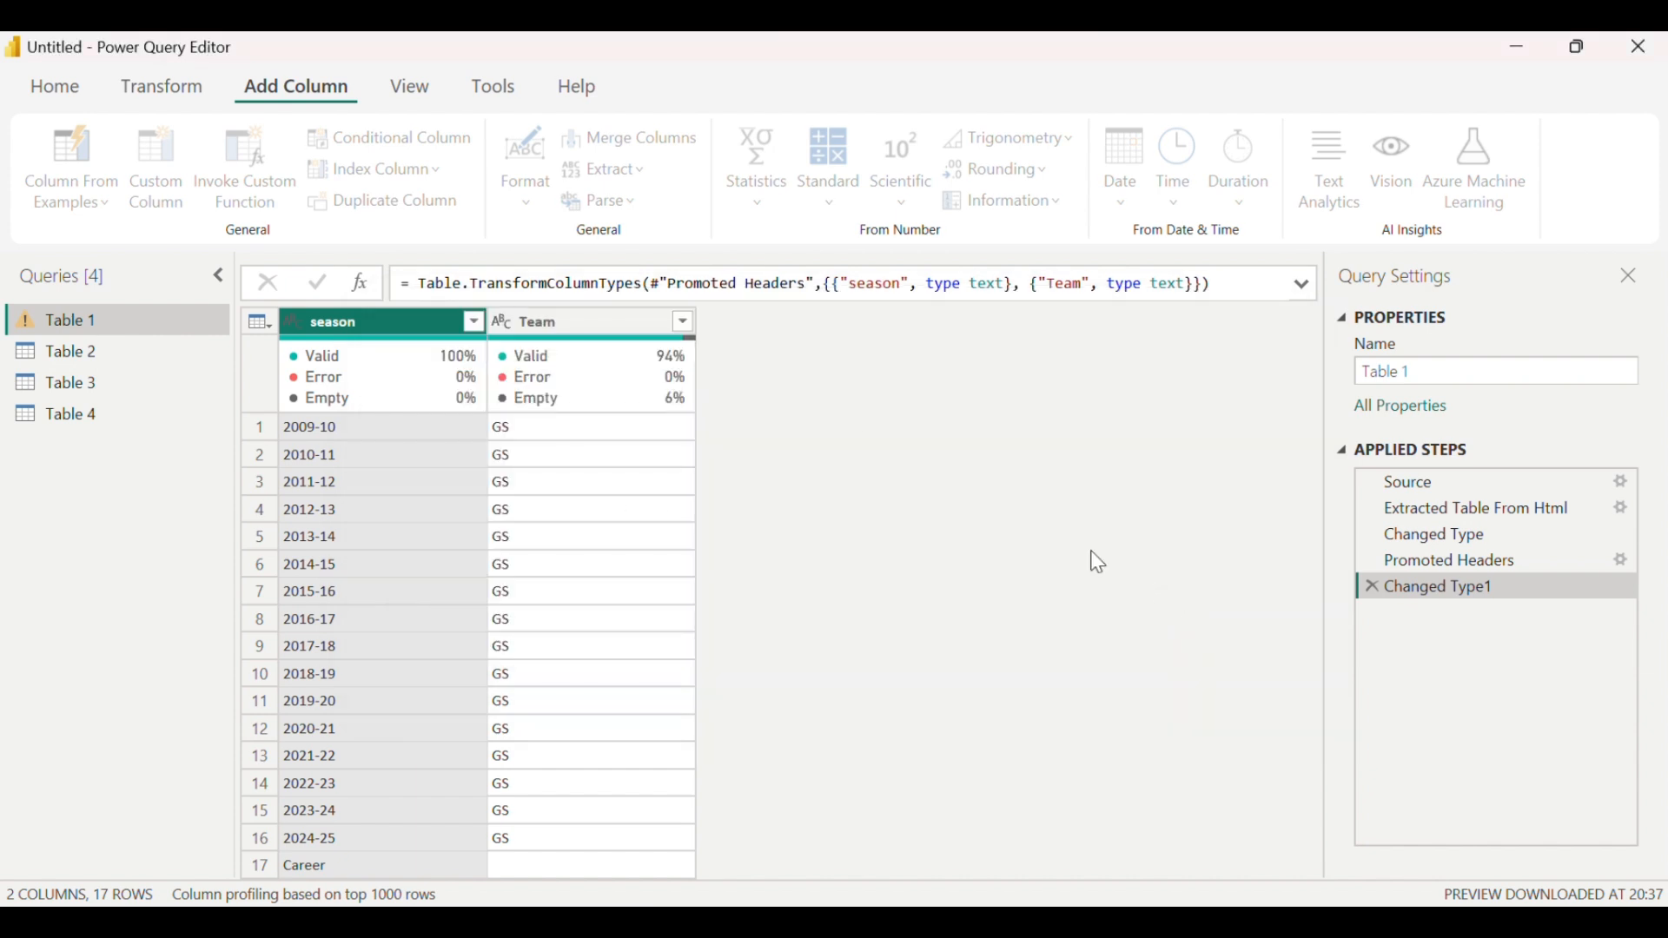
click(434, 181)
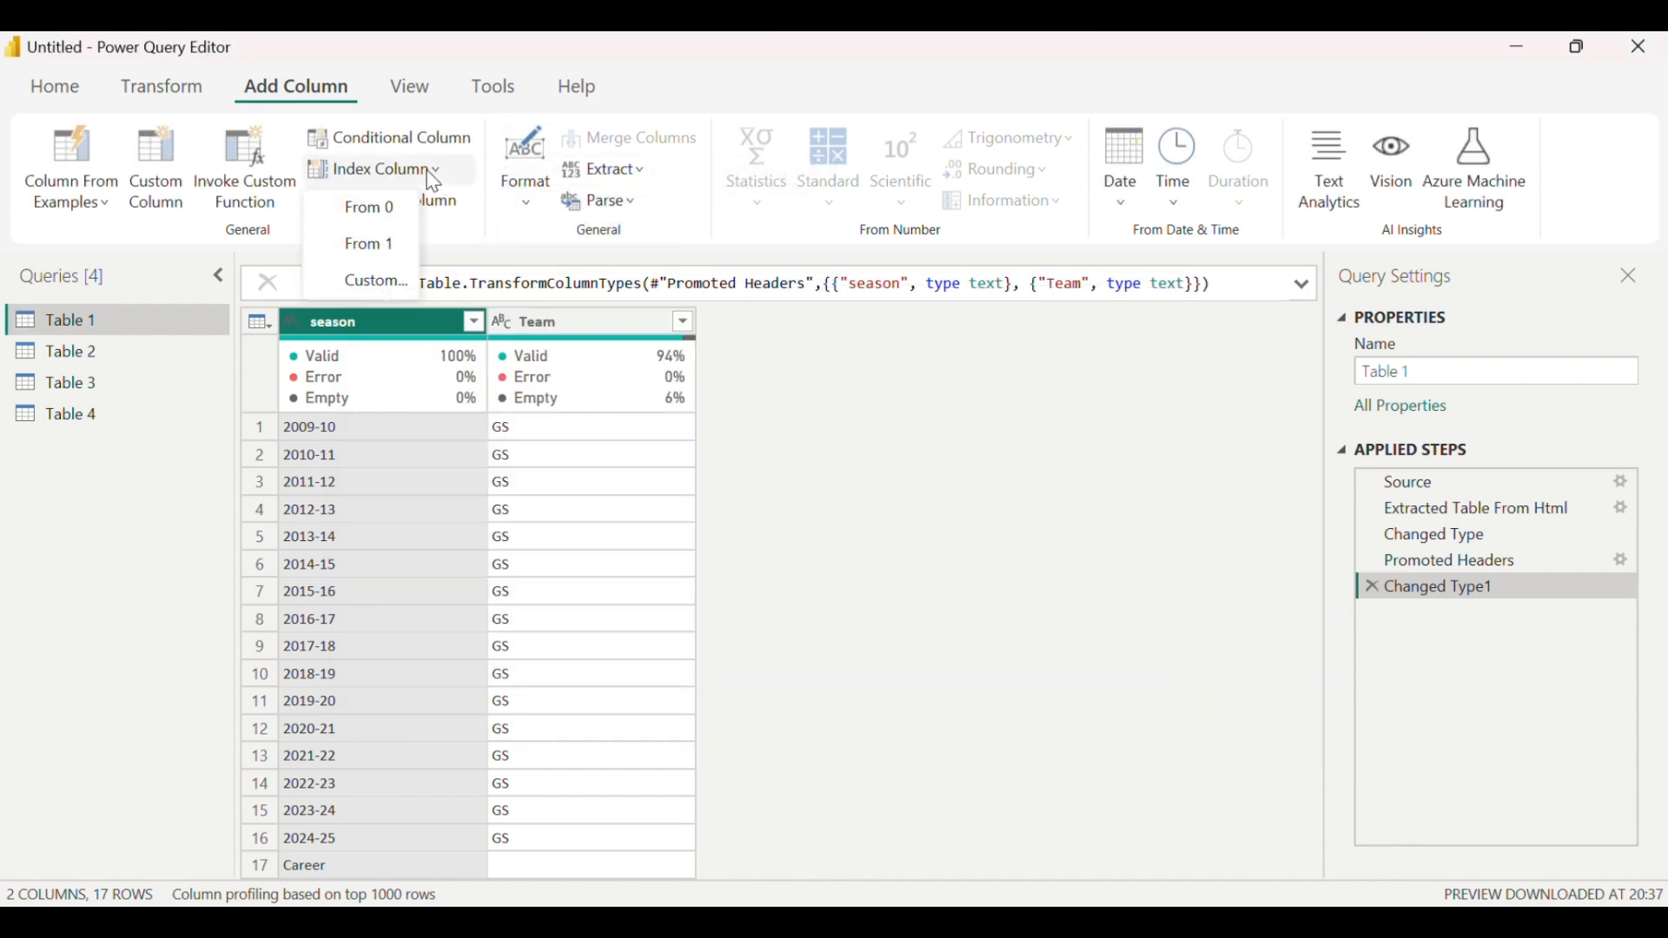
click(389, 248)
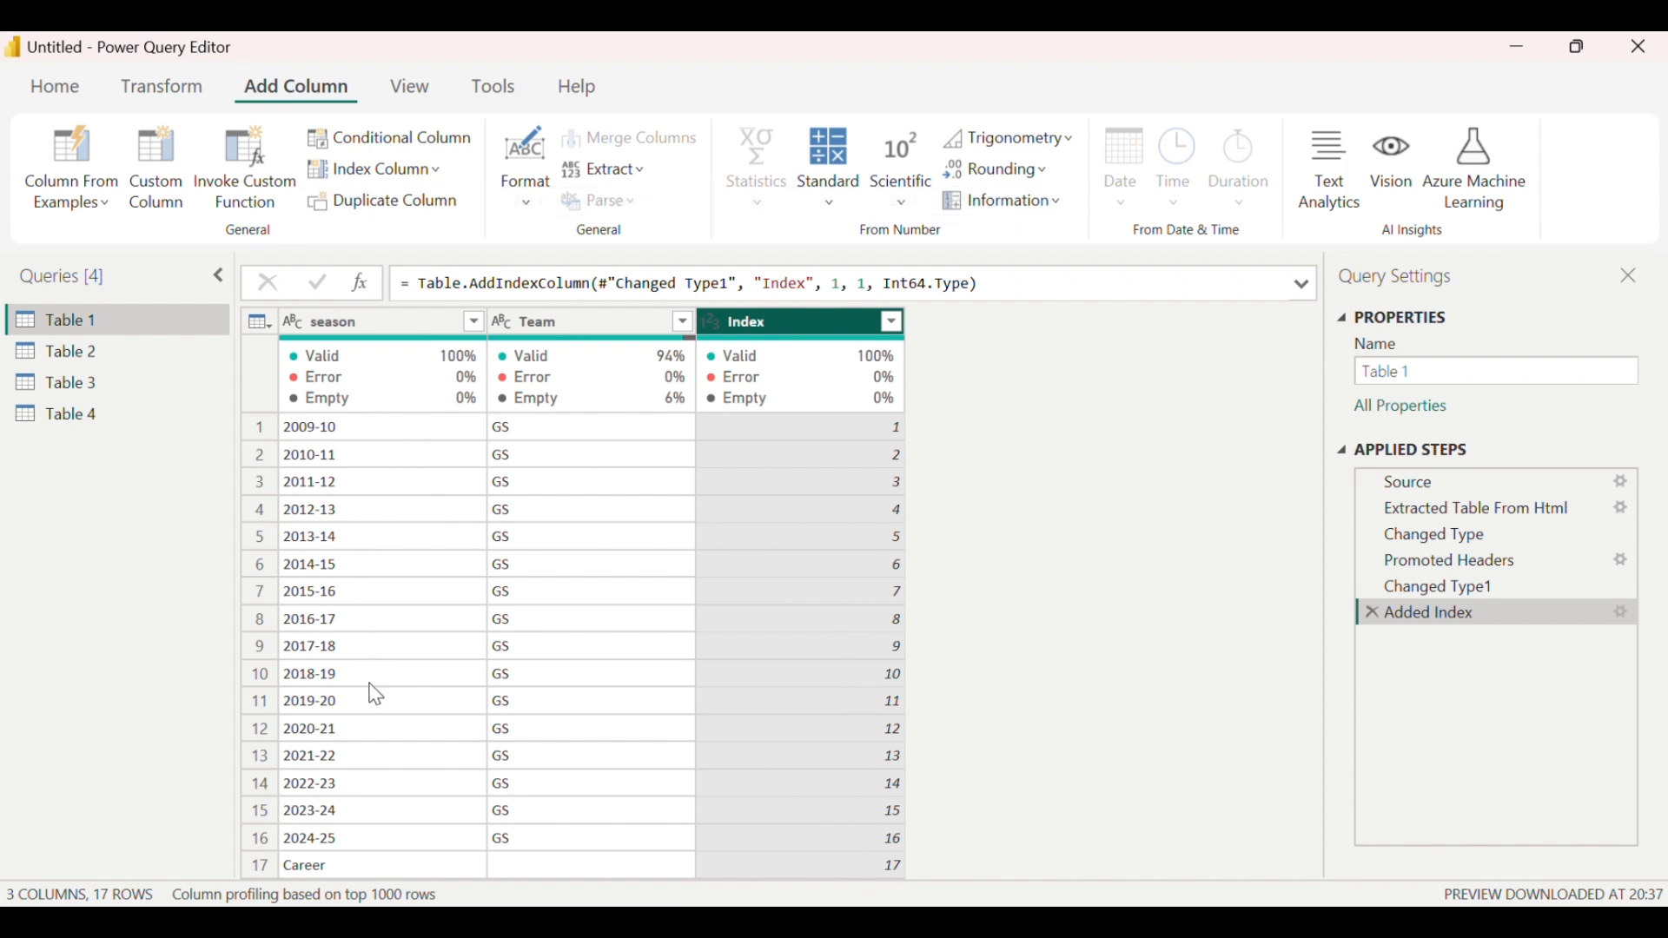
Step: Add an index column starting from 1 to the Table 2 query and check its numbering through the last row
click(118, 346)
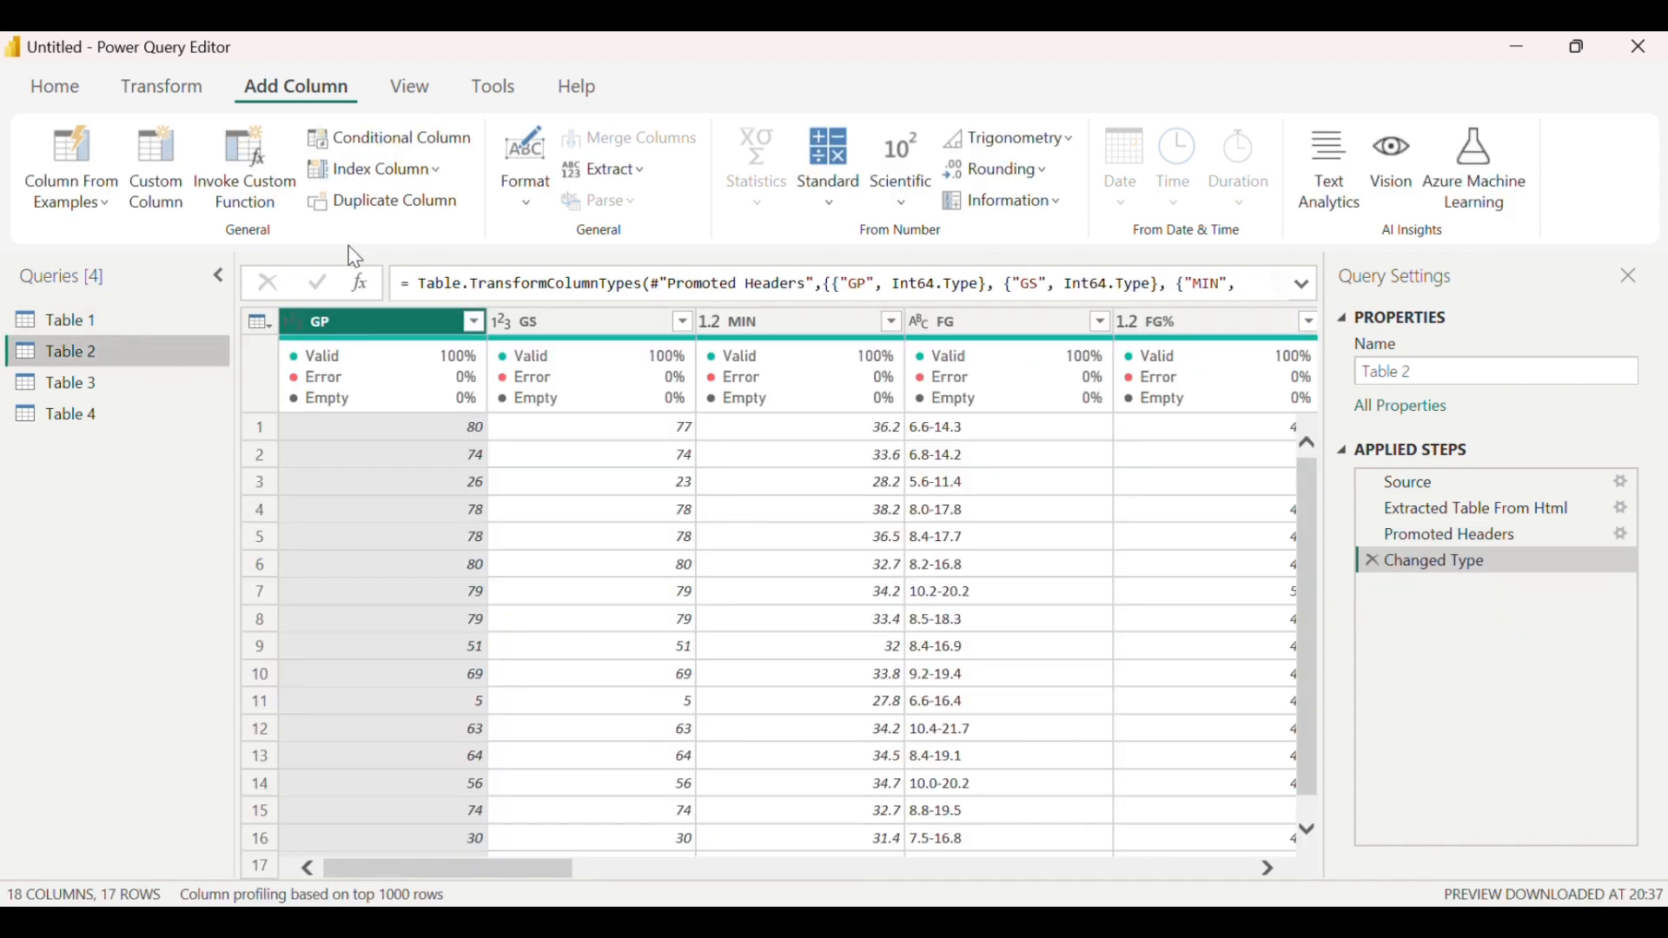
click(443, 182)
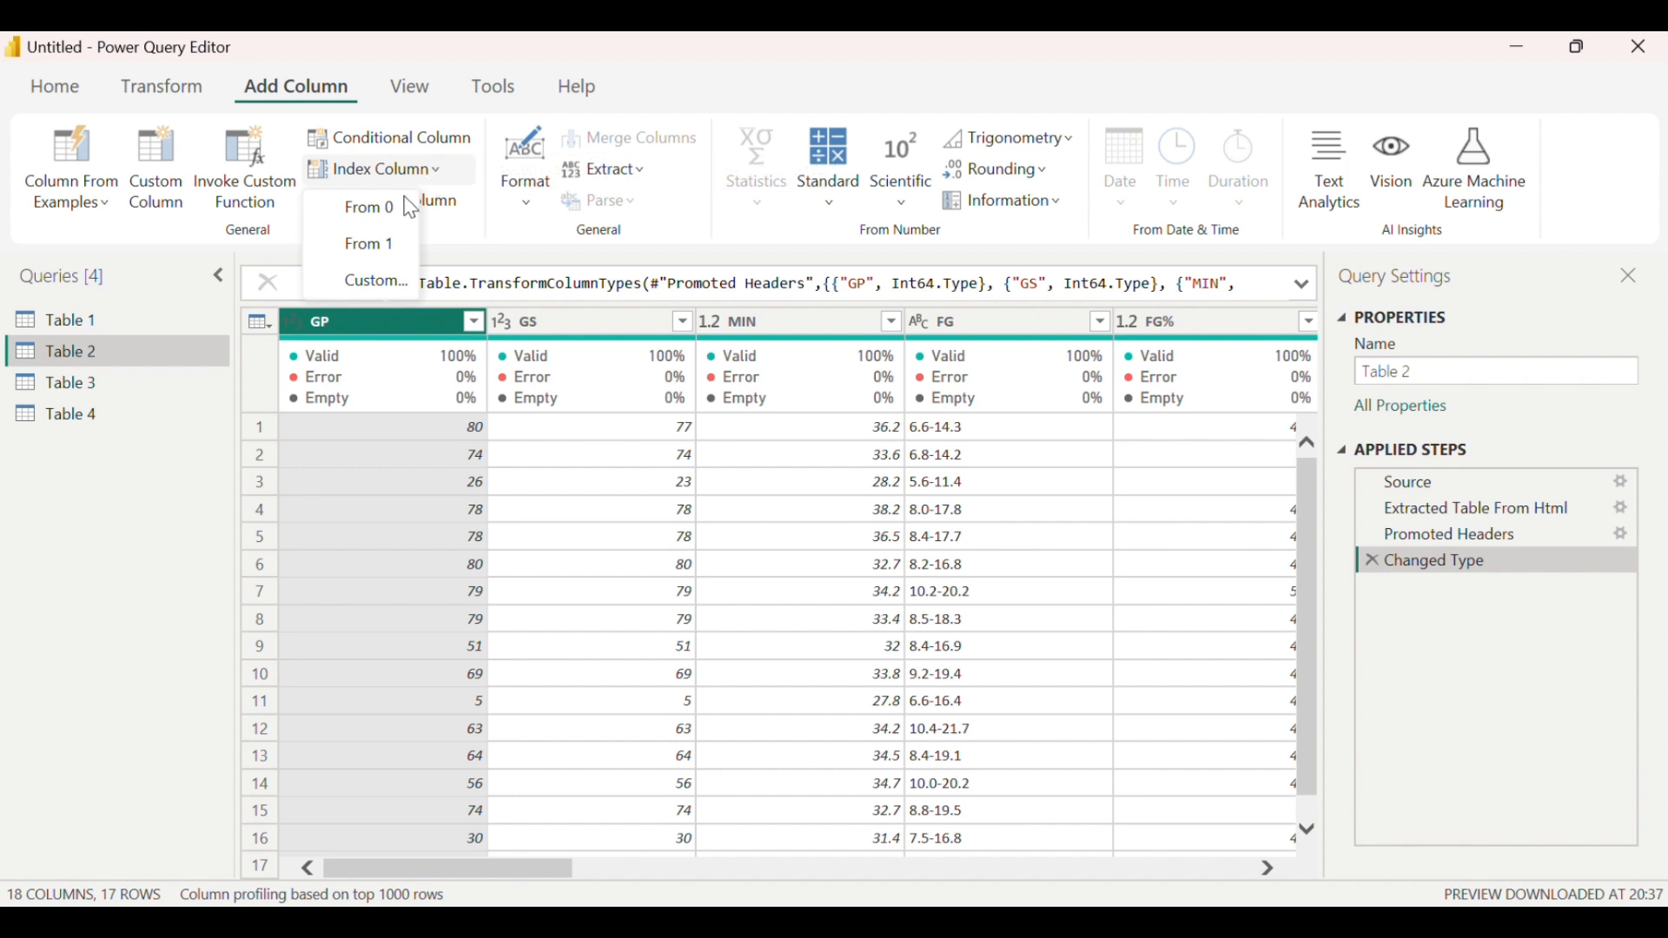
click(367, 252)
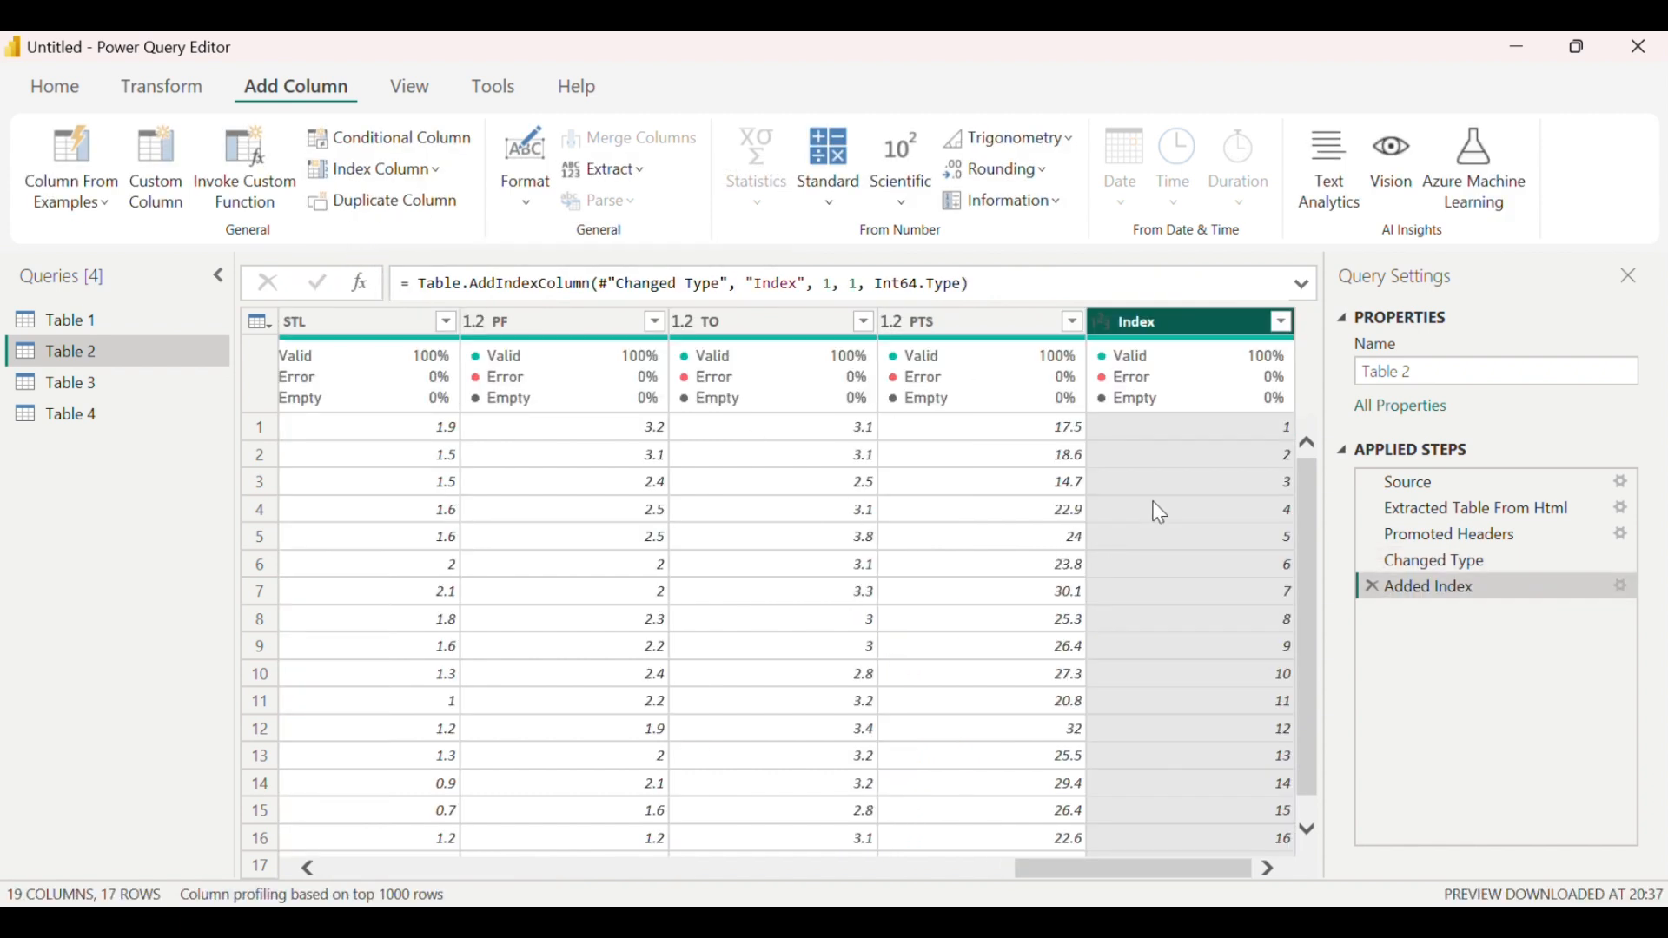
scroll(1191, 491, down, 1)
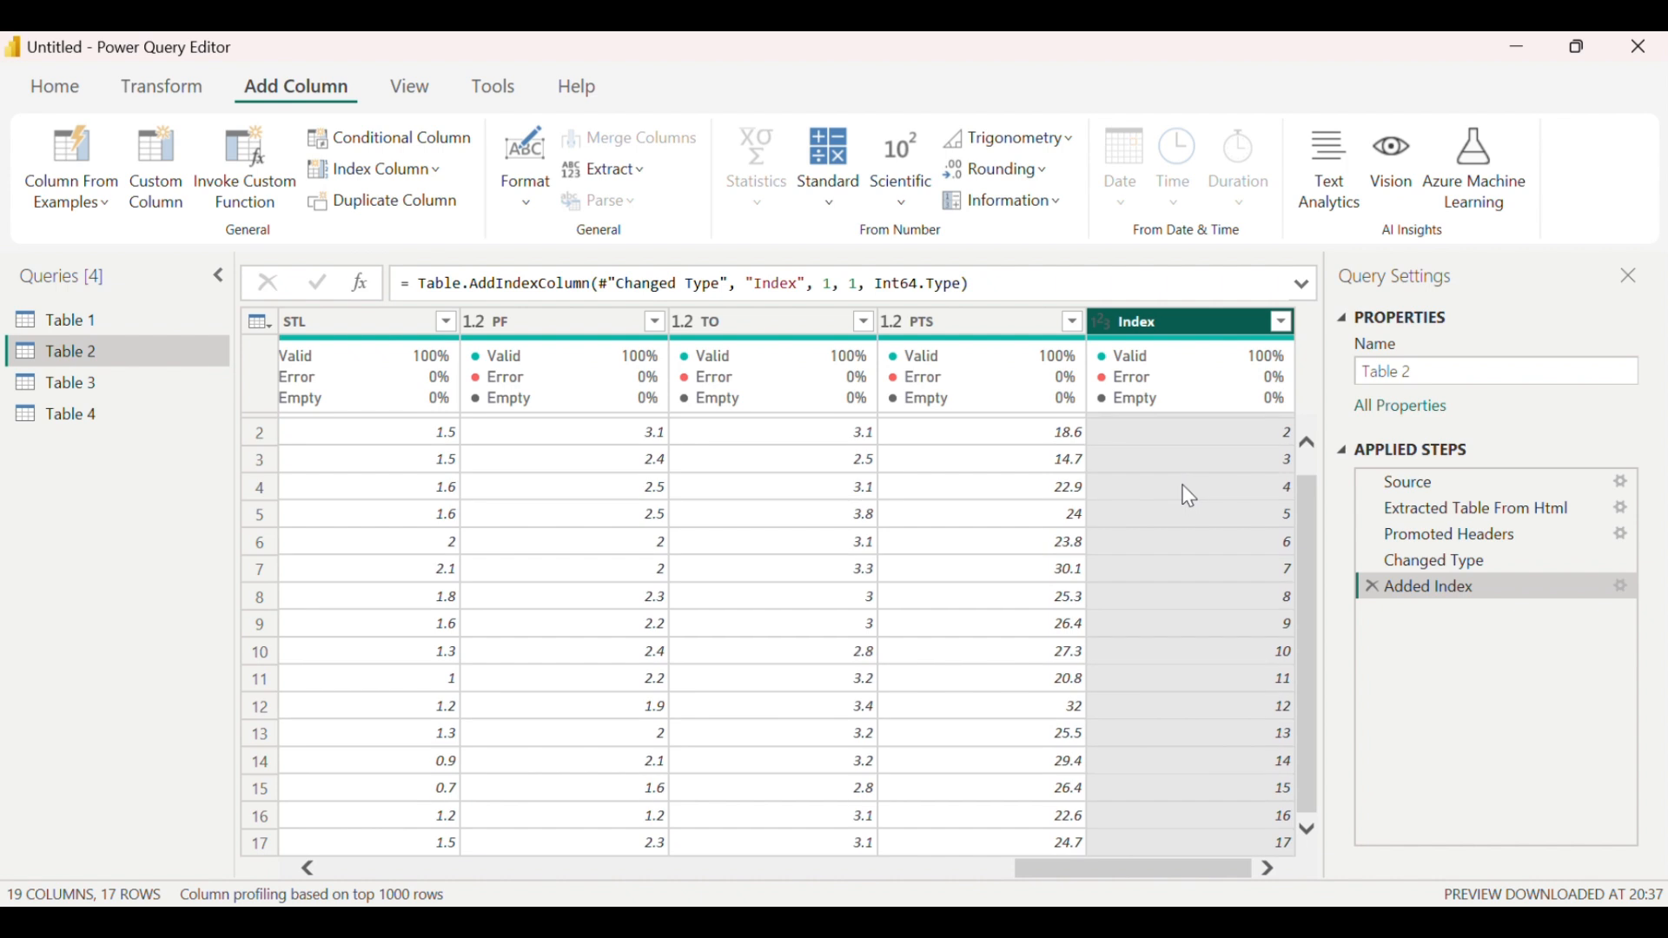
scroll(862, 551, up, 1)
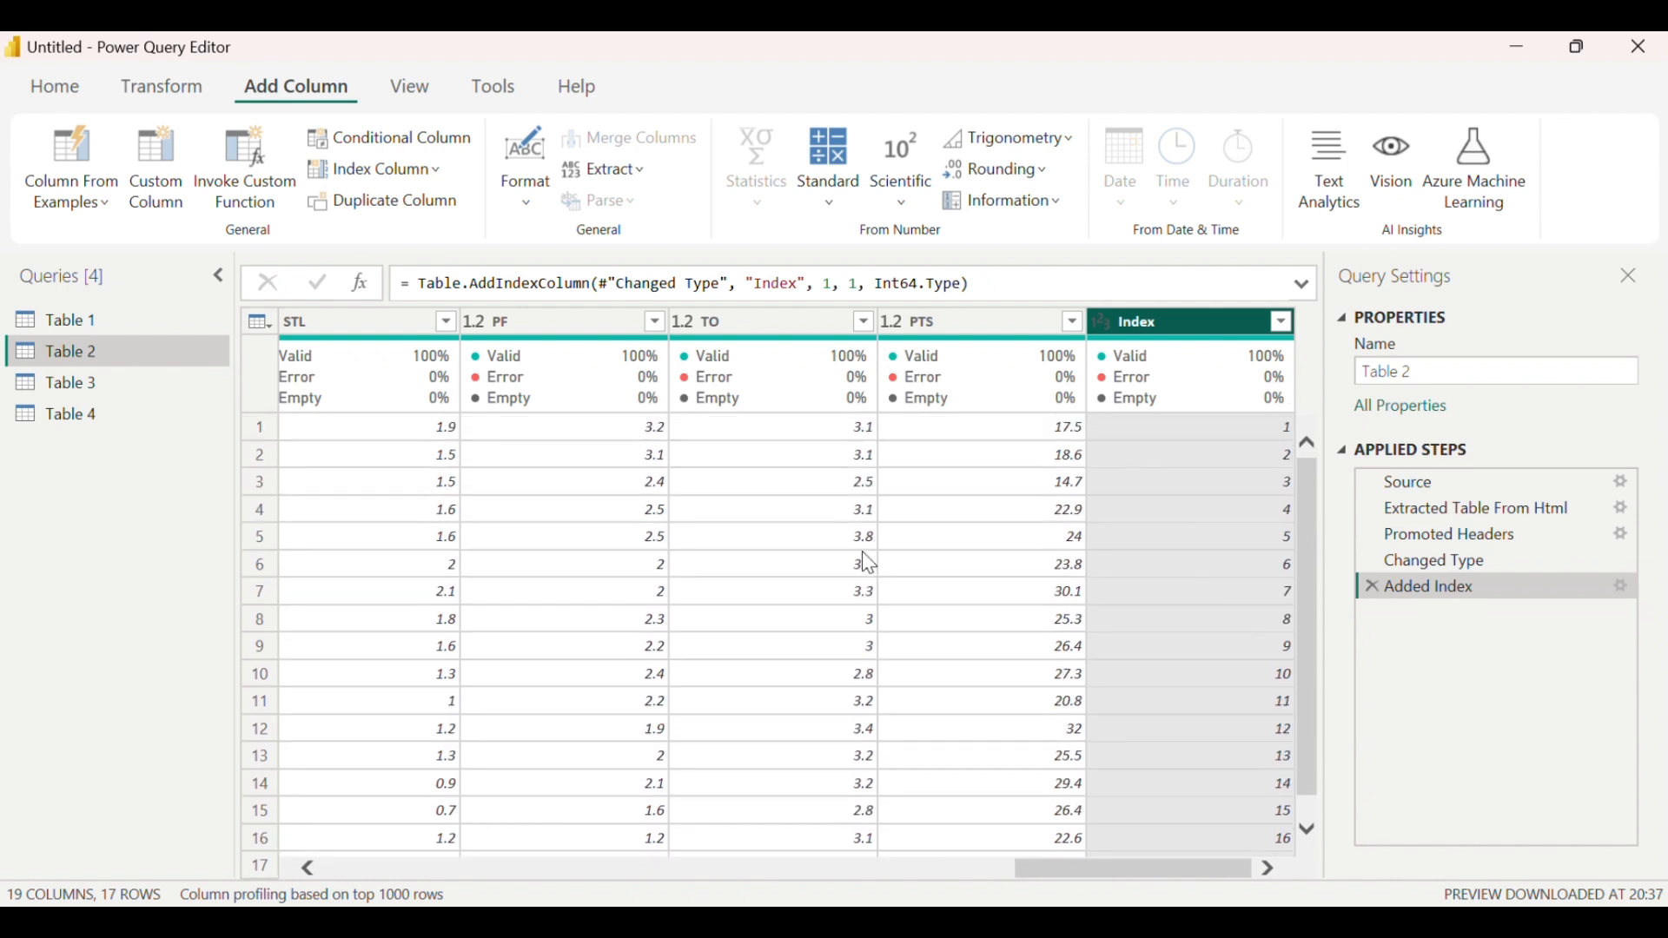
Step: Merge Table 1 with Table 2 as a new query, matching their Index columns with a Full Outer join
click(87, 324)
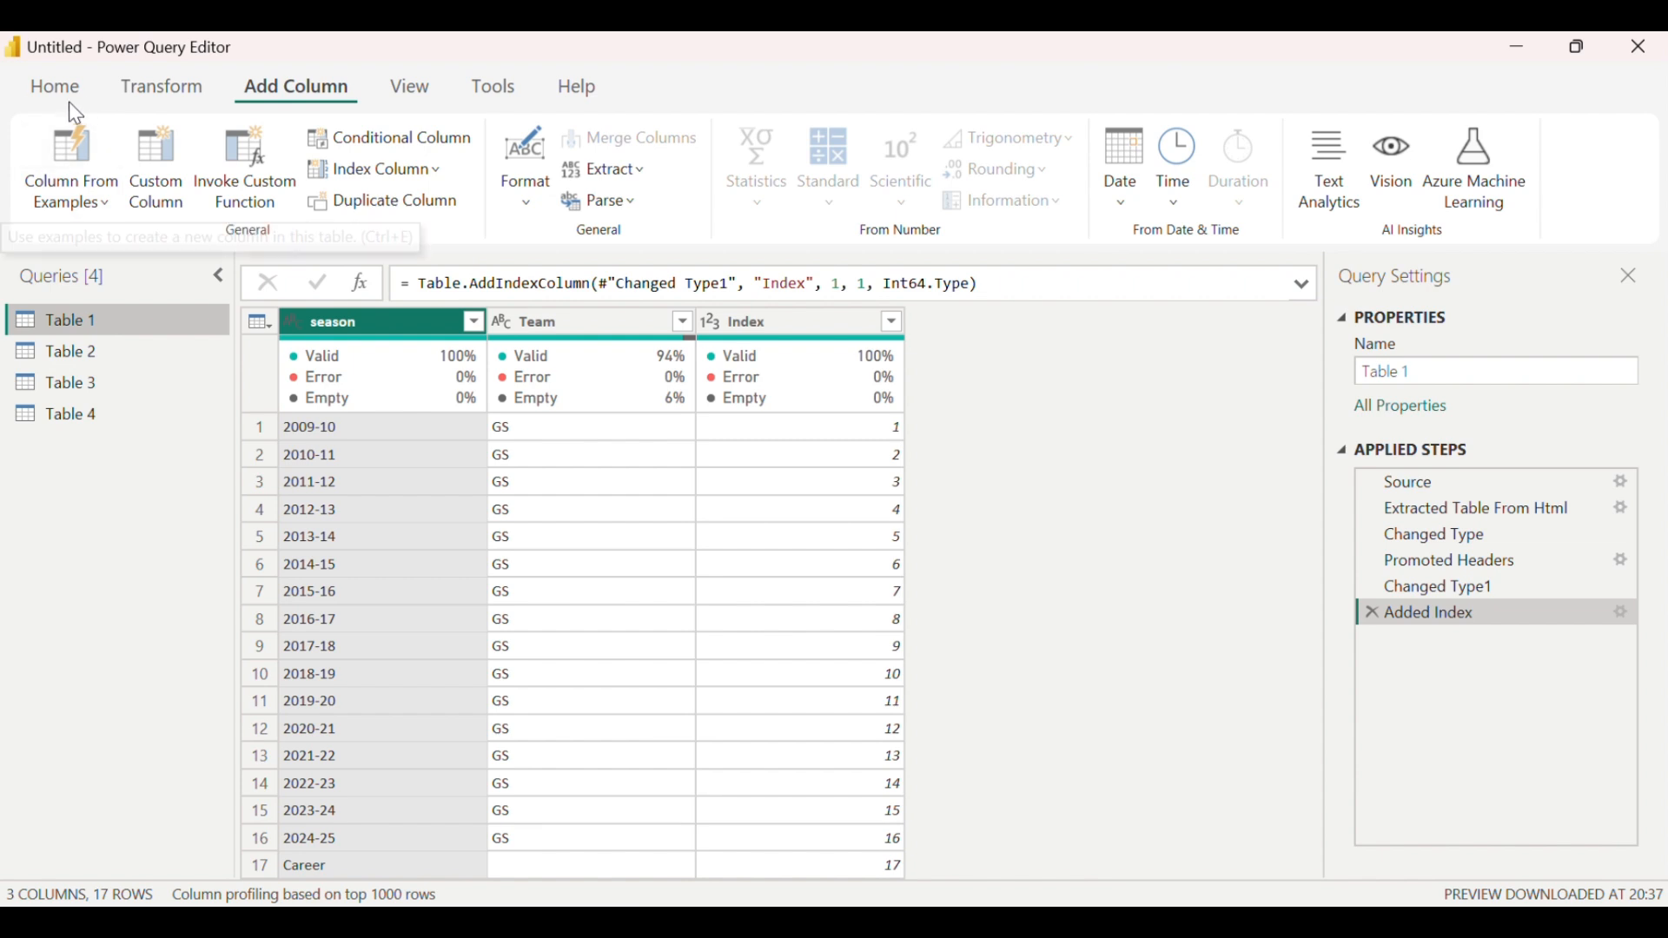
click(69, 103)
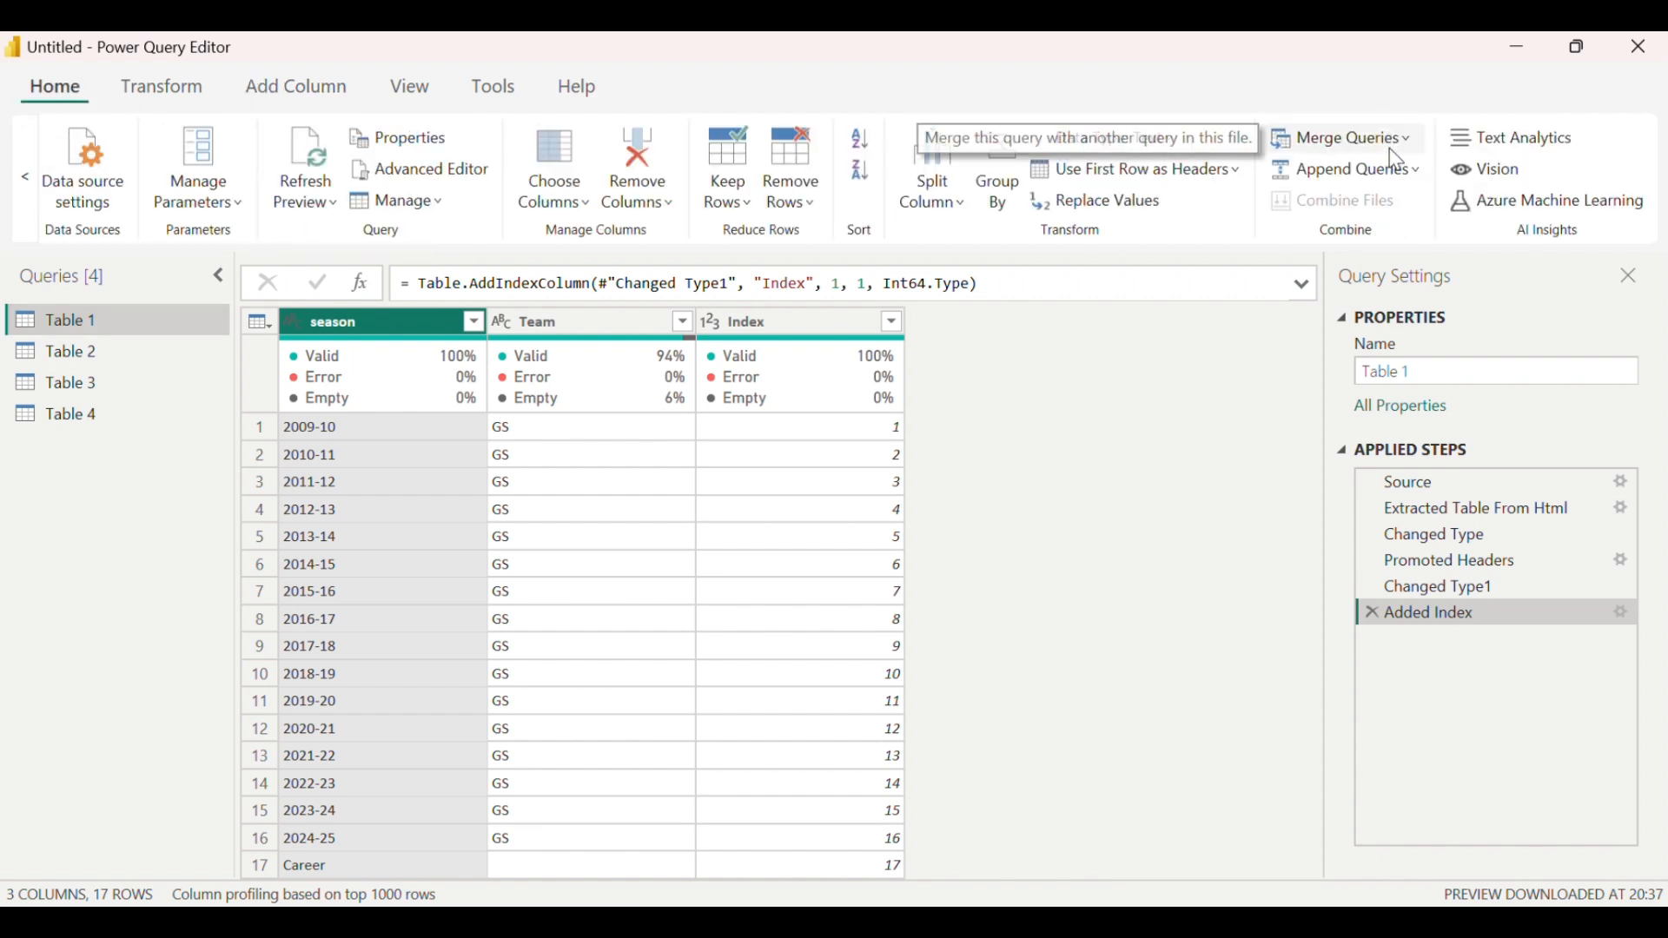
click(1344, 139)
click(1346, 211)
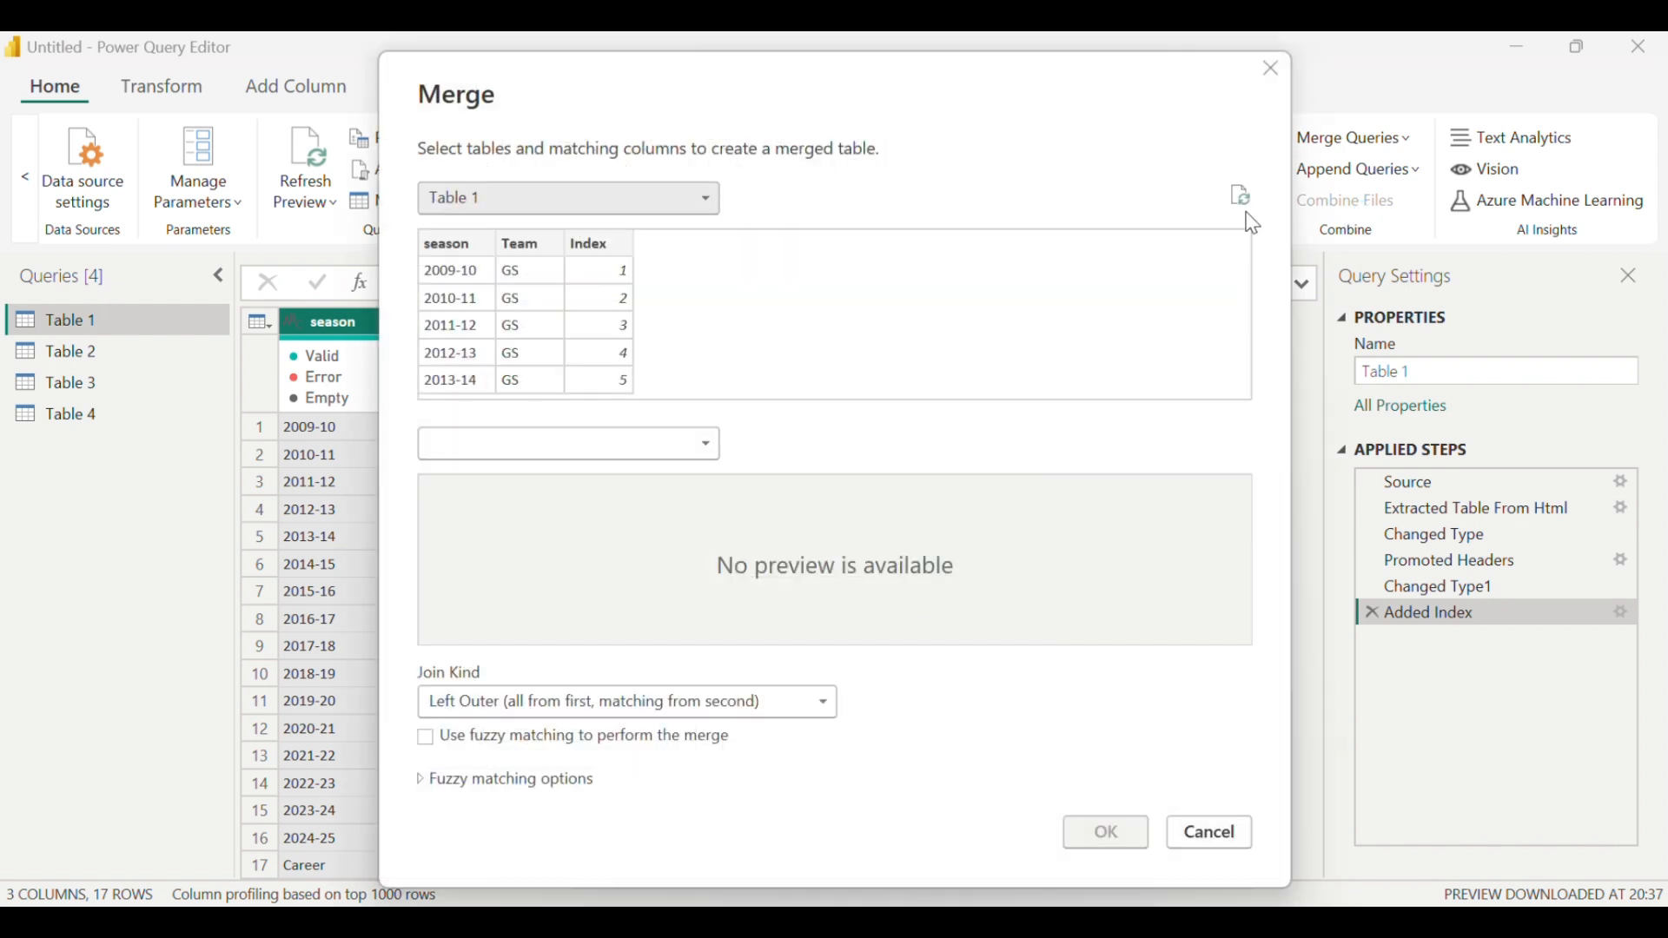
click(566, 448)
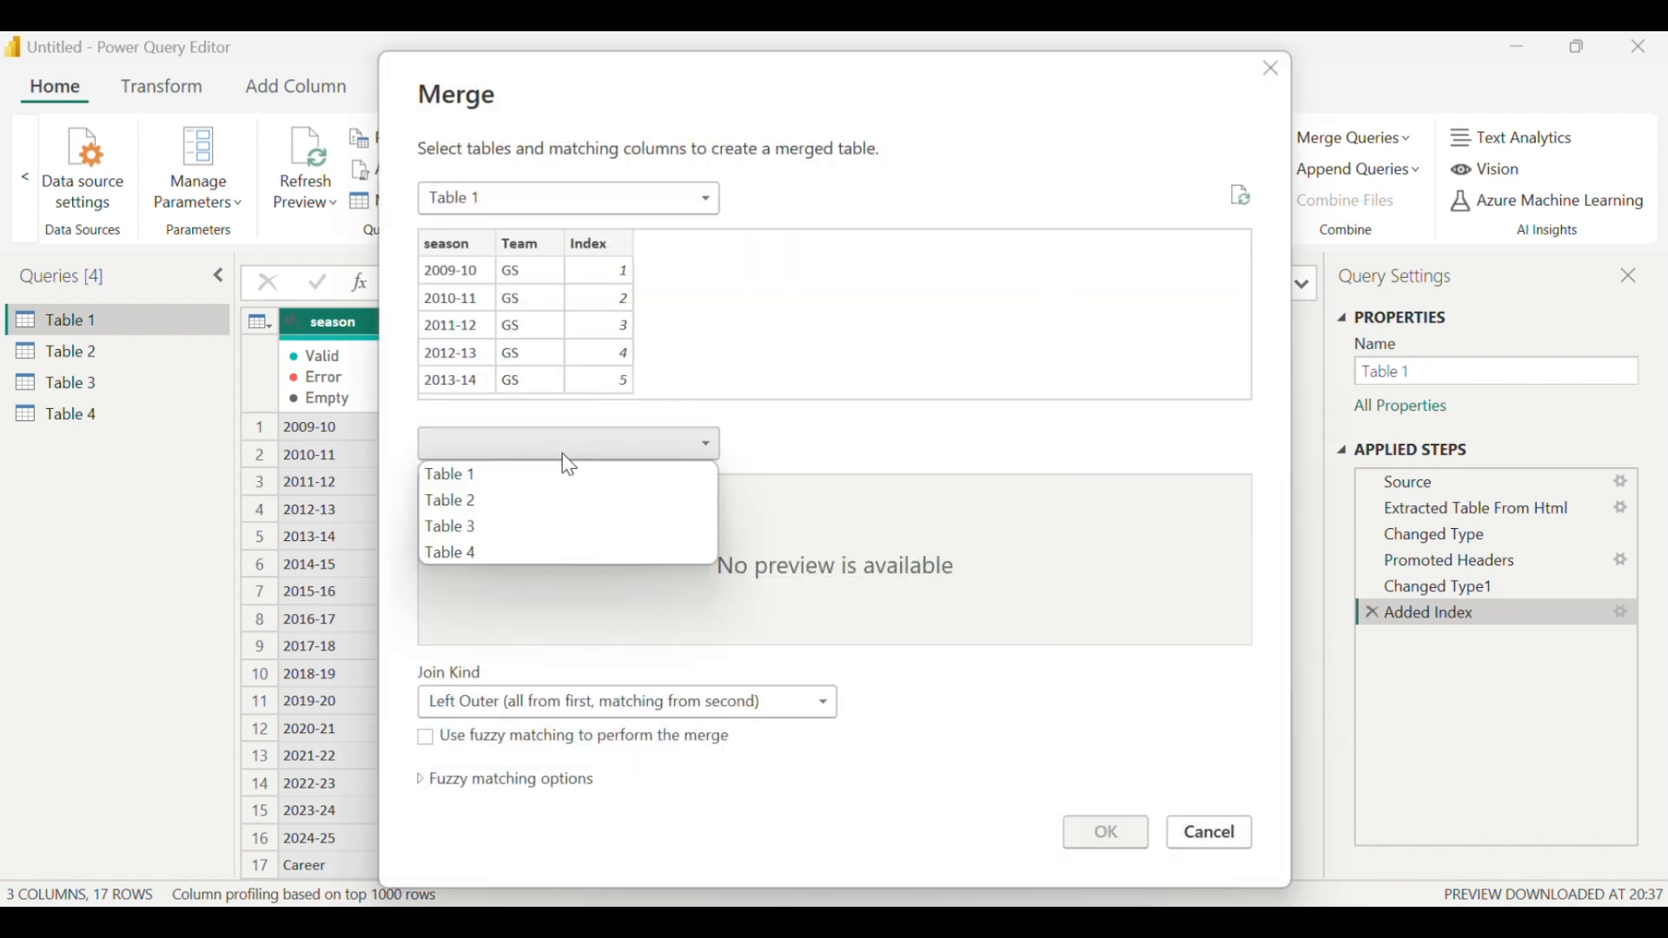
click(522, 502)
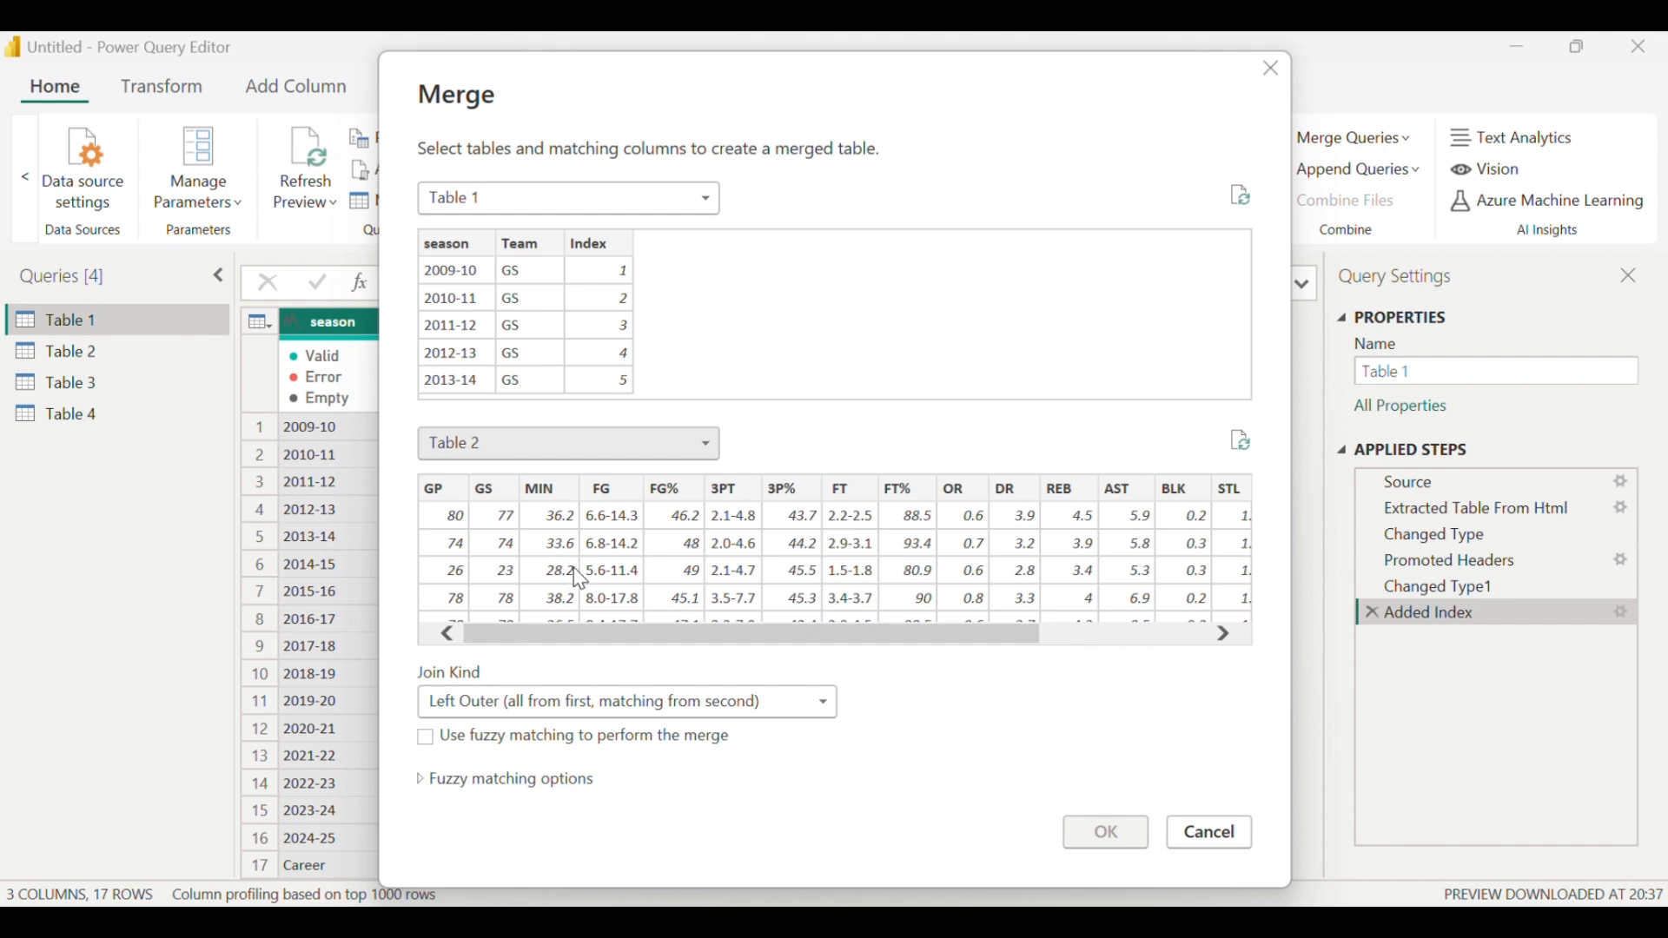
click(602, 251)
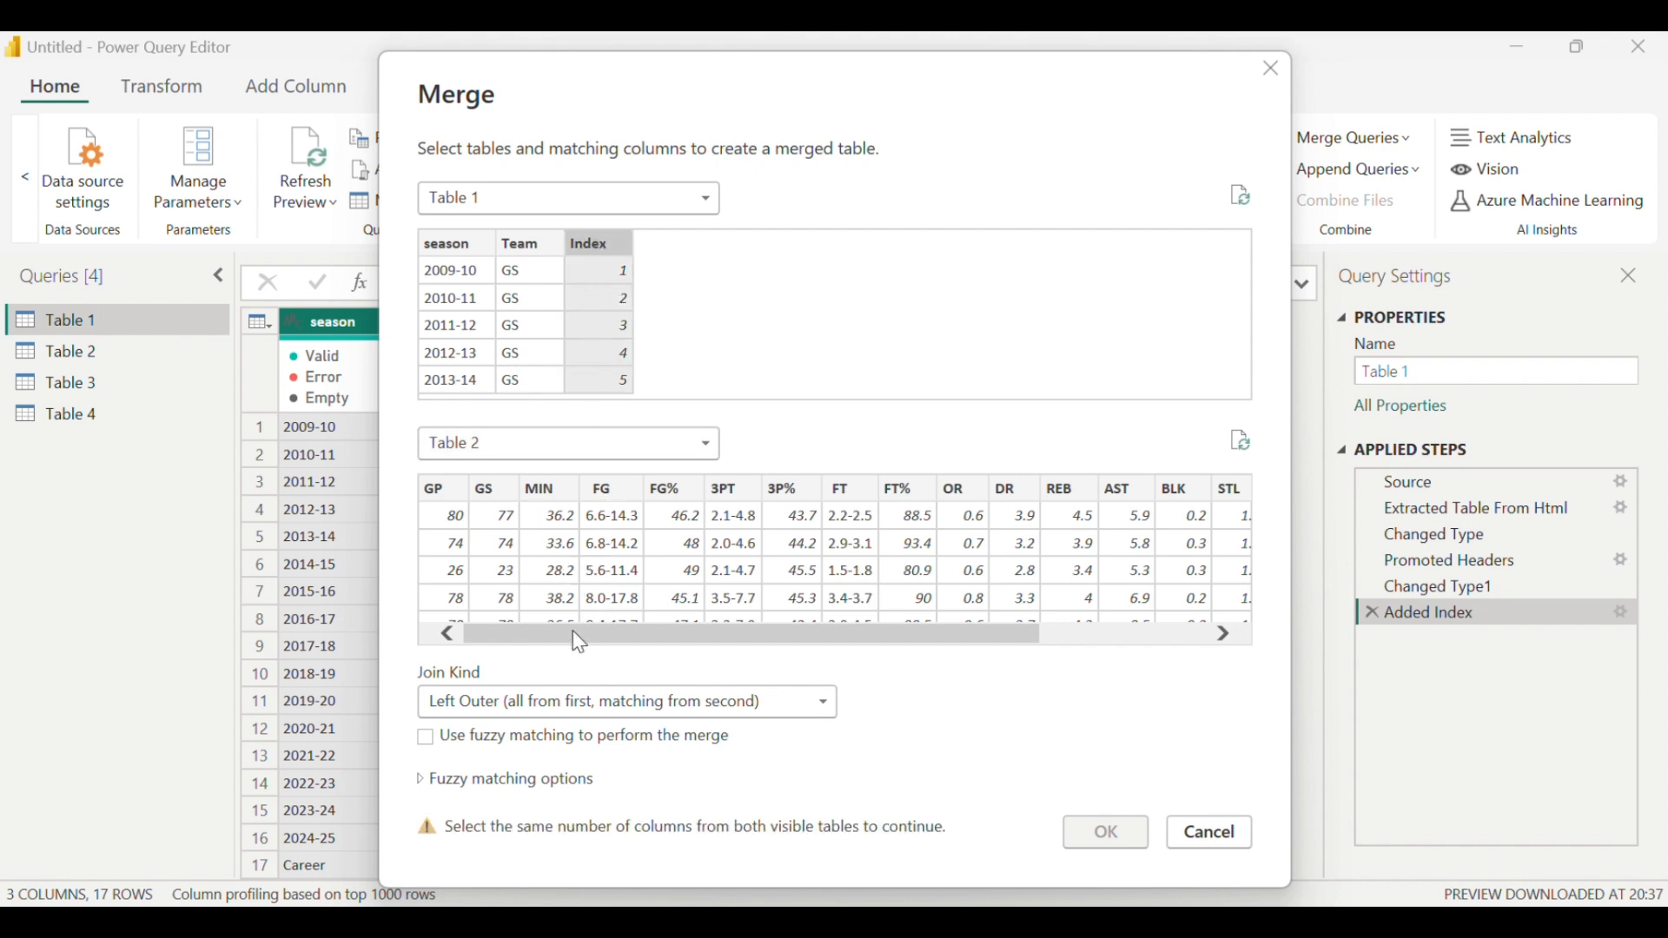
drag(579, 643, 938, 666)
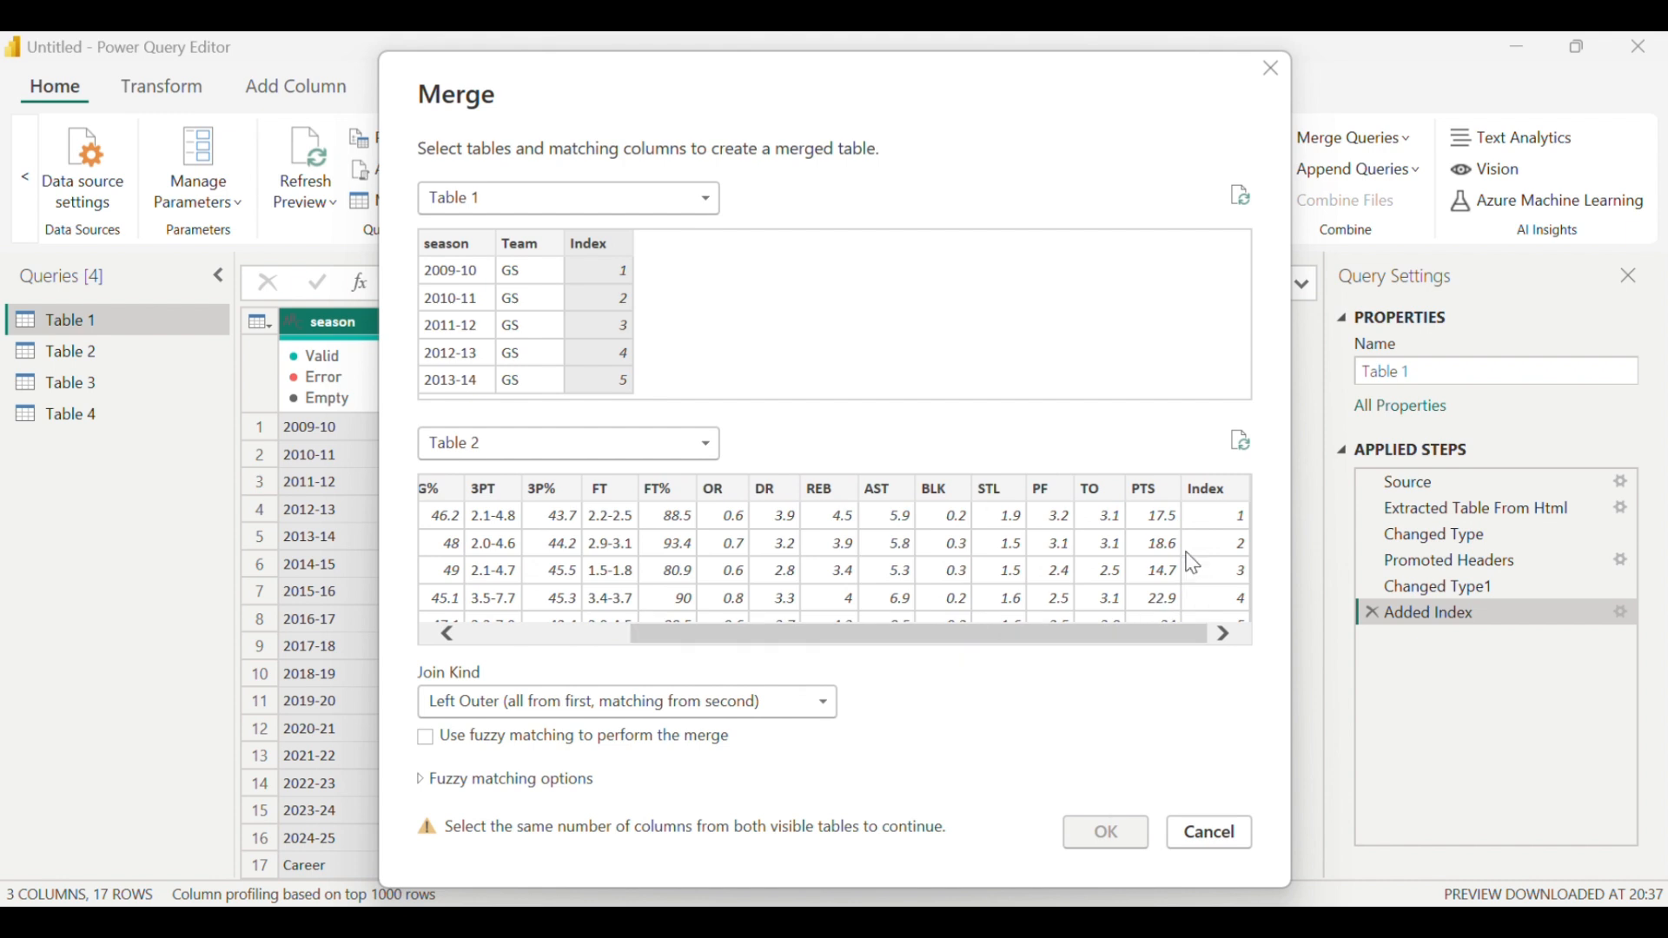
click(1202, 489)
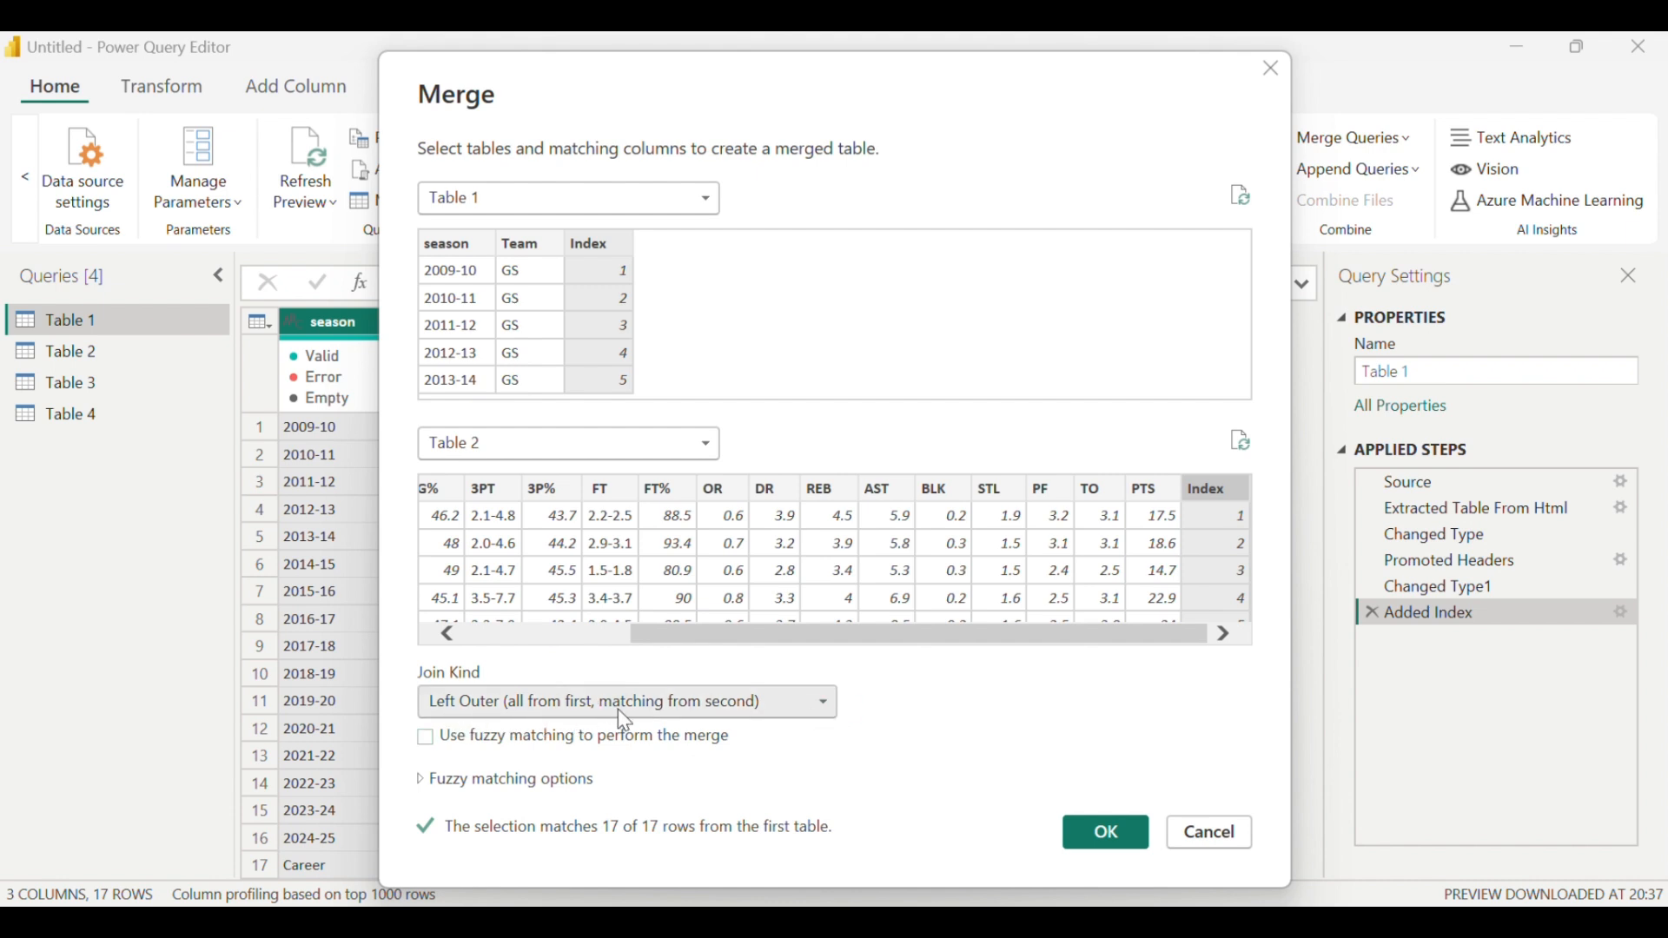
click(827, 714)
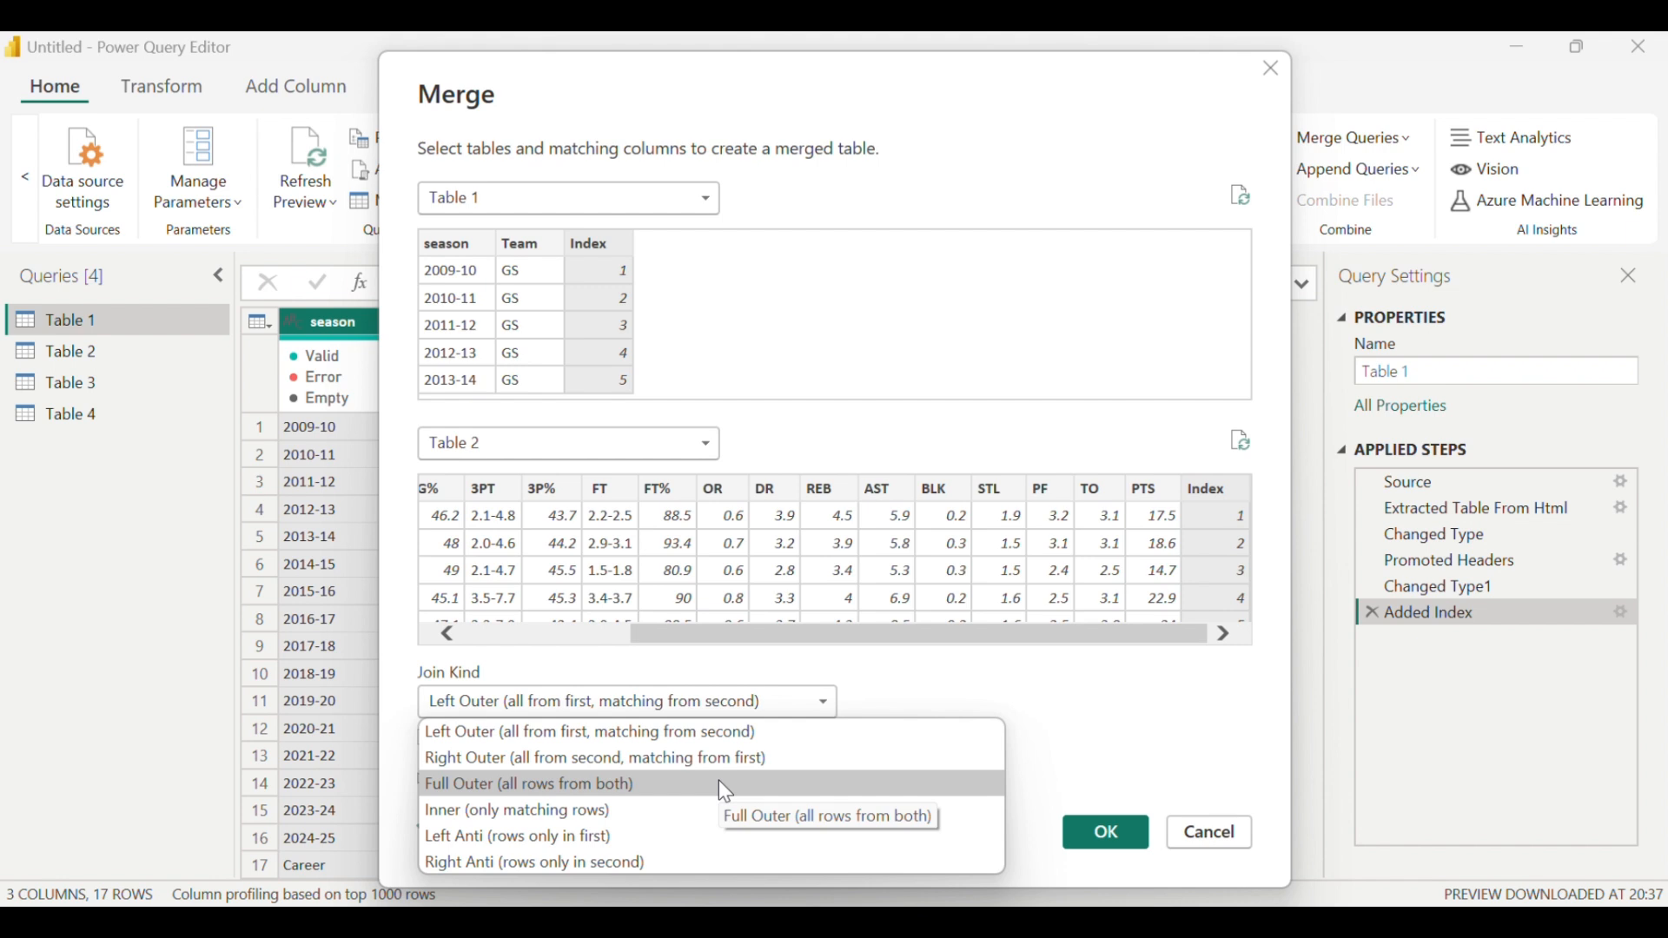
click(667, 788)
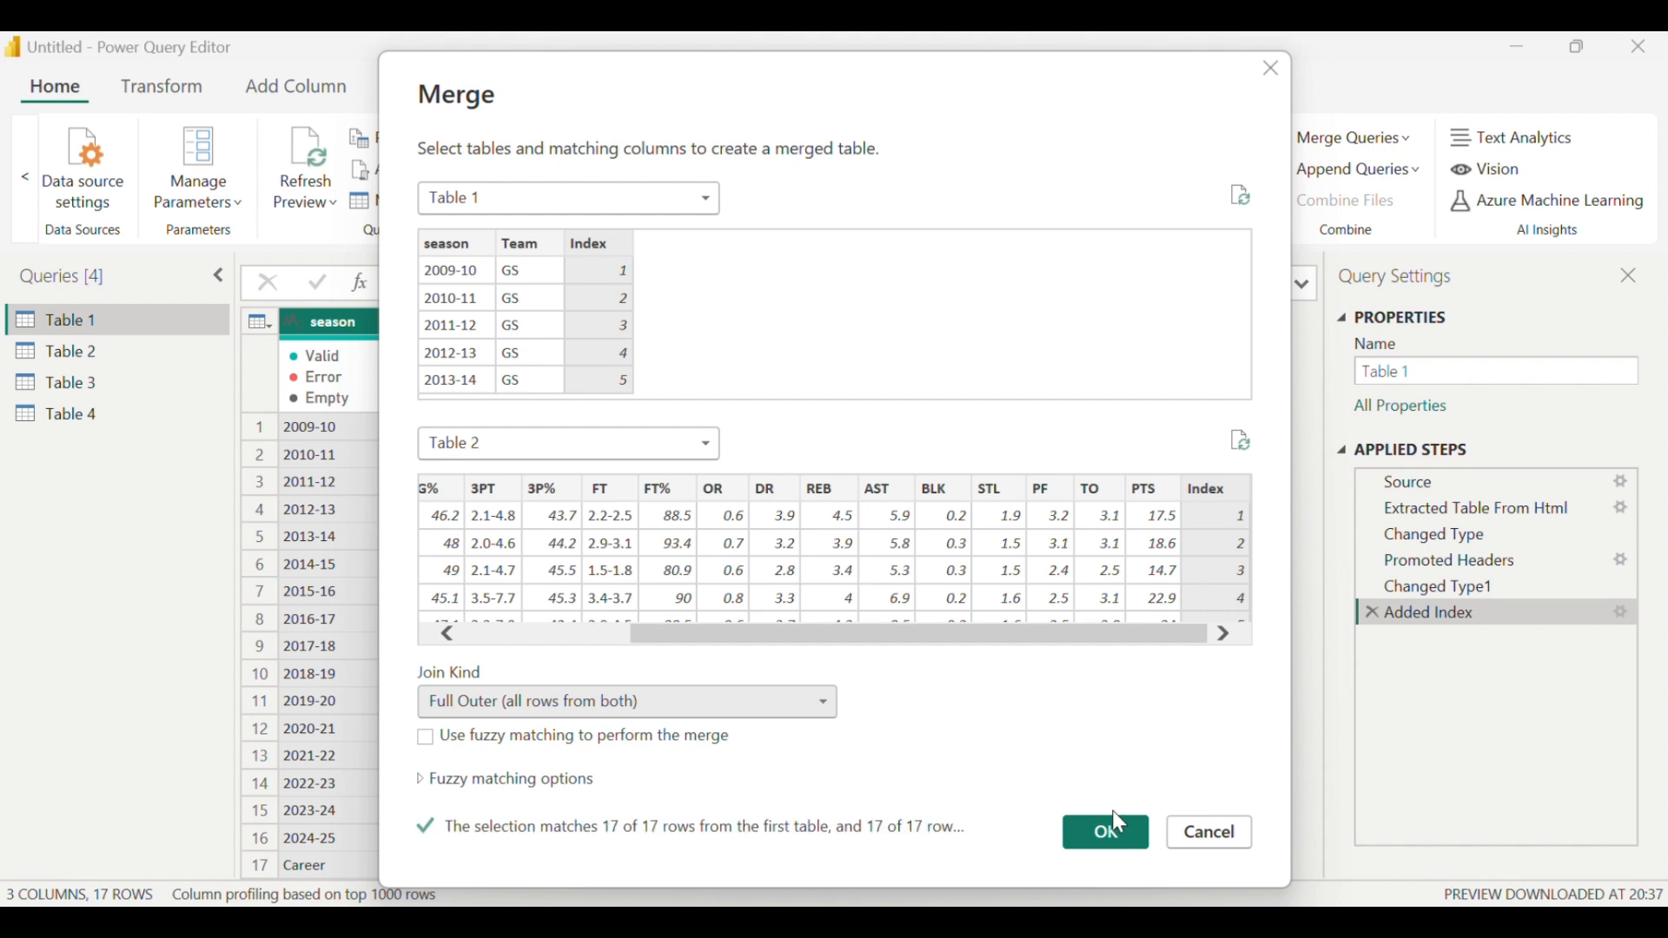
click(1077, 841)
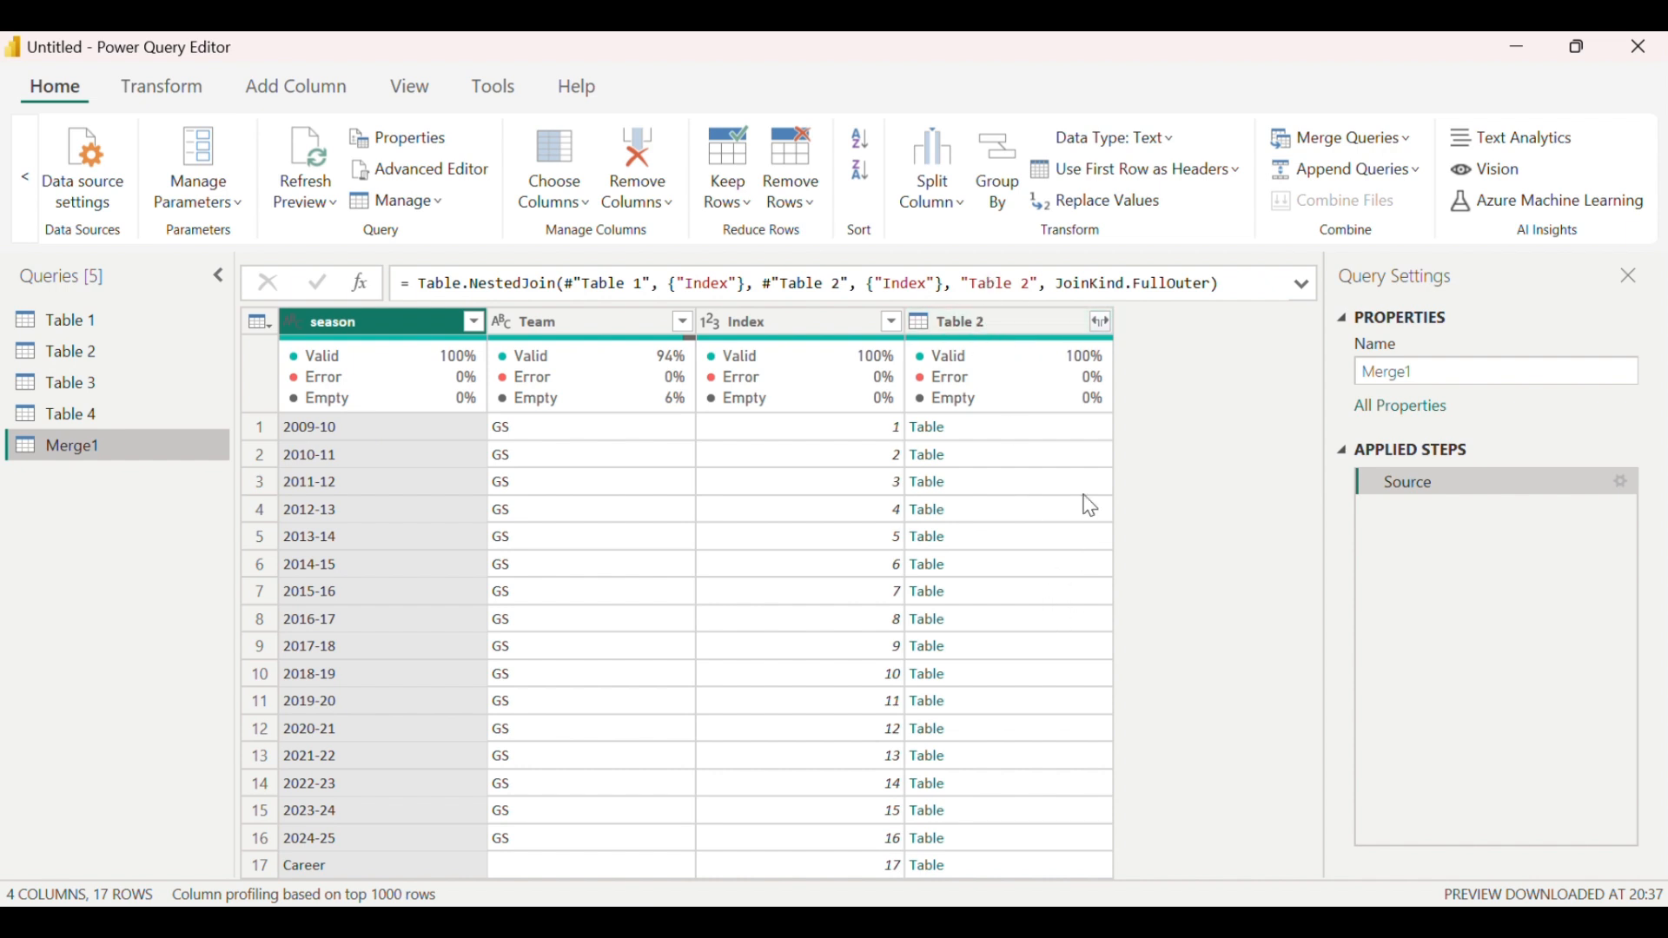
Step: Expand all Table 2 columns in the merged query, using the original column name as prefix
click(1105, 325)
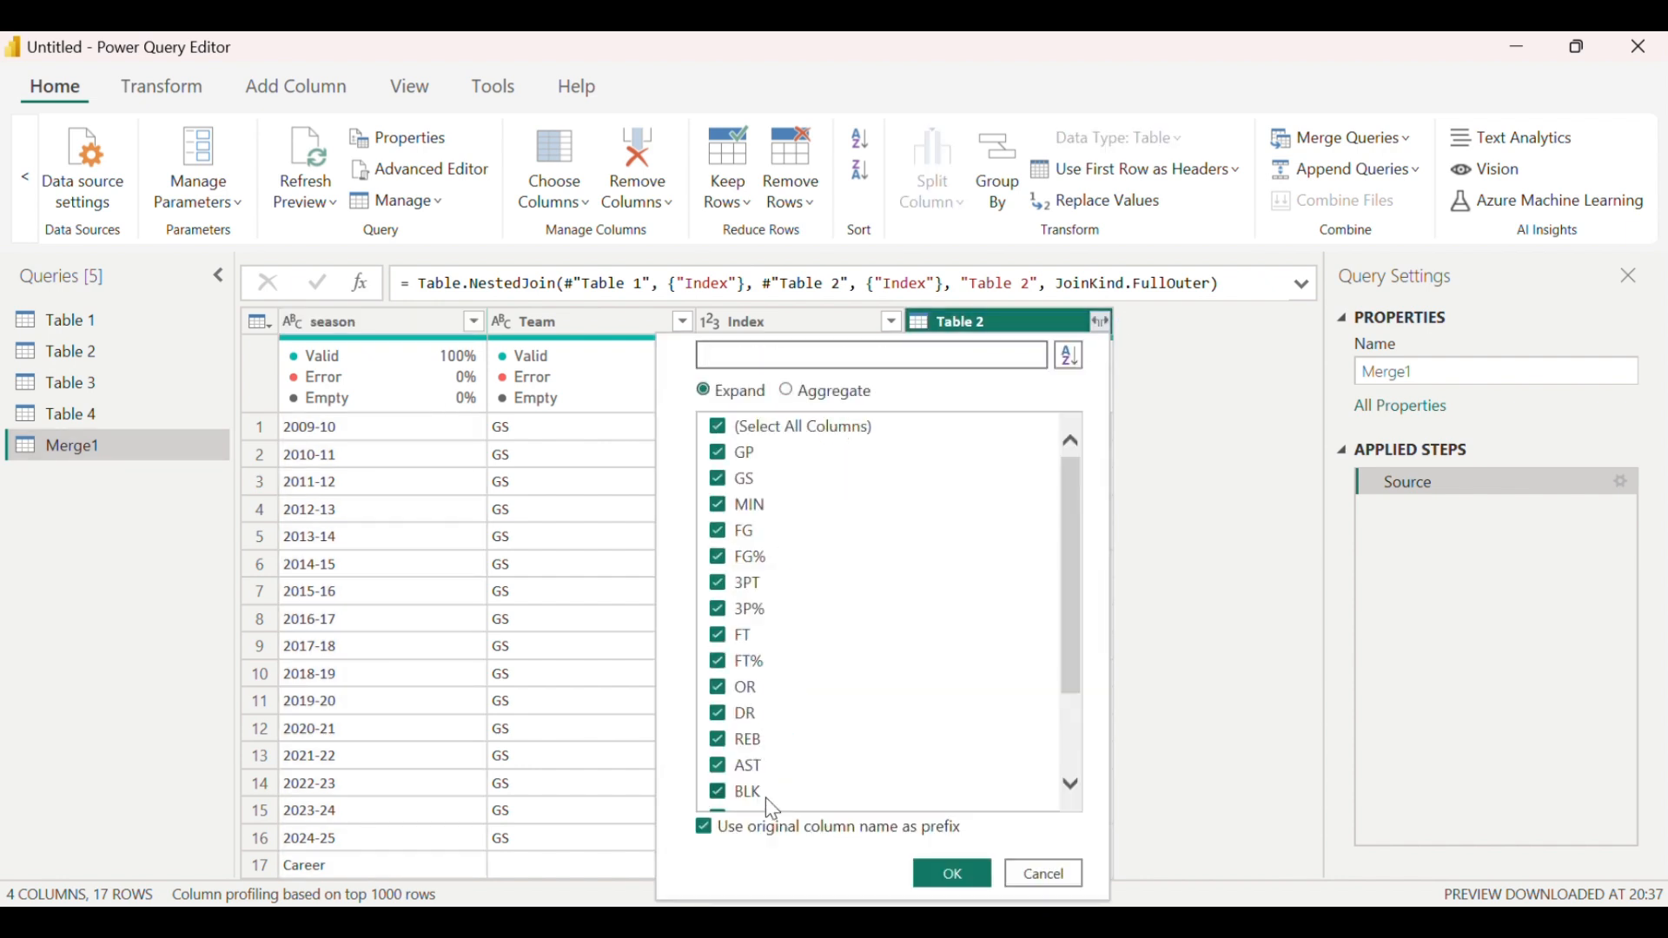
scroll(770, 801, down, 1)
scroll(808, 780, down, 2)
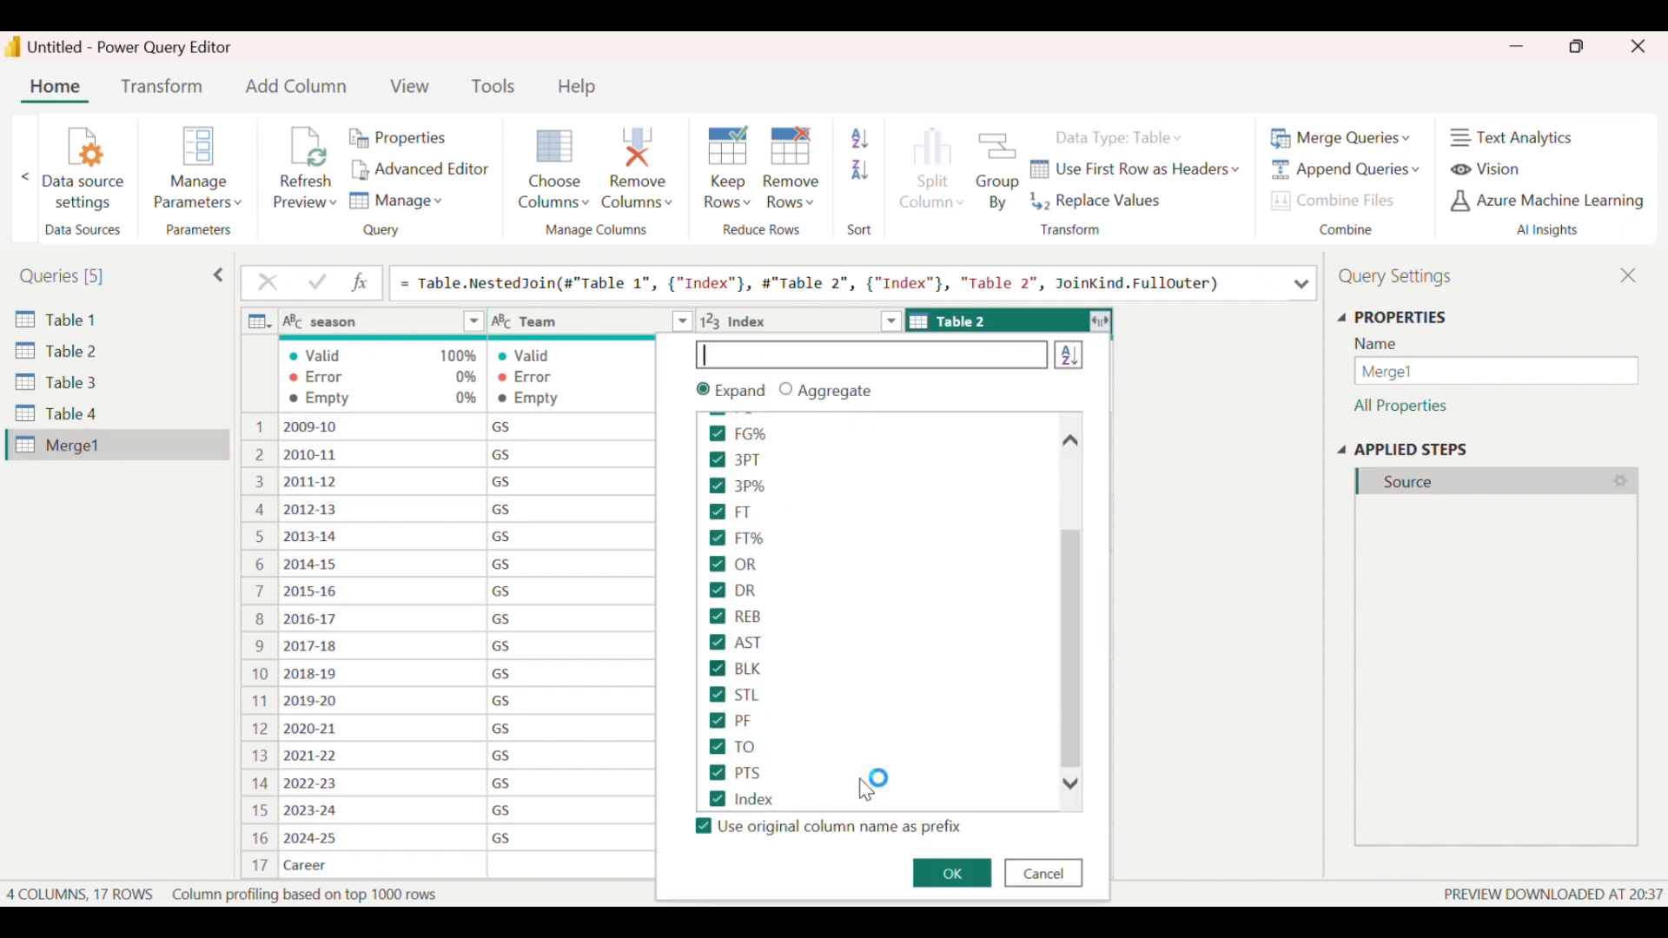
click(954, 879)
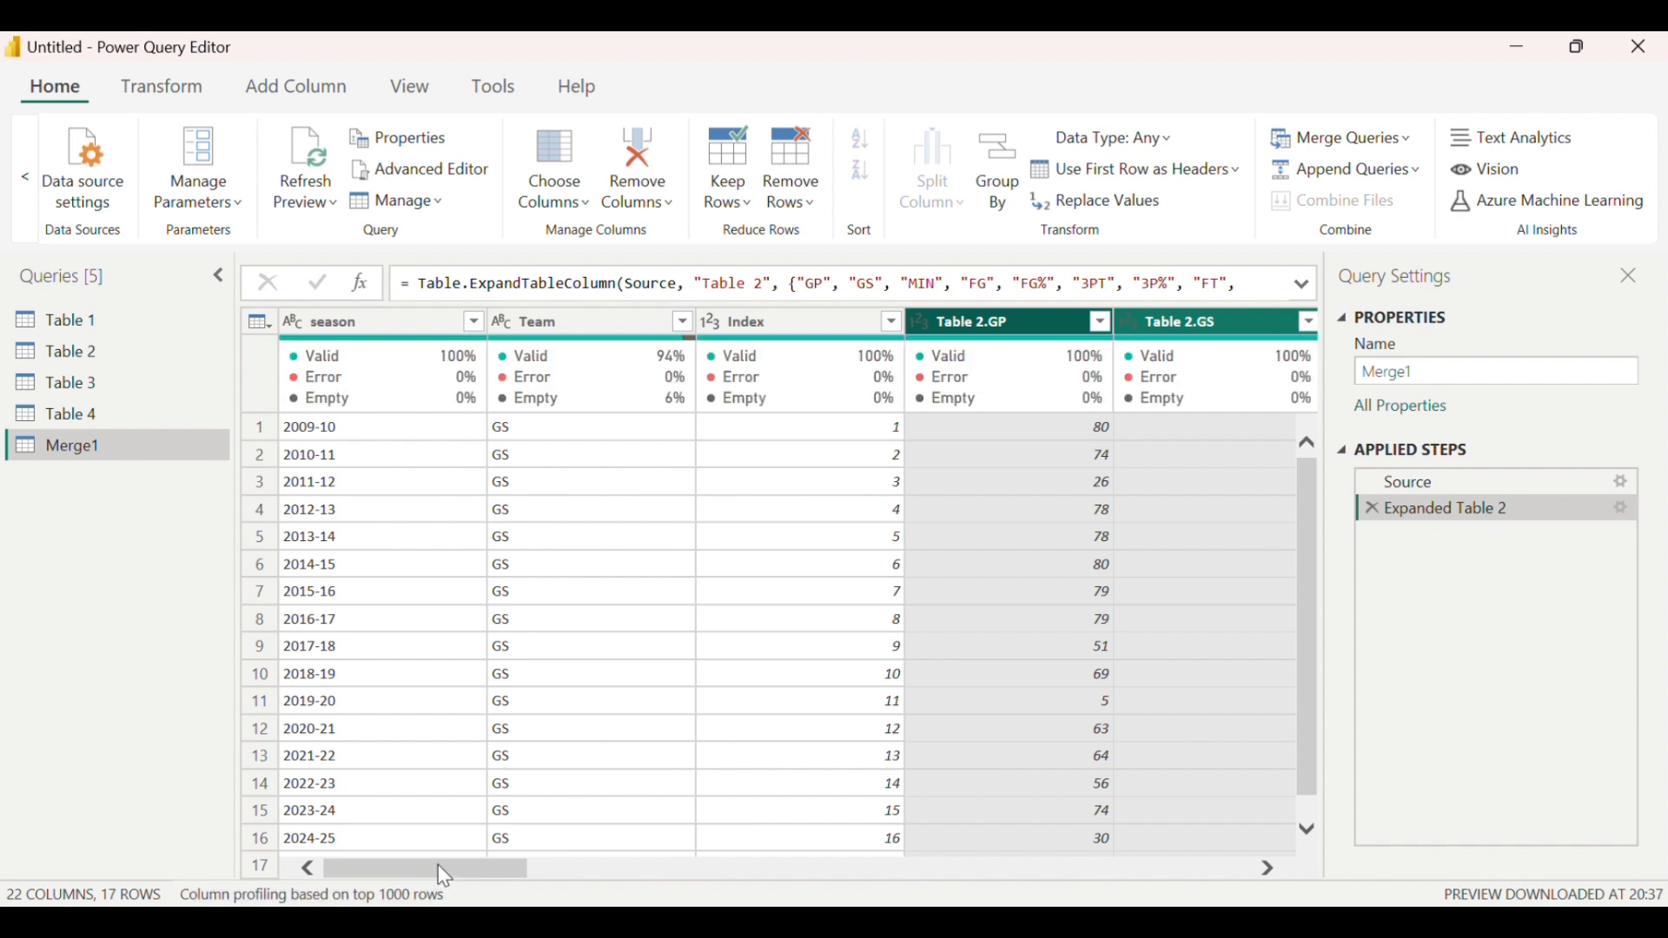
drag(476, 872, 549, 827)
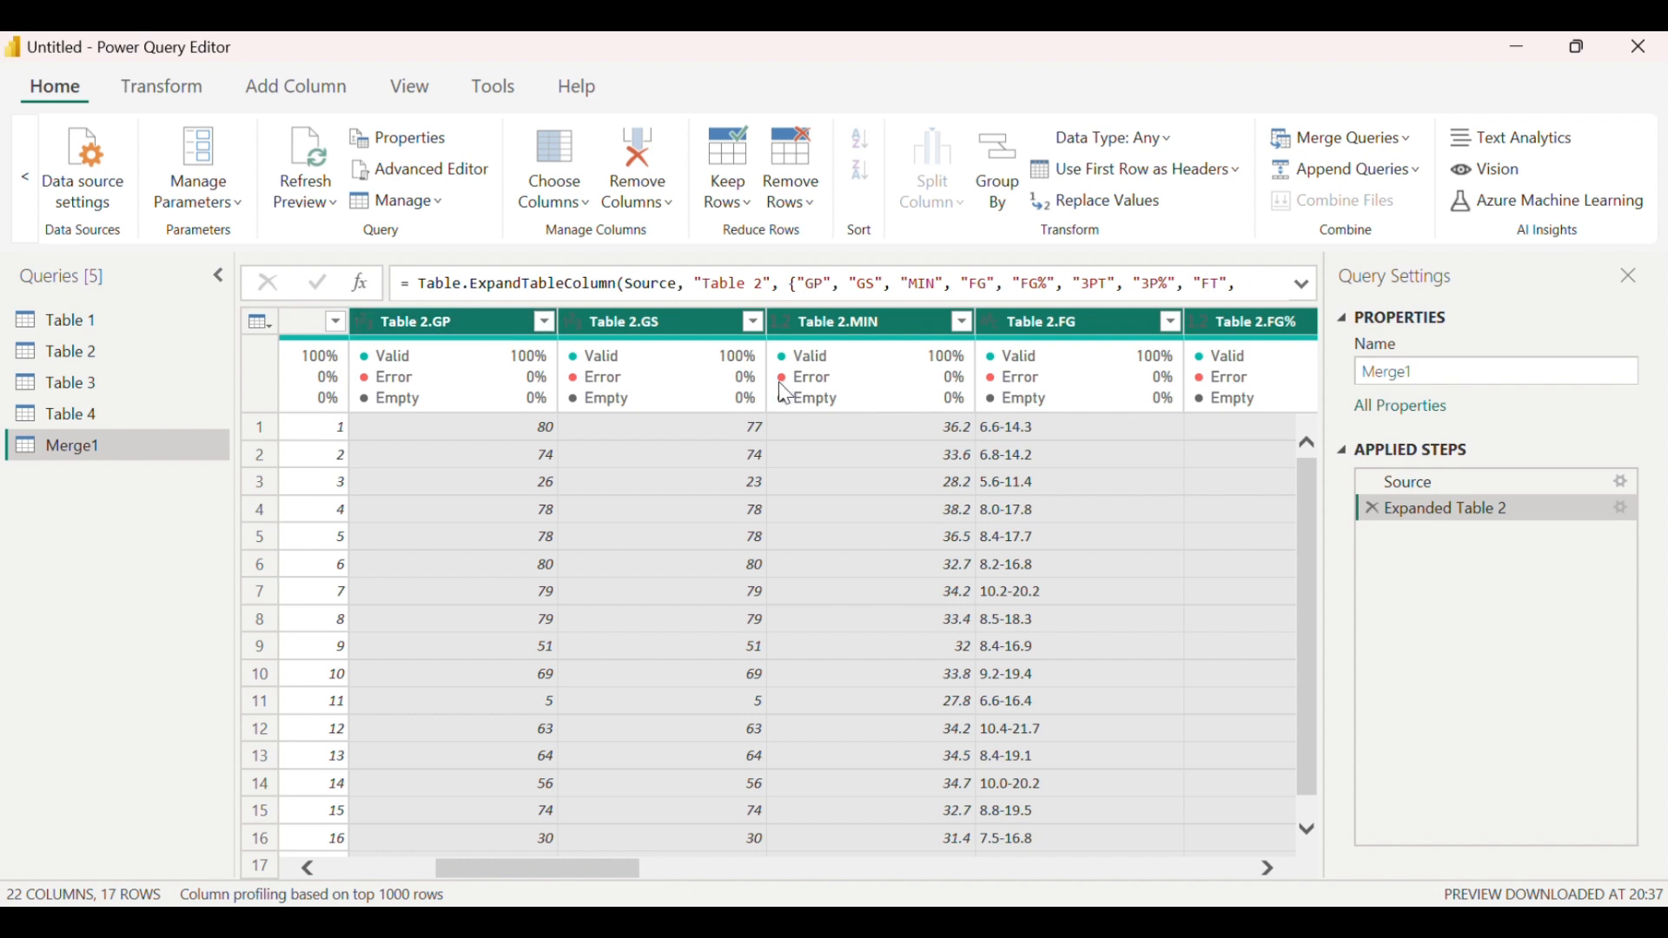
Step: Edit the Expanded Table 2 step to remove the default column name prefix, and review the resulting columns
mouse_move(462, 380)
mouse_move(502, 345)
click(1620, 514)
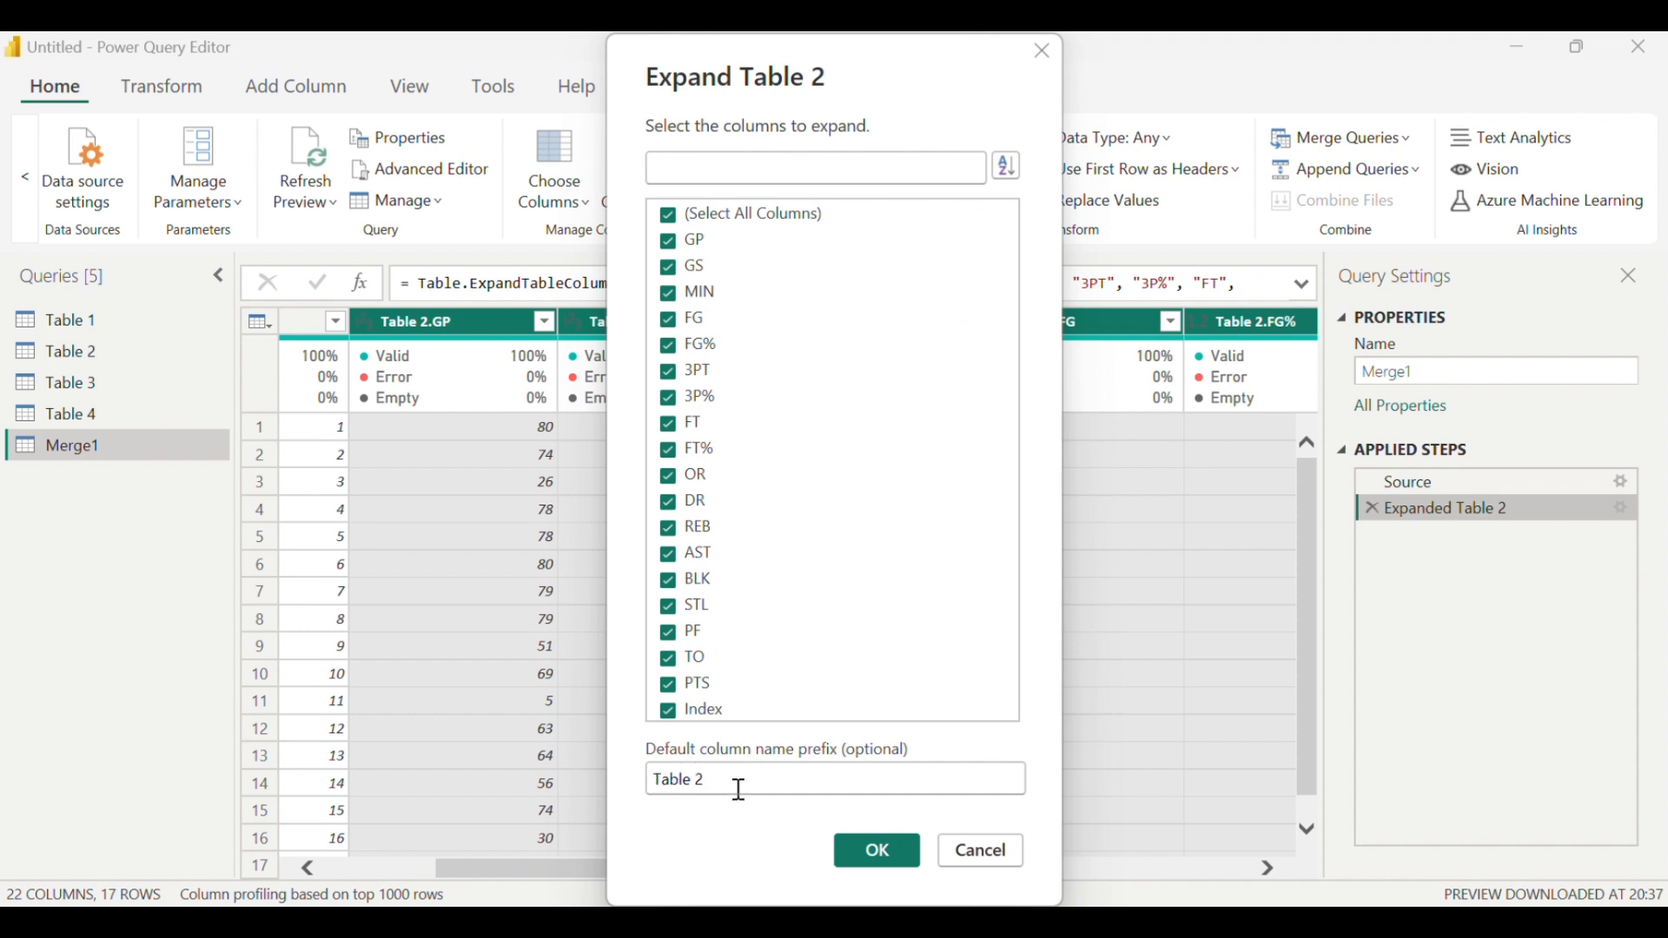
drag(731, 784, 596, 749)
key(BackSpace)
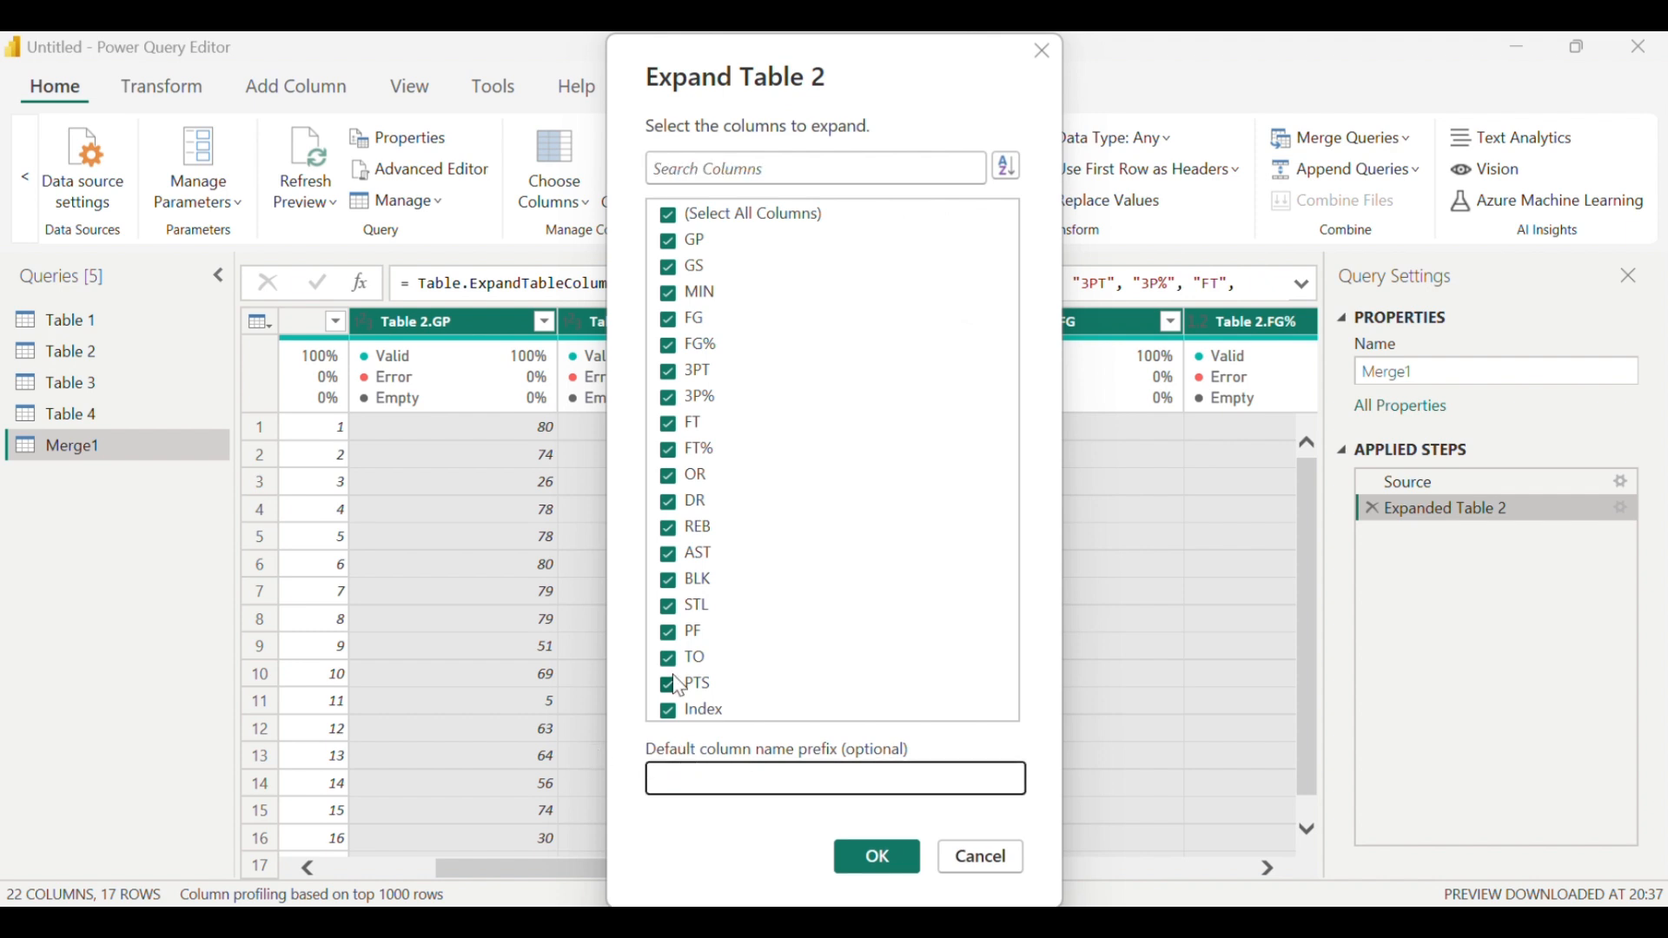
click(865, 839)
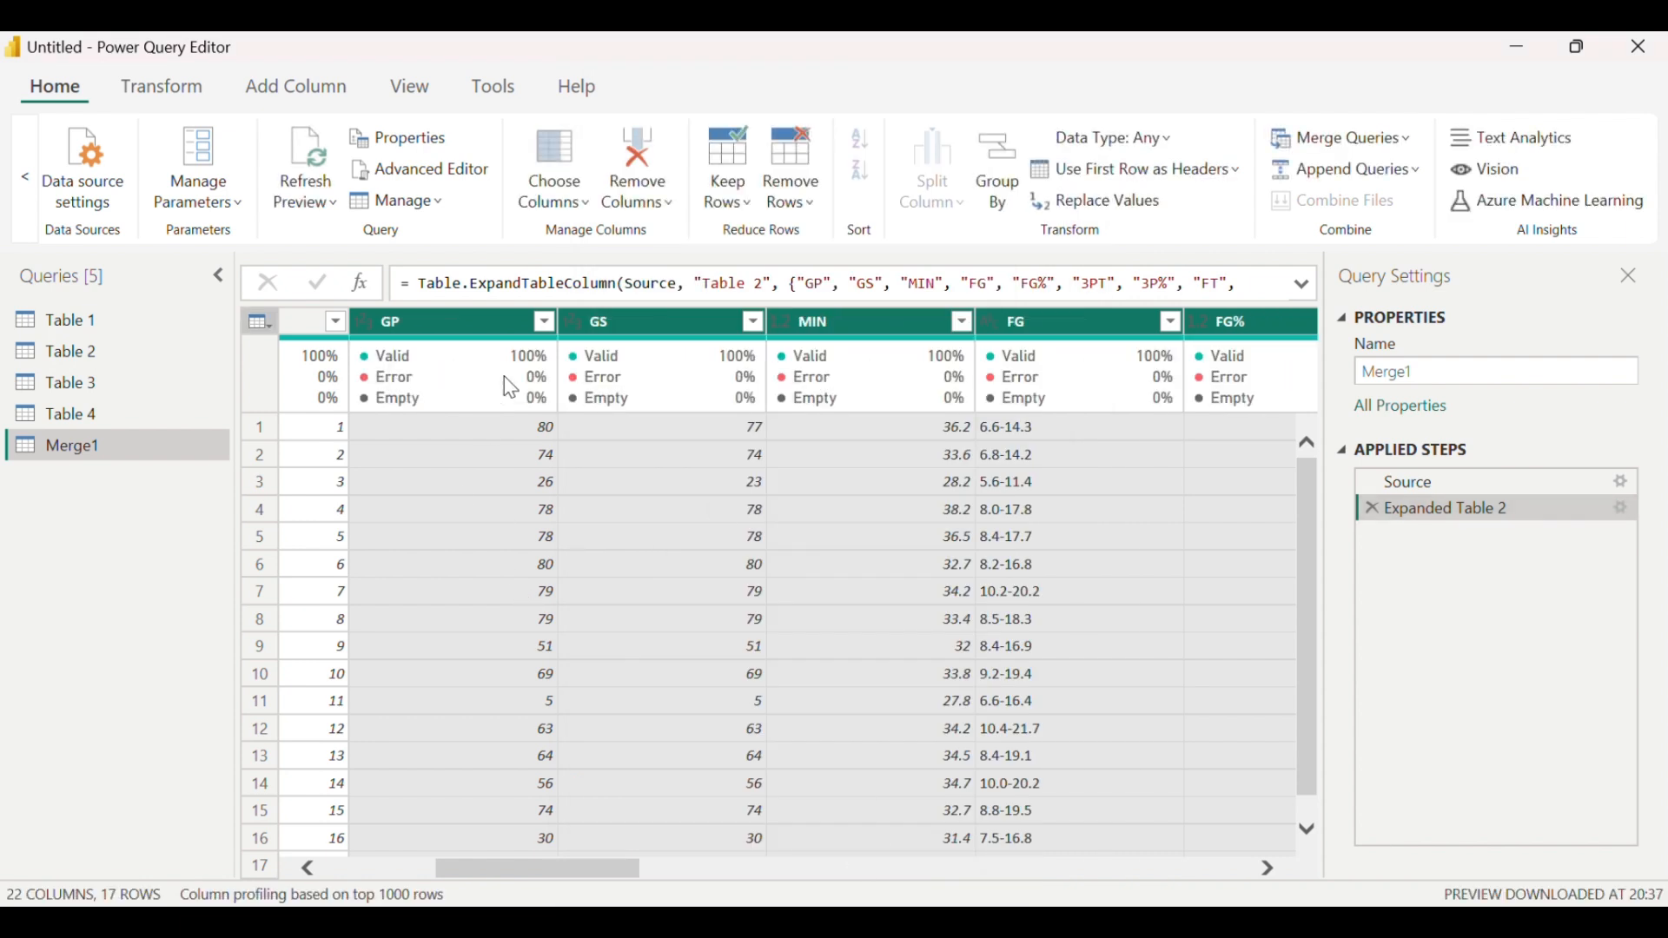
drag(613, 876, 1329, 877)
drag(1162, 872, 497, 842)
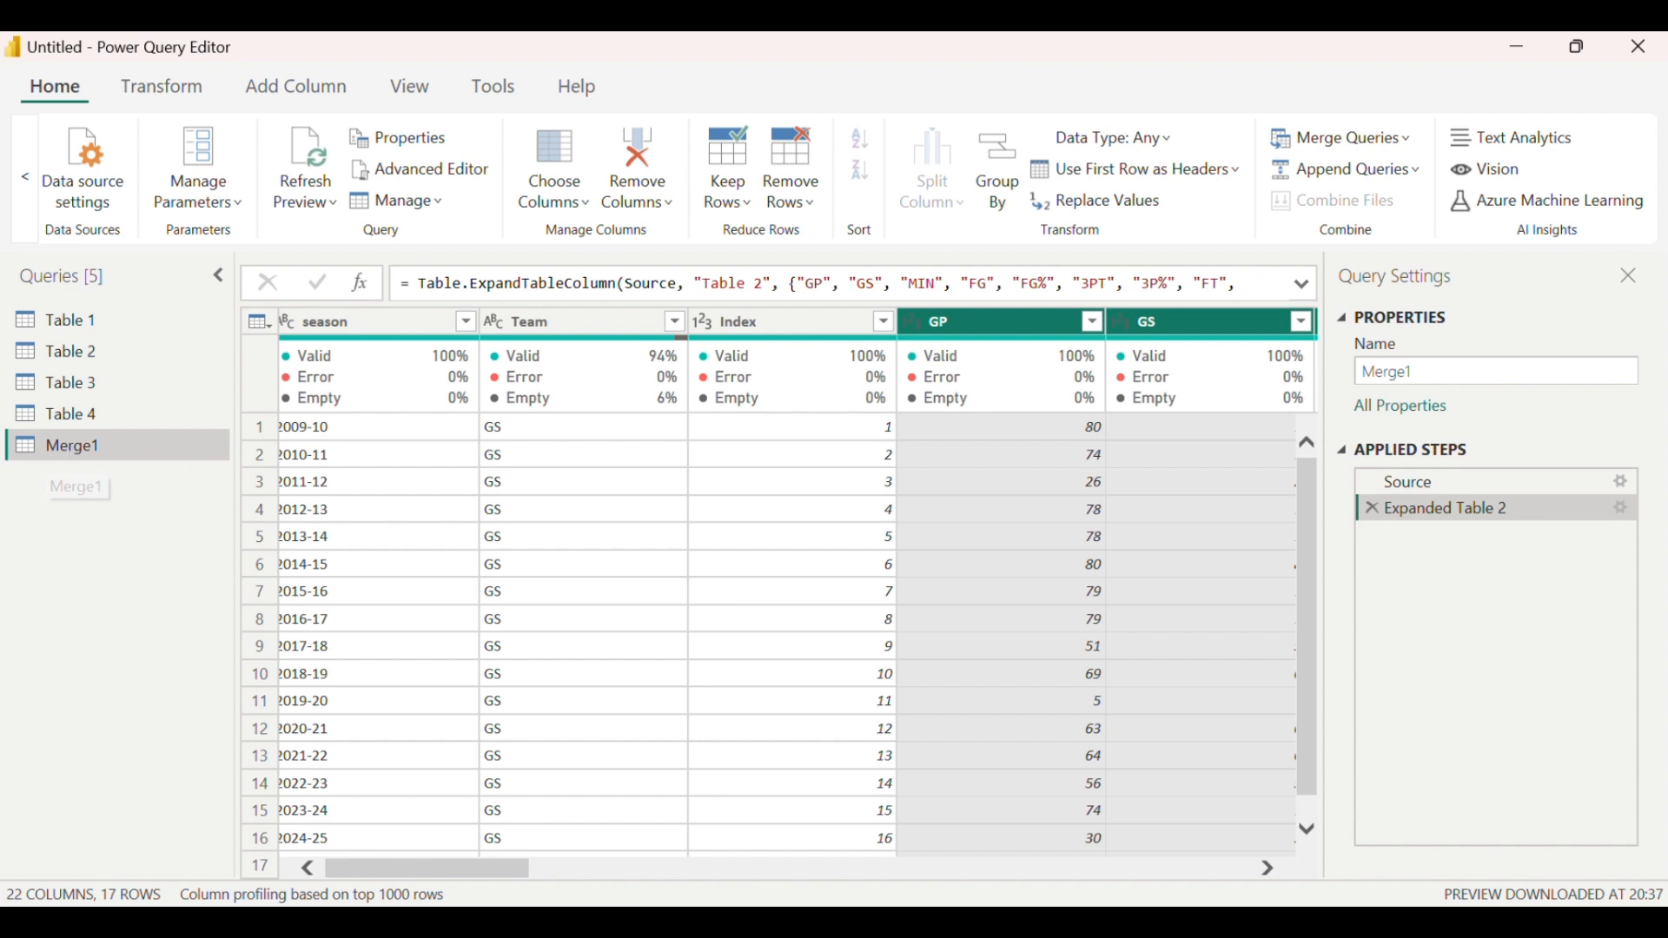
Step: Check the first stats table's title on the ESPN page, and rename the merged query in Power Query Editor as Regular Season Averages
click(852, 923)
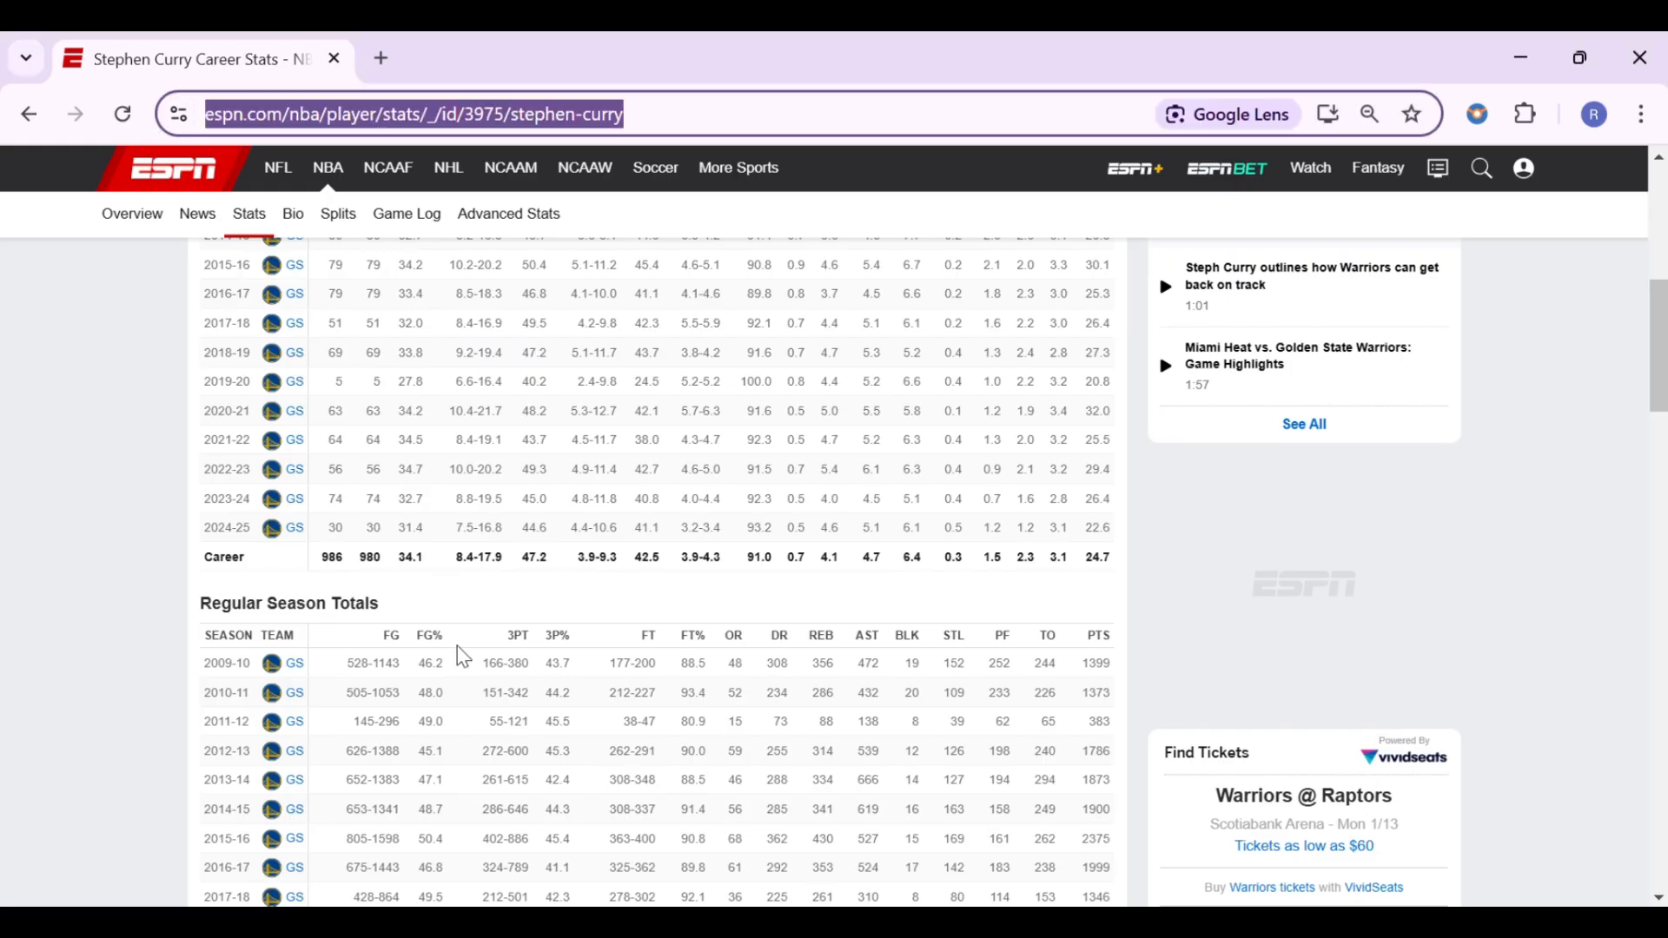
scroll(460, 653, up, 5)
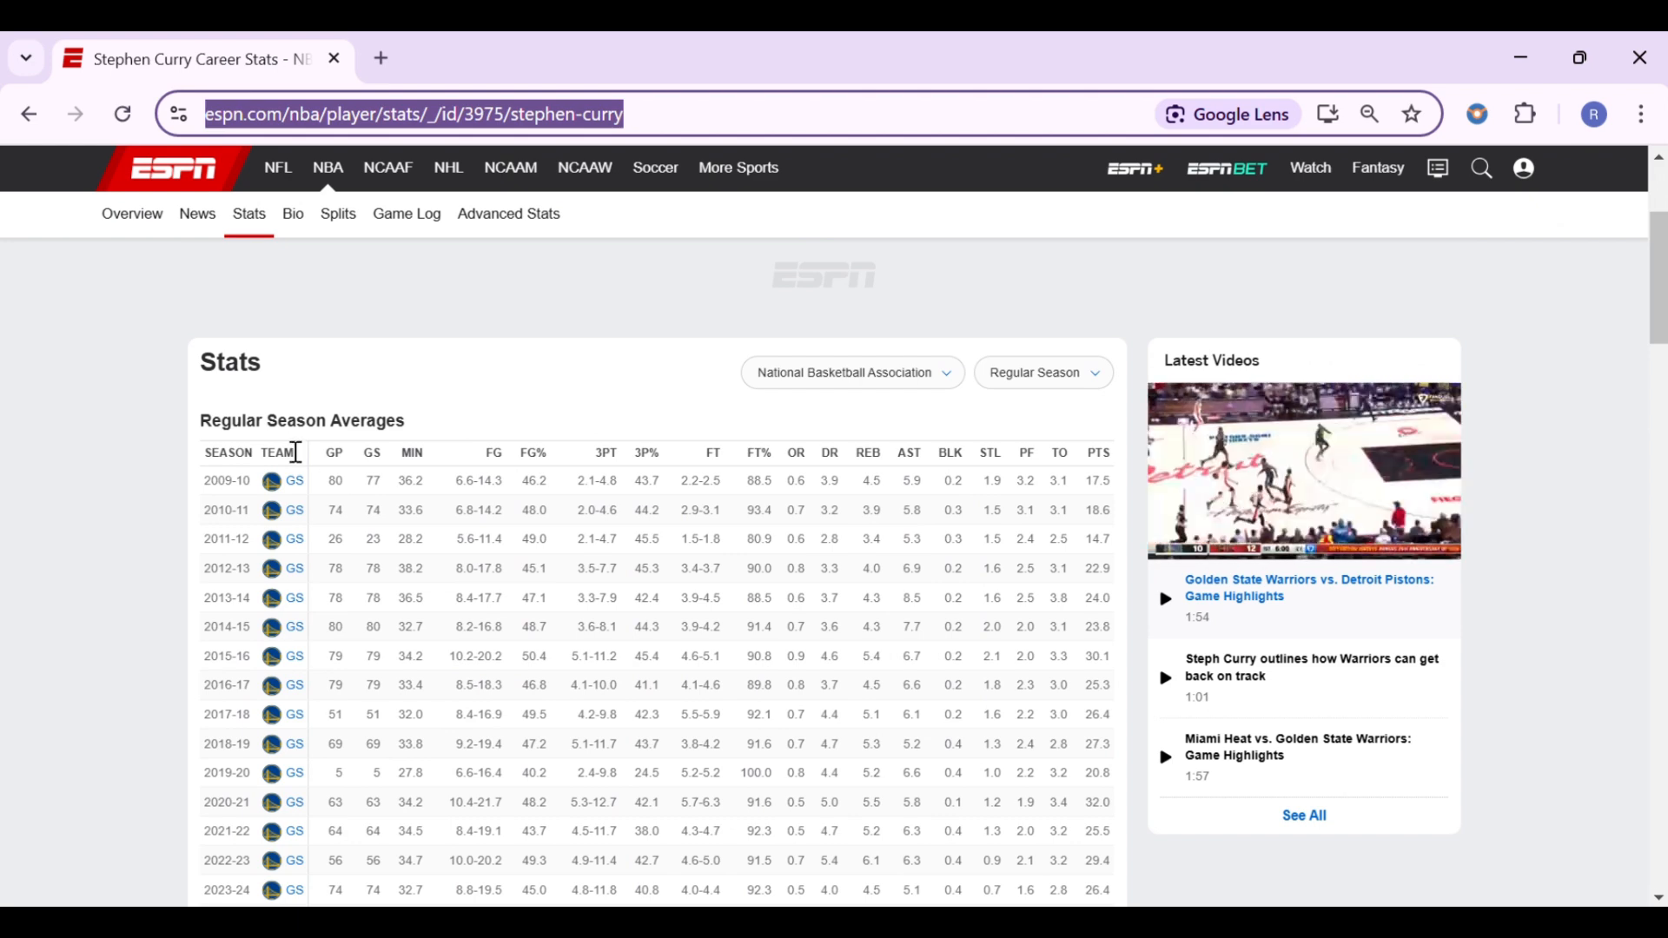
mouse_move(1138, 923)
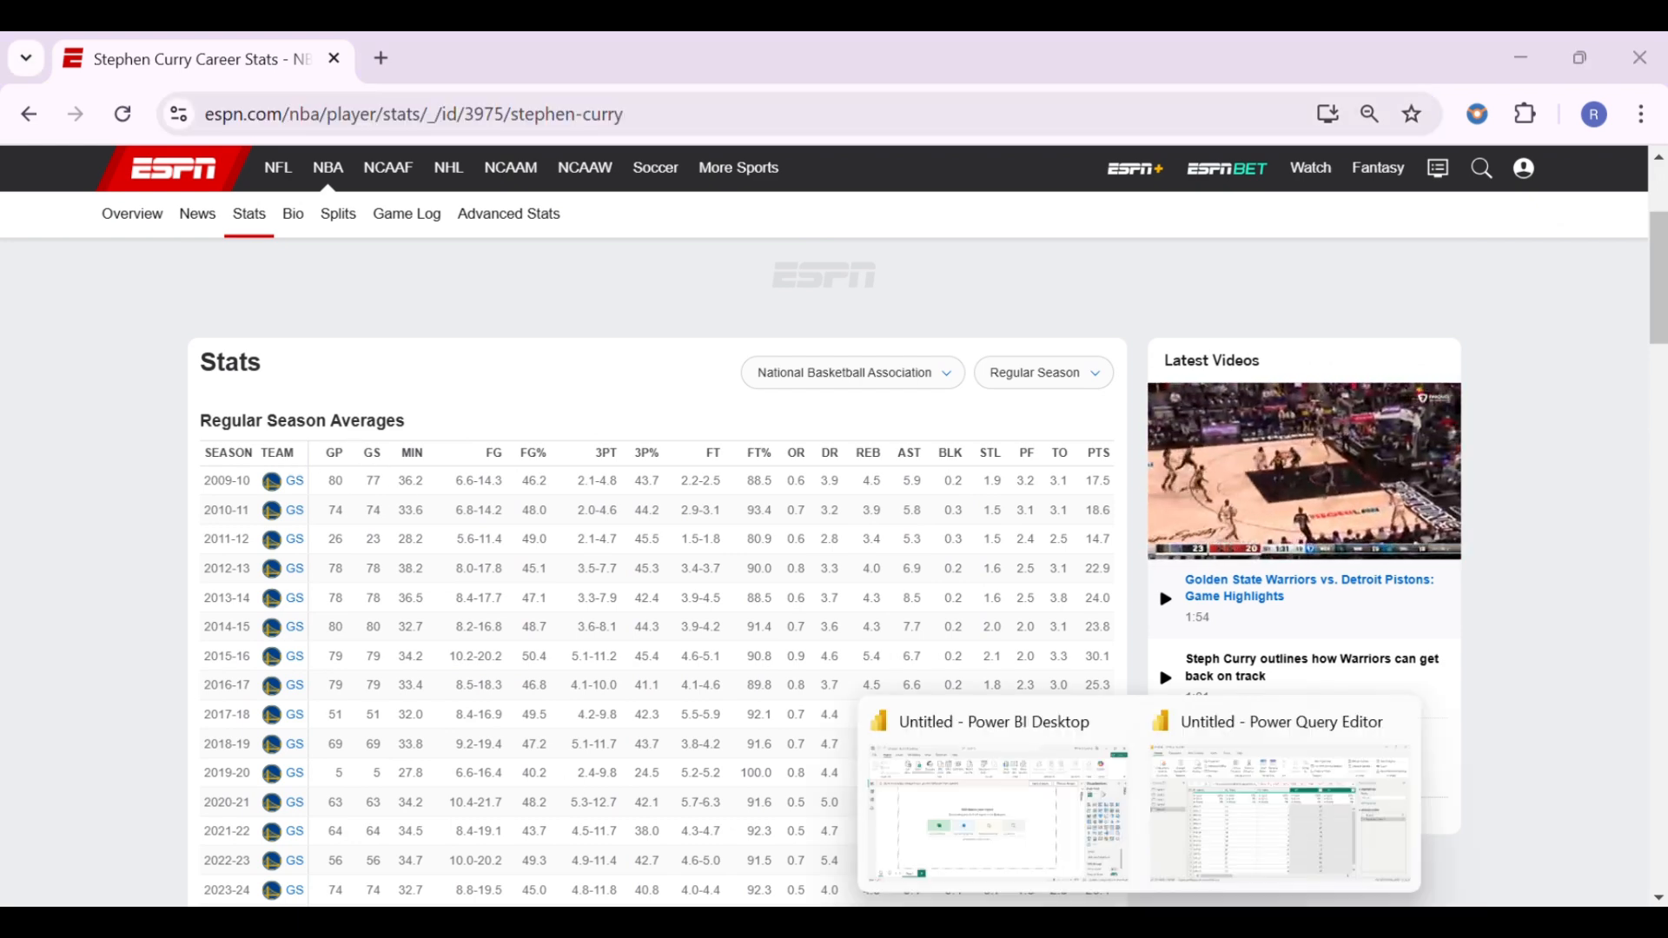
click(1218, 820)
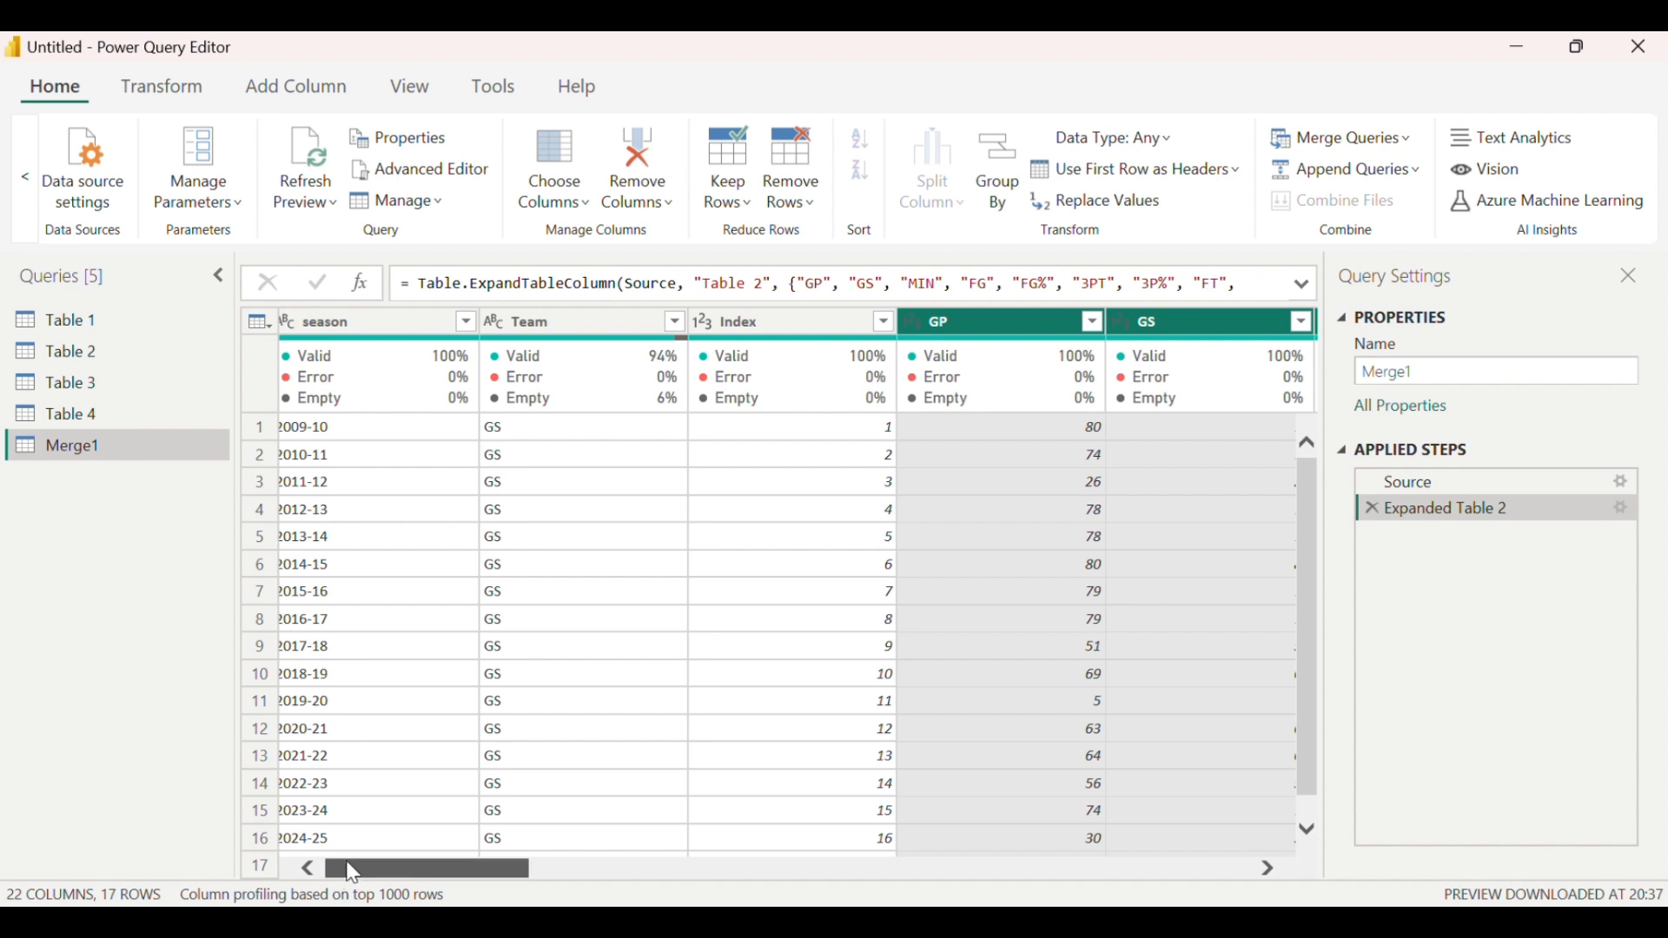
drag(348, 867, 325, 866)
double_click(67, 440)
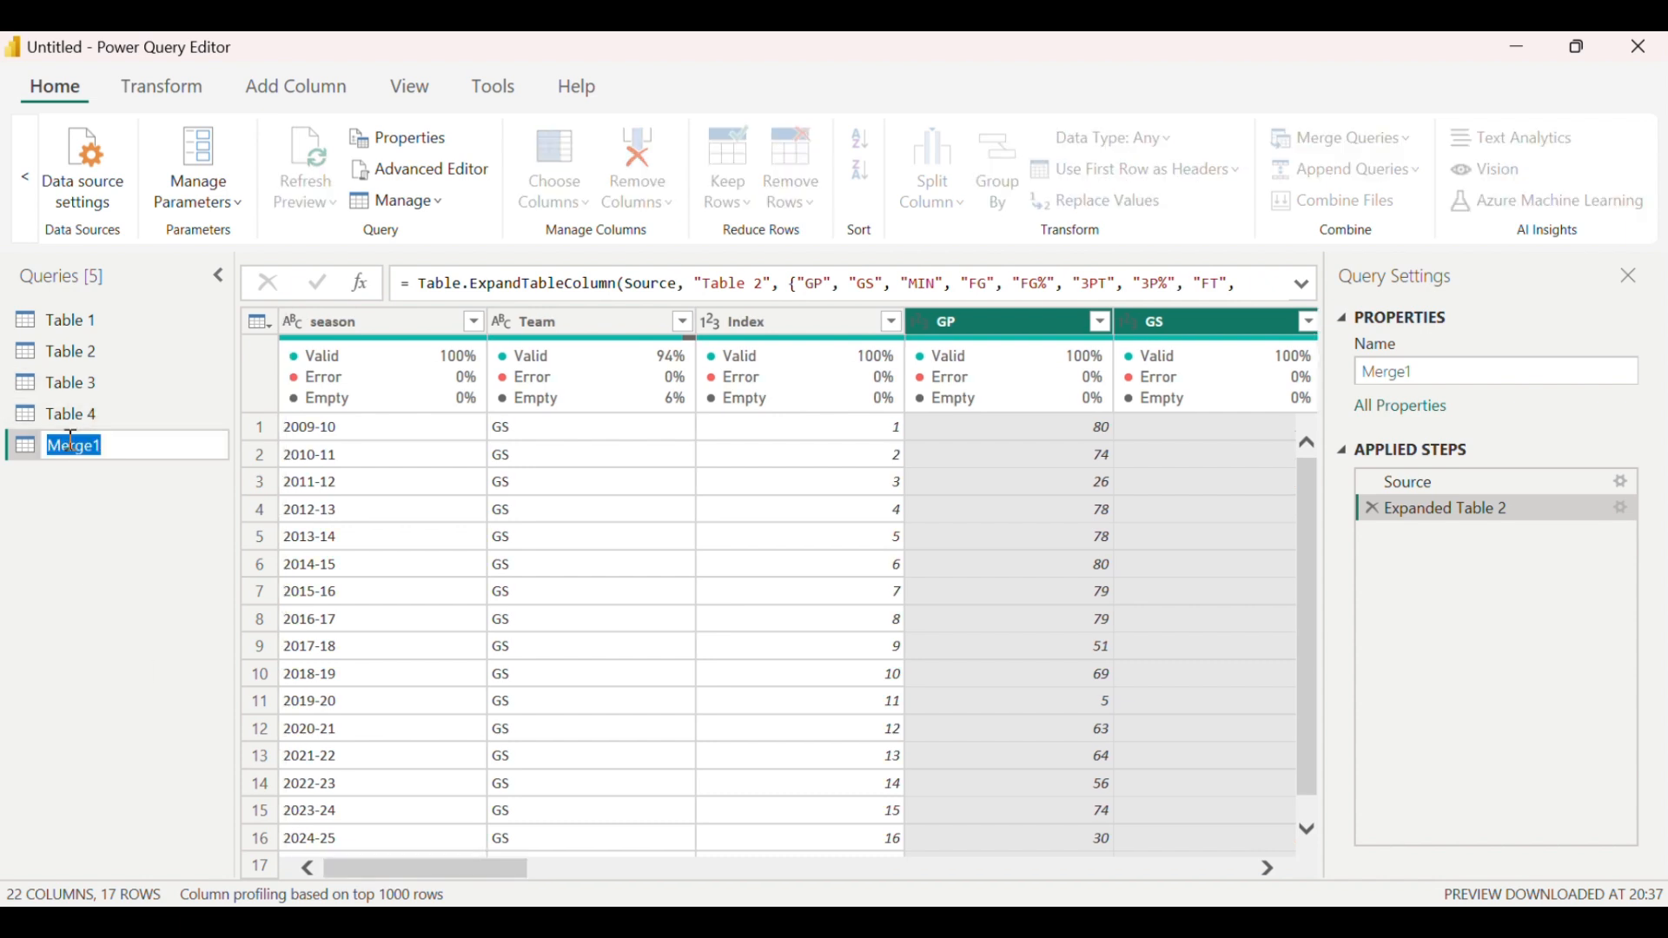
text(Regualr)
key(BackSpace)
key(Return)
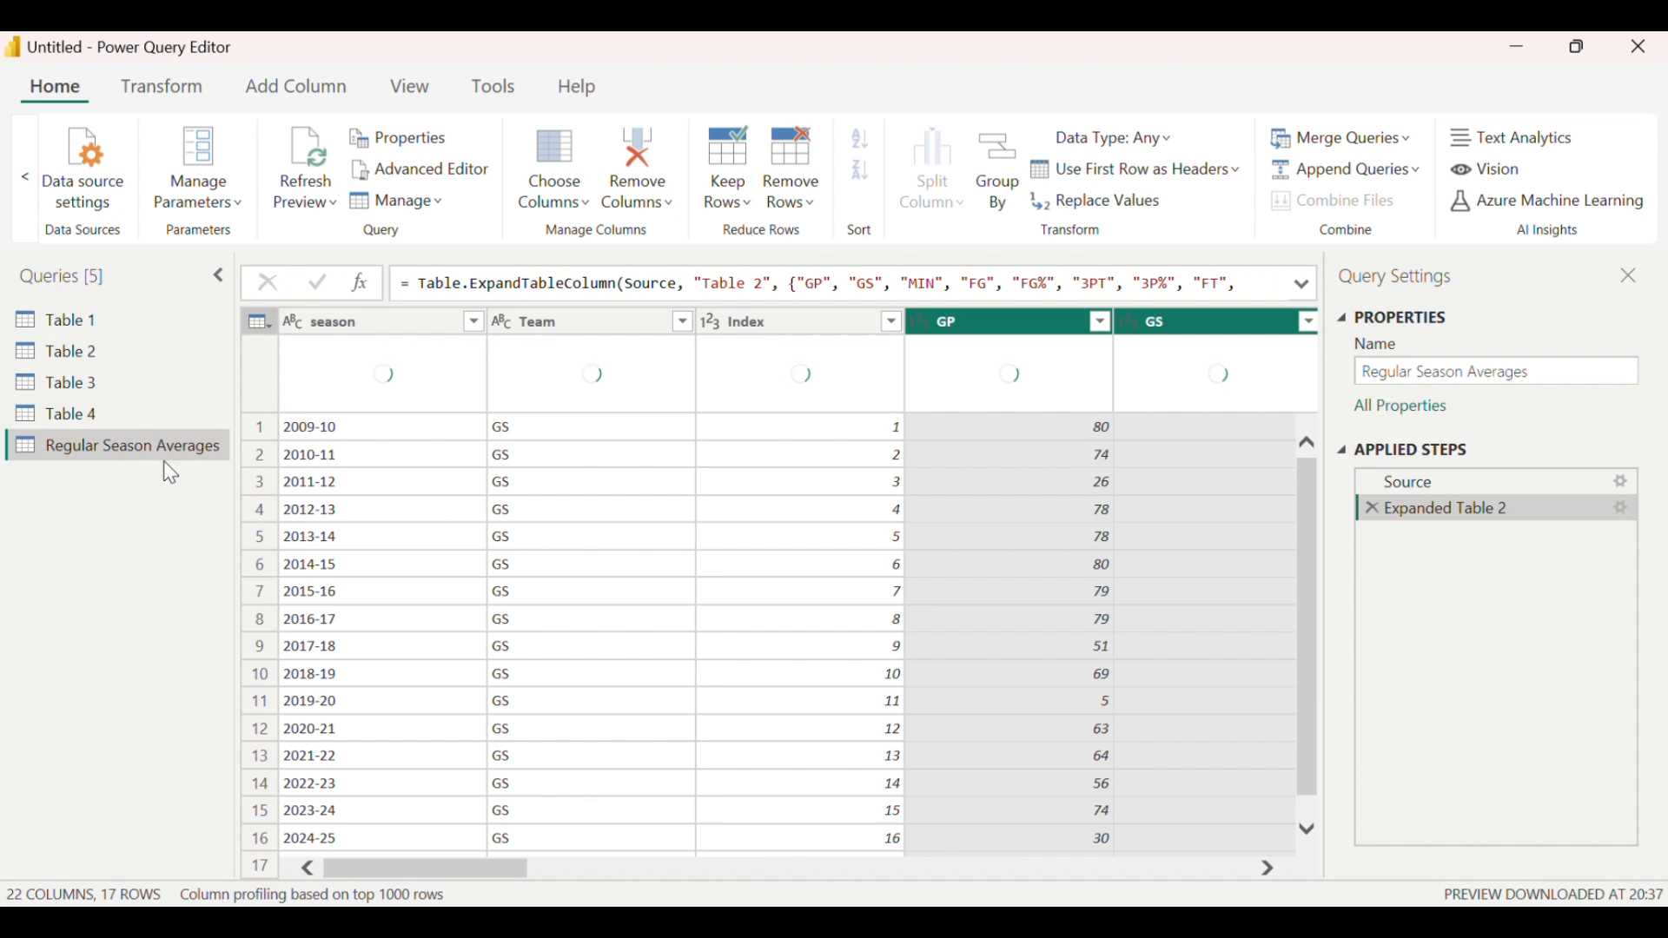
Step: Use the first row of Table 3 as its column headers
click(69, 382)
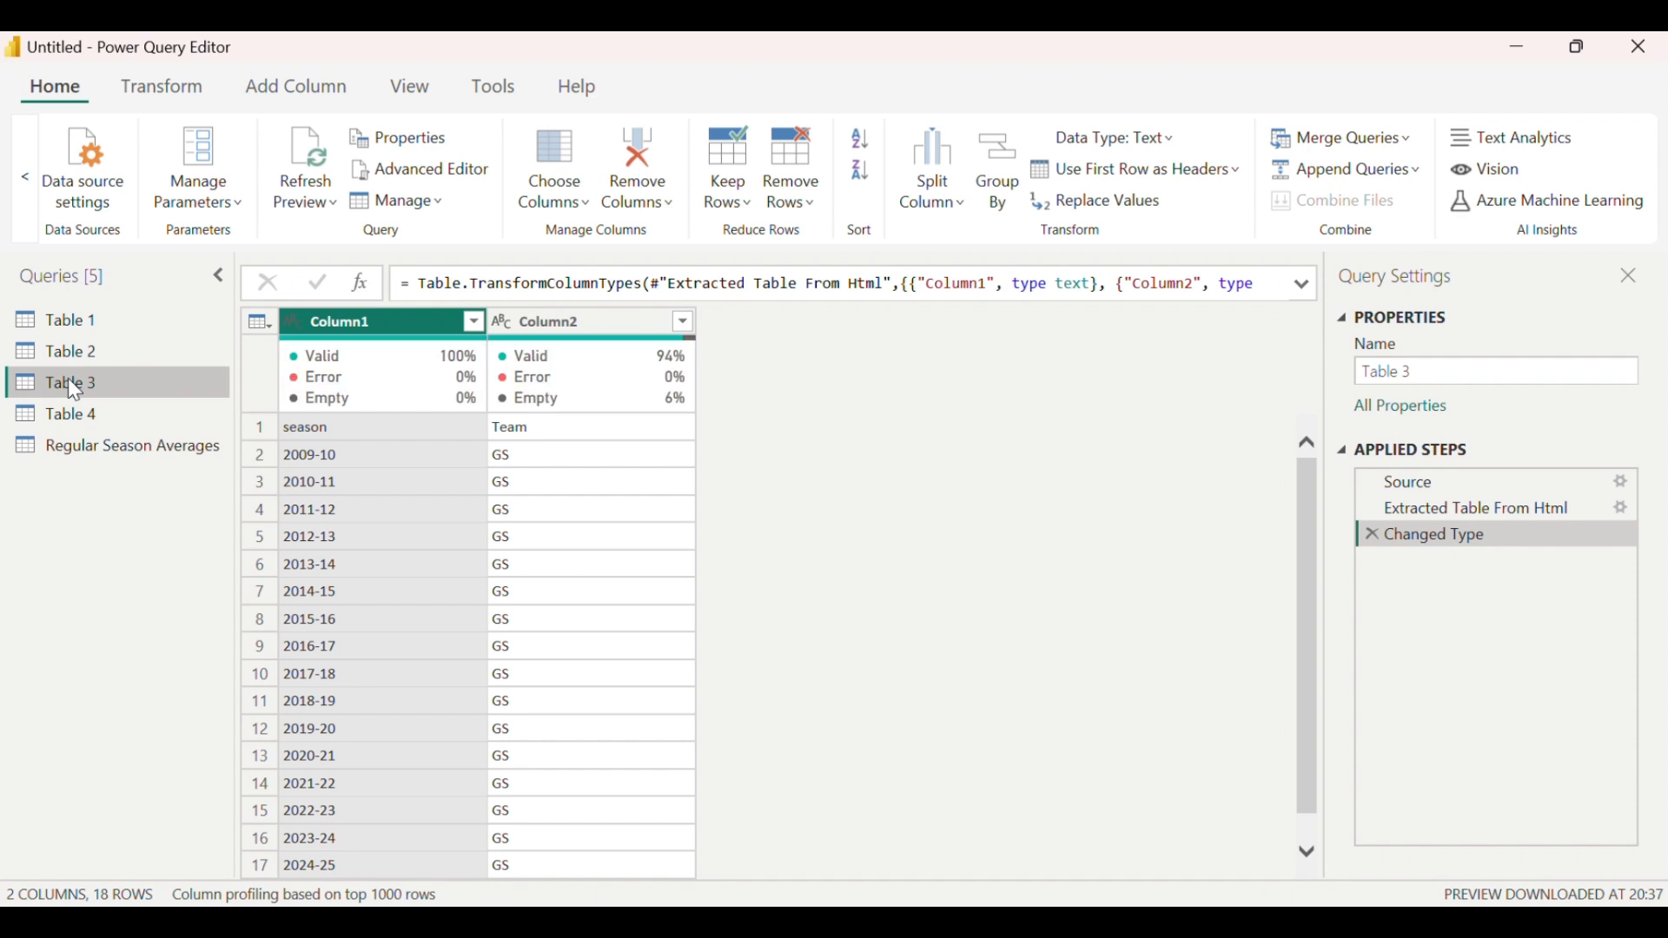
click(259, 330)
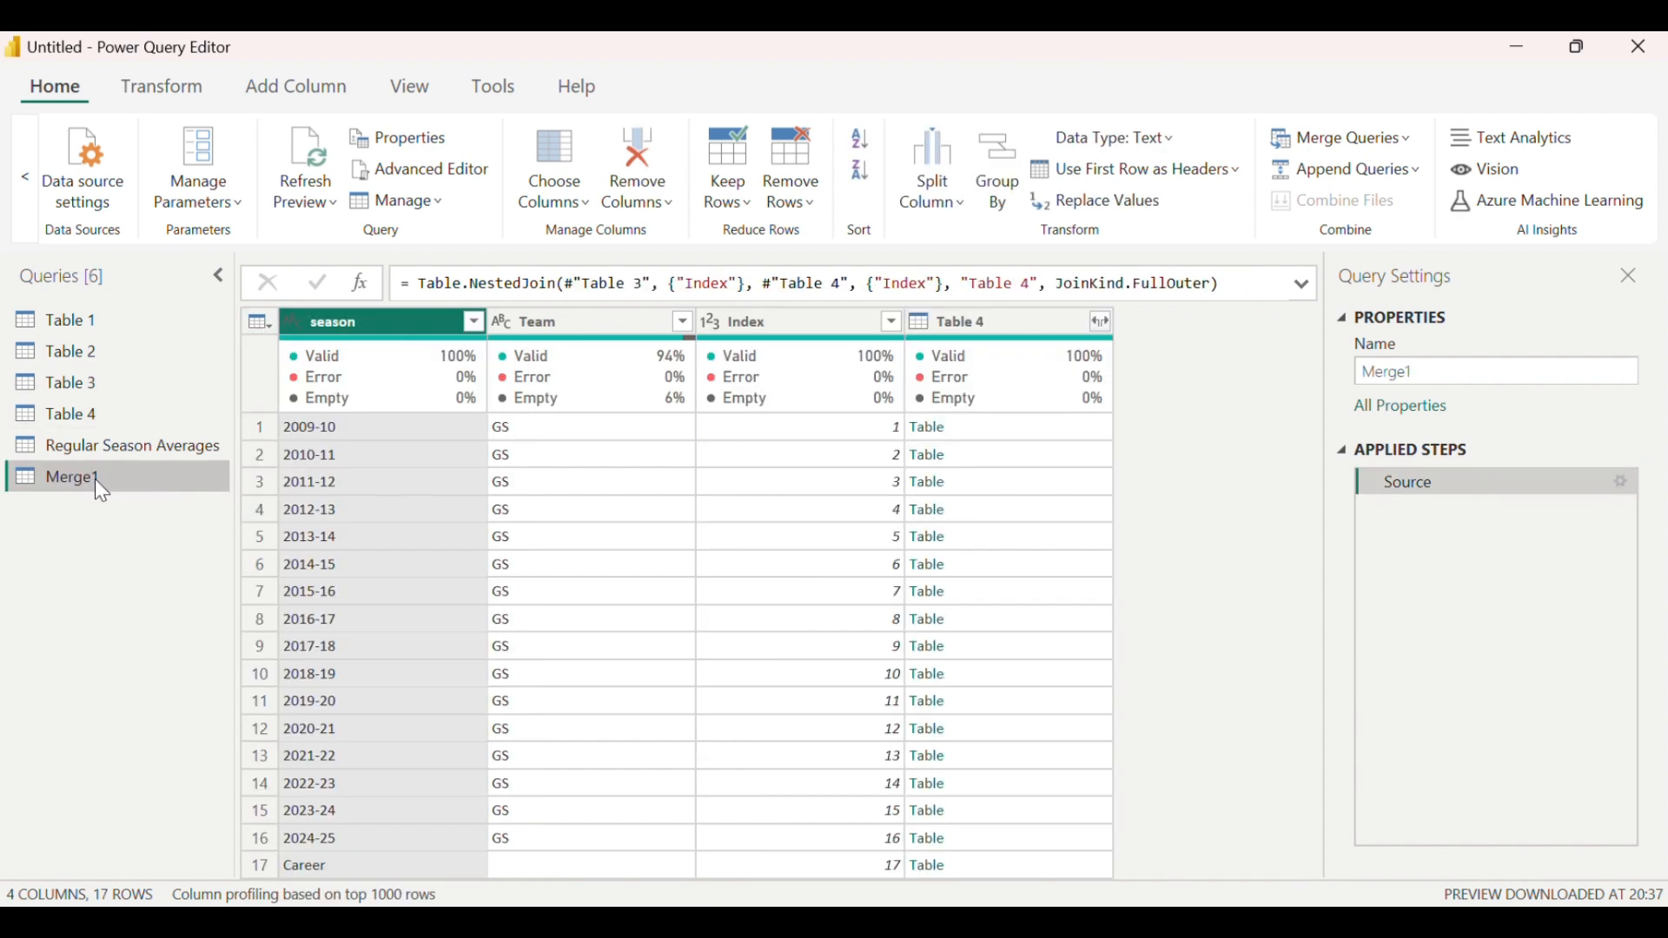
Step: Rename the merged query of Table 3 and Table 4 as Regualar Season Totals
double_click(96, 478)
text(Regular Season Tota)
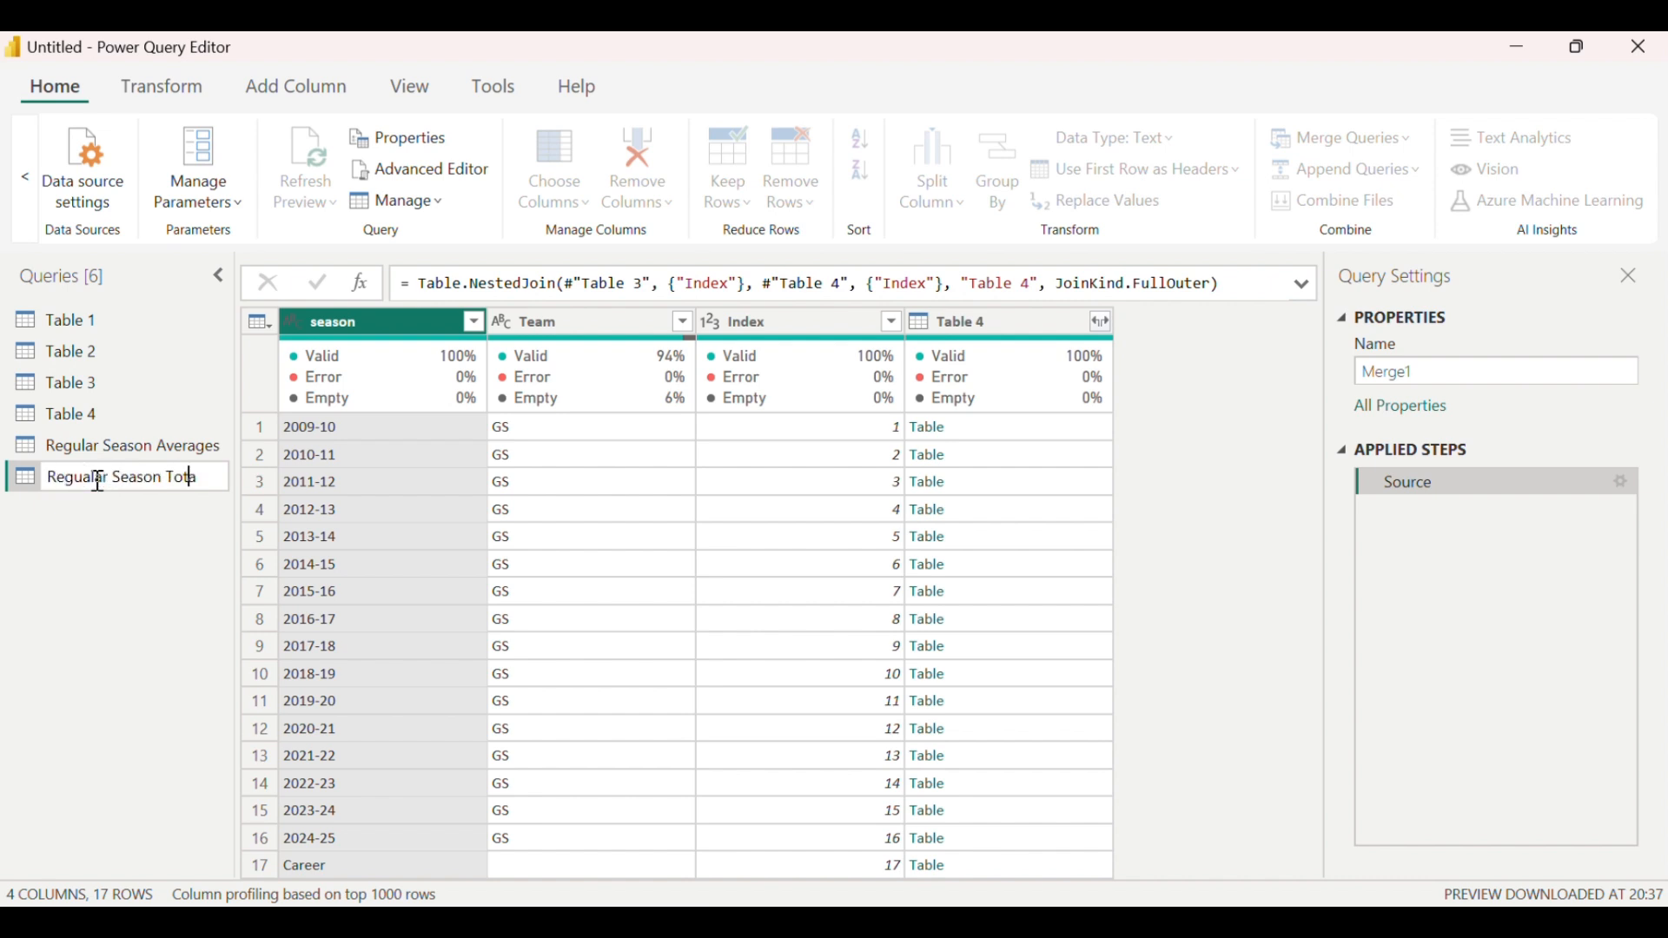
text(ls)
key(Return)
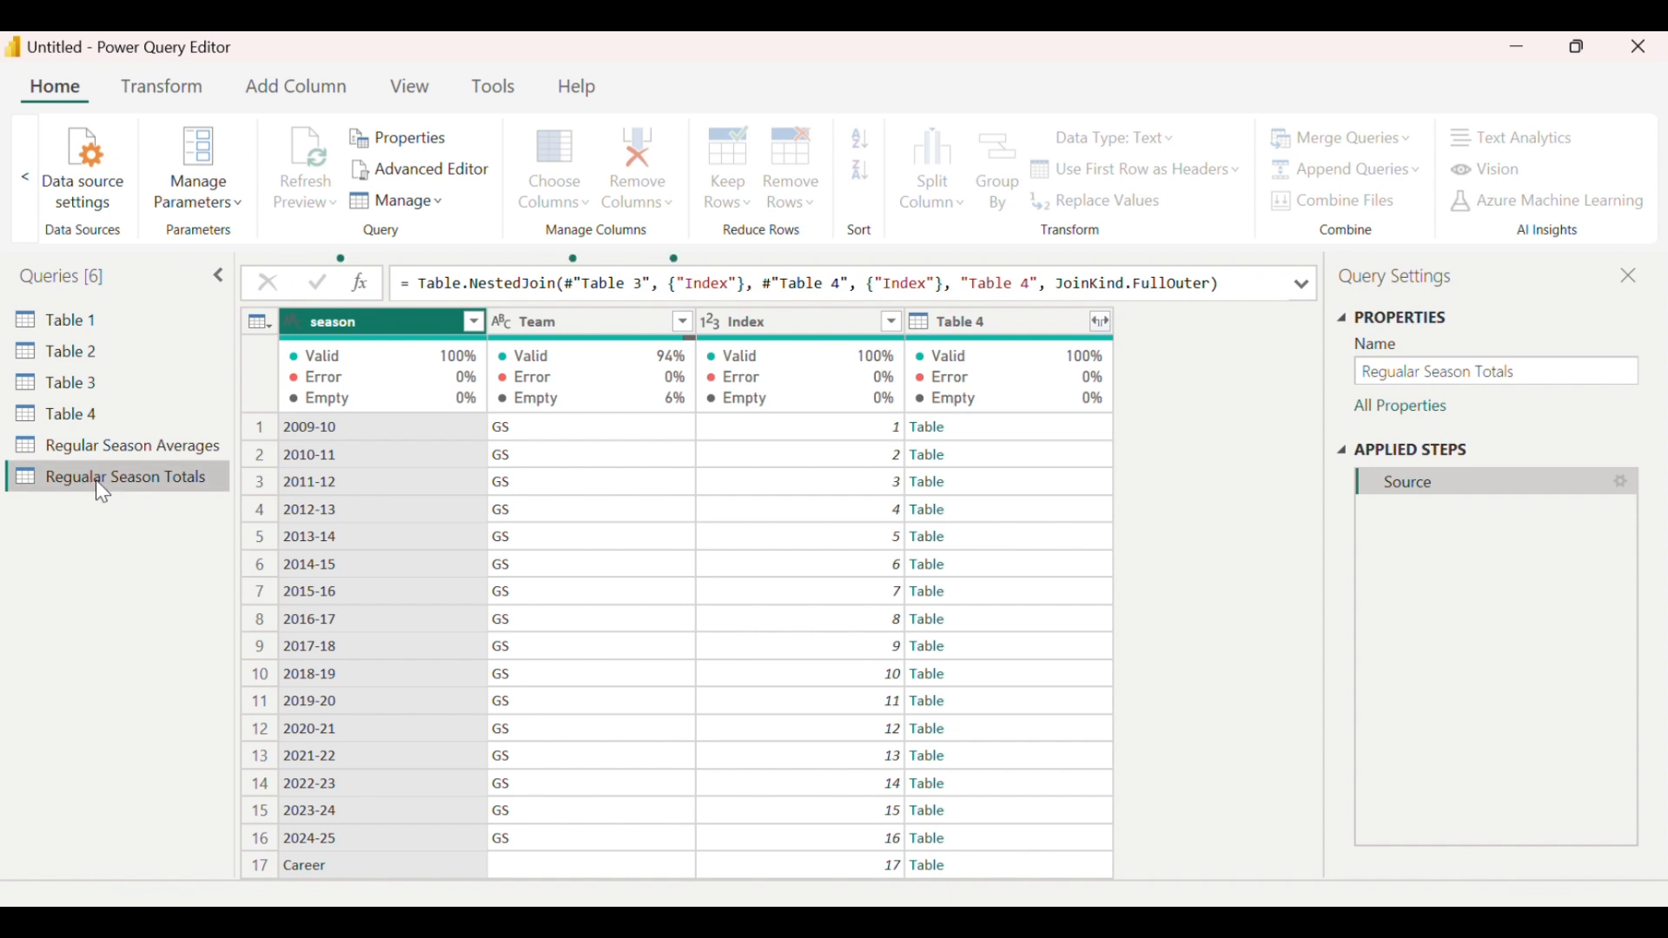
Step: Expand all Table 4 columns in the totals query without a column name prefix, and check them through the last column
click(1101, 322)
click(955, 873)
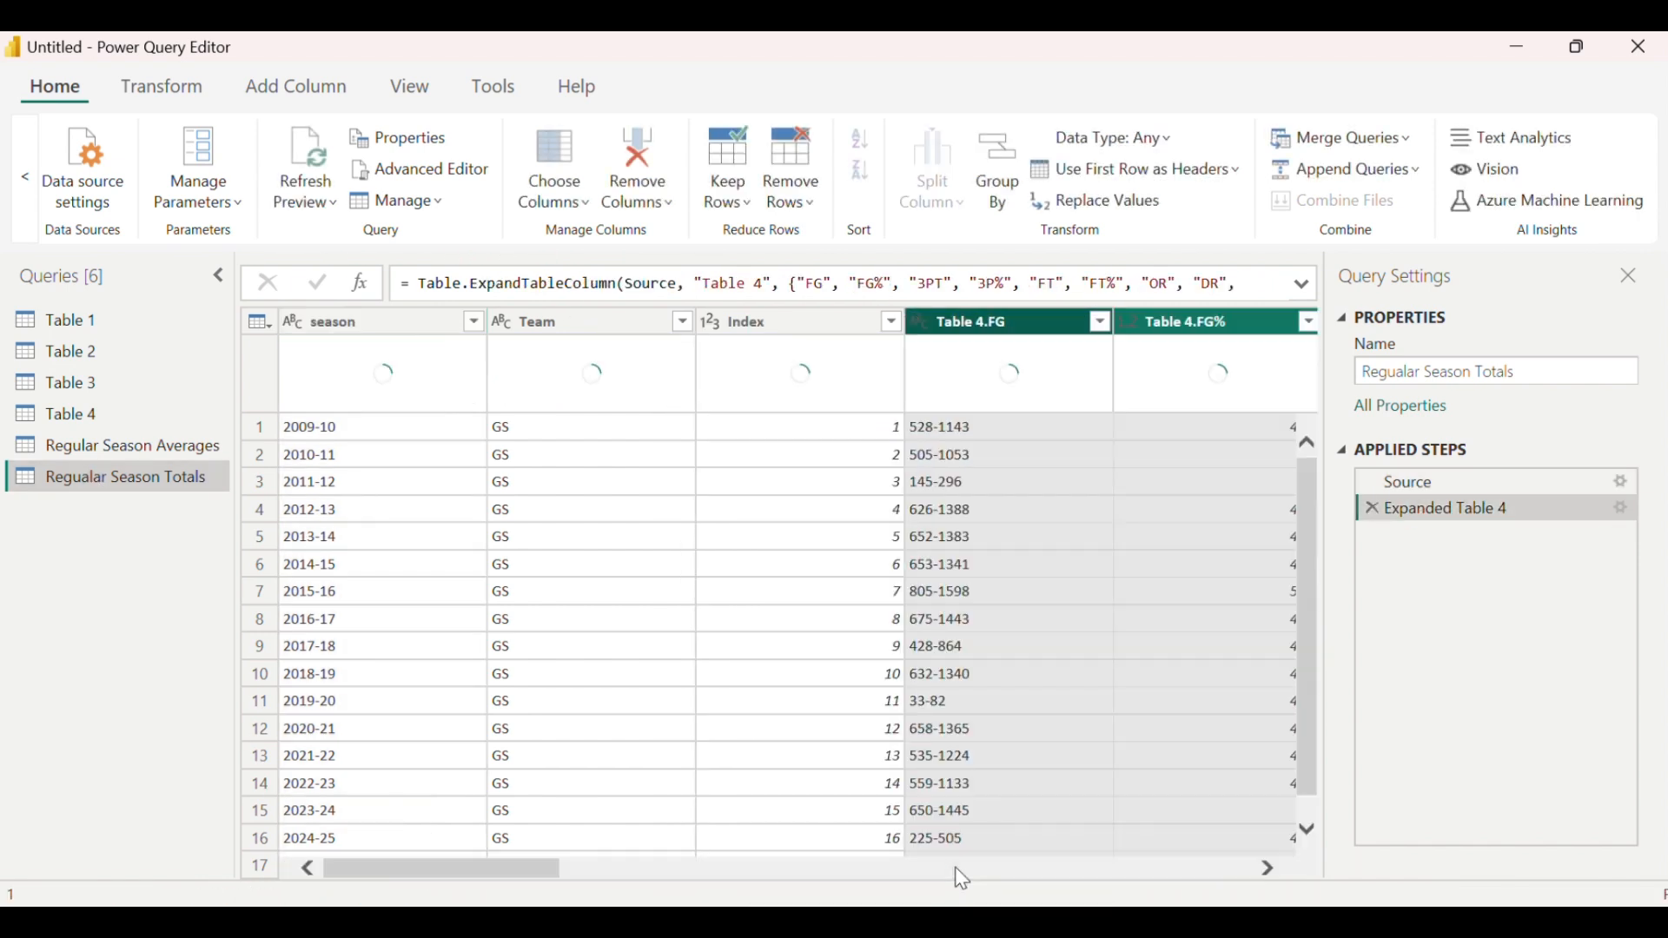
click(1623, 509)
triple_click(712, 786)
key(BackSpace)
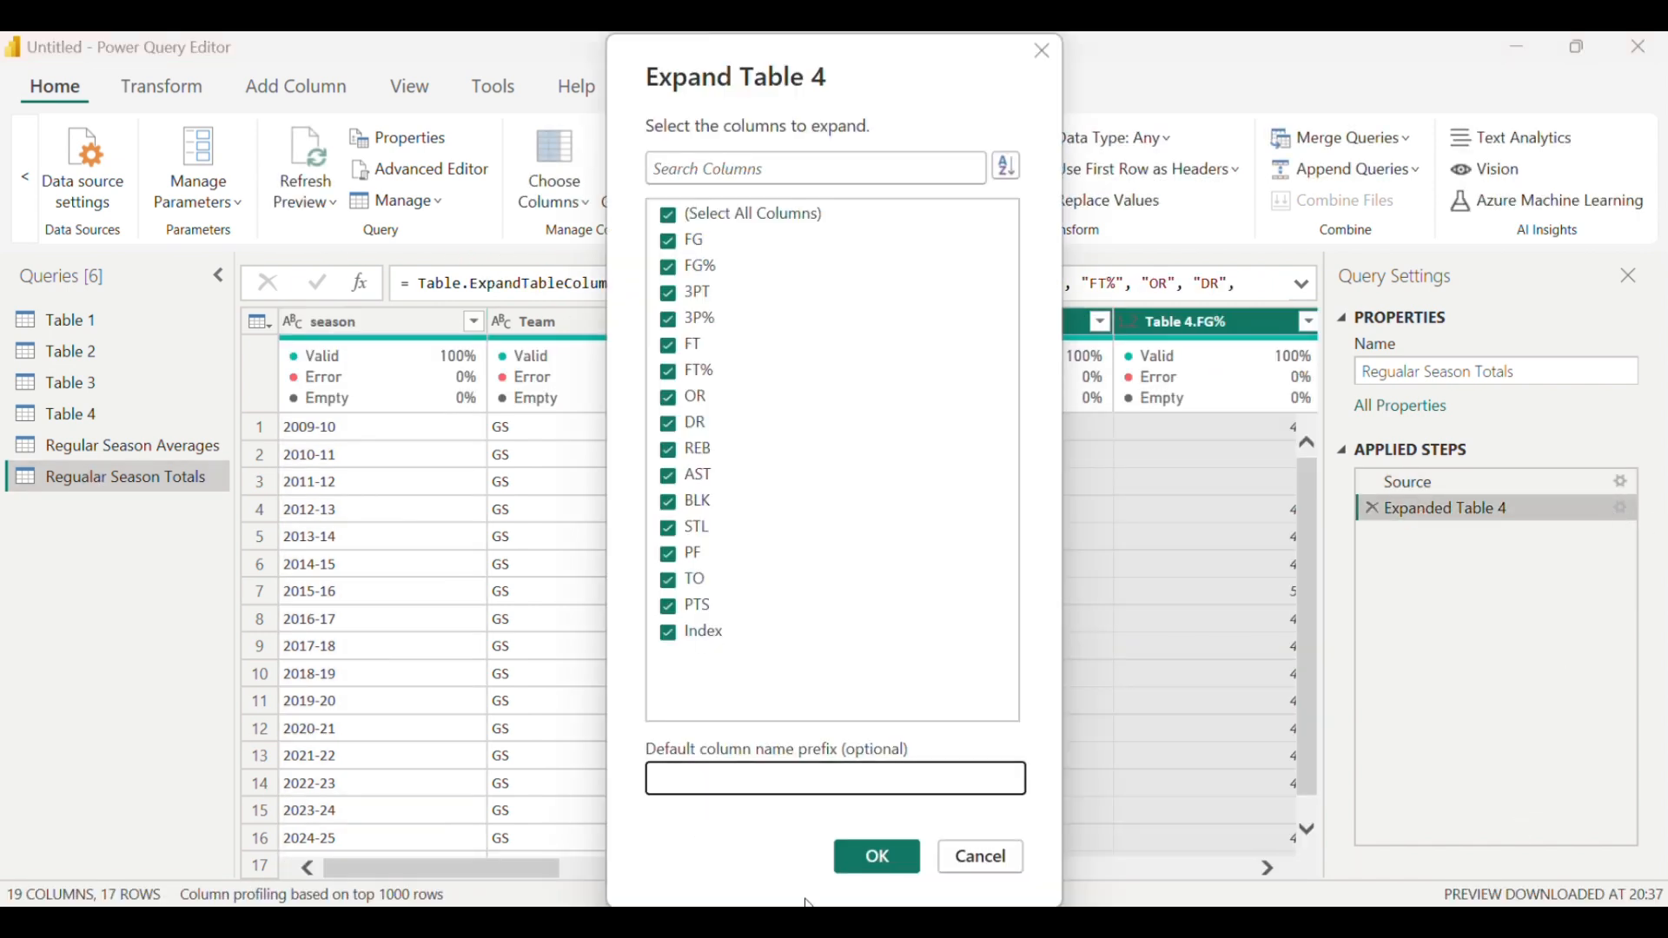
click(870, 856)
drag(483, 869, 1190, 871)
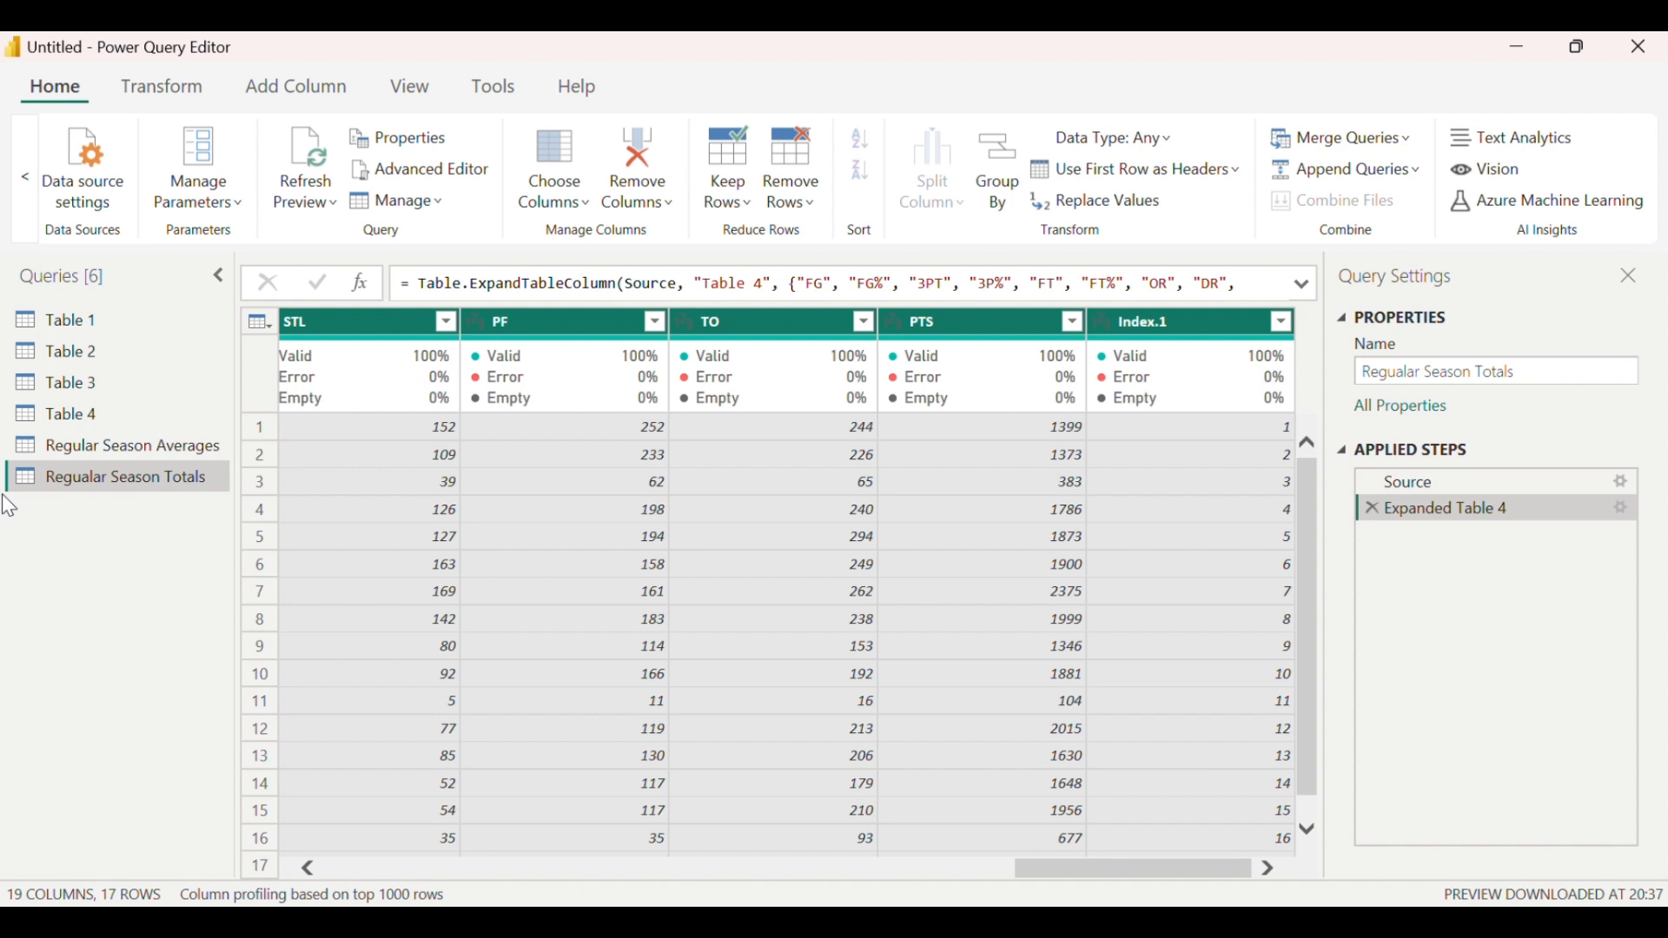
Step: Delete the Regular Season Averages query from the query list
right_click(78, 318)
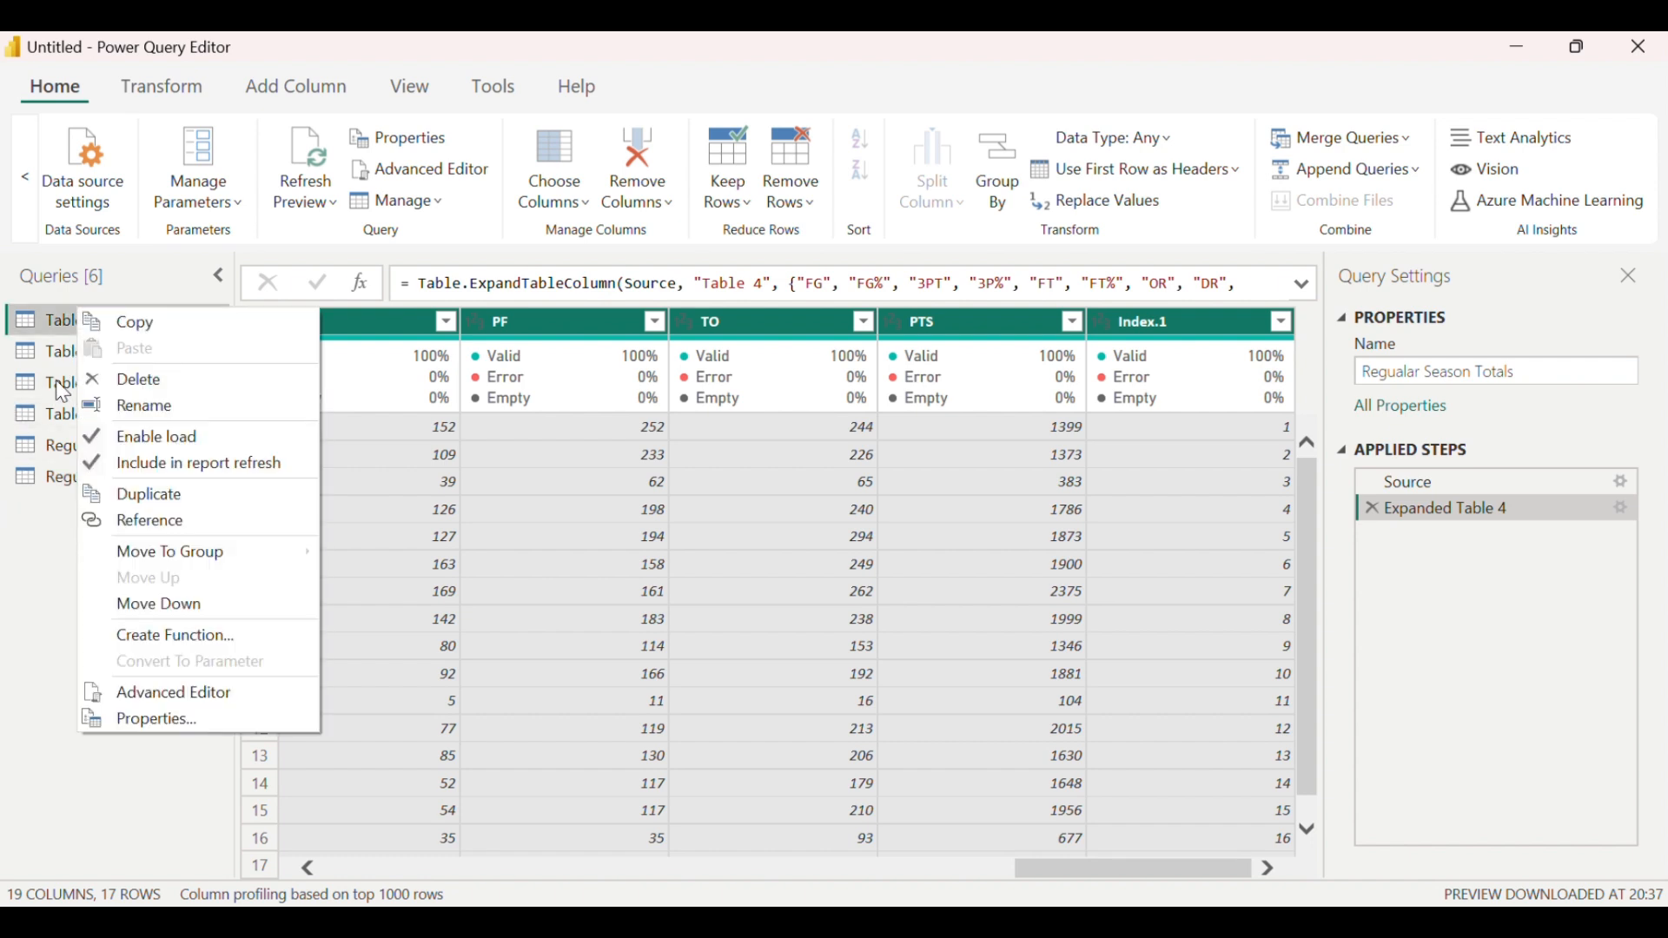
click(54, 452)
right_click(56, 458)
click(130, 516)
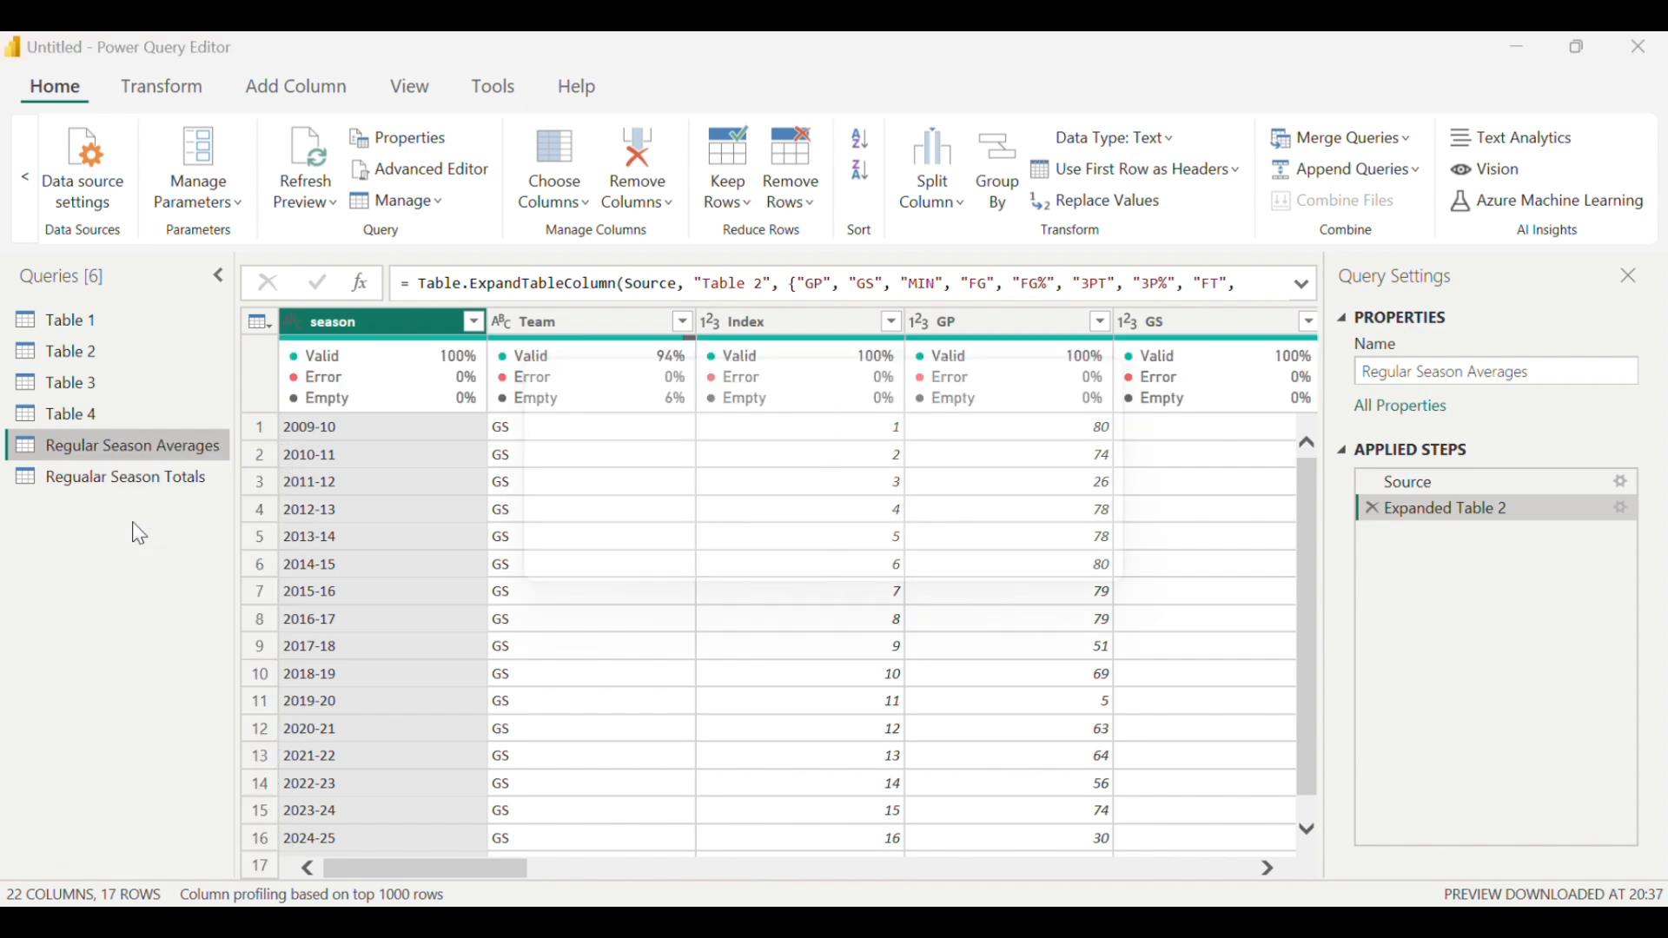
right_click(75, 318)
click(143, 393)
click(942, 608)
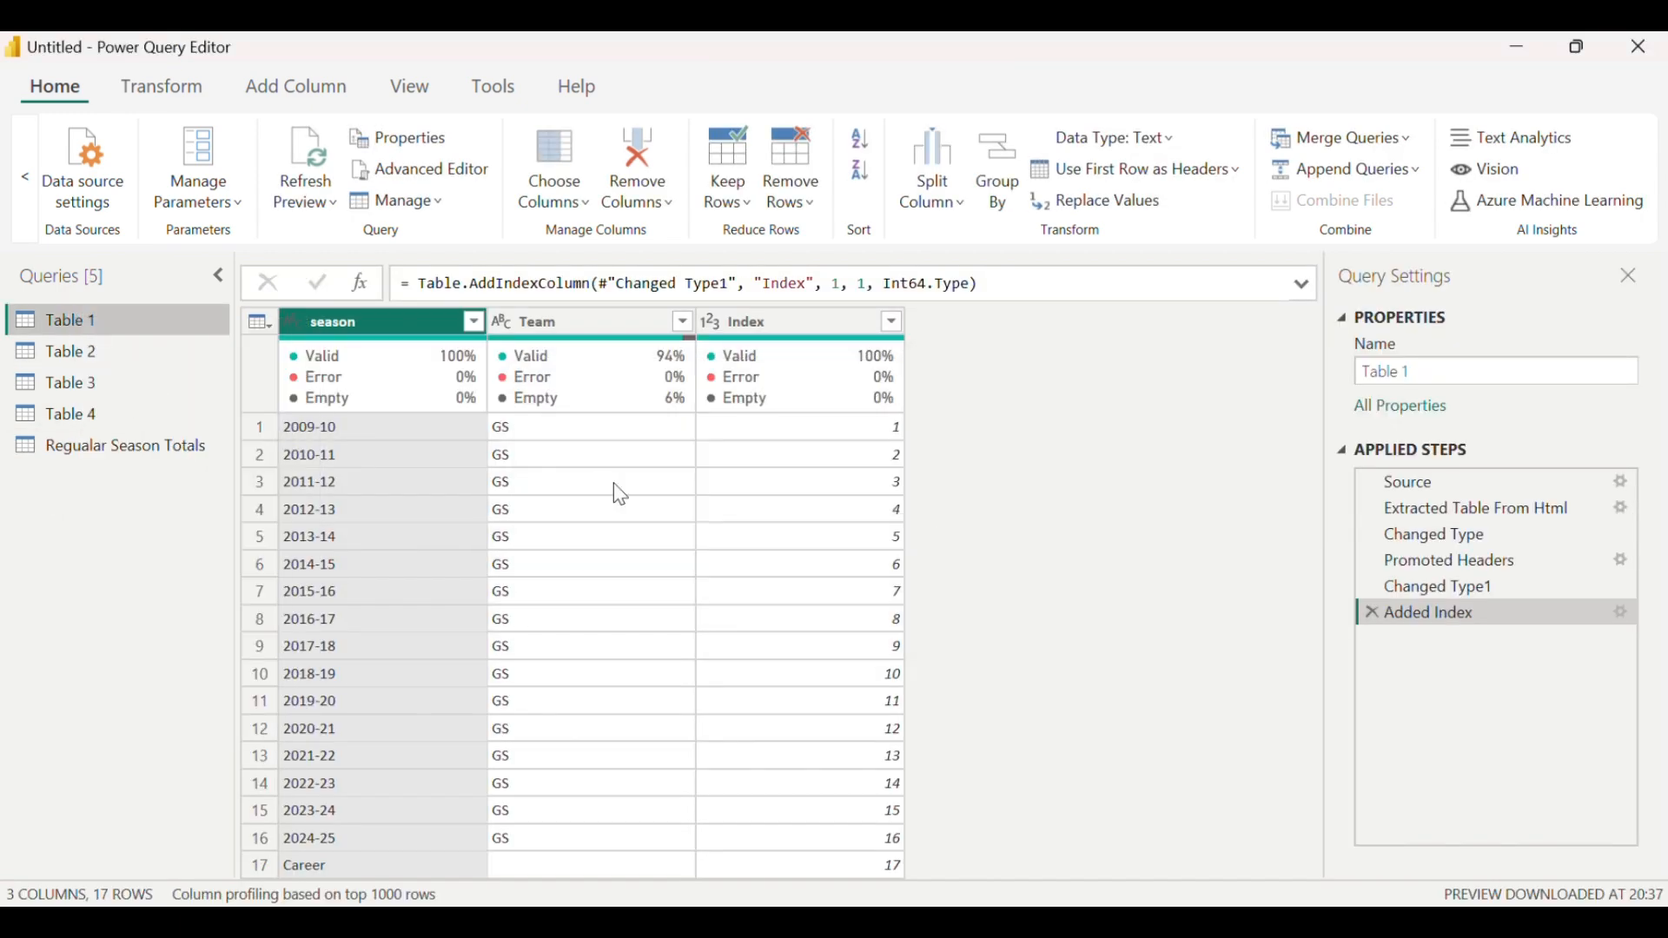
Step: Delete the Table 1 and Table 2 queries from the query list
right_click(67, 324)
click(130, 398)
click(936, 530)
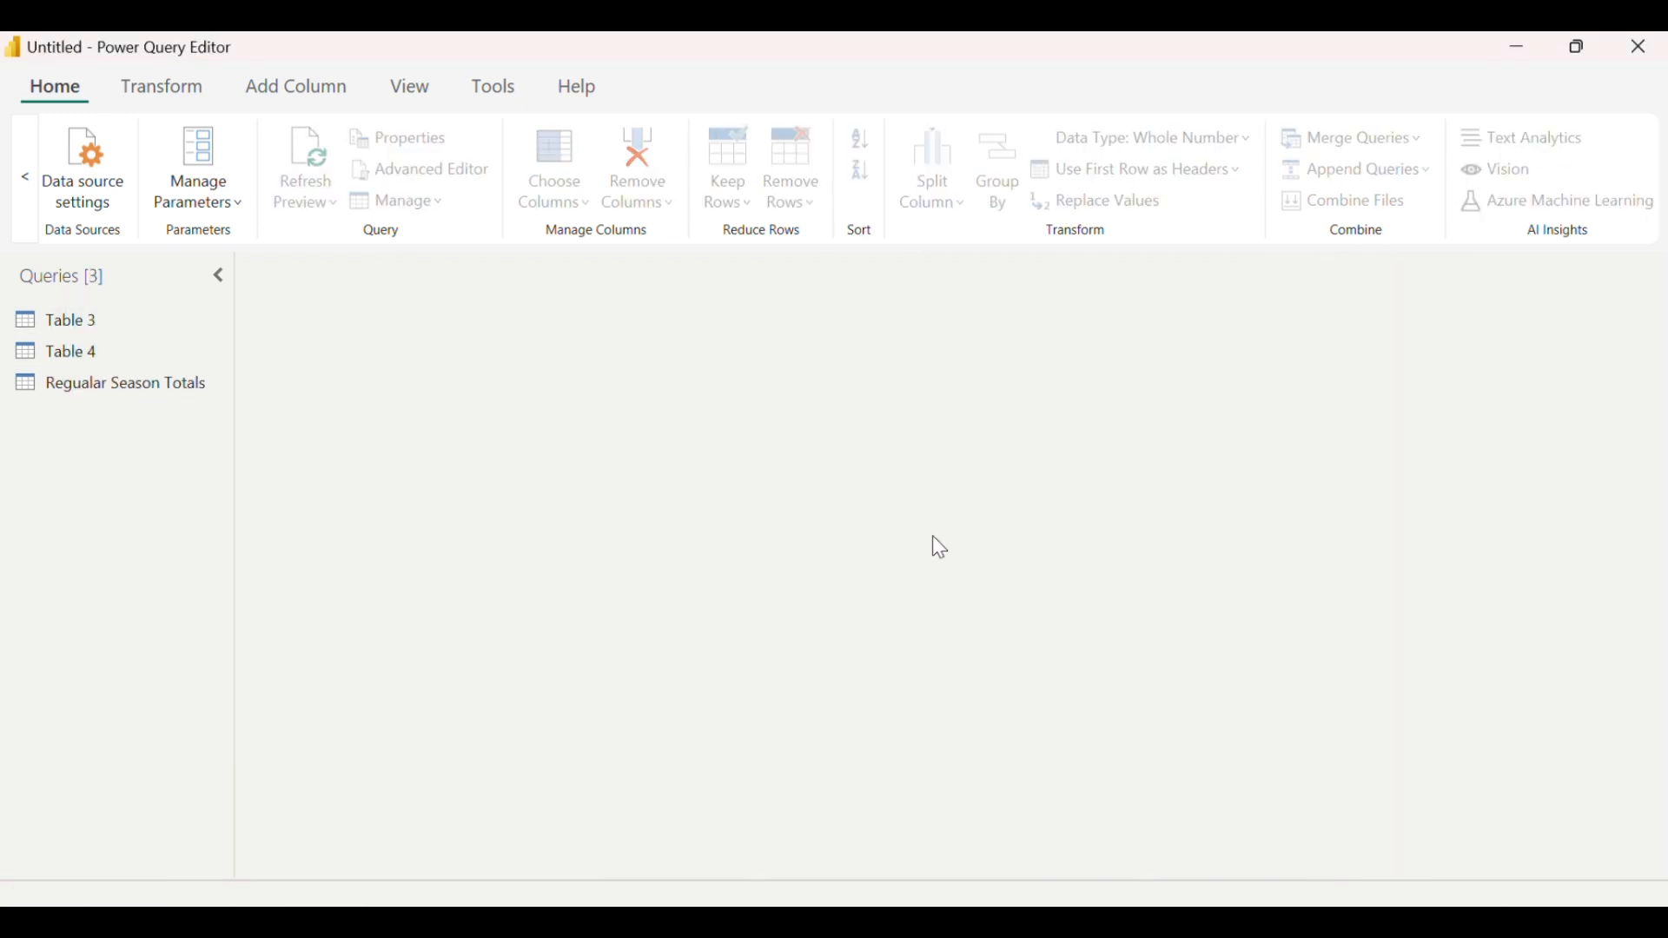
Step: Apply the query changes to the model and close the Power Query Editor
click(200, 379)
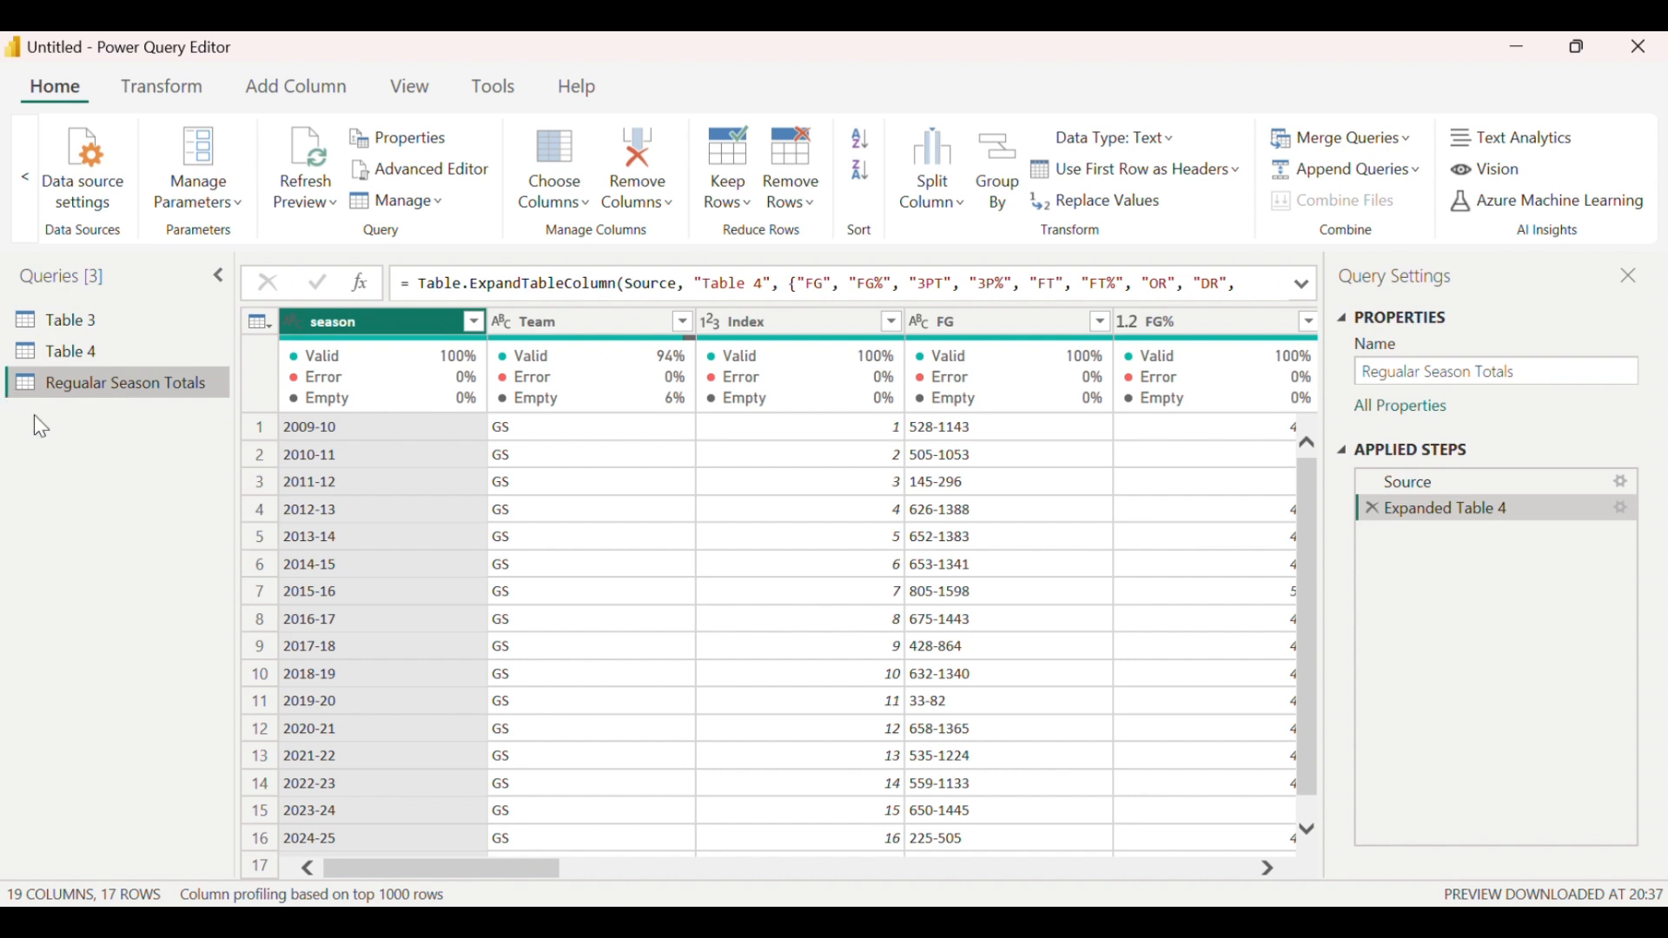
click(24, 184)
click(52, 201)
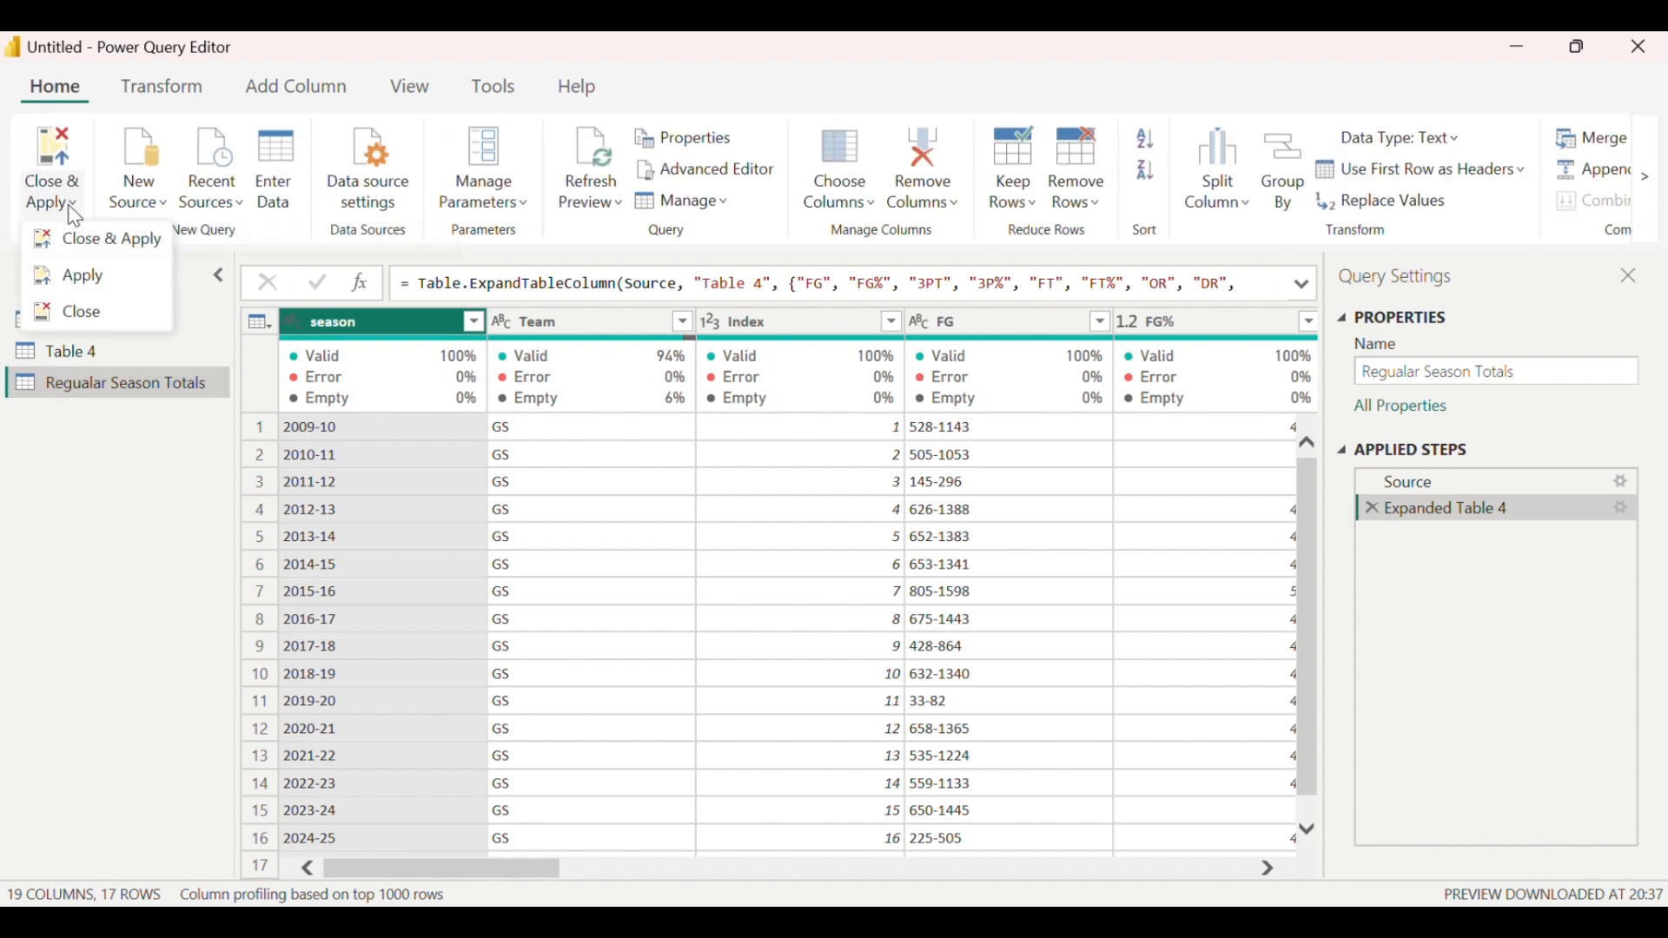
click(73, 251)
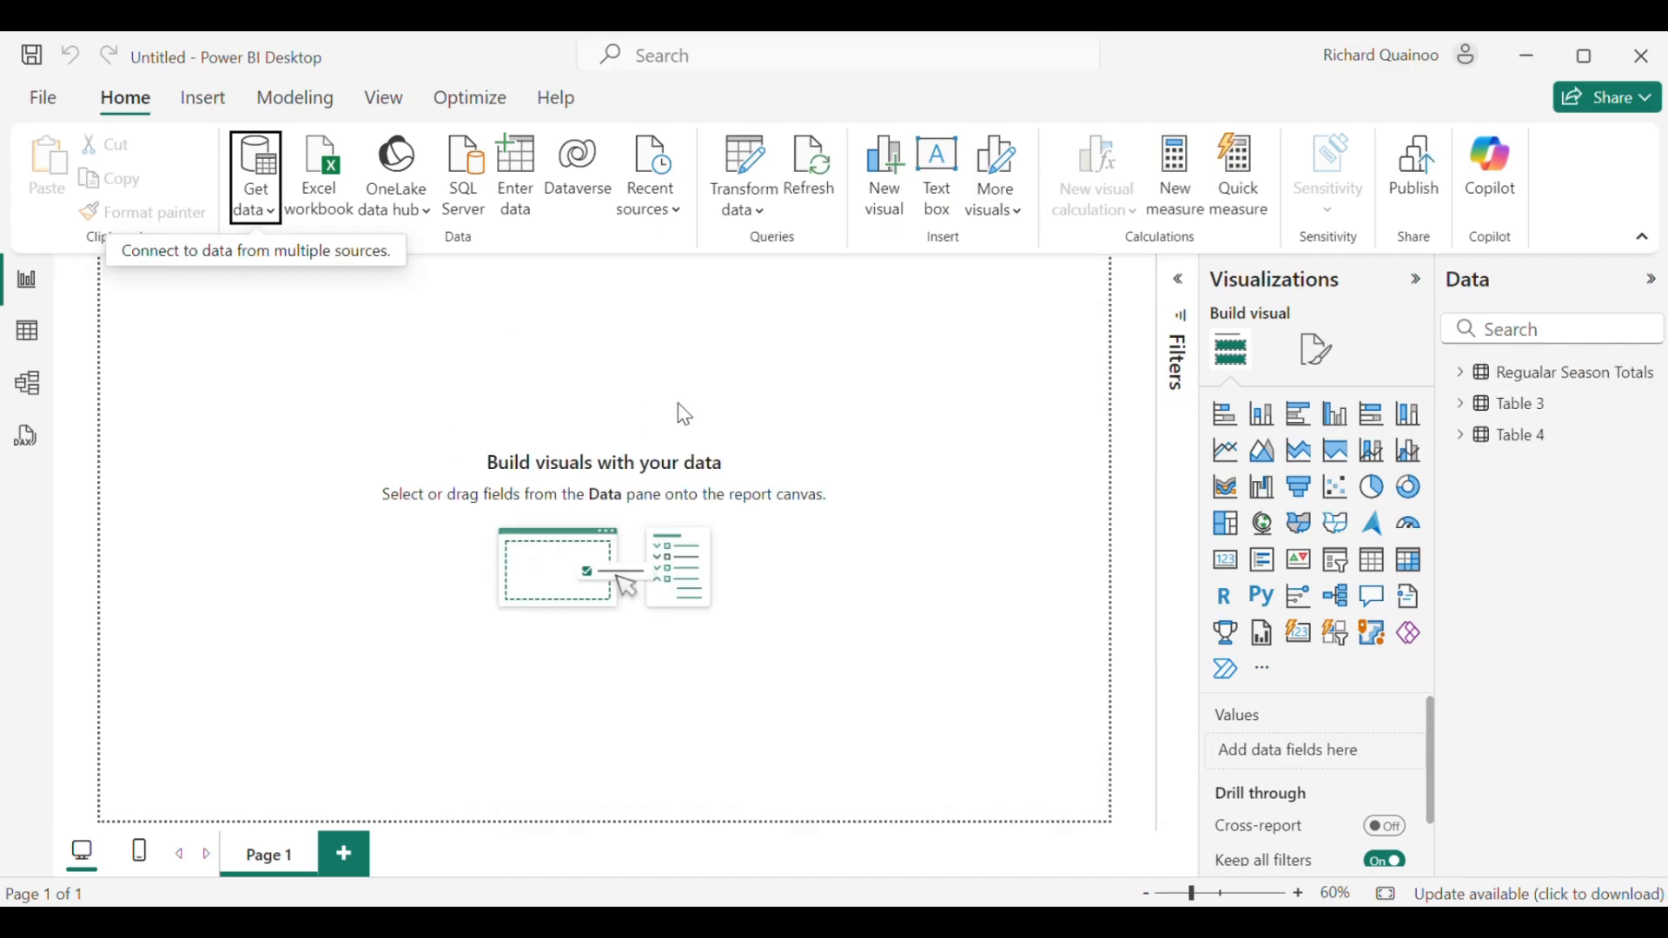
Step: Hide Table 3 and Table 4 in the report's data list, leaving only Regualar Season Totals
right_click(1502, 405)
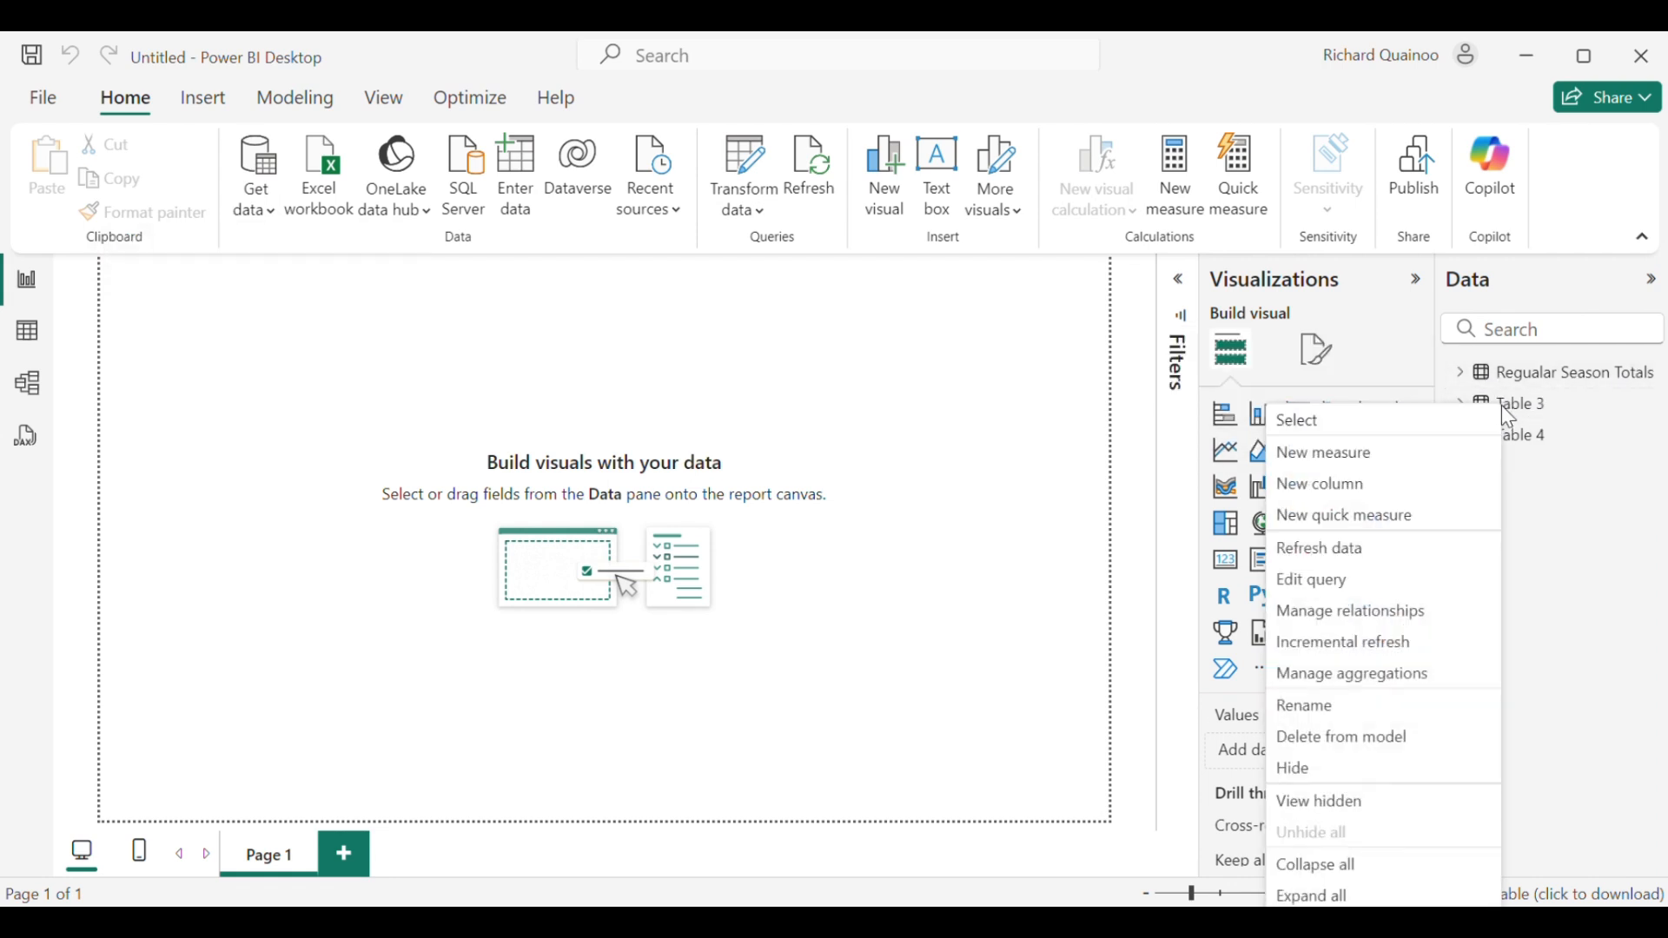
click(1325, 780)
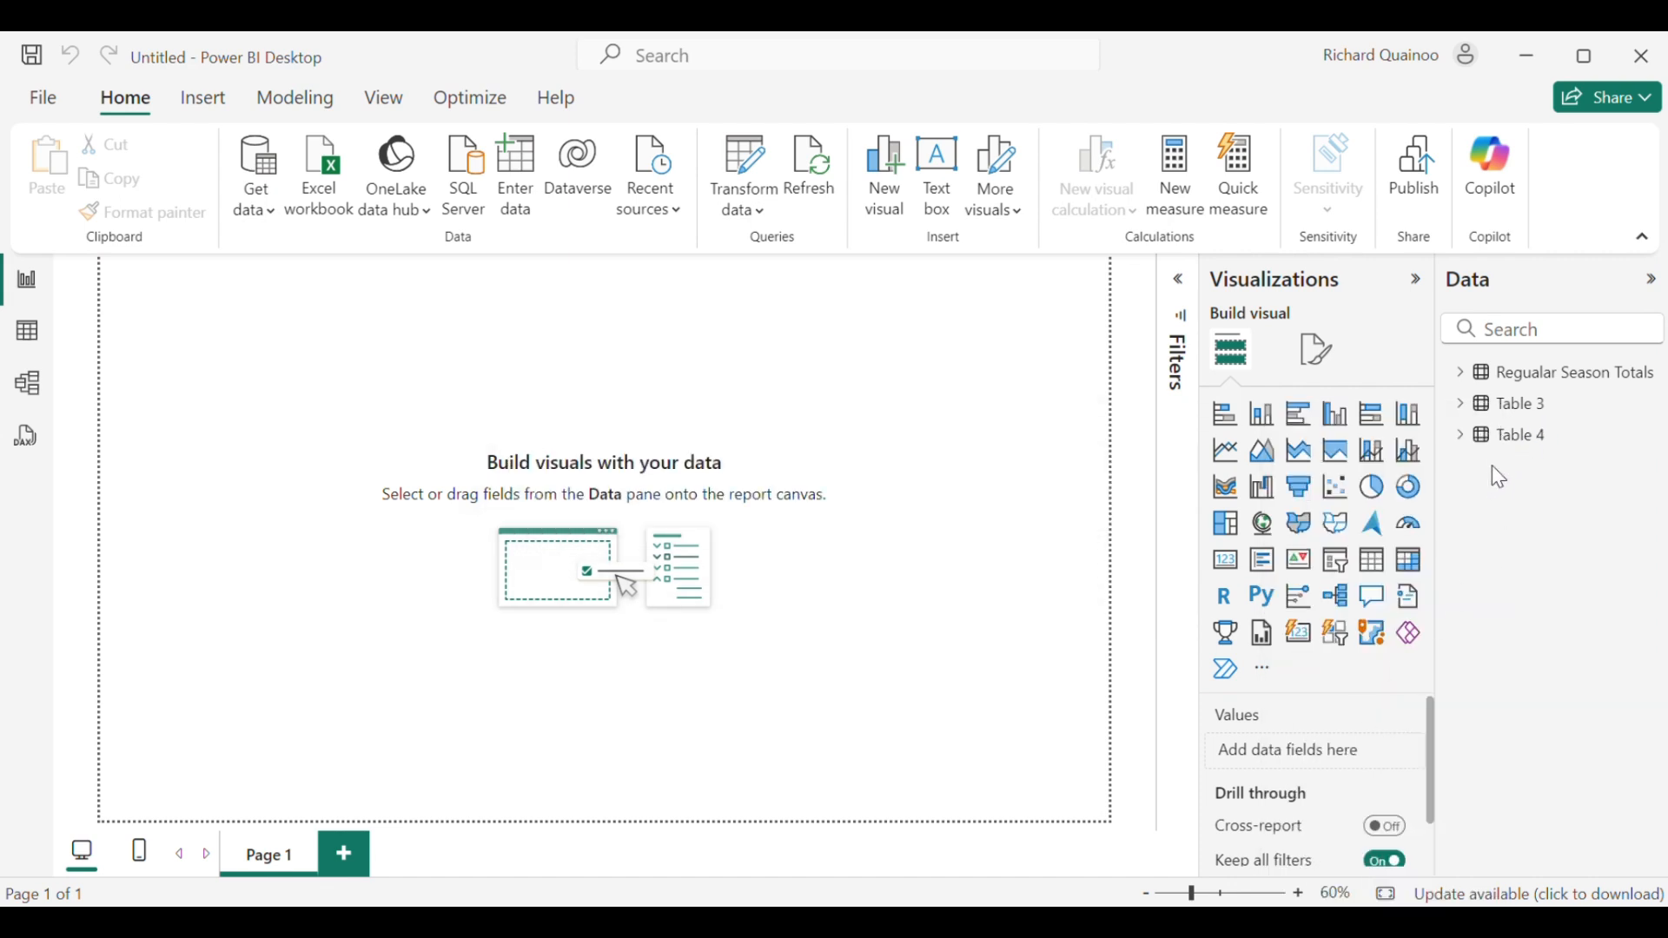
right_click(1499, 404)
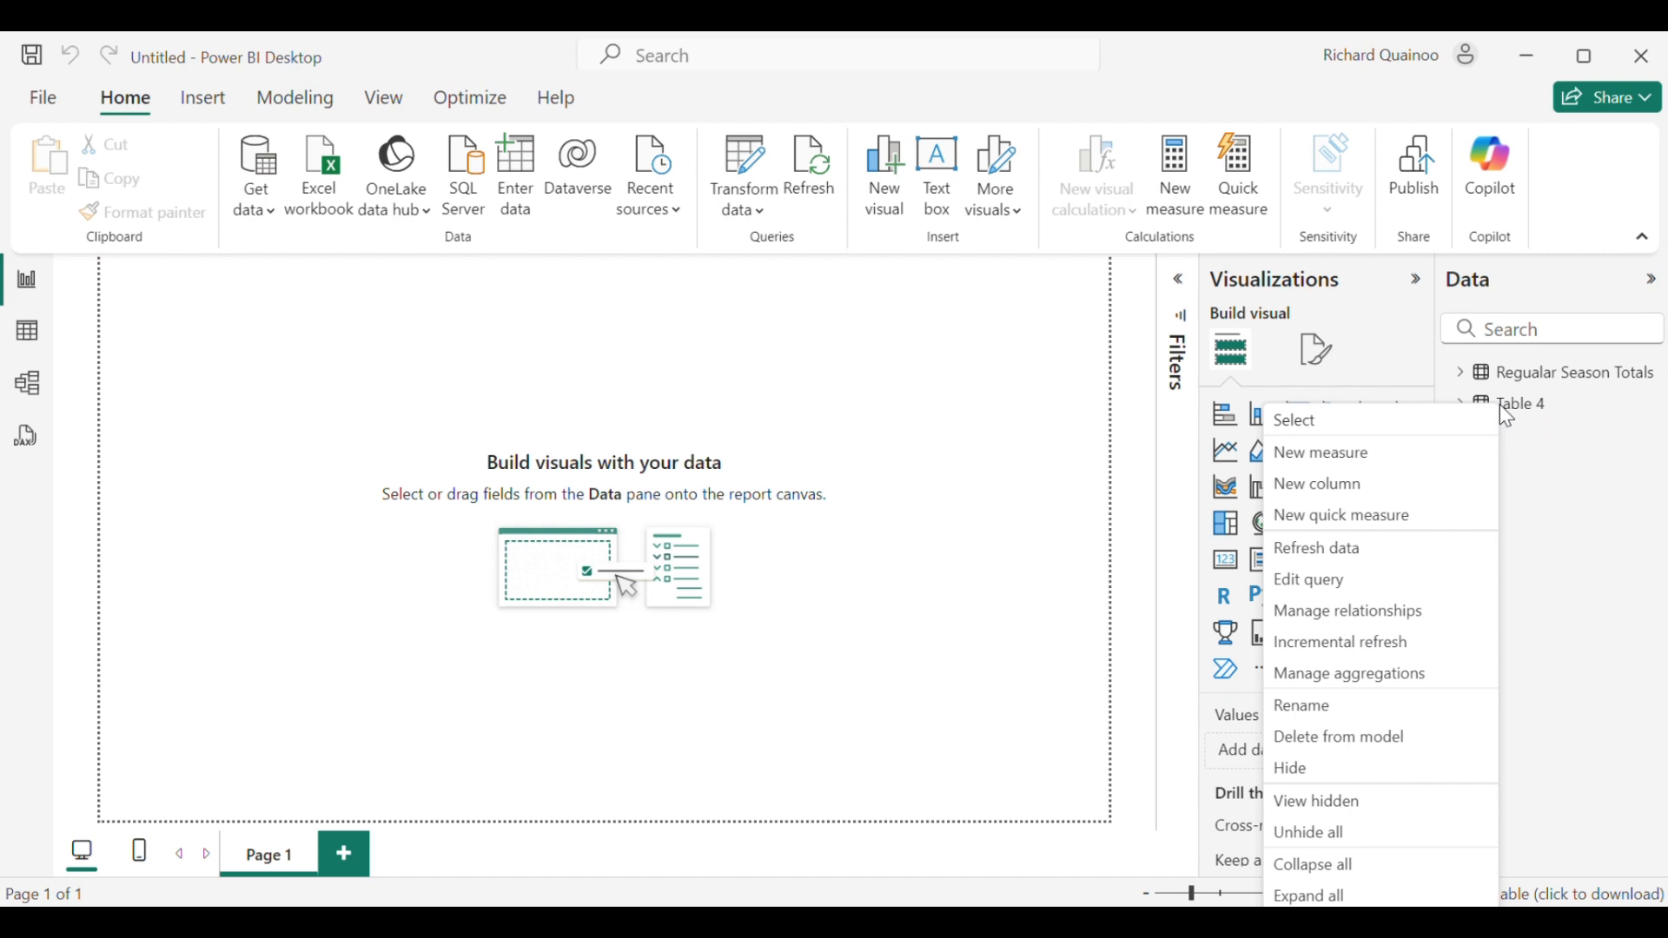
click(1330, 782)
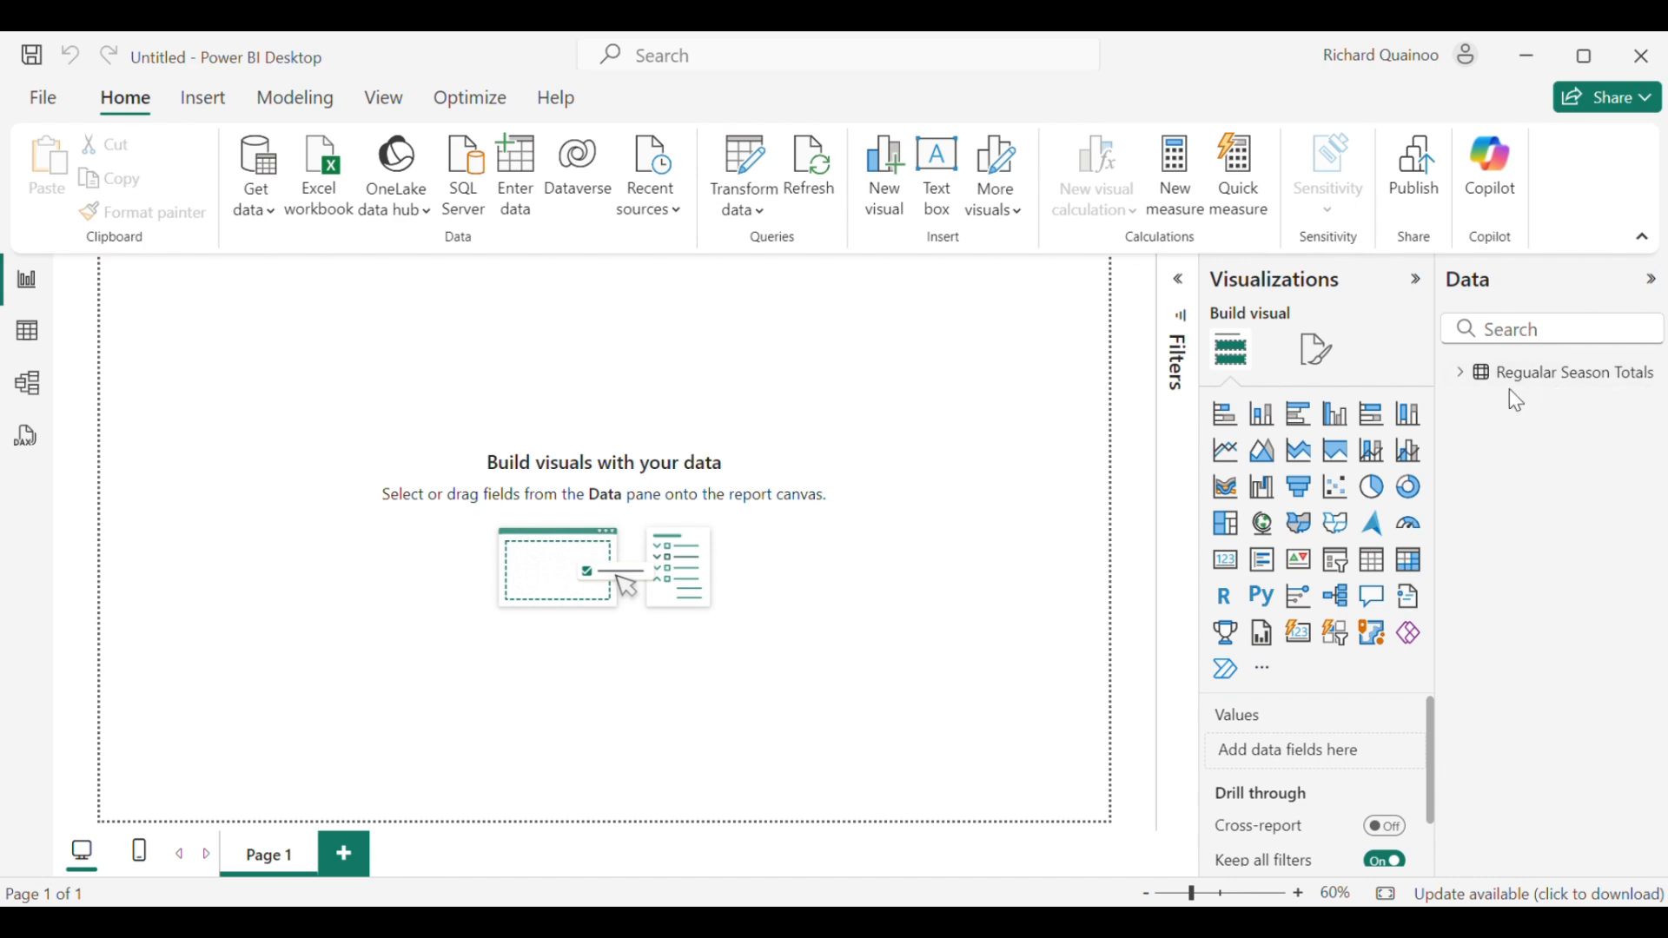
click(1459, 380)
click(1459, 380)
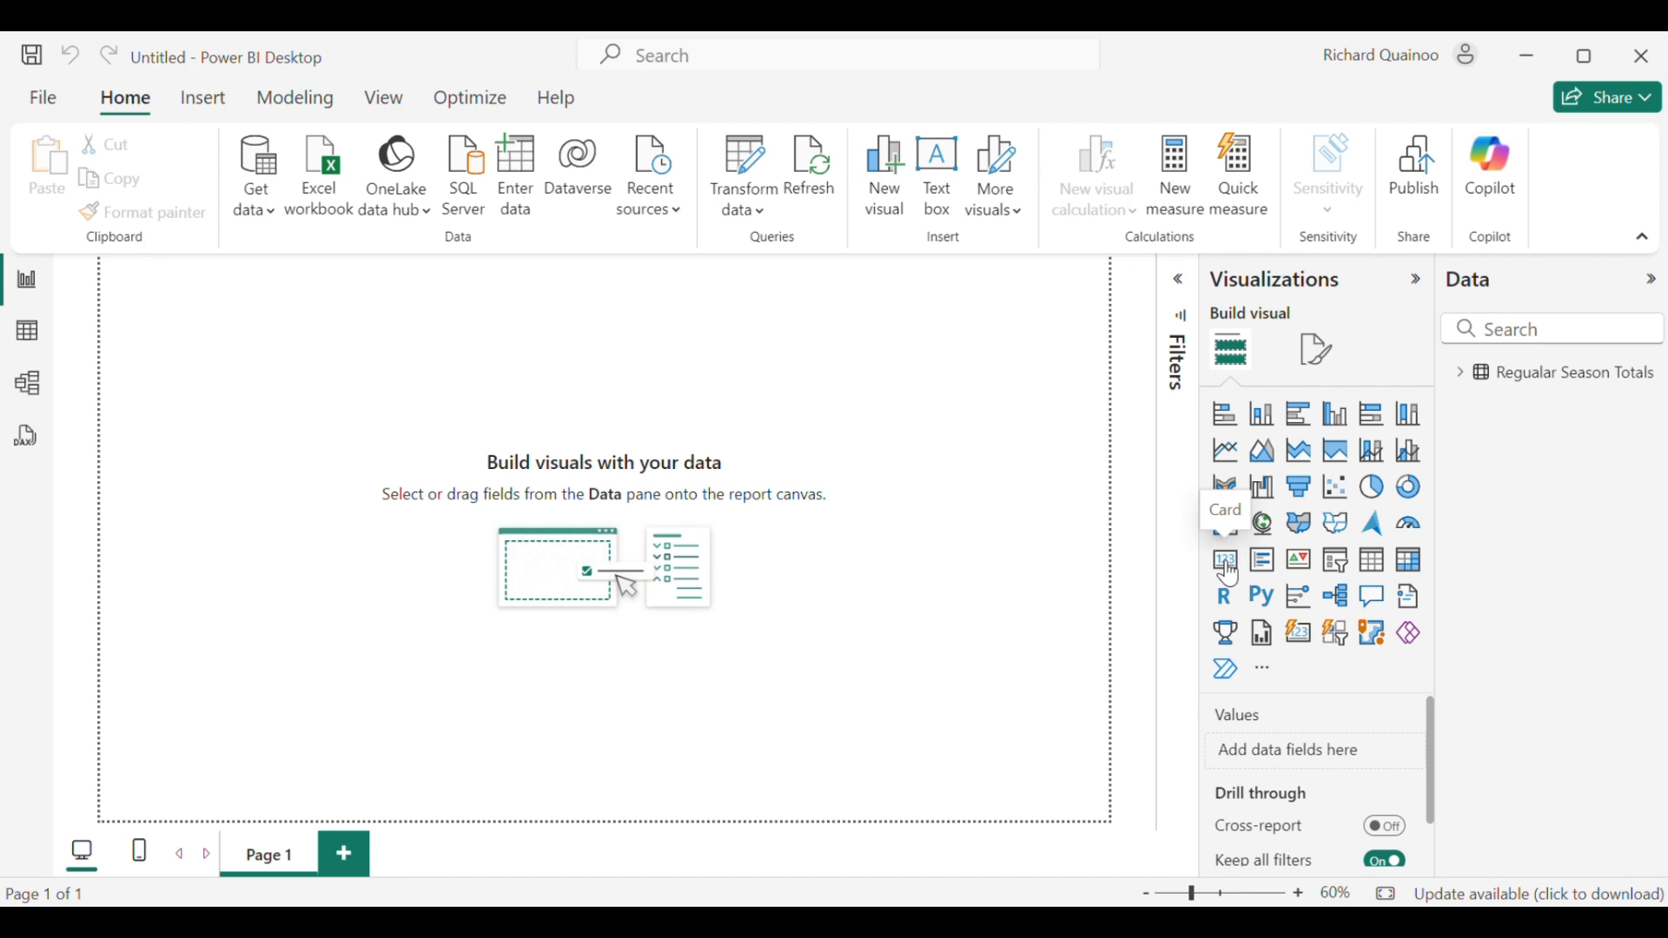
Step: Add a card visual in the upper middle of the report page showing the sum of PTS
click(1229, 571)
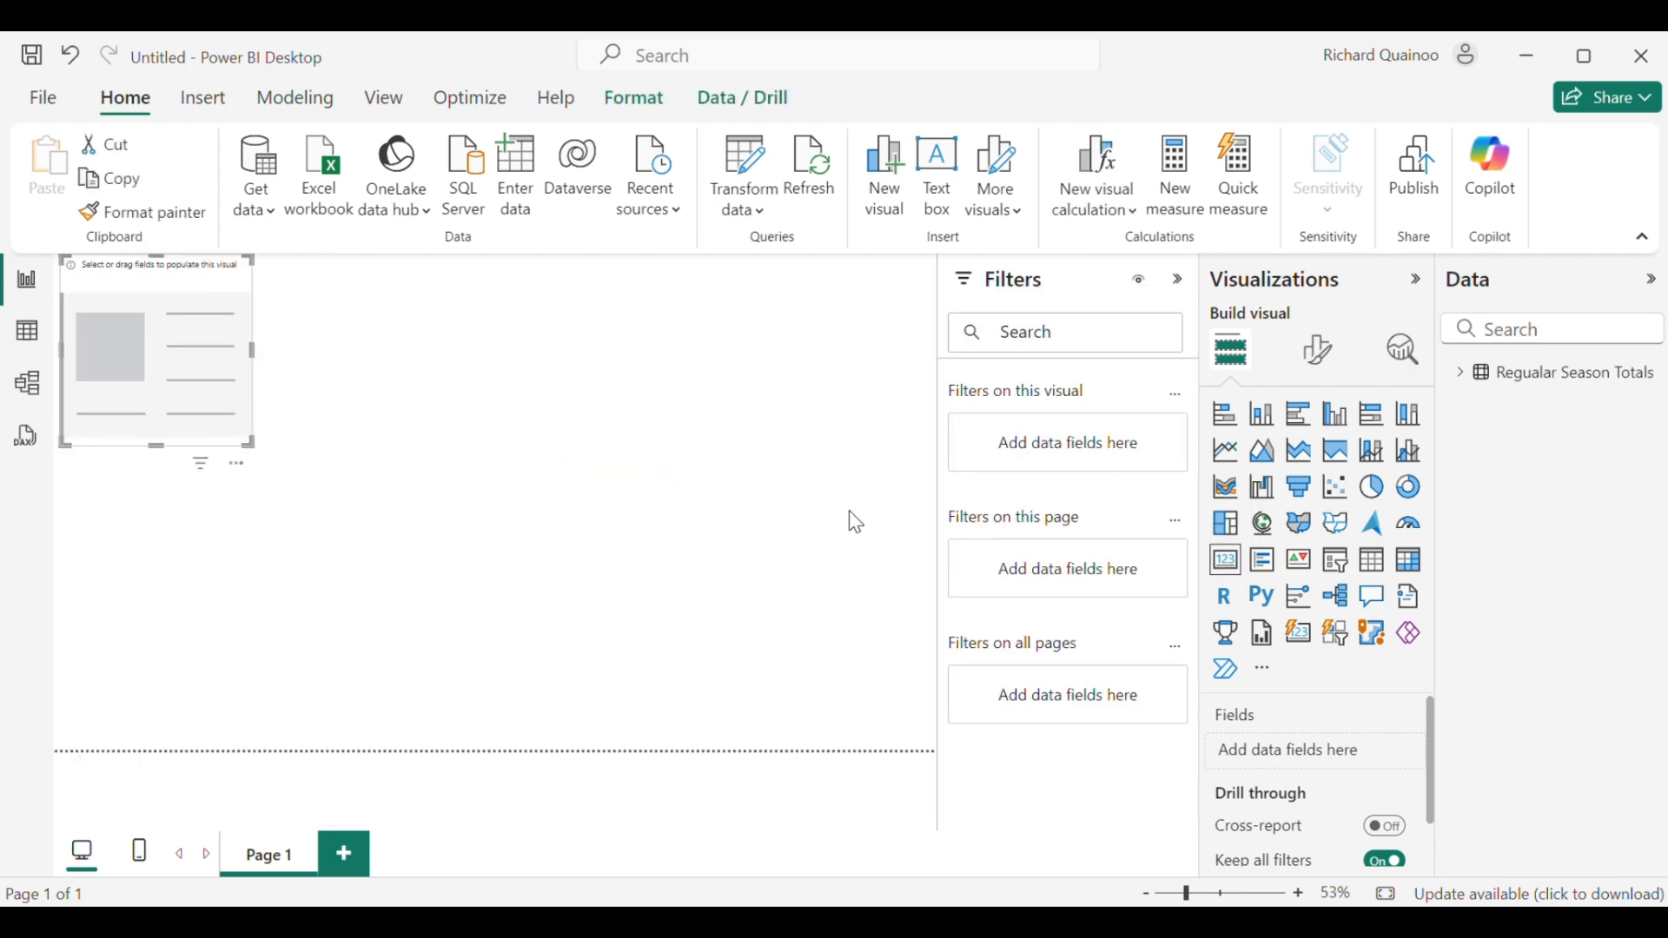
drag(242, 373, 511, 372)
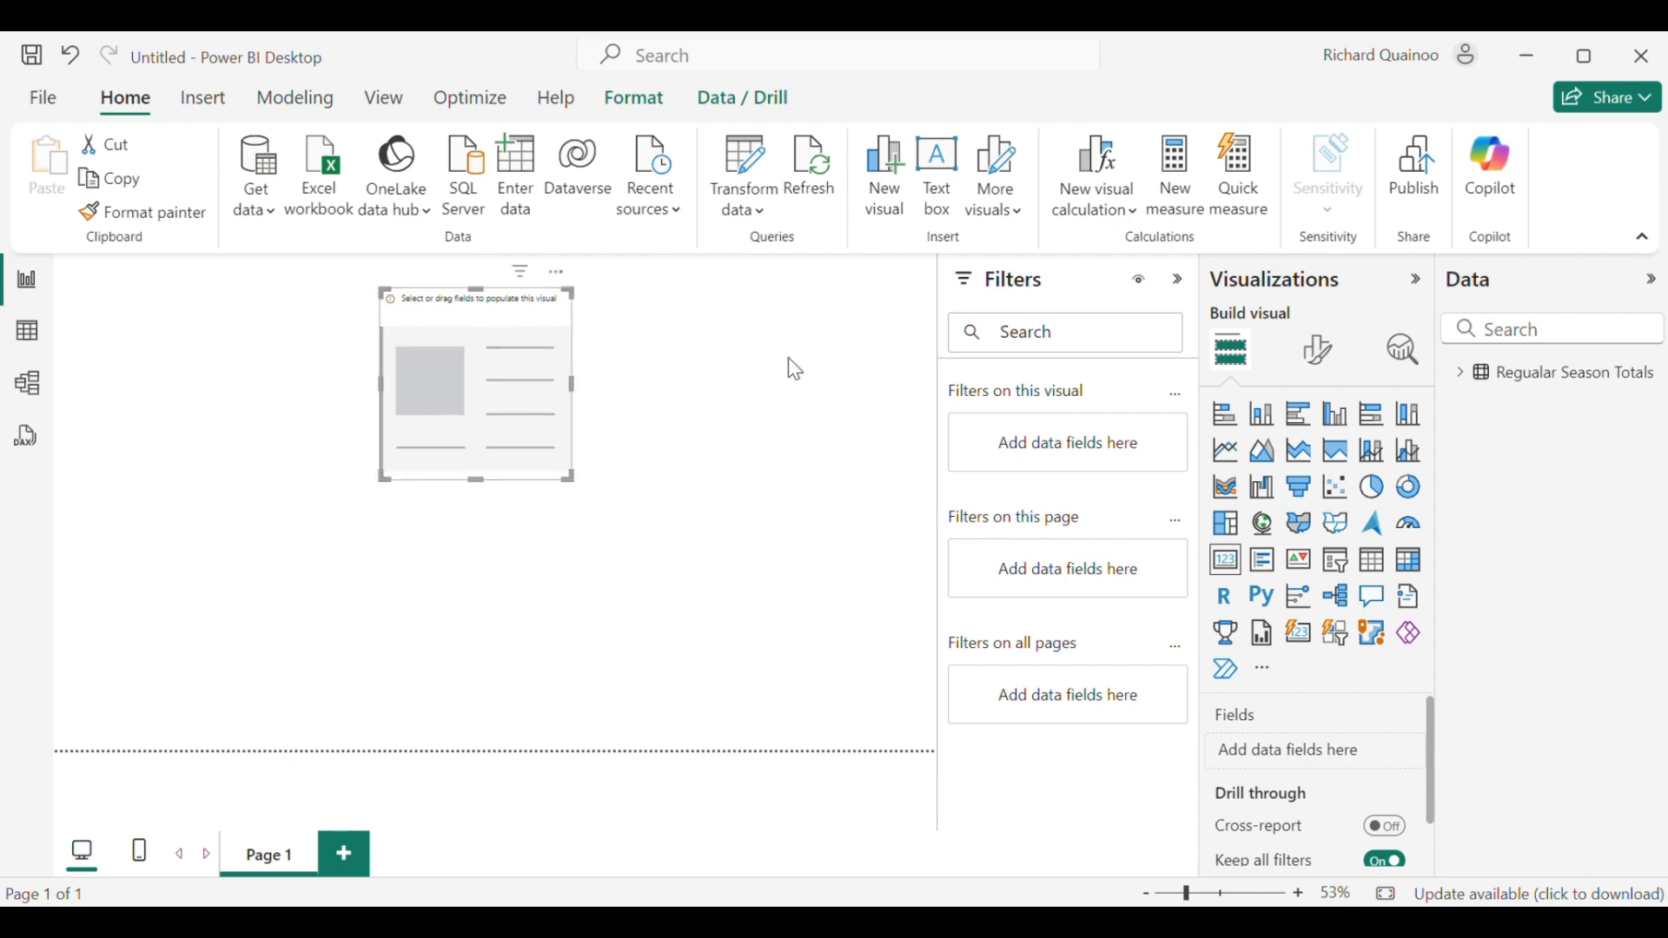
click(1462, 374)
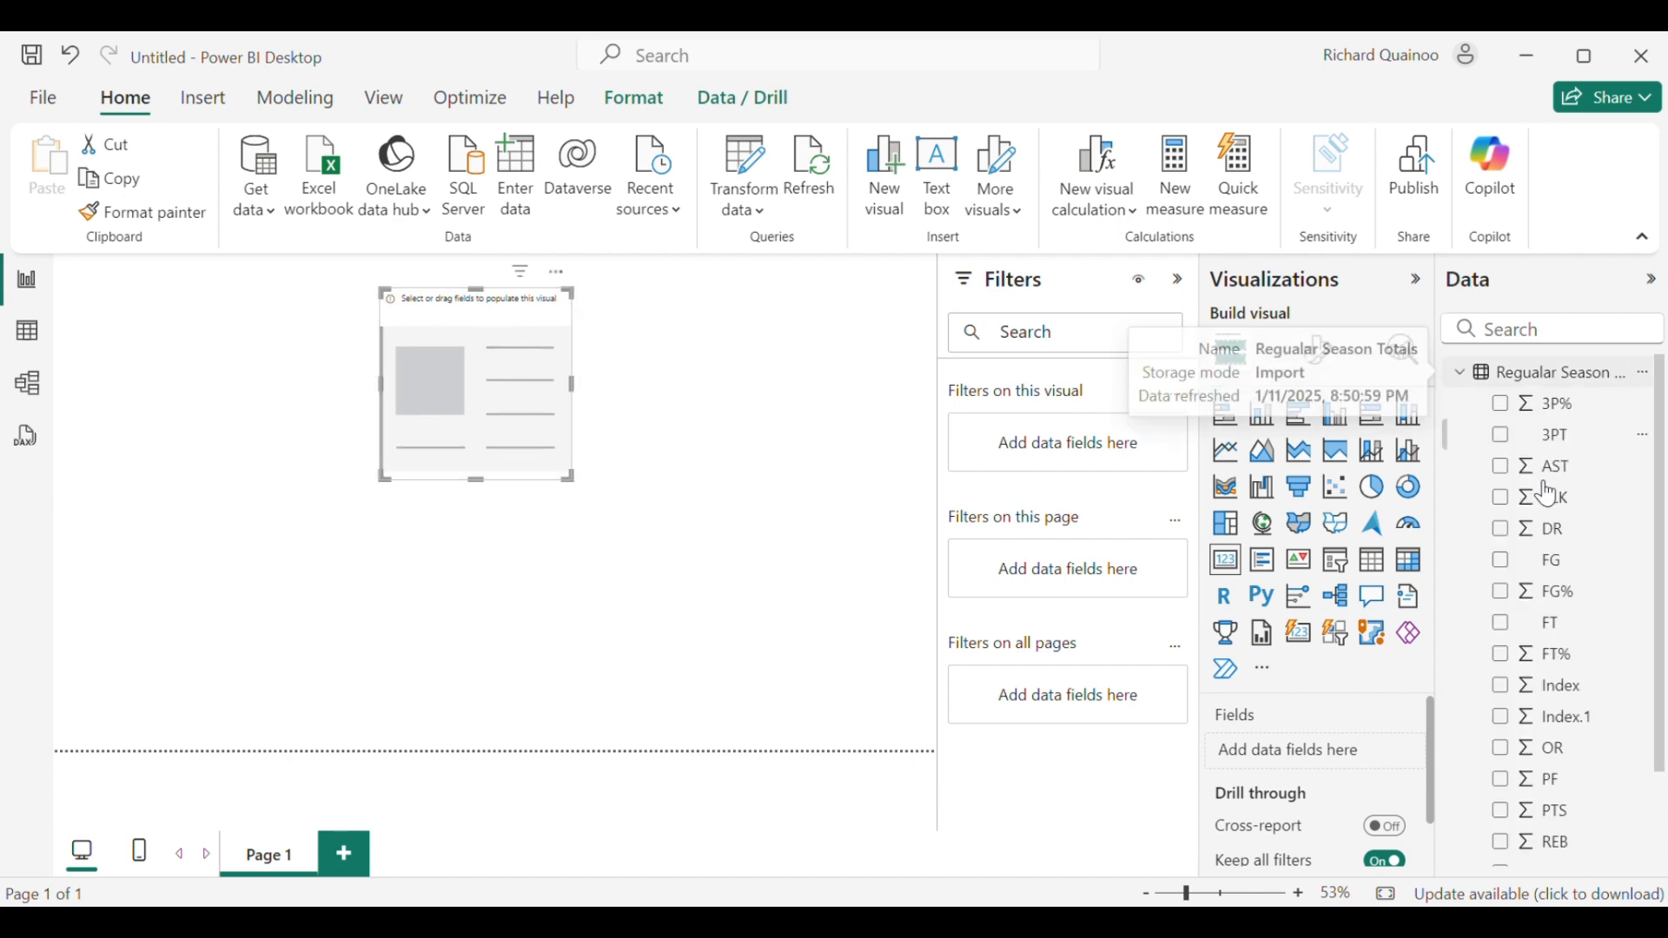
click(1502, 815)
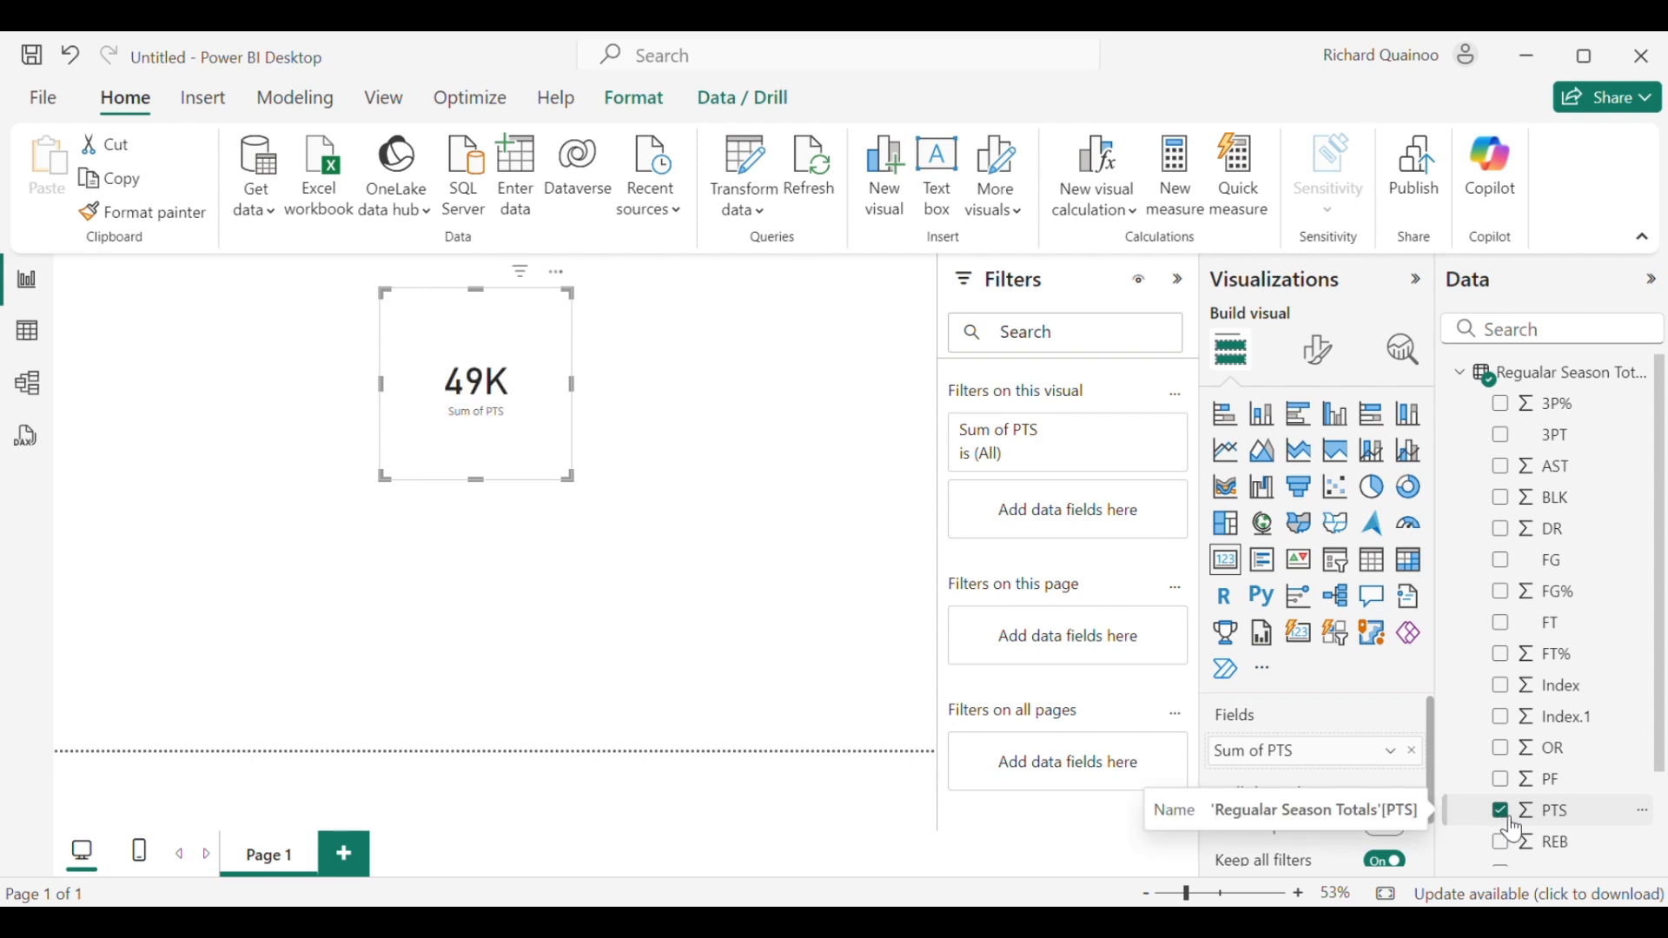
Step: Shrink the PTS card and set its callout value display units to None
drag(570, 292, 548, 362)
click(1319, 350)
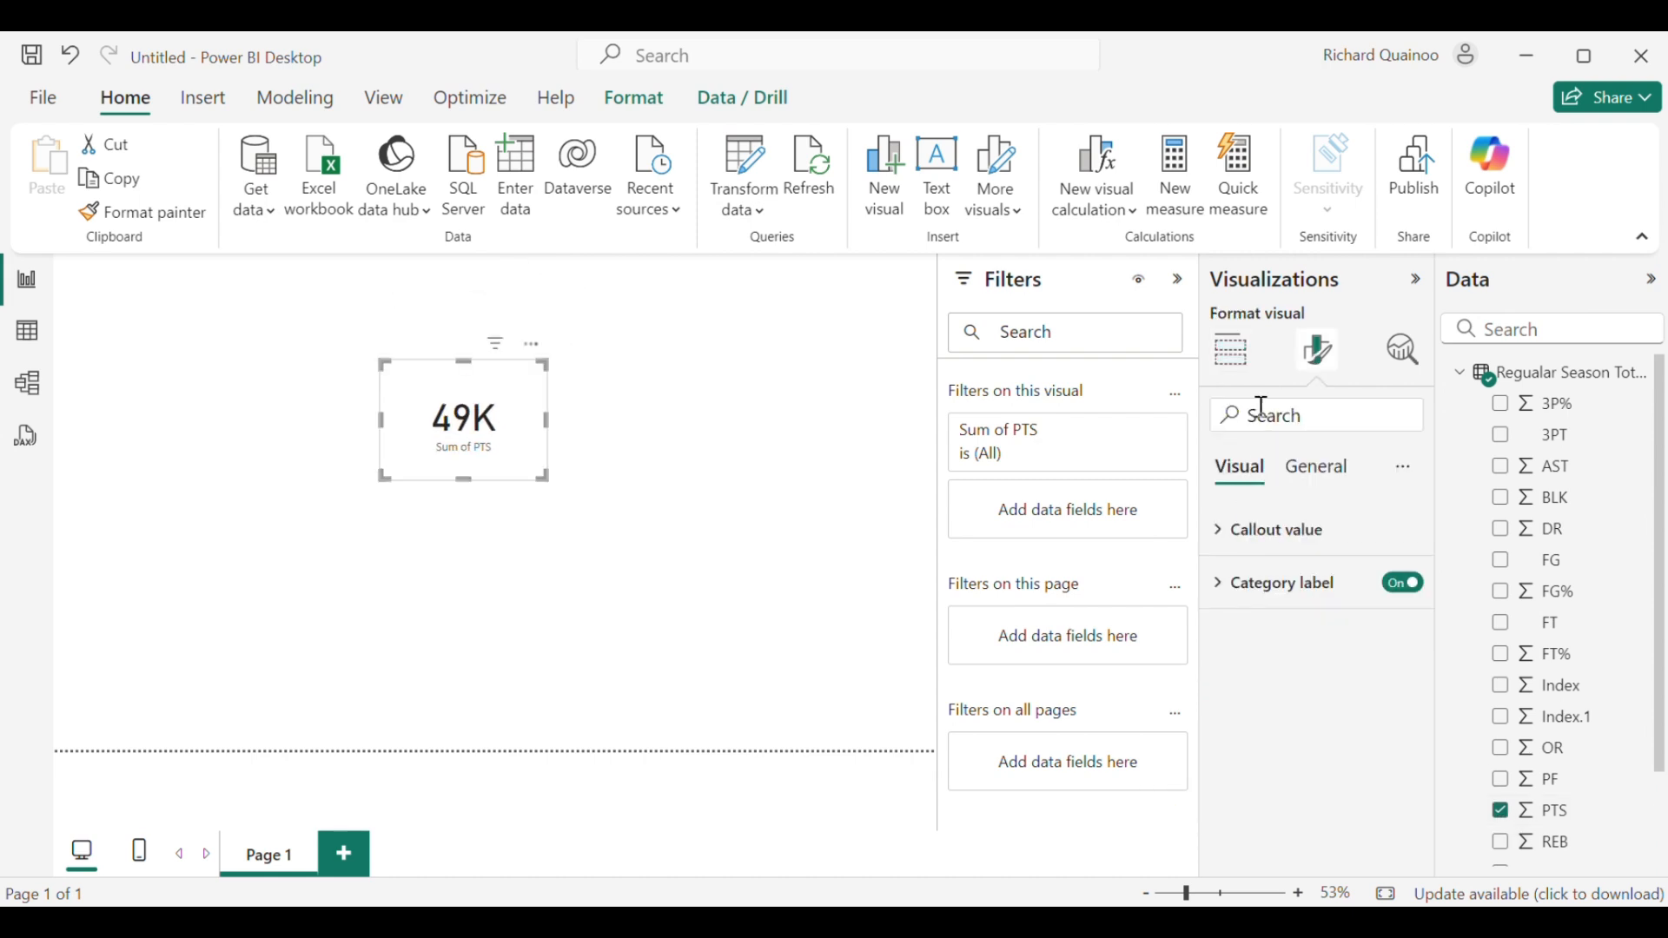
click(1239, 536)
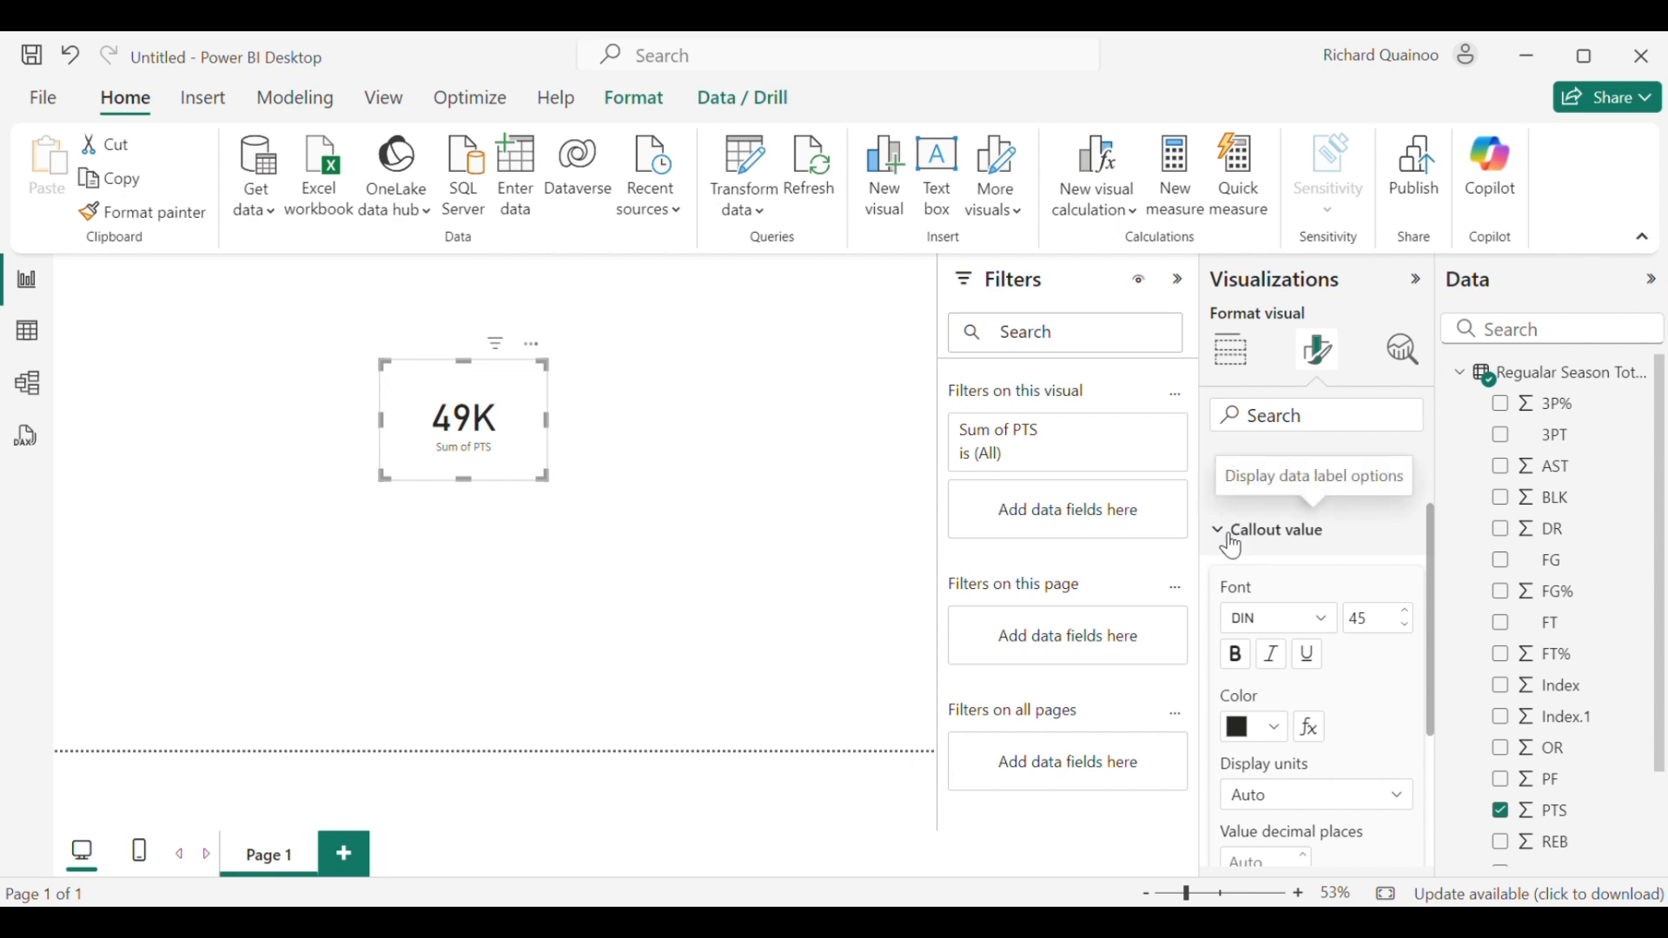
click(1266, 796)
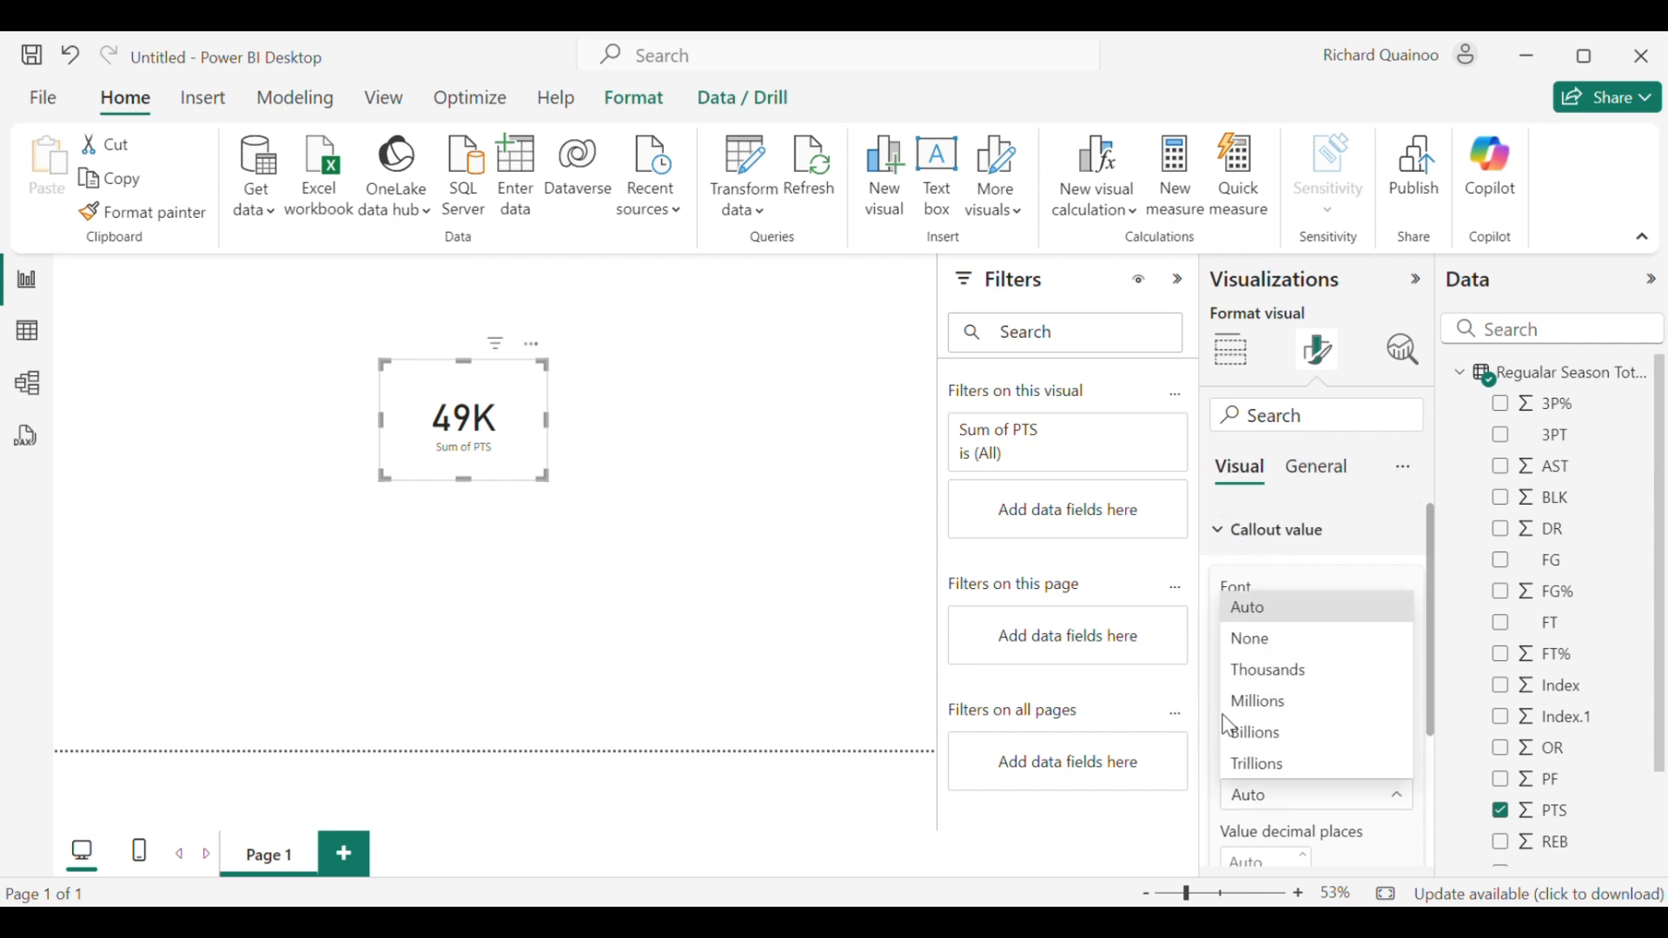
click(1246, 640)
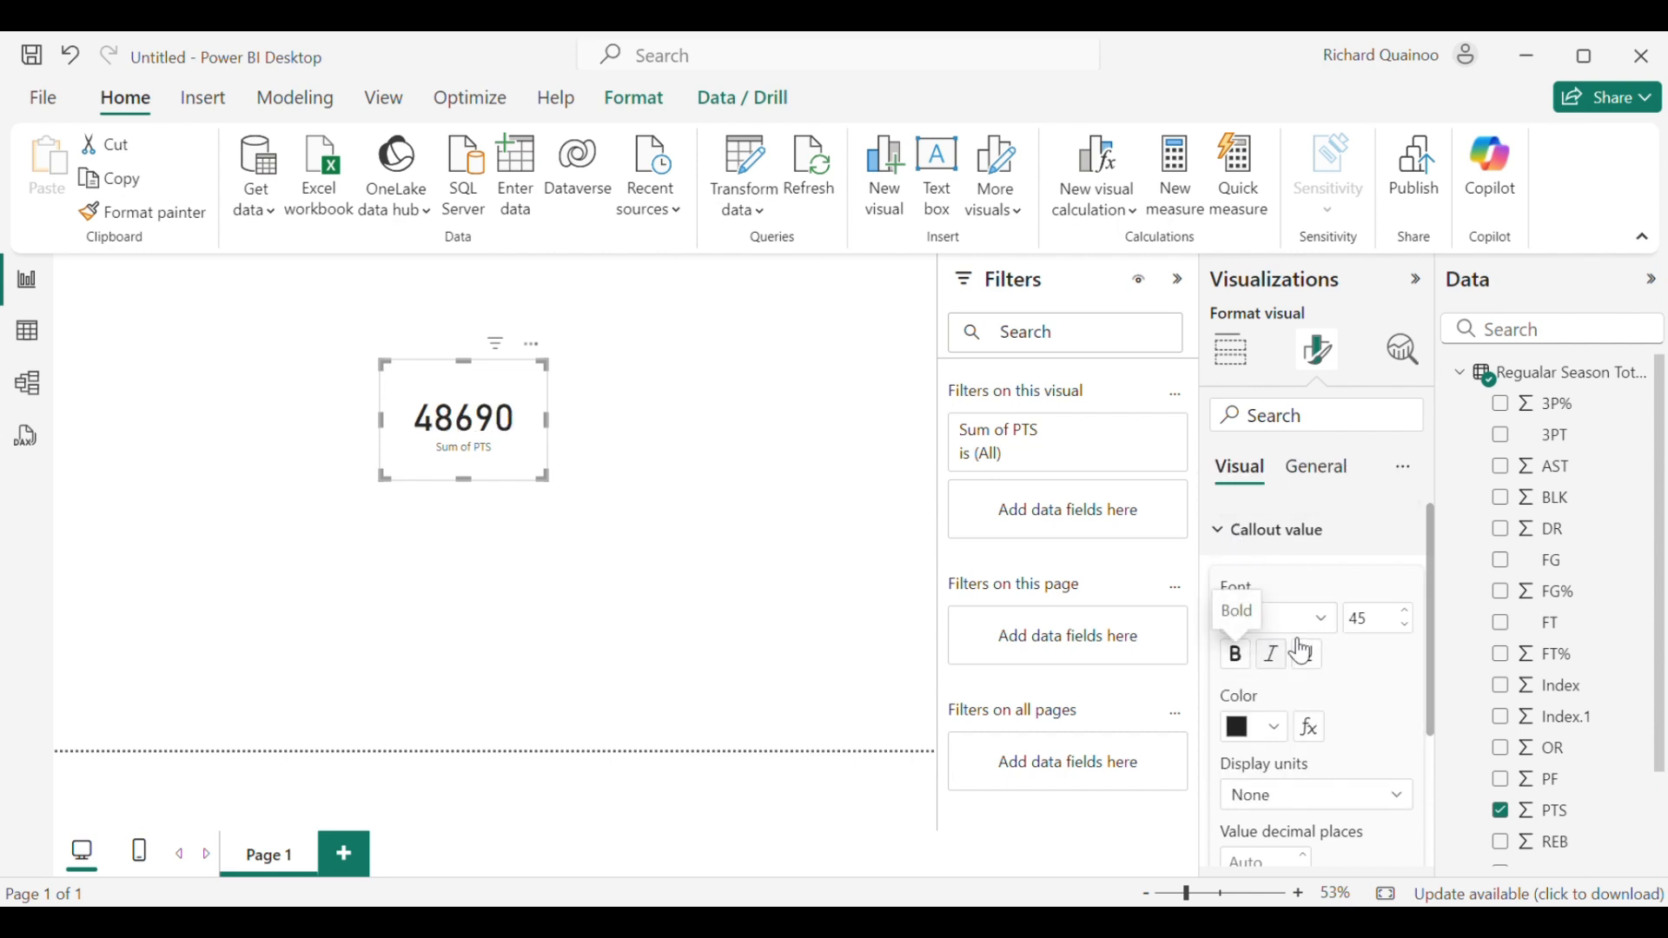
Step: Format the PTS column with a comma as thousands separator
click(1555, 832)
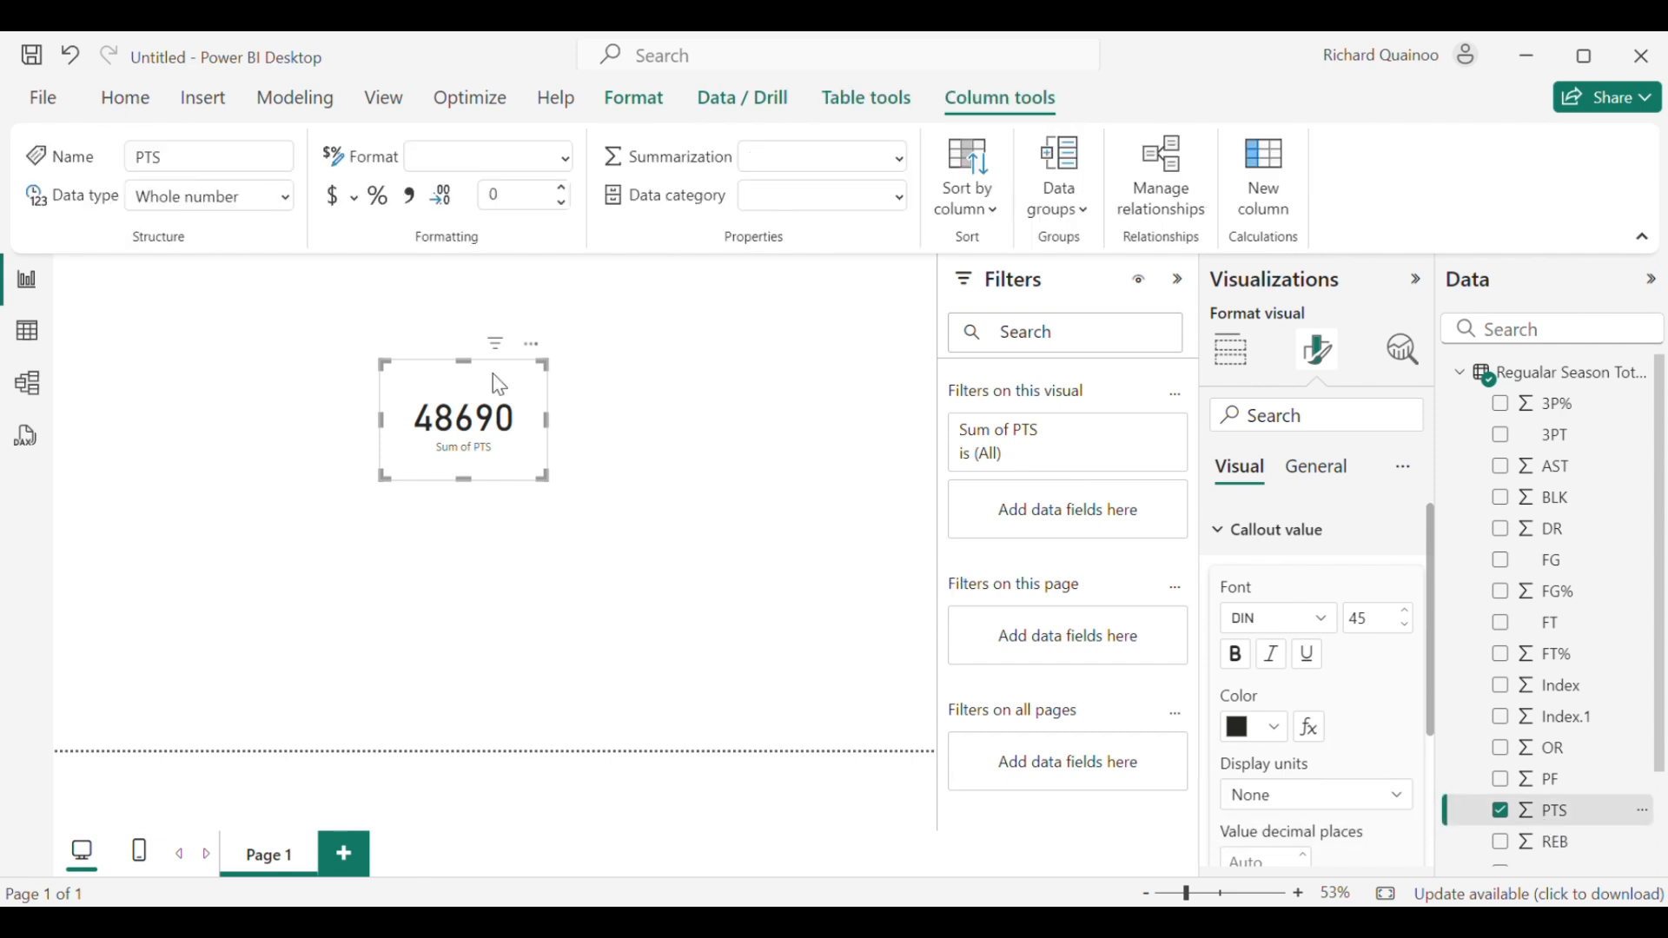
click(412, 205)
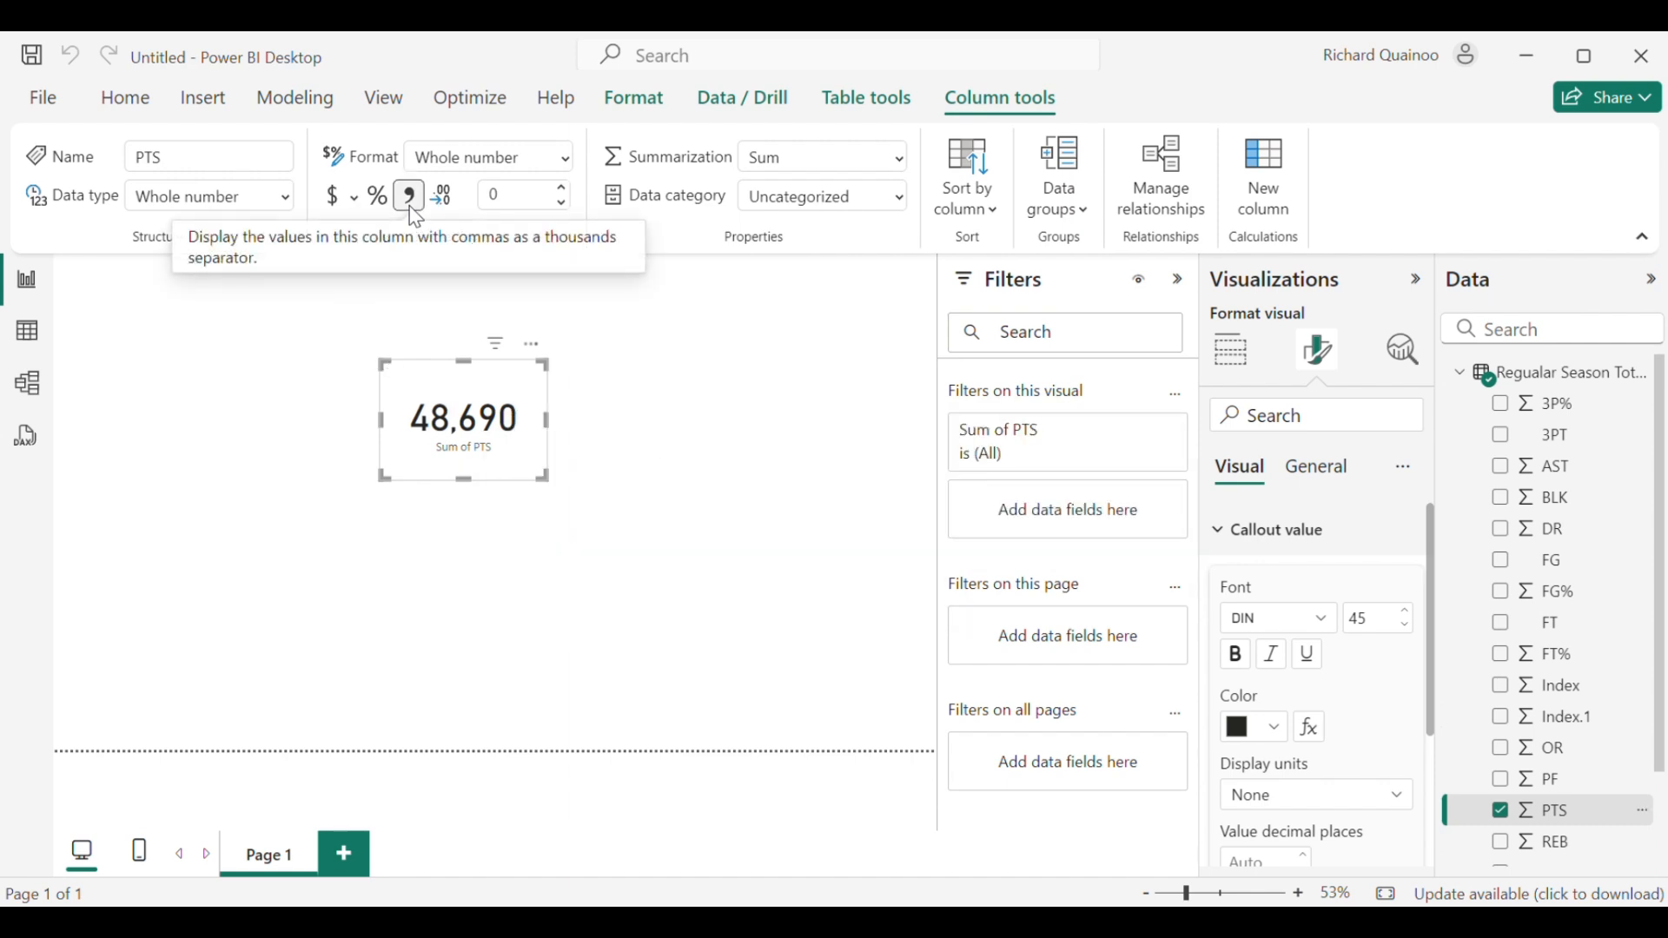
click(416, 217)
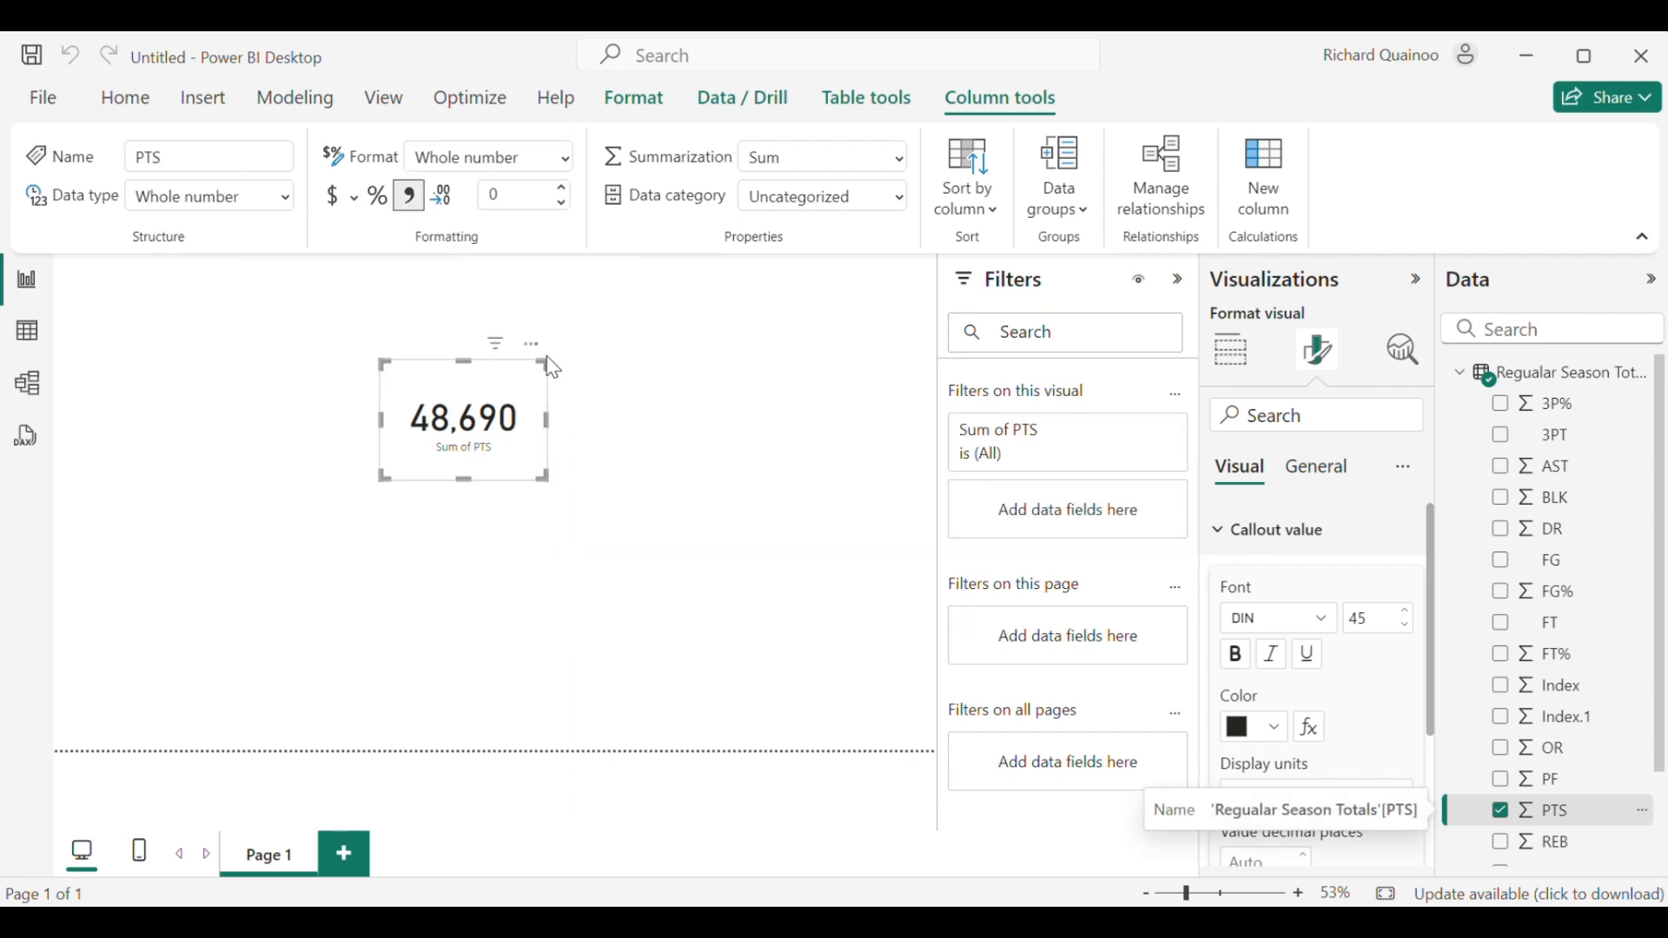
Step: Shrink the PTS card further and set its callout value font size to 25
drag(553, 367, 497, 393)
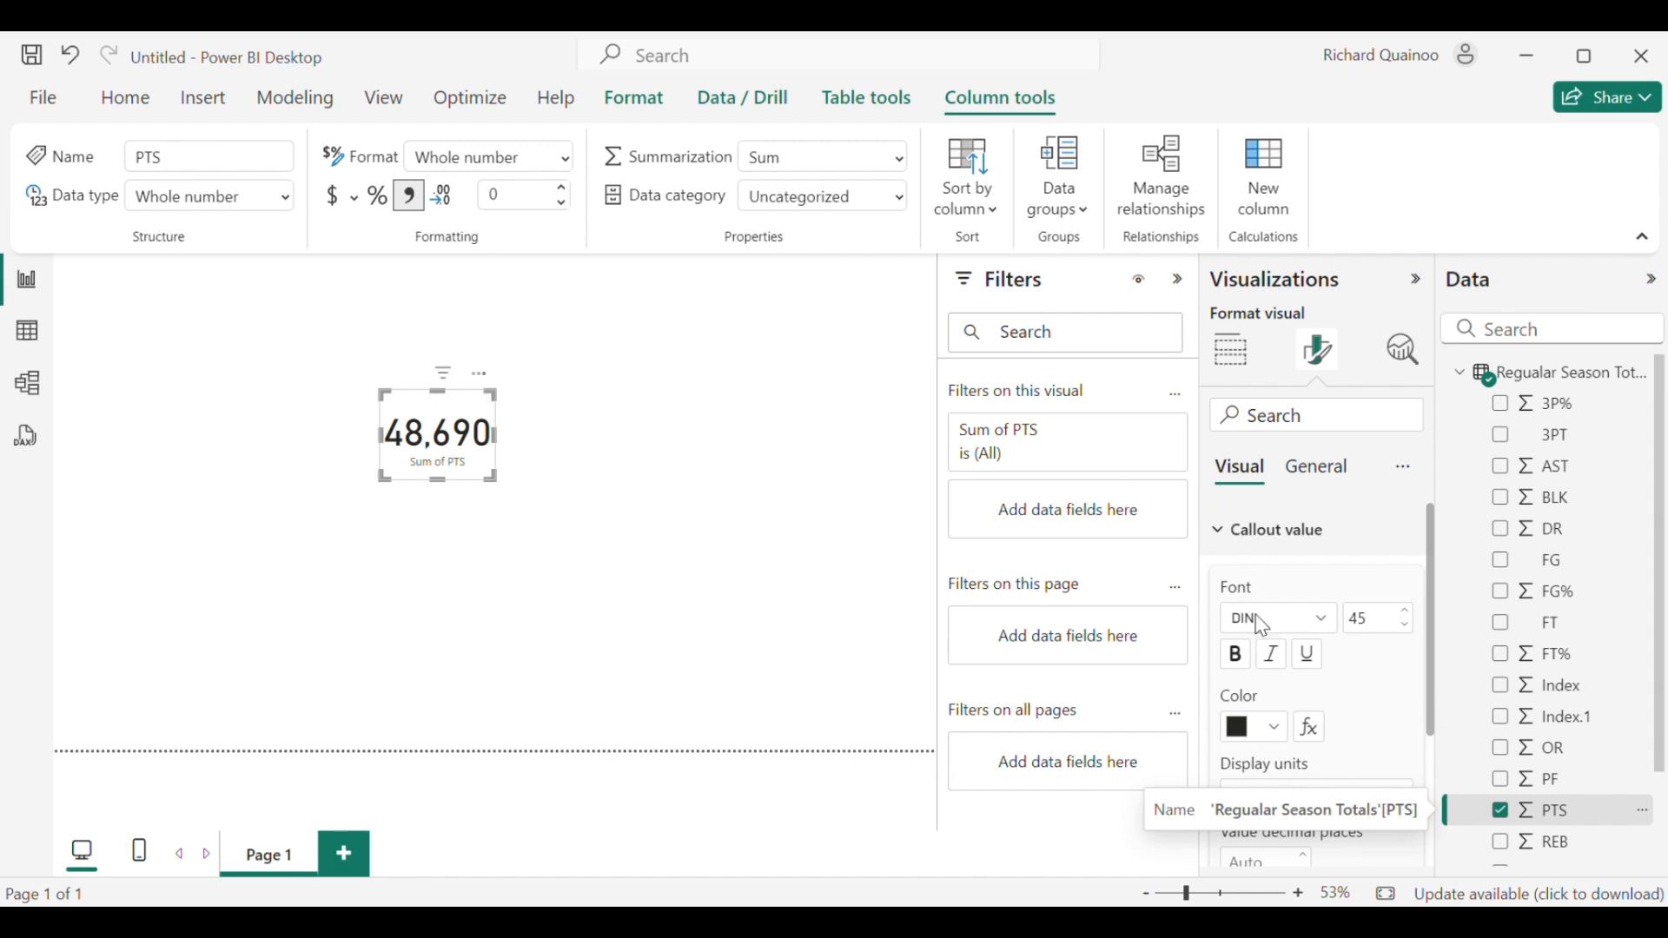
double_click(1361, 619)
text(25)
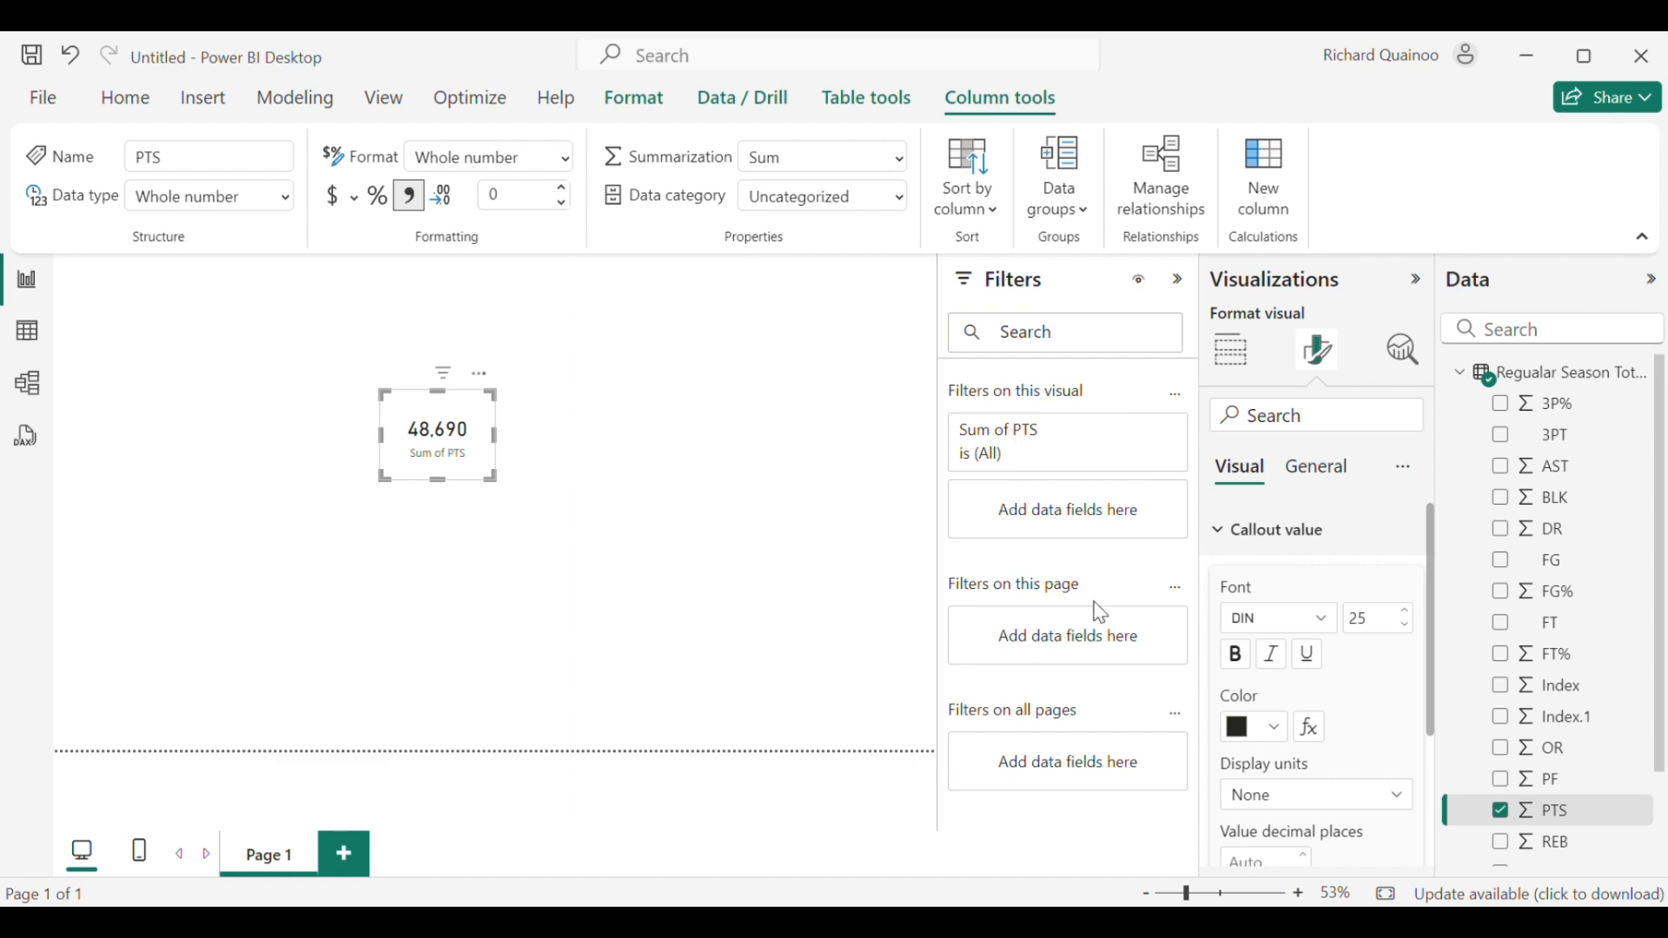
Step: Filter the PTS card by season so that only Career is included
scroll(1571, 737, down, 2)
drag(1568, 756, 1080, 517)
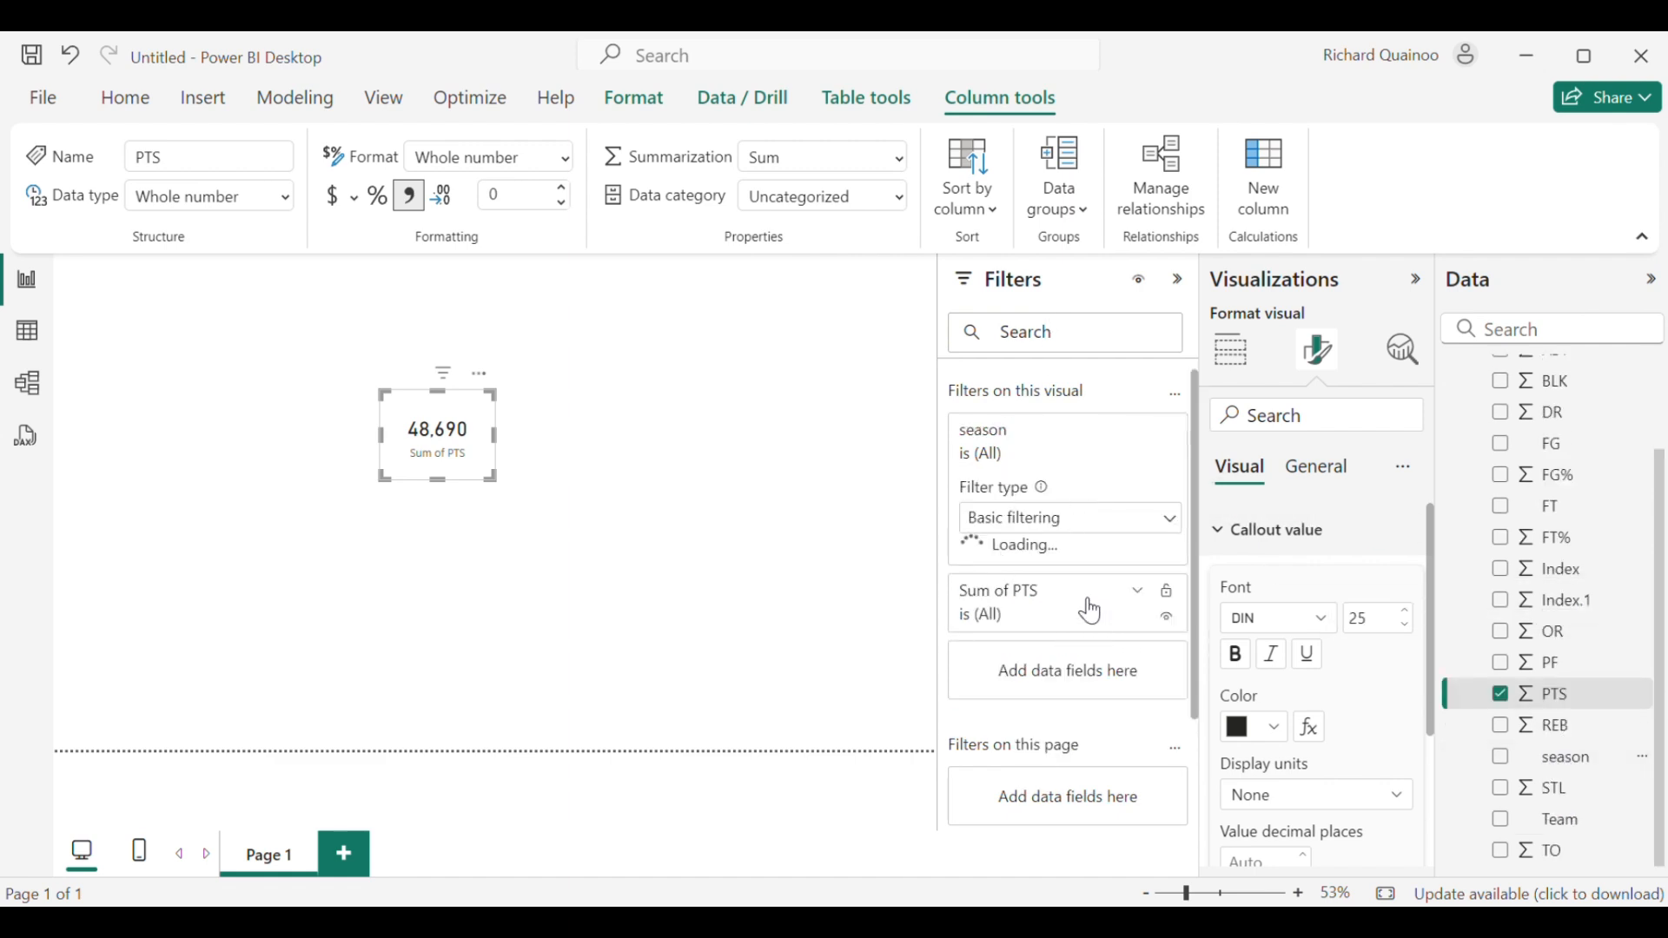
scroll(1031, 636, down, 5)
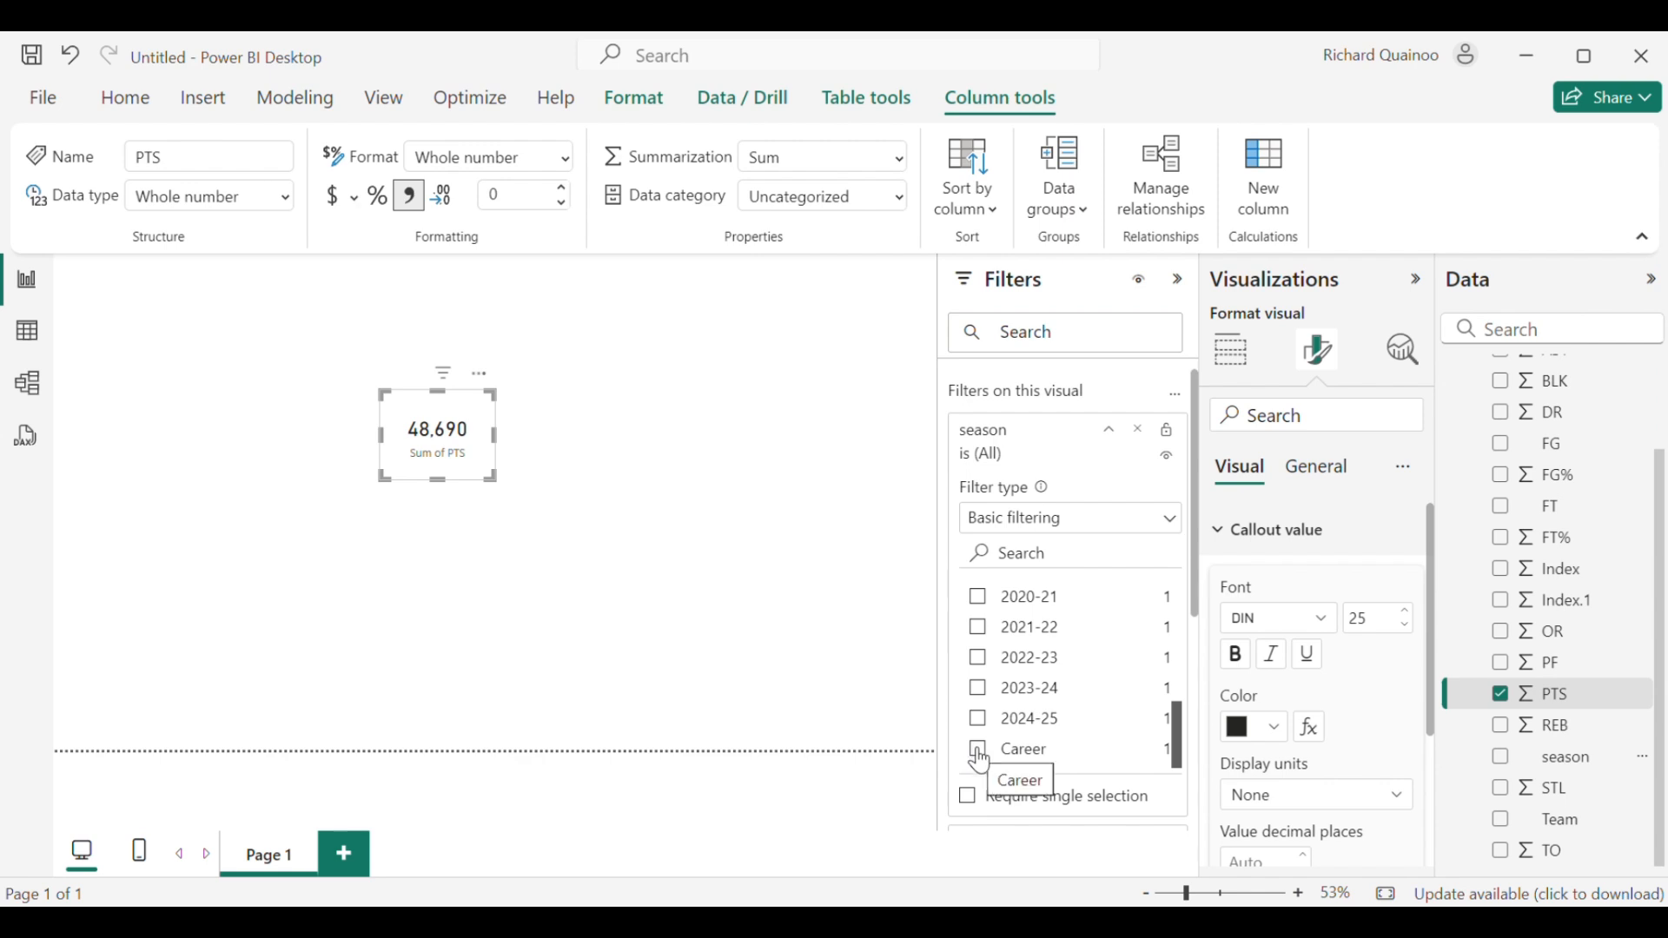
click(979, 751)
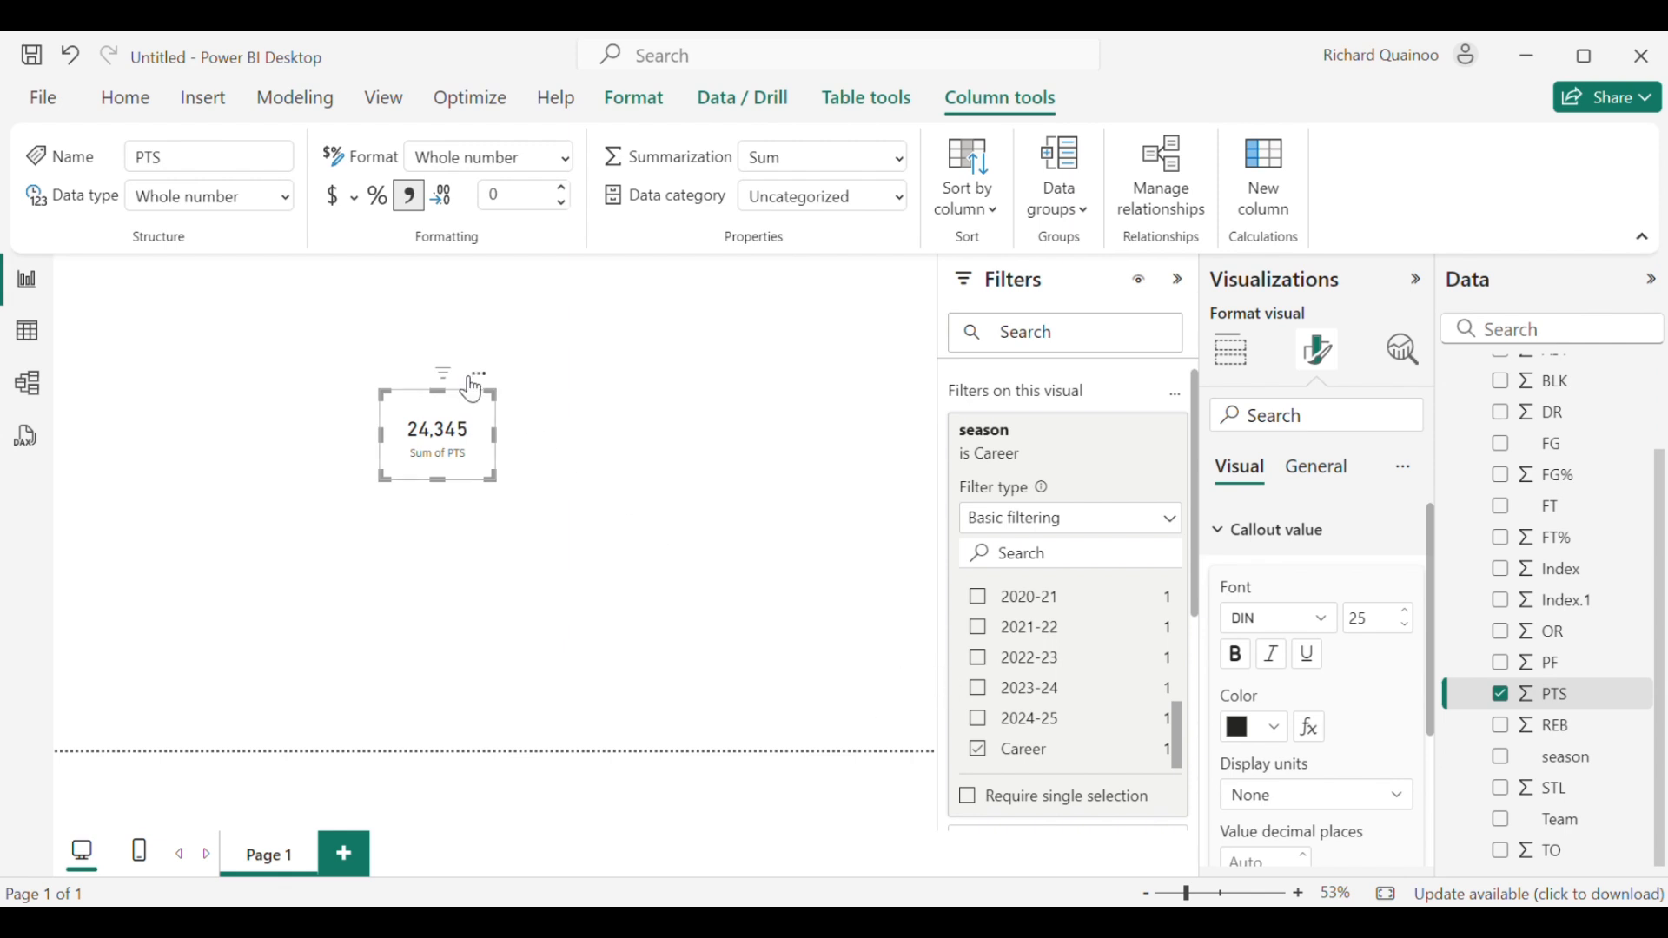
Step: Move the PTS card slightly up and rename its field label as Points
drag(482, 389, 476, 365)
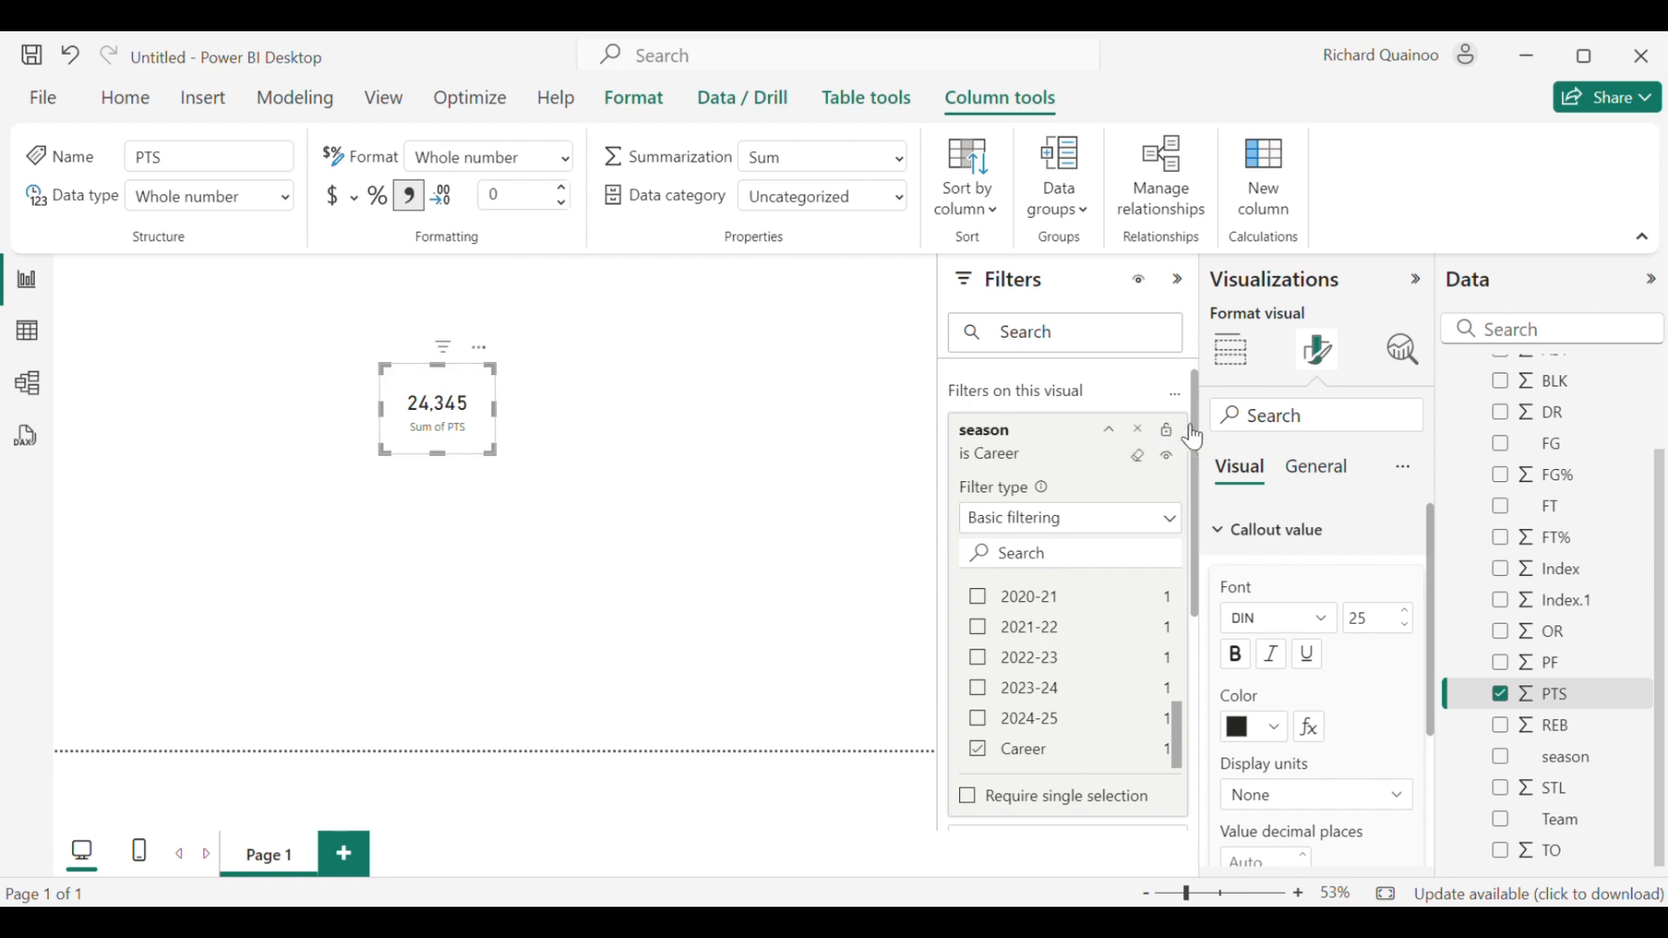
click(1228, 364)
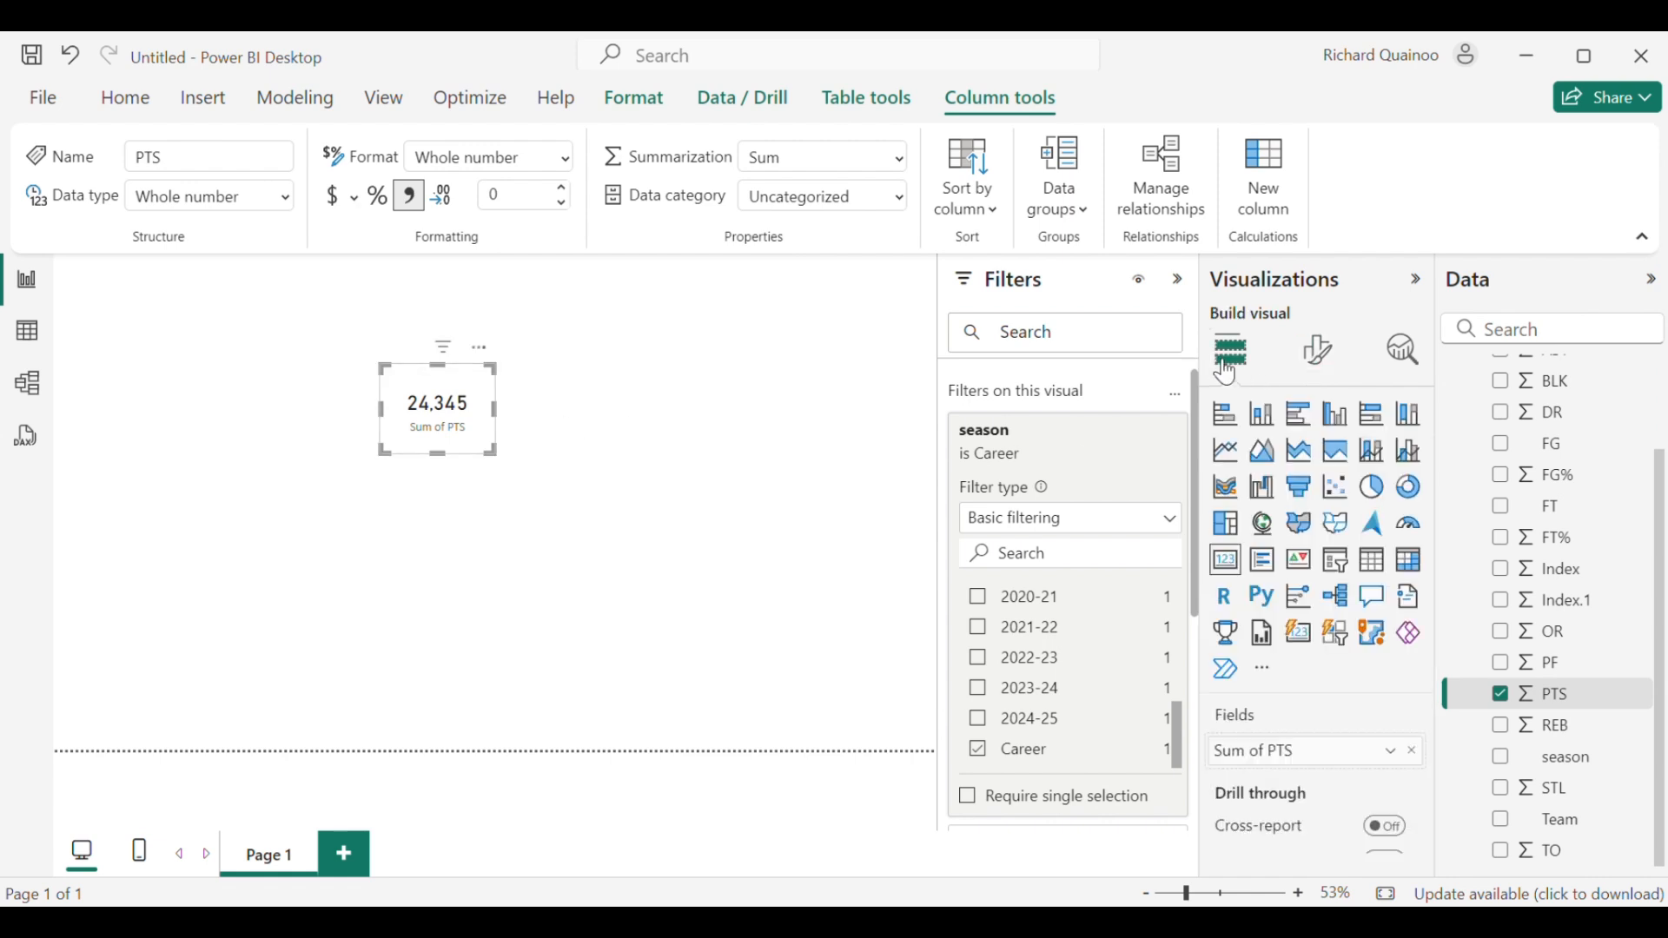
double_click(1259, 752)
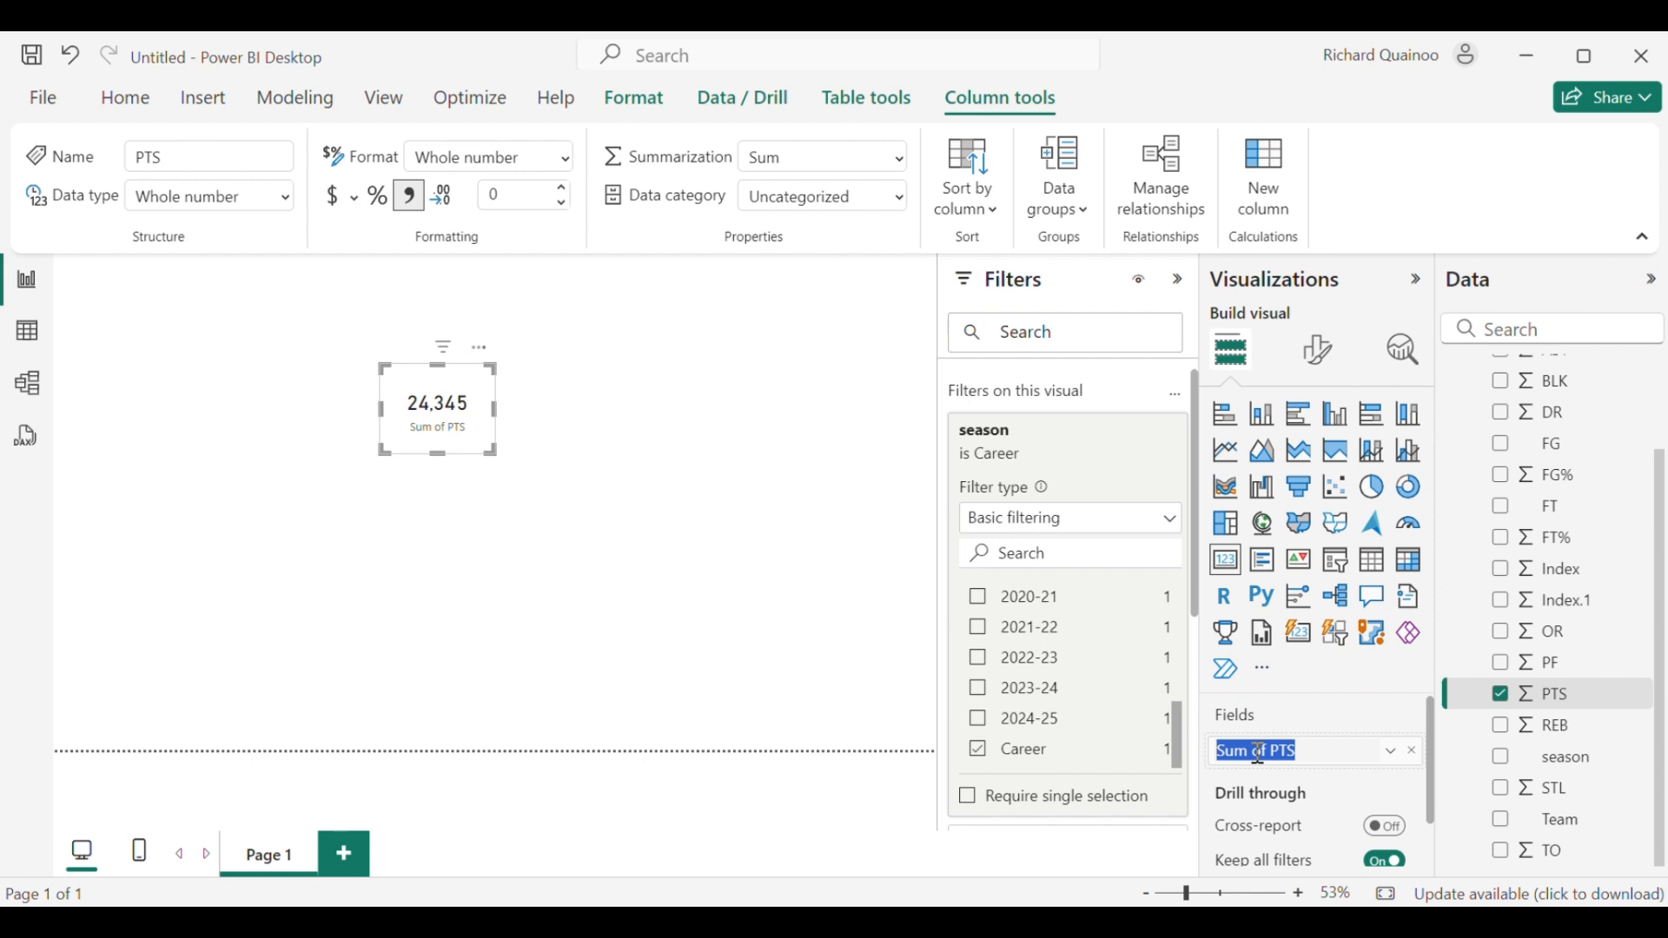
text(Points)
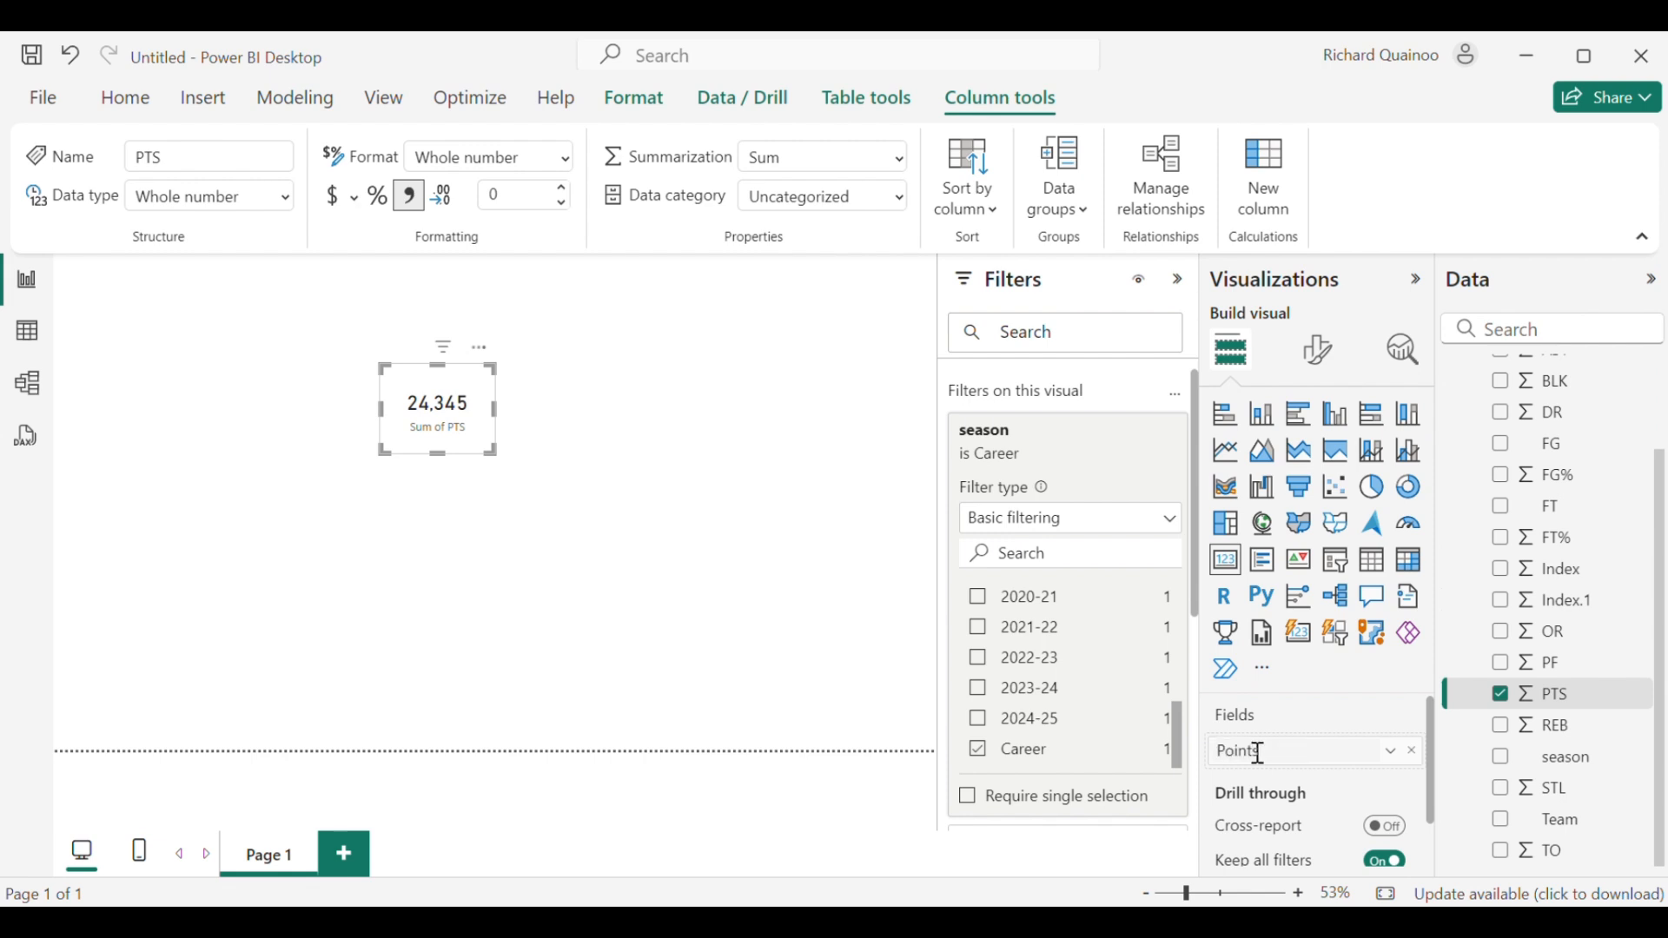
key(Return)
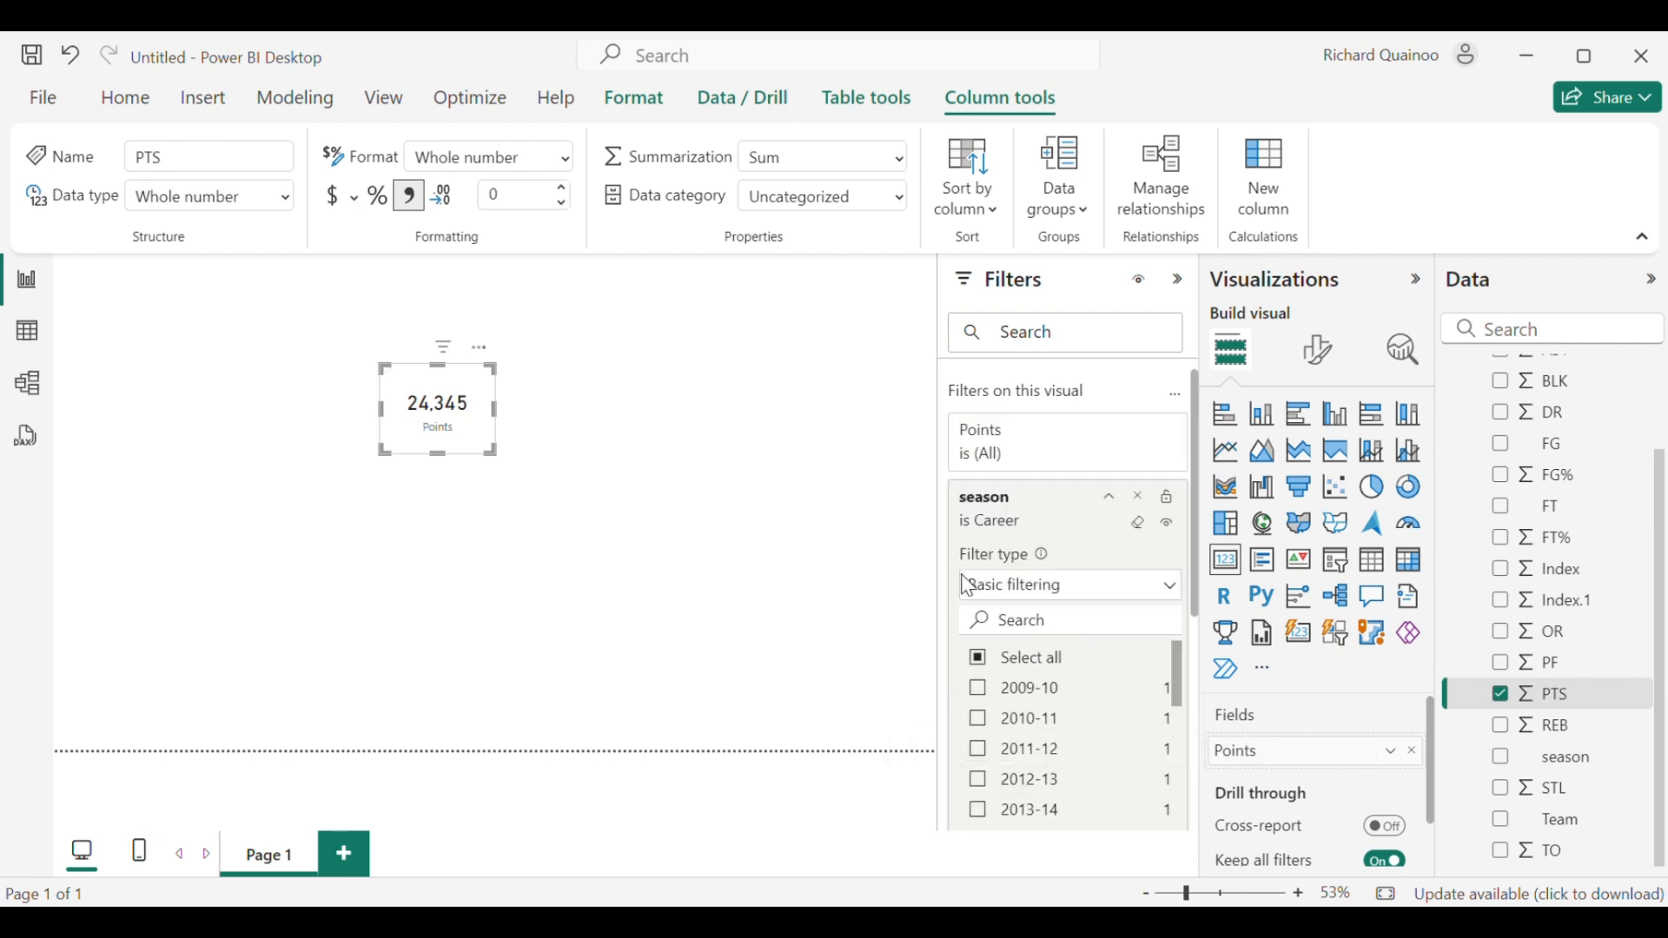
click(562, 389)
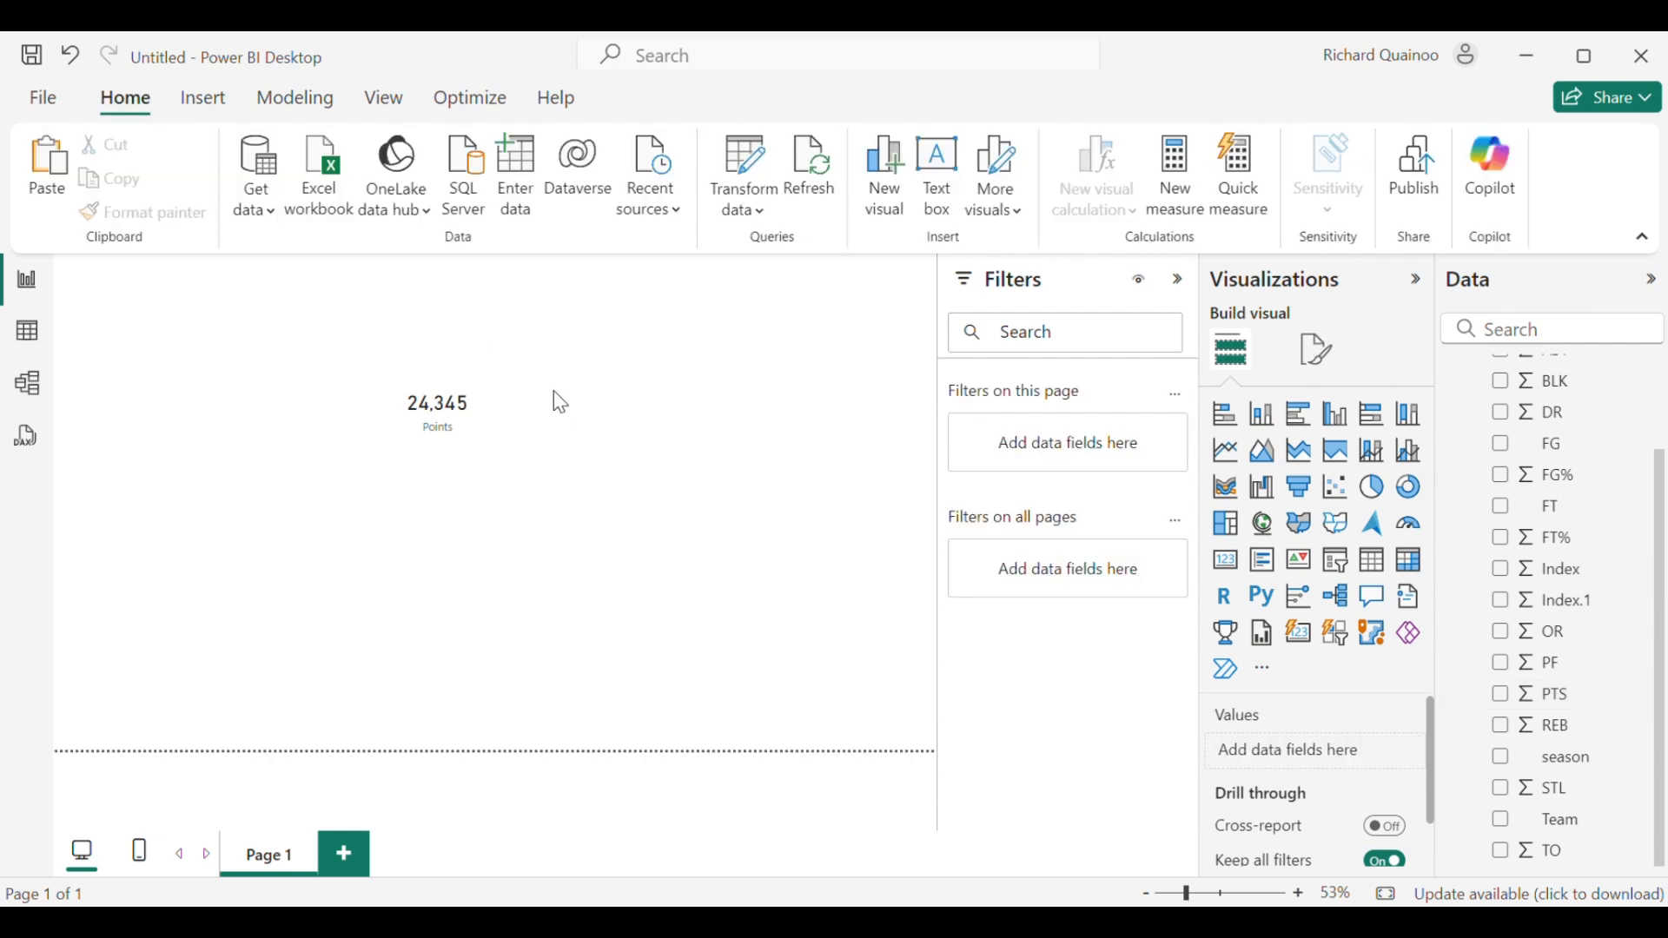
Step: Duplicate the Points card to its right, replace its field with AST, and format AST with a thousands separator
click(452, 408)
key(ctrl+c)
key(ctrl+v)
drag(448, 415, 556, 409)
click(1411, 751)
scroll(1511, 469, up, 2)
click(1501, 466)
click(1555, 466)
click(408, 197)
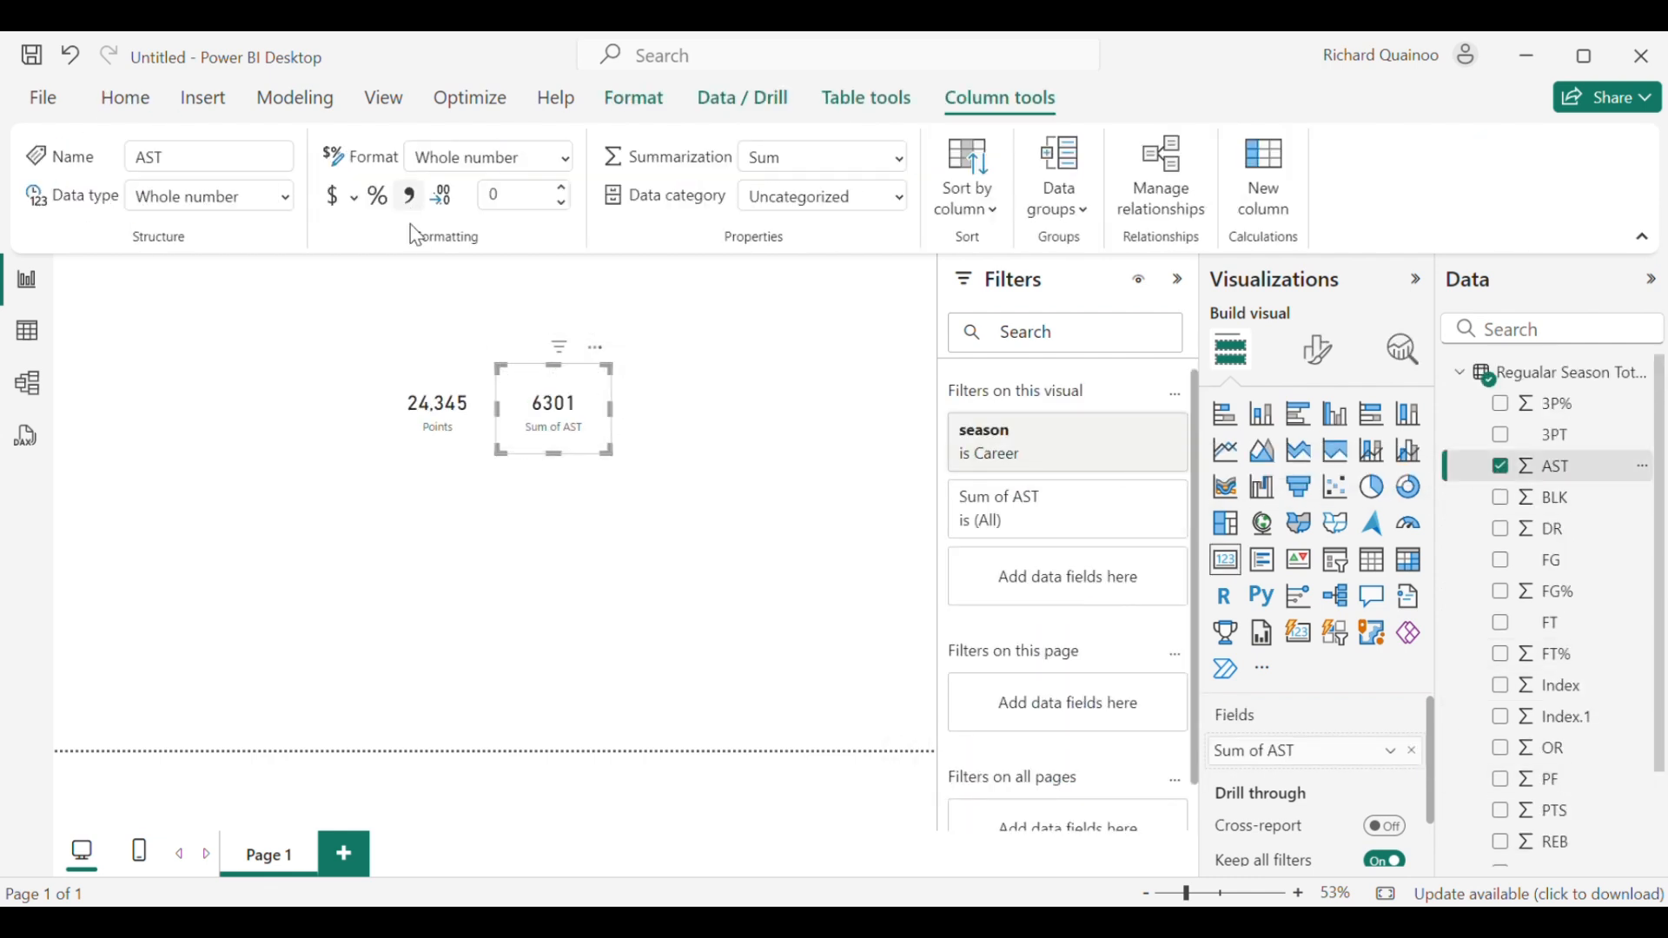
Step: Rename the AST card's field label as Assists
double_click(1277, 753)
text(Assists)
key(Return)
click(675, 458)
Step: Duplicate the Assists card to its right, replace its field with STL, and format STL with a thousands separator
click(565, 409)
key(ctrl+c)
key(ctrl+v)
drag(564, 413, 665, 411)
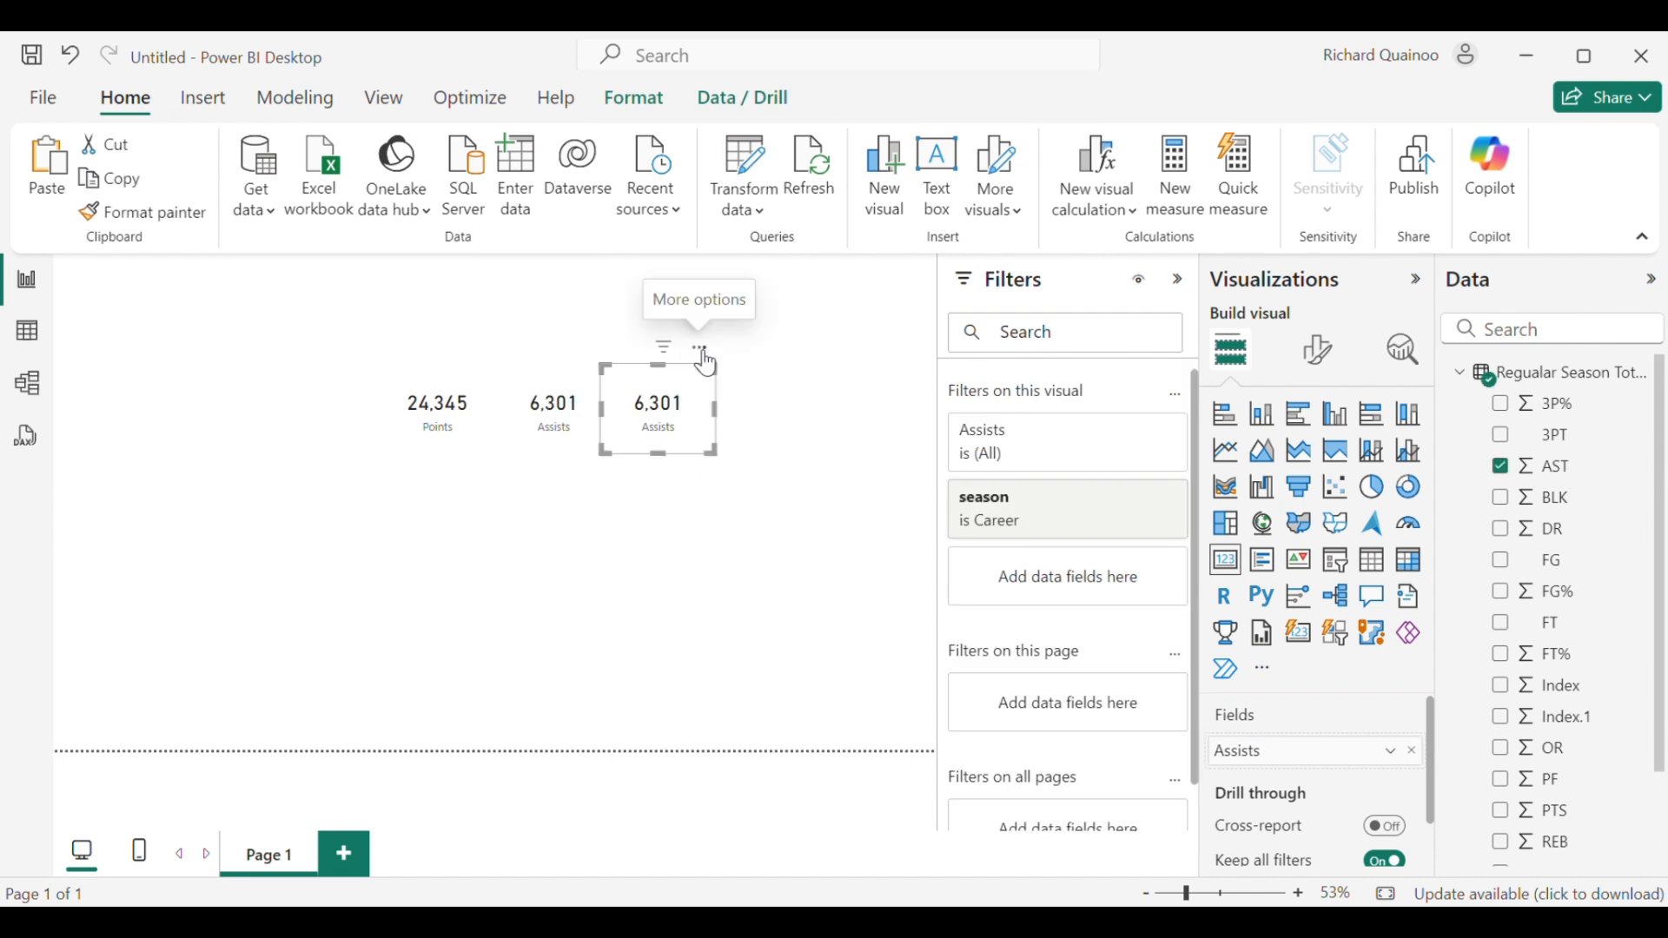
click(1411, 750)
scroll(1547, 608, down, 2)
click(1500, 788)
click(1555, 788)
Step: Rename the STL card's field label as Steals
double_click(1297, 752)
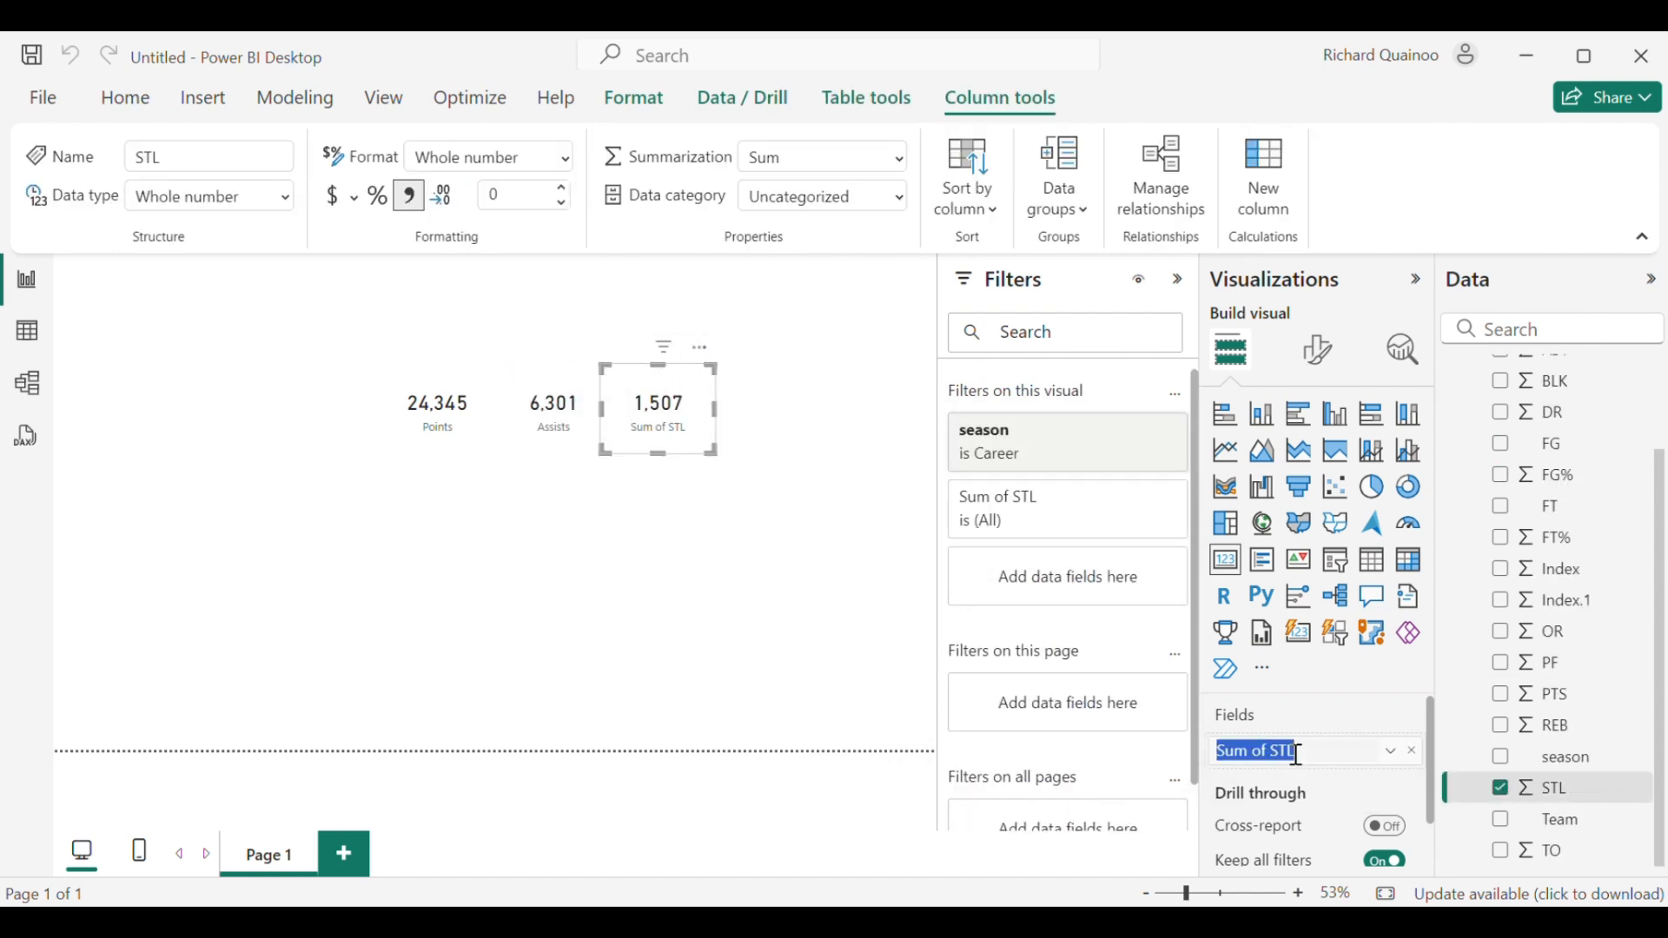
text(Steals)
key(Return)
click(758, 412)
Step: Duplicate the Steals card to its right and replace its field with REB
click(678, 407)
key(ctrl+c)
key(ctrl+v)
drag(678, 408, 789, 405)
click(1410, 751)
click(1500, 725)
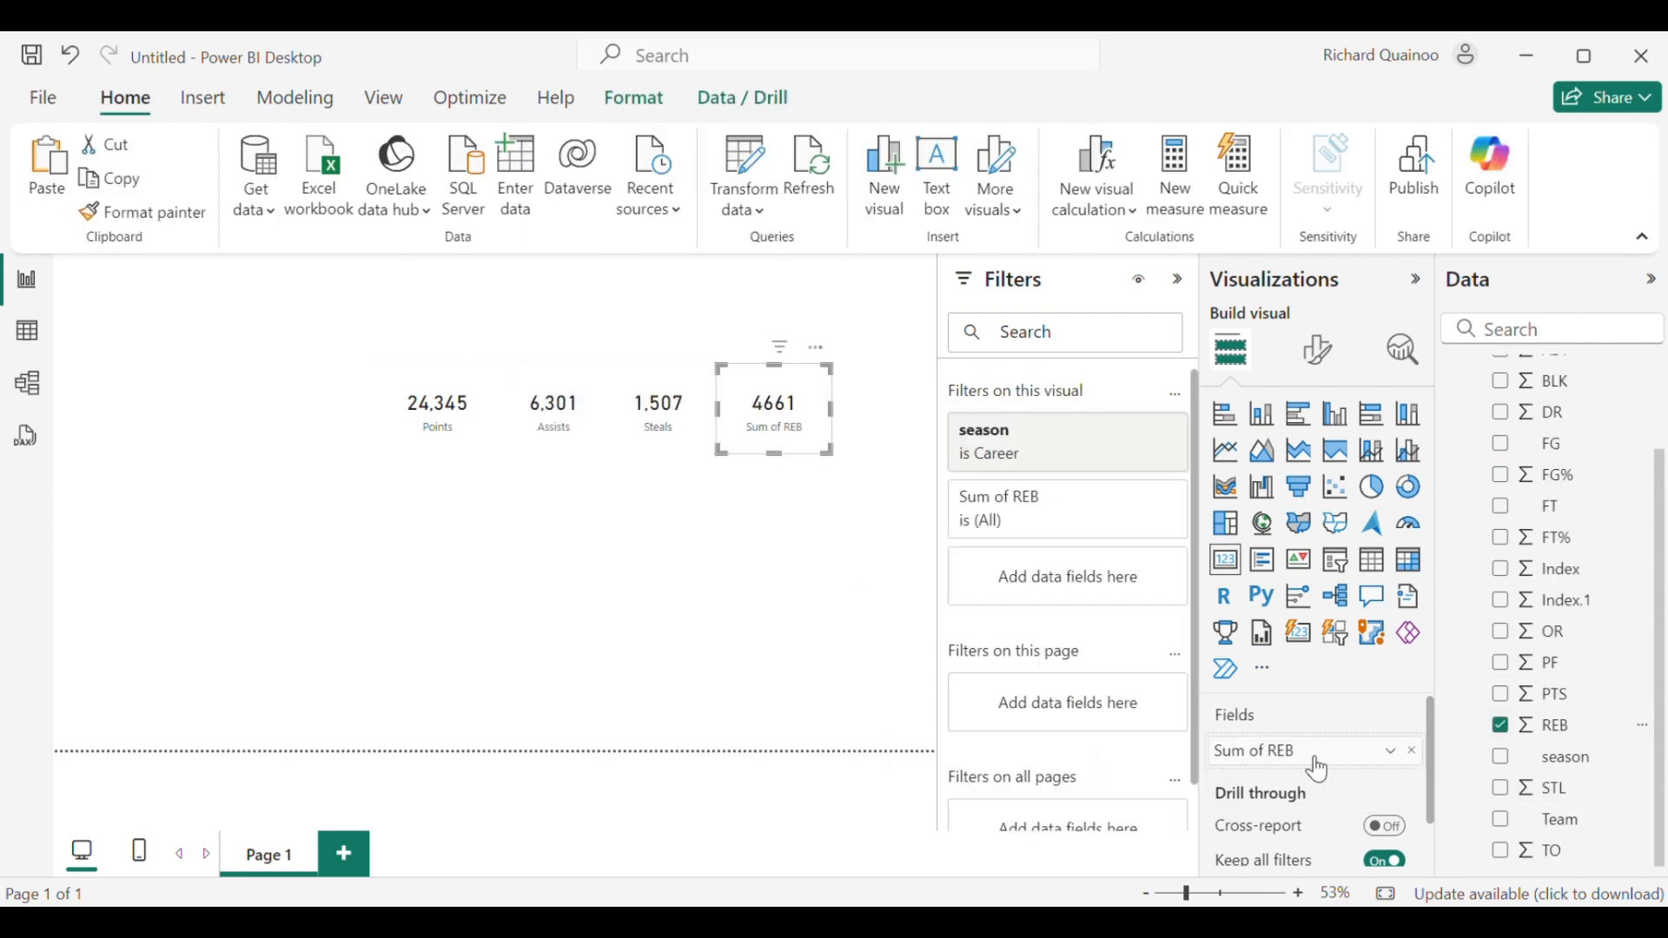
Step: Rename the REB card's field label as Rebounds and format REB with a thousands separator
double_click(1277, 752)
text(Rebounds)
key(Return)
click(1555, 725)
click(410, 195)
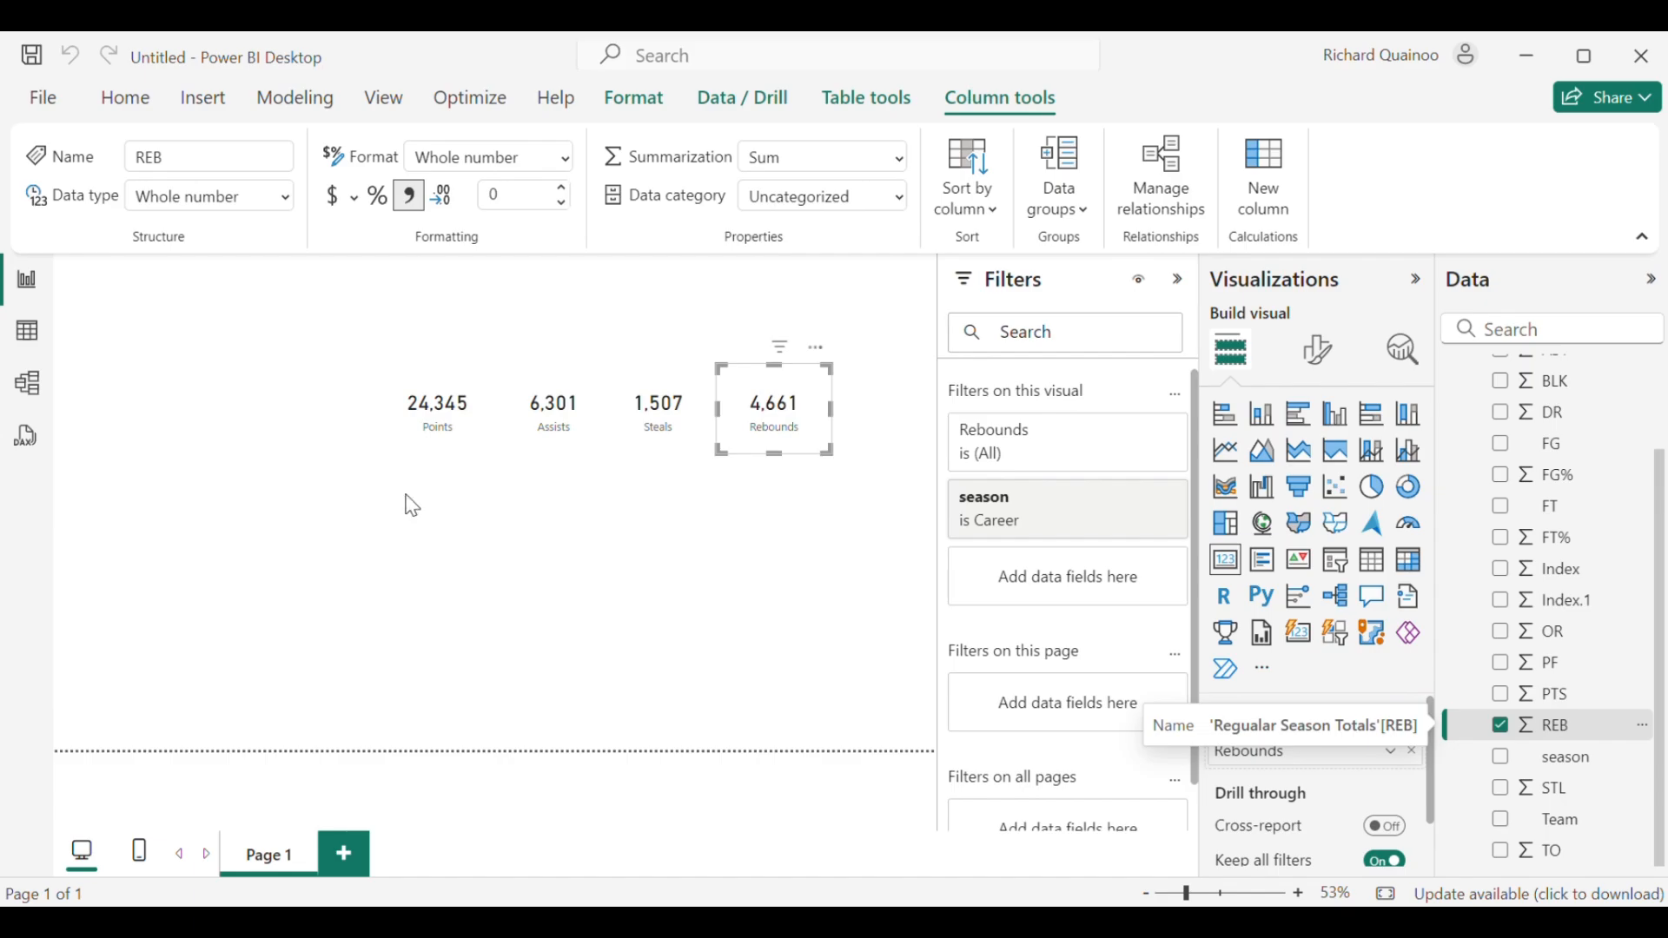
Step: Select the Points, Assists, Steals and Rebounds cards together and move them slightly higher on the page
click(437, 427)
ctrl+click(556, 421)
ctrl+click(666, 412)
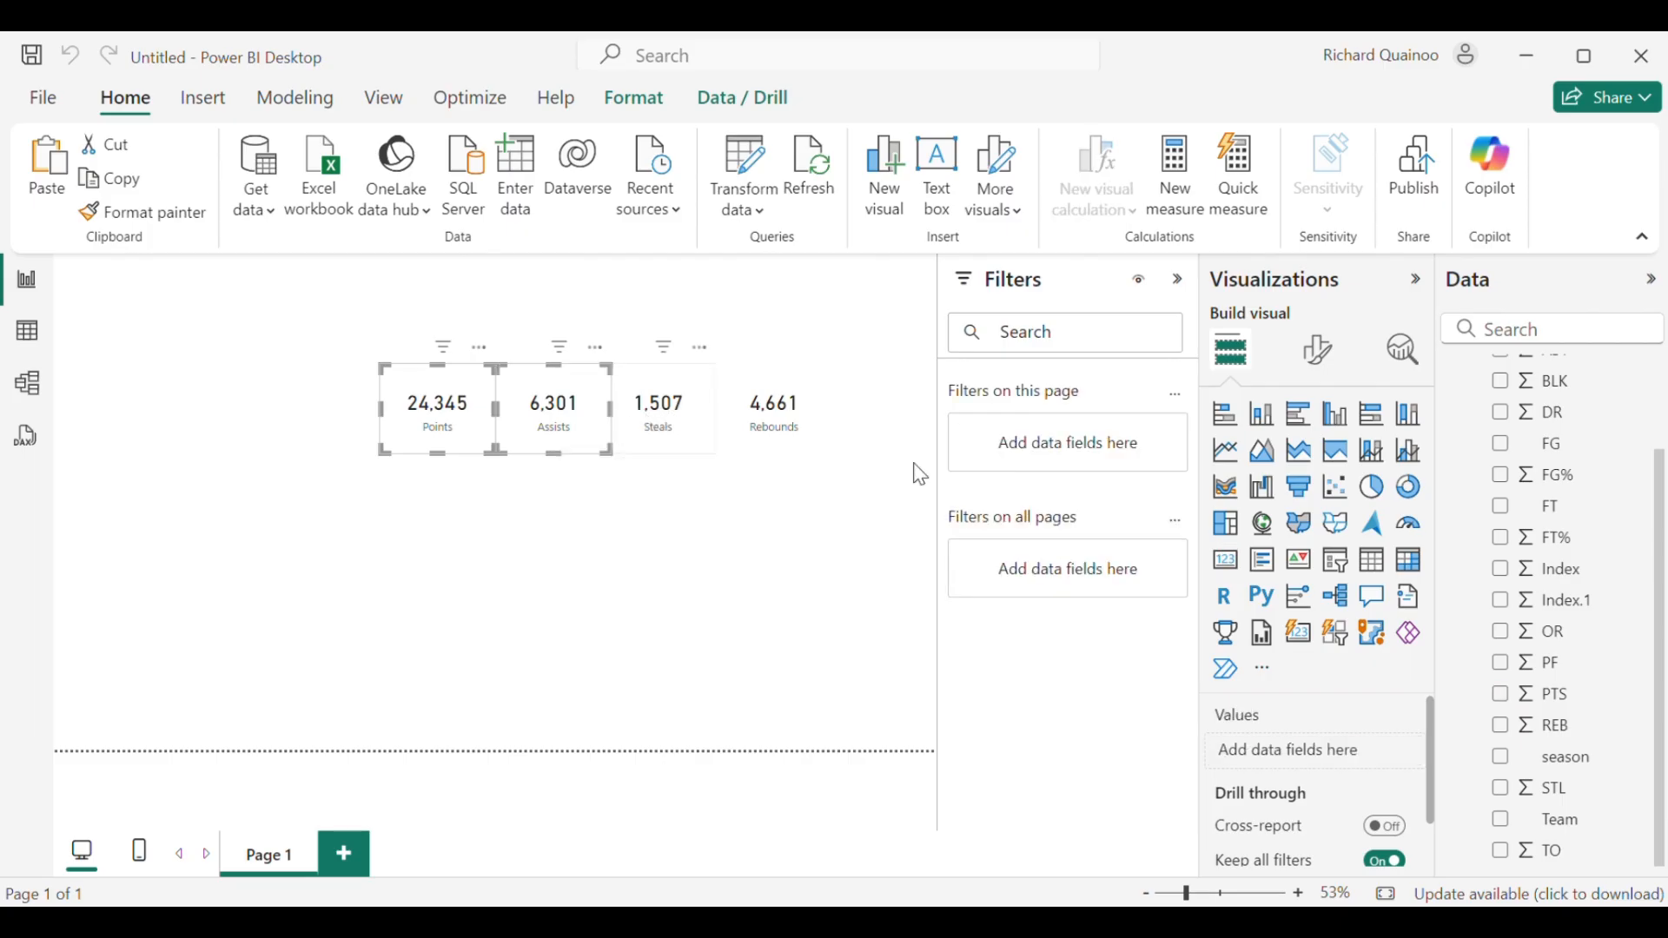
ctrl+click(798, 430)
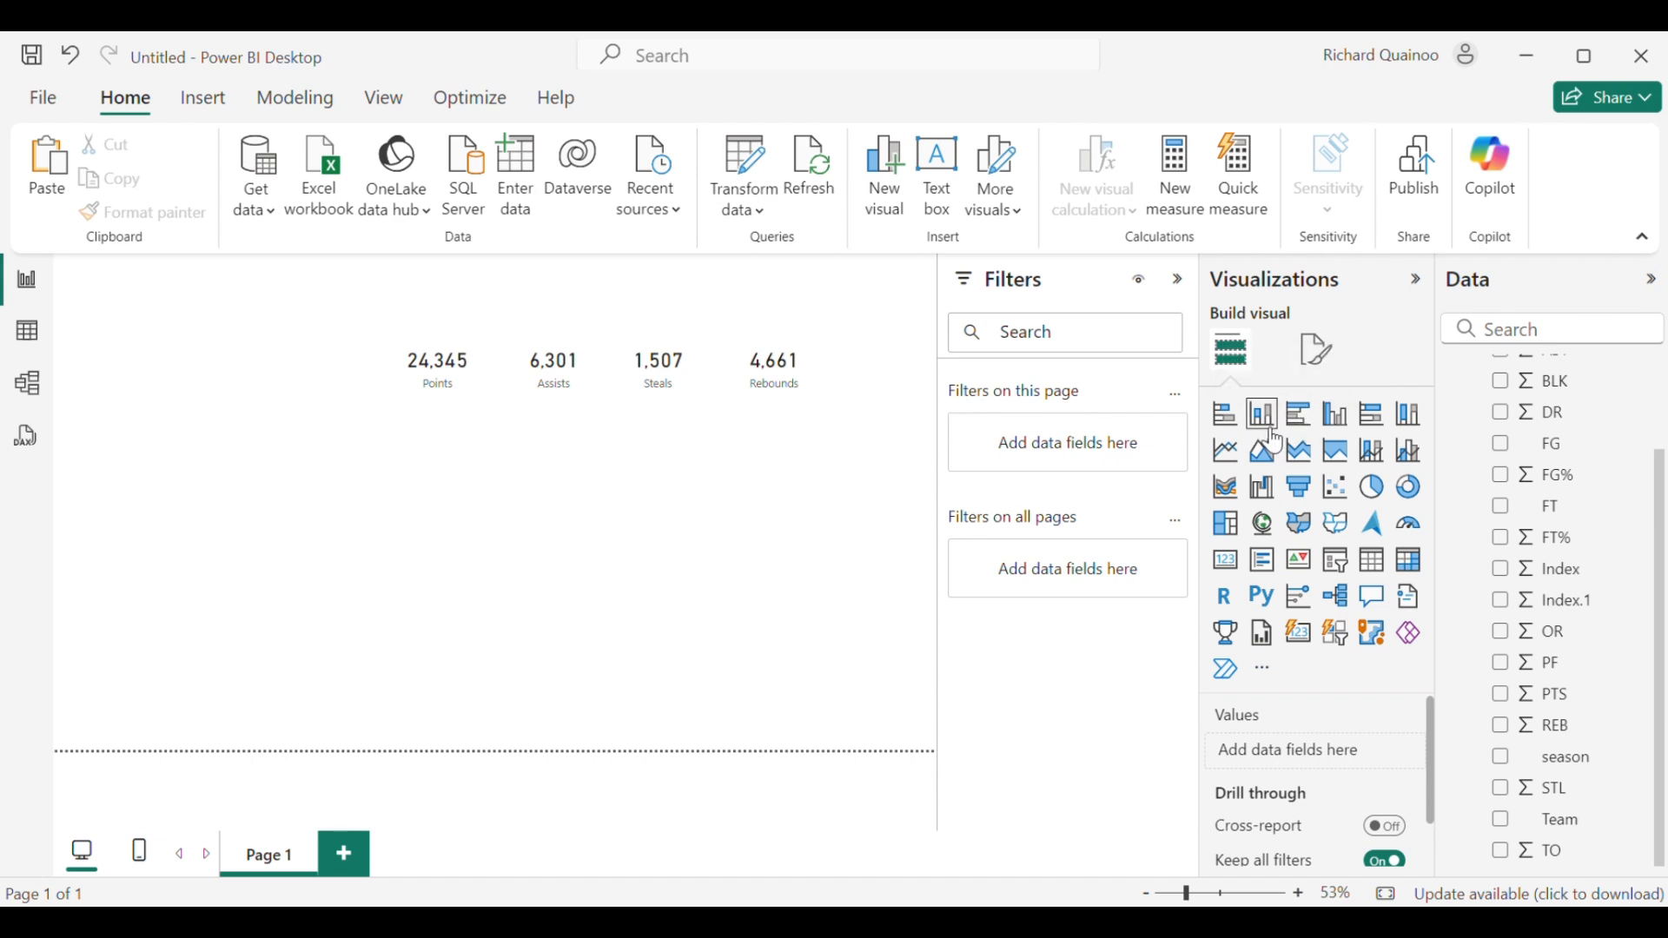
Step: Insert a clustered bar chart of PTS by season beneath the cards and reduce its height
click(1308, 421)
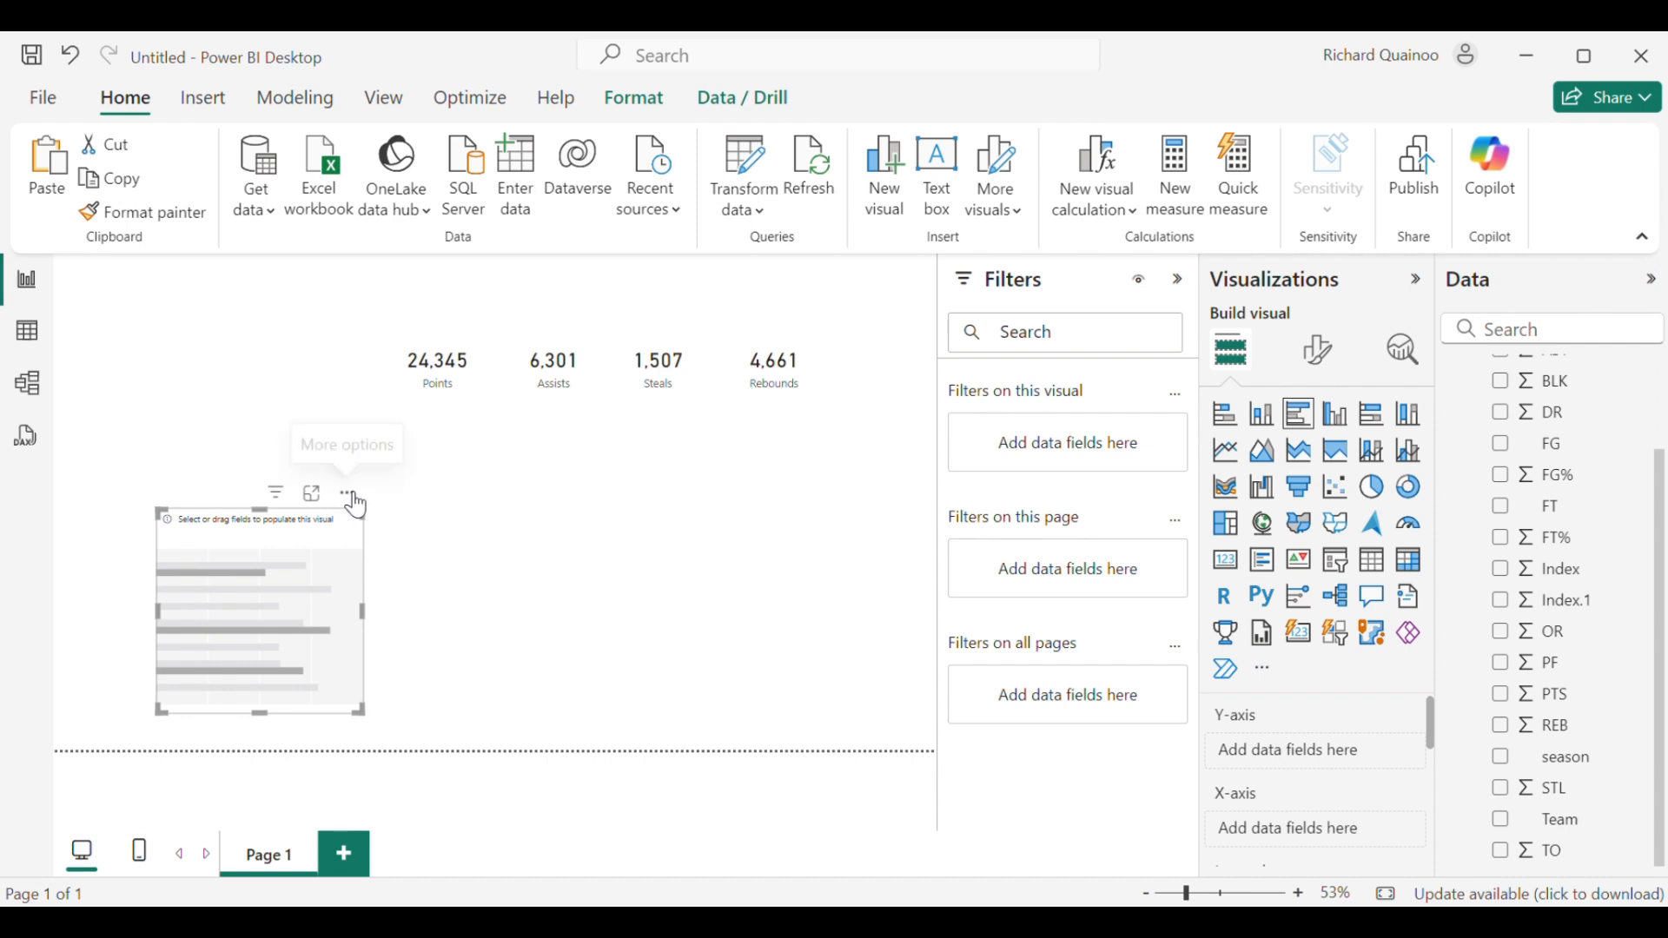
drag(356, 504, 565, 413)
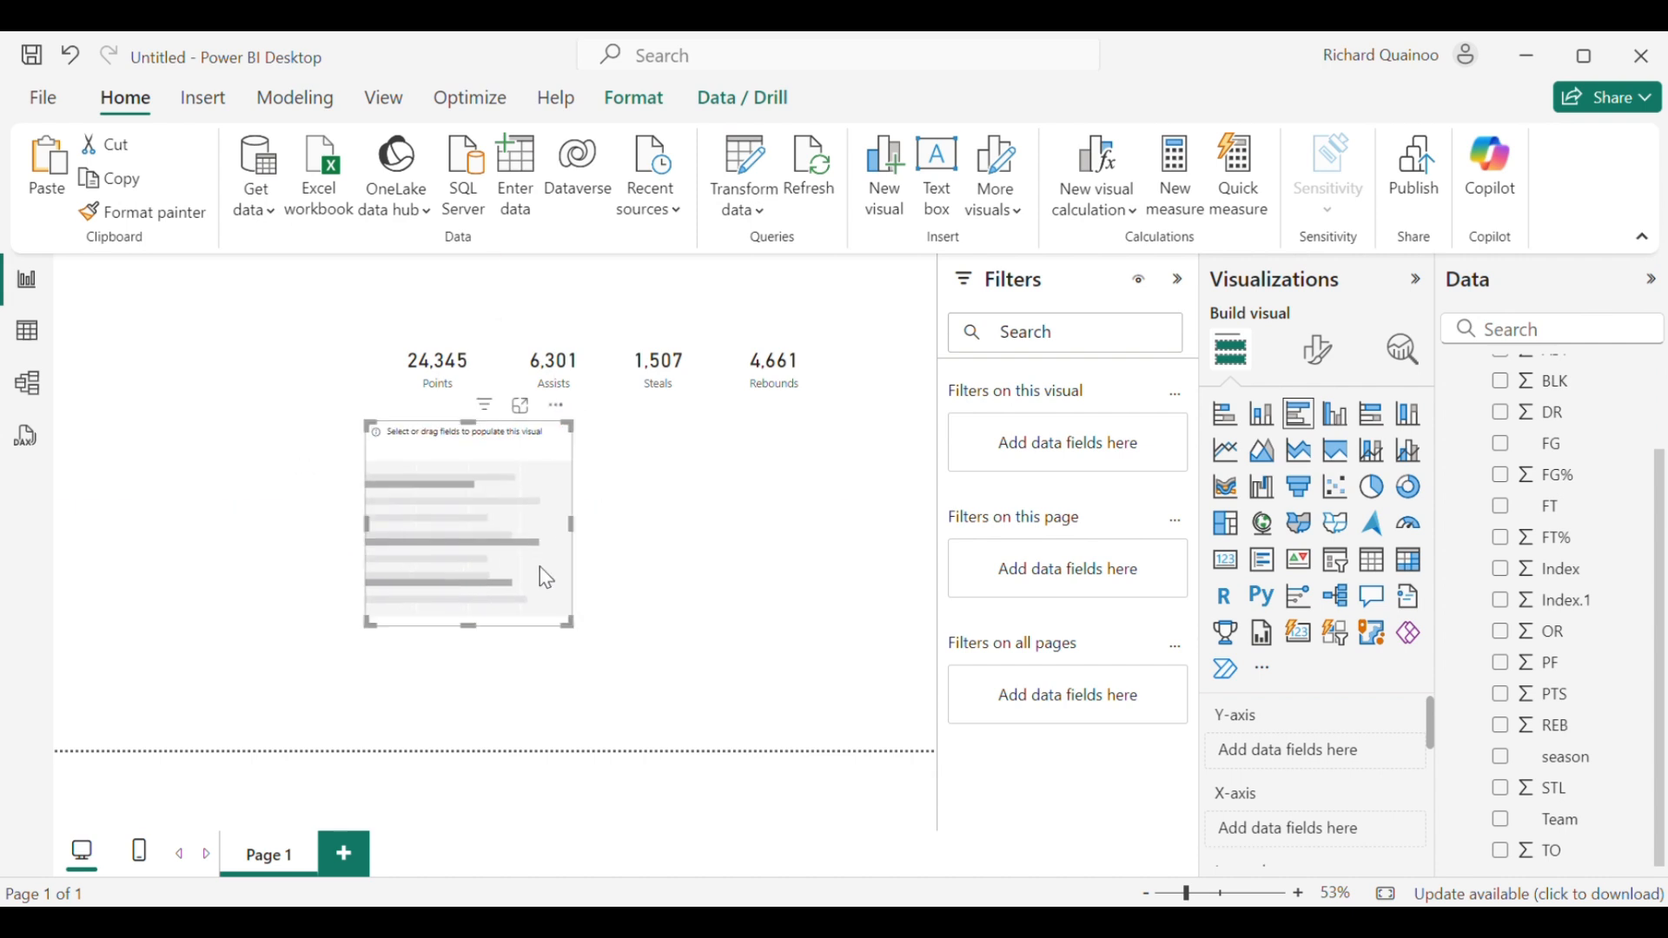
drag(572, 624, 577, 569)
click(1501, 757)
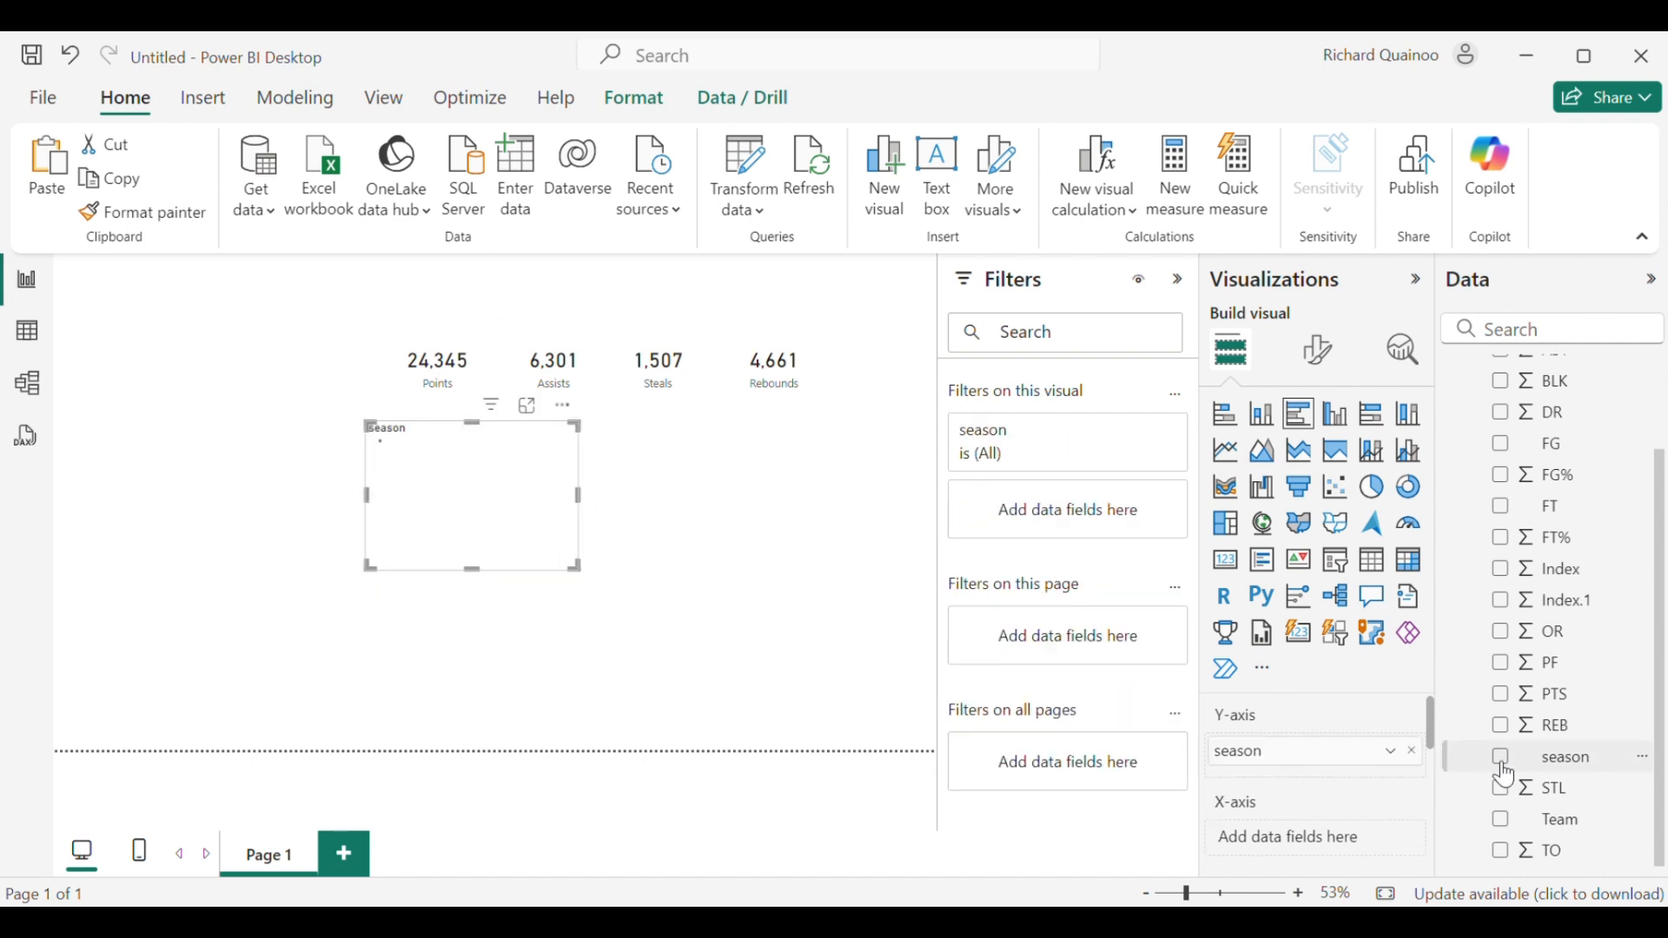
click(1501, 694)
Step: Filter the bar chart's season field to include every season except Career
click(1027, 448)
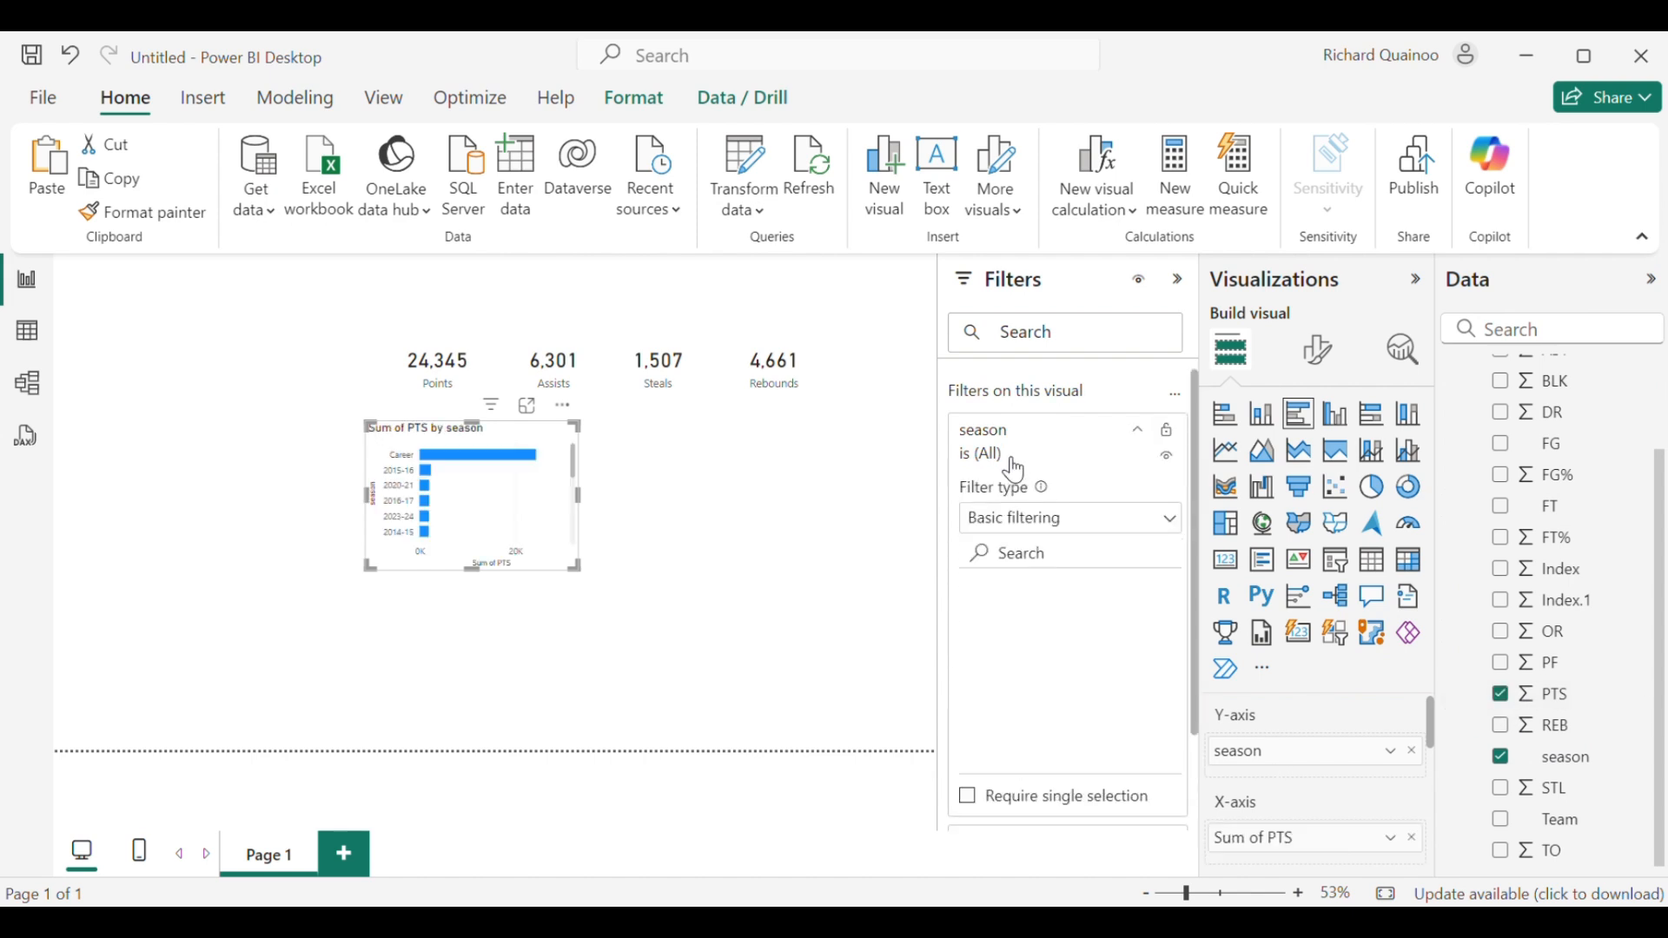
scroll(991, 661, down, 5)
scroll(986, 628, up, 4)
scroll(986, 627, up, 5)
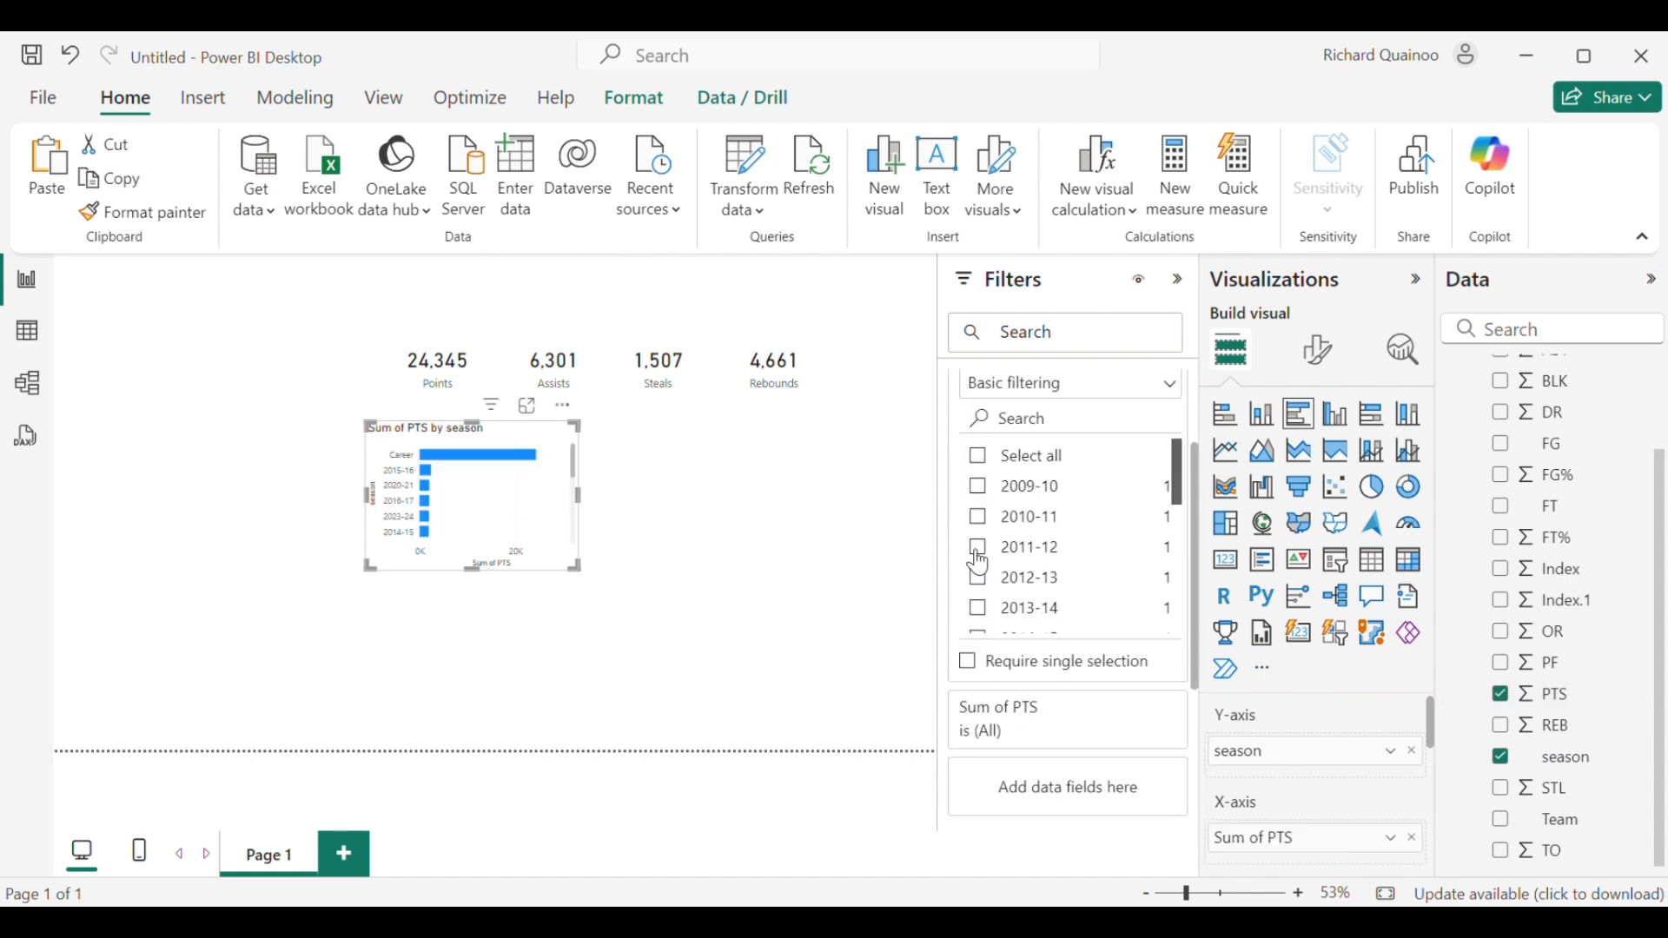
click(976, 589)
scroll(1008, 625, down, 3)
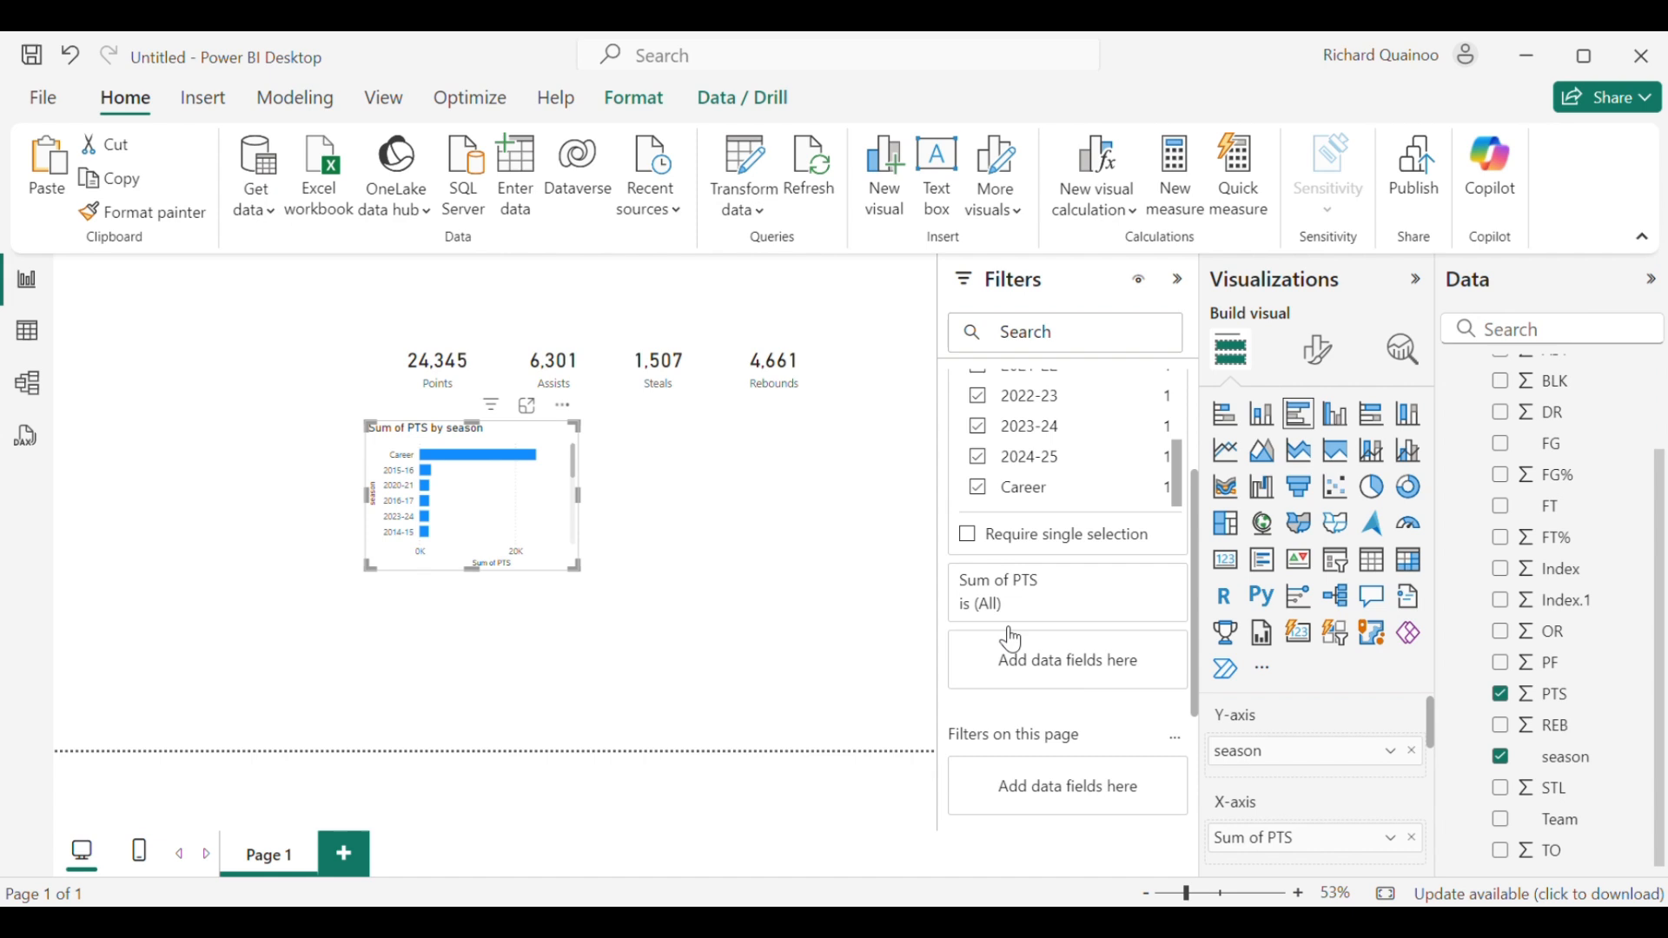
click(977, 488)
scroll(1111, 531, up, 1)
scroll(1110, 531, up, 3)
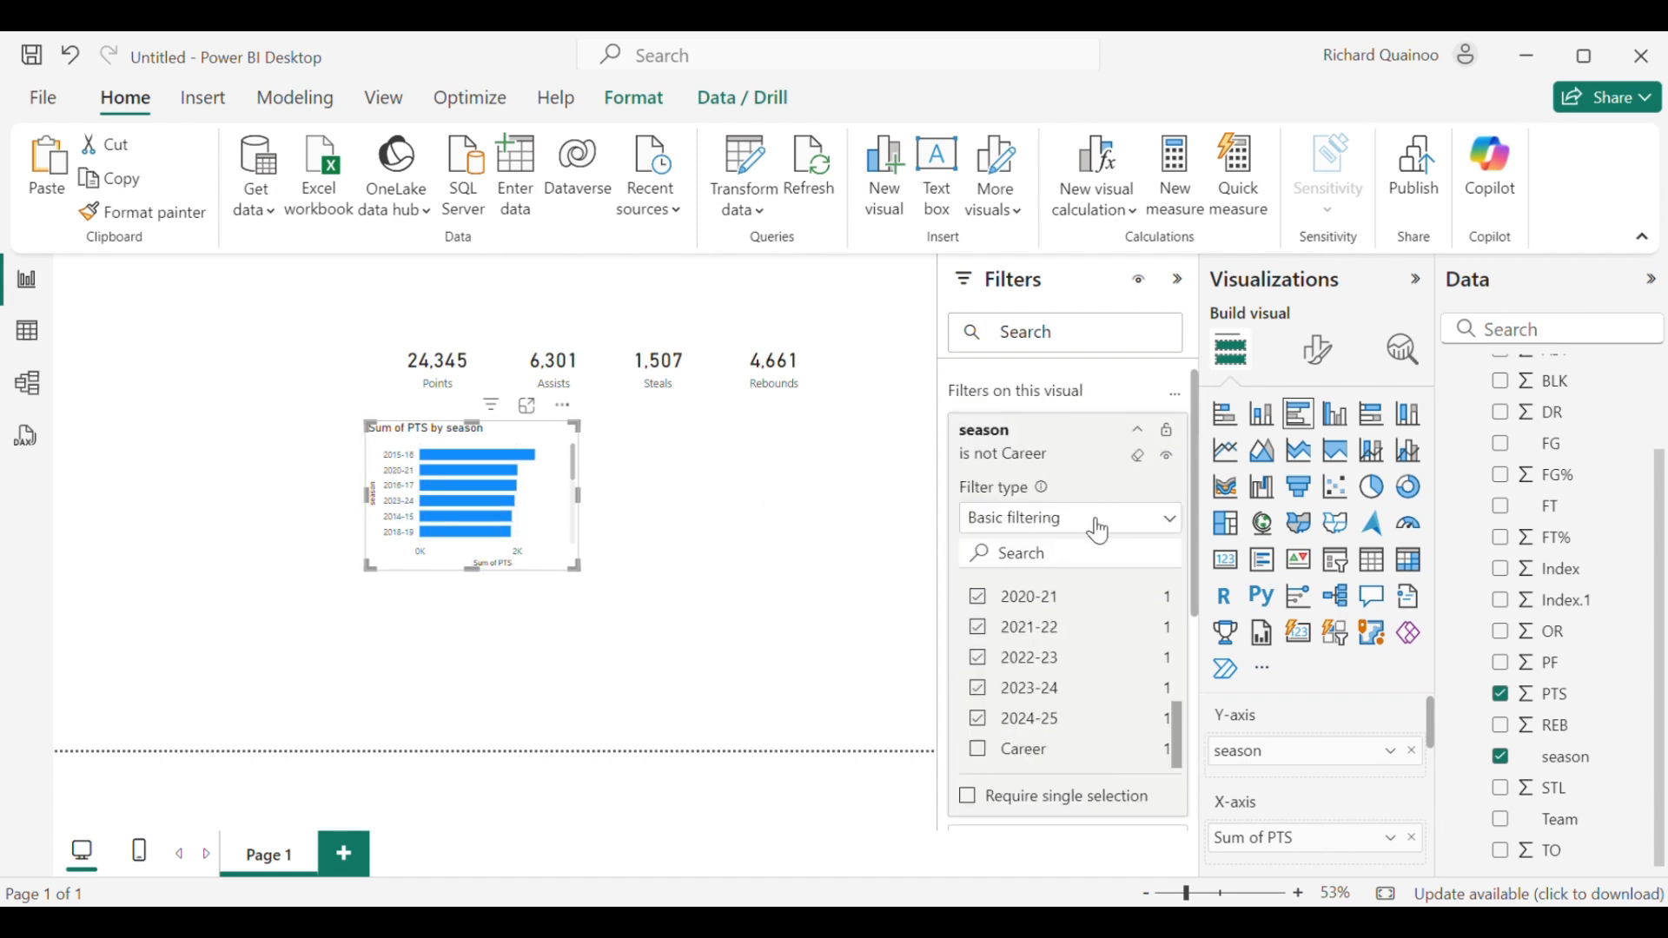
click(1140, 436)
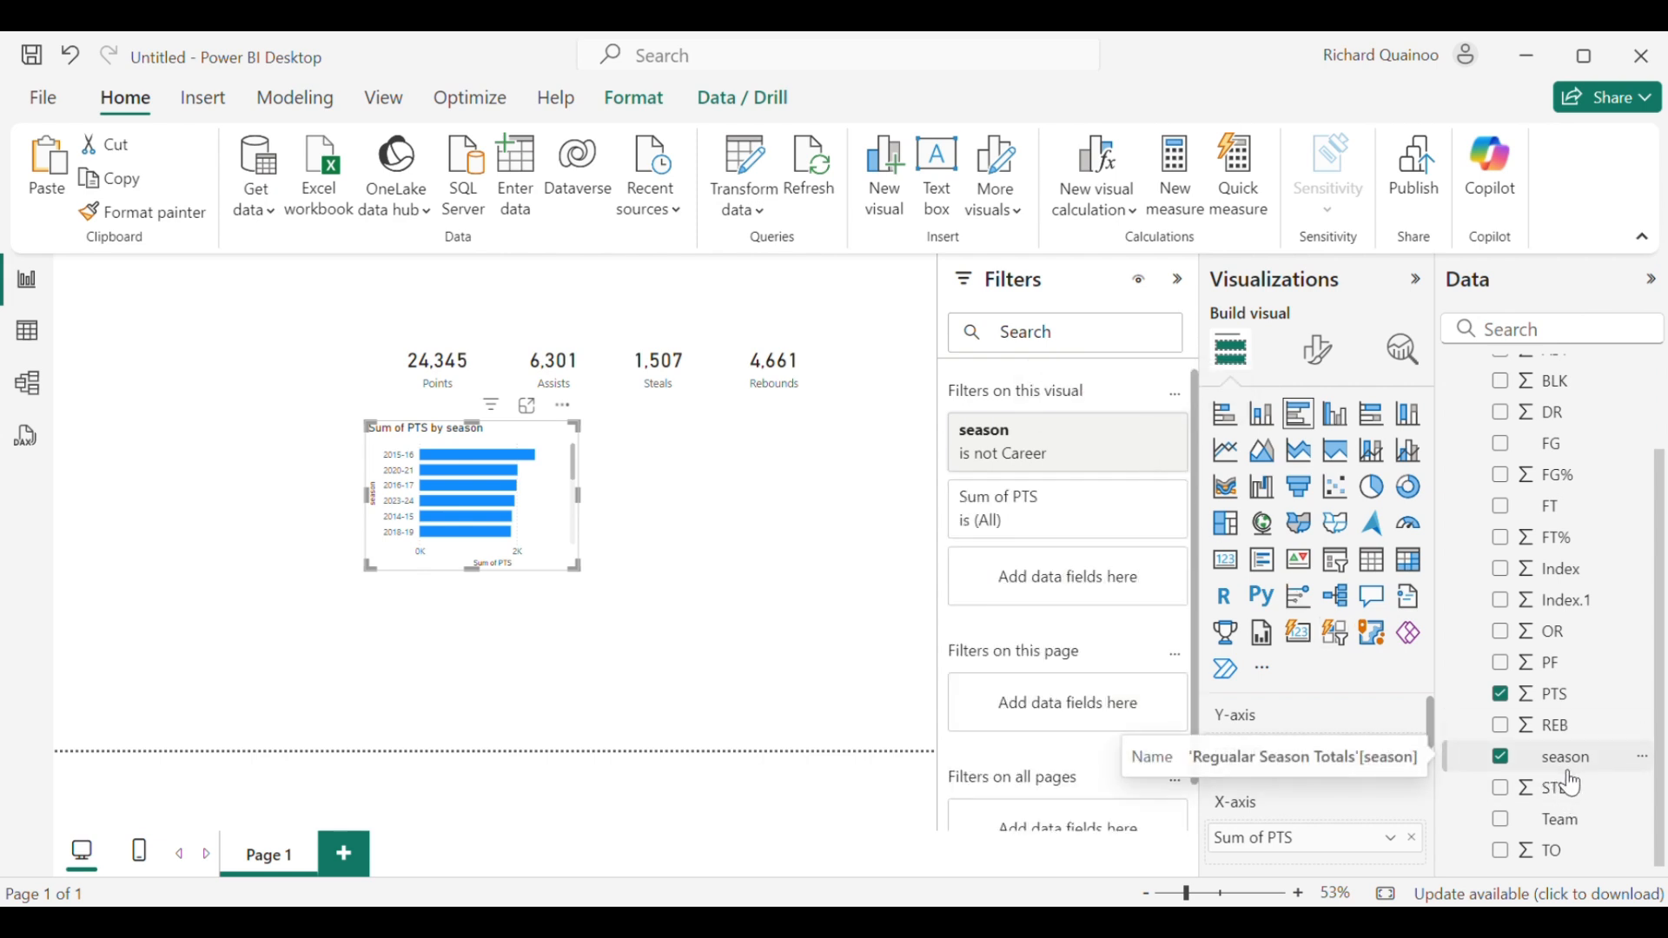
Step: Add a second season filter to the bar chart that keeps the top 5 items by Sum of PTS
drag(1568, 773, 1047, 599)
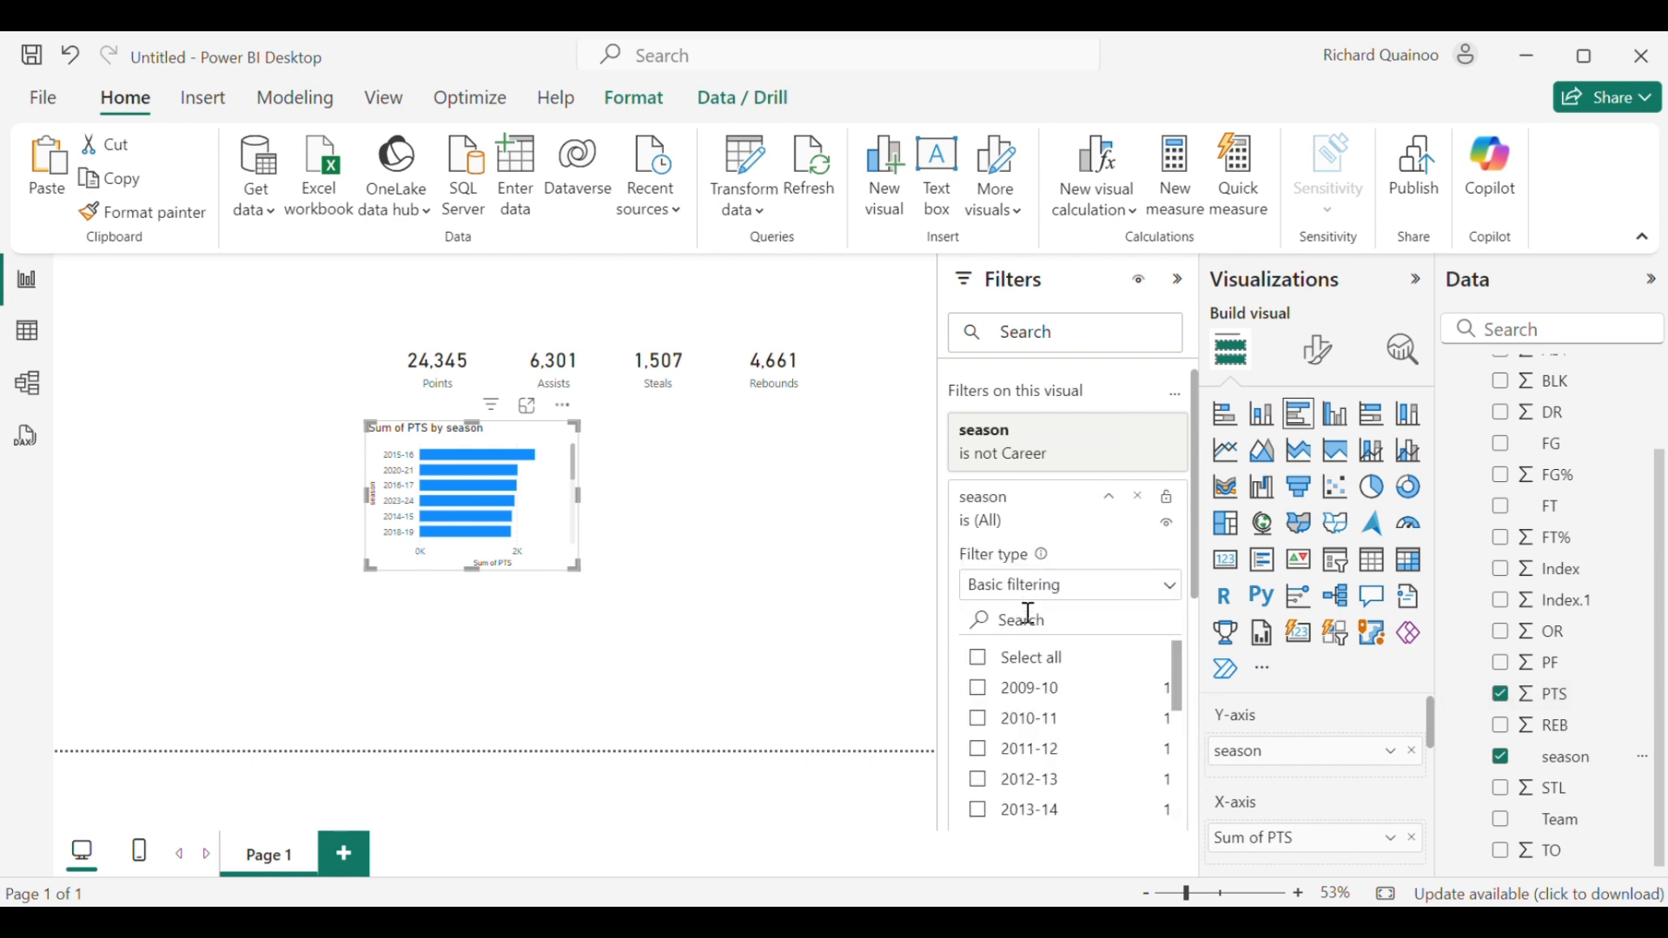
click(1101, 588)
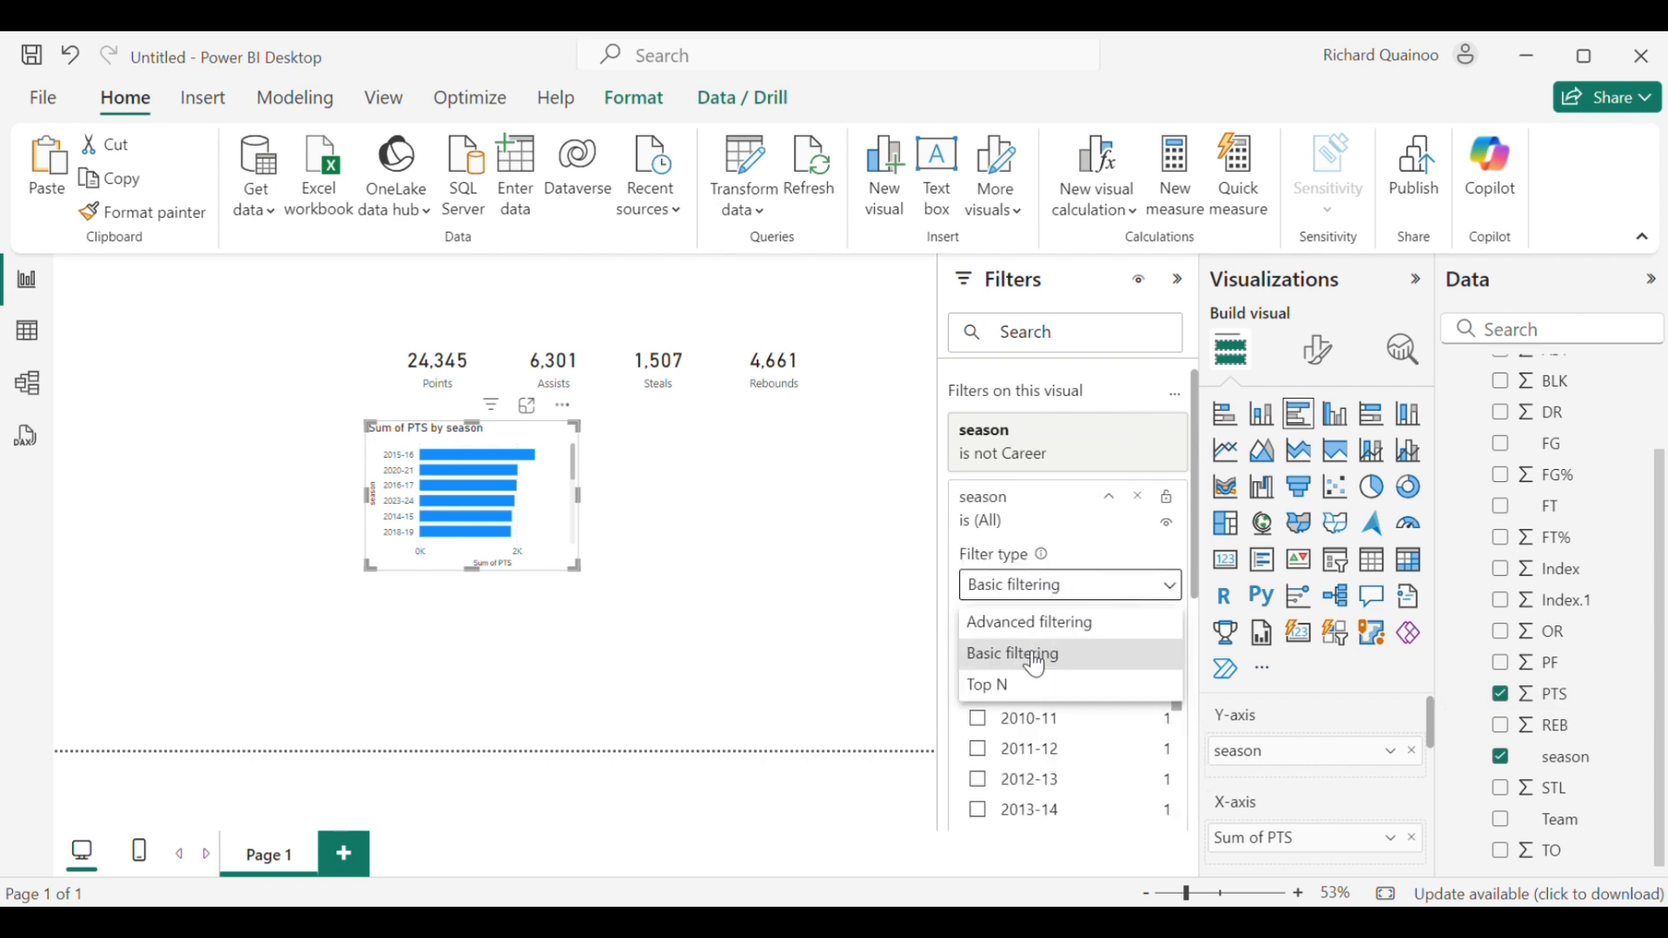
click(1012, 682)
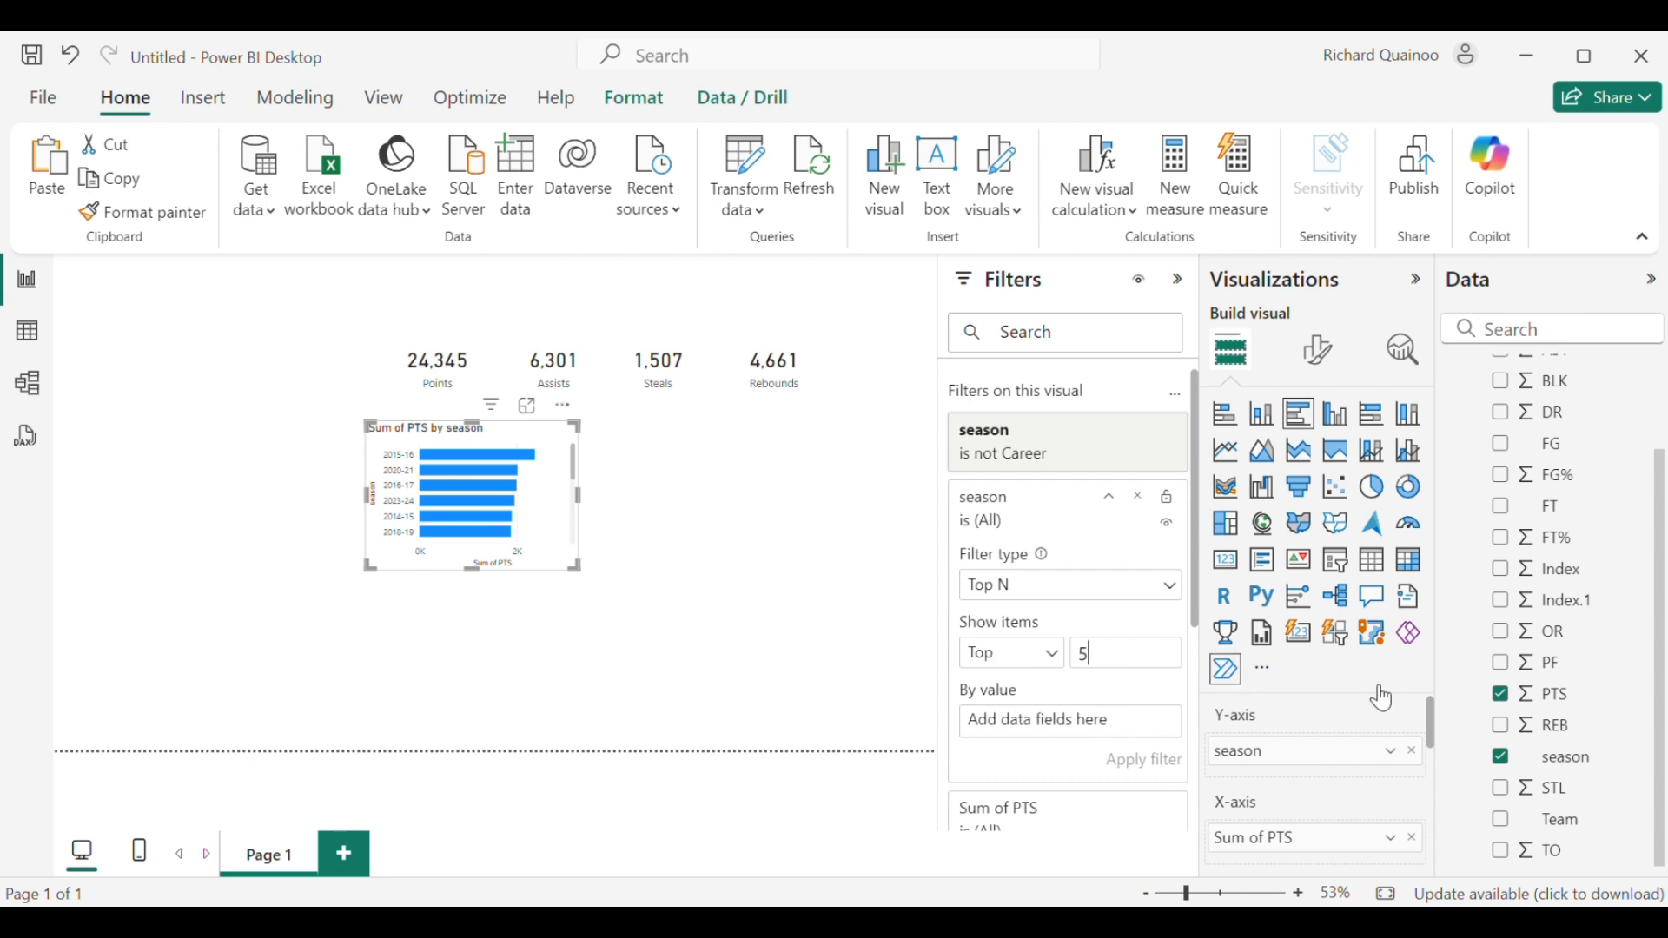
drag(1548, 716, 1096, 739)
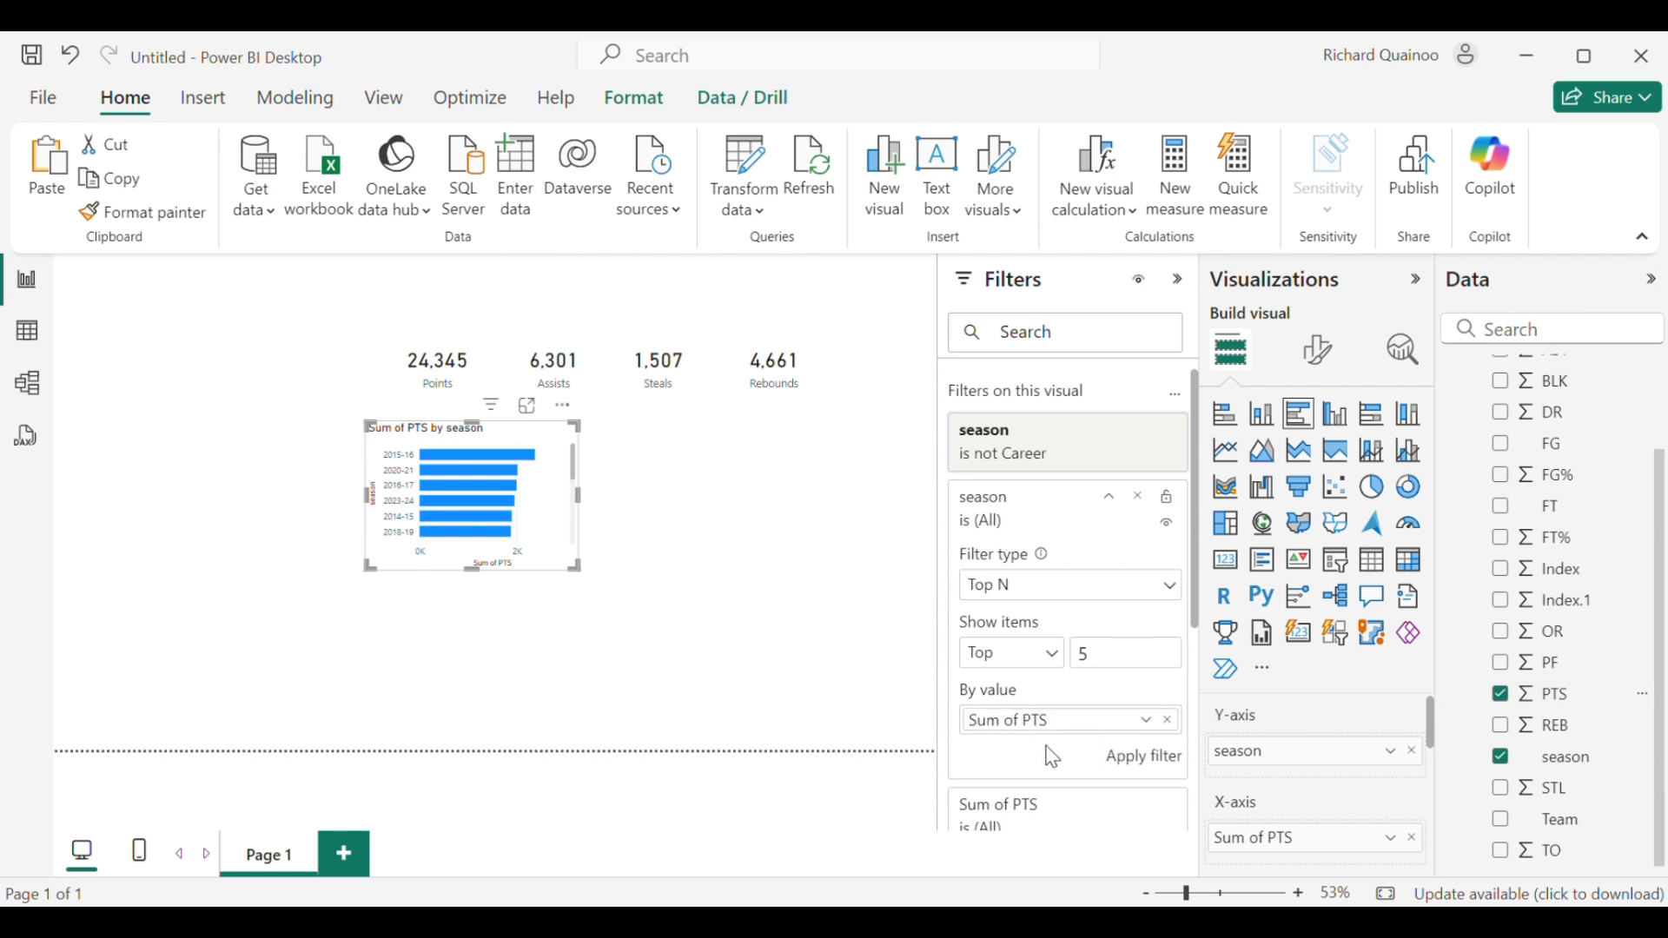
click(1129, 773)
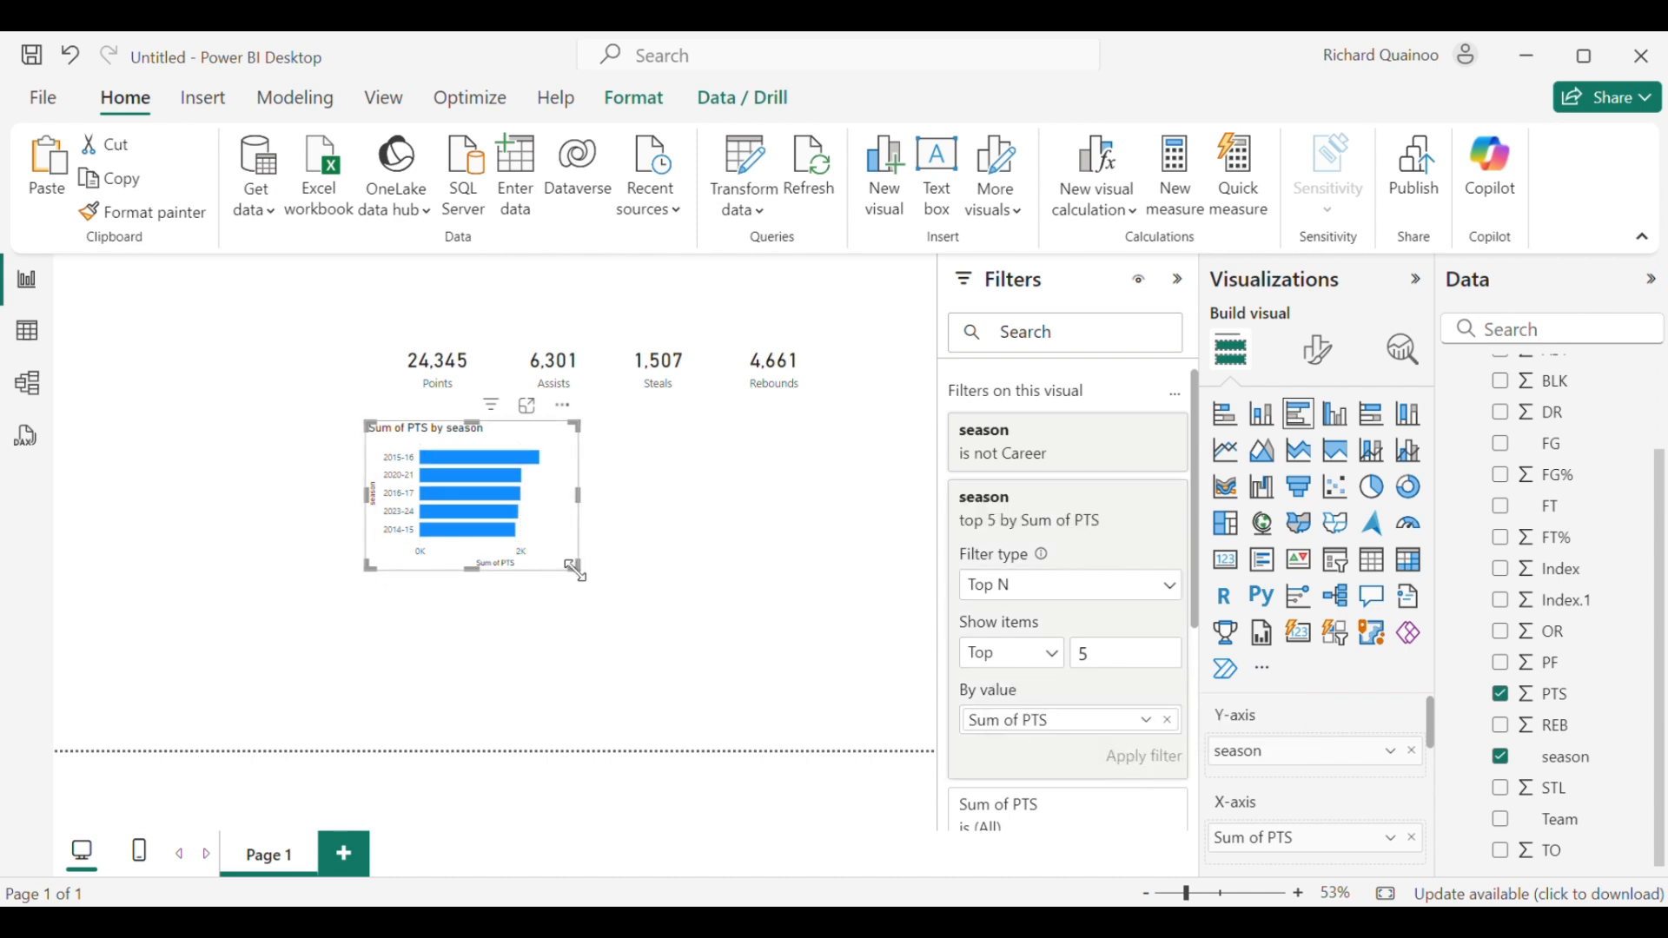
Step: Enlarge the bar chart to examine the points of the 2015-16 and 2014-15 seasons, and shrink it again
drag(578, 571, 791, 756)
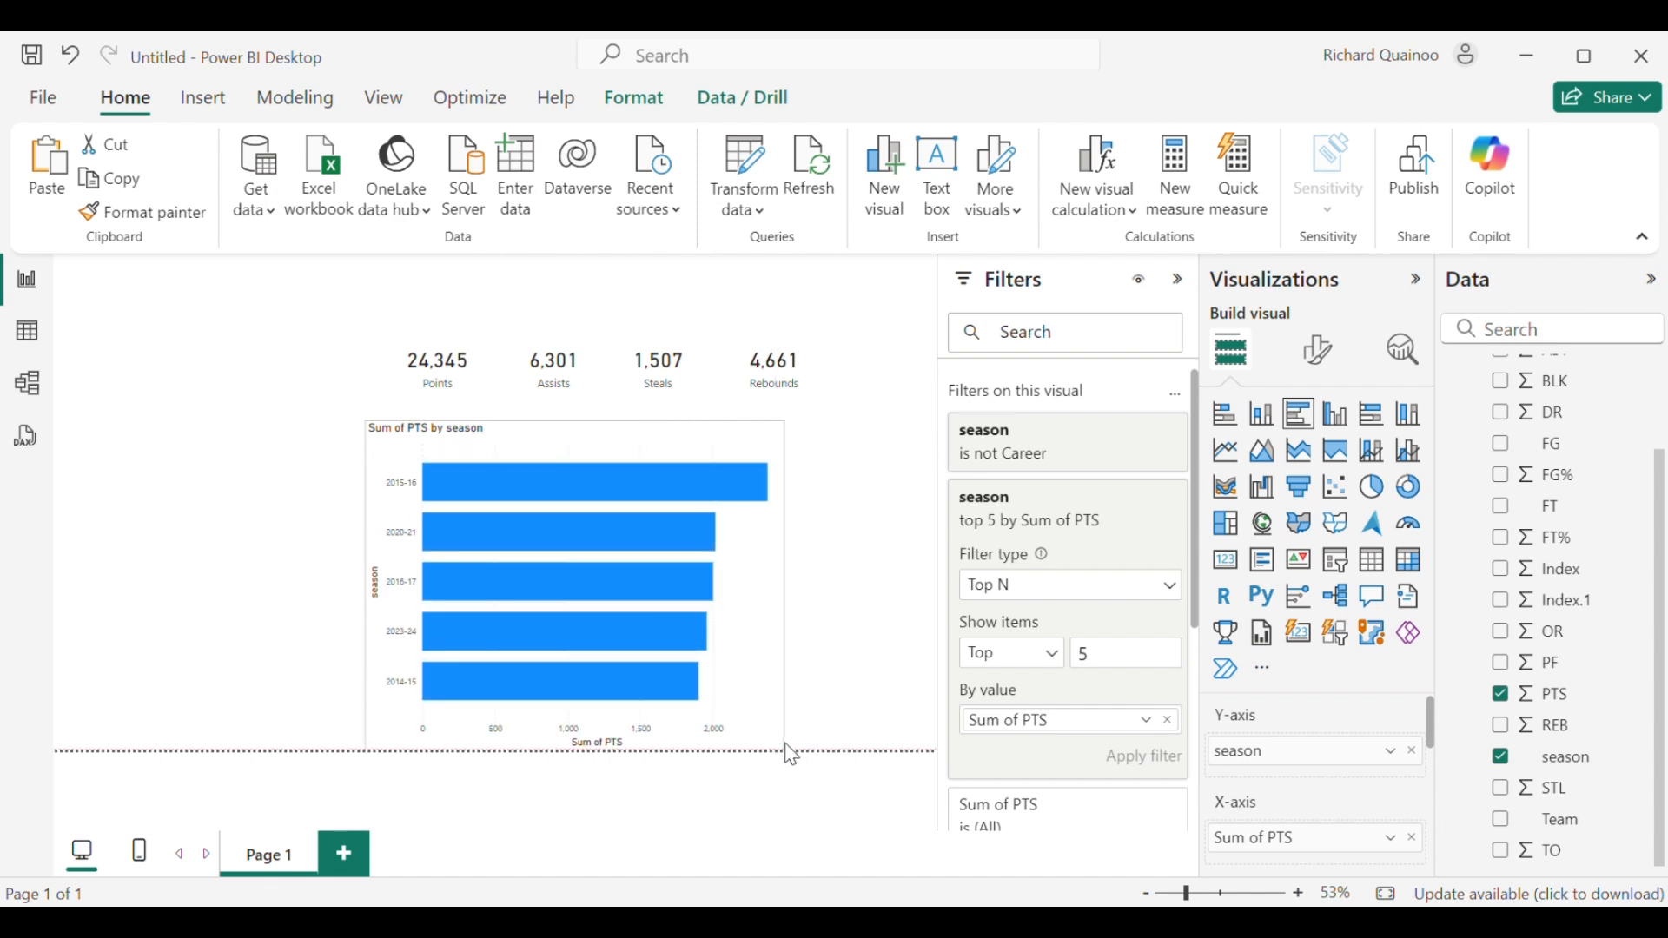
mouse_move(549, 623)
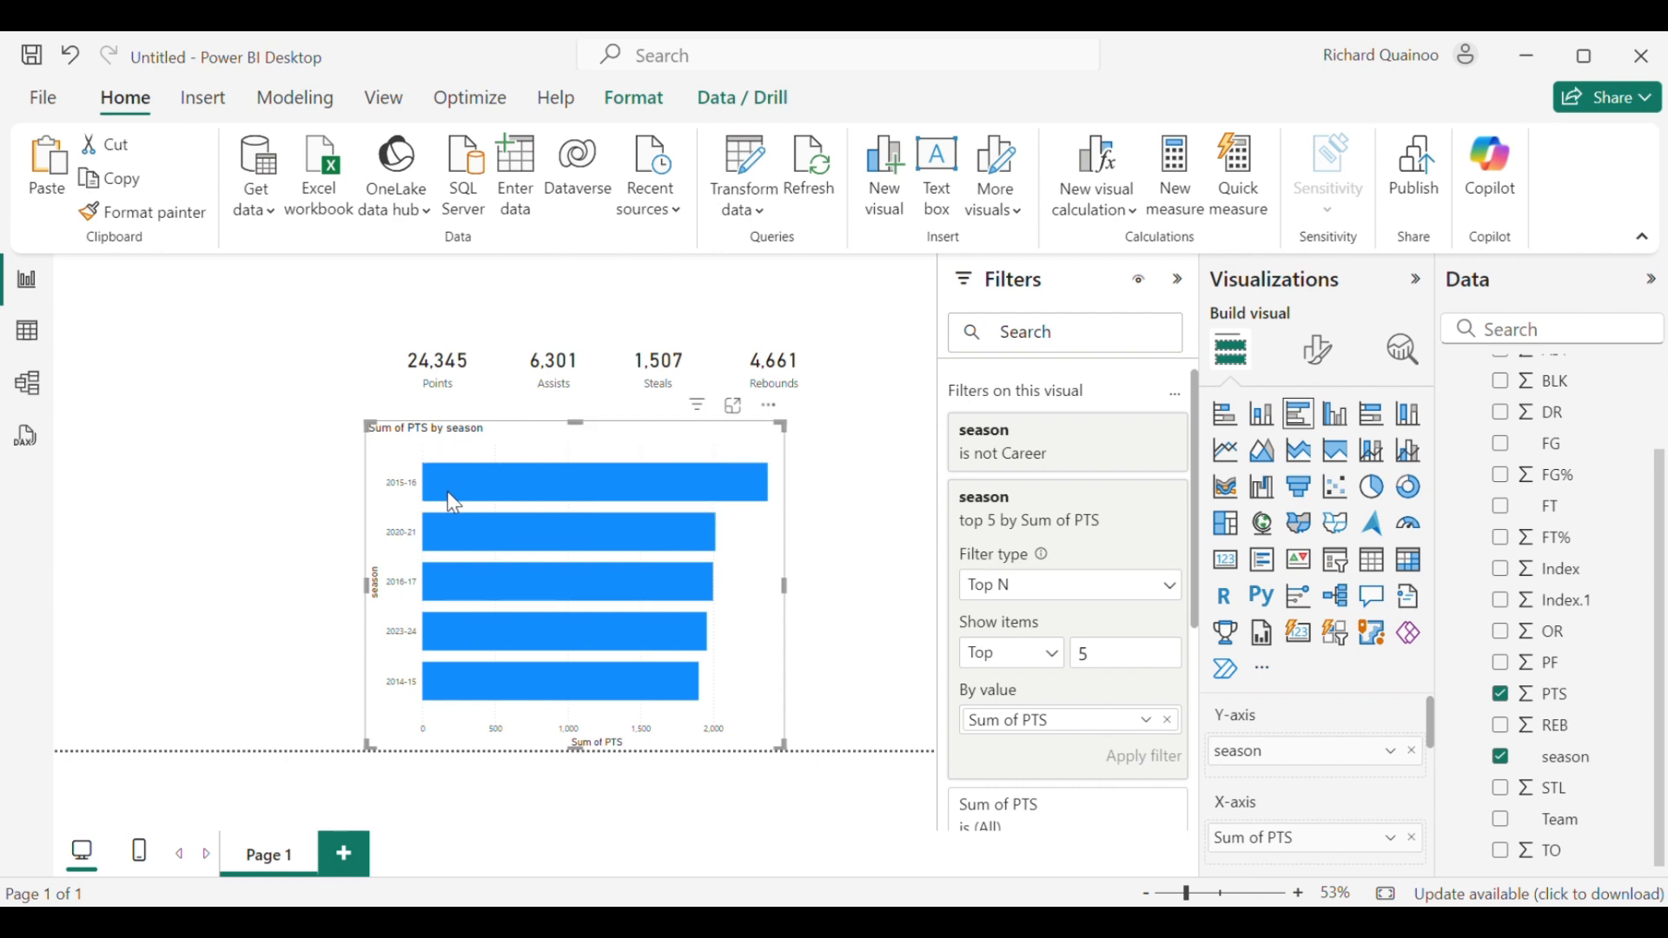
mouse_move(447, 493)
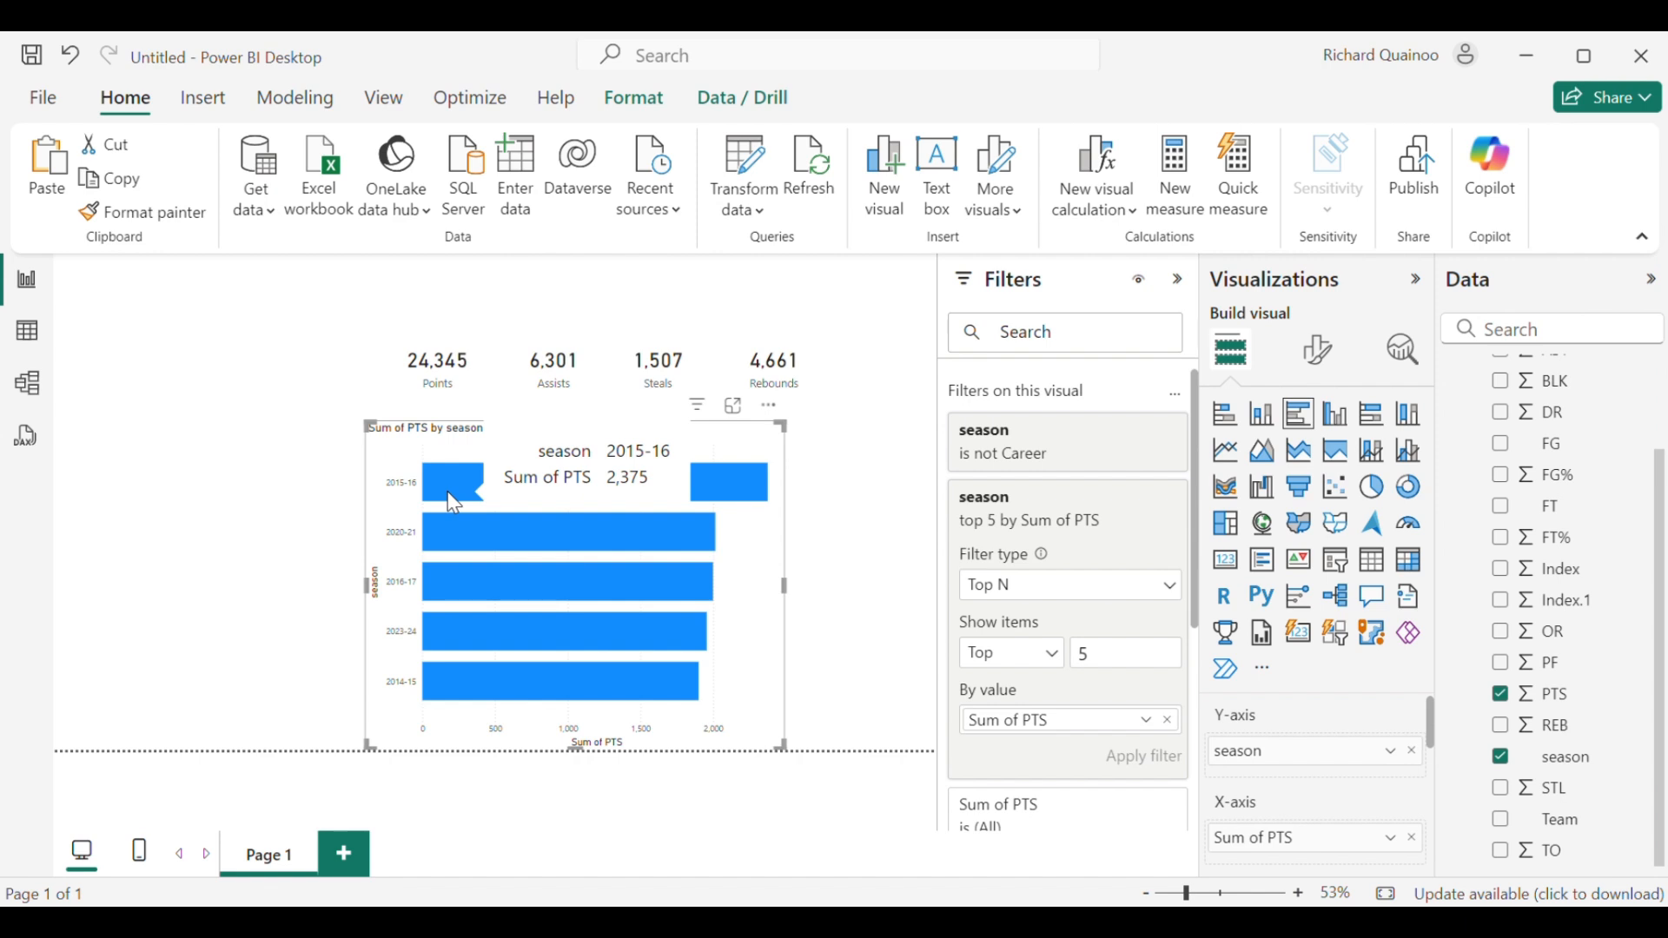
mouse_move(445, 694)
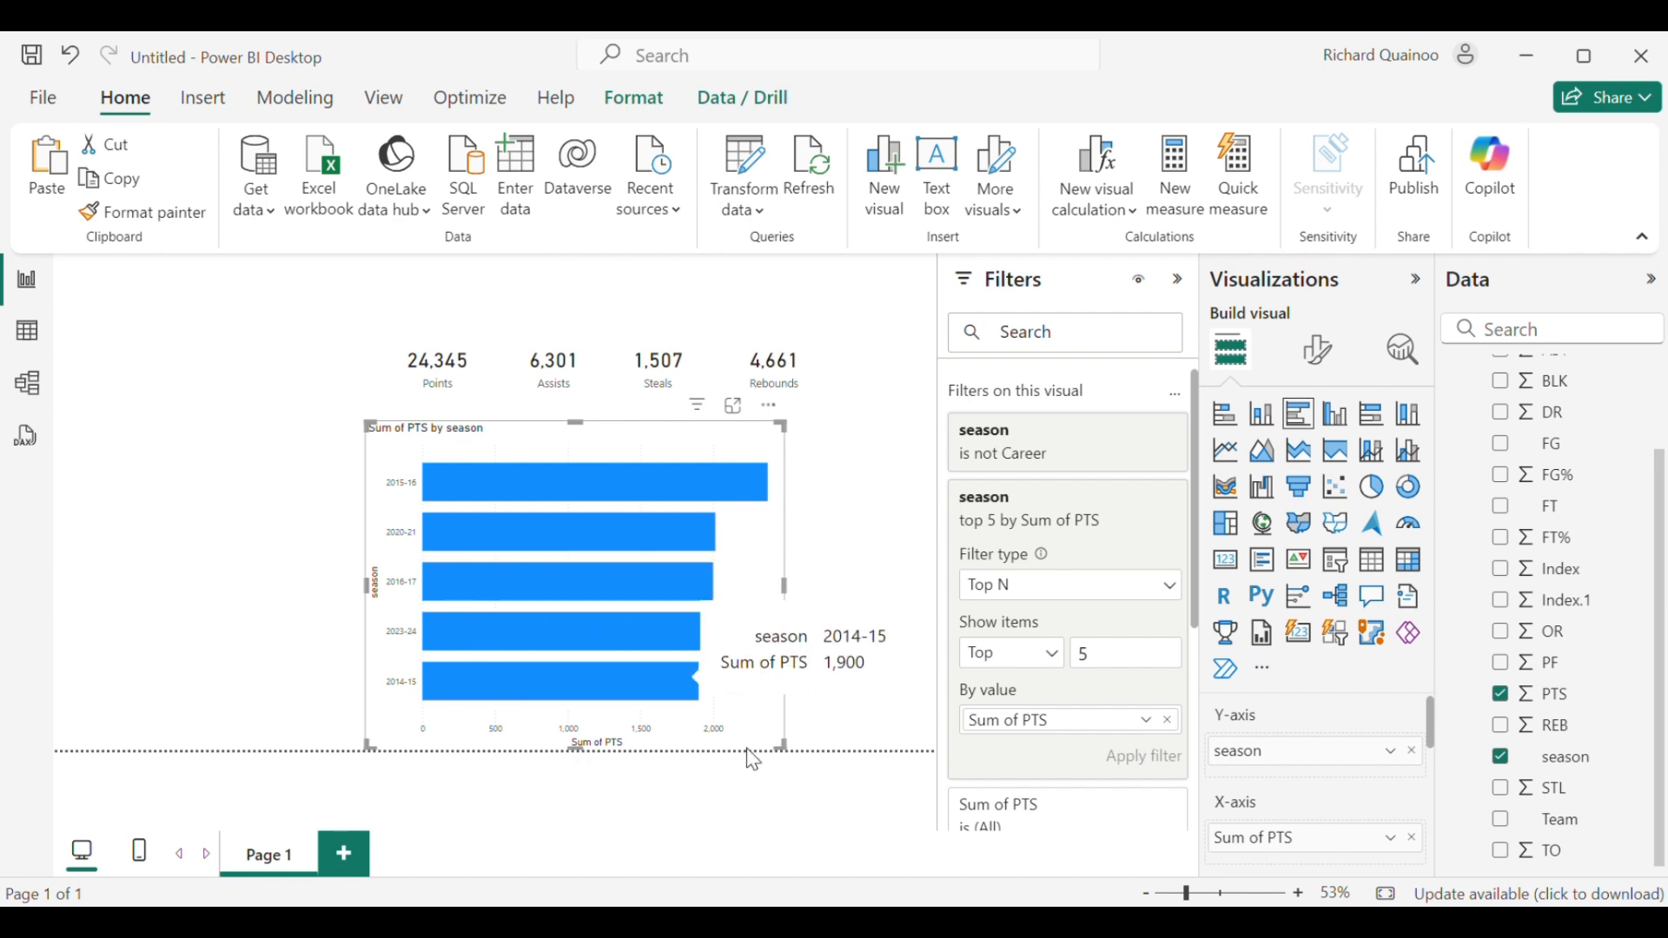
drag(782, 749, 650, 599)
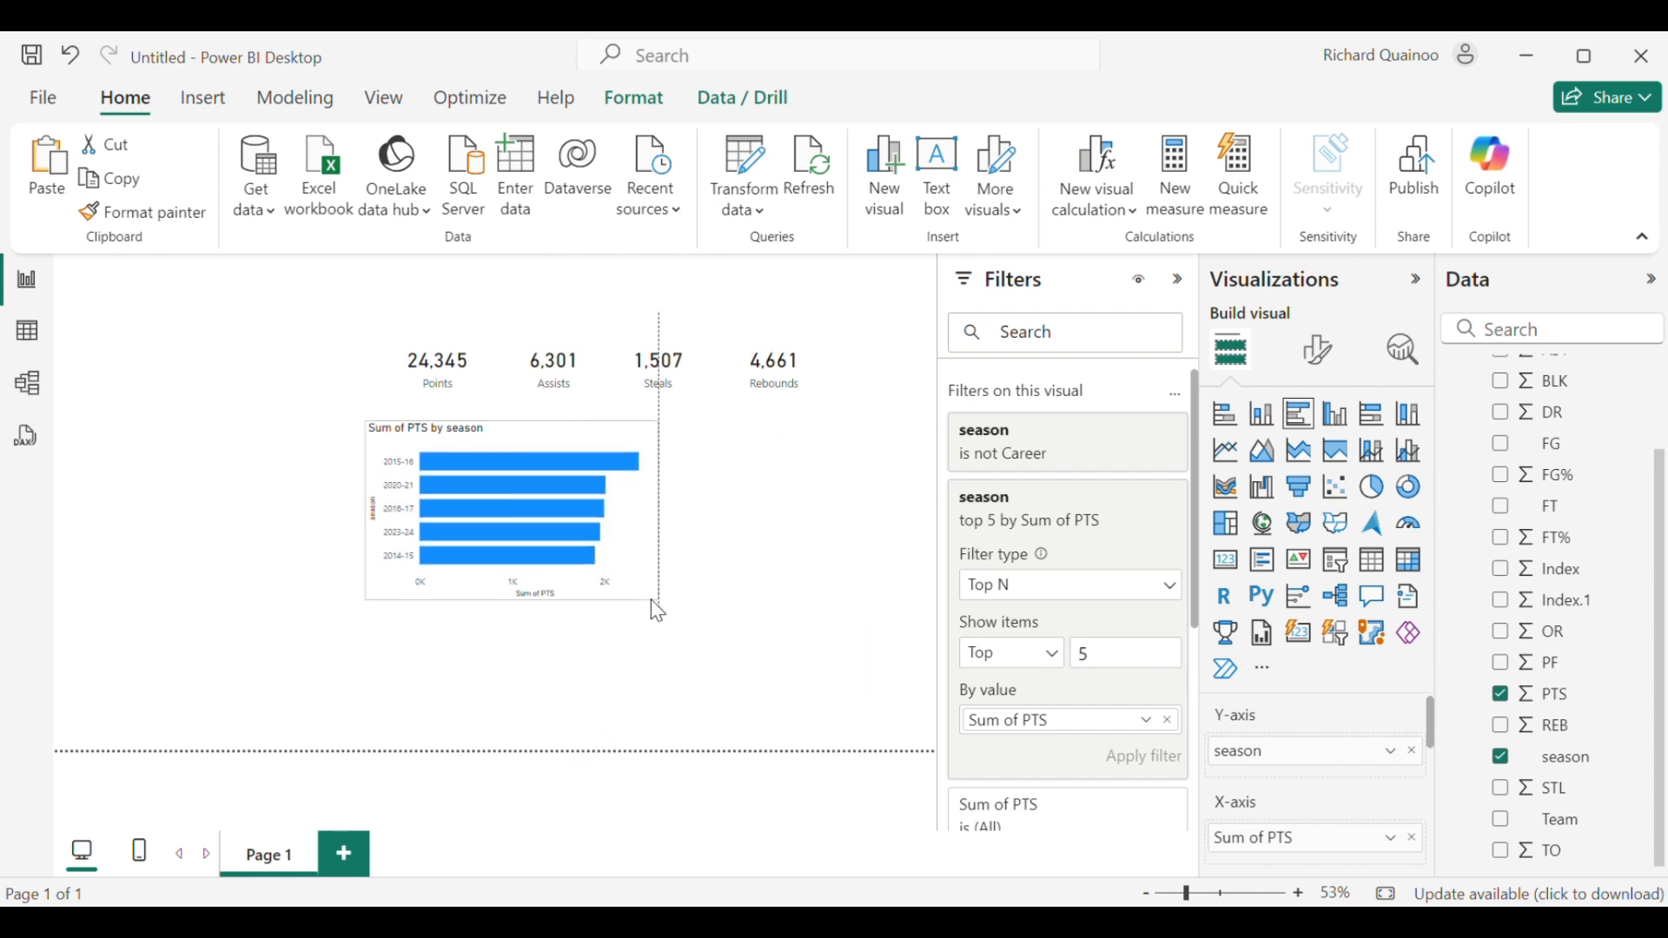
Step: Change the bar chart's title to Top 5 Seasons and make the chart slightly smaller
click(1320, 351)
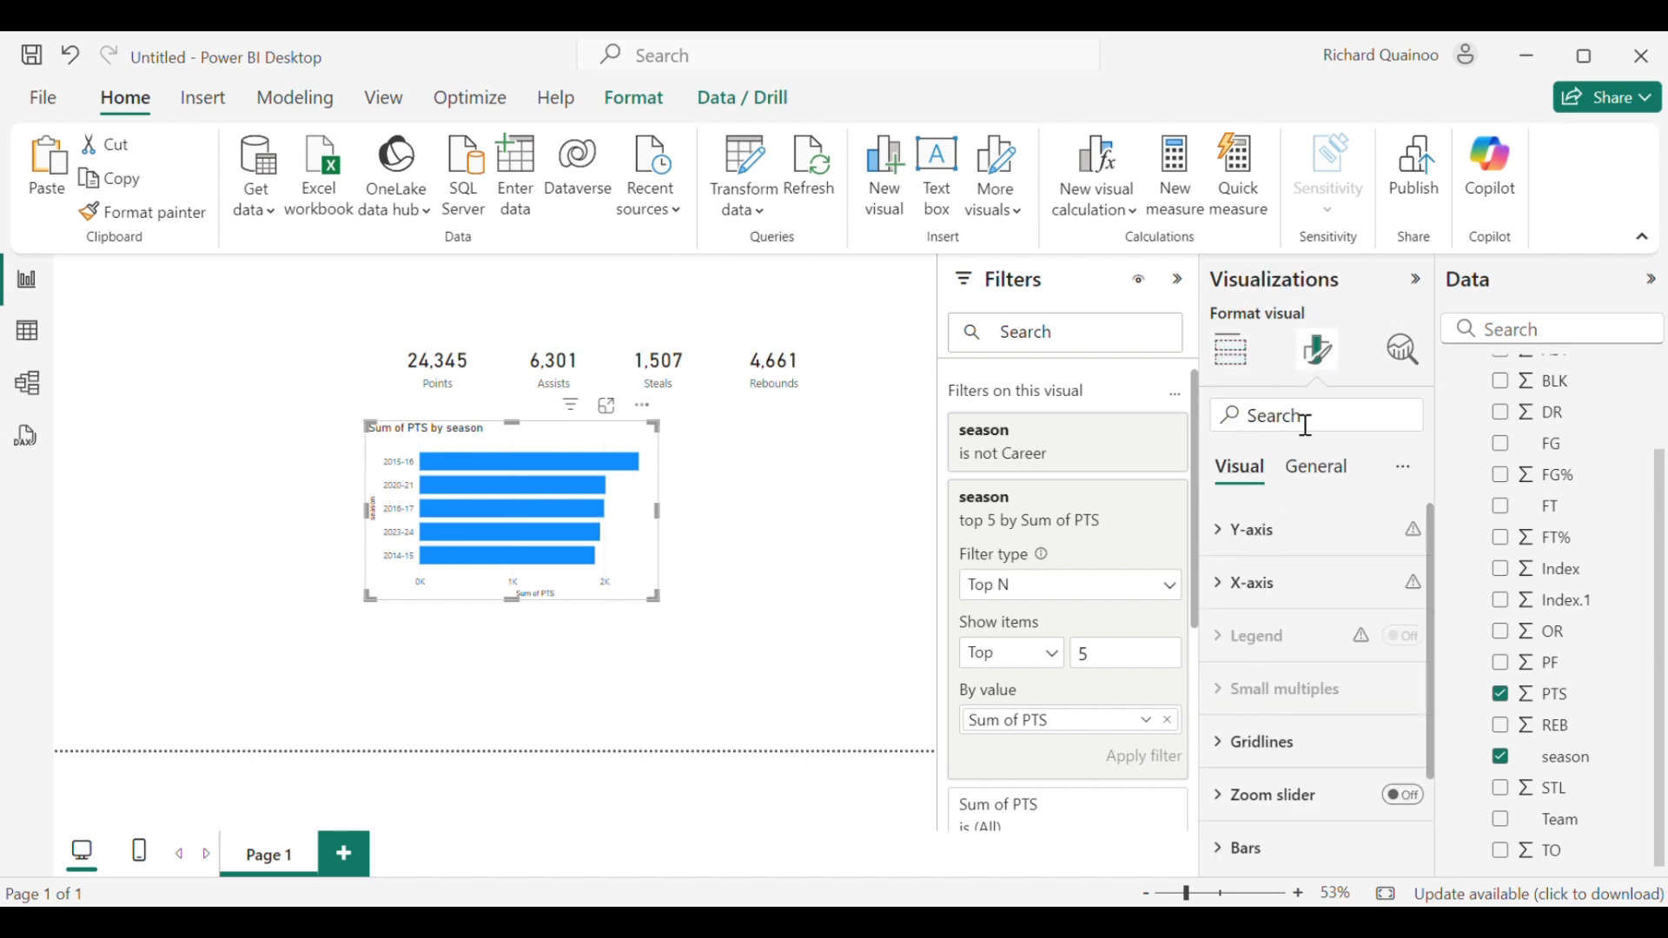
click(1316, 467)
click(1264, 587)
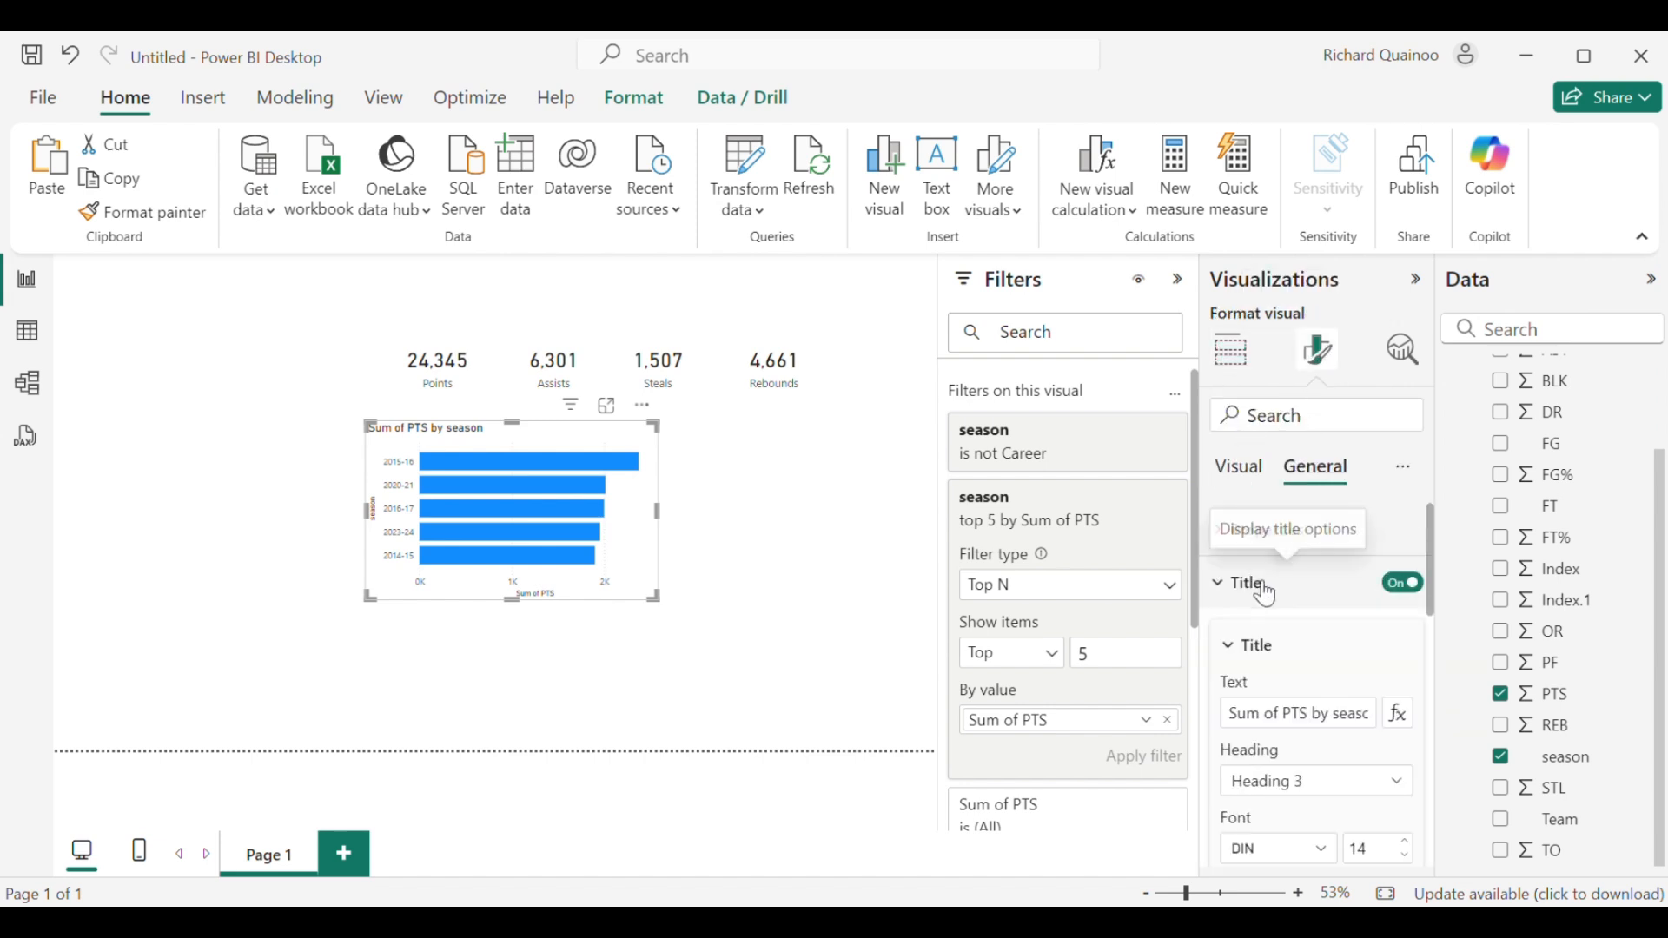
click(1300, 726)
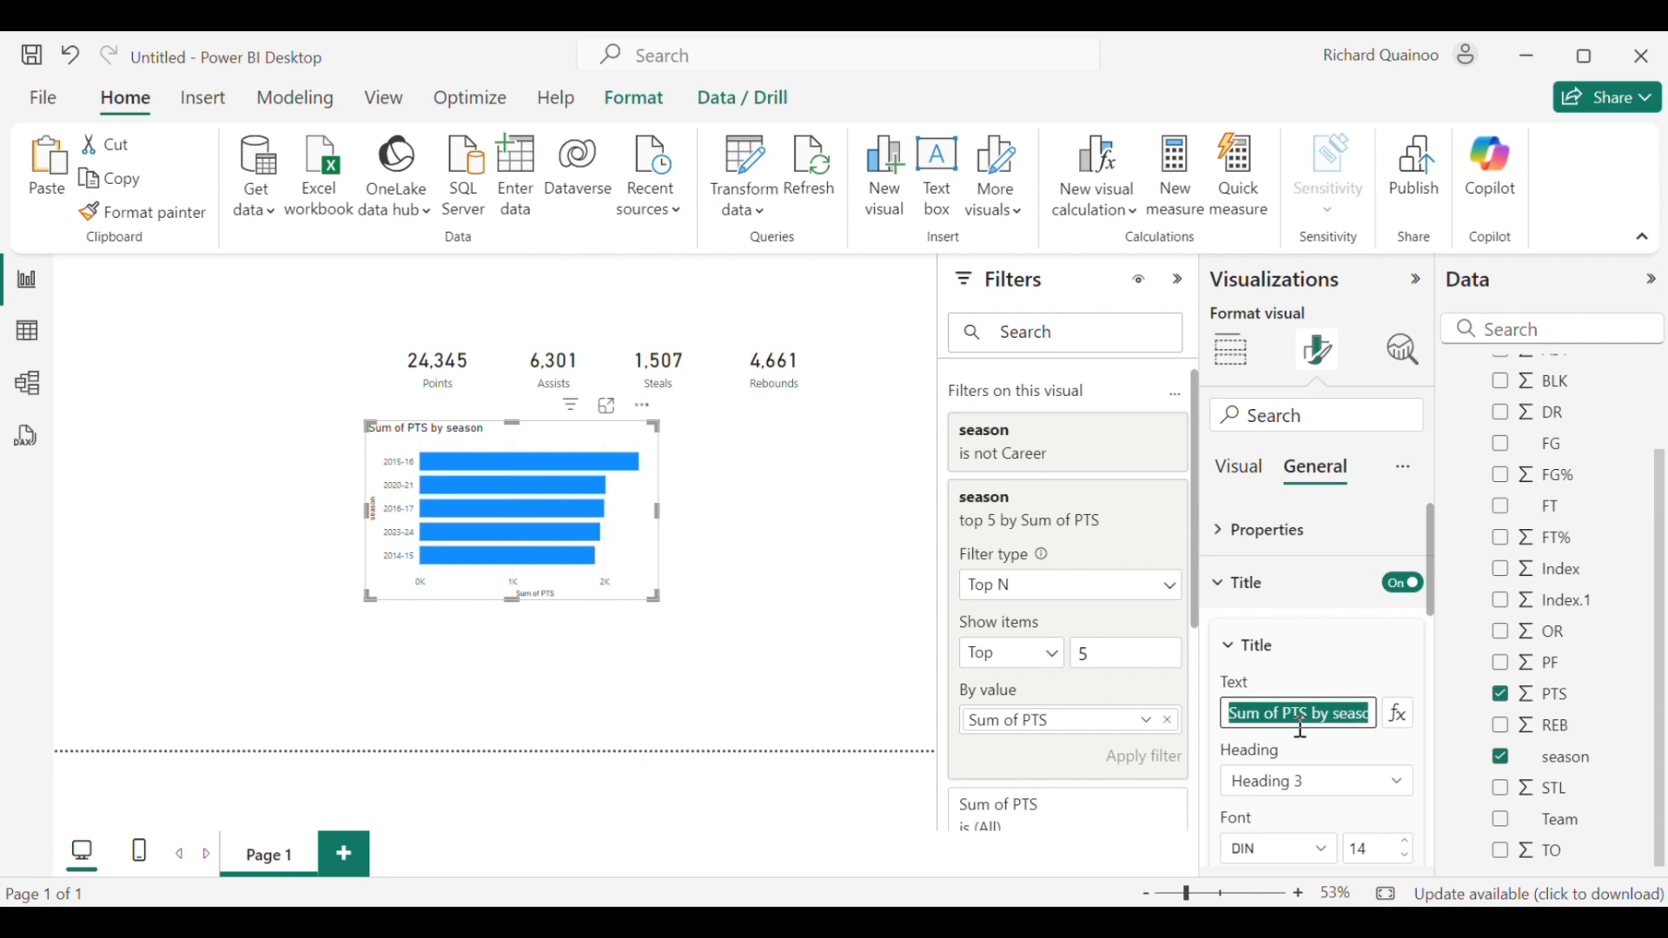
text(Top 5 s)
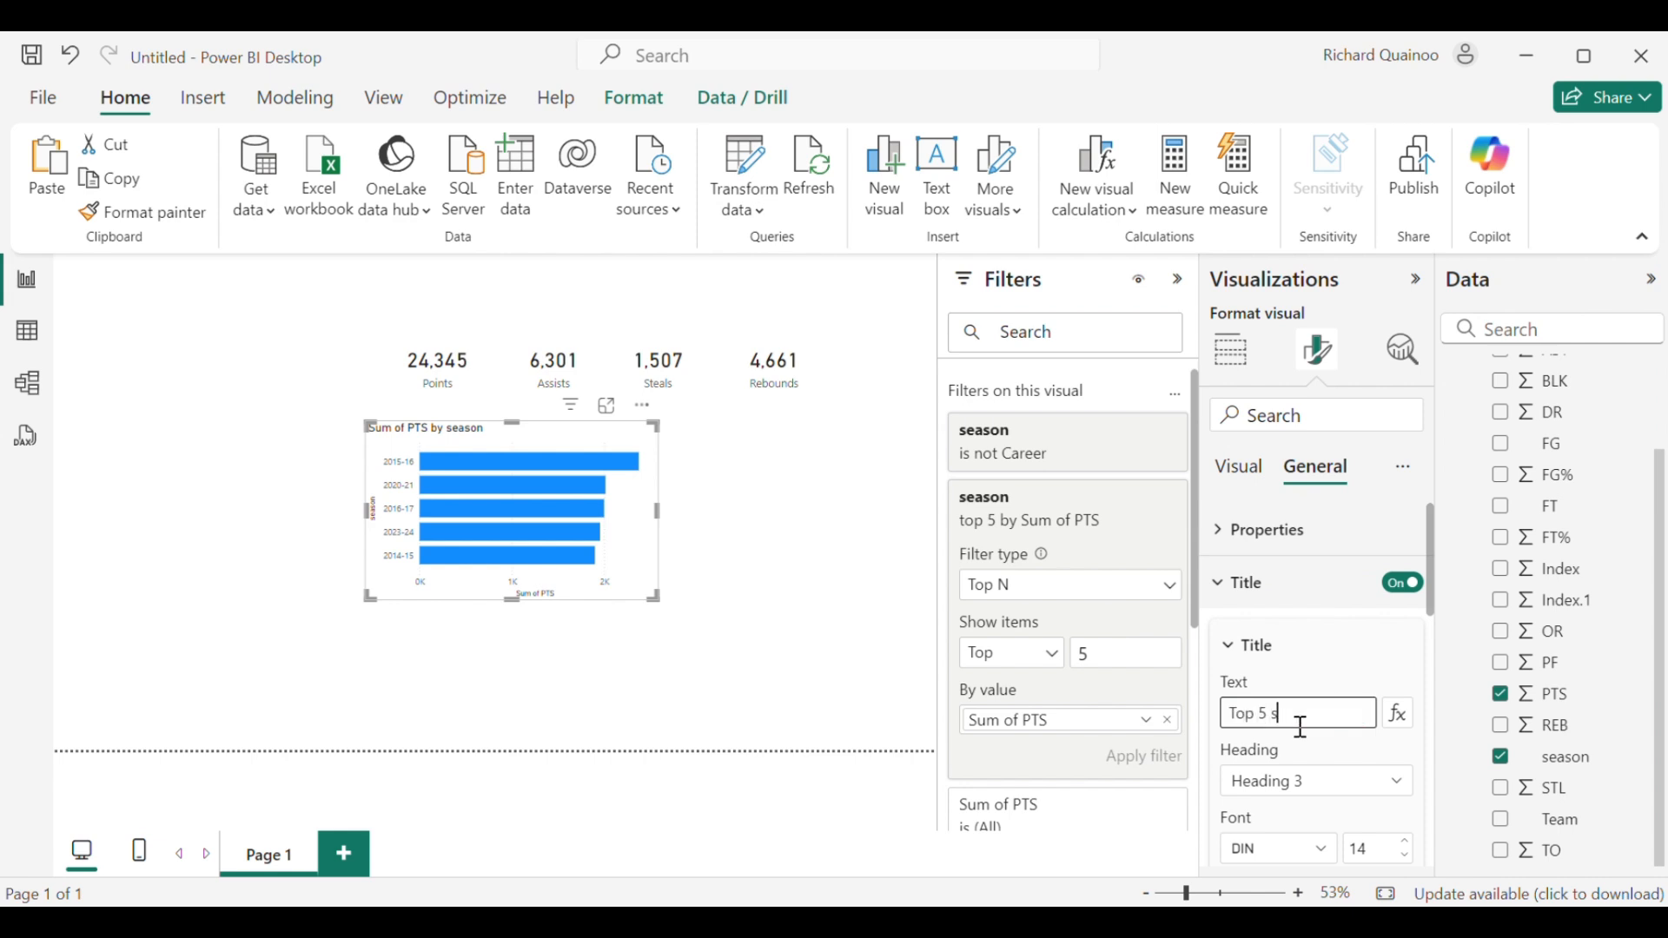
key(BackSpace)
text(Seasons)
drag(647, 582, 632, 564)
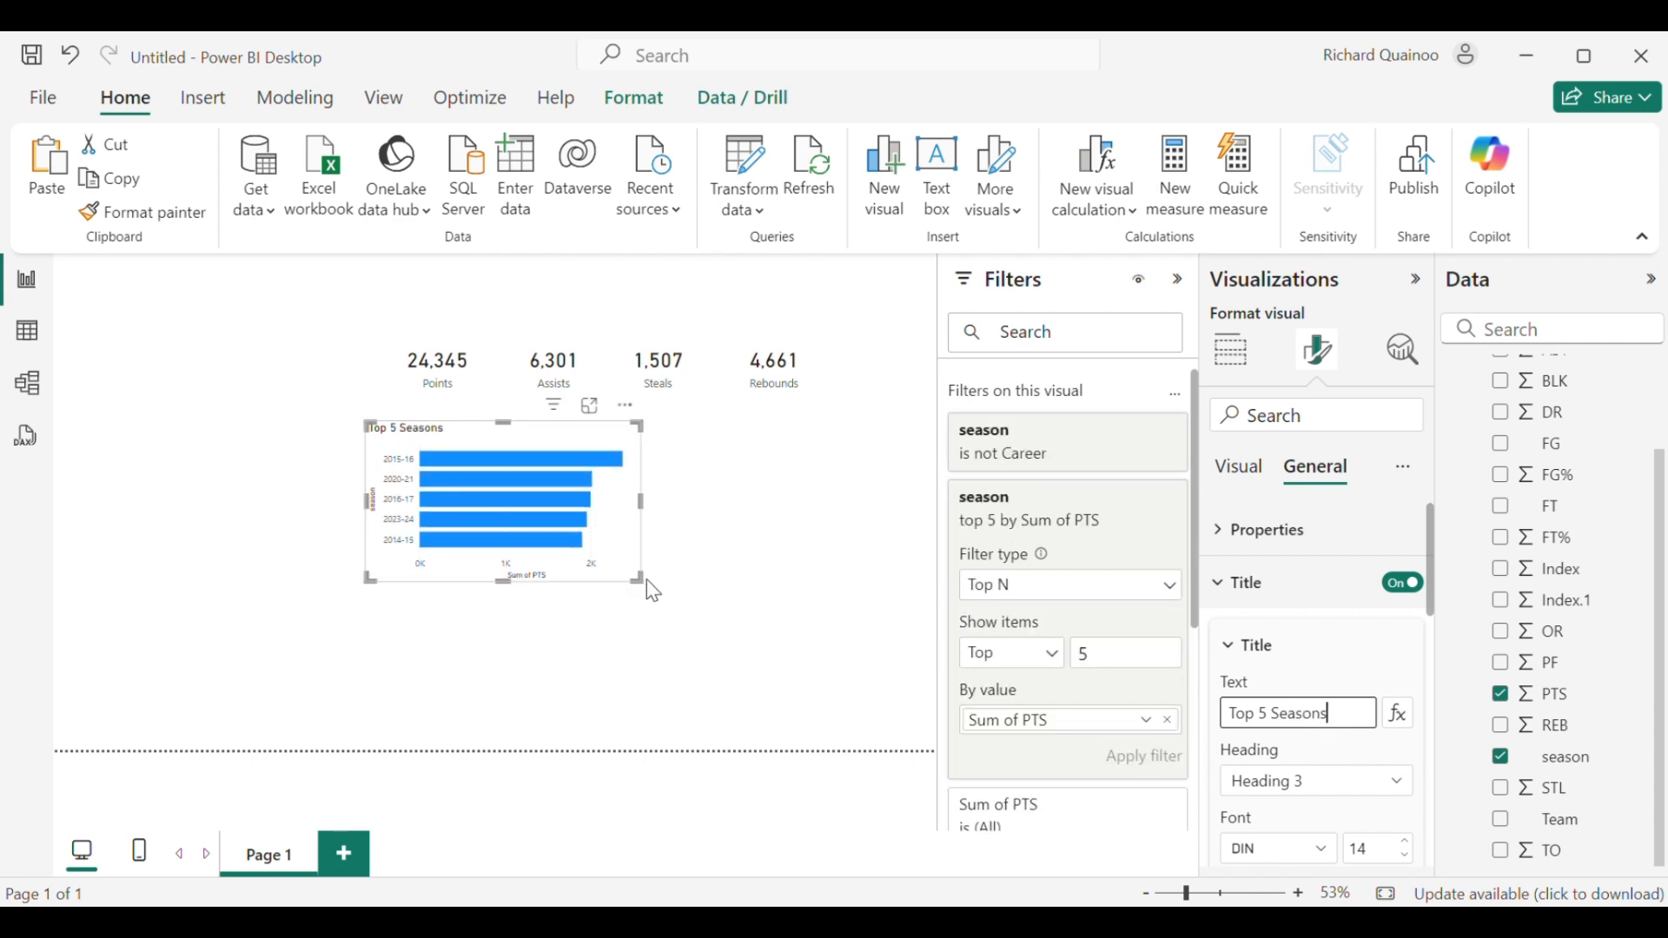
click(605, 617)
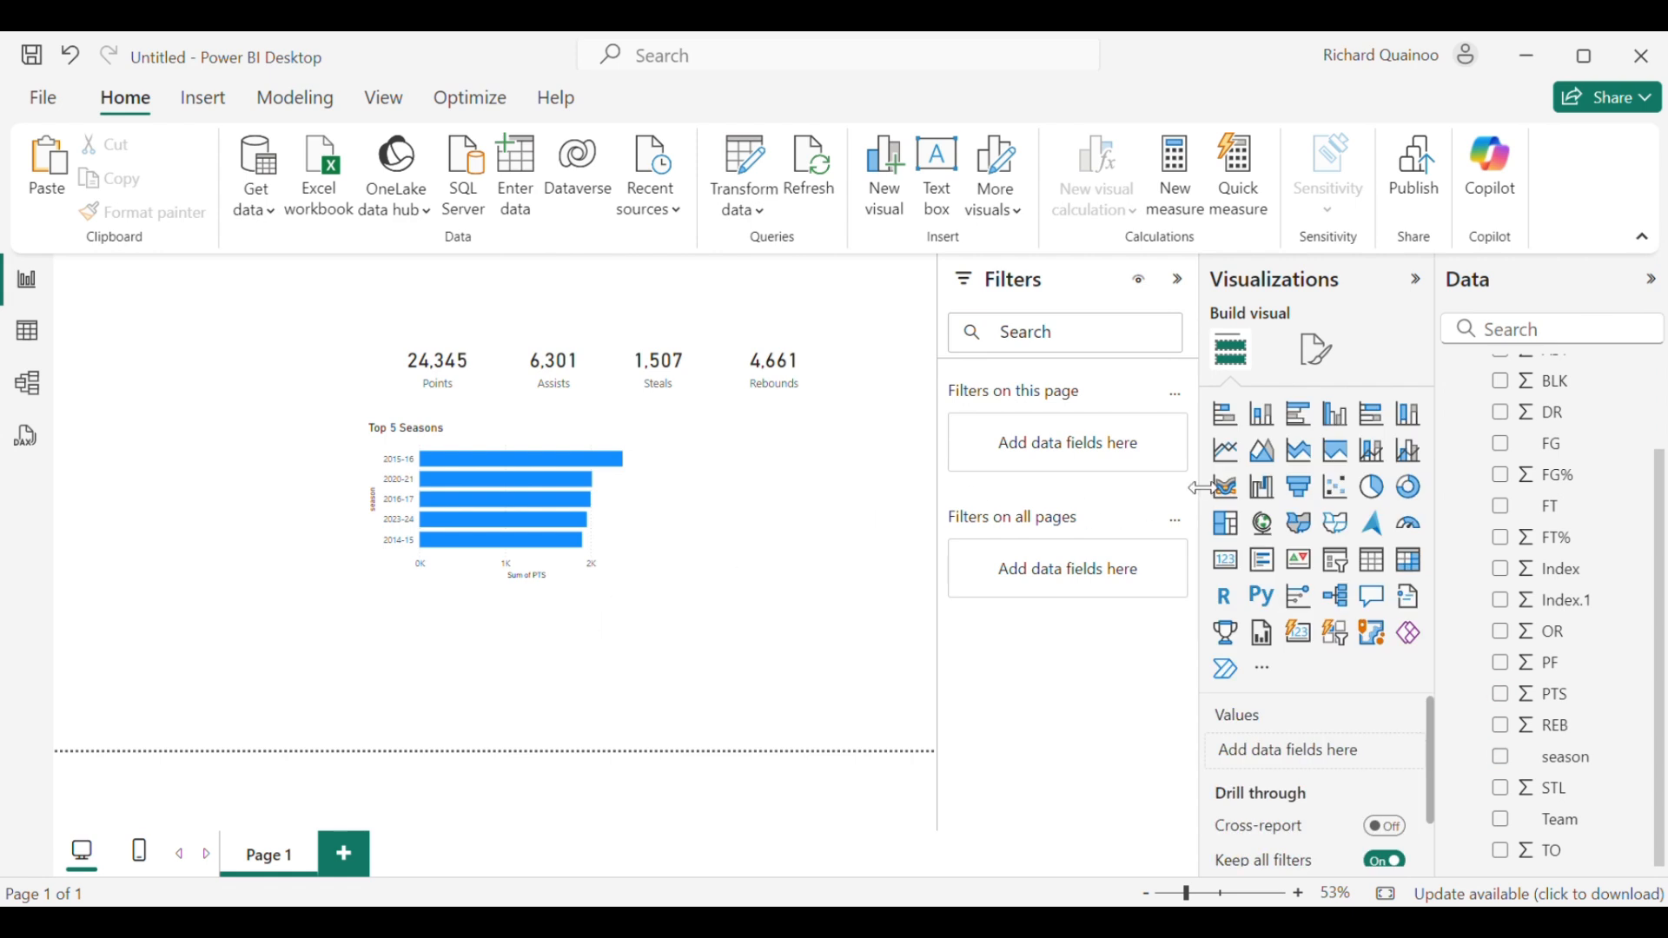
Step: Insert a wide line chart of PTS by season beneath the Top 5 Seasons chart
click(1226, 451)
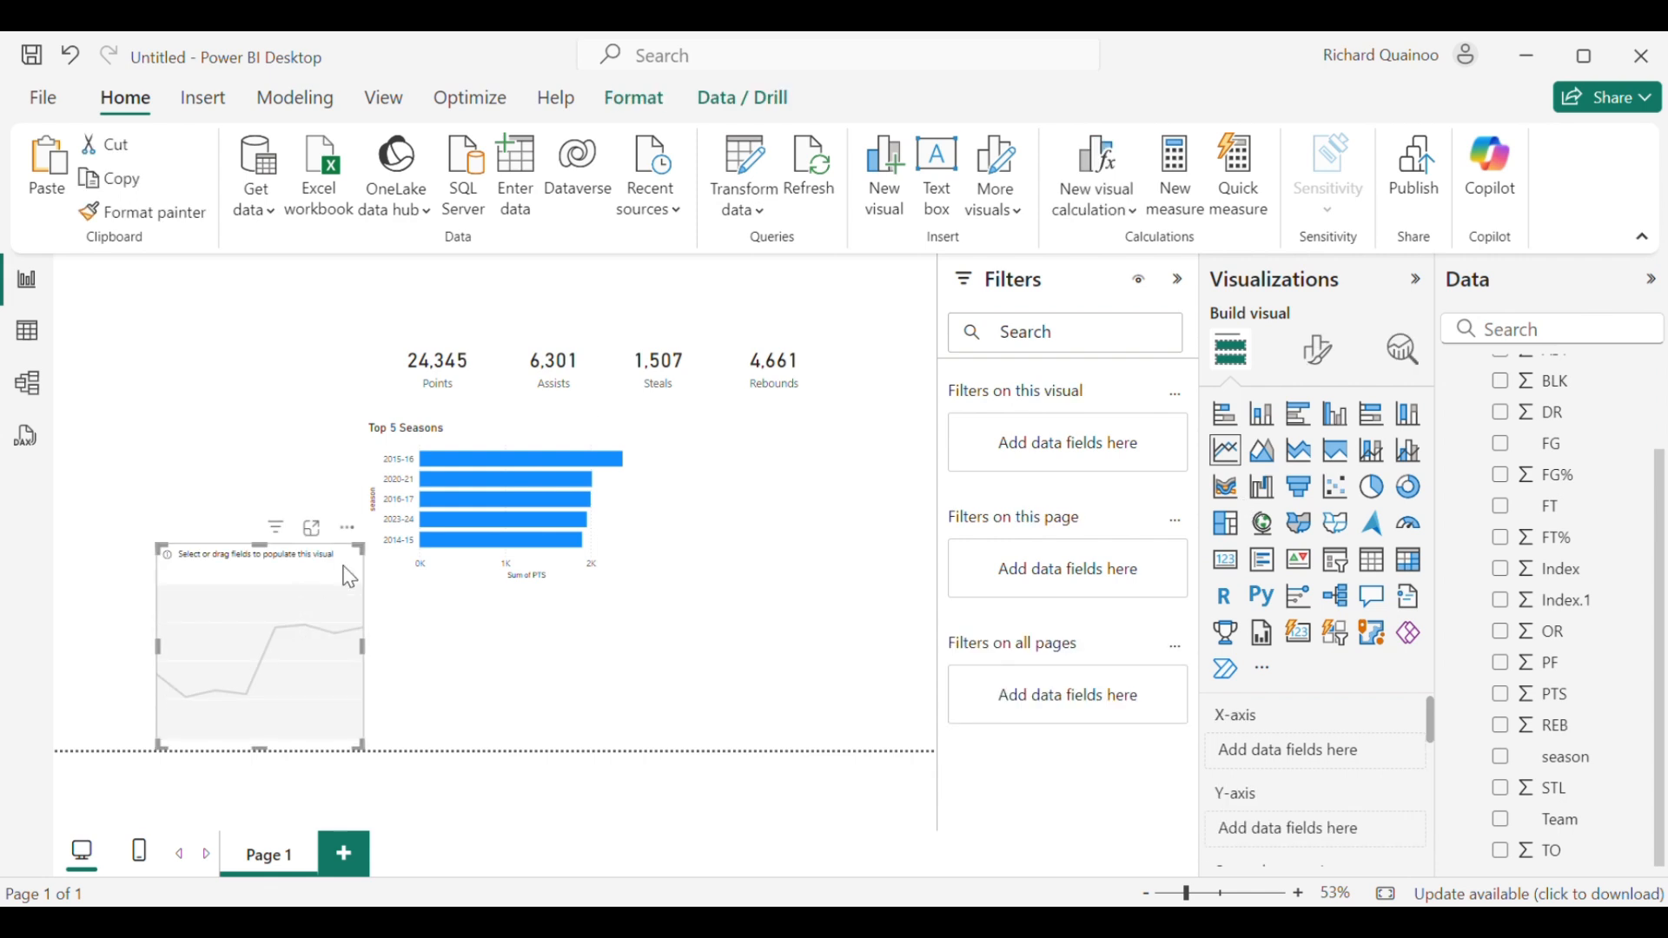
drag(363, 548, 842, 586)
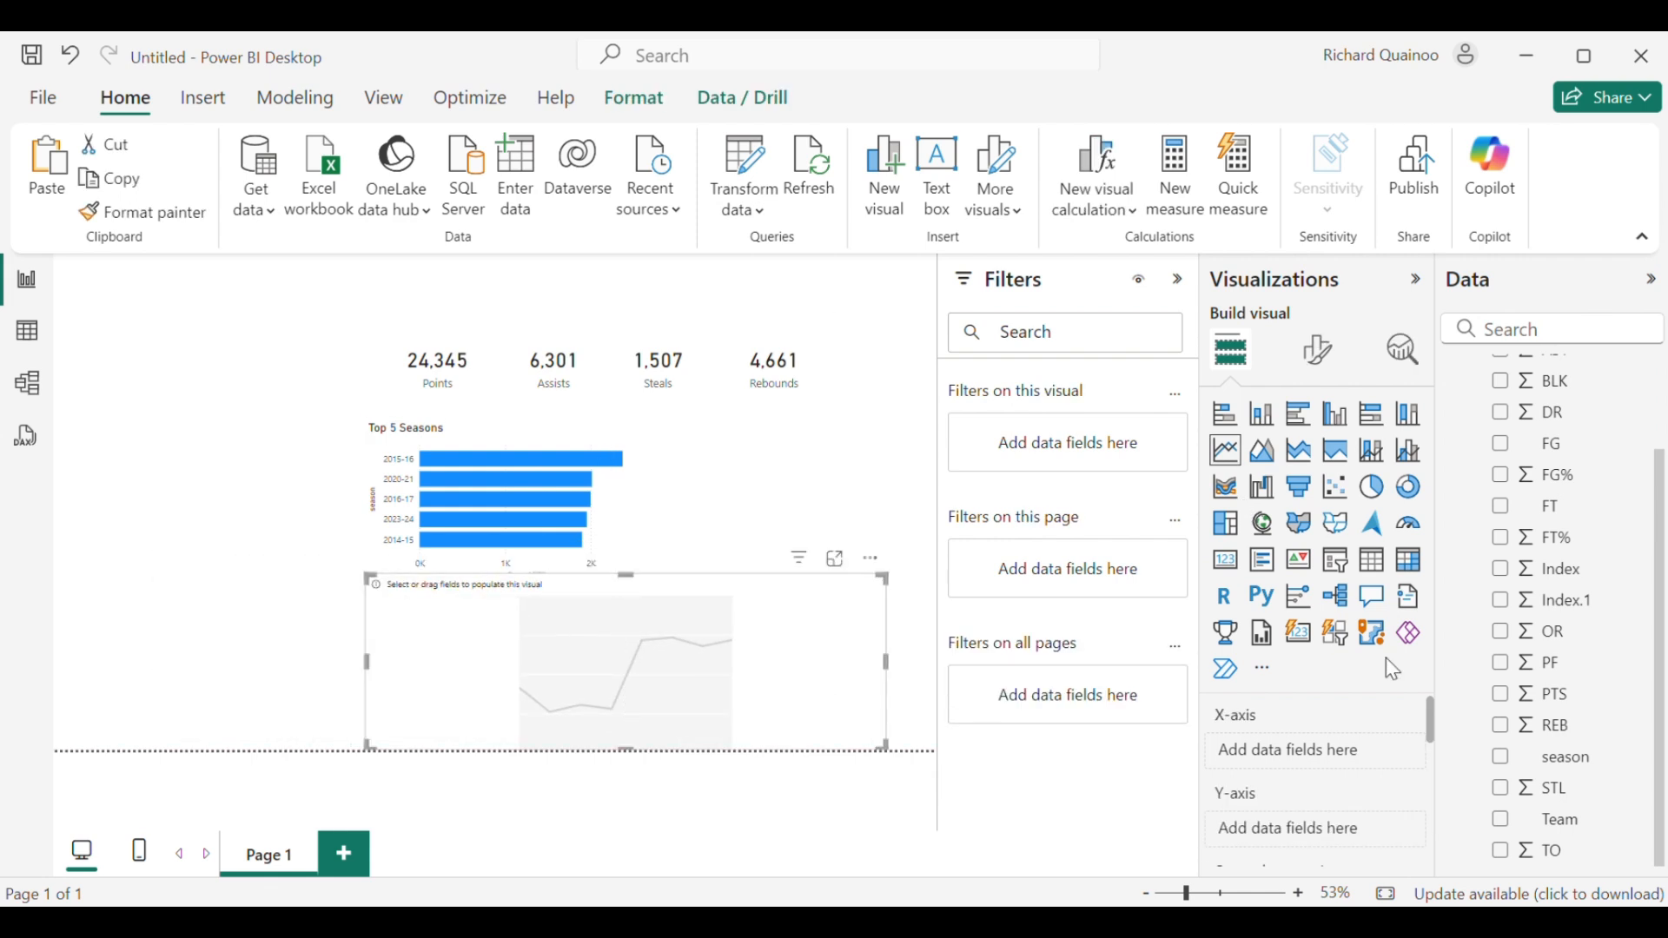
click(1508, 766)
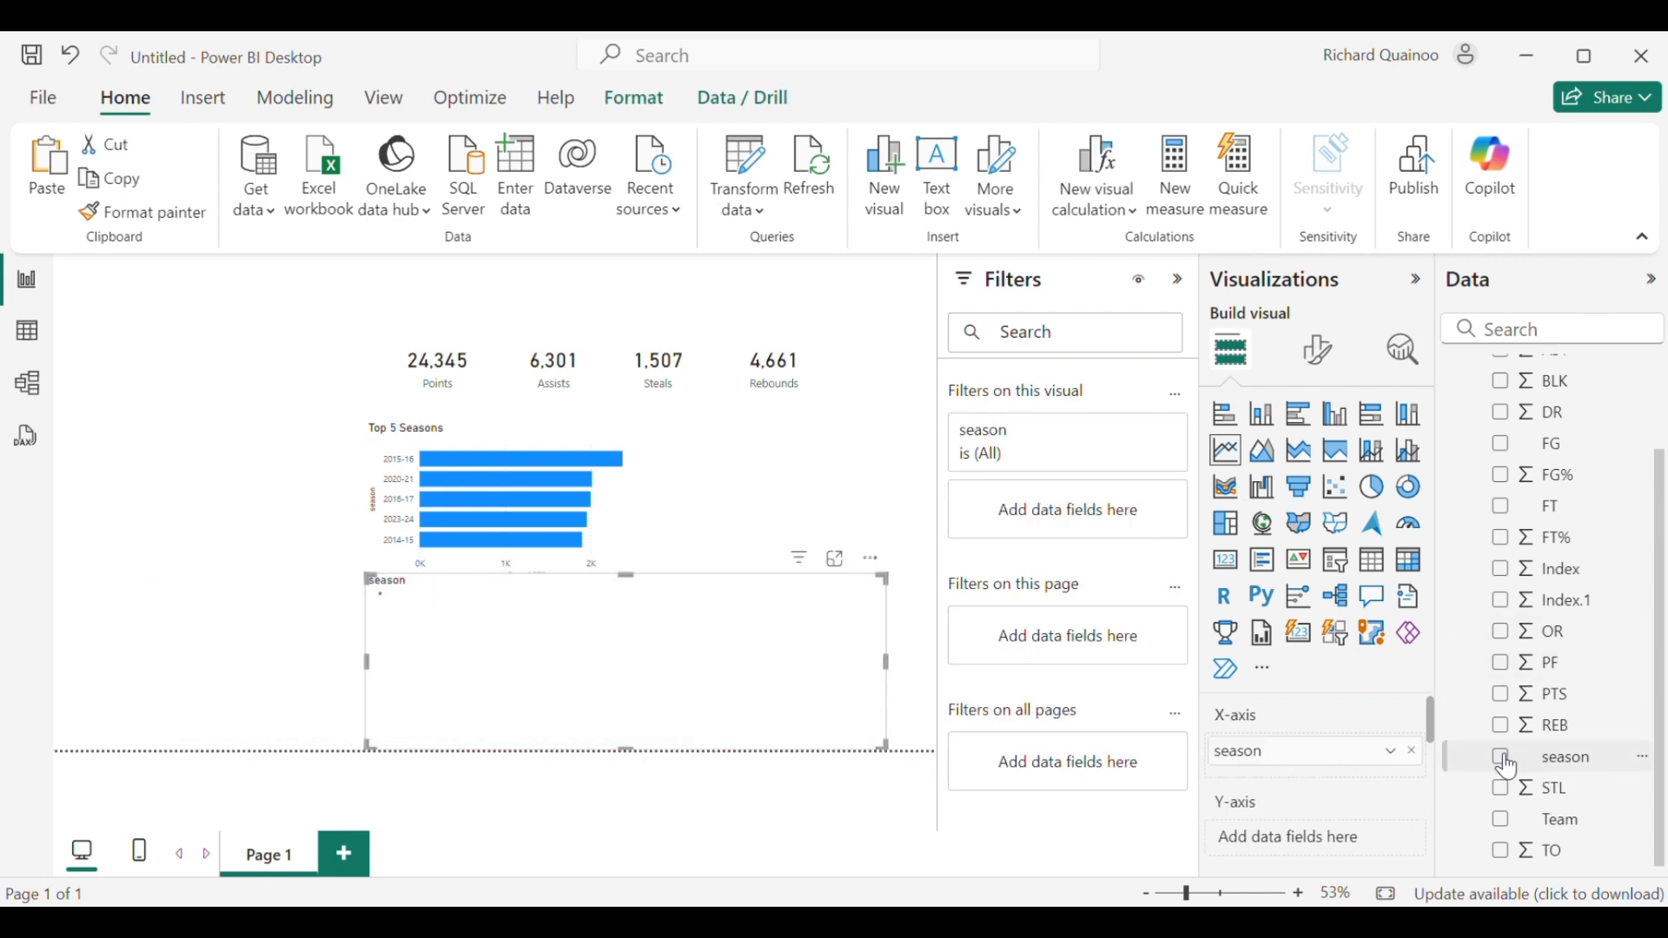
click(1501, 695)
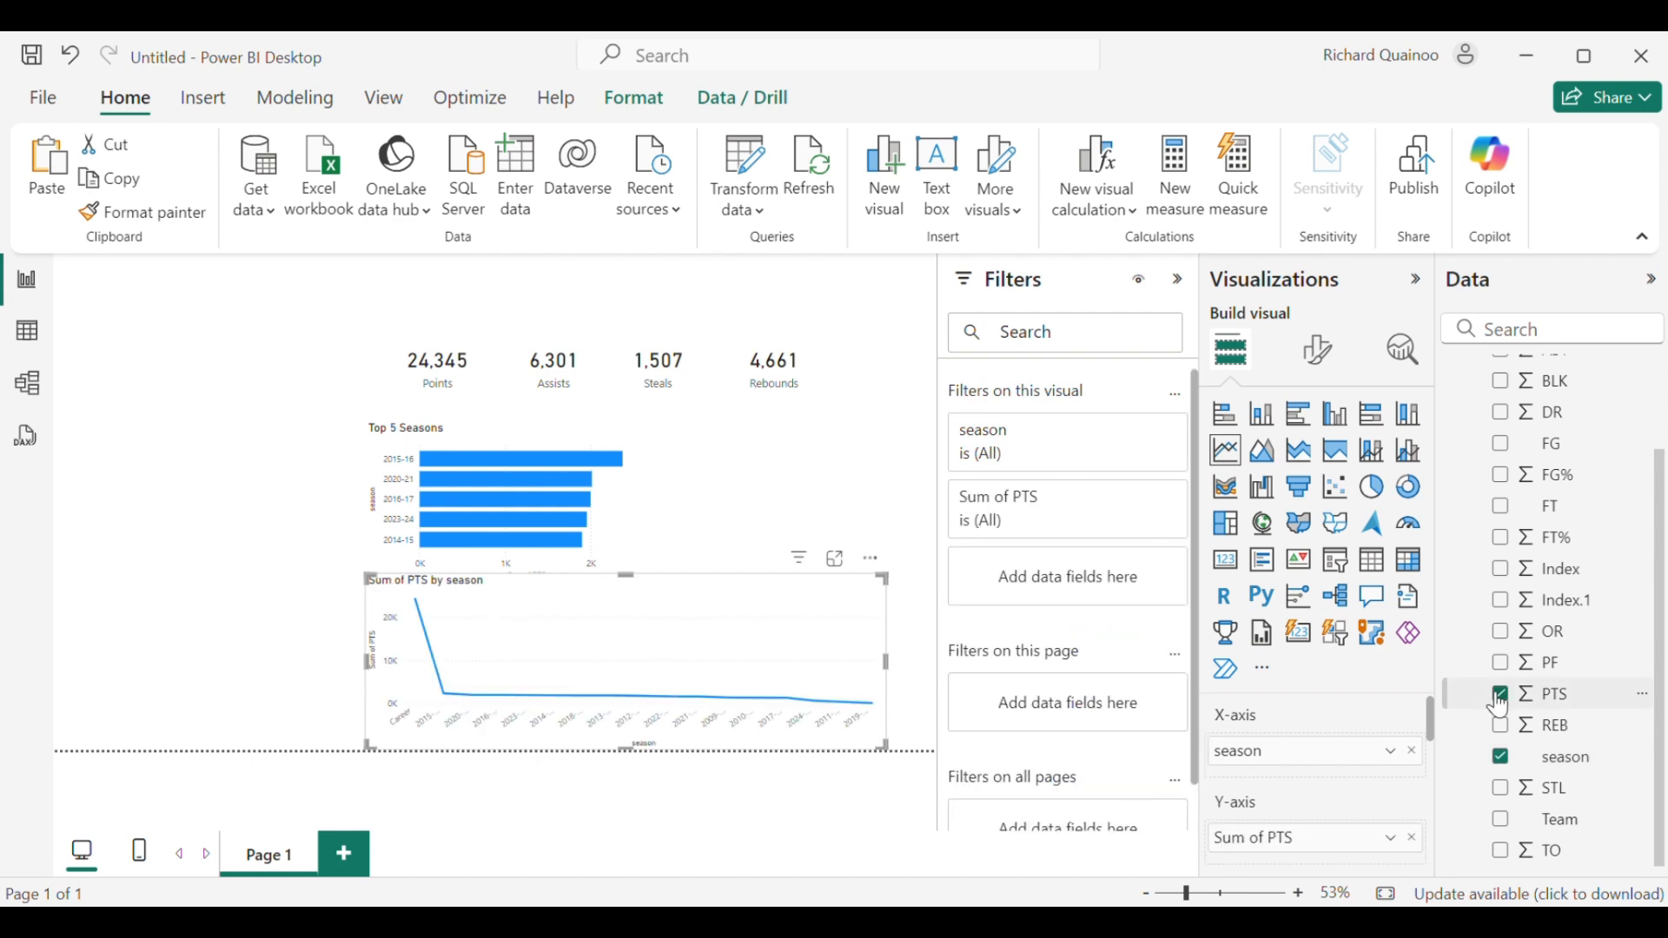
Step: Exclude Career from the line chart's season filter while keeping all individual seasons, and deselect the chart
click(1026, 460)
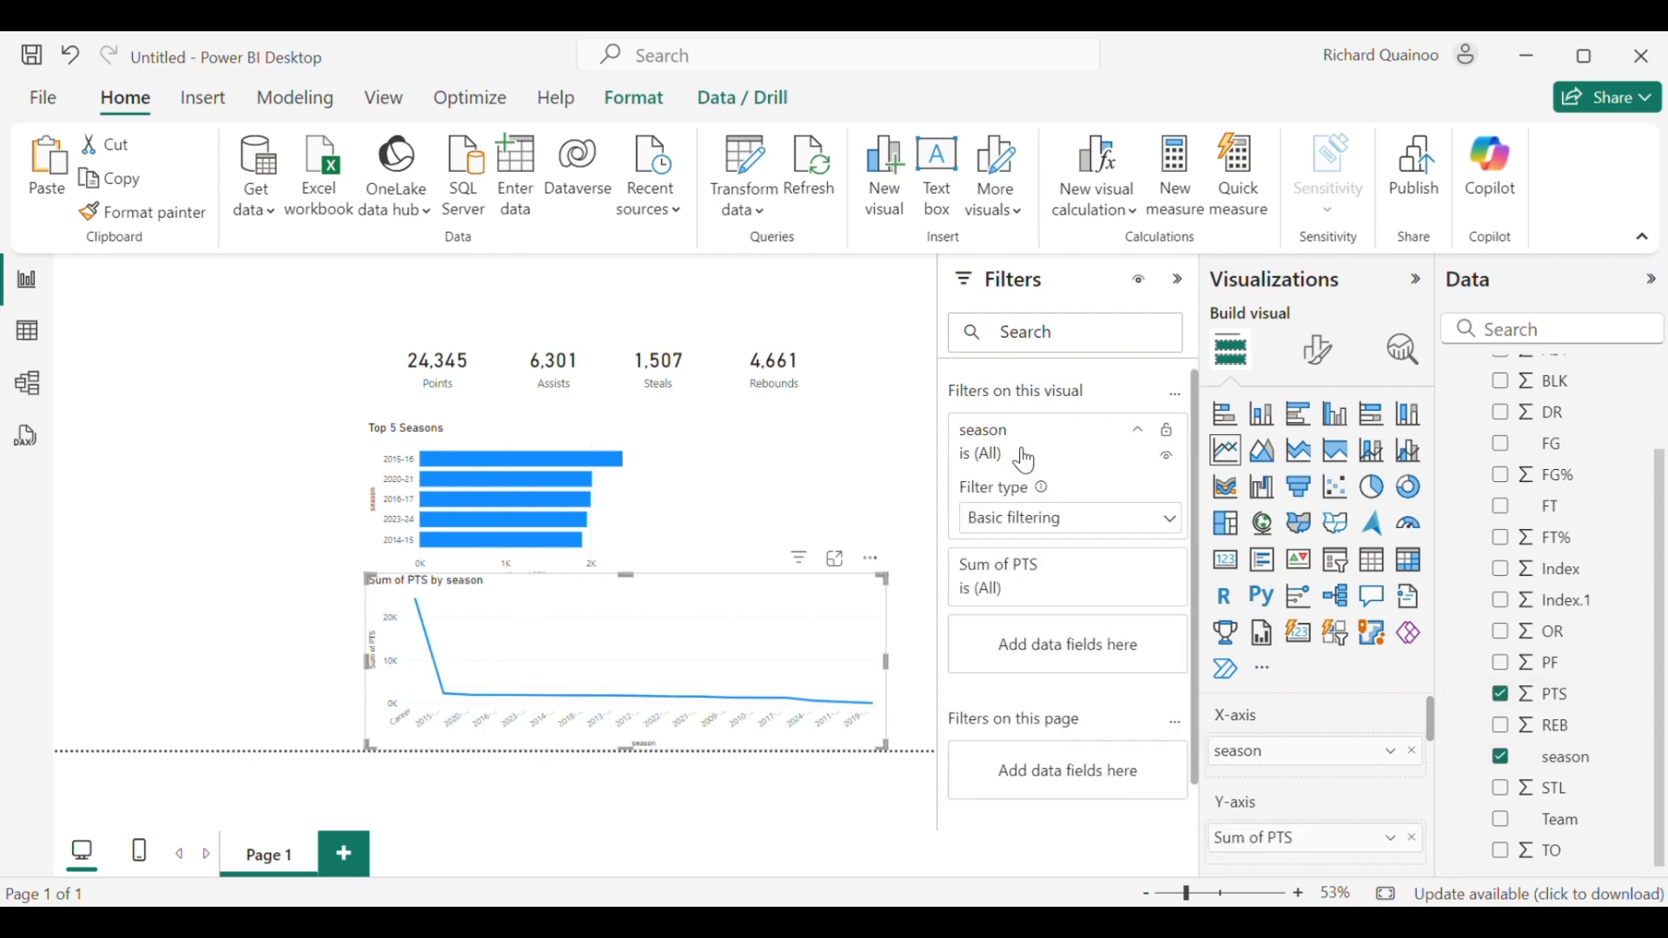
click(984, 589)
scroll(1014, 663, down, 5)
click(980, 752)
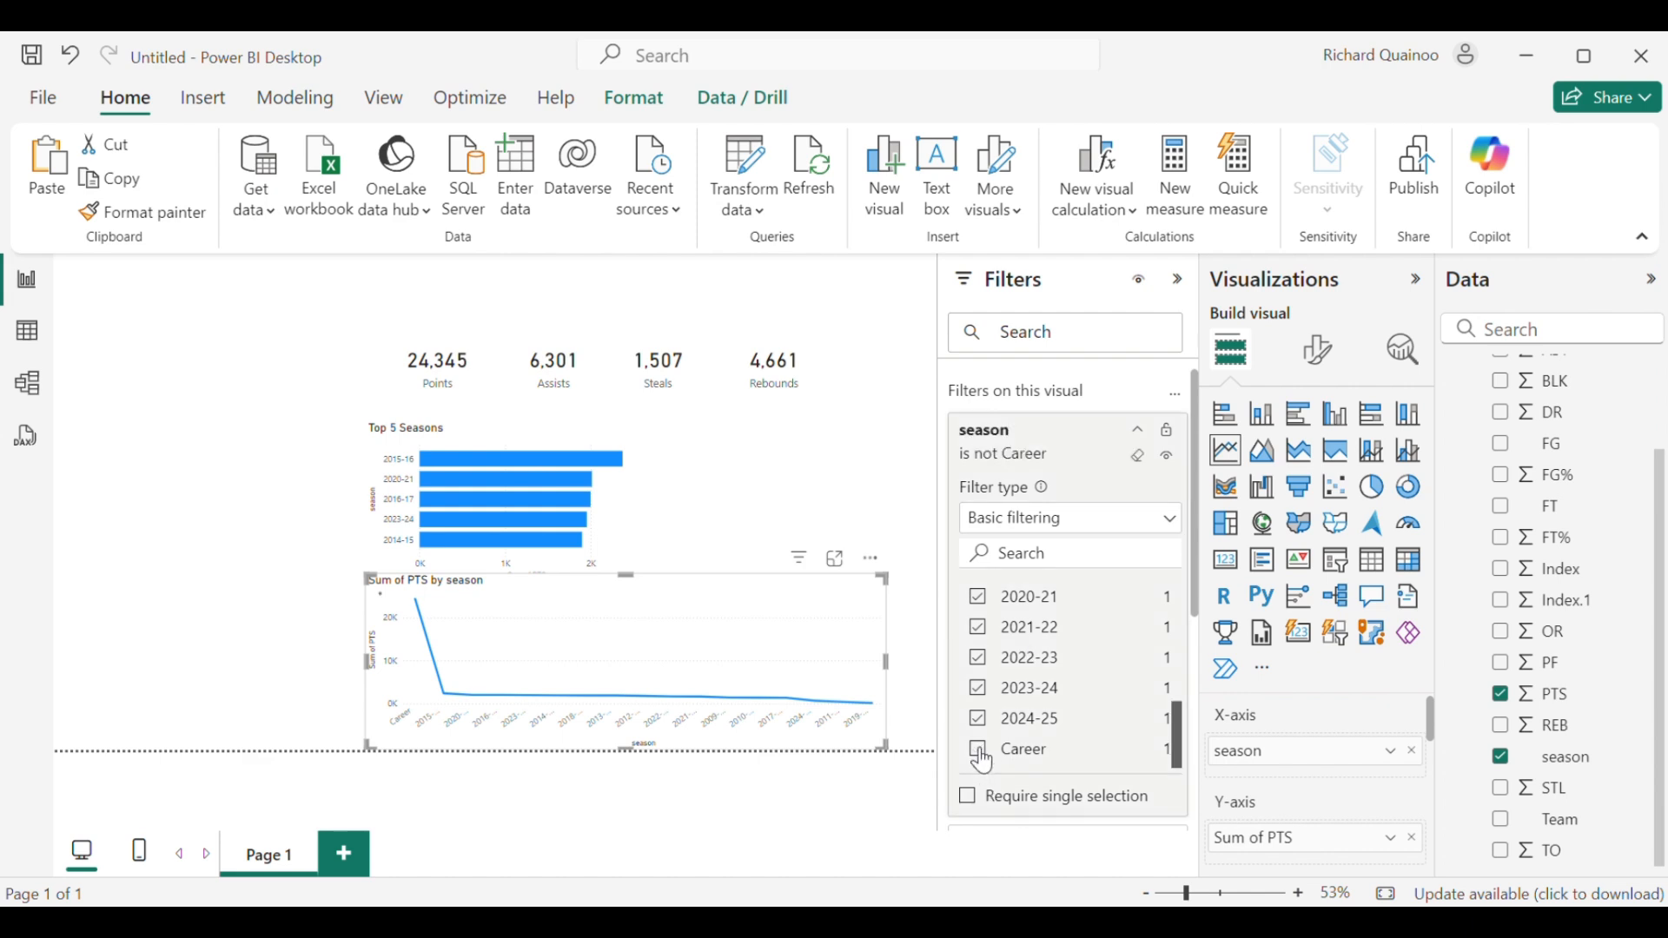
click(819, 509)
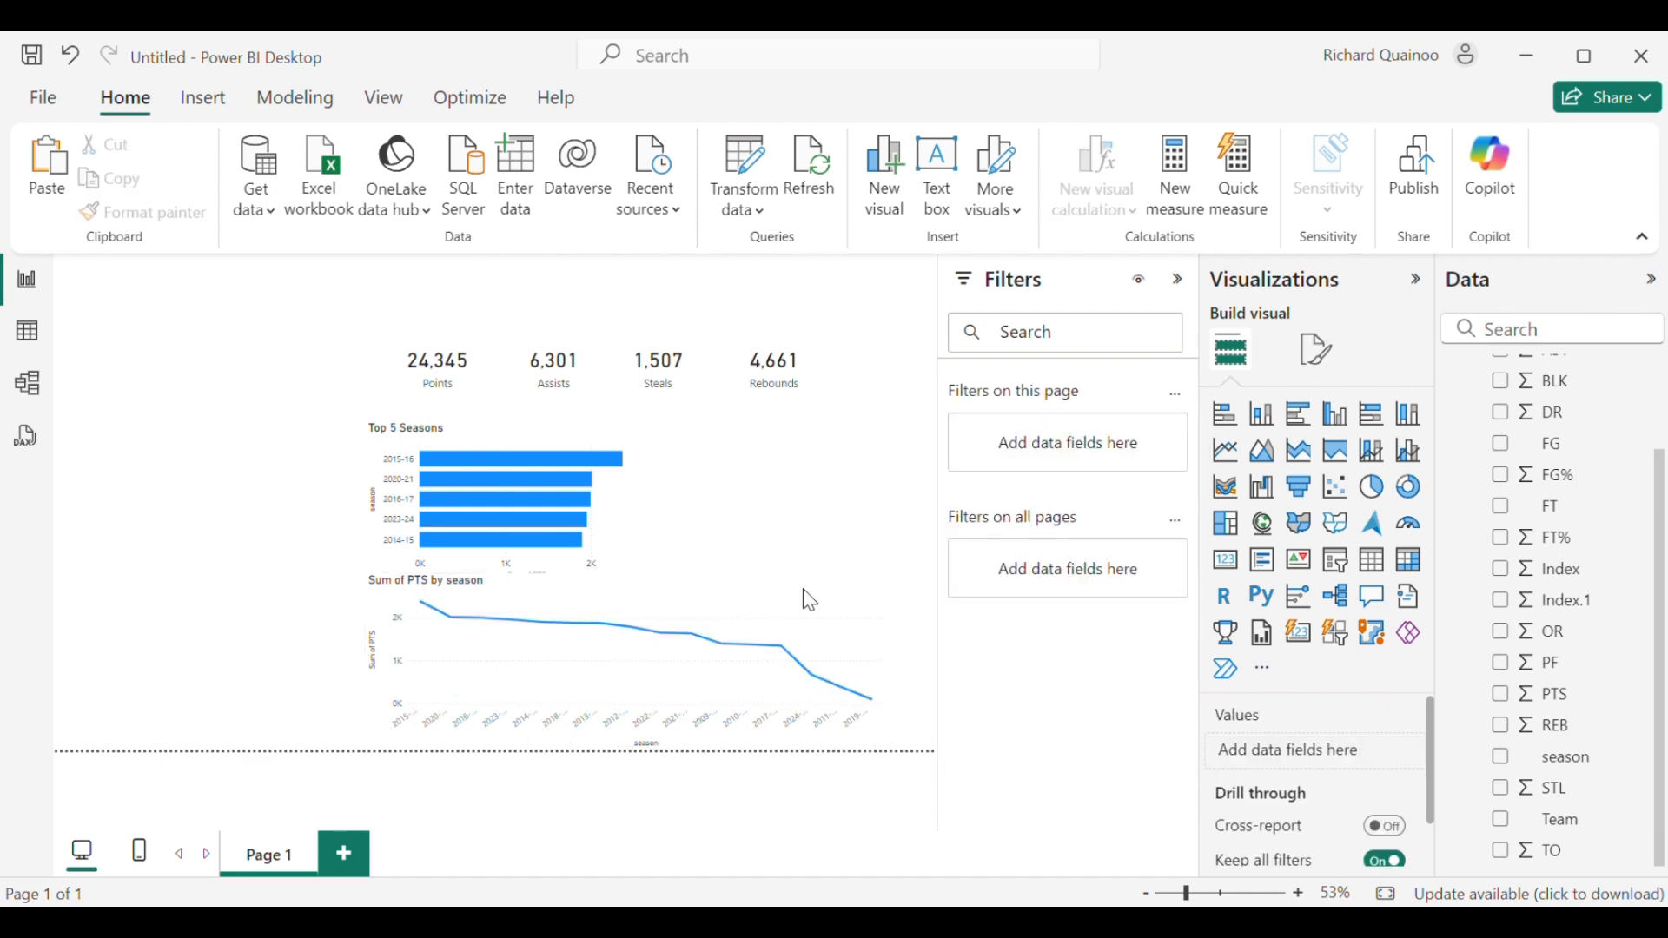
click(803, 587)
click(710, 486)
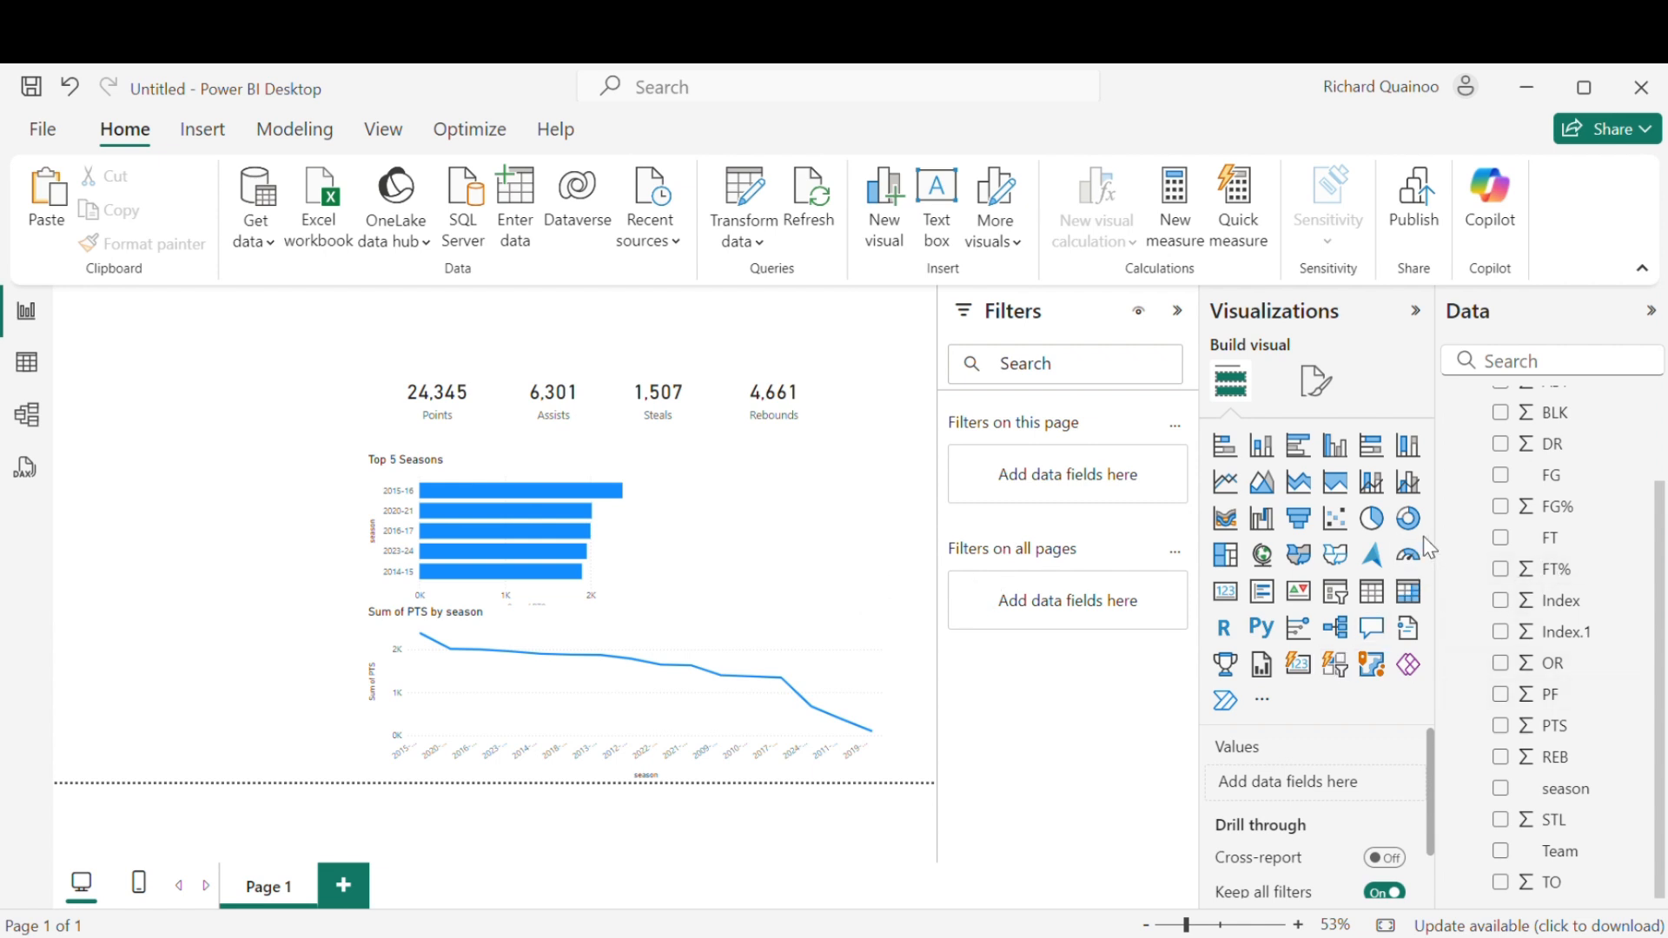
Step: Insert a donut chart in the empty area beside the career total cards and enlarge it
click(1406, 521)
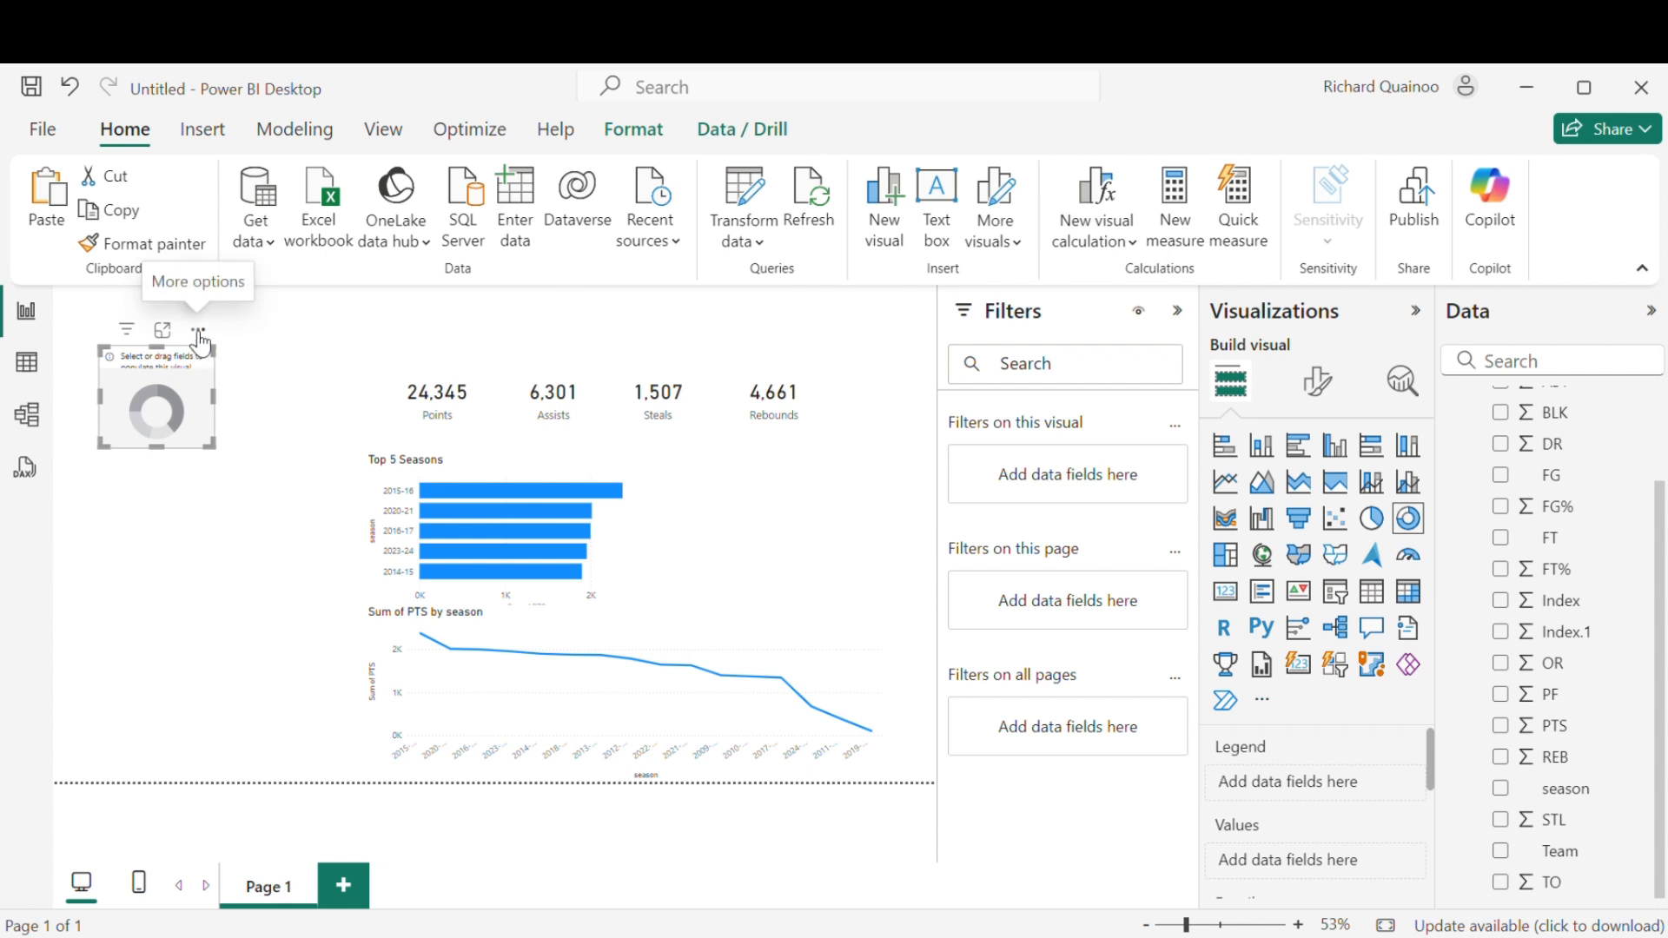
drag(212, 347, 389, 295)
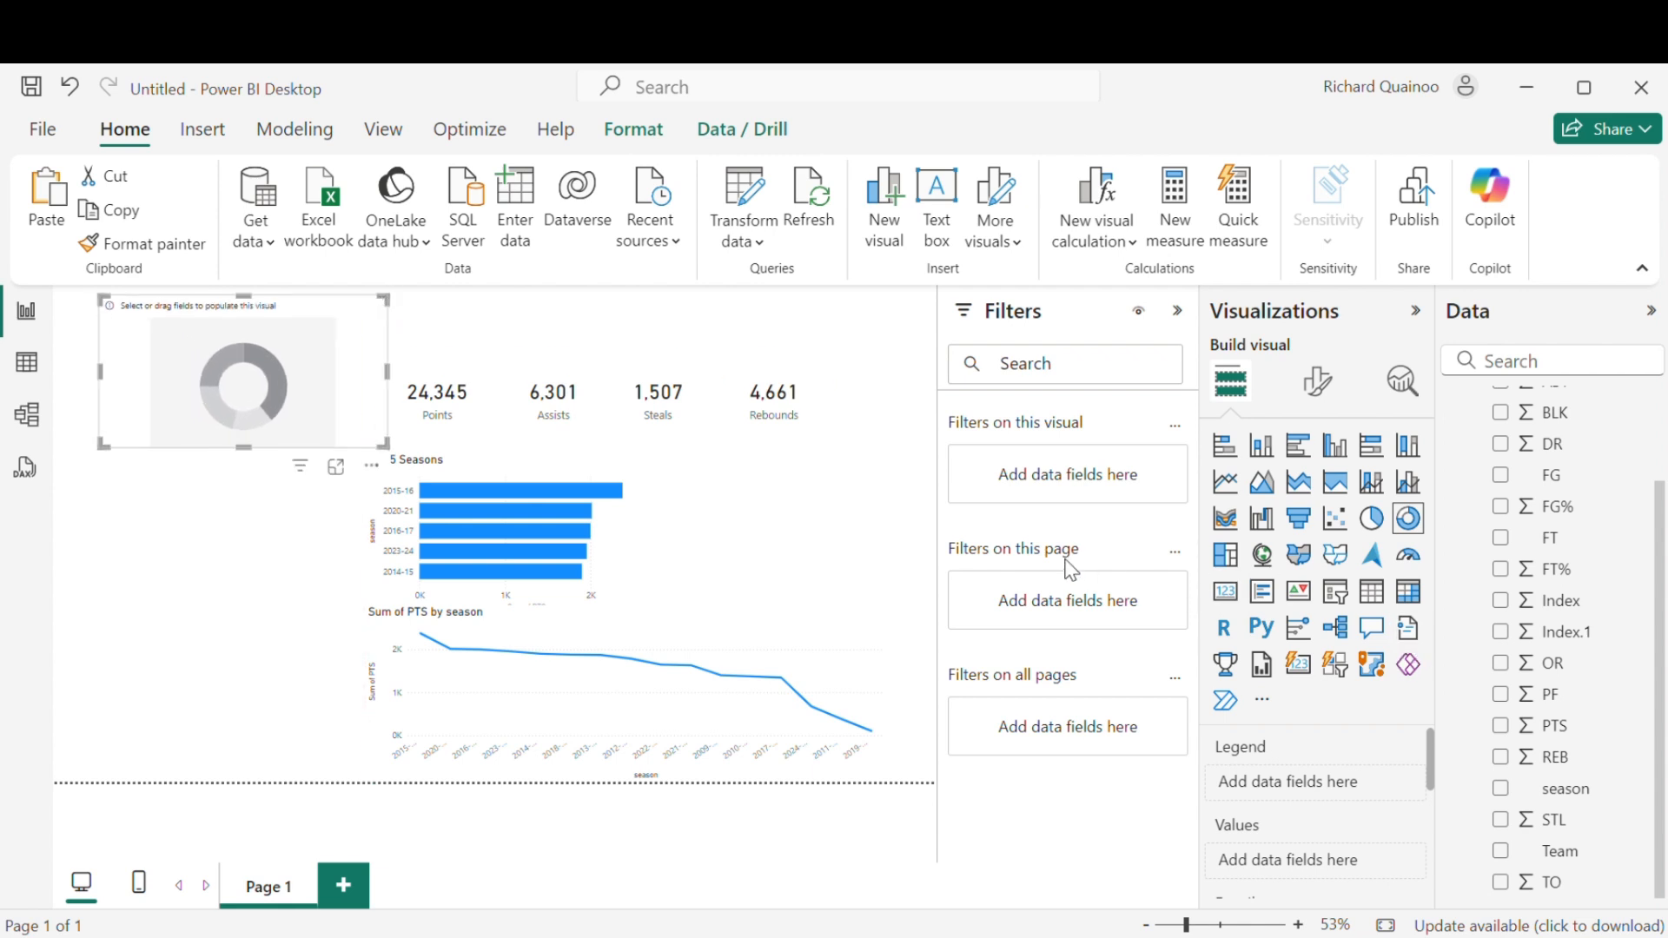
drag(359, 451, 313, 473)
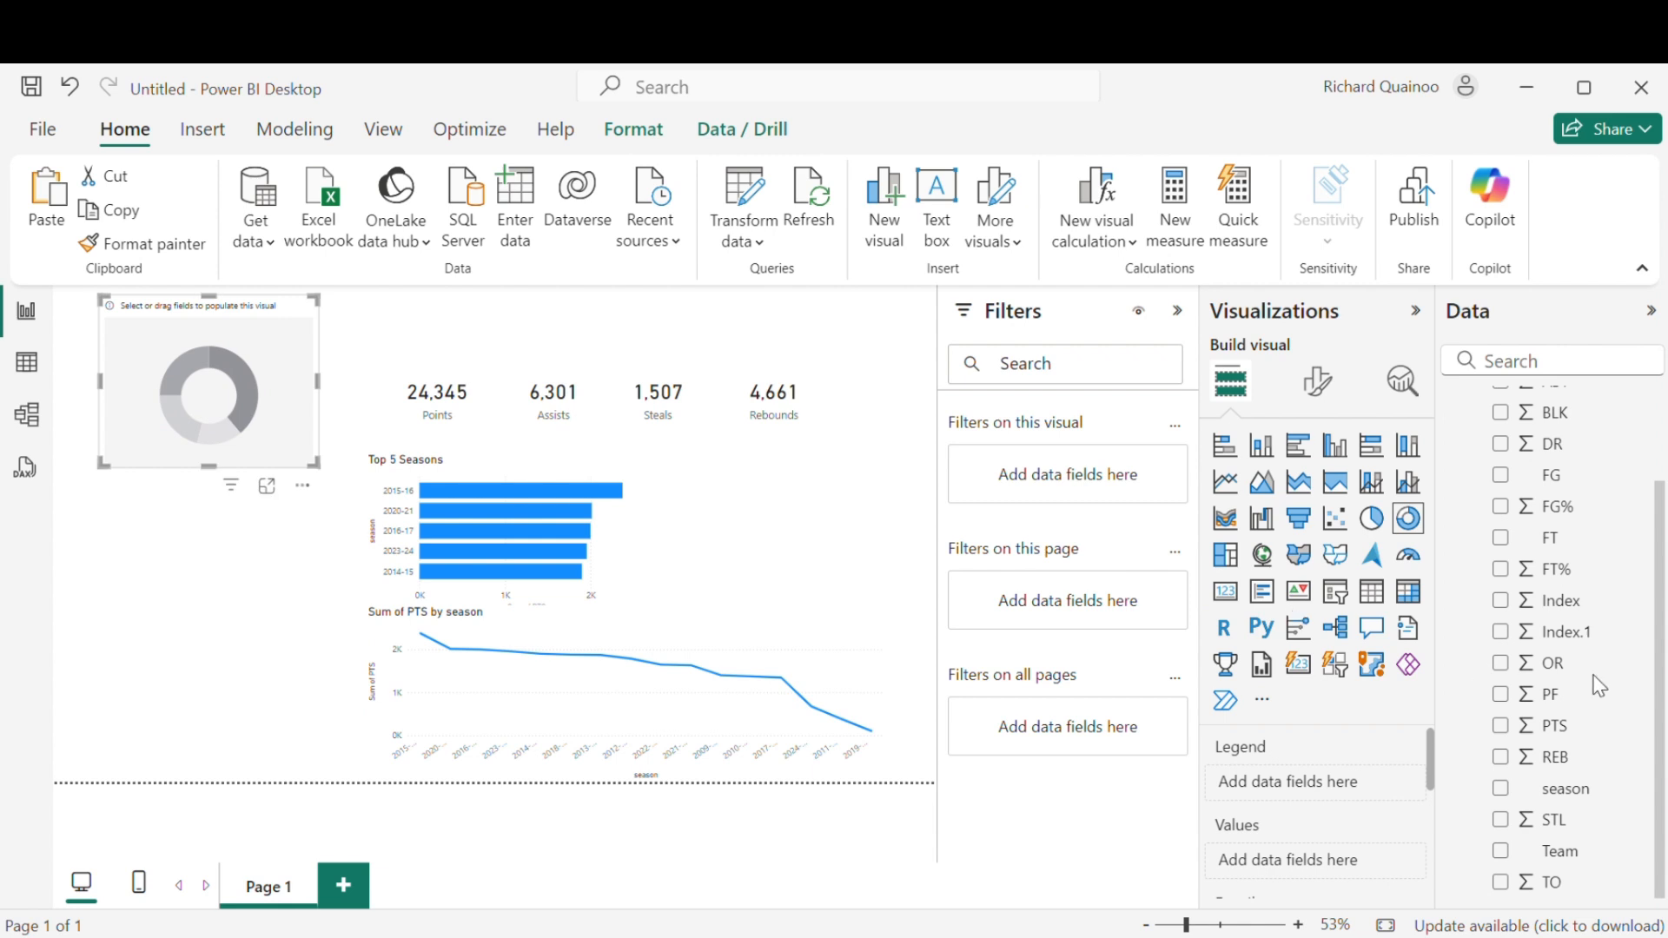
Step: Add FT%, FG% and 3P% to the donut chart and place it beside the Top 5 Seasons chart
click(1502, 574)
click(1502, 511)
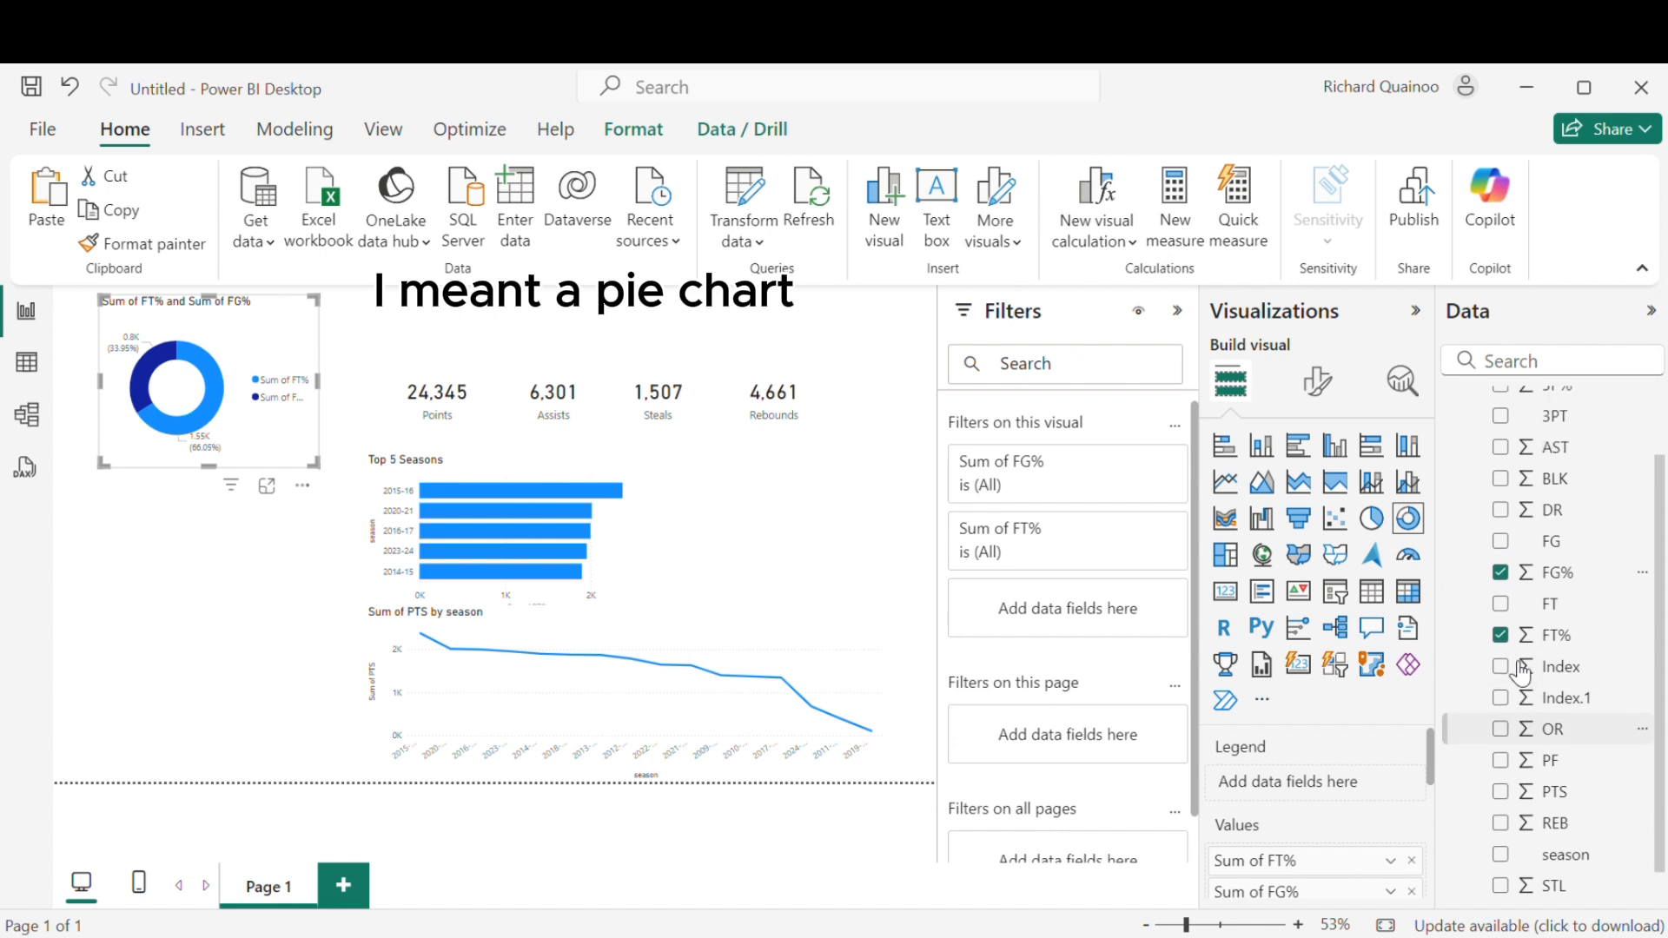
scroll(1519, 678, up, 3)
click(1500, 436)
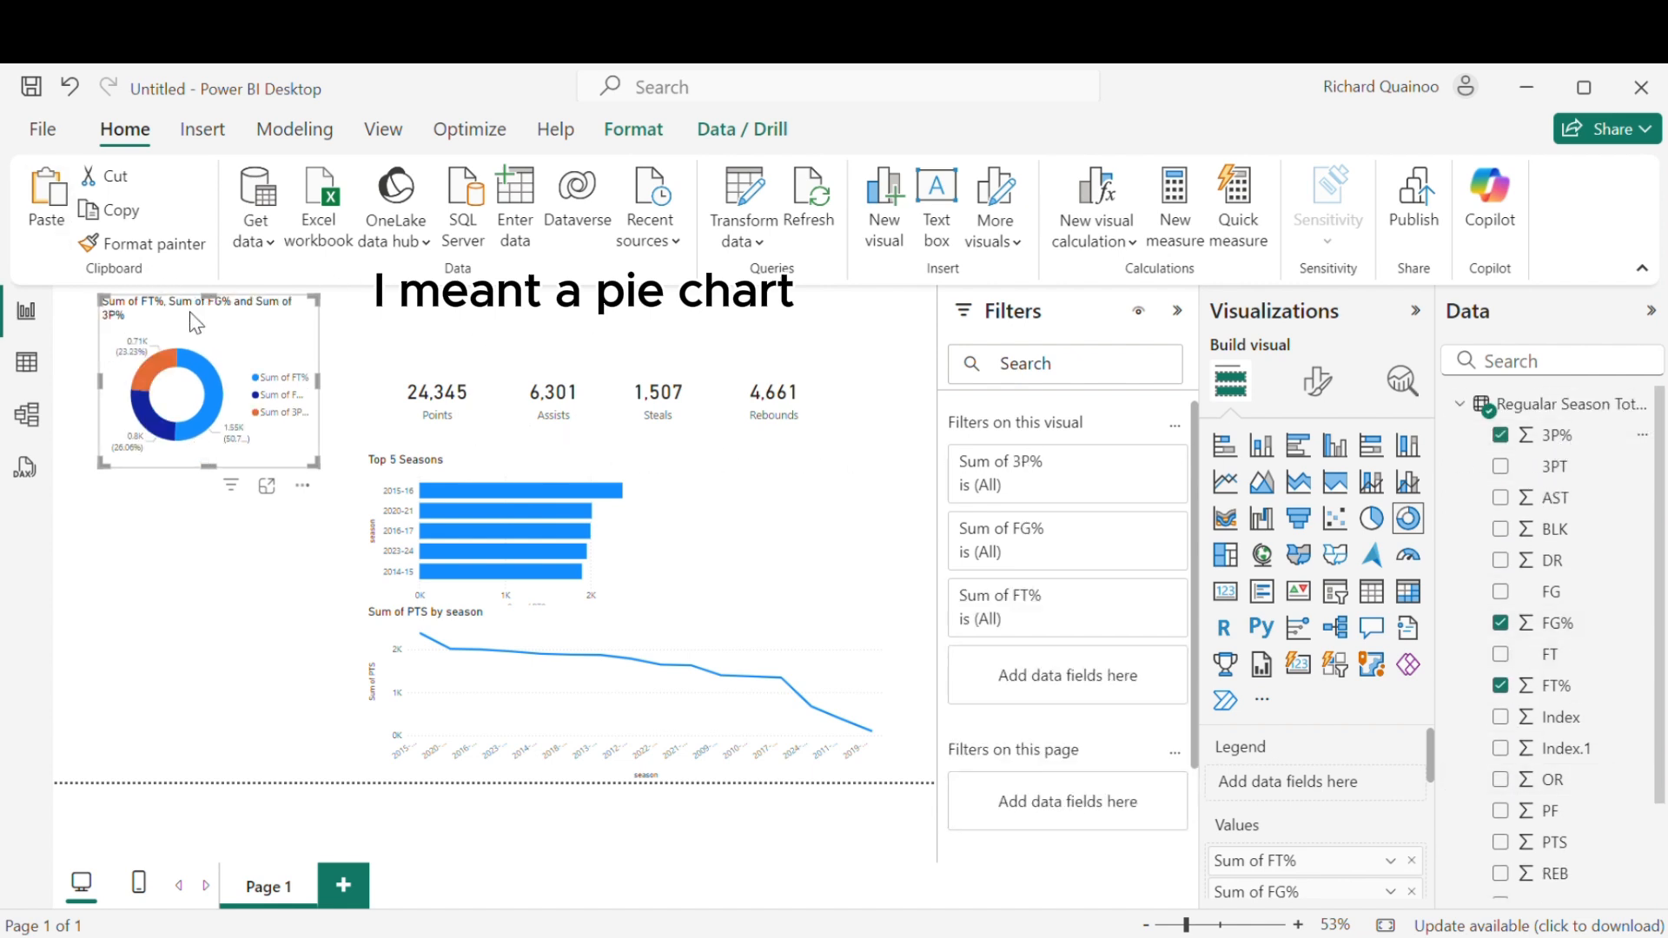
drag(198, 316, 757, 452)
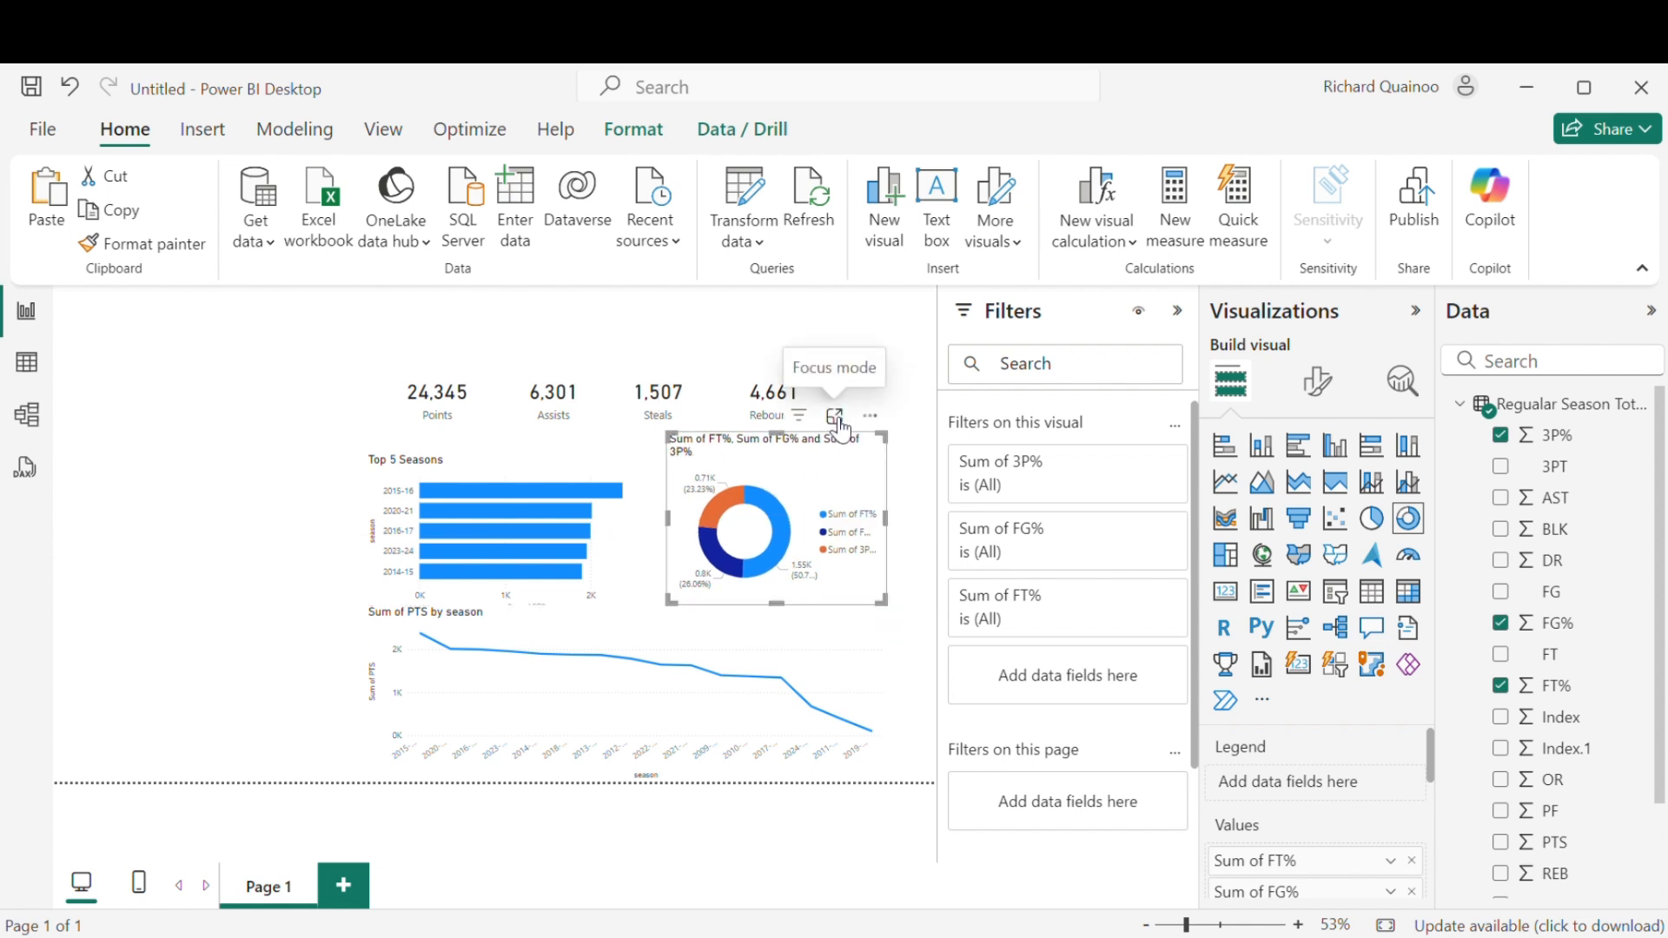
Step: Enlarge the donut chart to examine its percentages against the ESPN career stats page, and return to the report
click(834, 415)
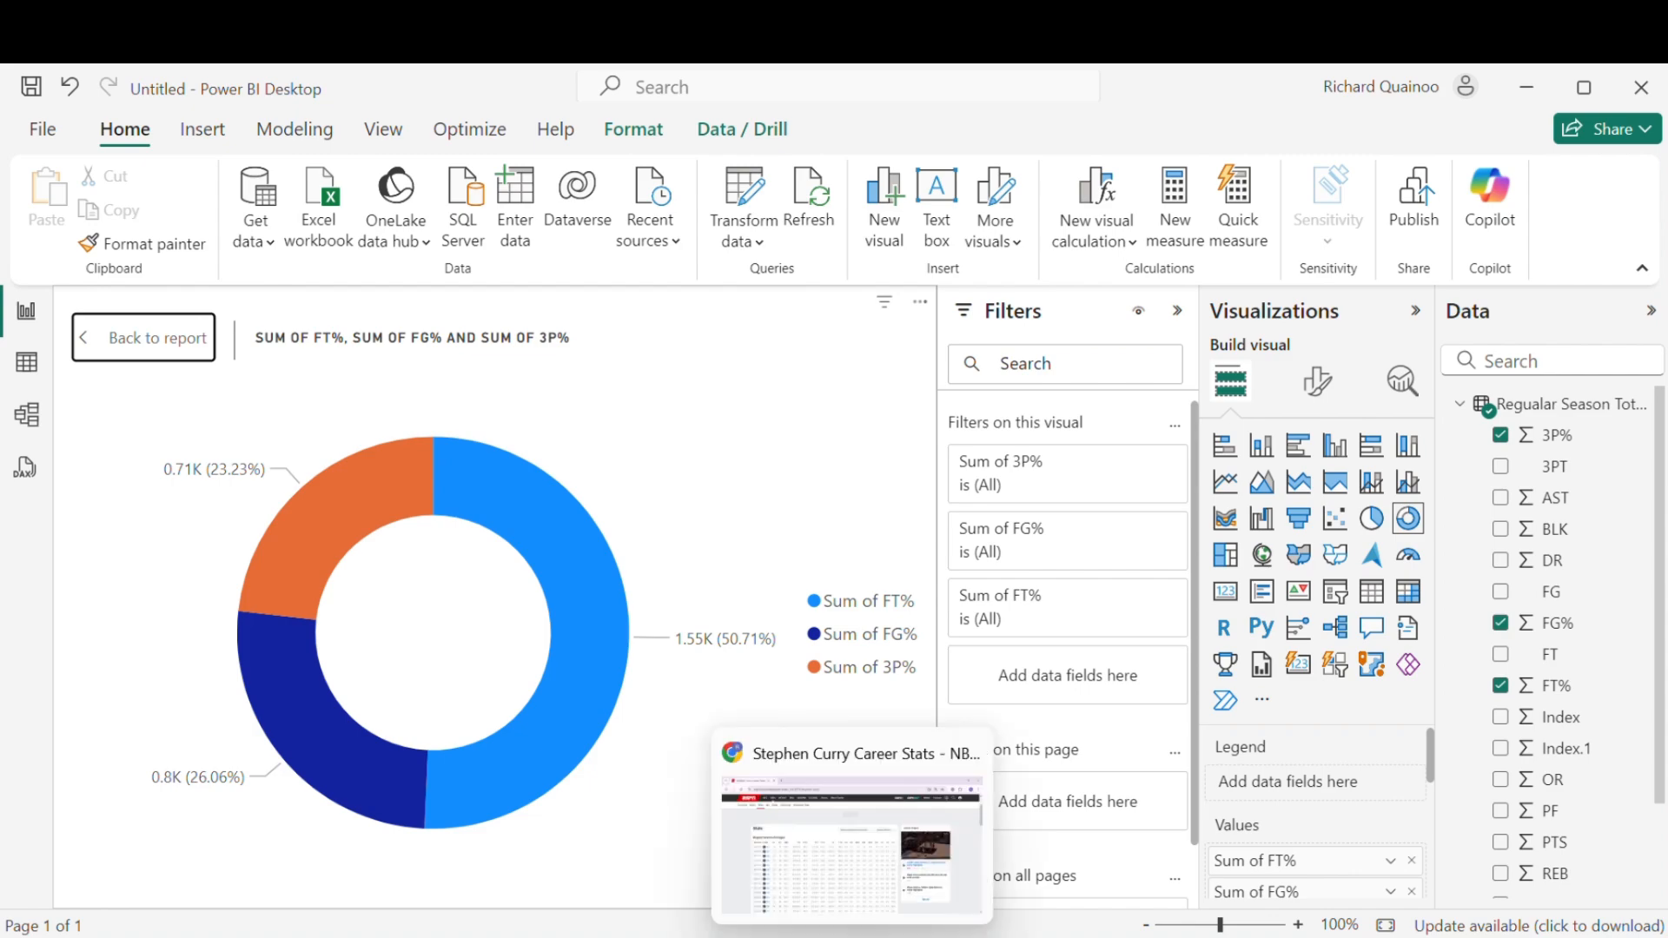
click(851, 825)
scroll(742, 740, down, 4)
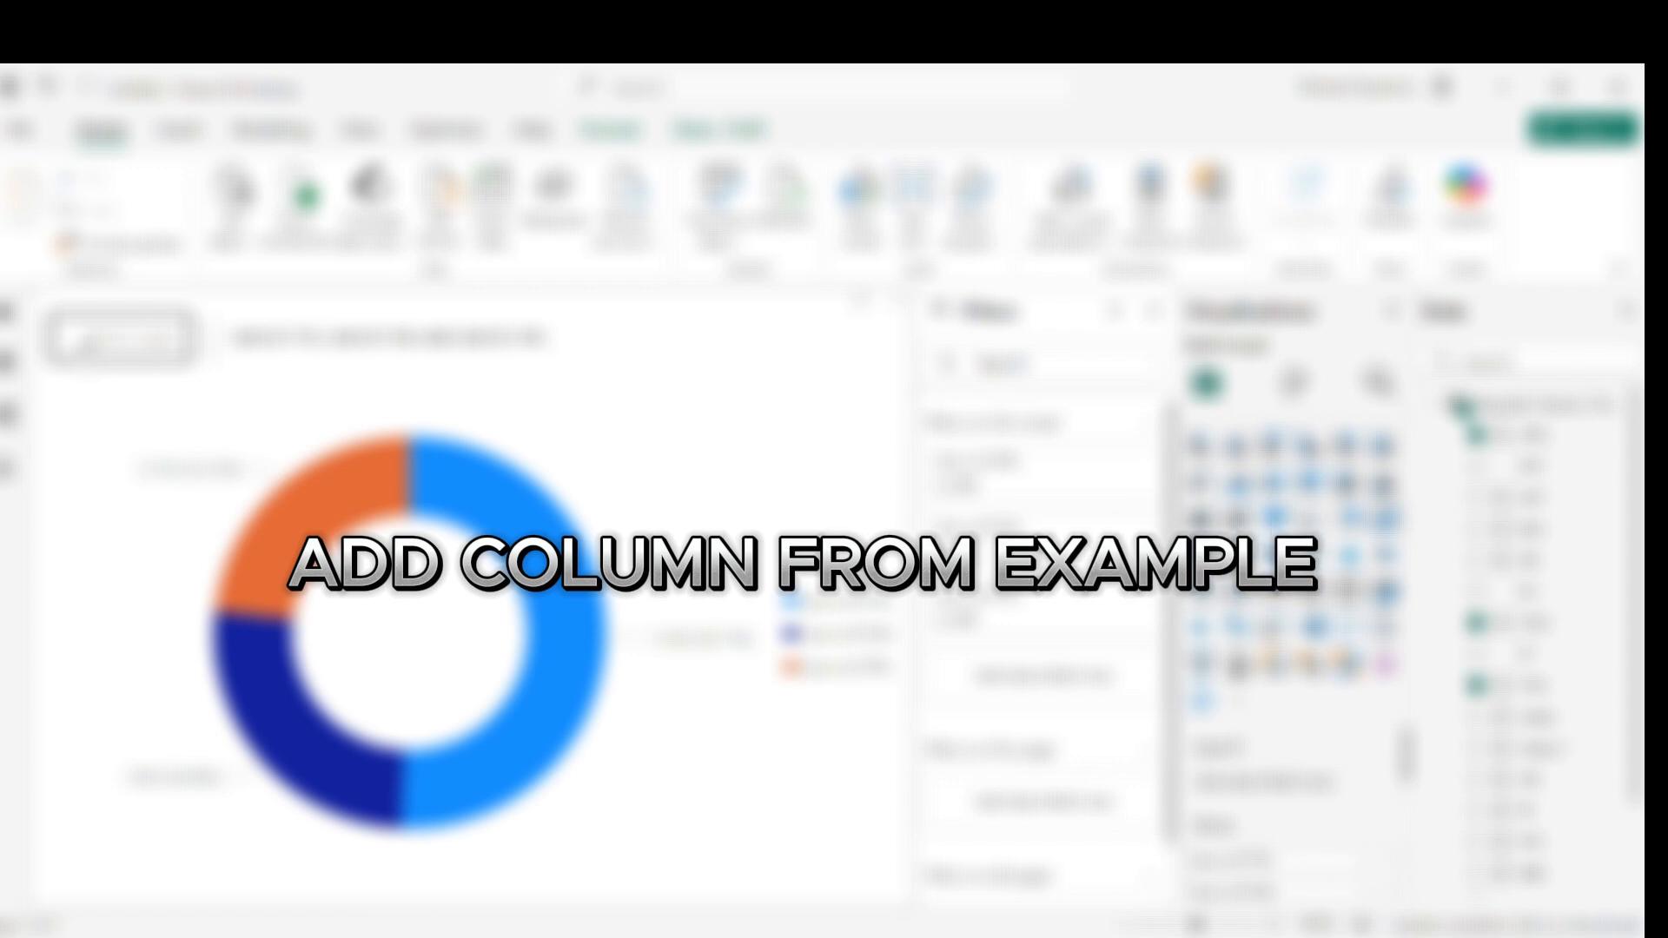
click(87, 354)
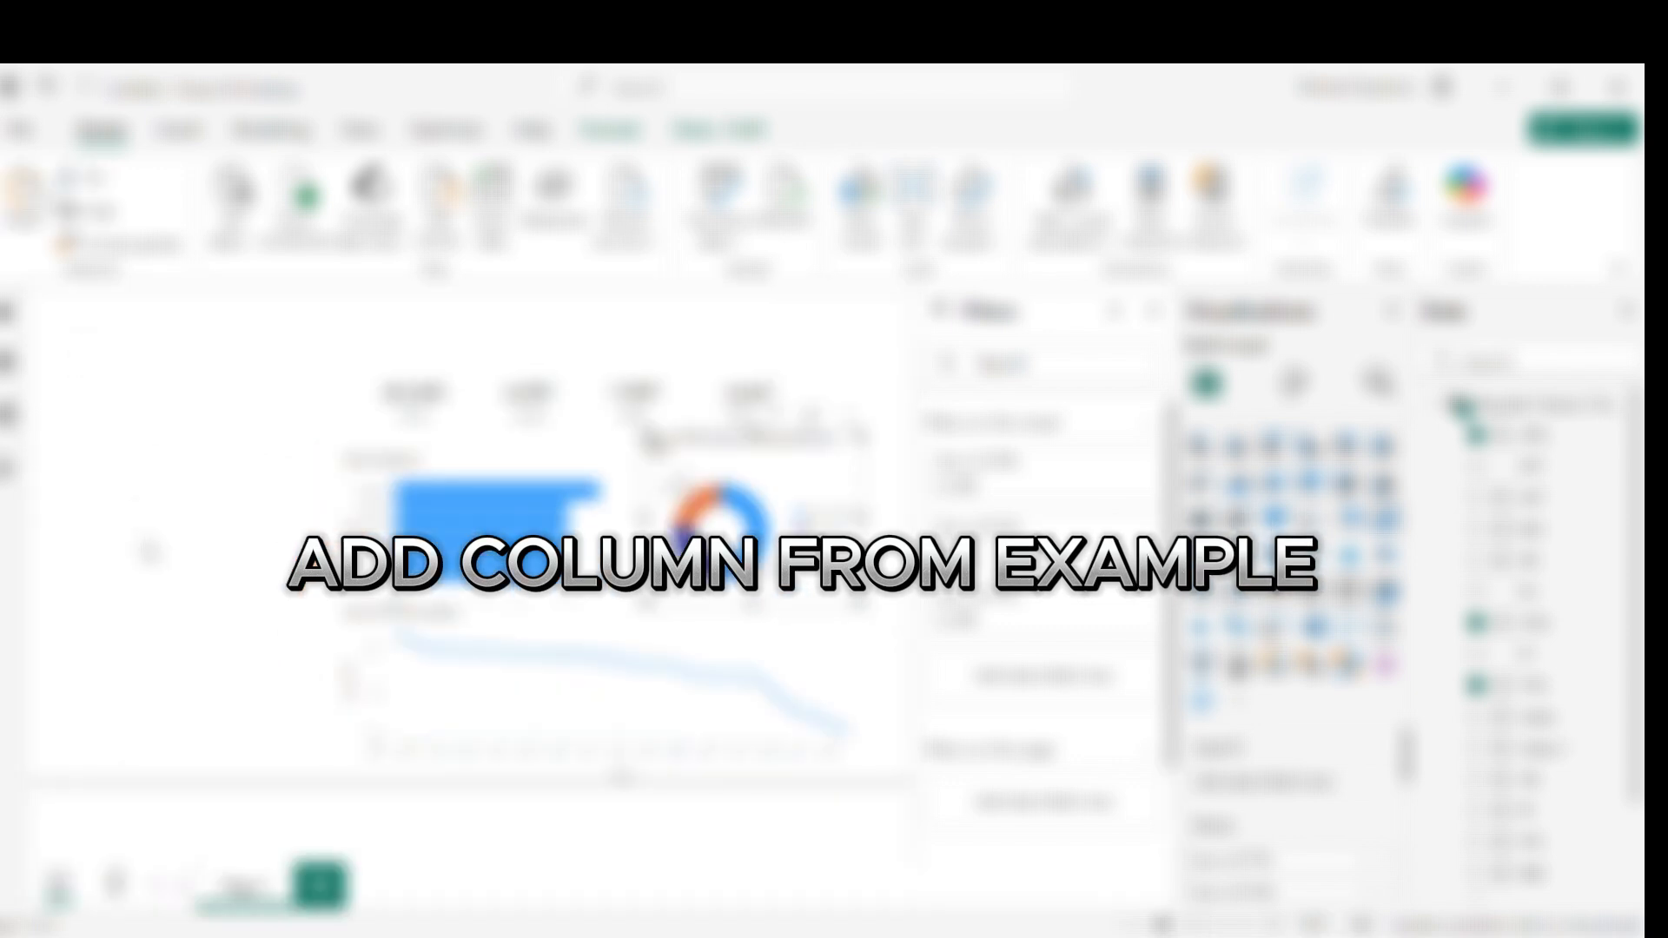
click(149, 551)
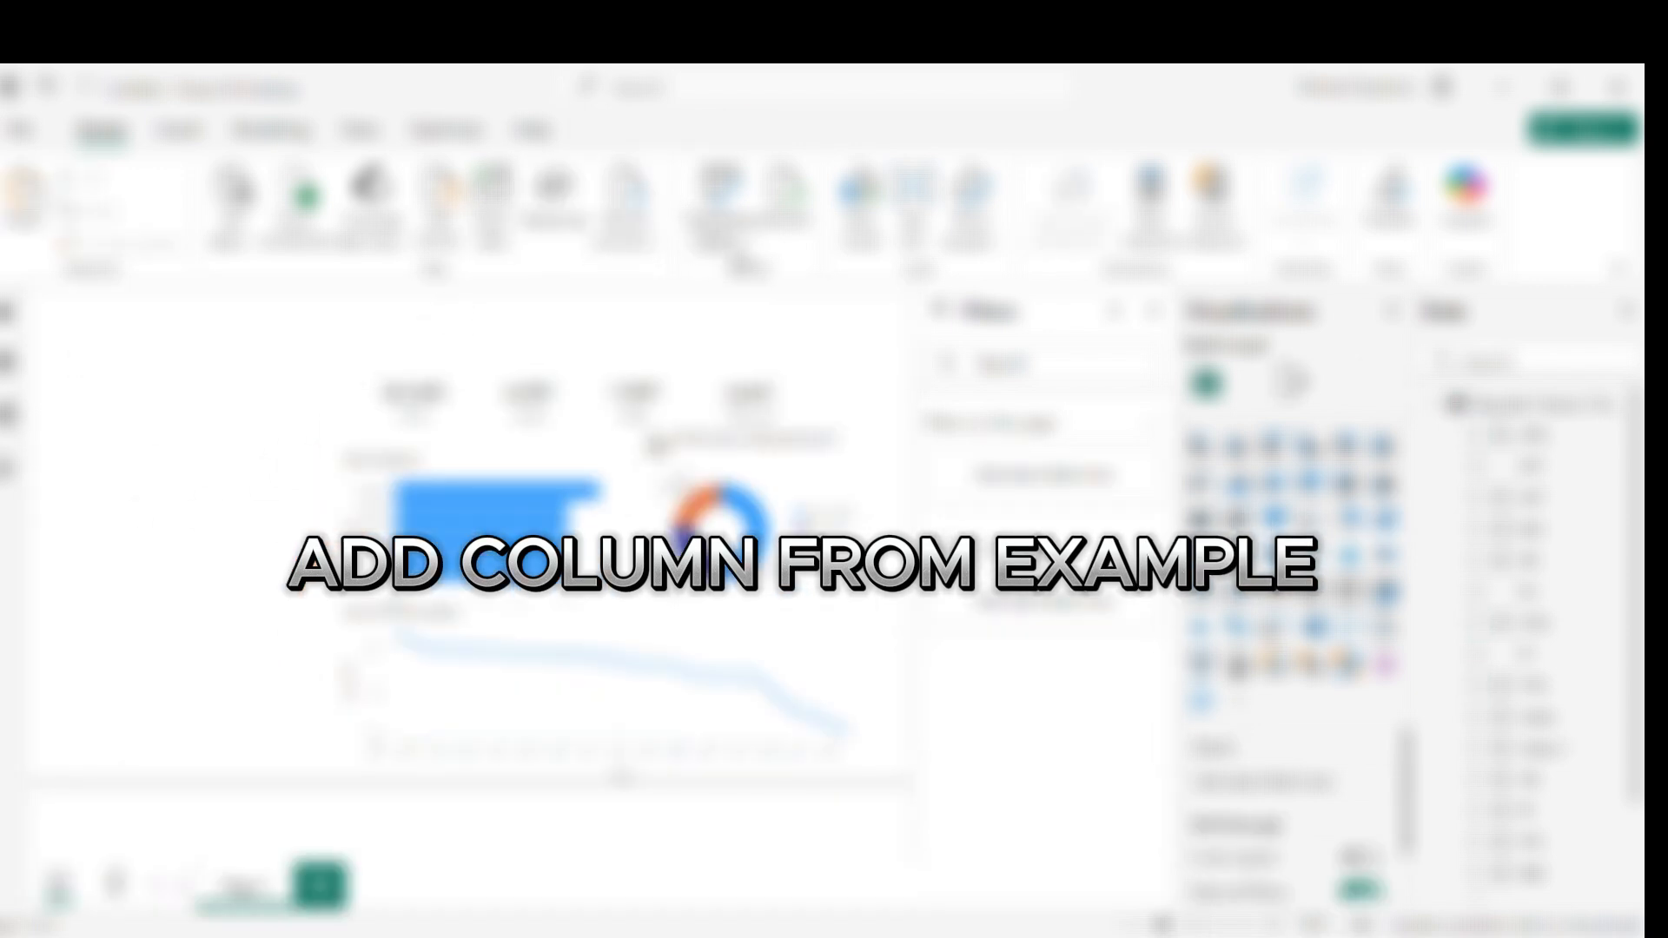
Step: Open the Power Query Editor and start a column from examples based on the FG% column, naming it "FG%." with a trailing period
click(736, 261)
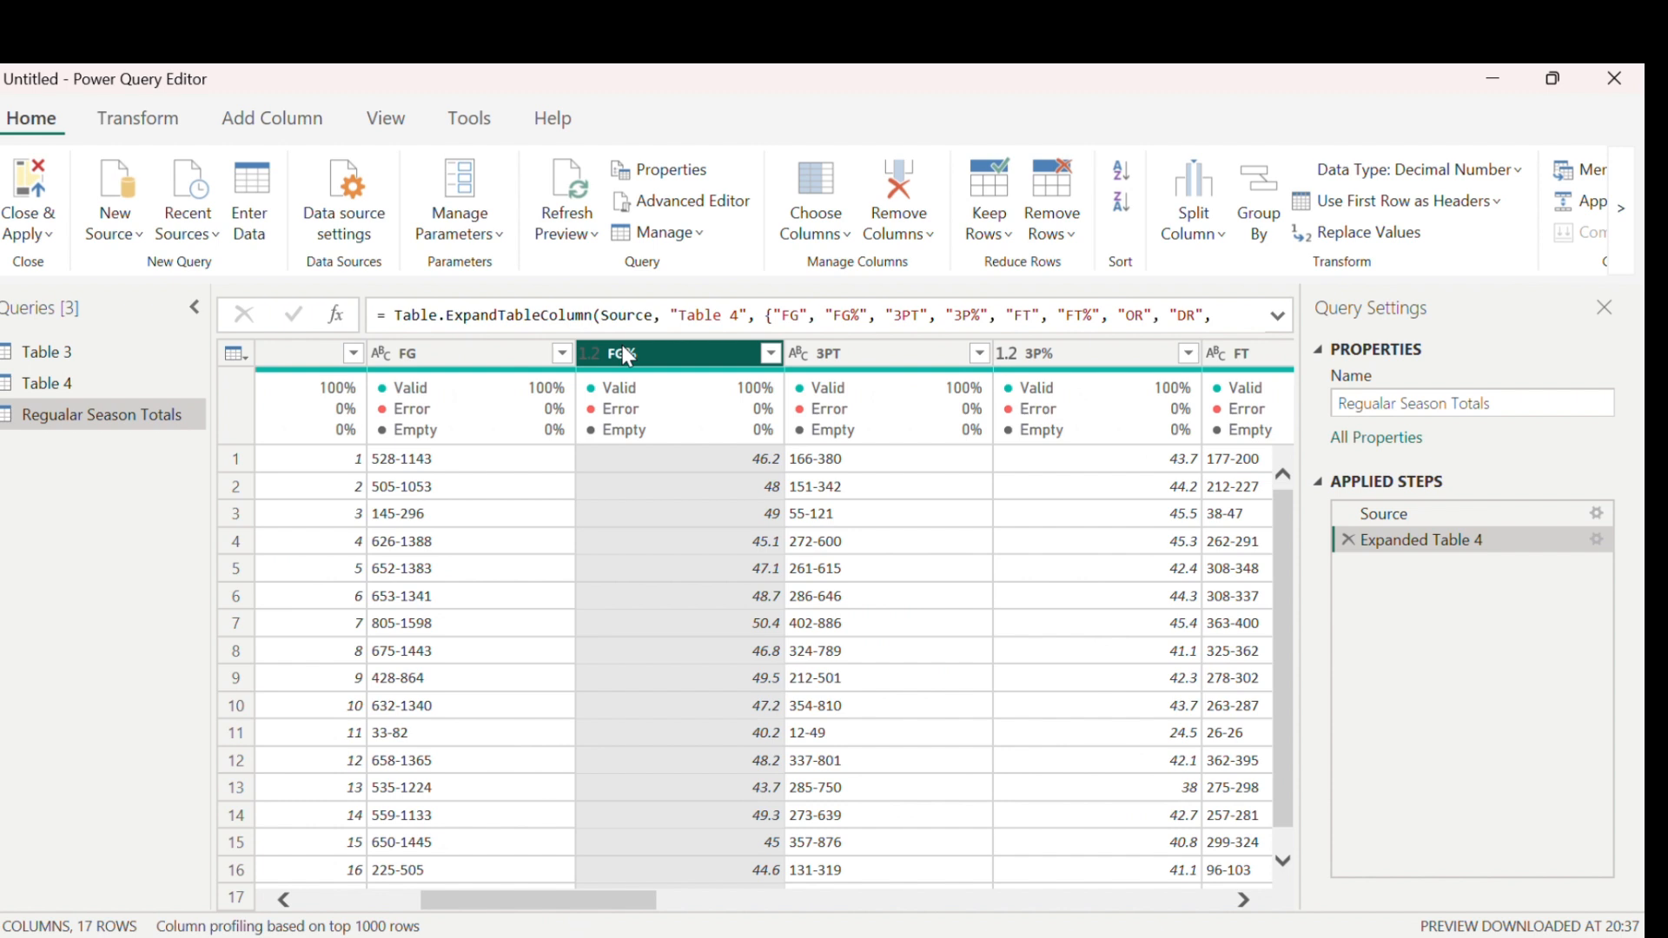
click(247, 117)
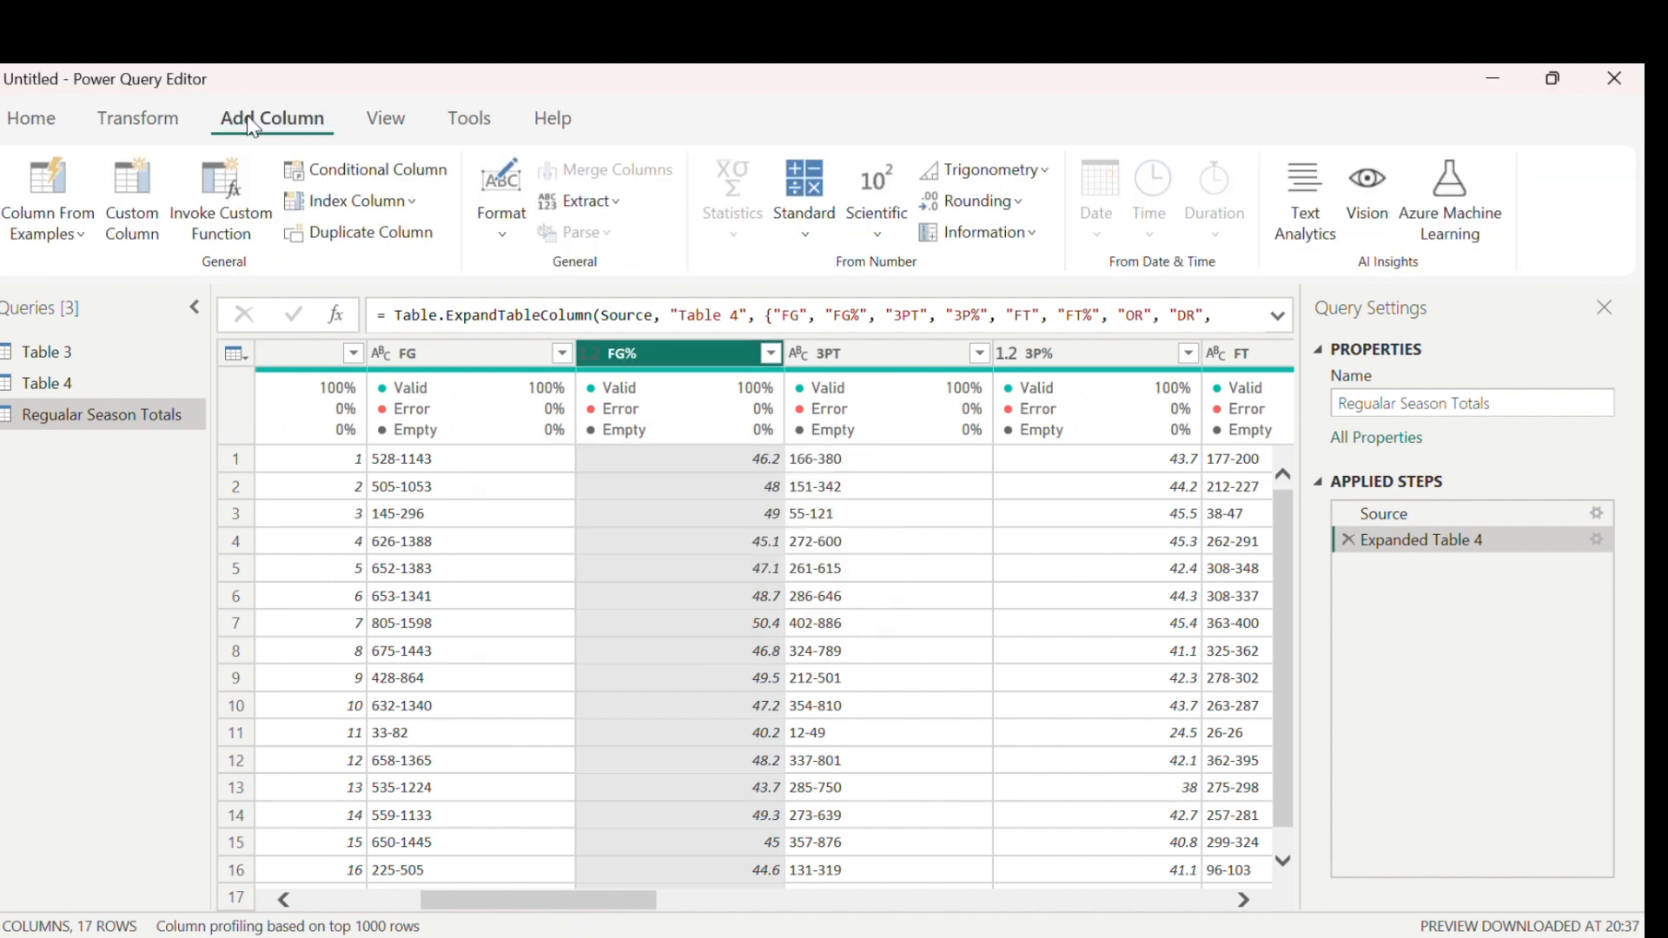
click(61, 237)
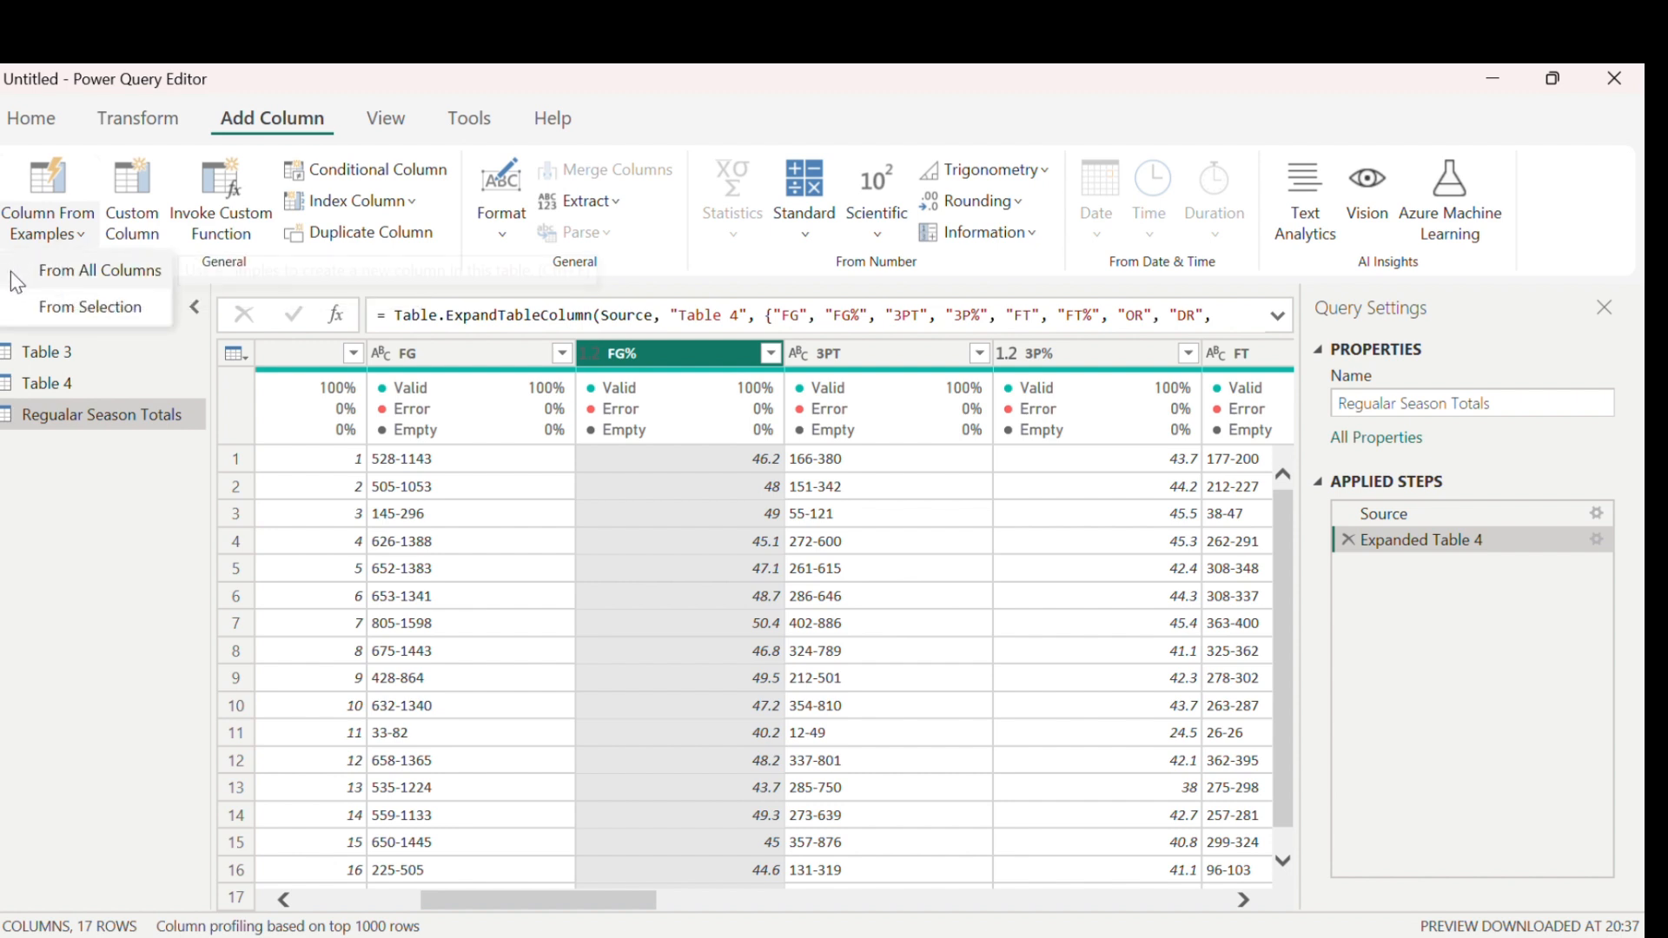
click(135, 316)
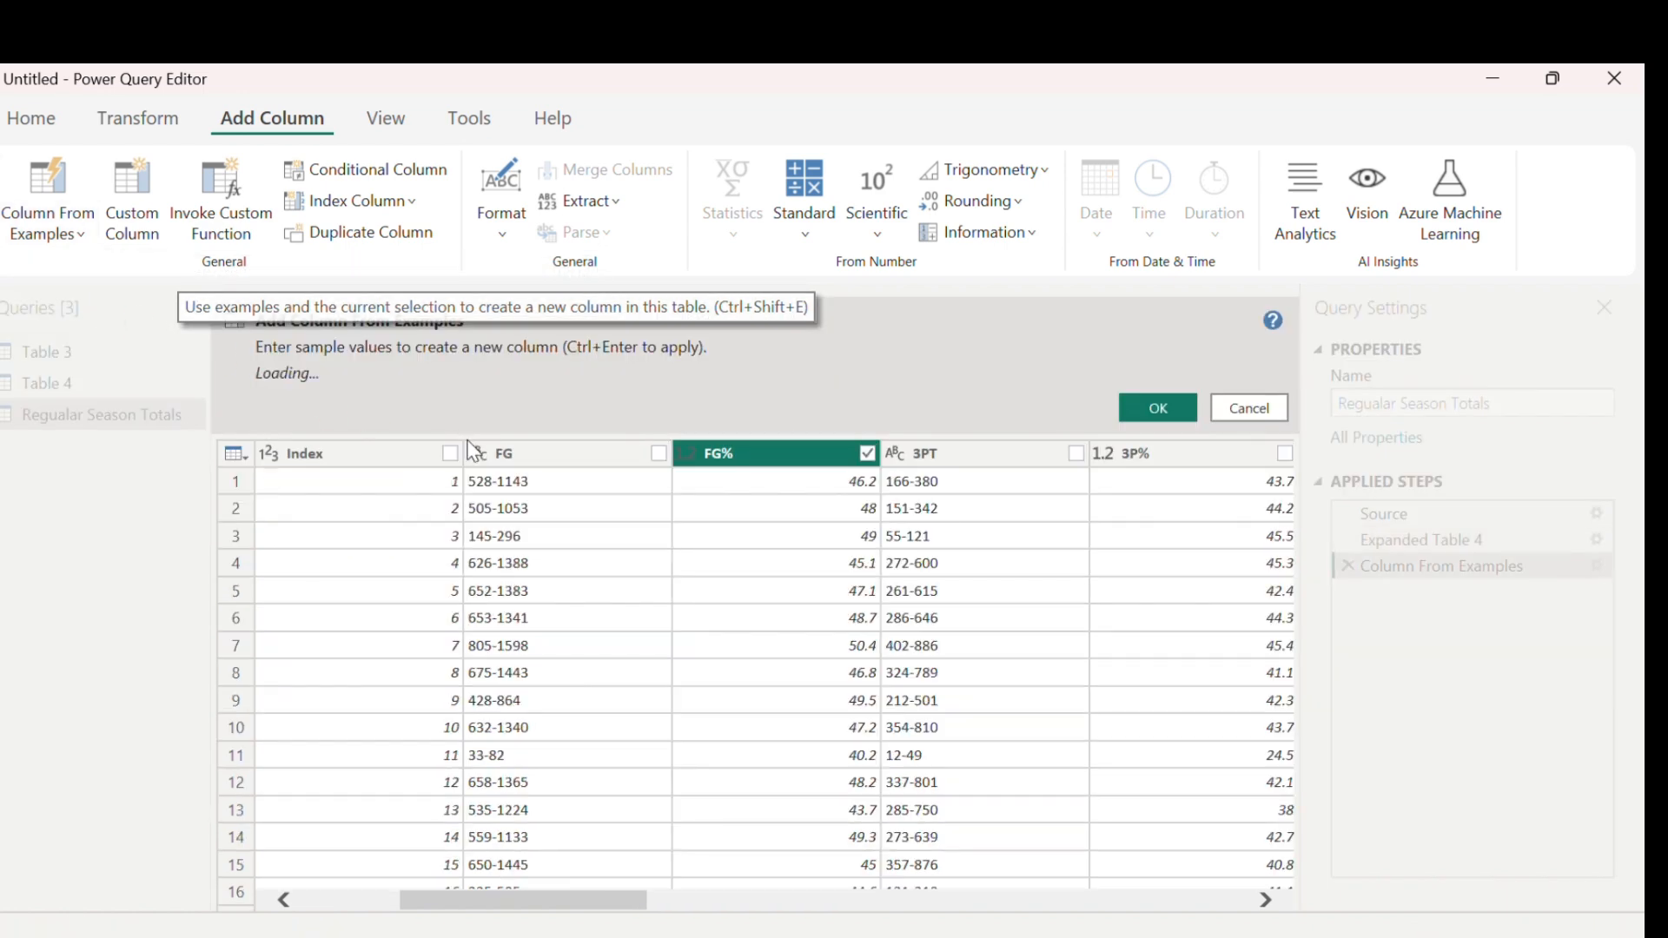
double_click(1017, 441)
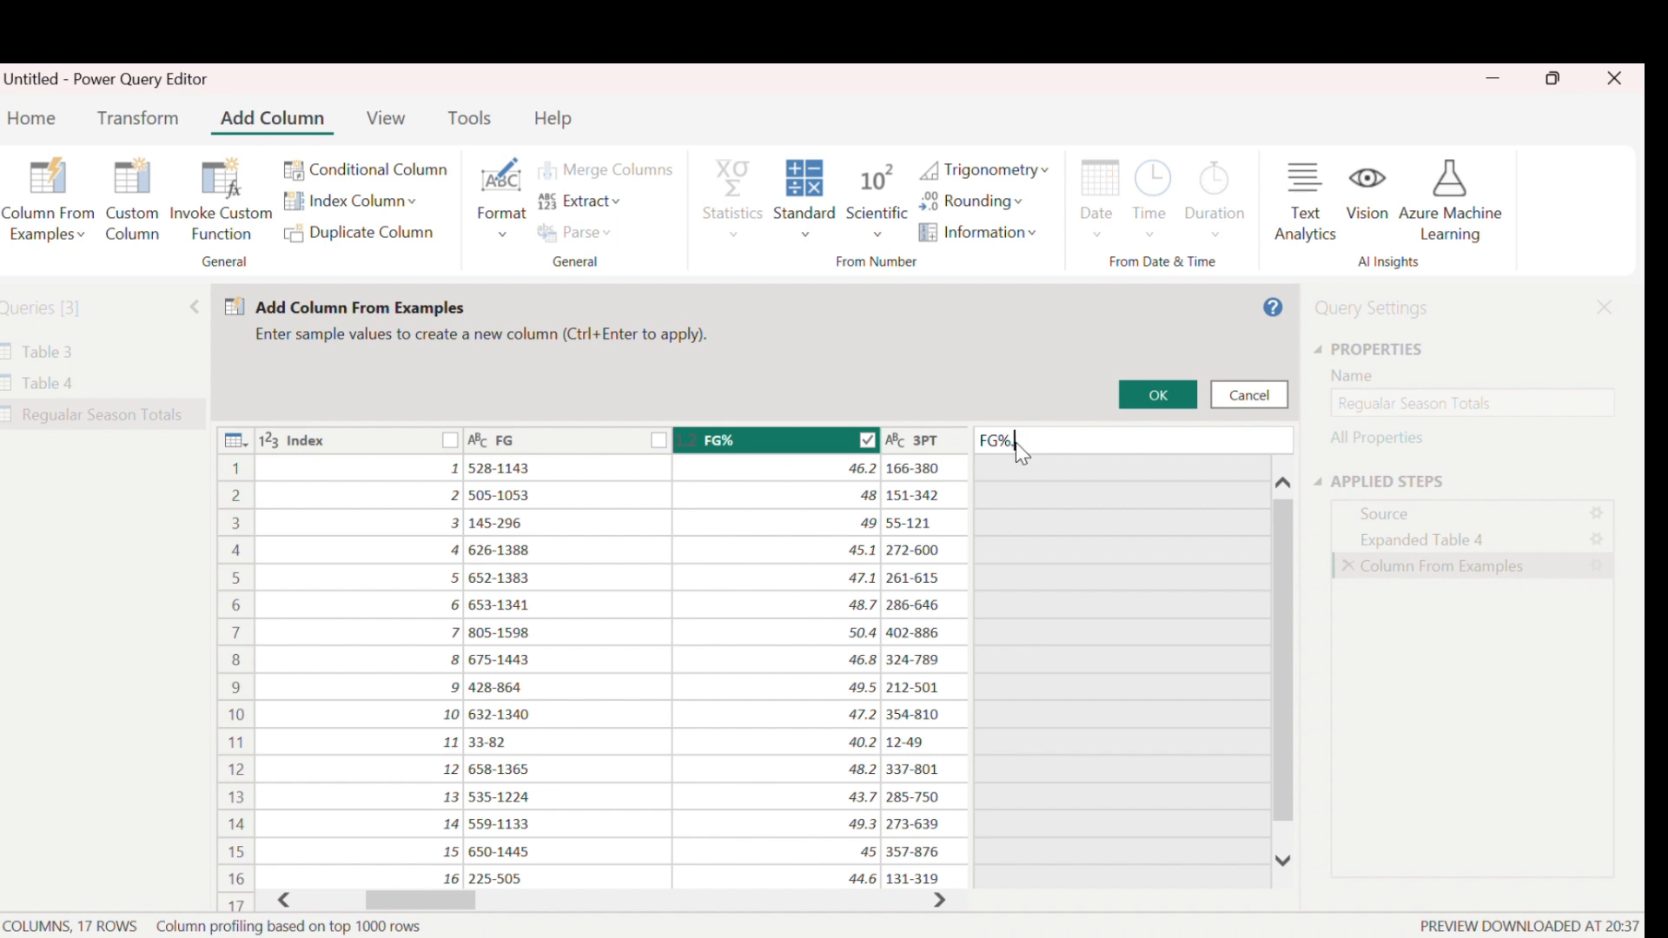
key(Return)
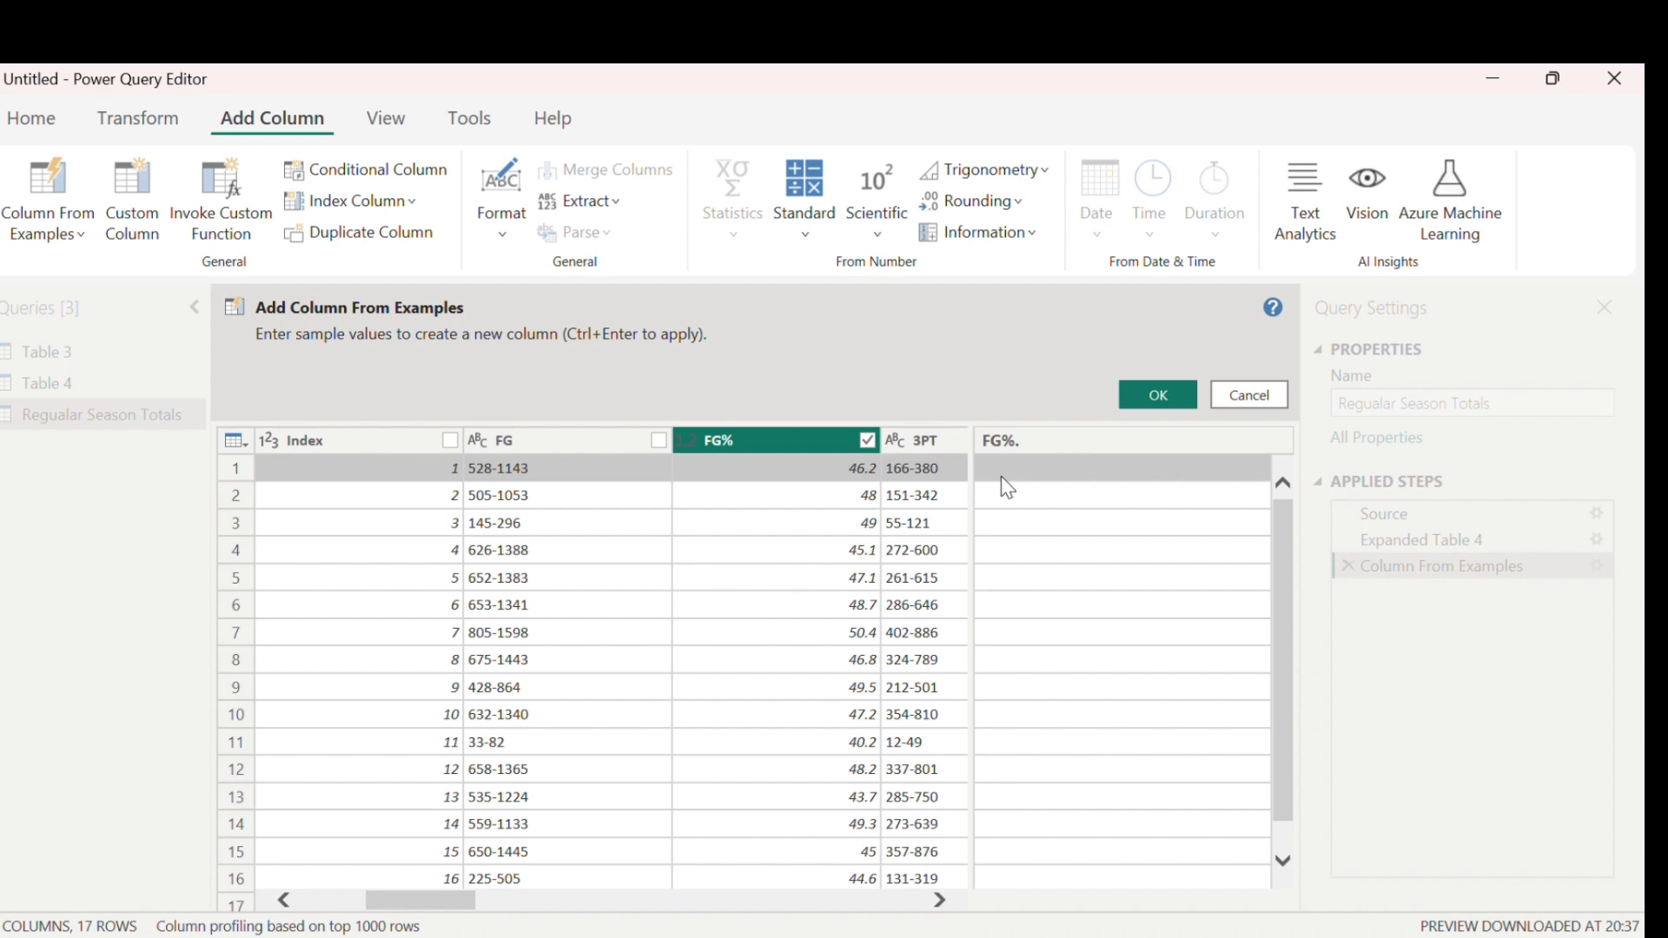
Step: Fill the new FG%. column from the example value 46.2% in the first row and add it to the table
click(1001, 476)
text(46)
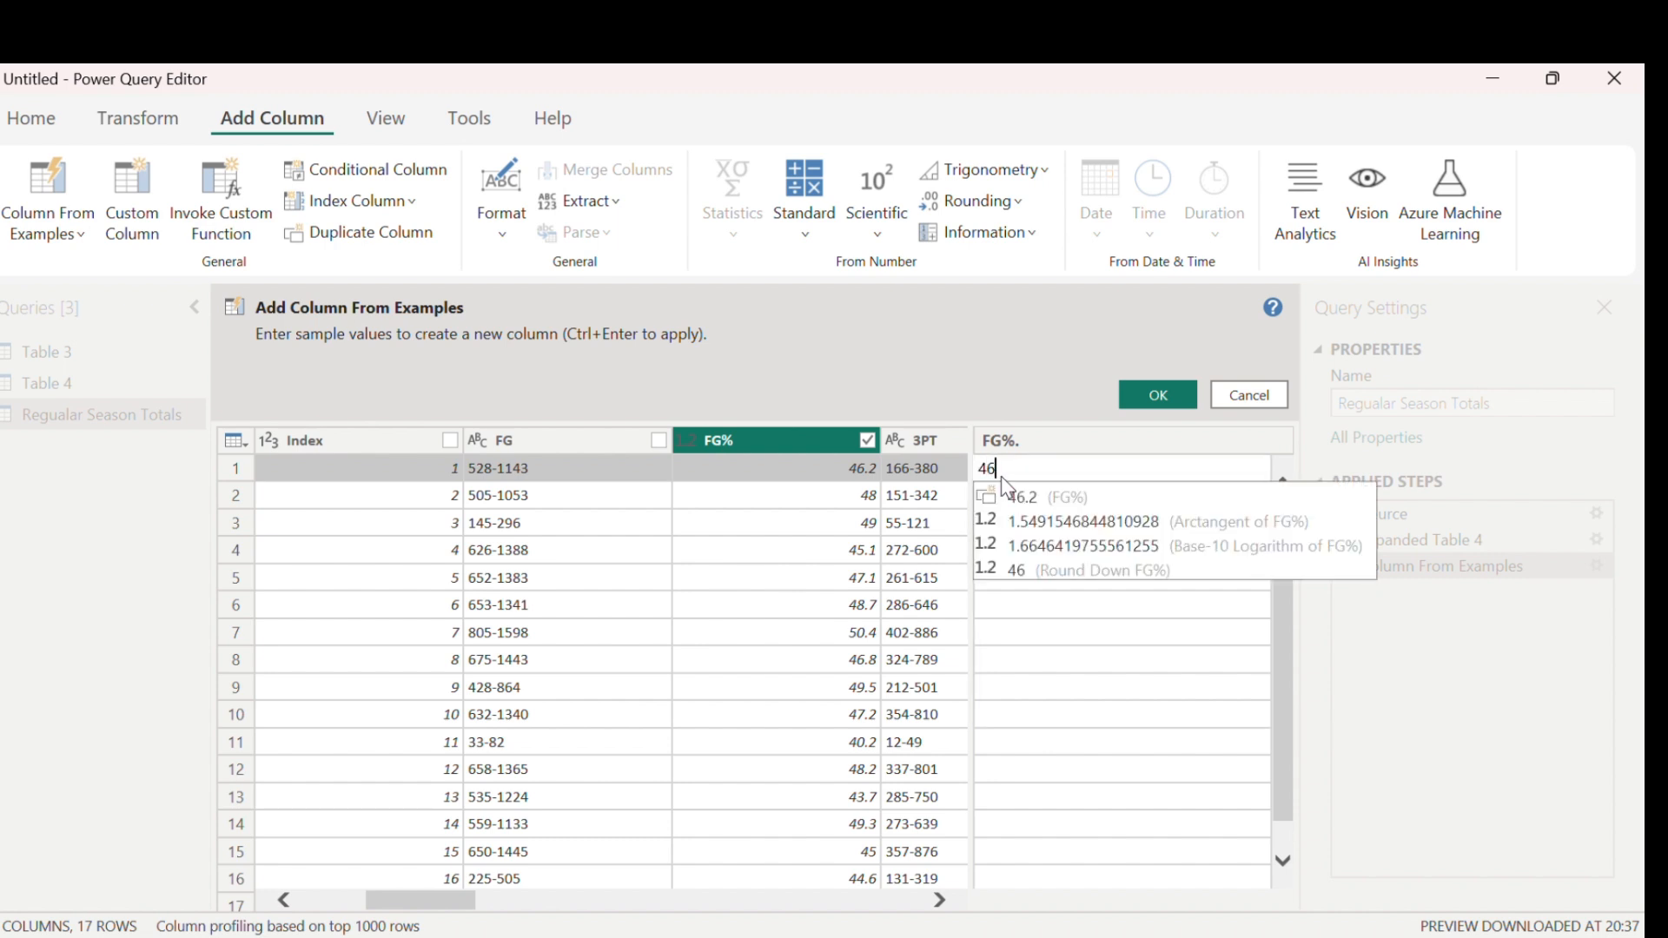
text(.)
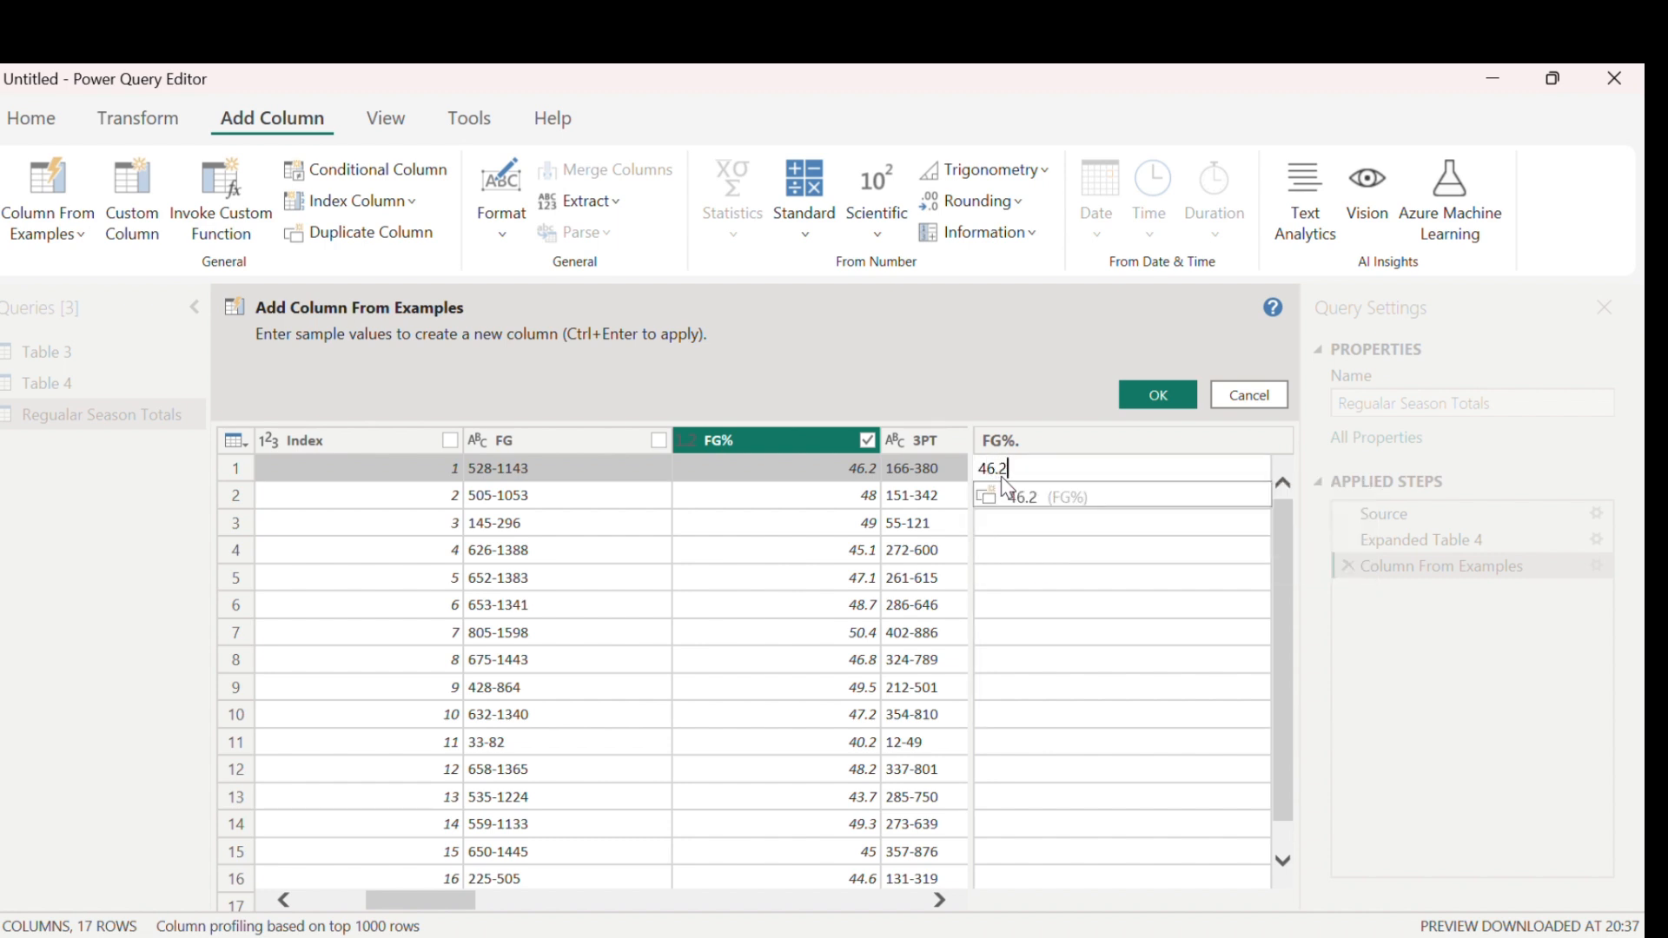
text(2%)
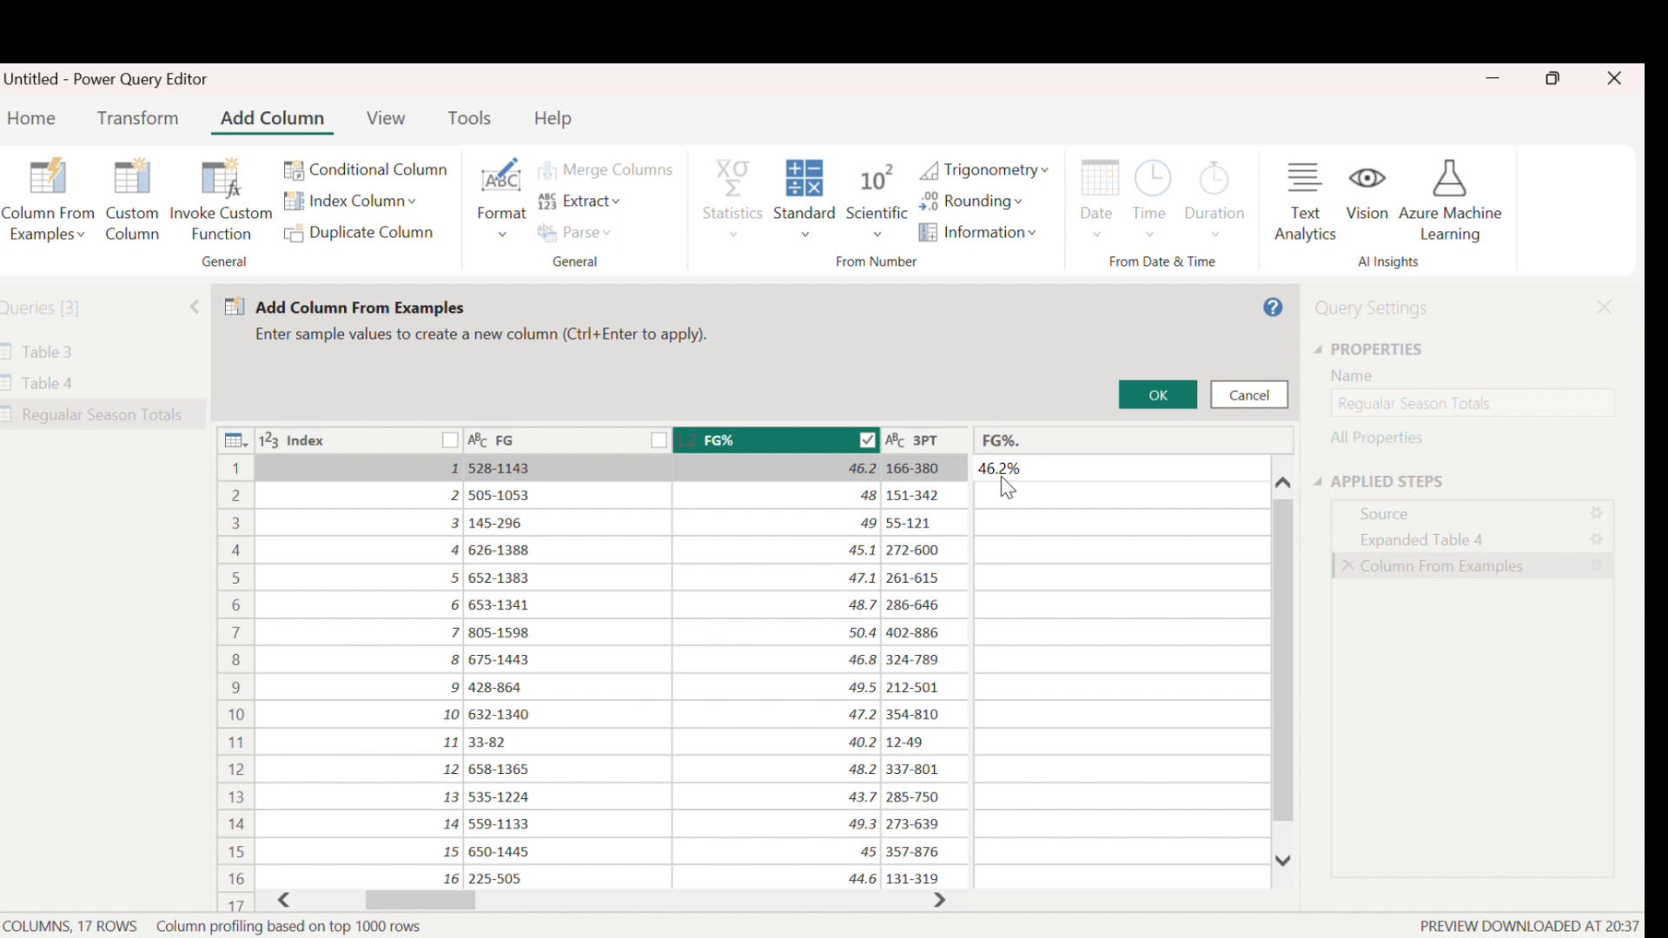
key(Return)
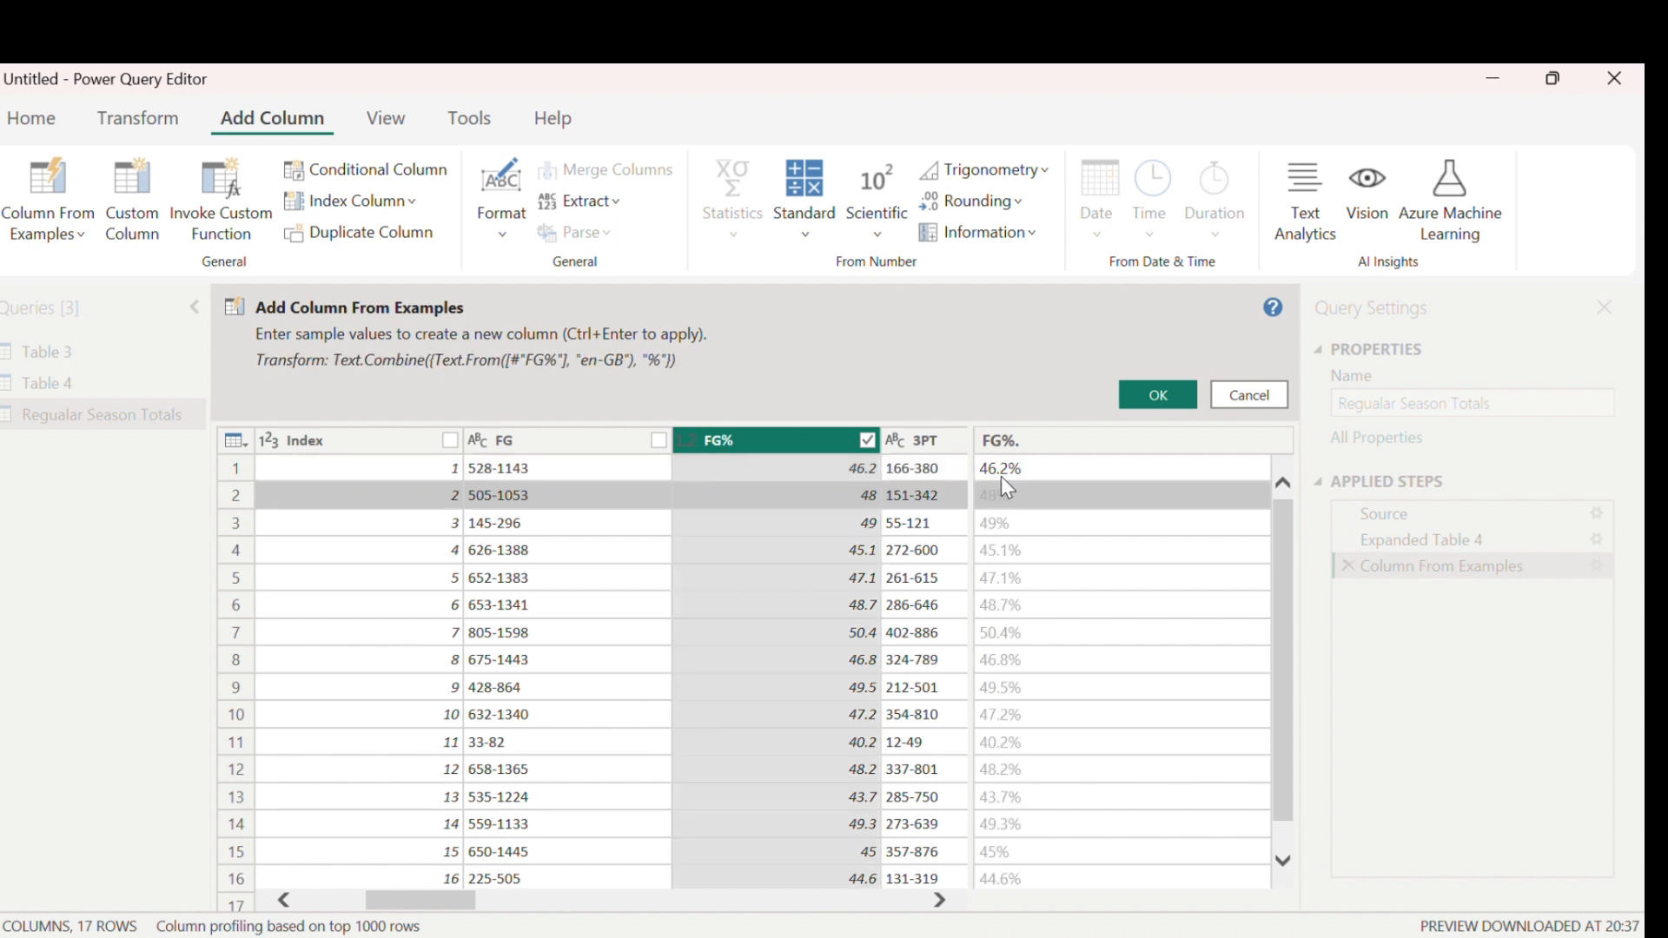
scroll(1042, 560, down, 1)
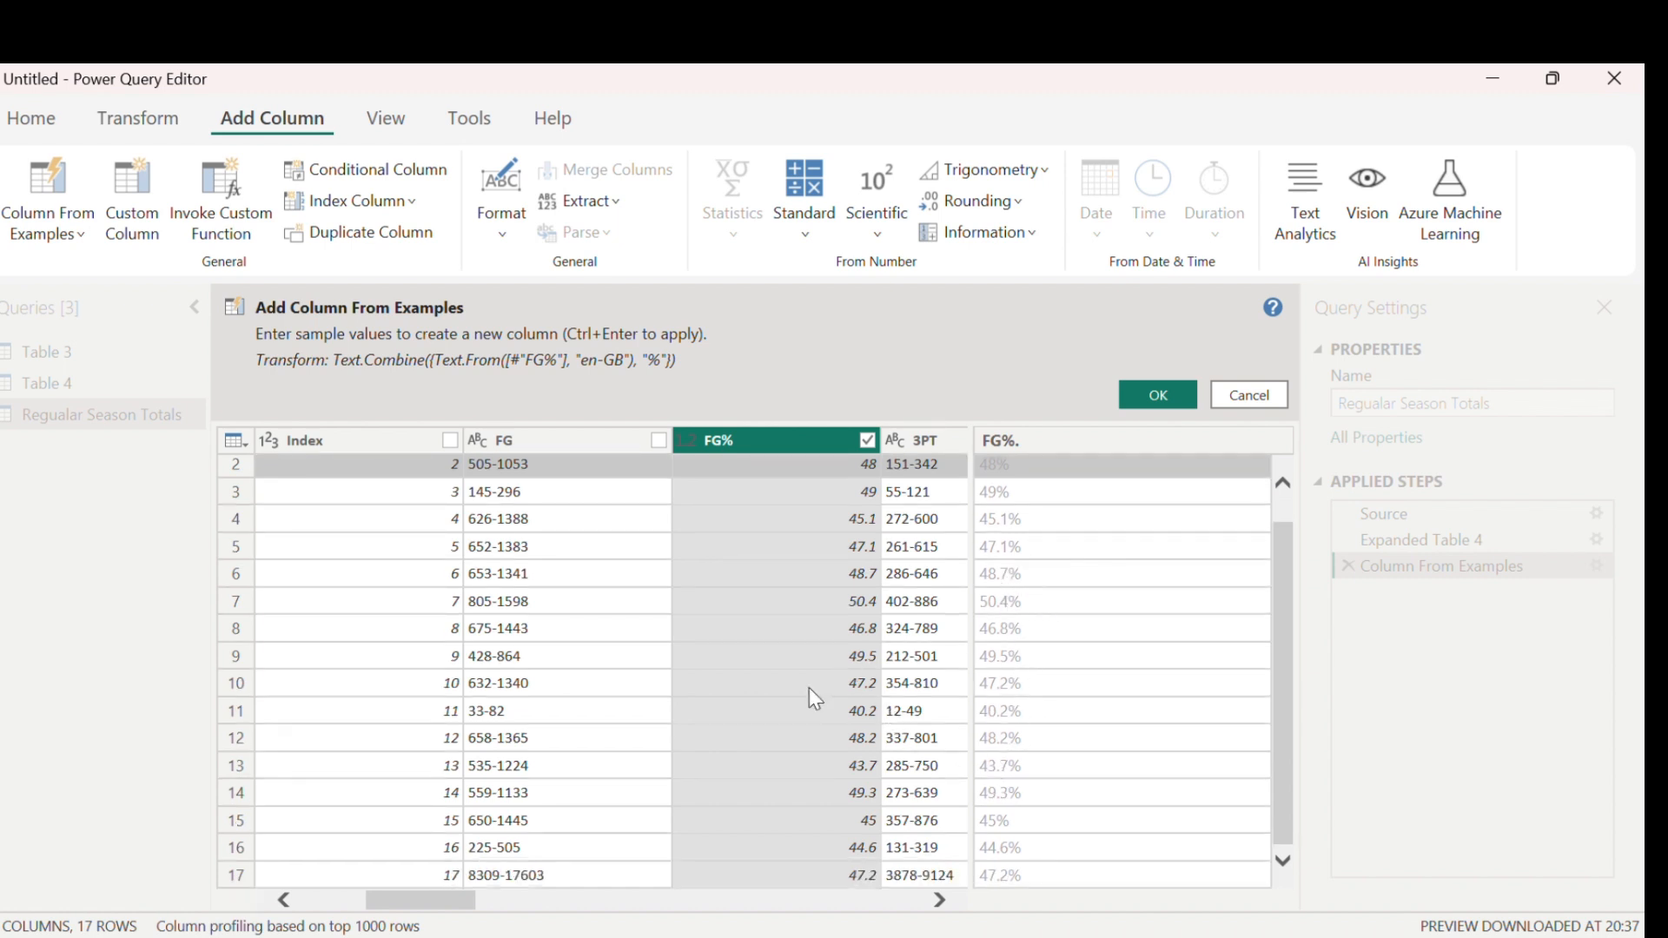
scroll(1112, 764, up, 1)
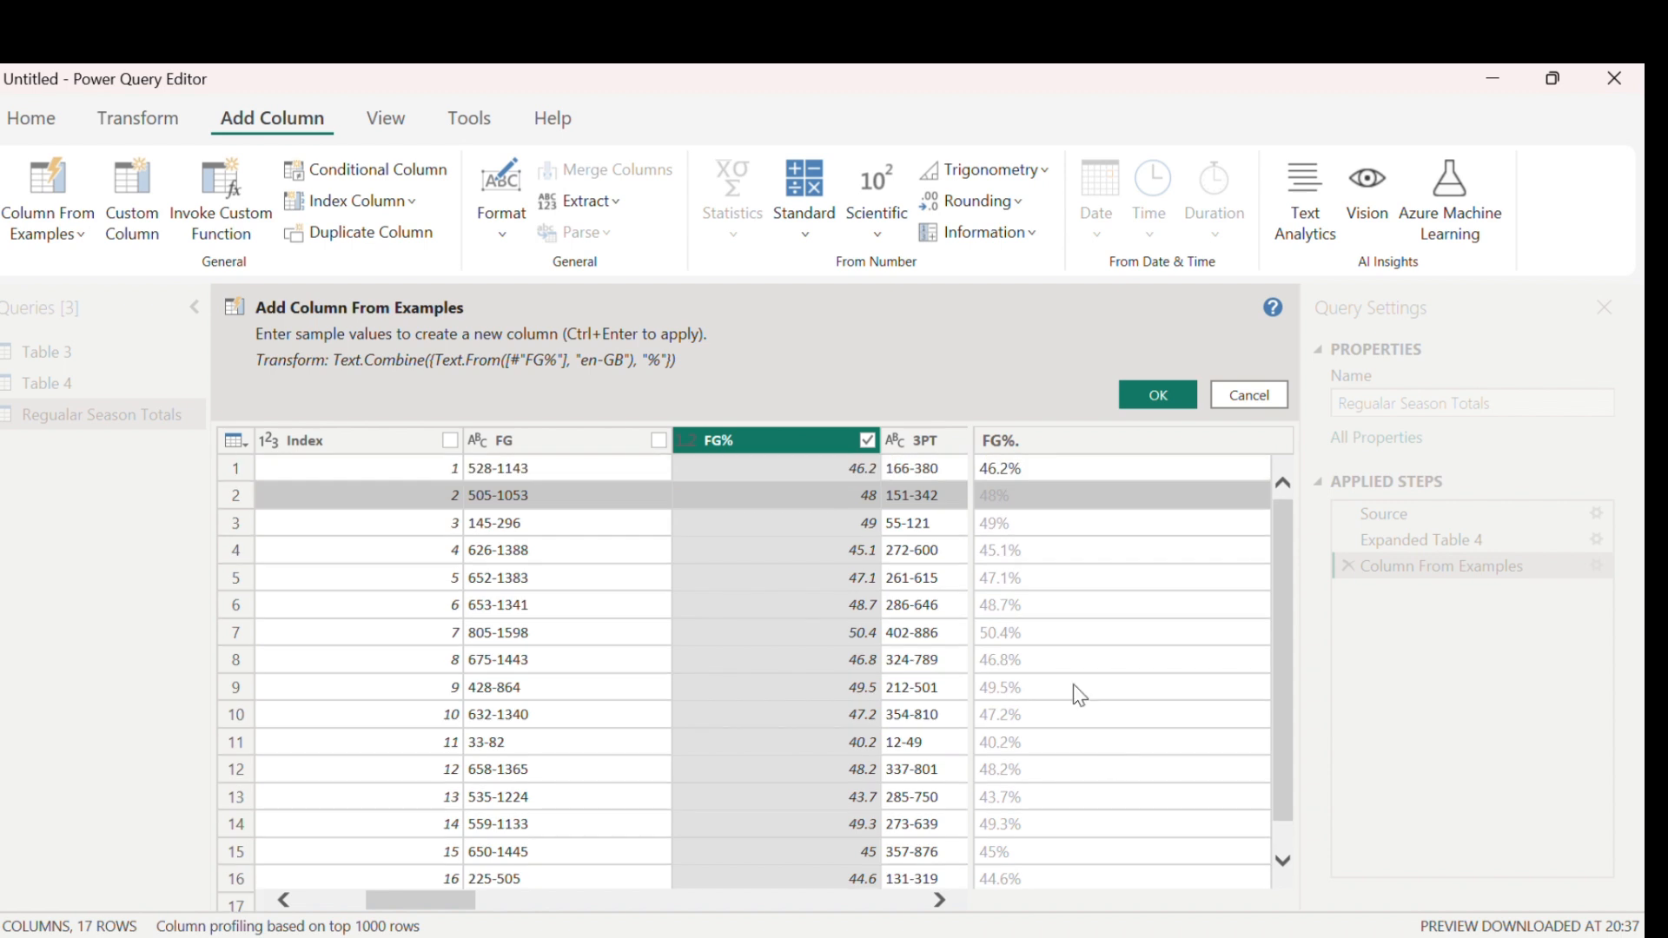
click(1157, 391)
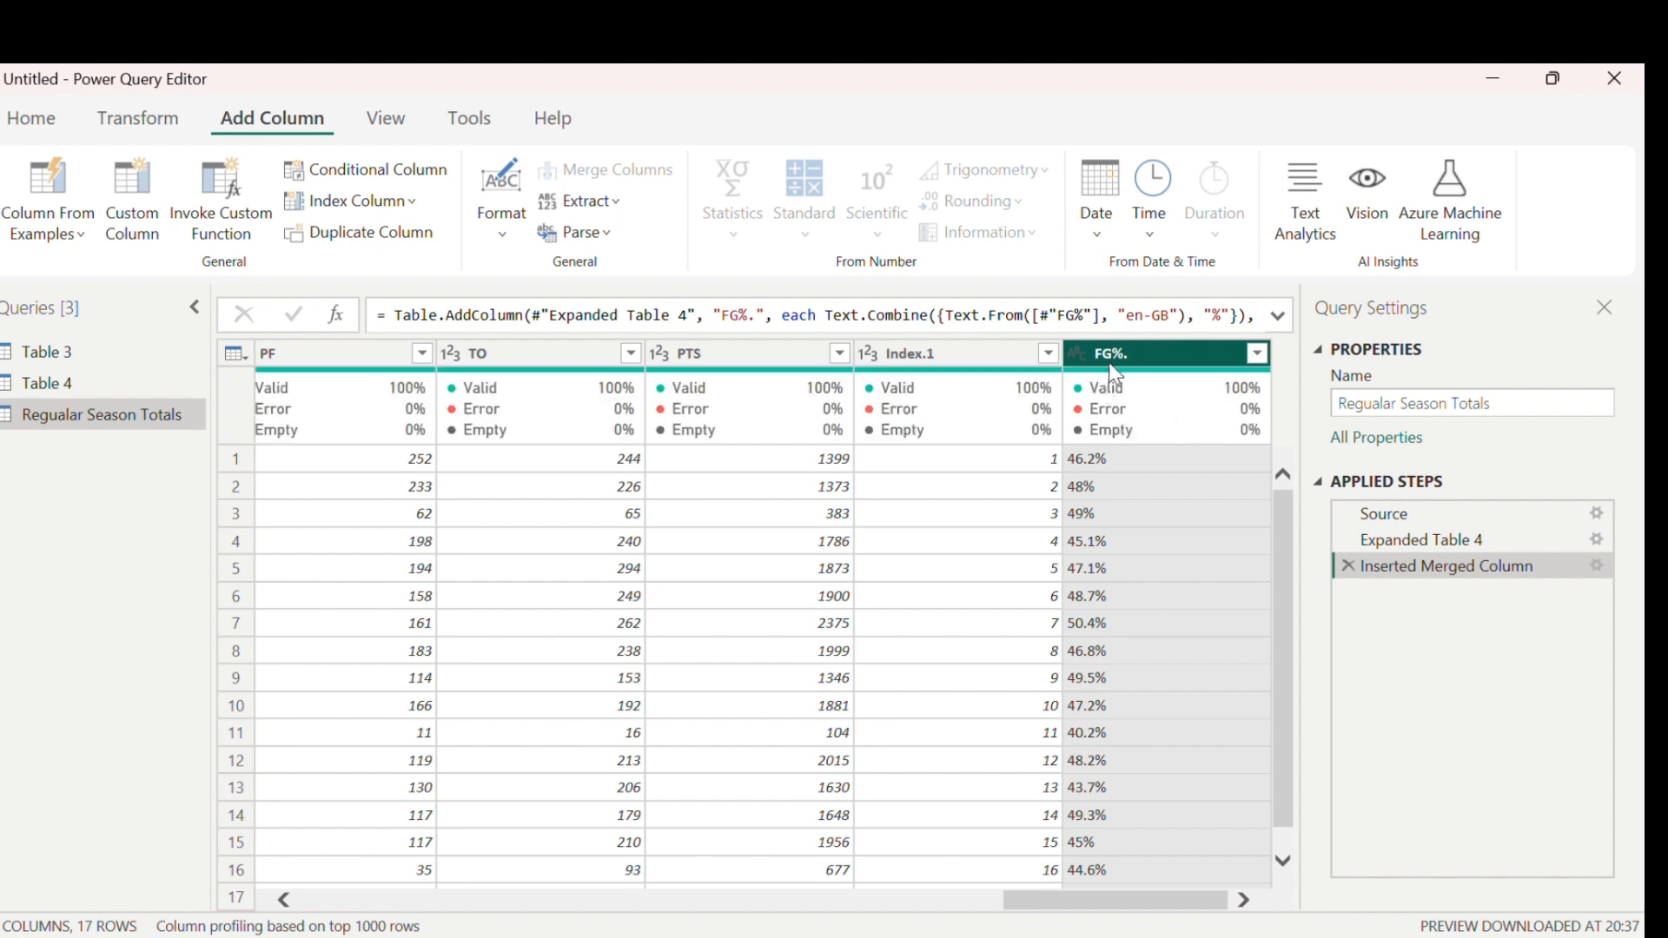
Step: Select the new FG%. column and have its data type detected automatically
mouse_move(1099, 400)
click(1025, 569)
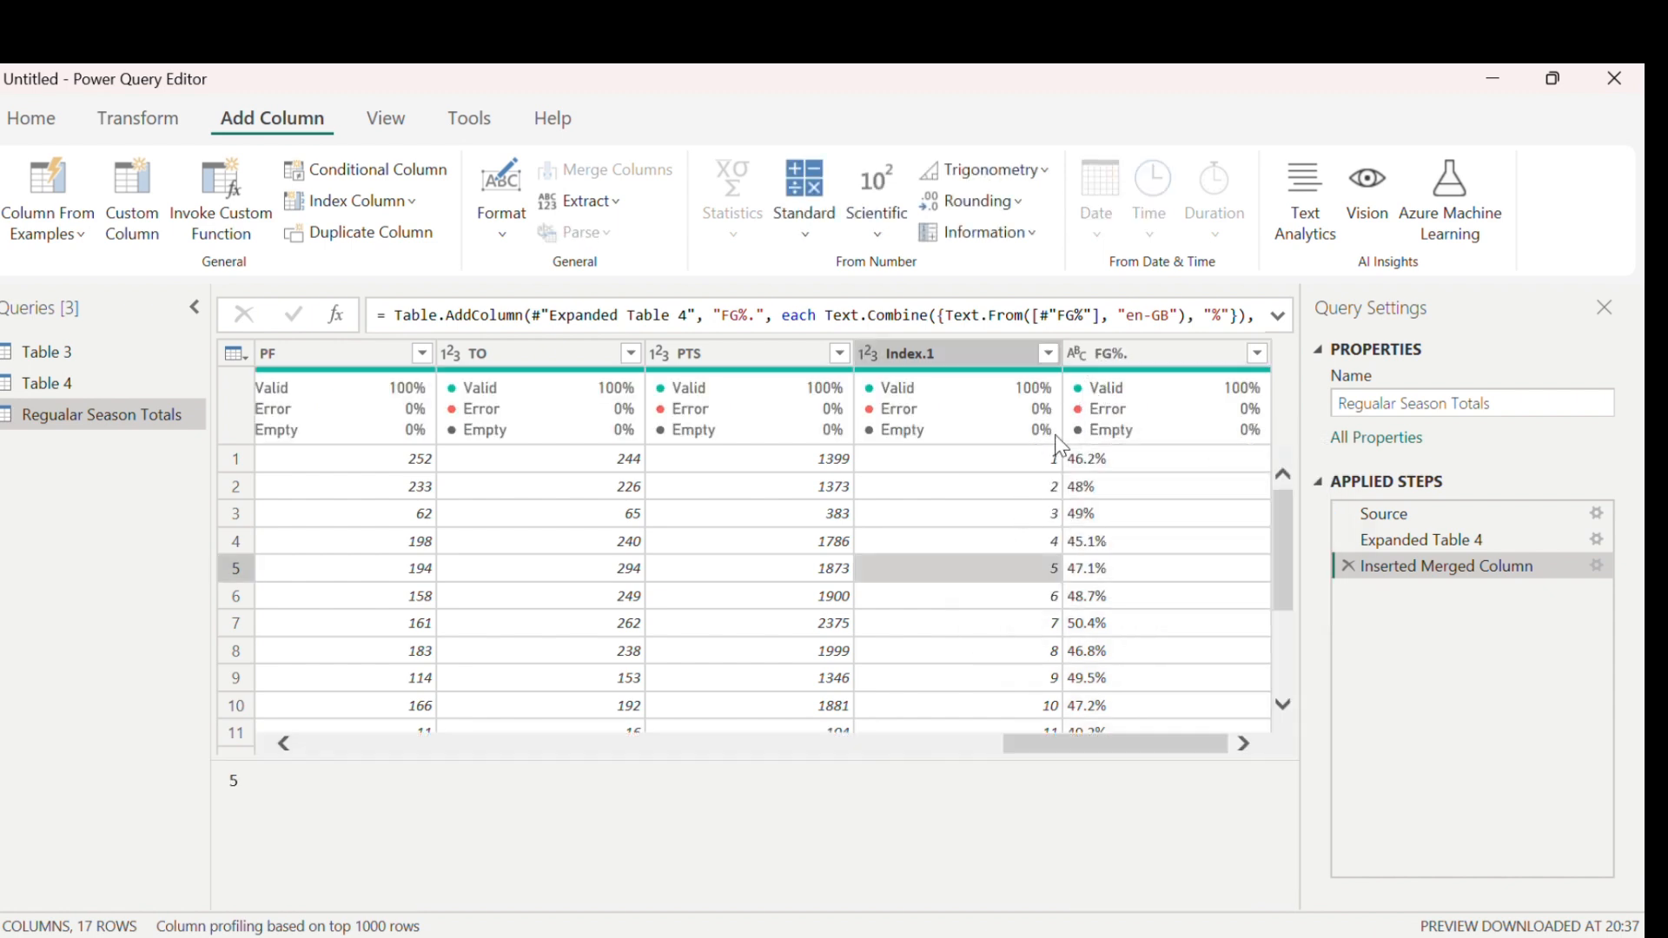
click(1089, 355)
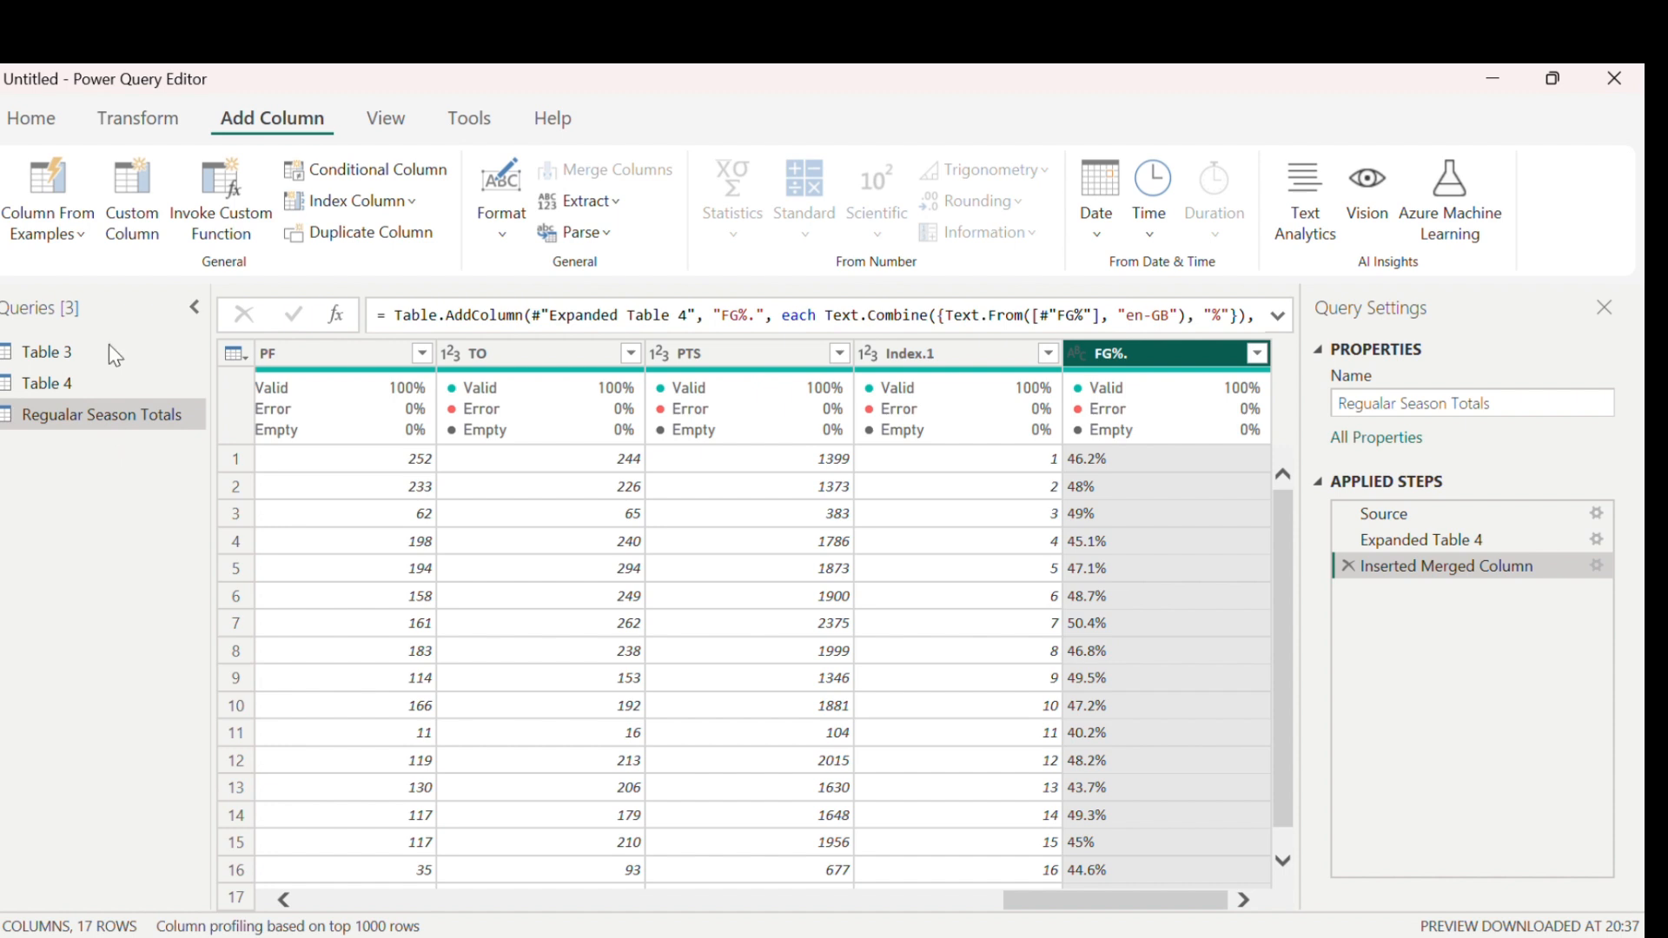
click(129, 127)
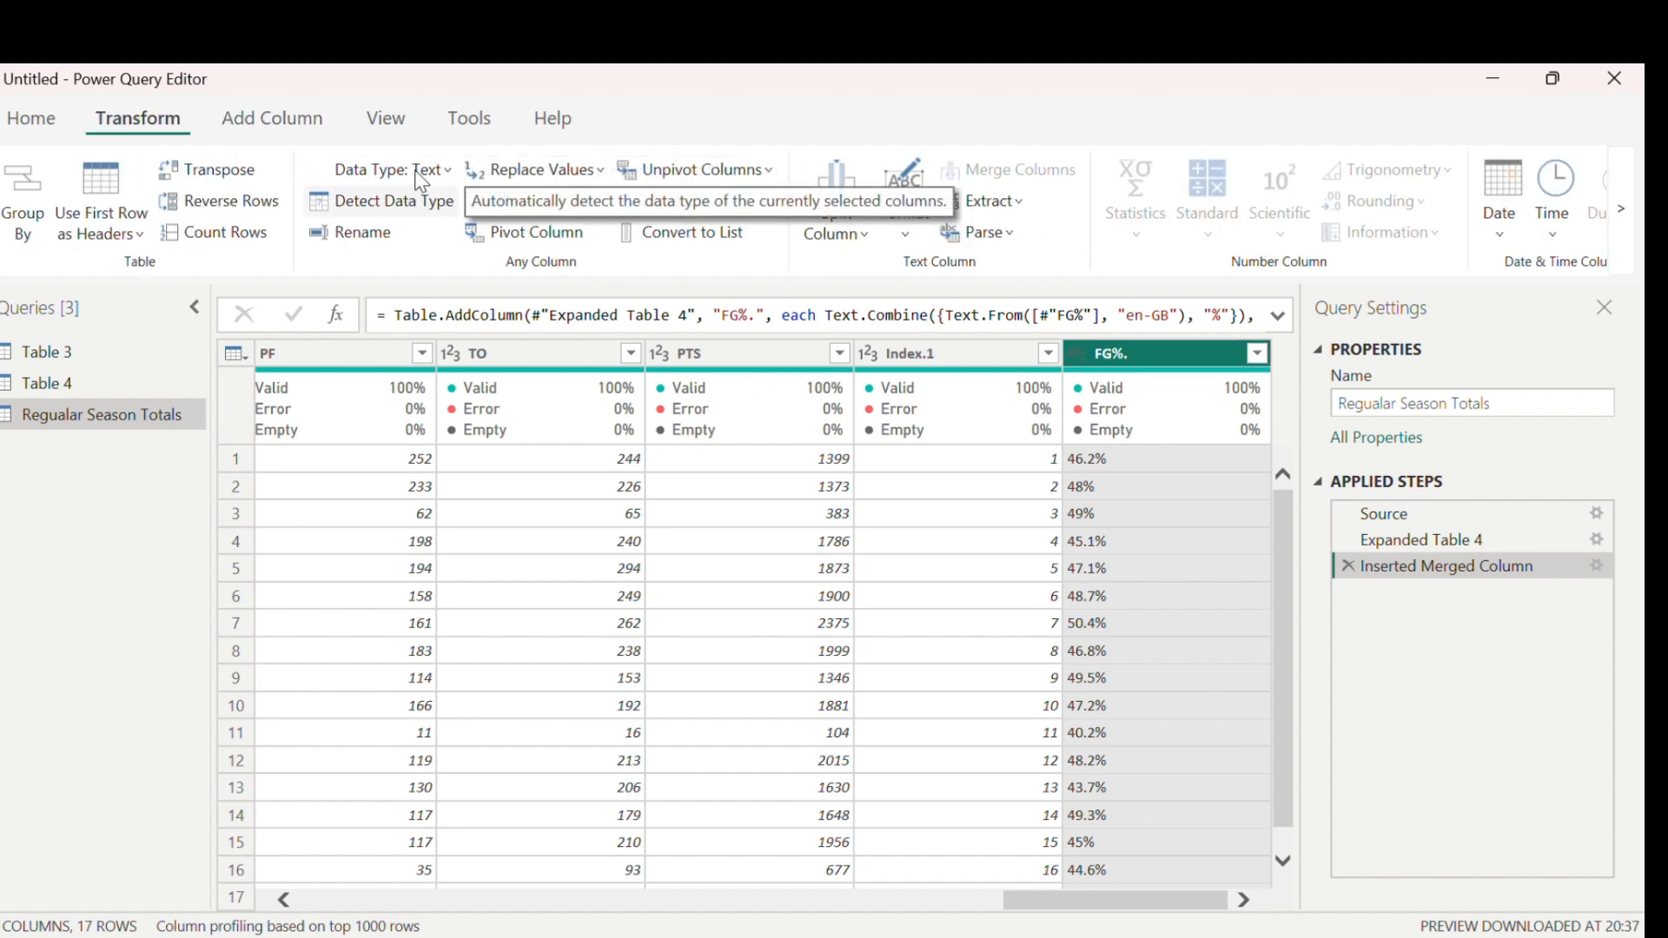
click(445, 177)
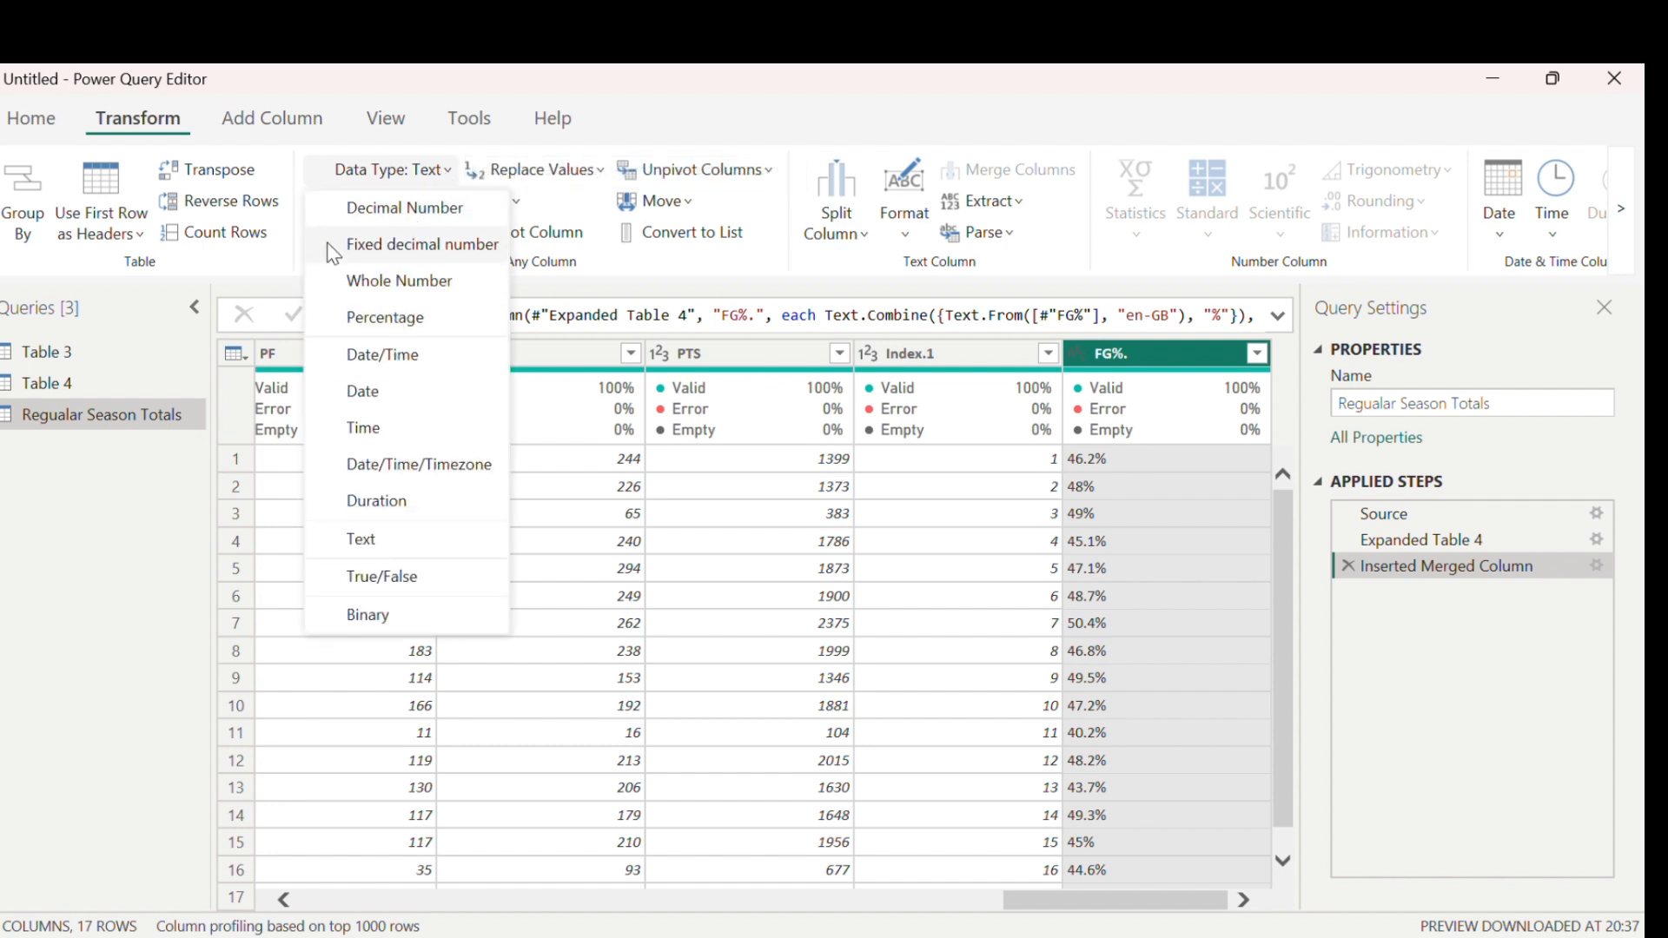
click(241, 272)
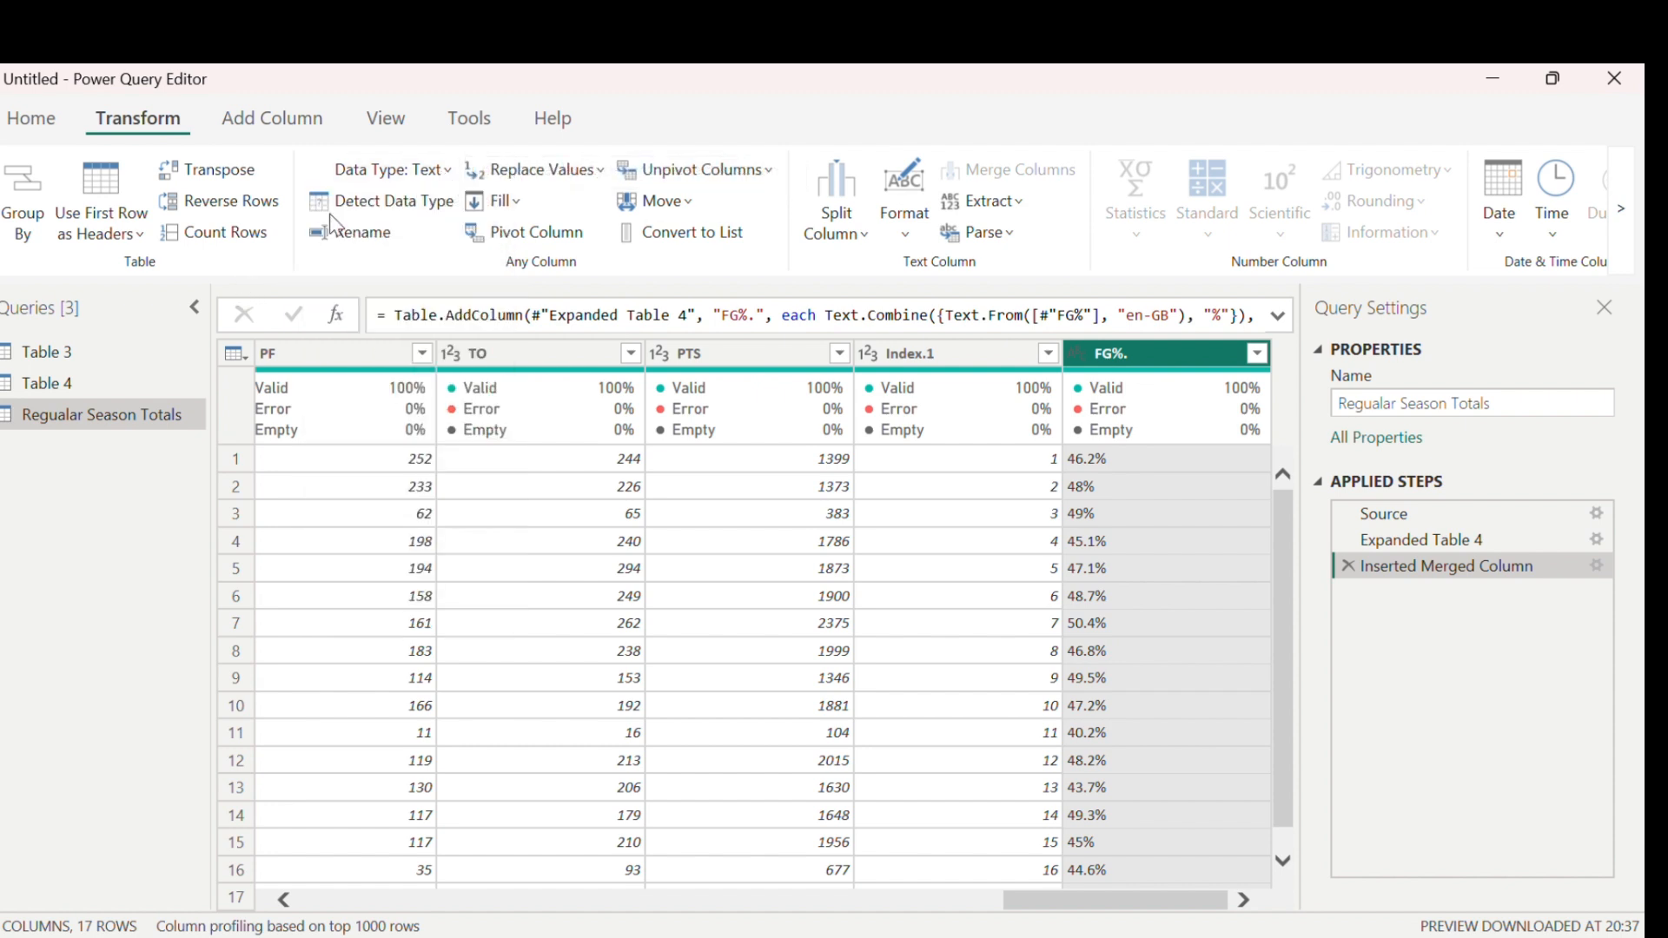
click(417, 215)
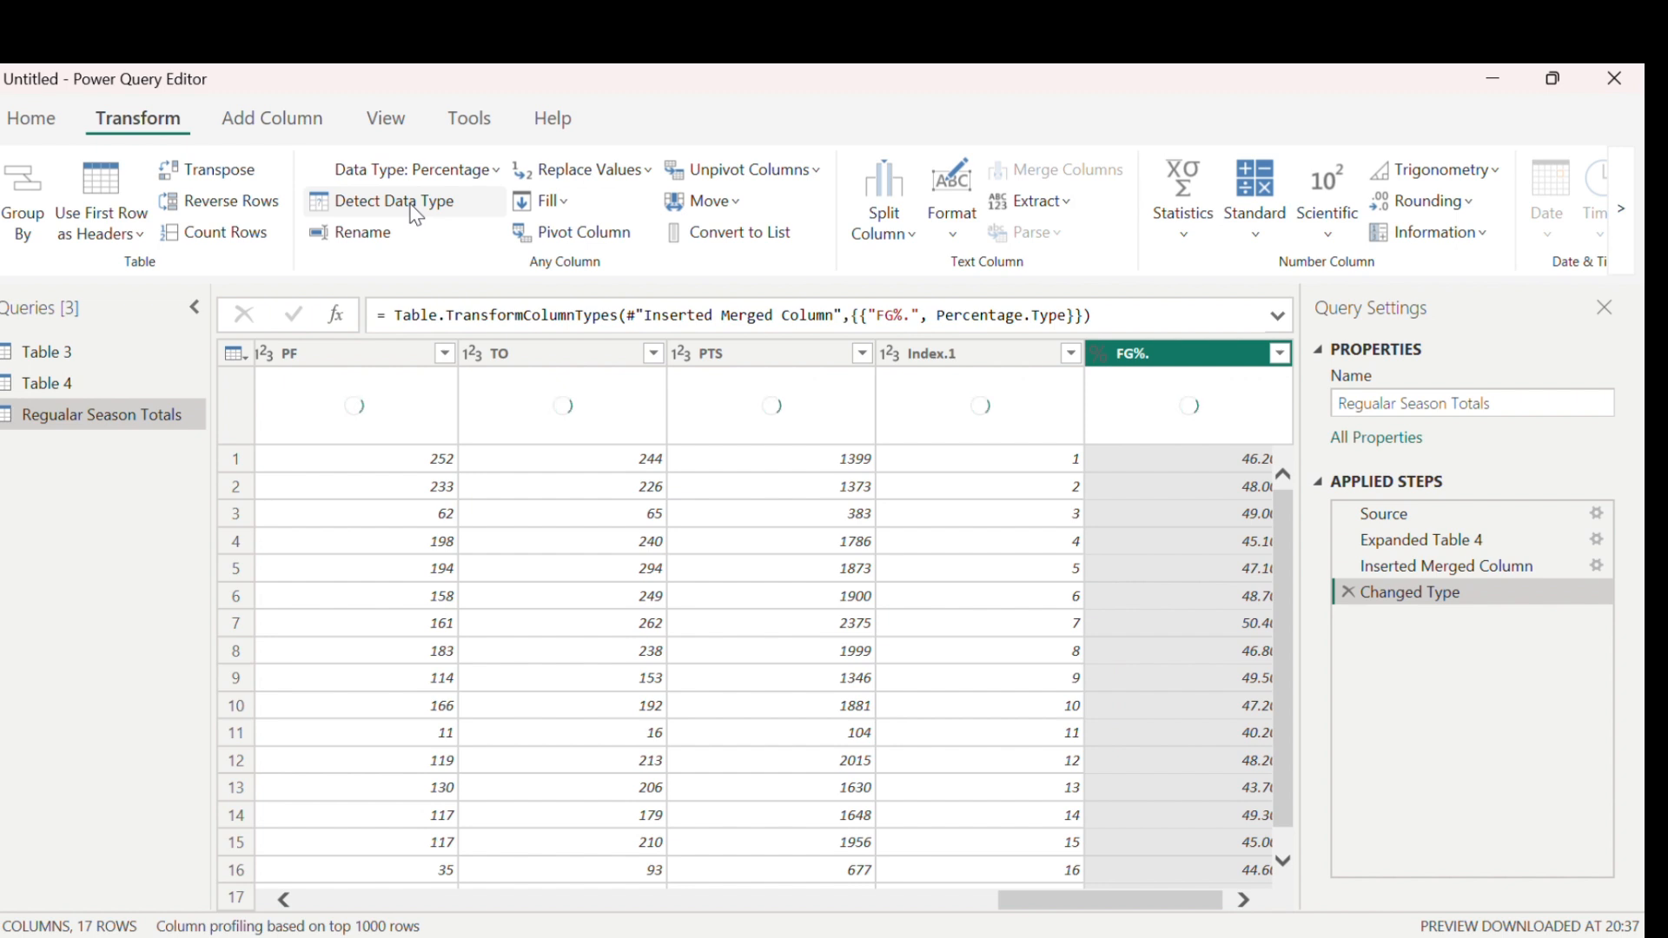
drag(1060, 899, 1066, 900)
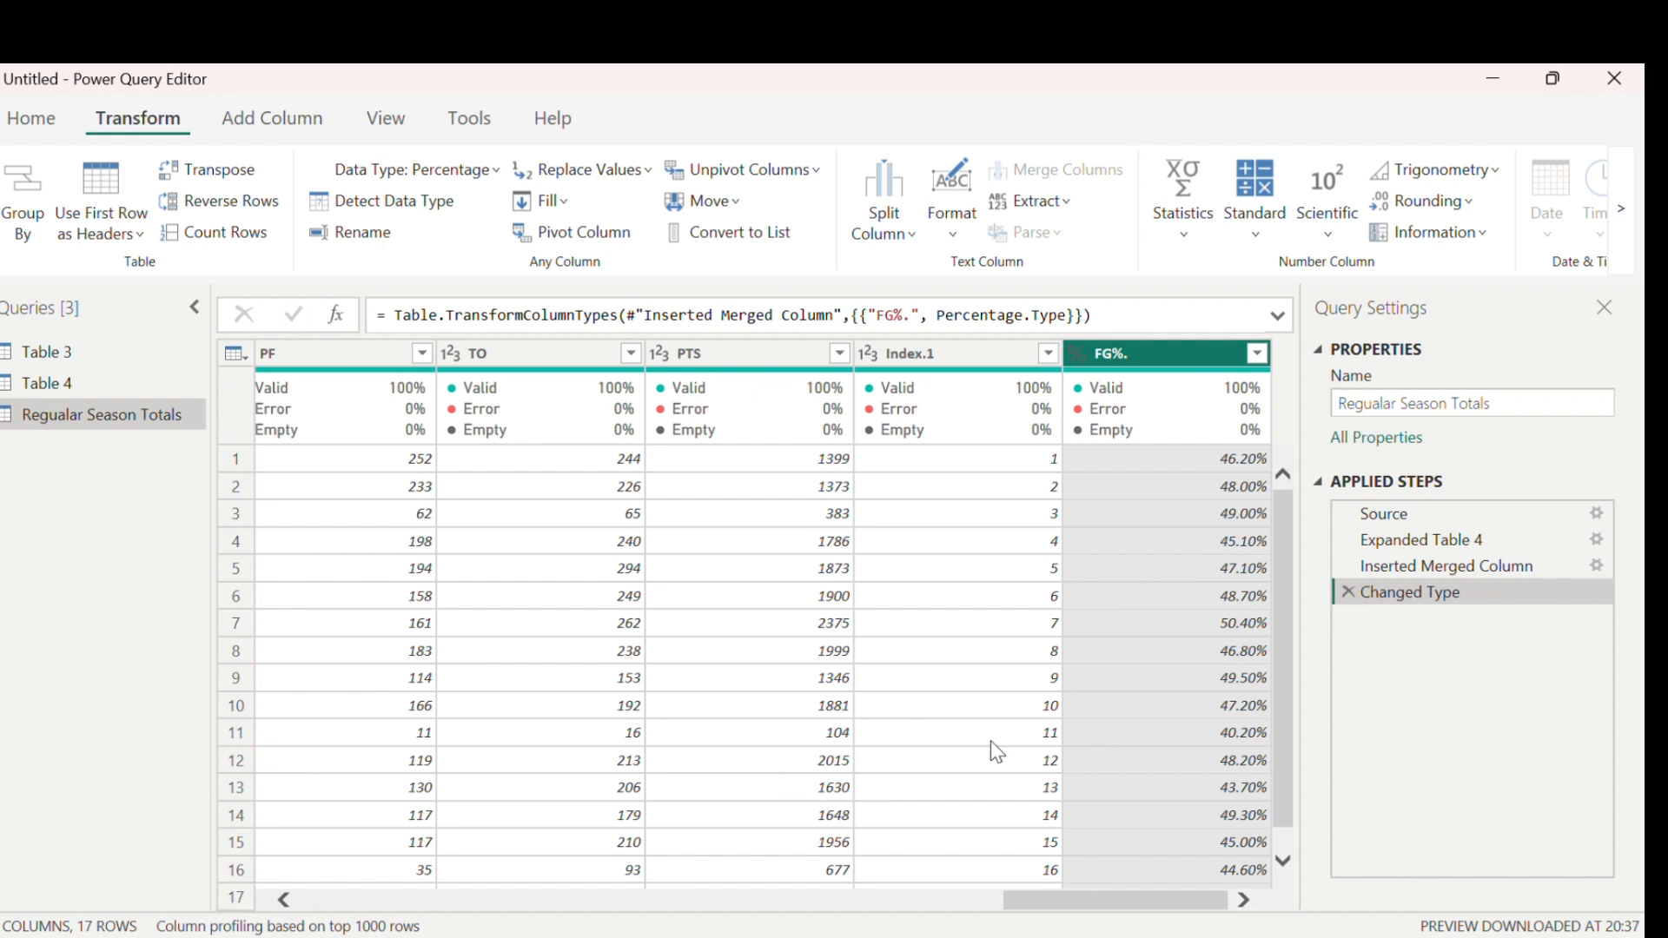
Step: Start a column from examples based on the FT% column, naming it "FT%." with a trailing period
drag(1030, 900, 621, 905)
click(660, 353)
click(246, 131)
click(54, 239)
click(70, 298)
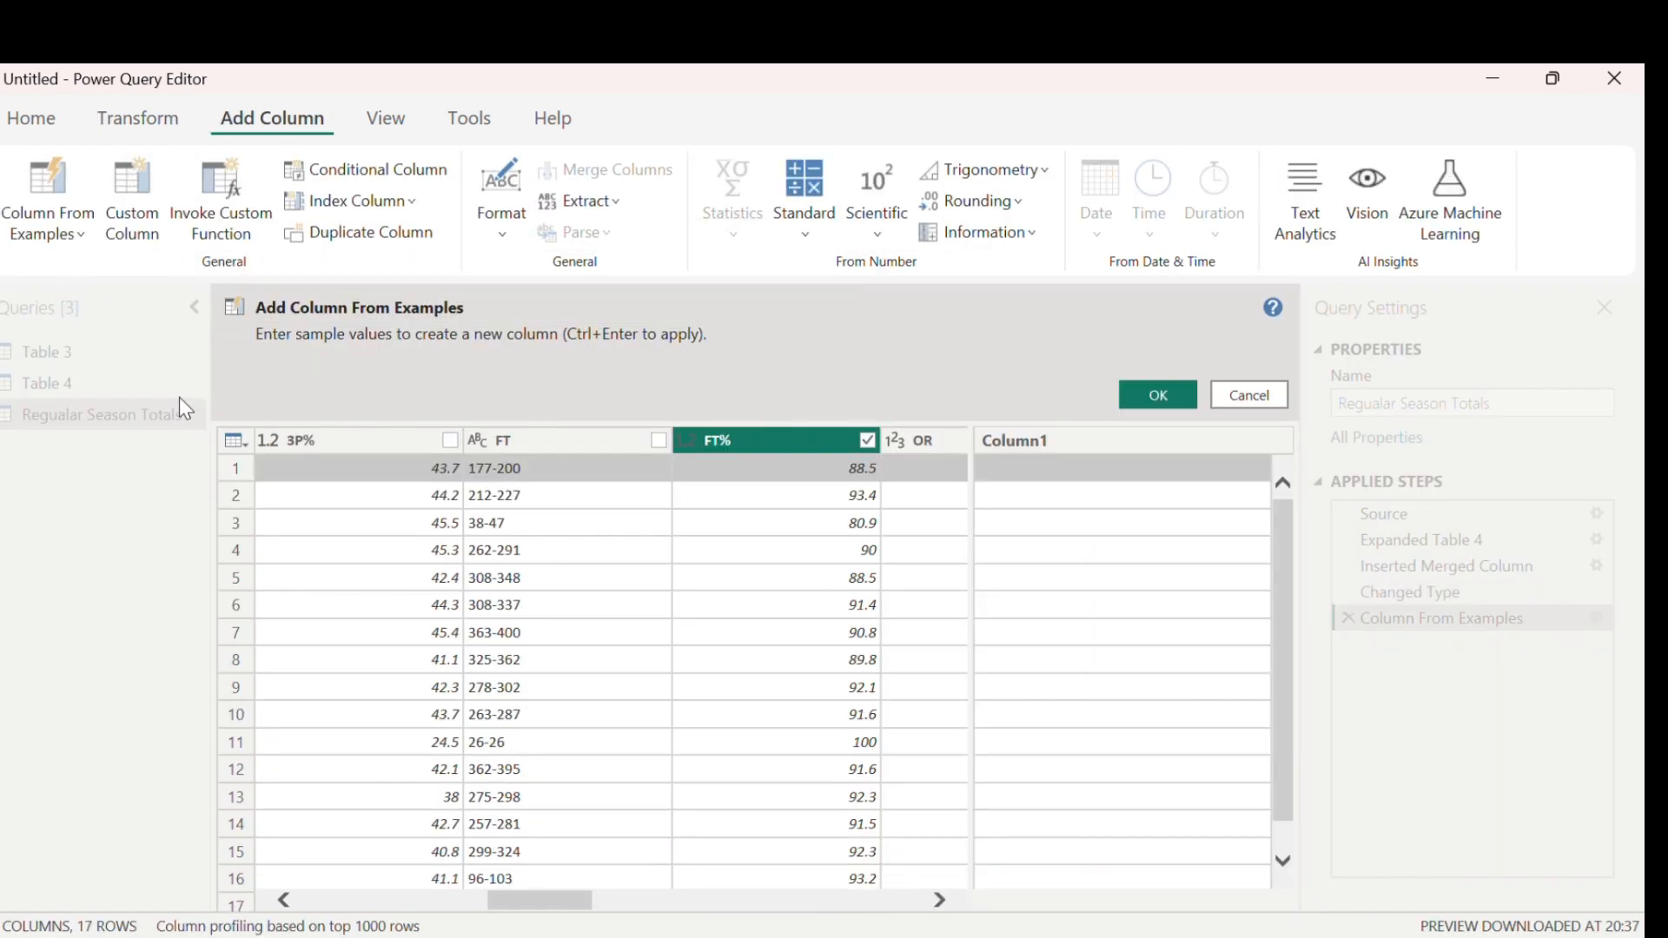
double_click(1028, 440)
text(FT%.)
Step: Add the FT%. column using the first-row example 88.5%, and have its data type detected automatically
click(1001, 471)
text(88.5%)
key(Return)
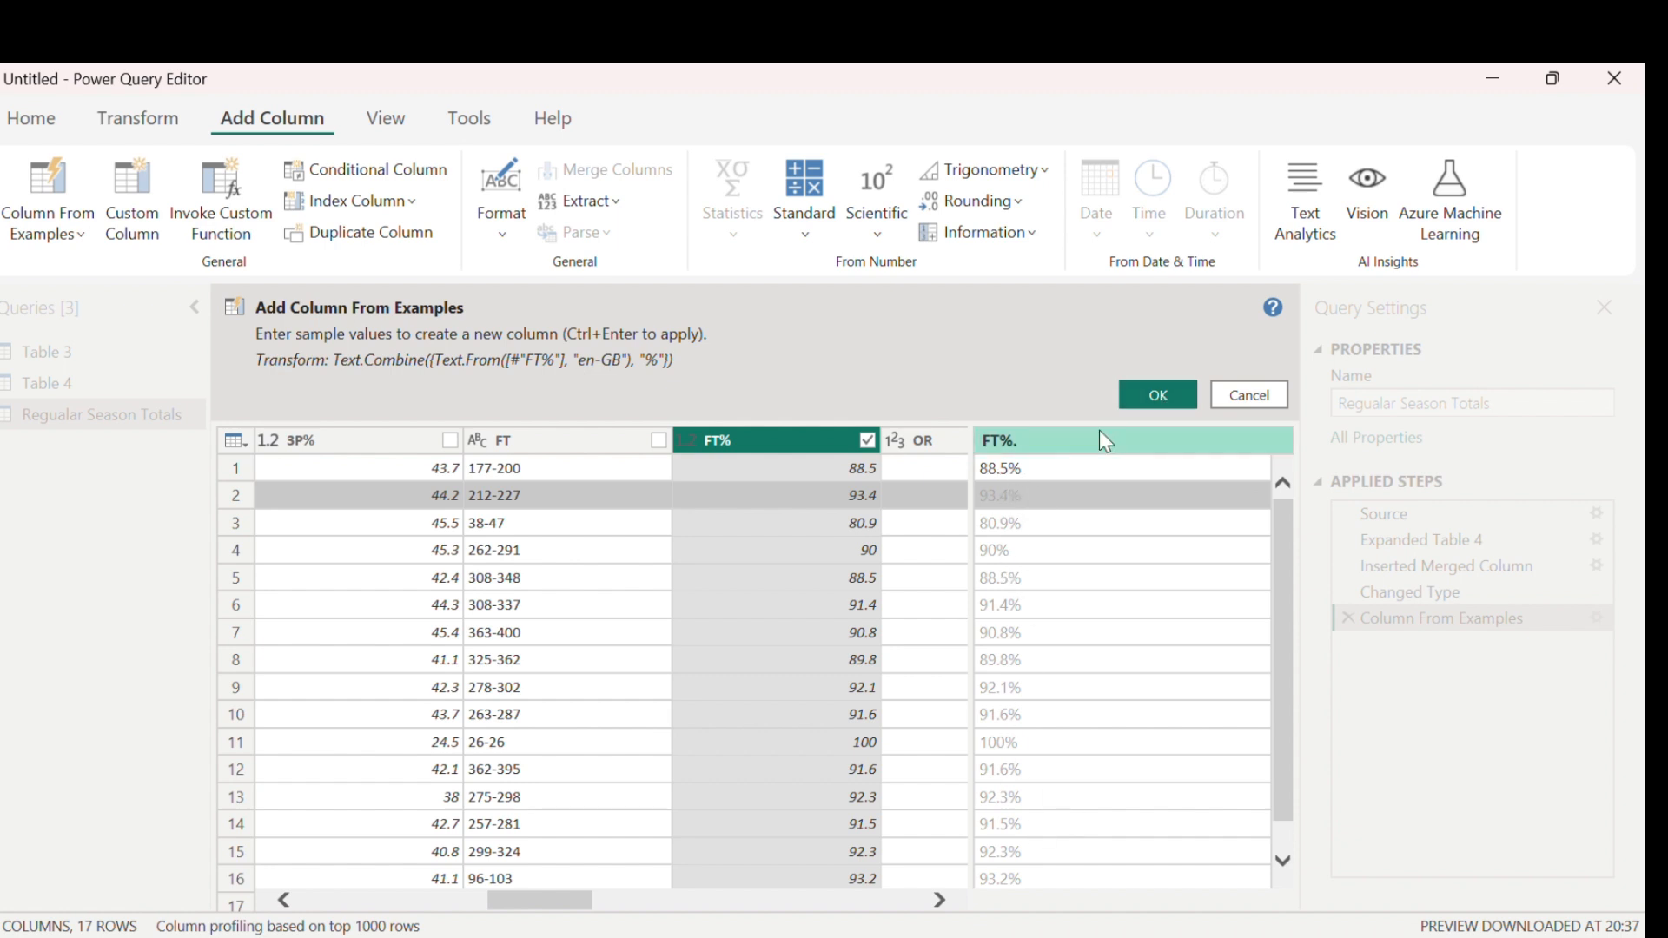
click(1132, 401)
click(174, 137)
click(382, 201)
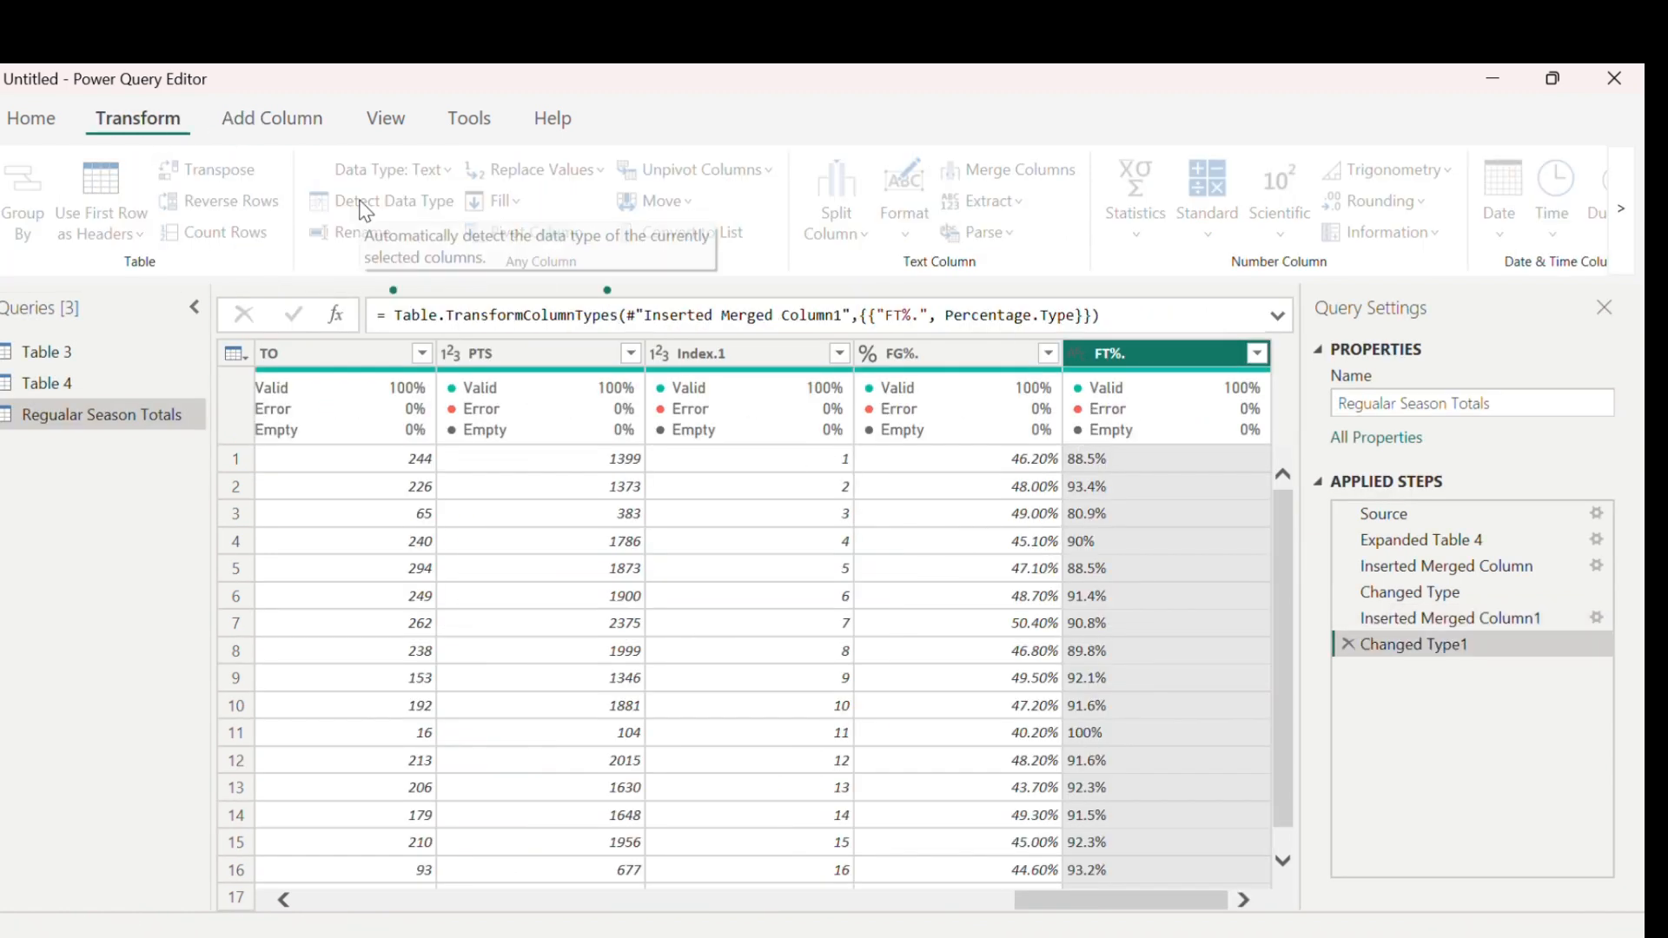
Step: Start a column from examples based on the 3P% column, naming it "3P%." with a trailing period
drag(1038, 901, 557, 901)
click(573, 353)
click(272, 119)
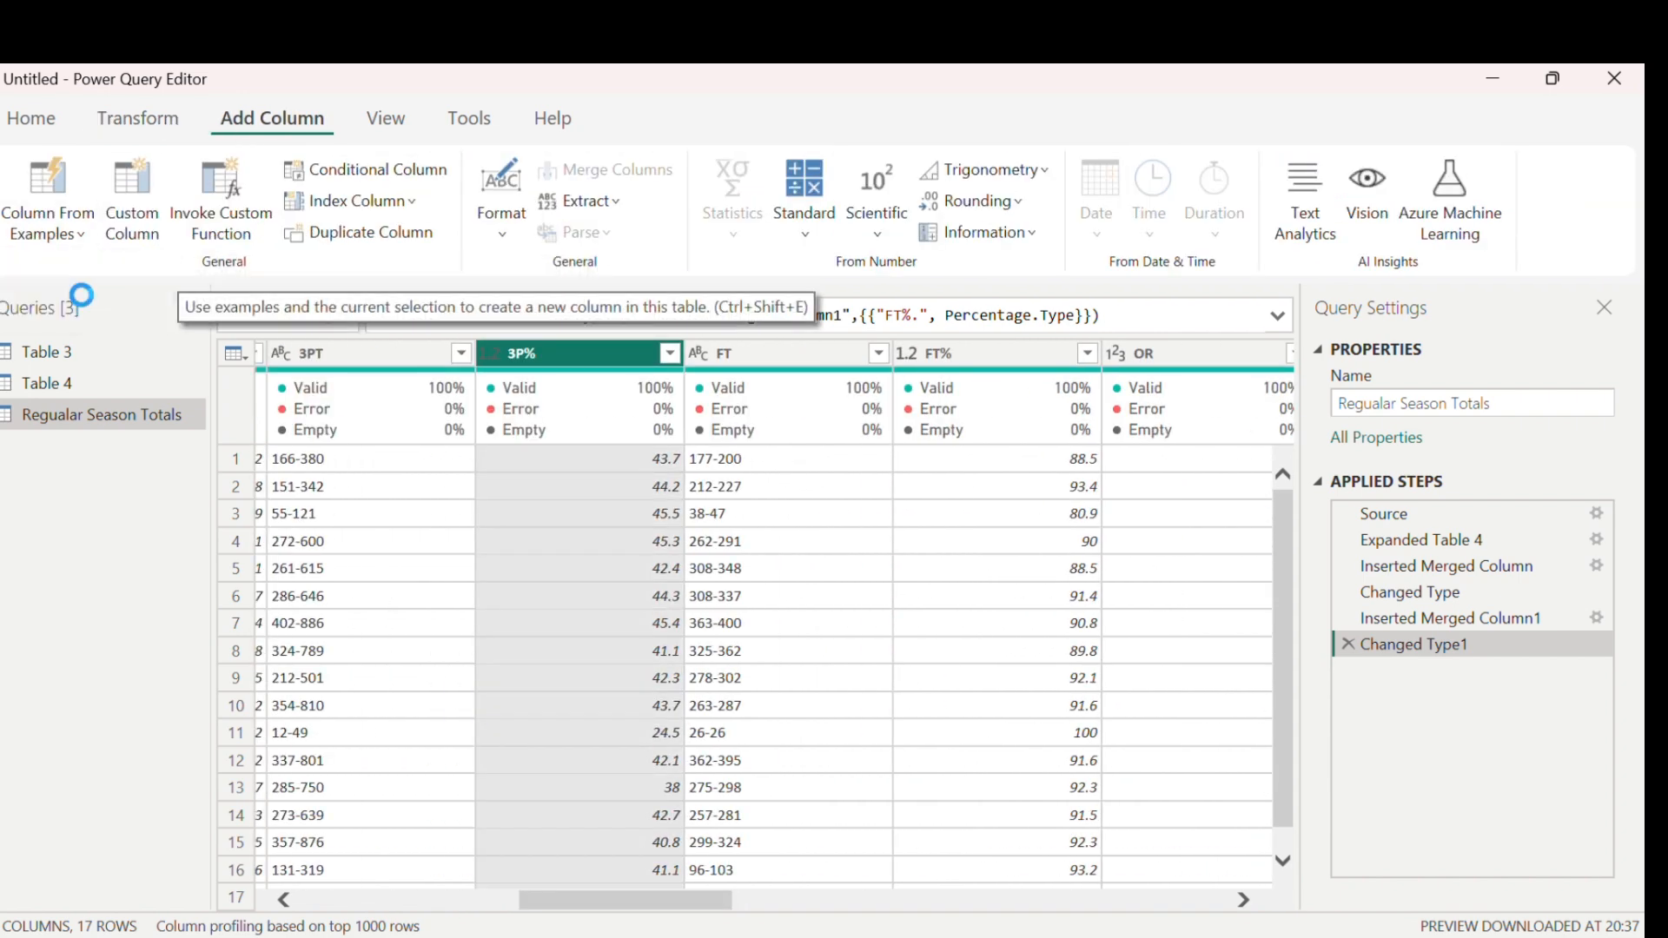
click(78, 195)
click(1075, 445)
text(3P%.)
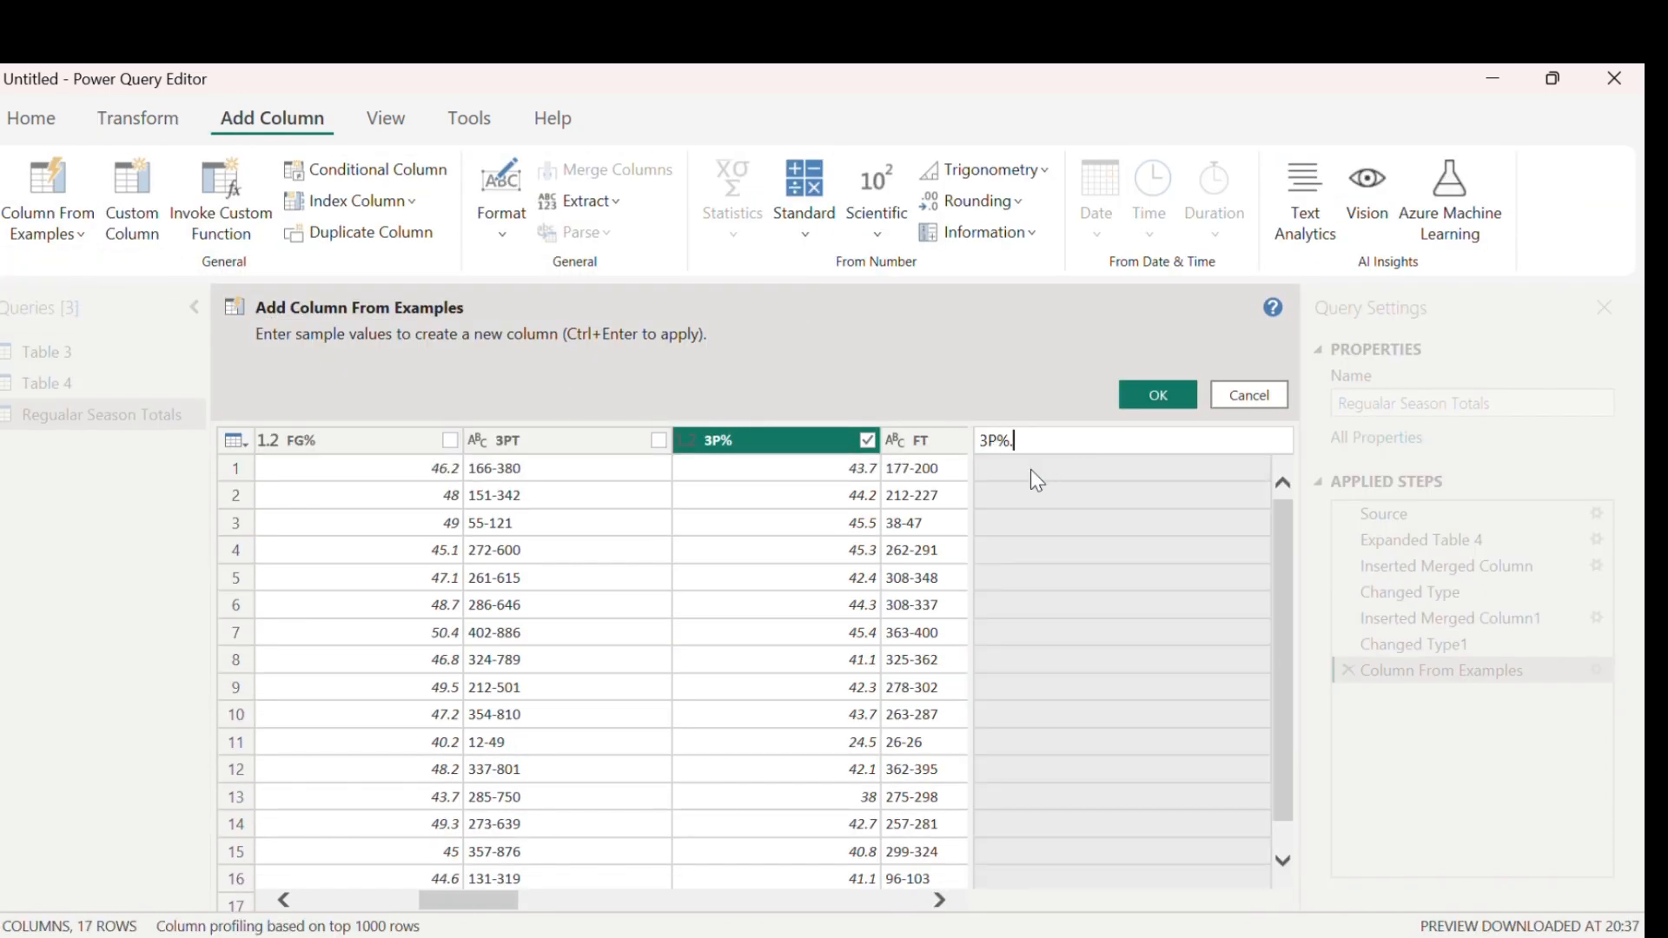
Step: Add the 3P%. column using the first-row example 43.7%, and have its data type detected automatically
click(1031, 469)
text(43.7%)
key(Return)
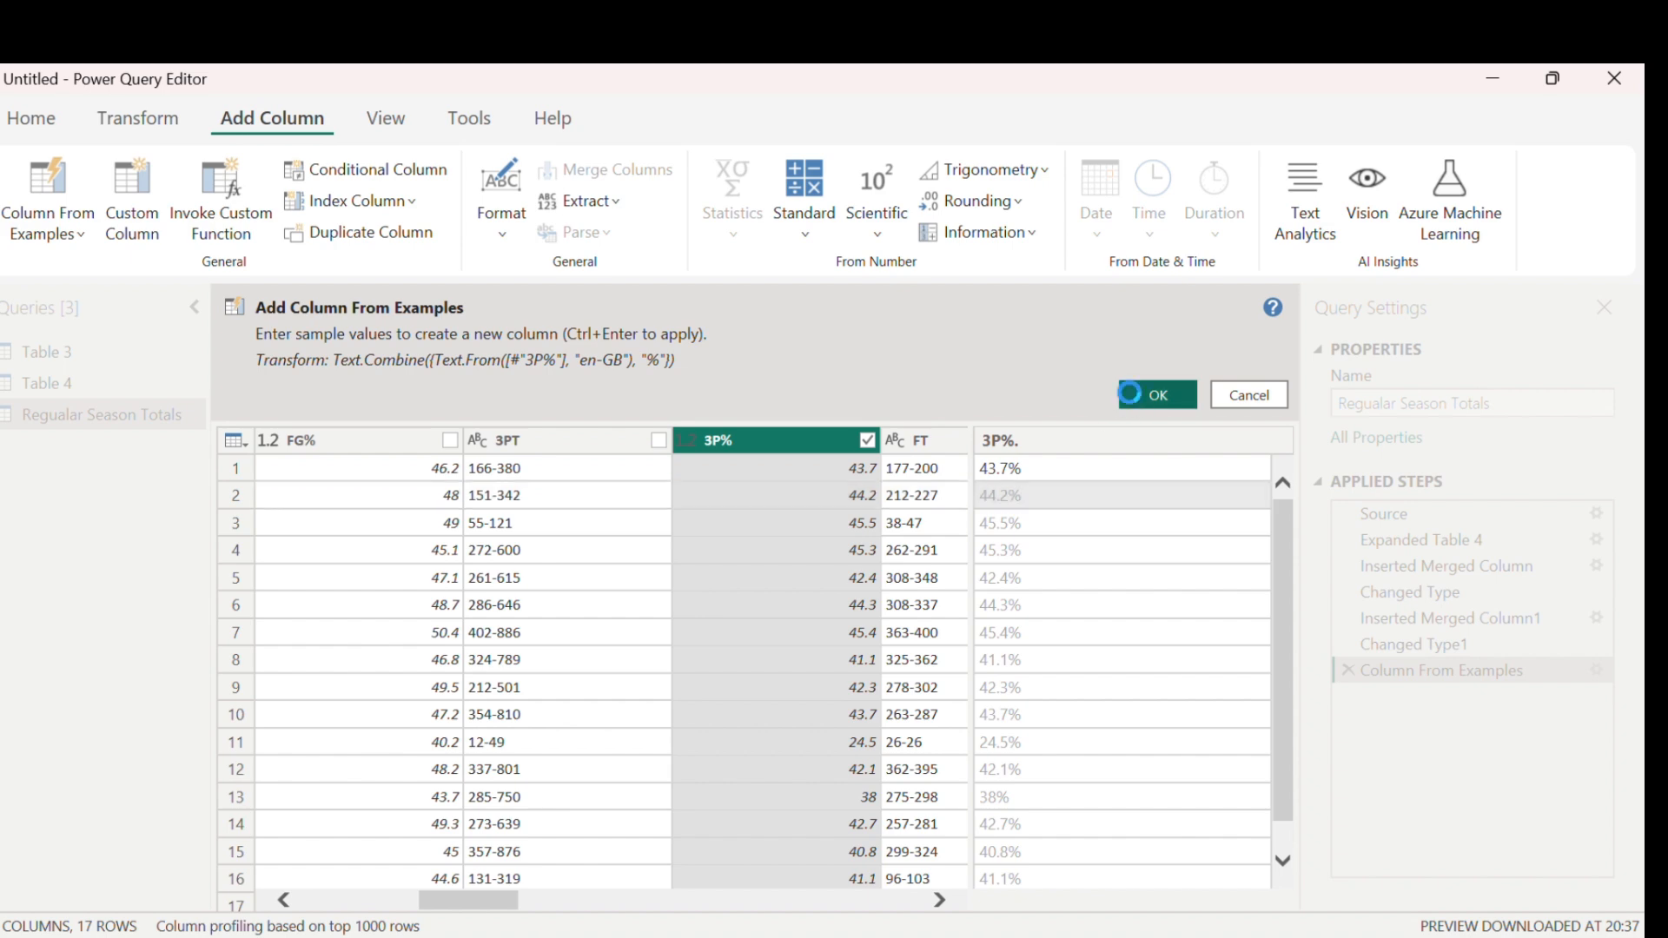
click(1158, 395)
click(137, 118)
click(396, 204)
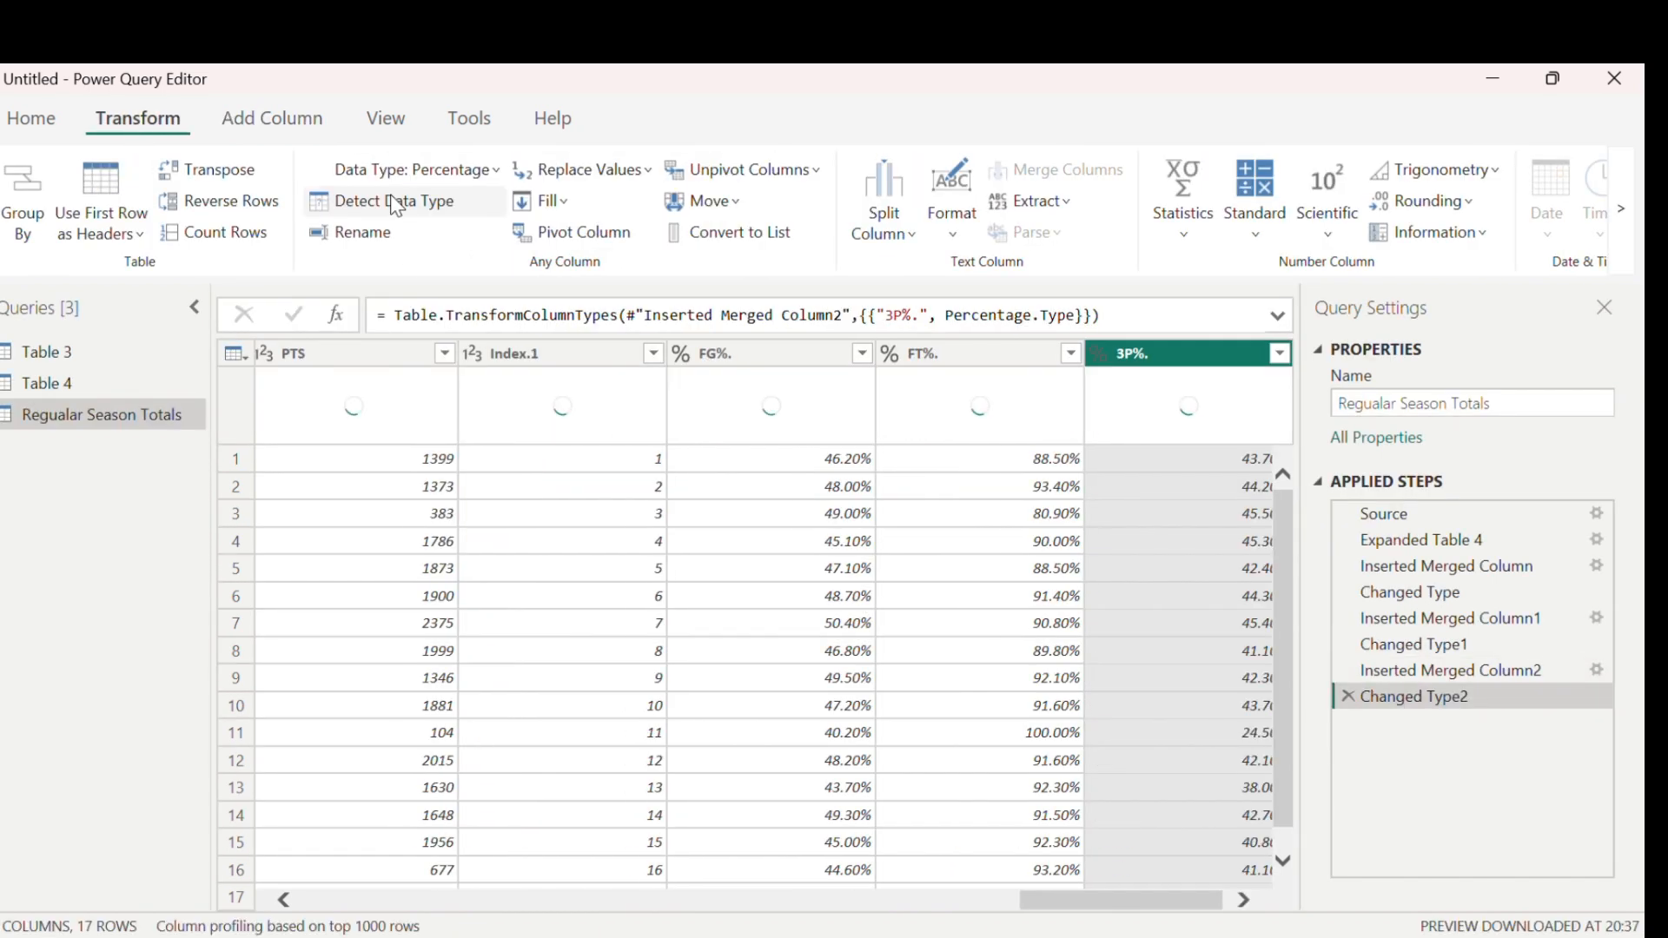
Step: Close the query editor and apply the pending query changes to the report
click(13, 128)
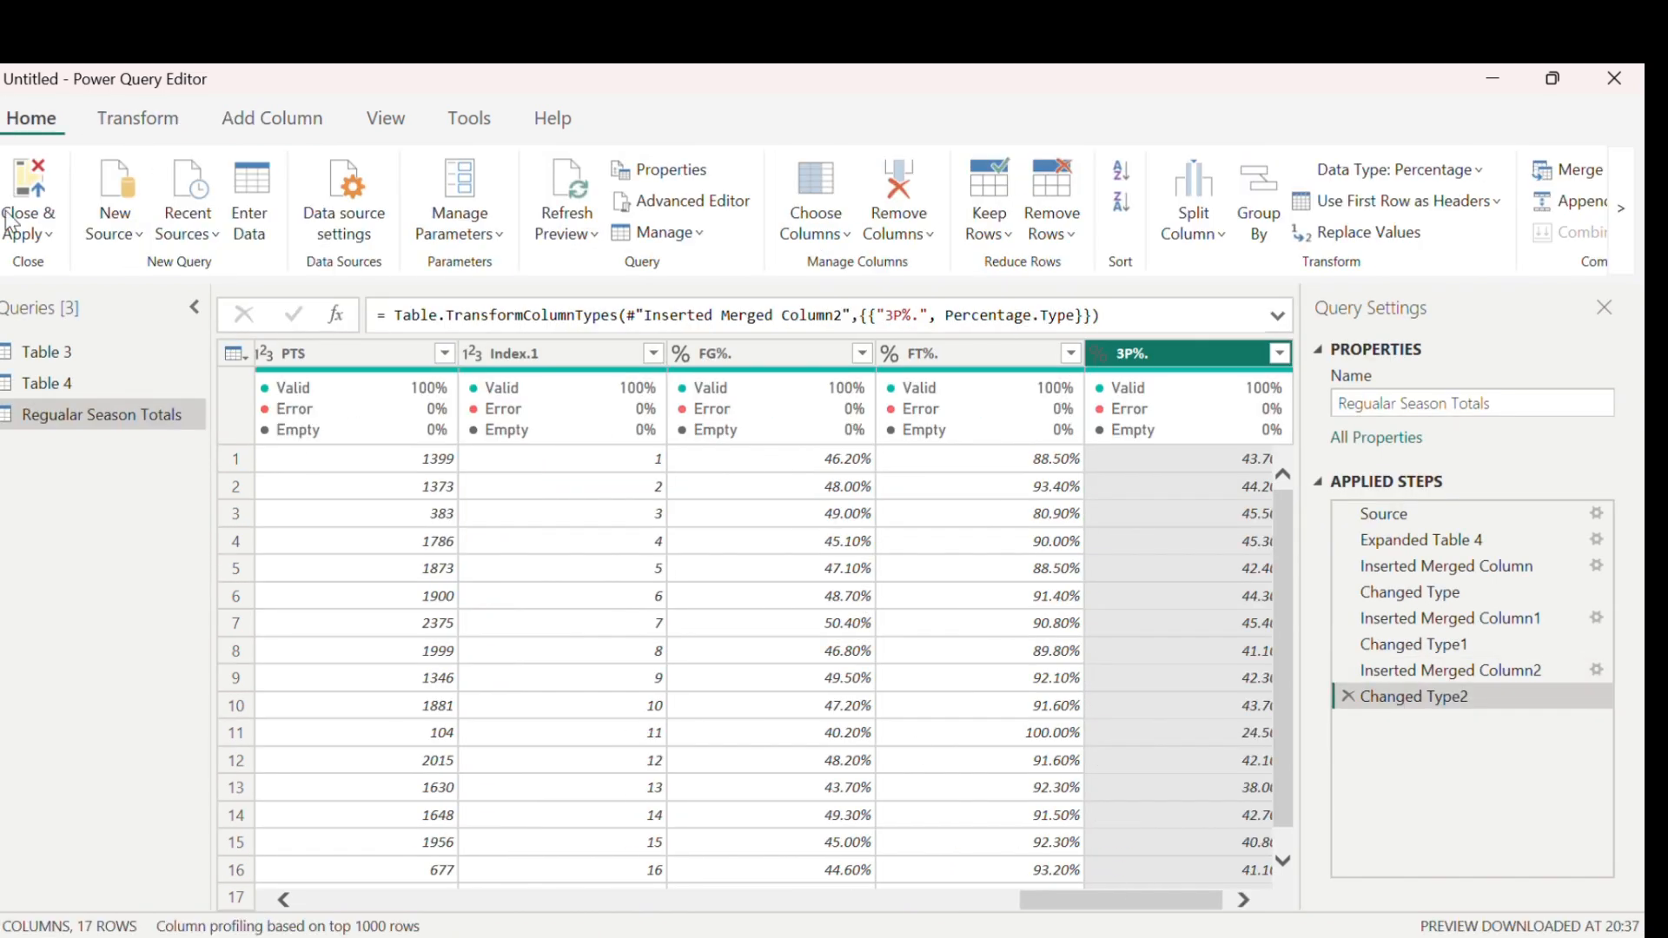
click(28, 232)
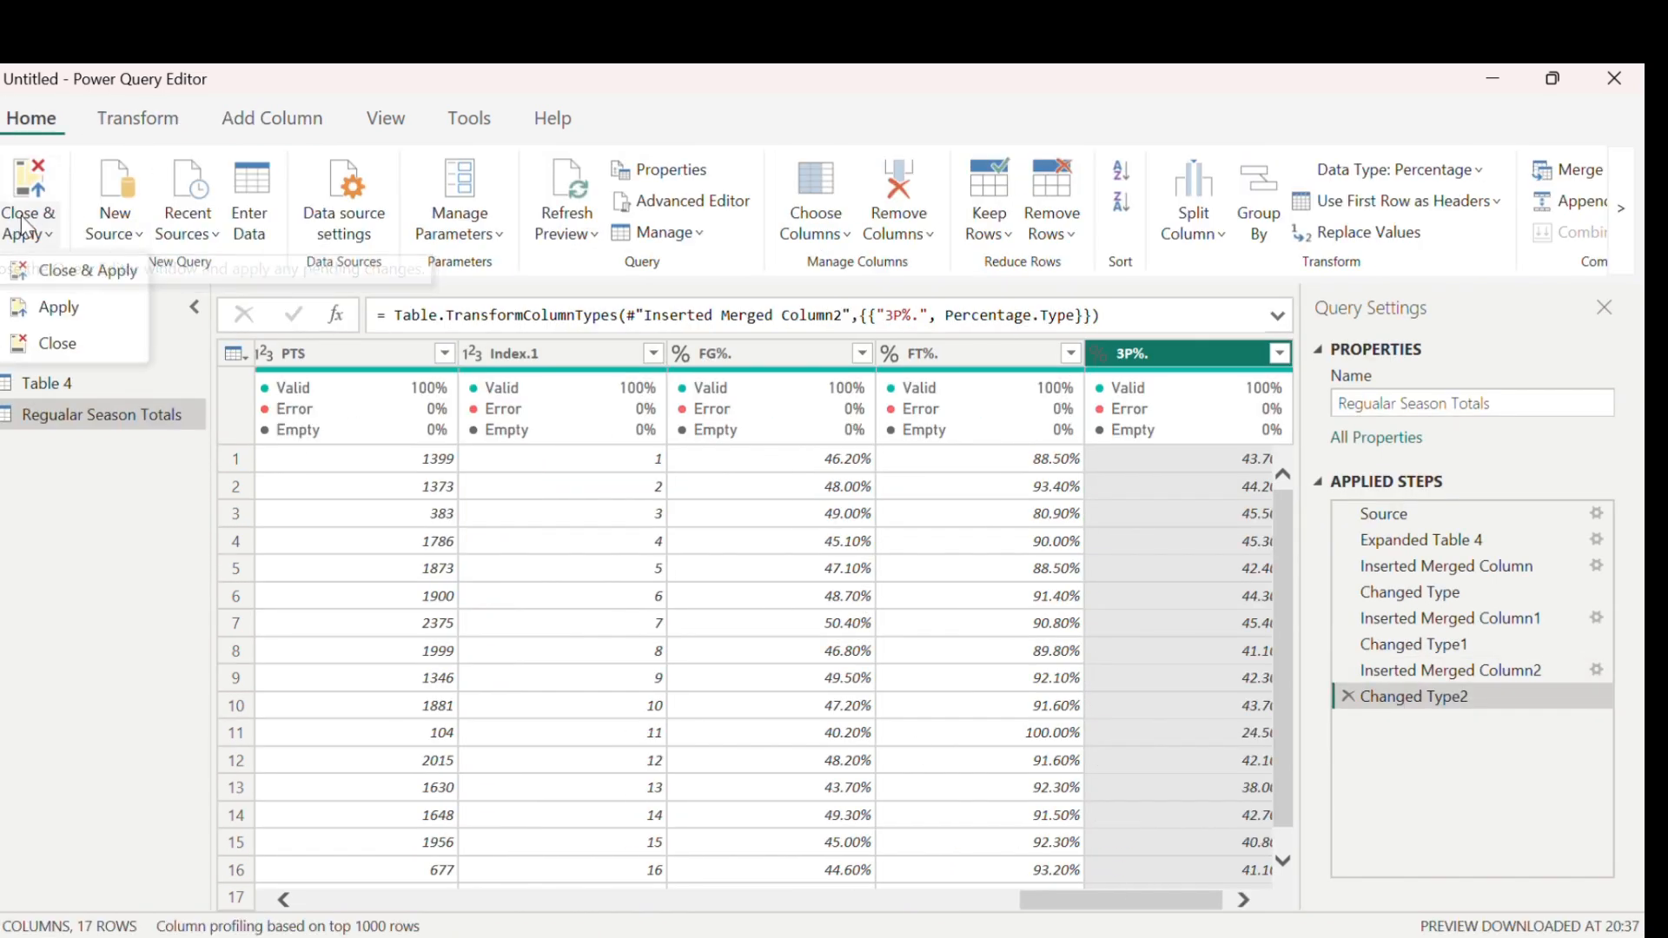
click(39, 275)
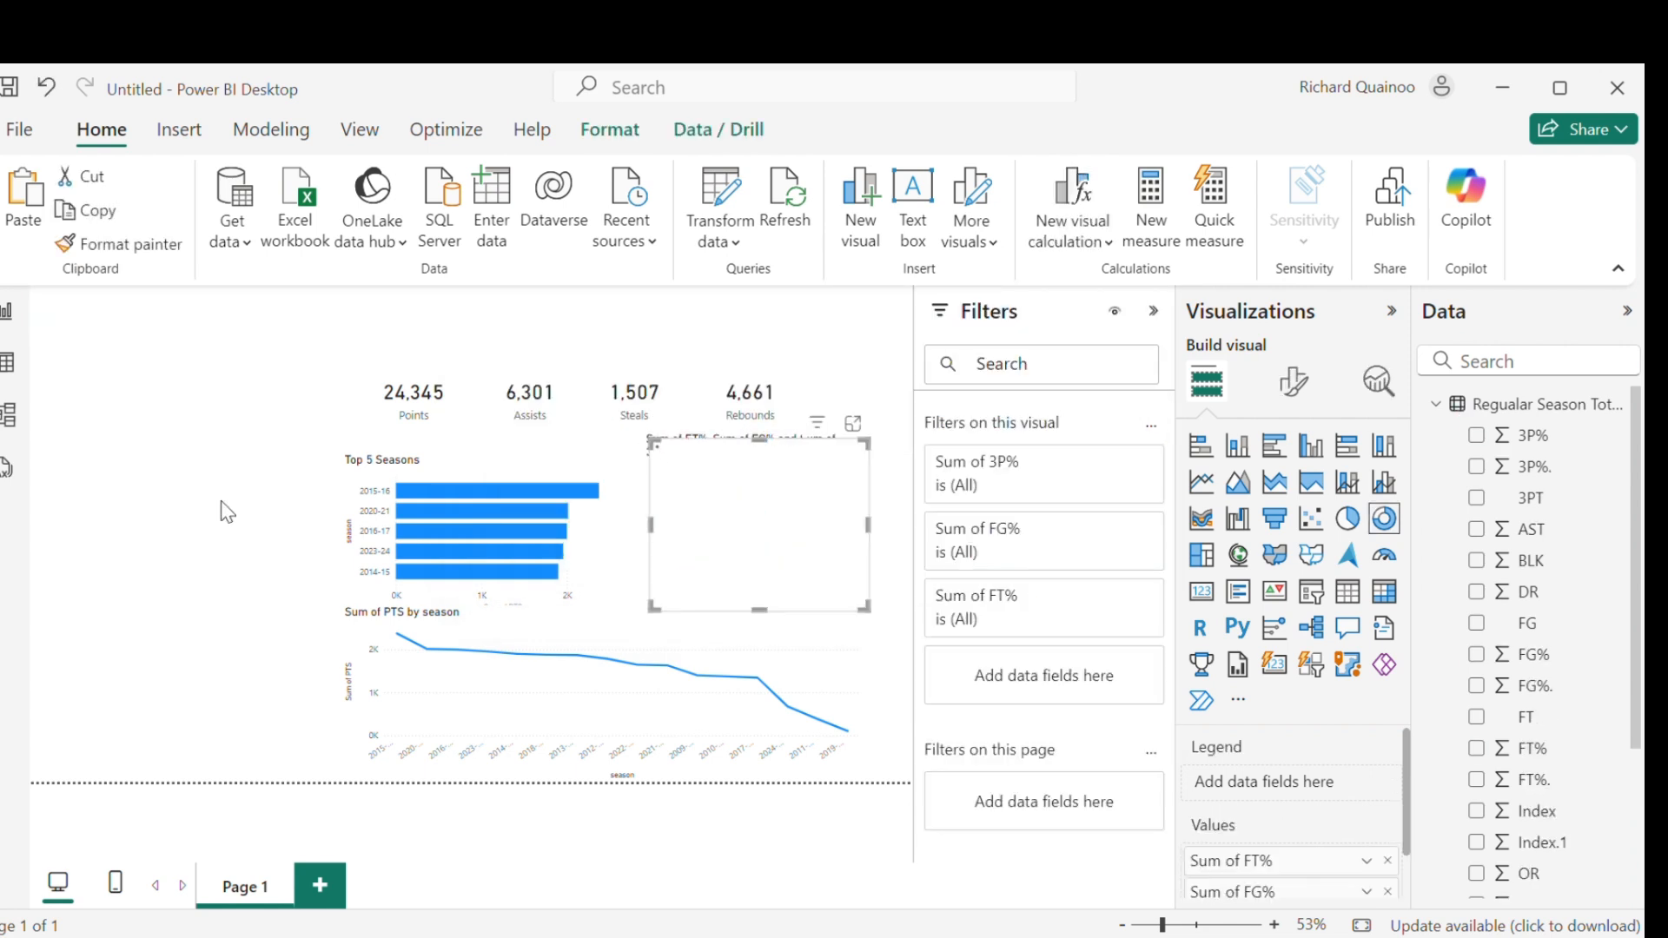
Step: Place the duplicate donut chart beside the Top 5 Seasons chart and clear its FT%, FG% and 3P% values
drag(762, 450, 195, 445)
click(1387, 861)
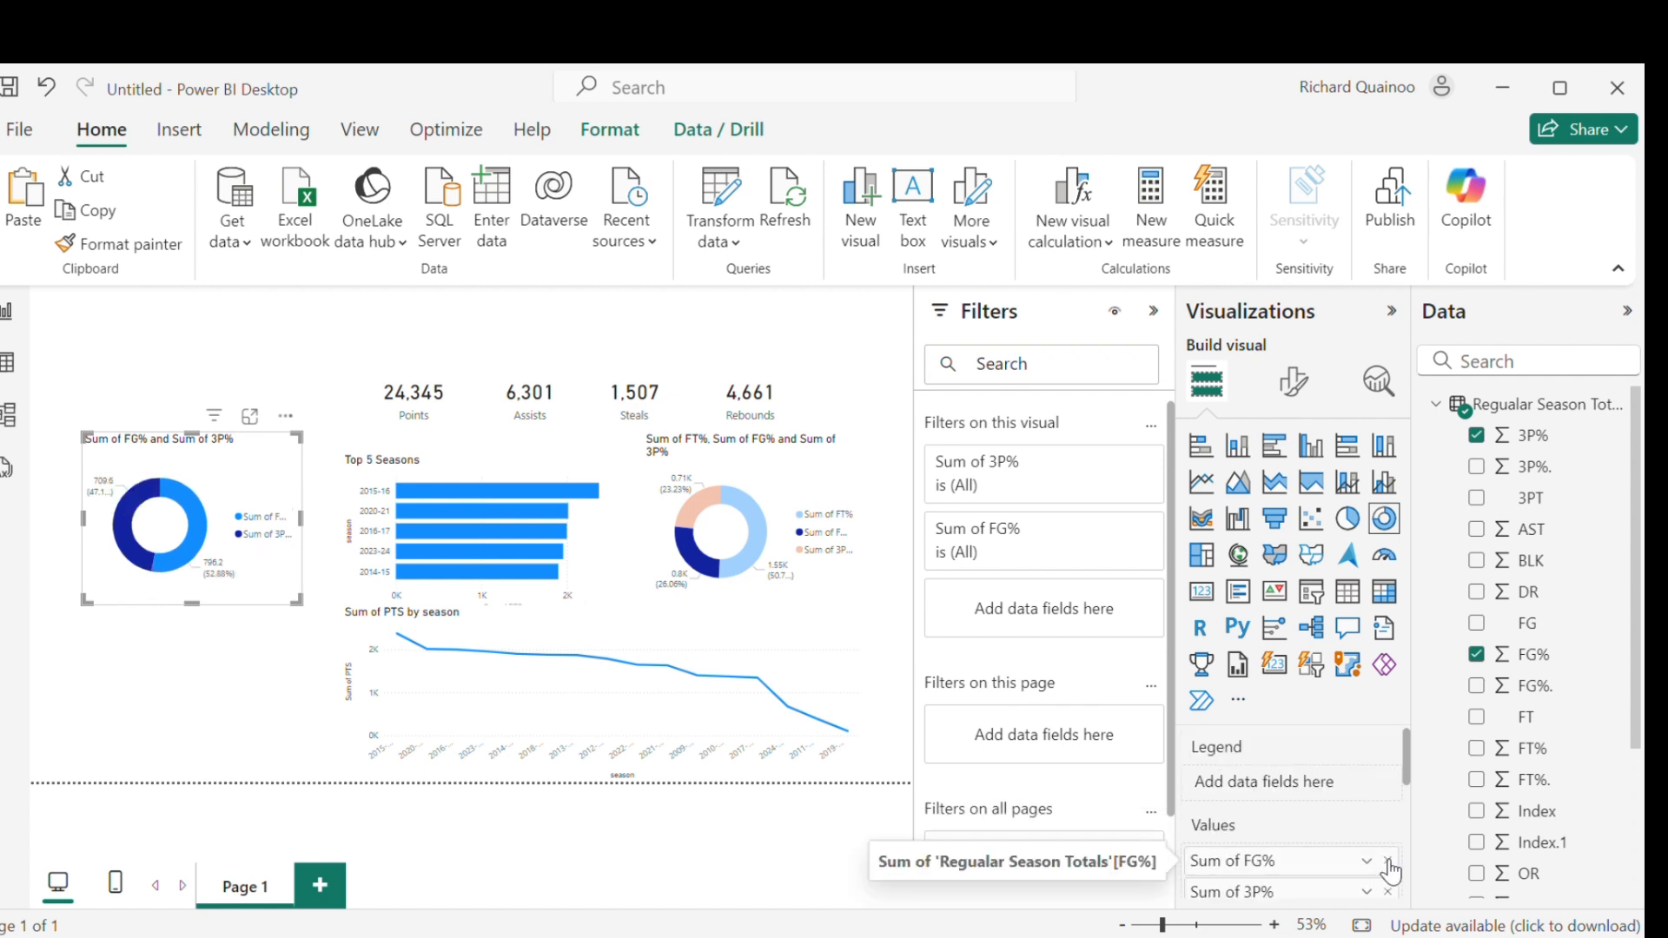
click(1388, 861)
click(1387, 860)
Step: Add the 3P%., FG%. and FT%. columns as values of the emptied donut chart
click(1476, 467)
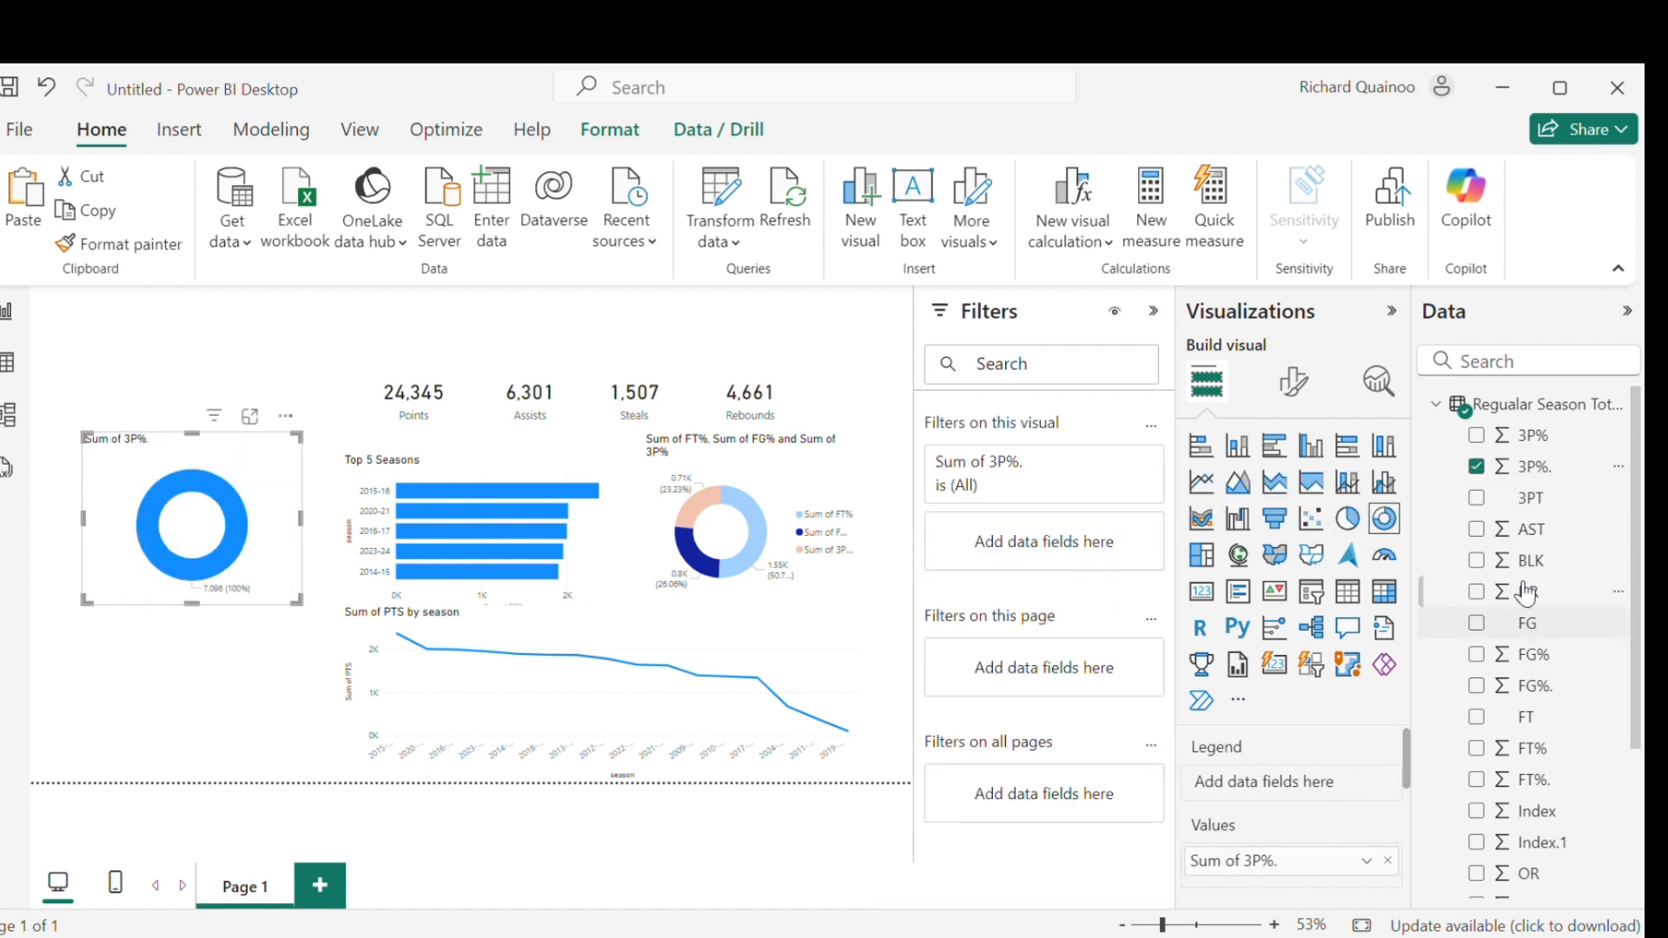
scroll(1526, 592, down, 2)
click(1476, 555)
click(1476, 649)
Step: Set the label contents of the new donut chart's detail labels to Data value
click(1293, 382)
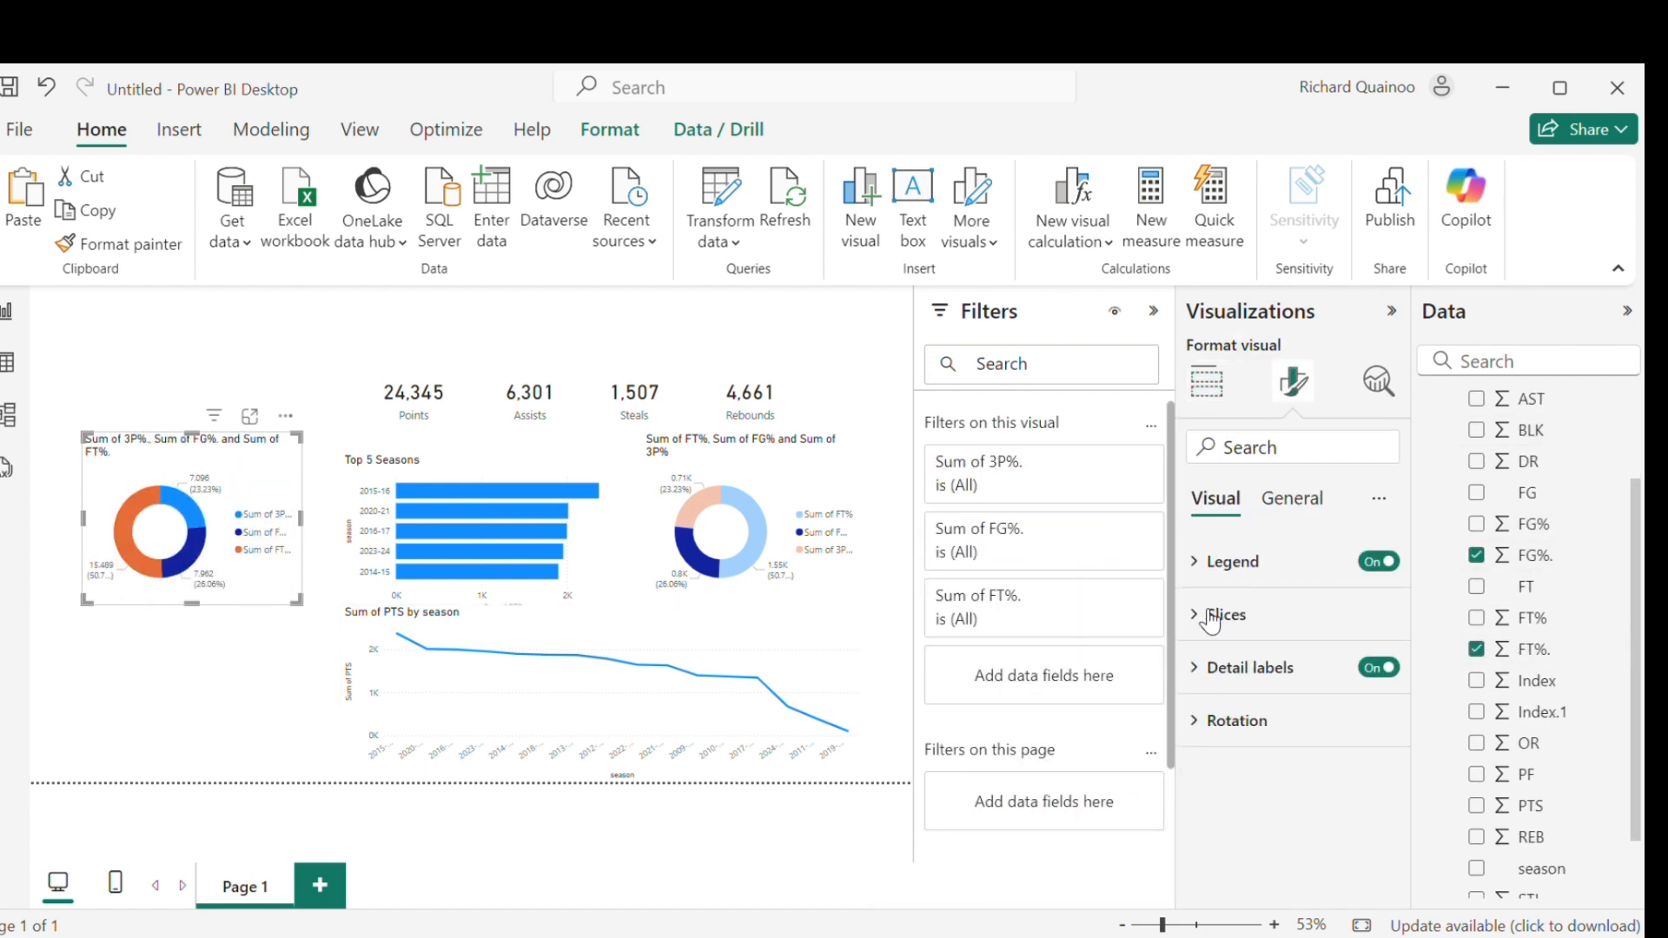
click(1206, 623)
click(1205, 622)
click(1235, 665)
scroll(1218, 731, down, 2)
click(1227, 708)
click(1234, 777)
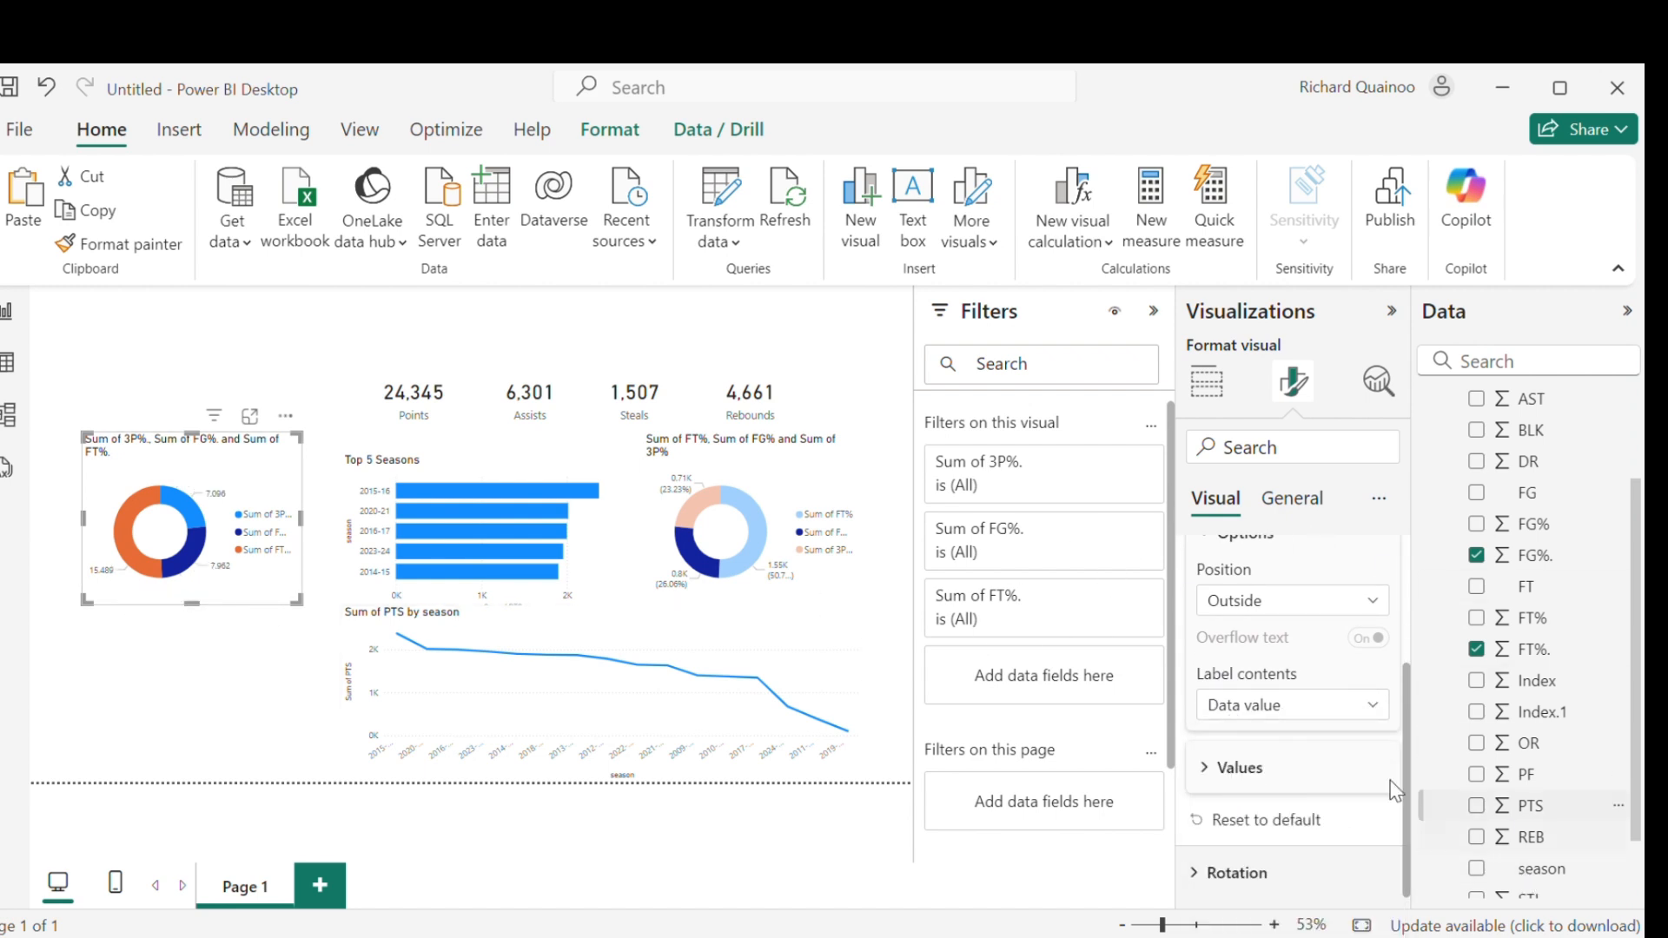
Step: Format the FT%., FG%. and 3P%. columns as percentages
click(1516, 658)
click(354, 227)
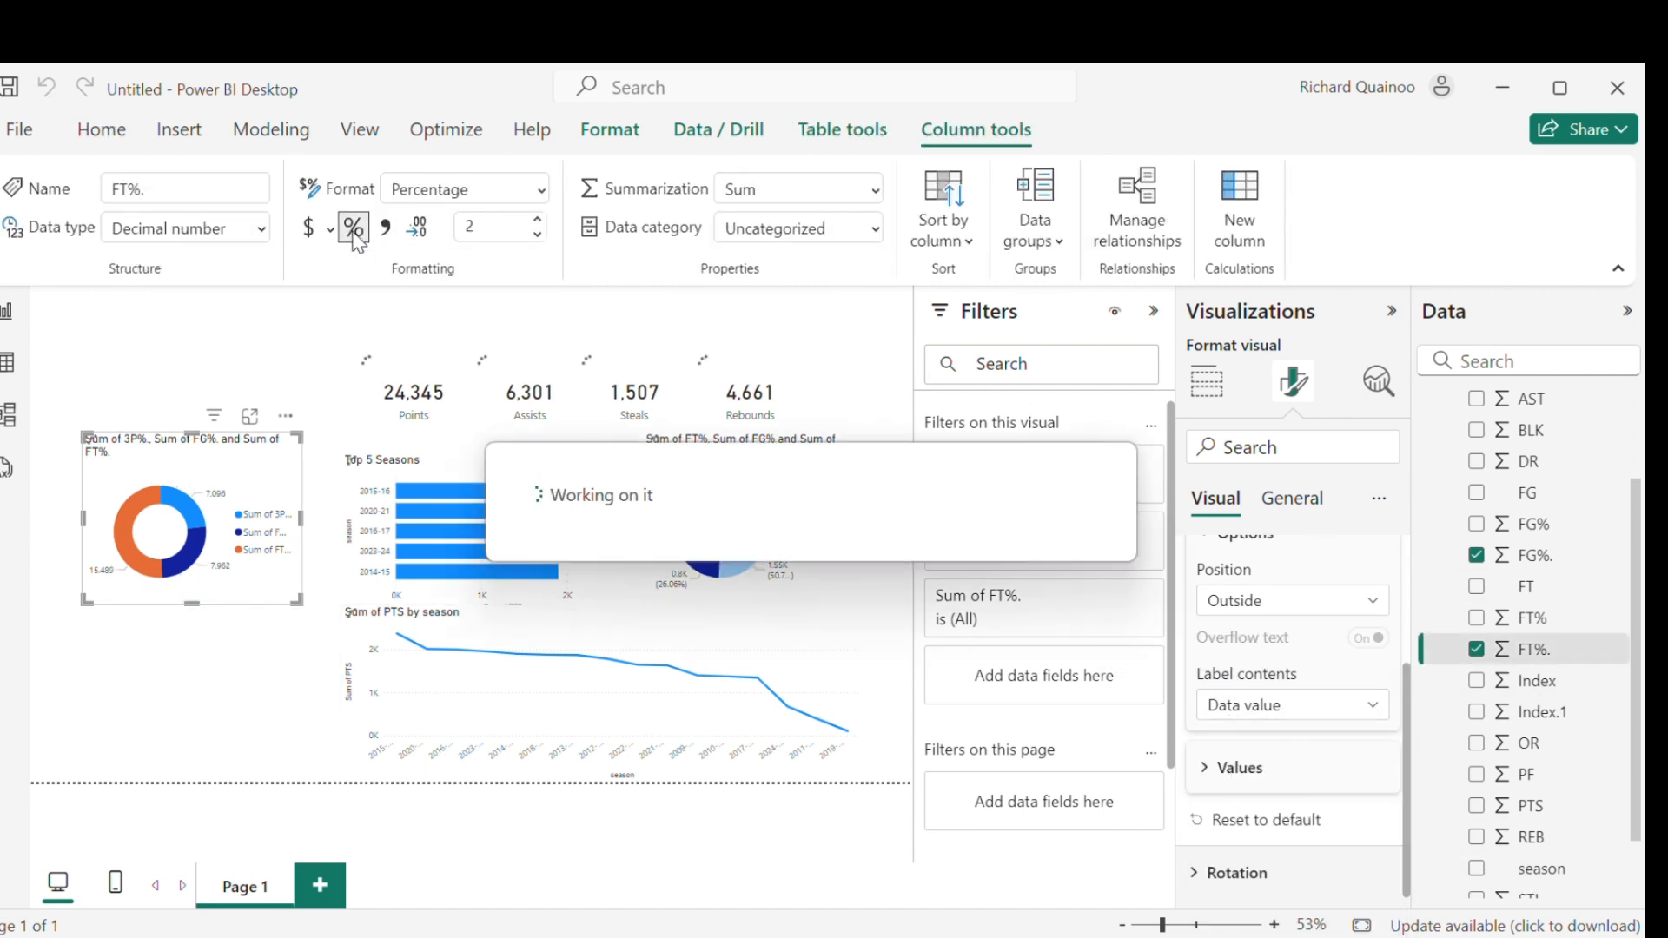
click(1536, 555)
click(354, 227)
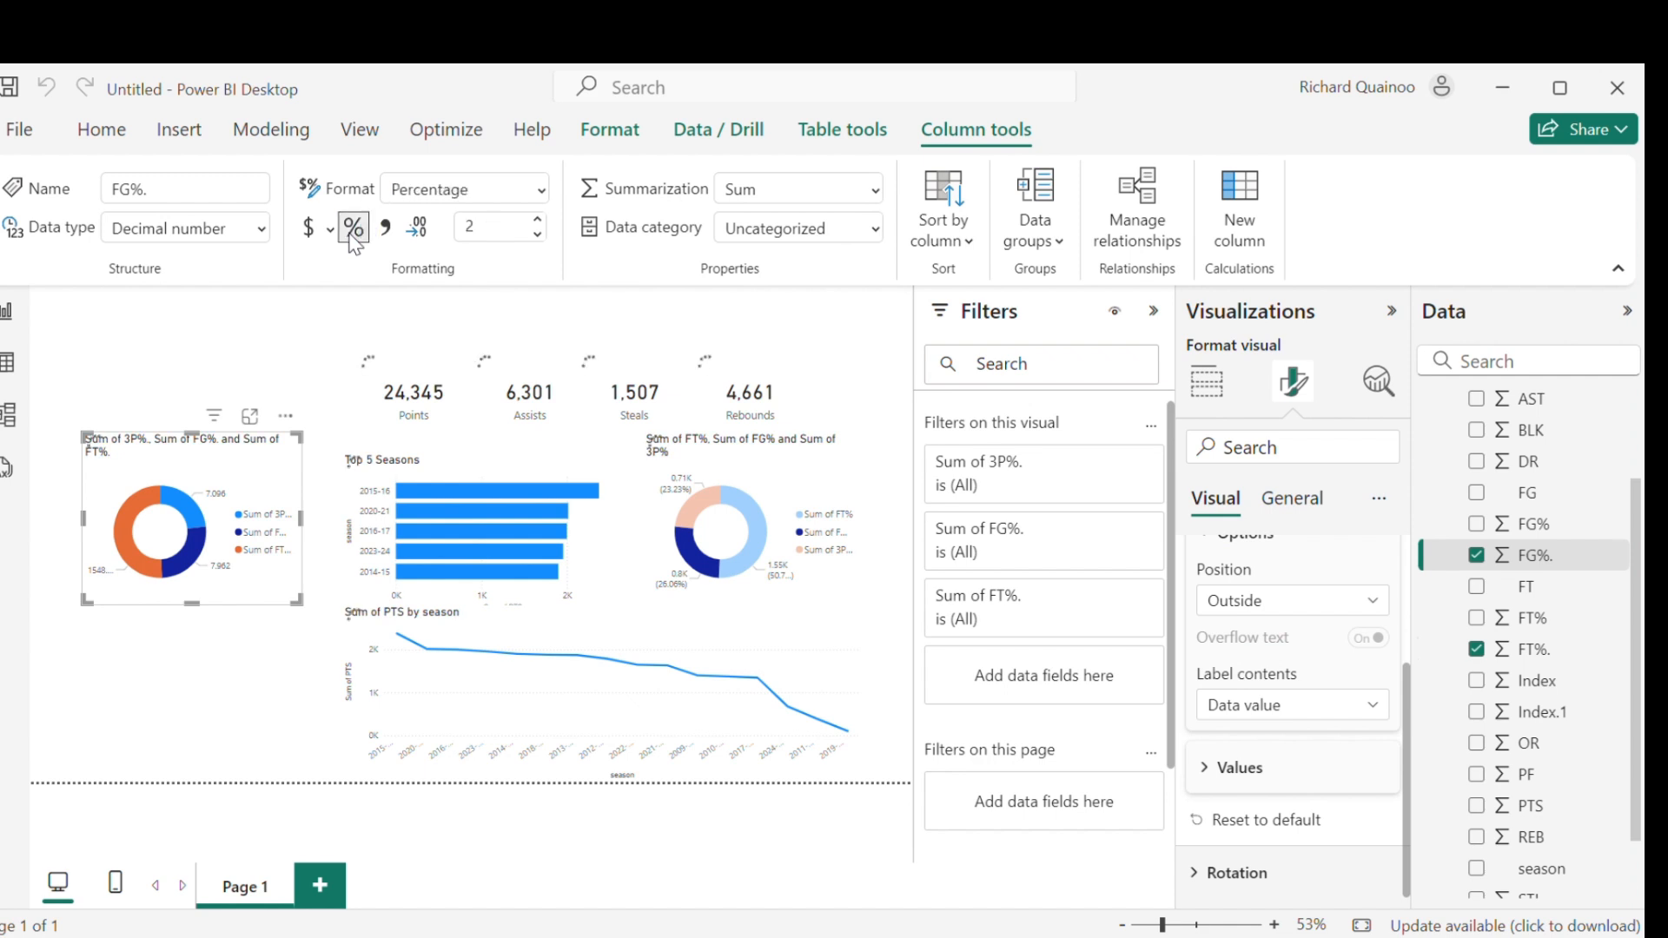
scroll(1588, 600, up, 3)
click(1533, 461)
click(354, 228)
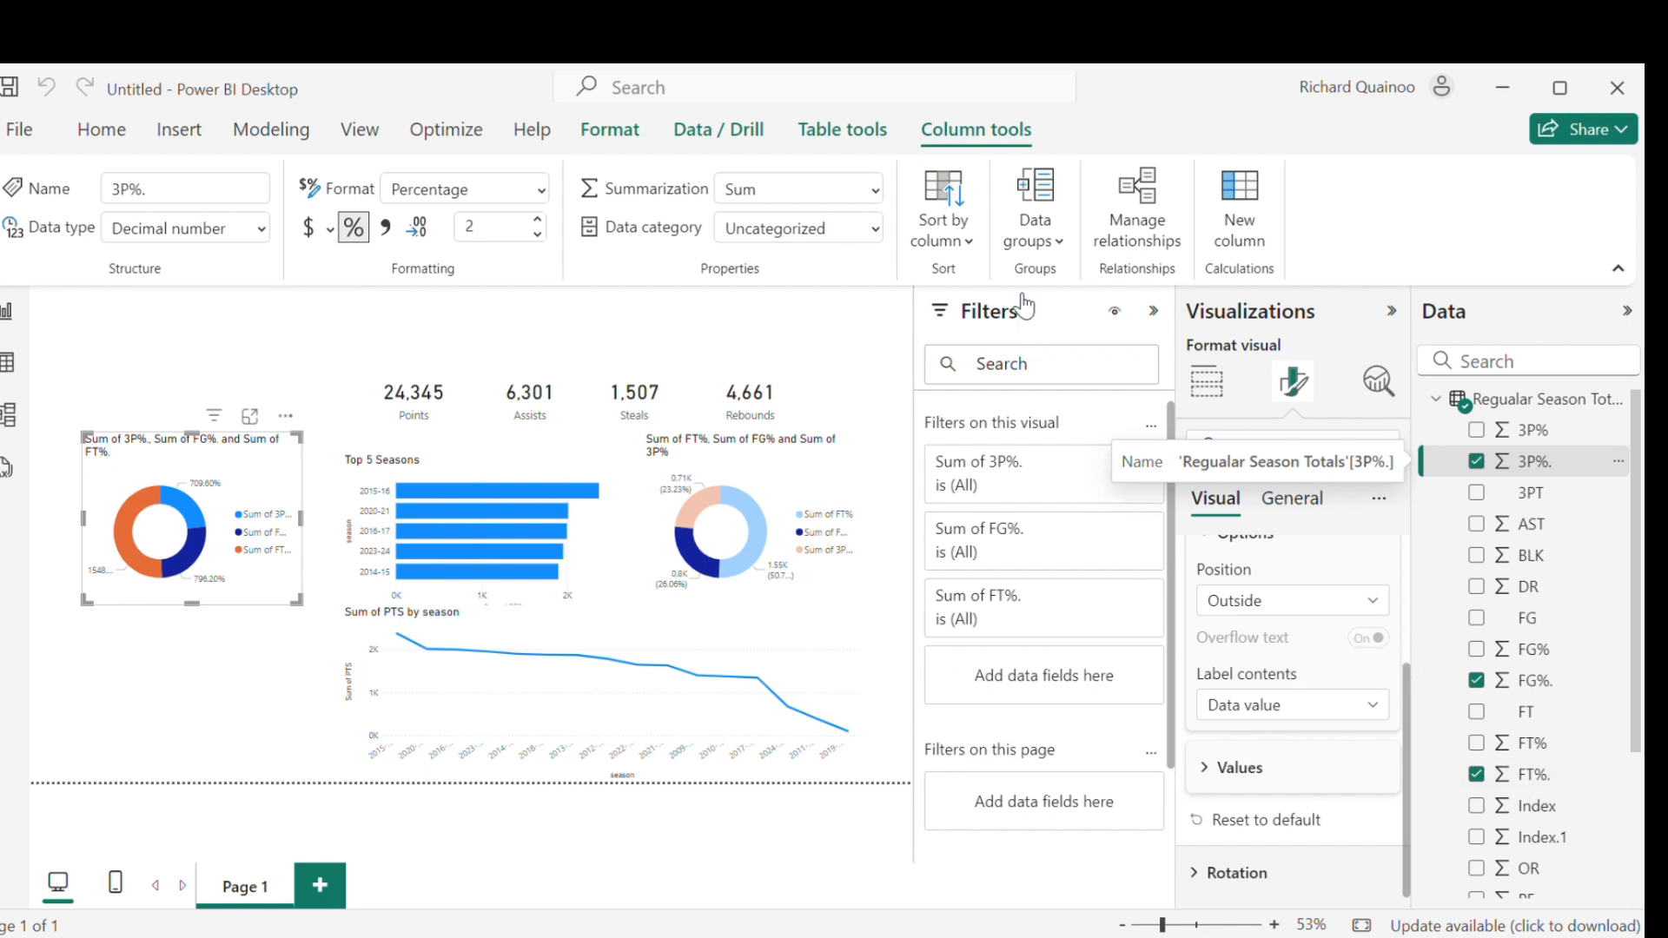
Step: Filter the new donut chart by season to Career only and inspect the chart in focus mode
scroll(1477, 730, down, 2)
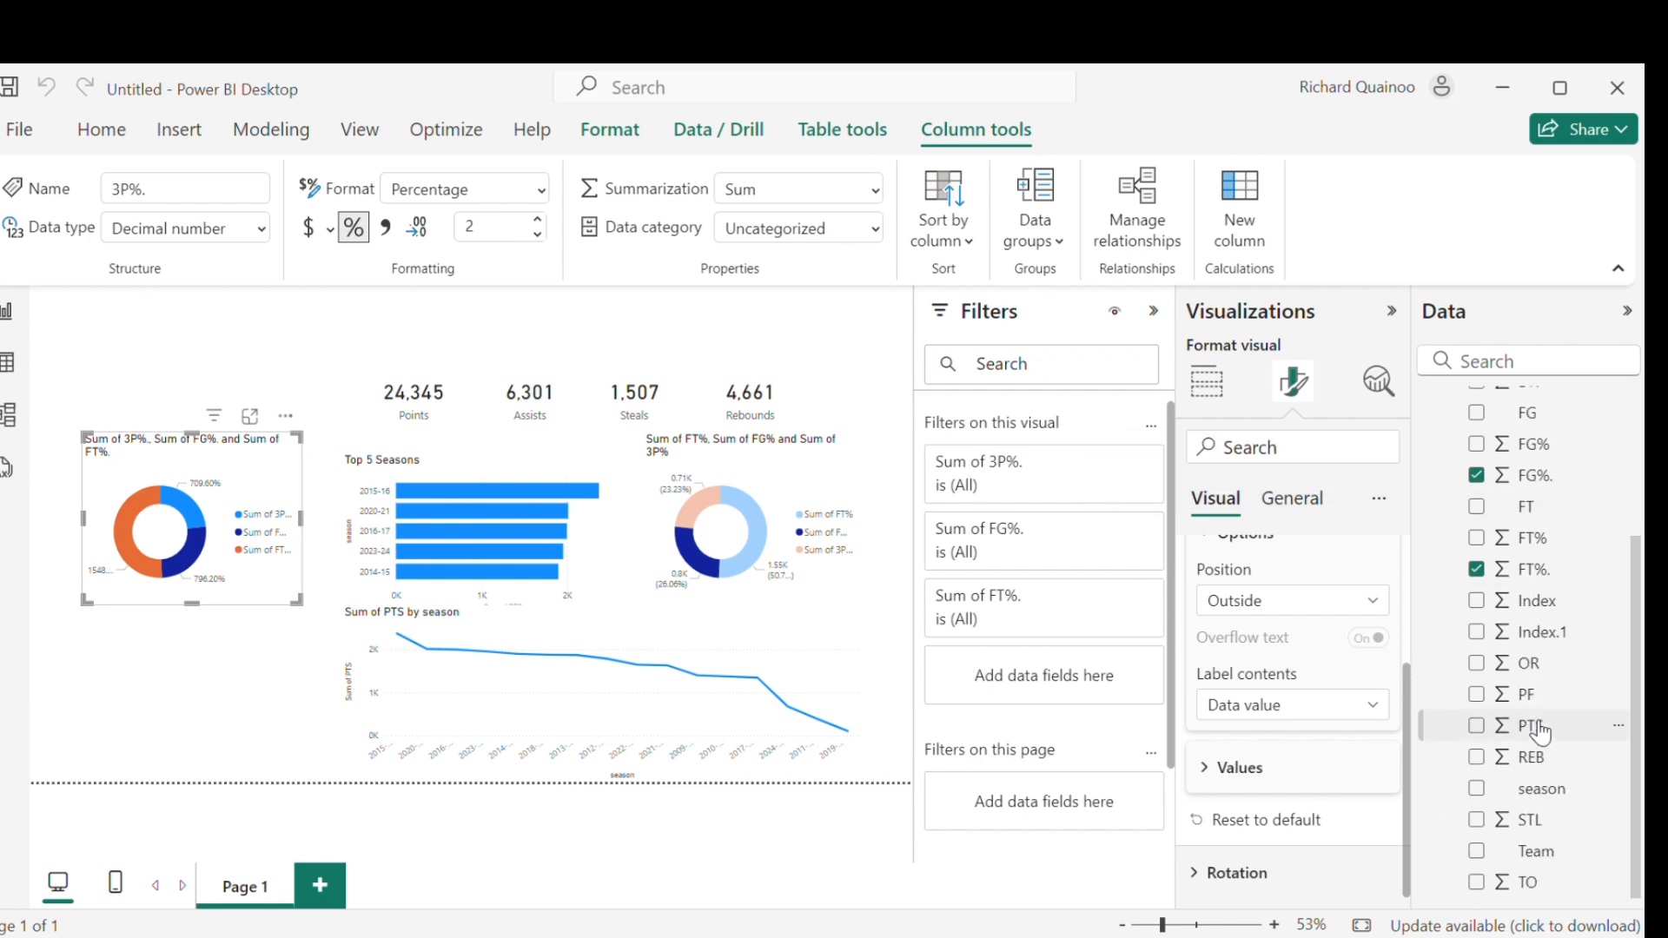
drag(1518, 808, 1047, 695)
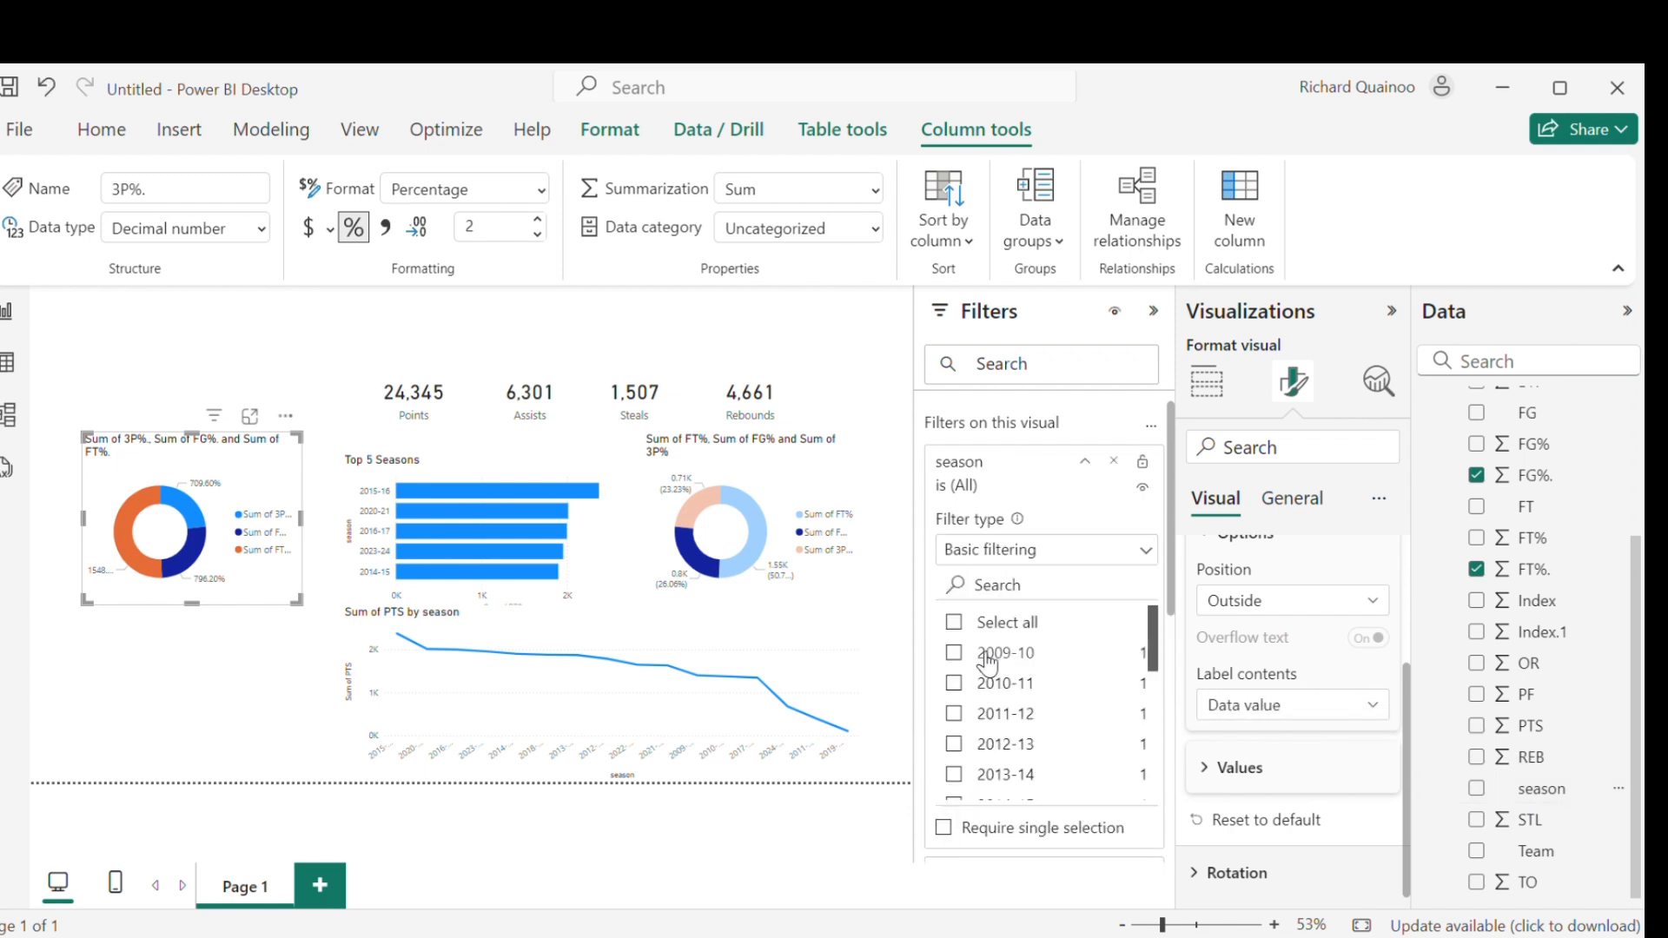
scroll(977, 656, down, 5)
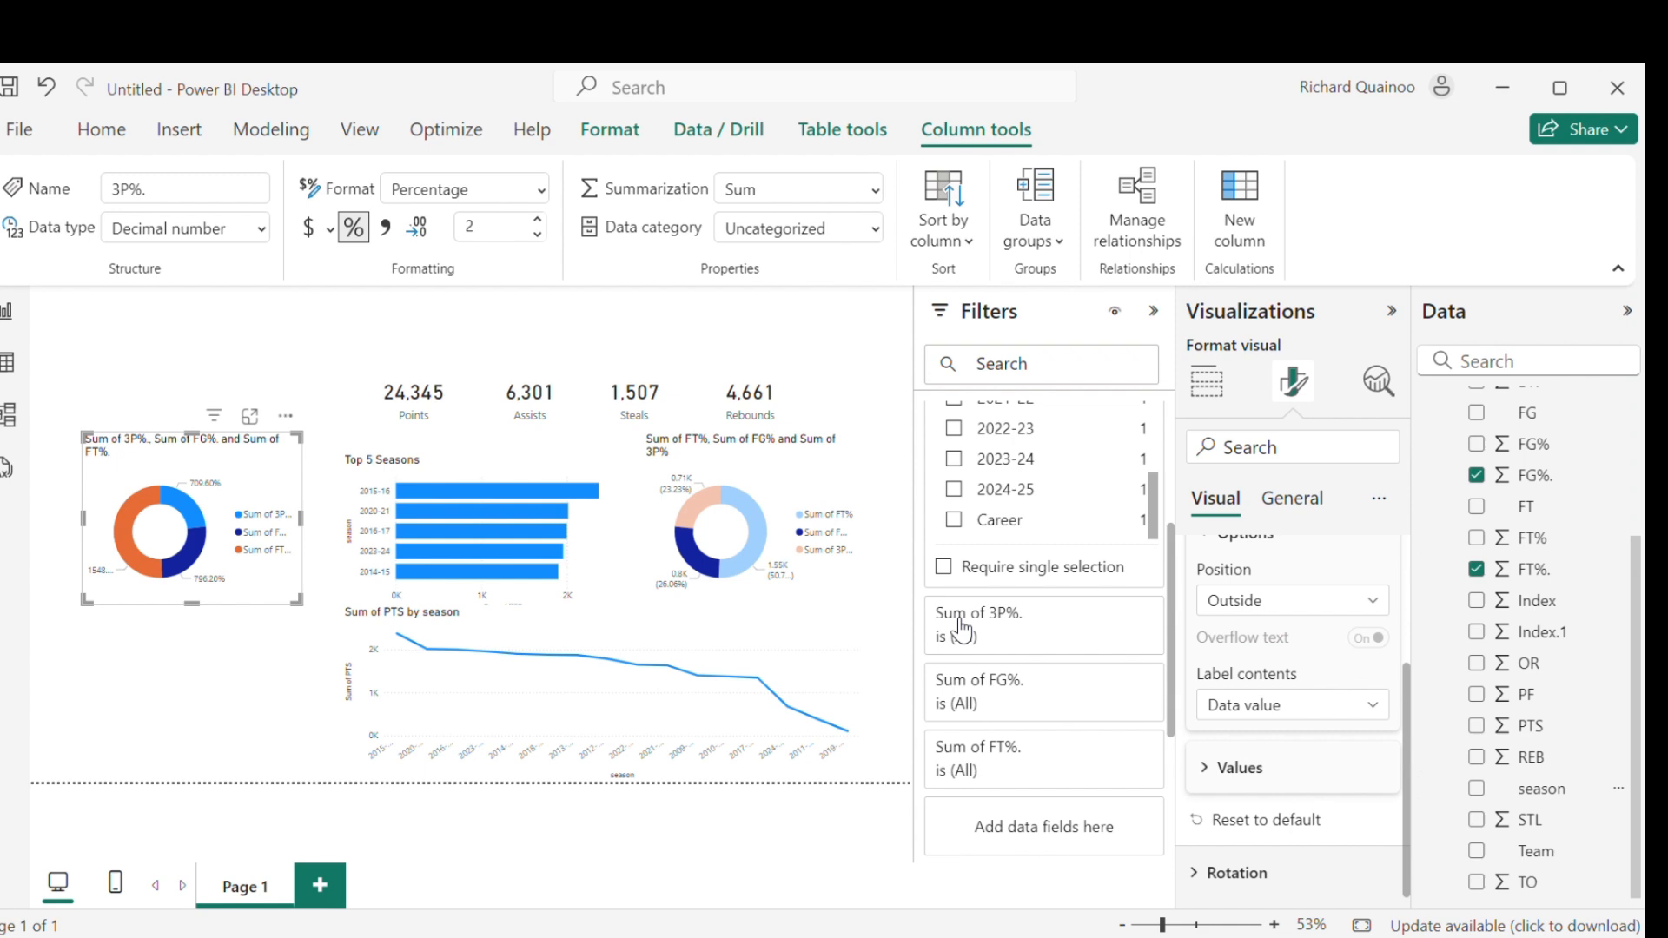
click(955, 522)
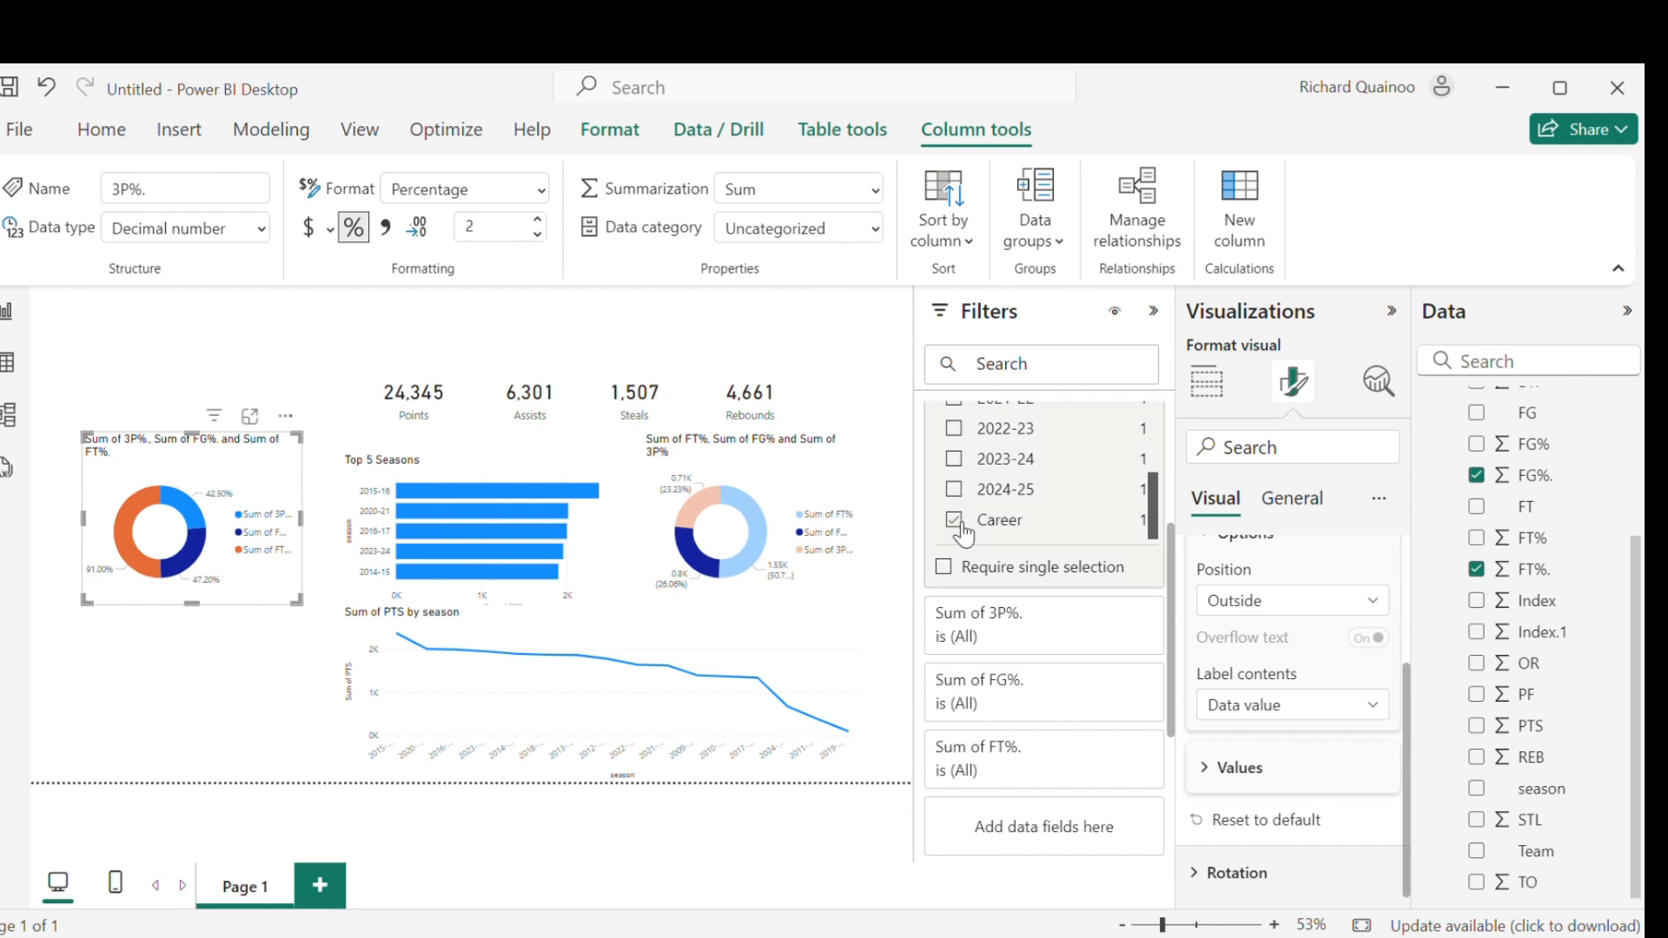
click(251, 417)
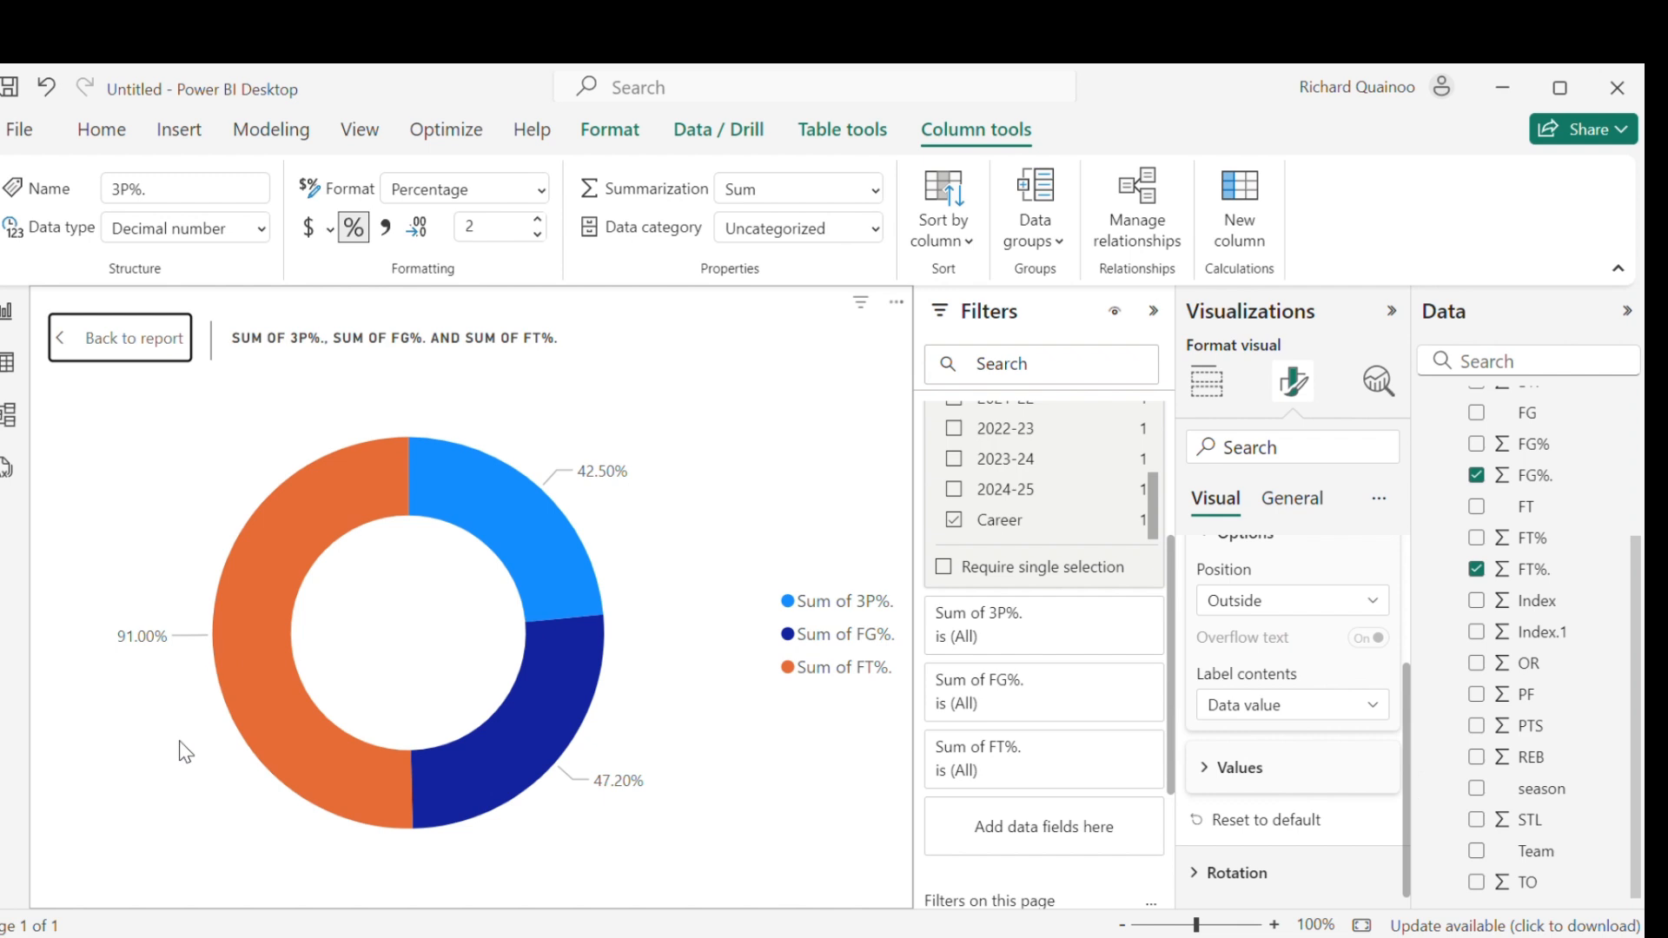
click(134, 340)
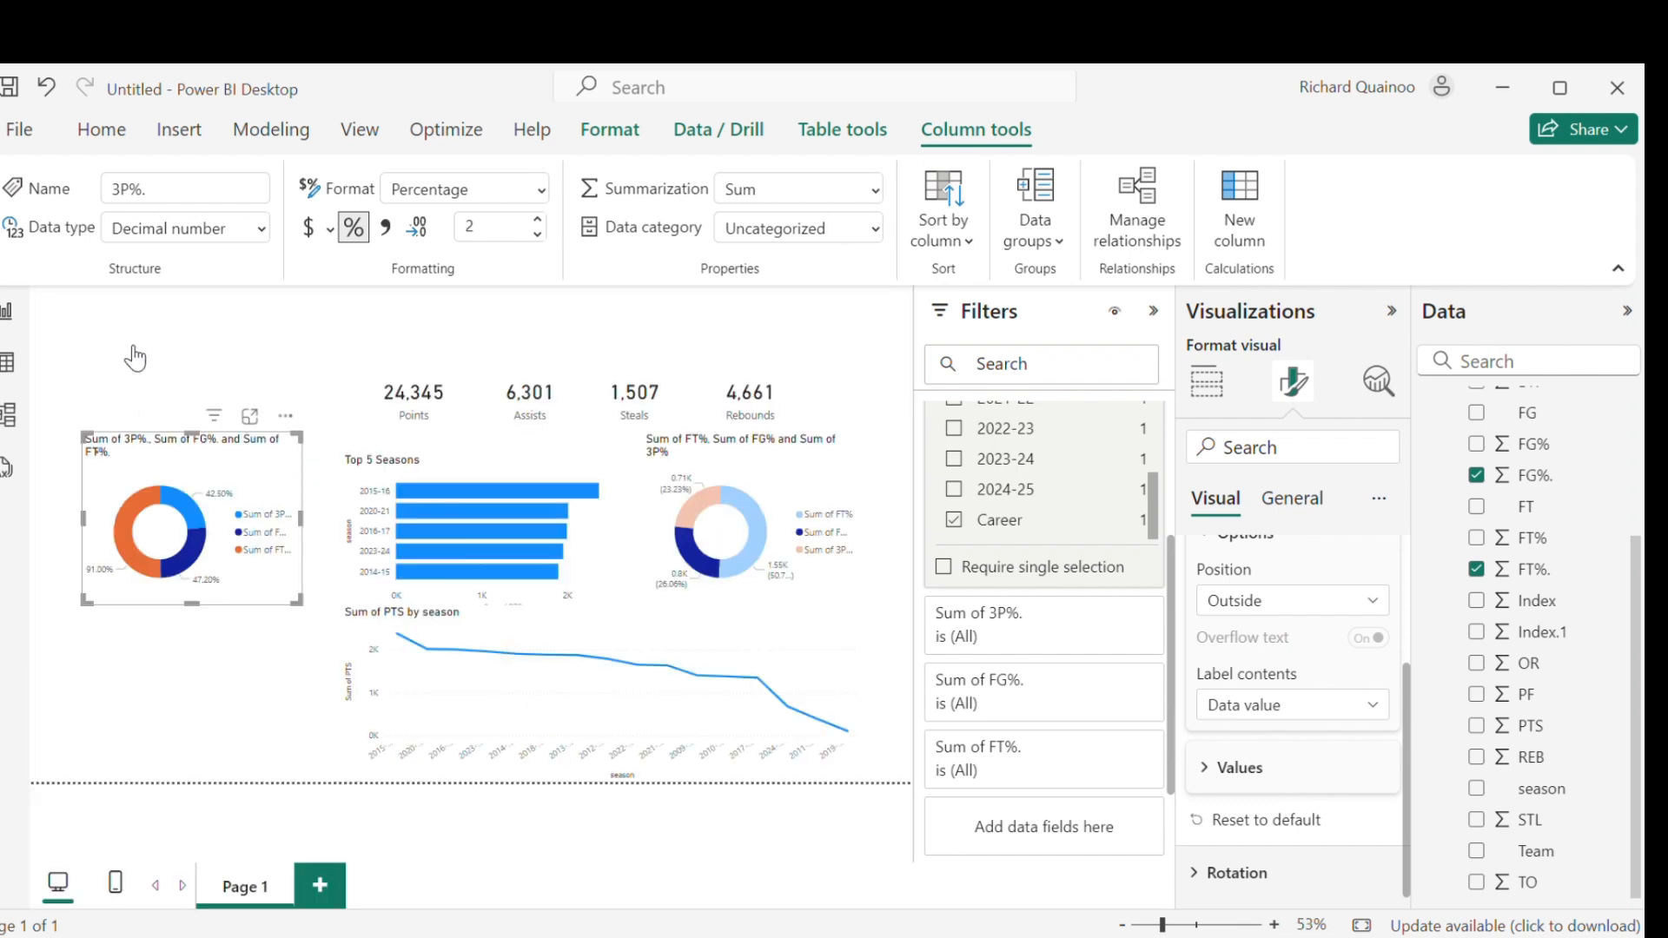
Step: Delete the old donut chart and move the new one into its place beside the Top 5 Seasons chart
click(767, 474)
key(Delete)
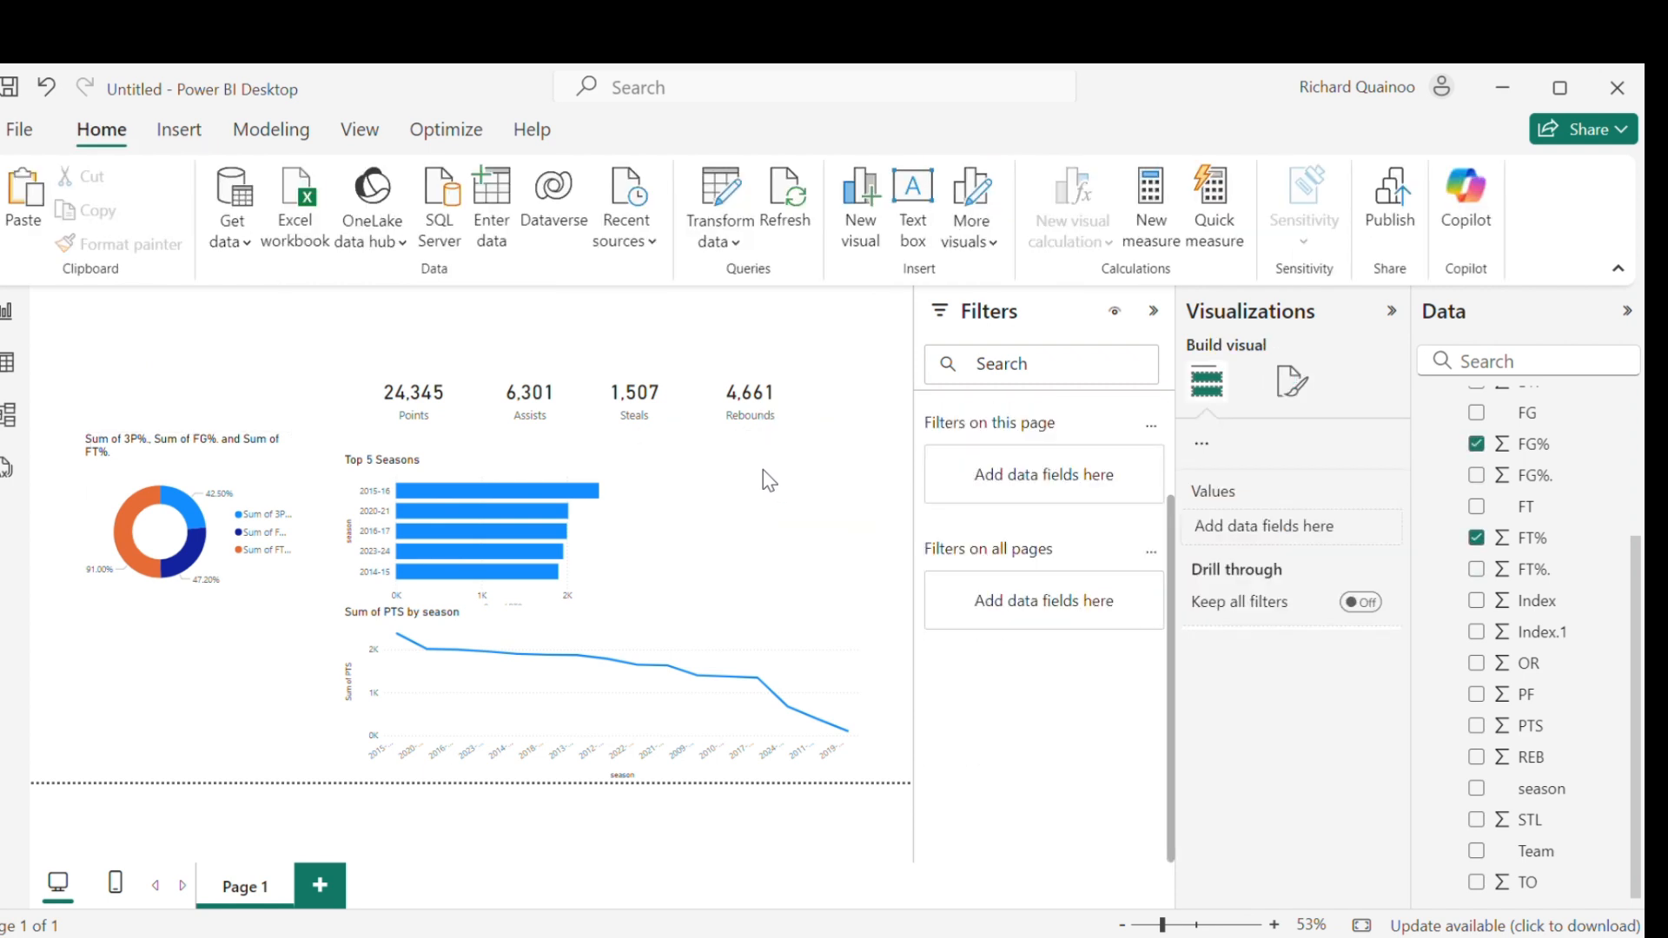
click(236, 451)
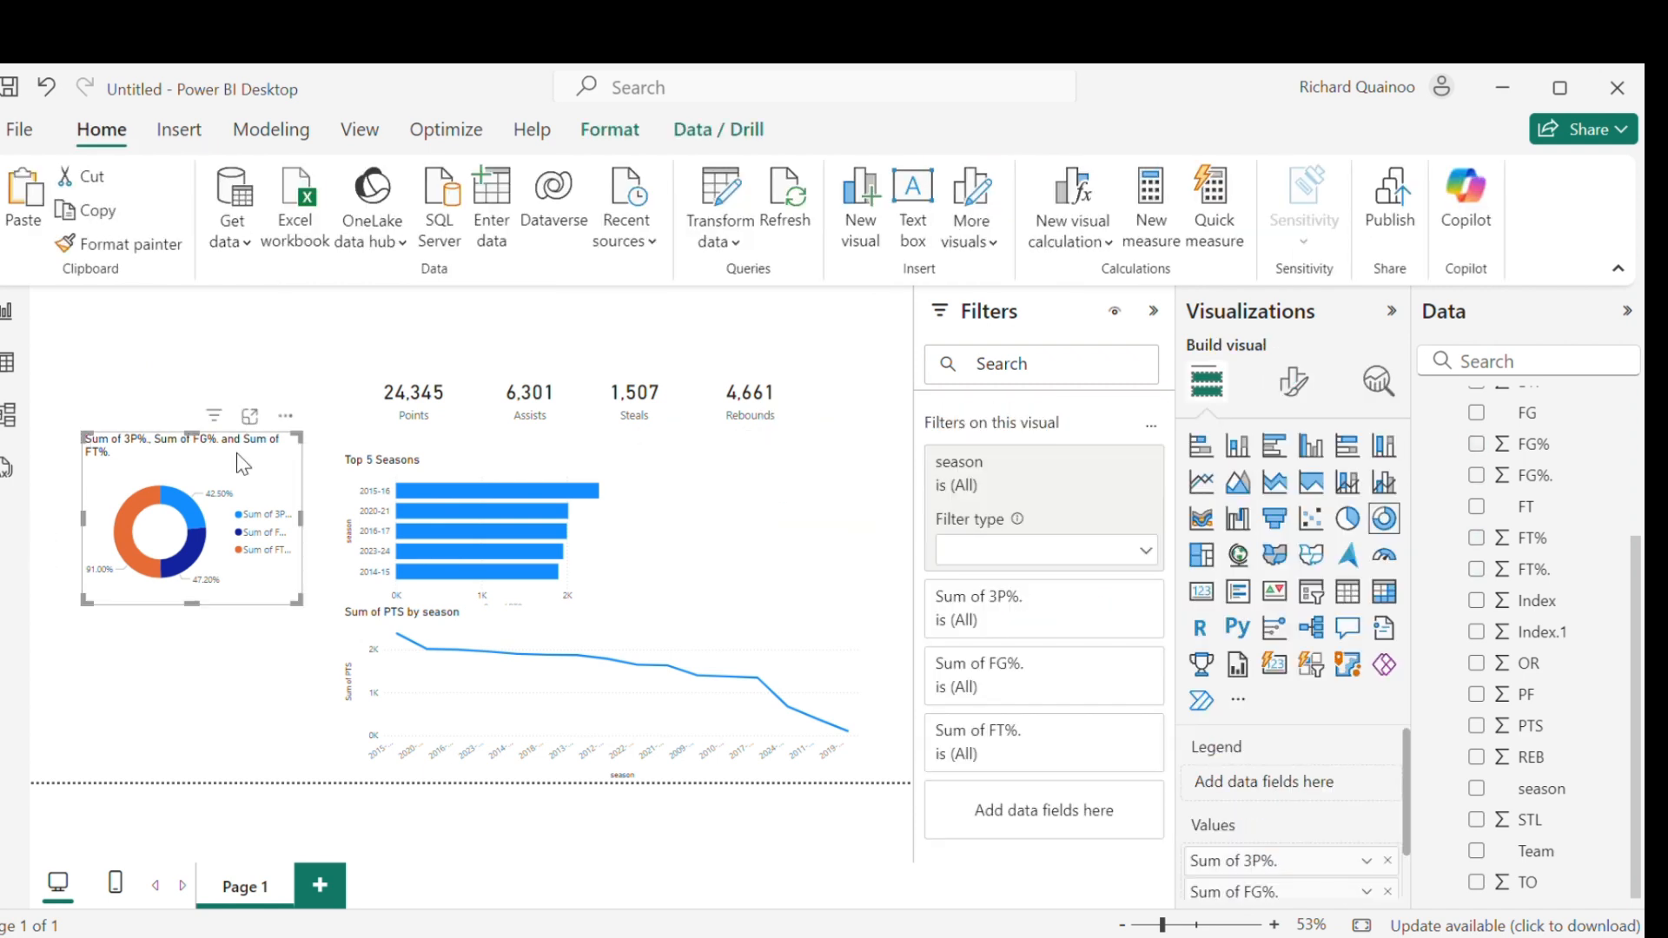
drag(236, 452, 769, 464)
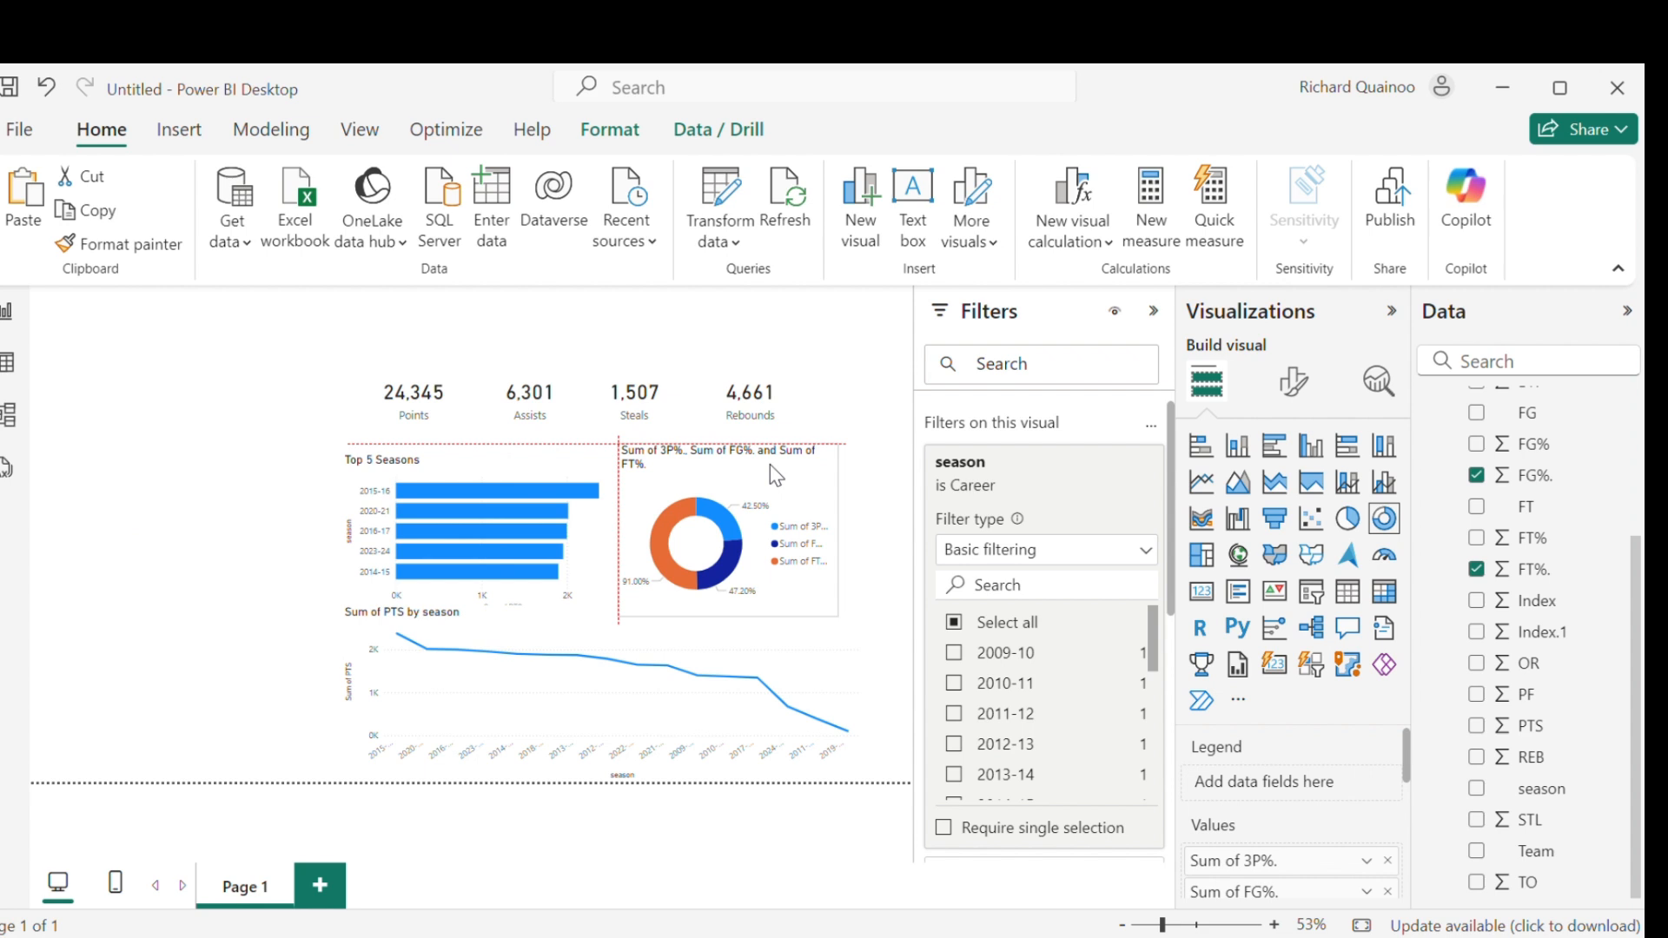
click(260, 532)
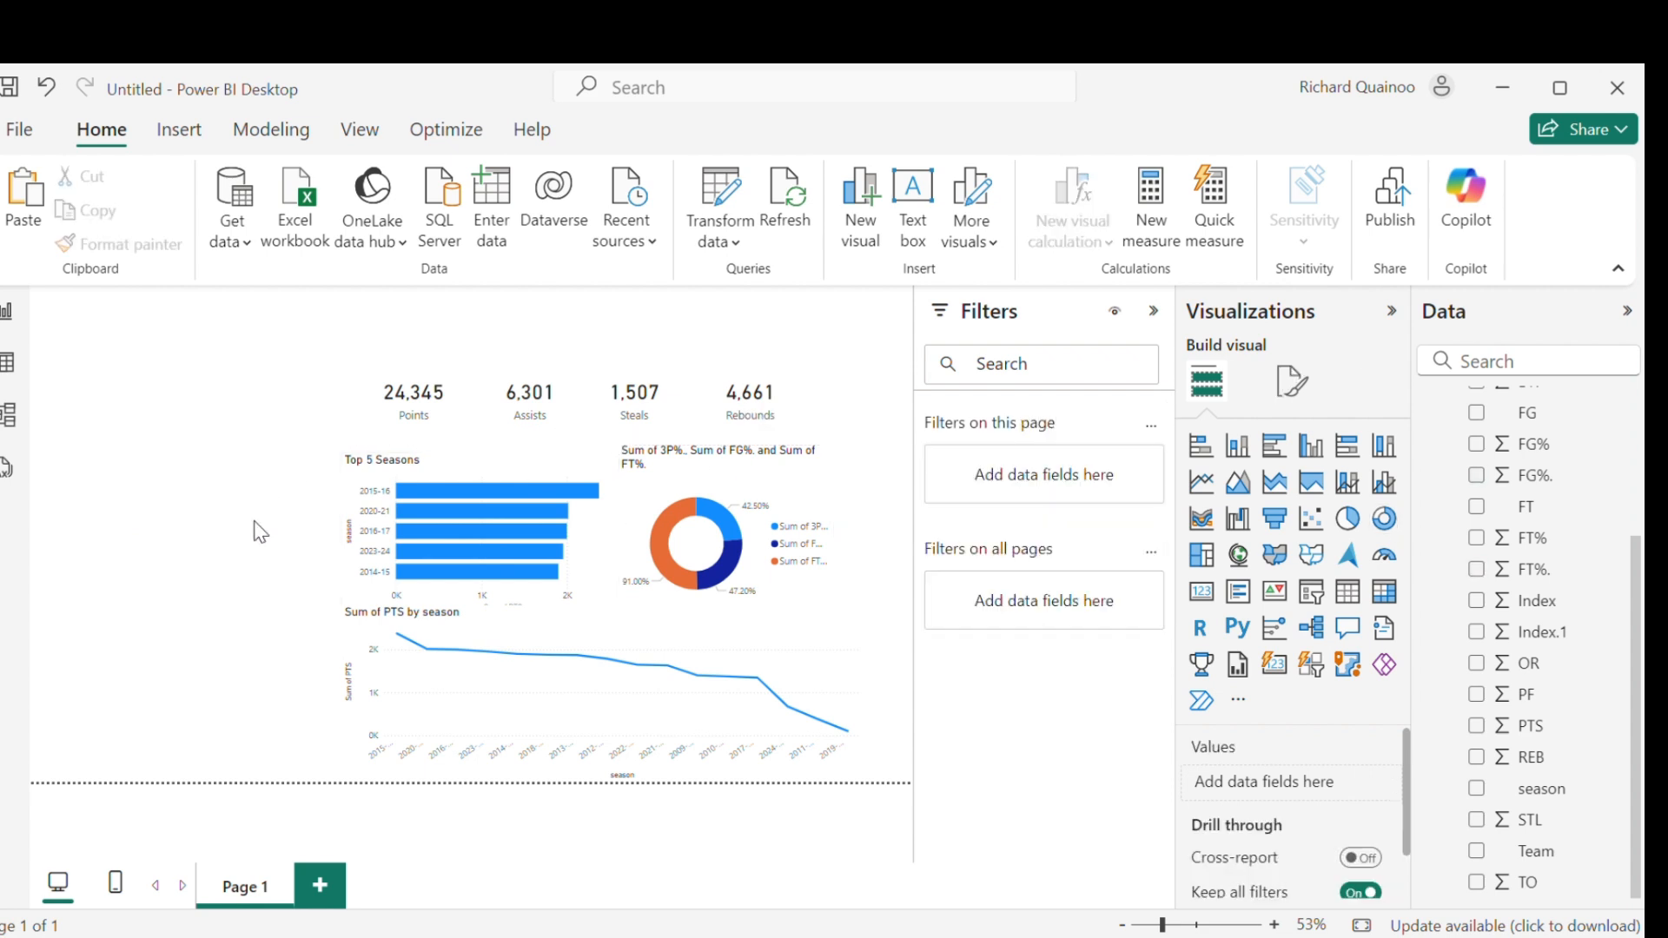
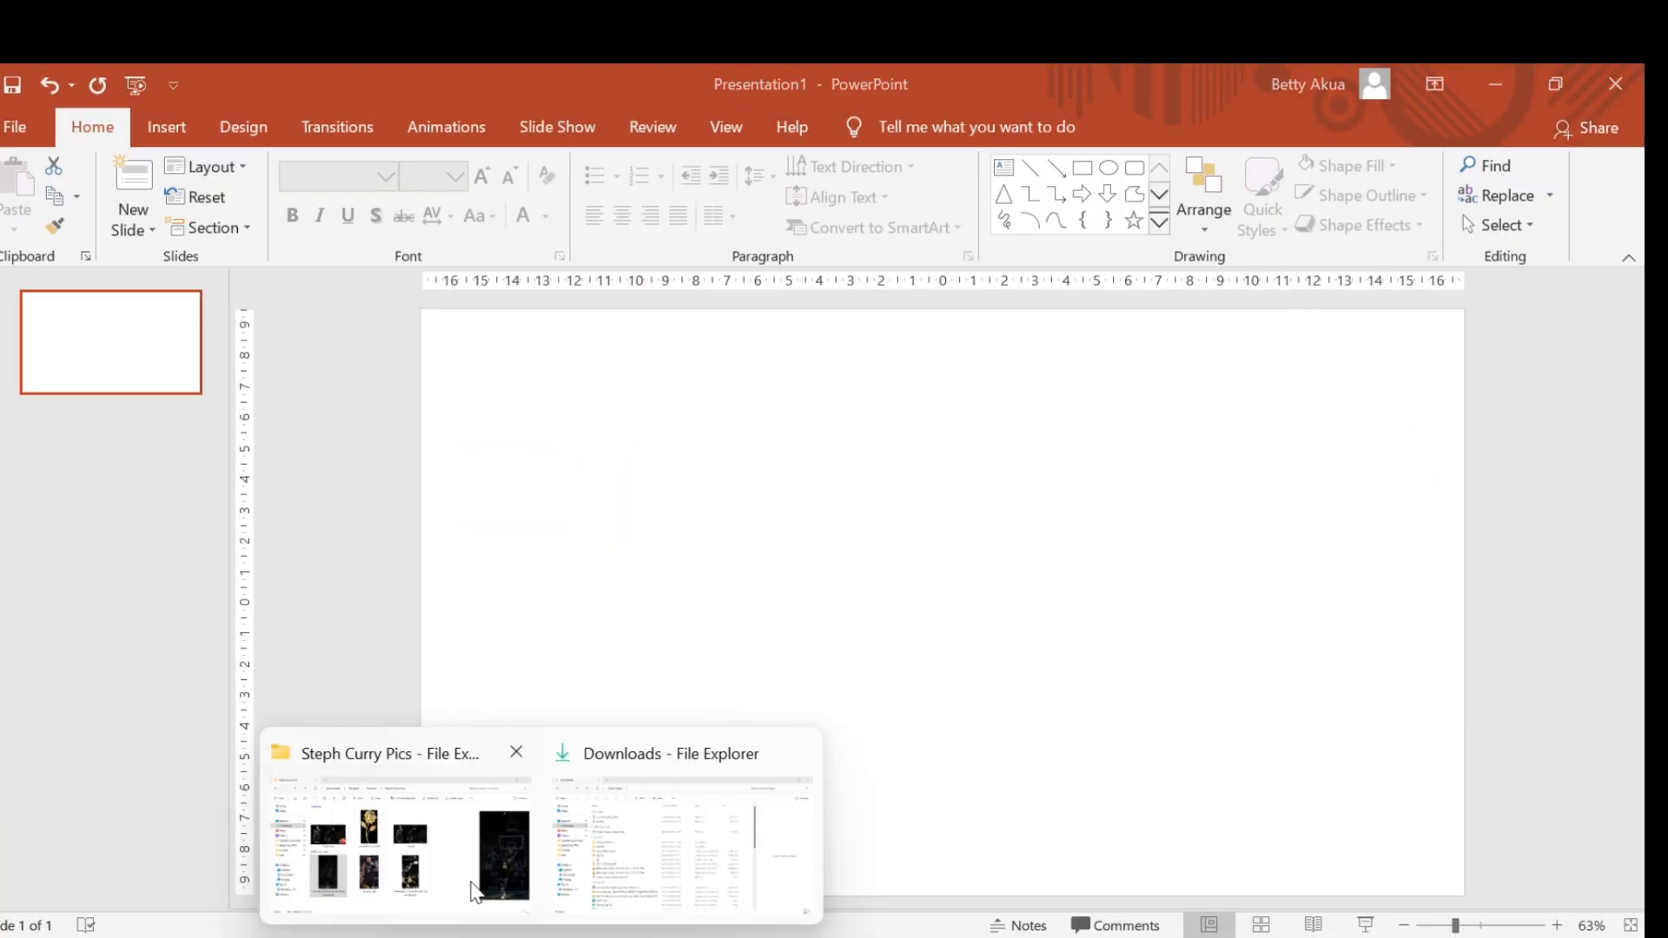
Step: Copy the player pictures from the Steph Curry Pics folder and paste them onto the blank PowerPoint slide
click(474, 892)
shift+click(869, 725)
key(ctrl+c)
click(986, 839)
key(ctrl+v)
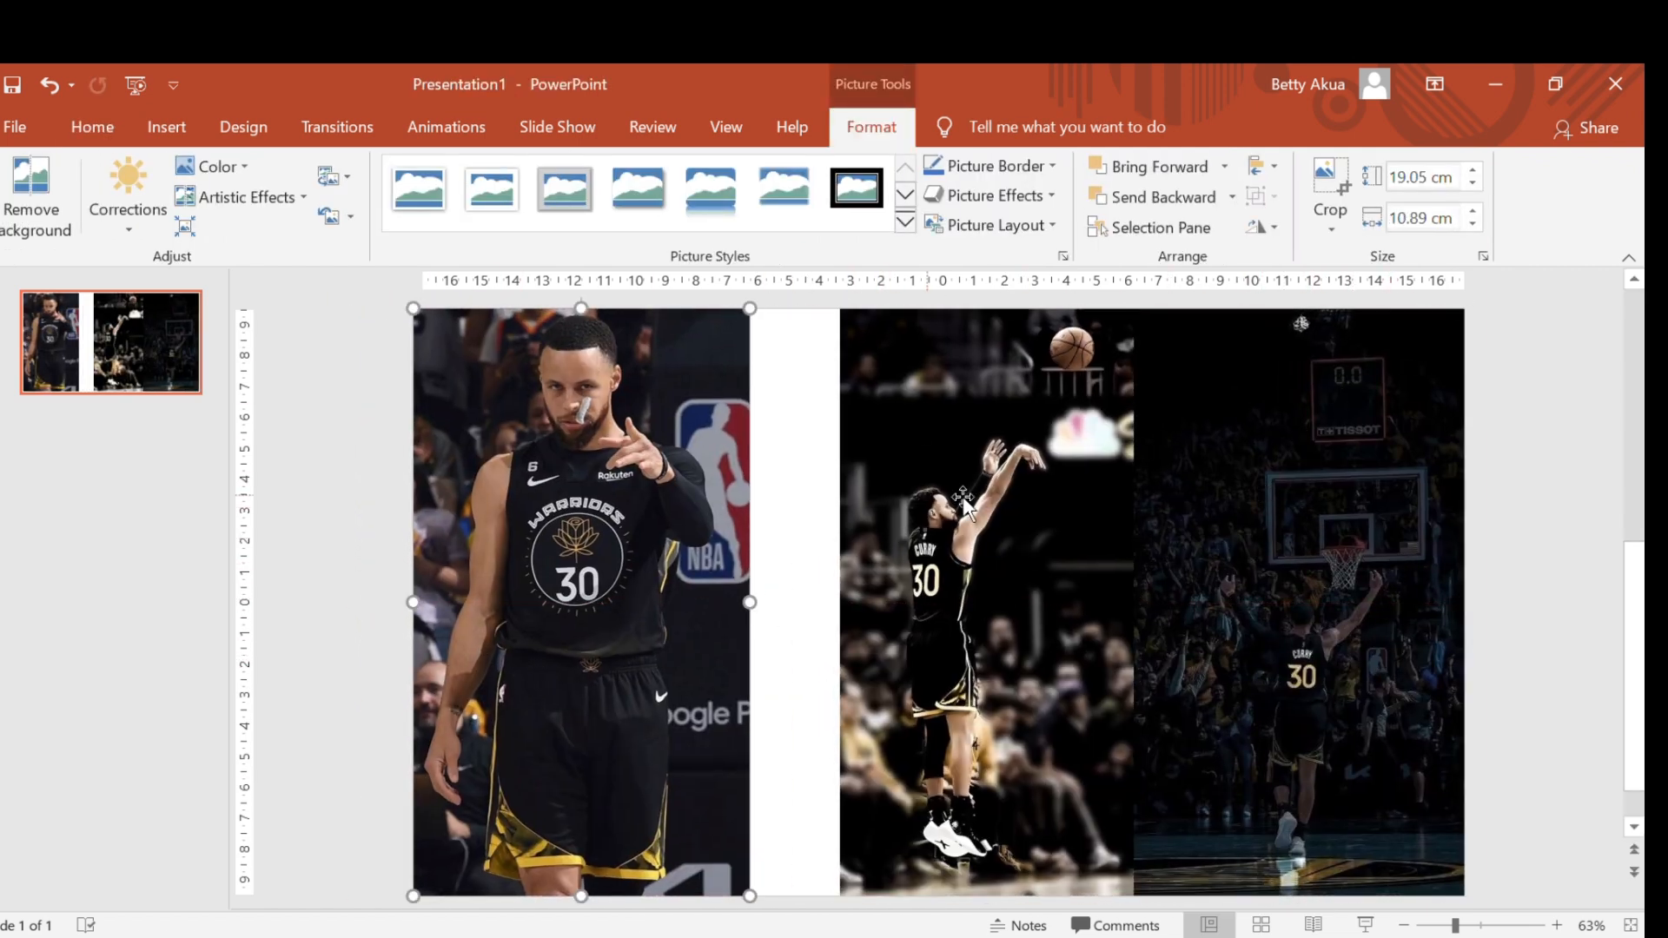
Step: Cover the middle picture with a rectangle about 19.05 cm high and 9.53 cm wide, filled black
click(166, 127)
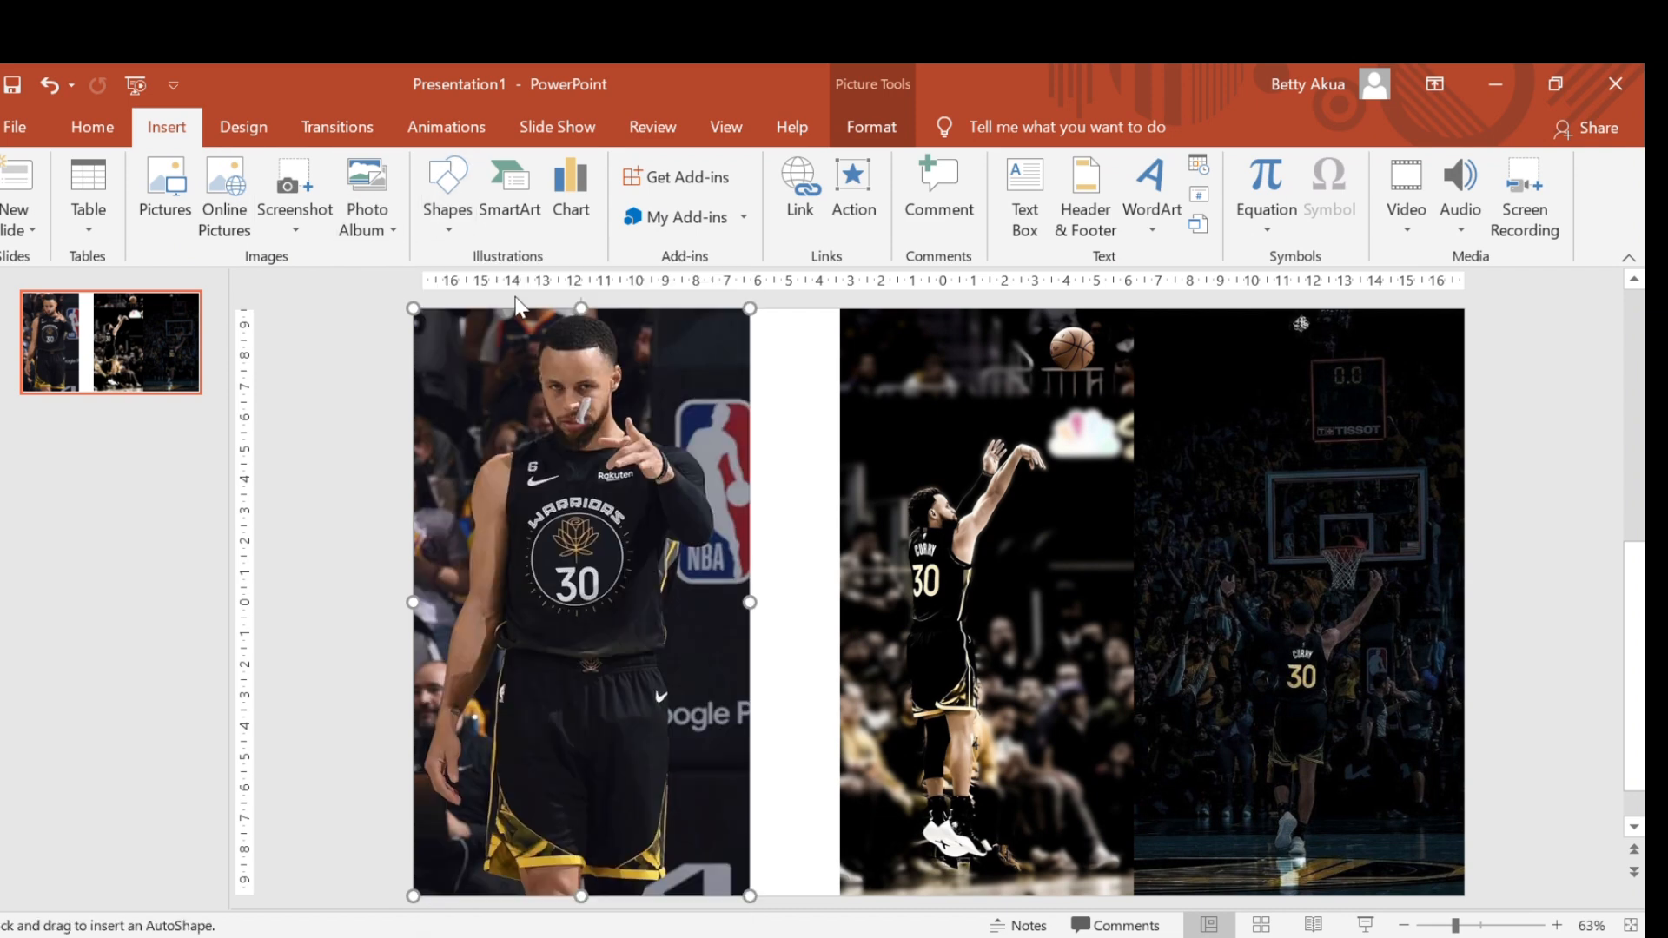
drag(840, 308, 1133, 891)
click(632, 165)
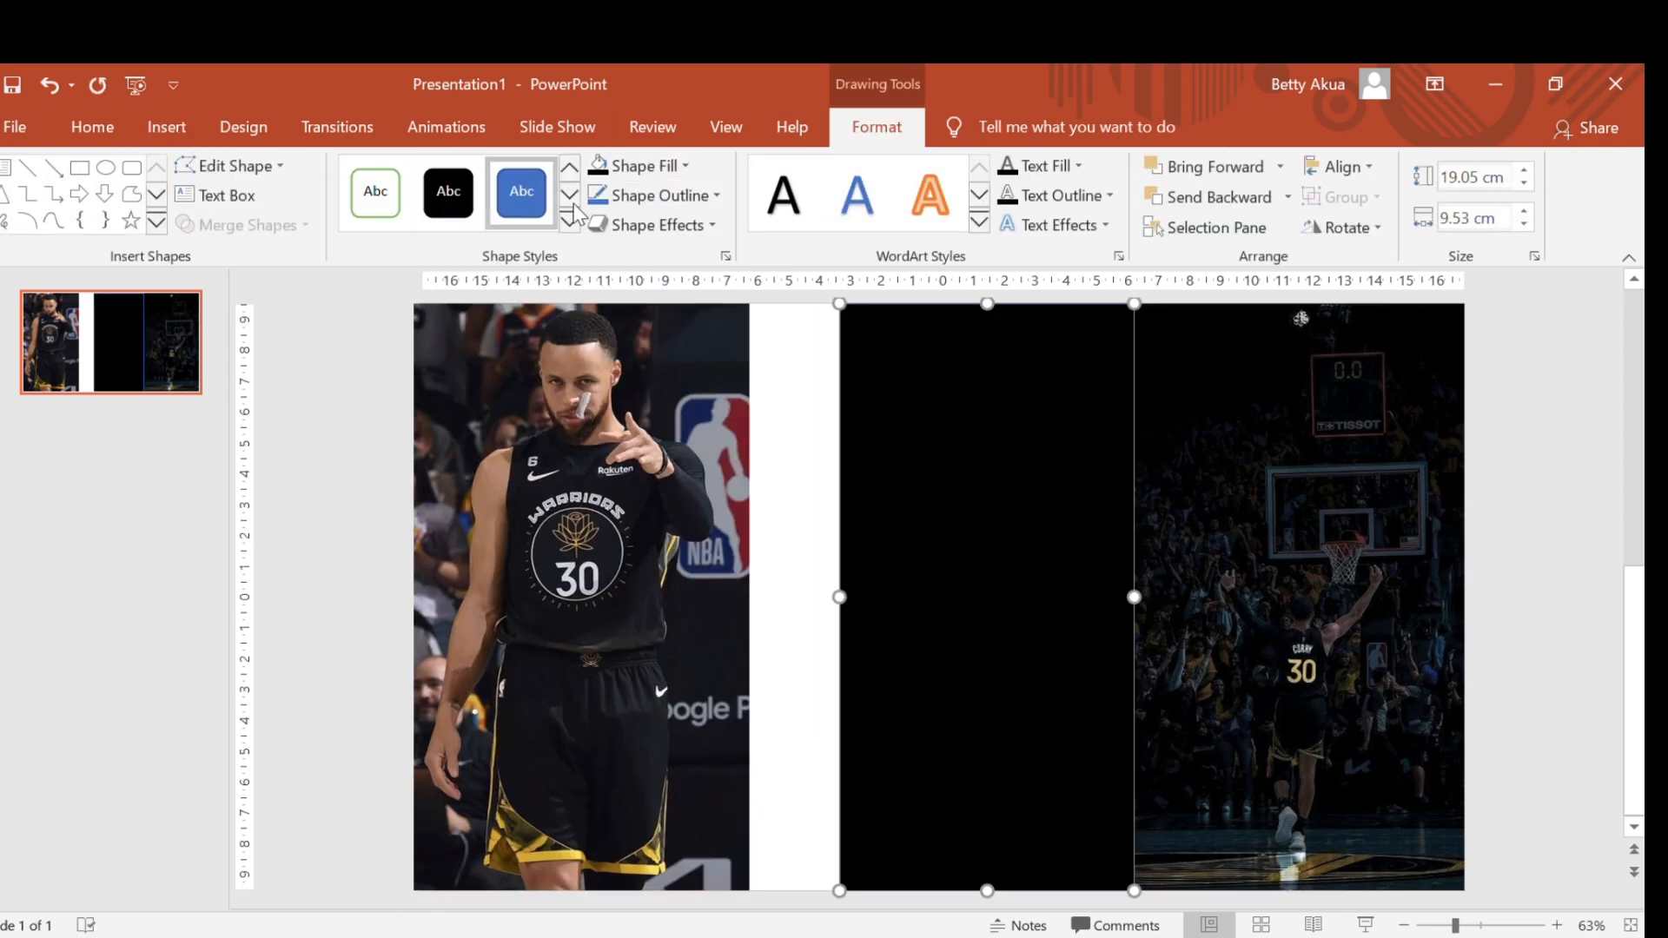
Step: Set the fill transparency of the black rectangle over the middle picture to 40%
right_click(938, 359)
click(999, 878)
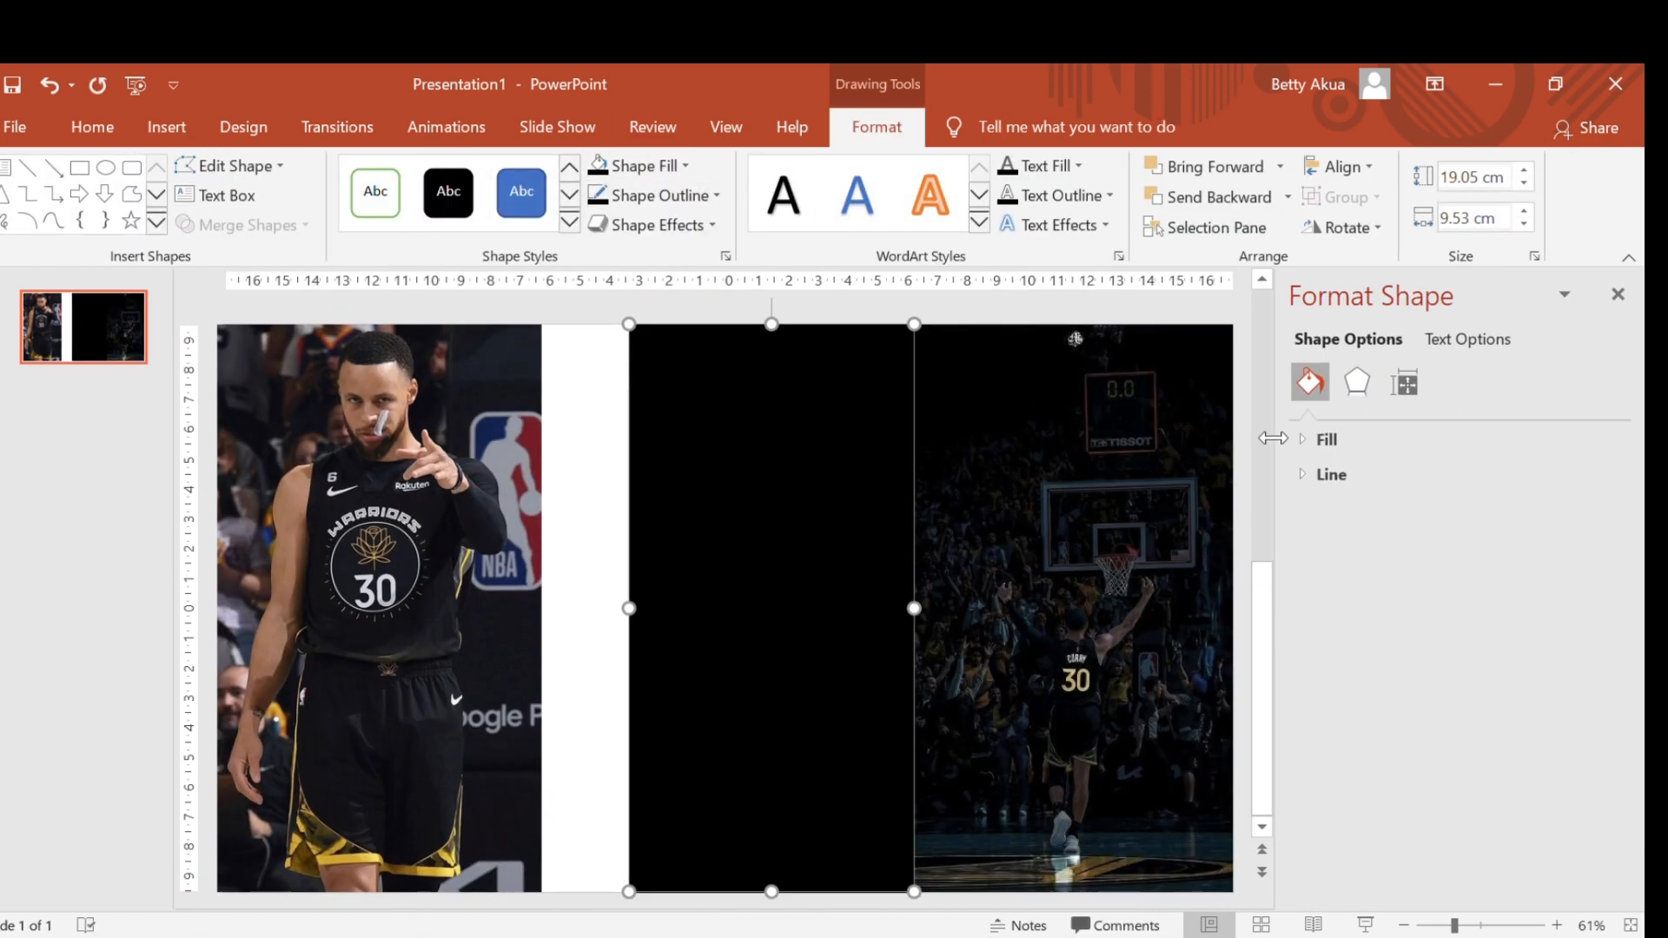
click(1528, 725)
text(40)
Step: Position the cut-out player picture beside the middle picture and give the slide a solid black background
drag(394, 475, 483, 483)
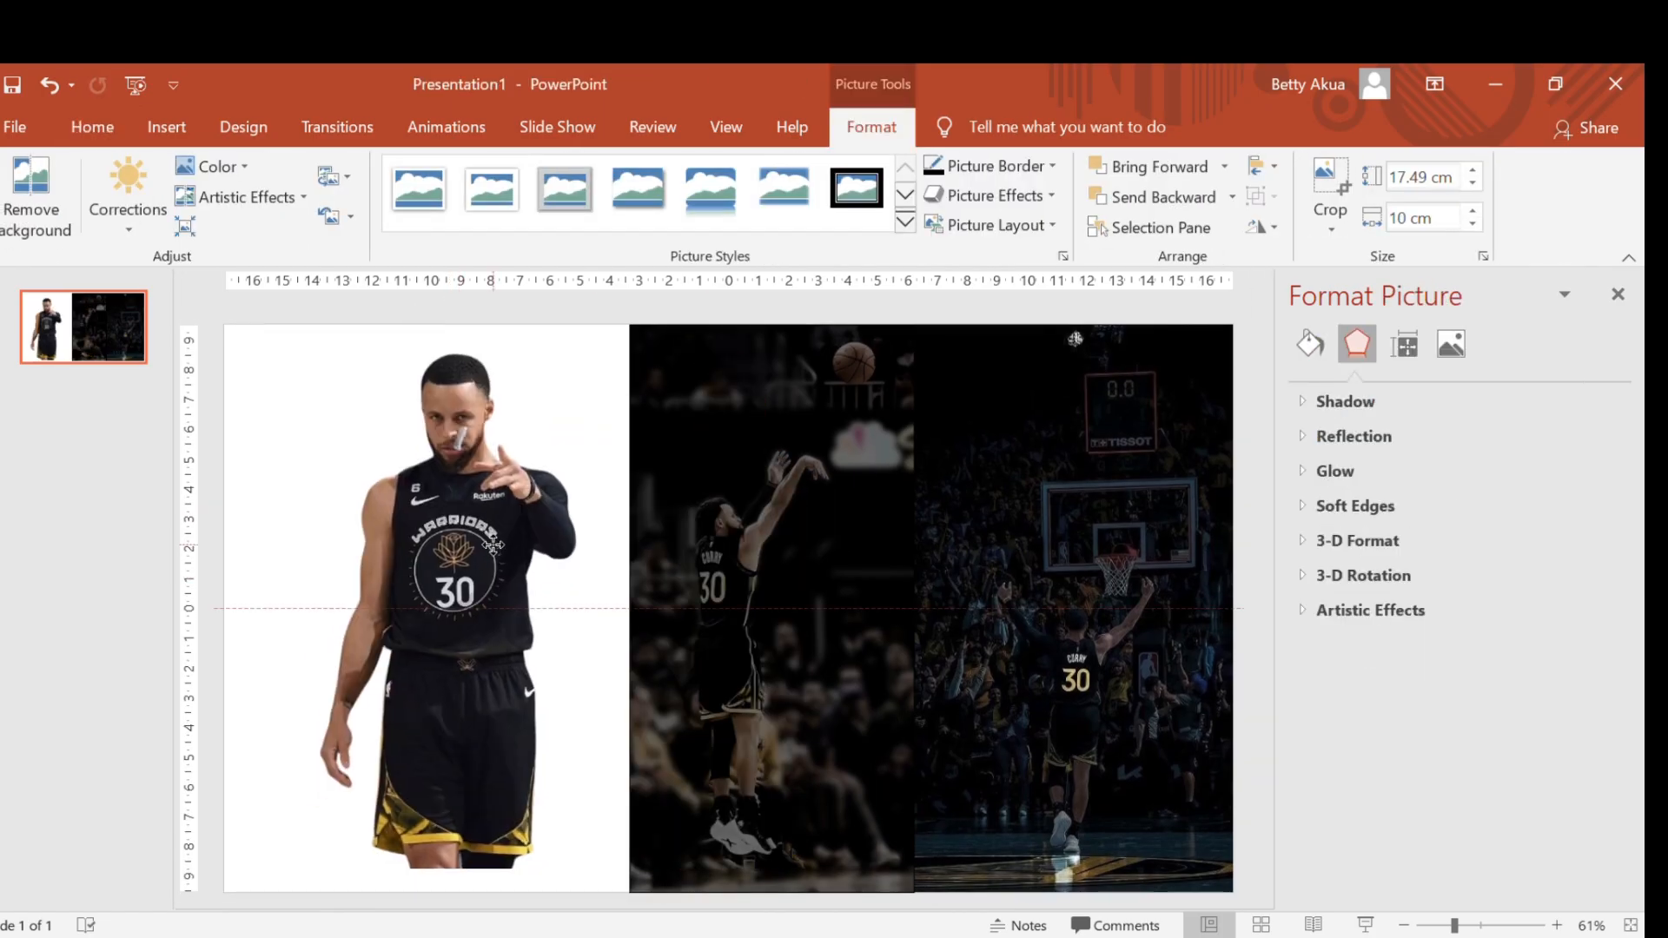
click(298, 528)
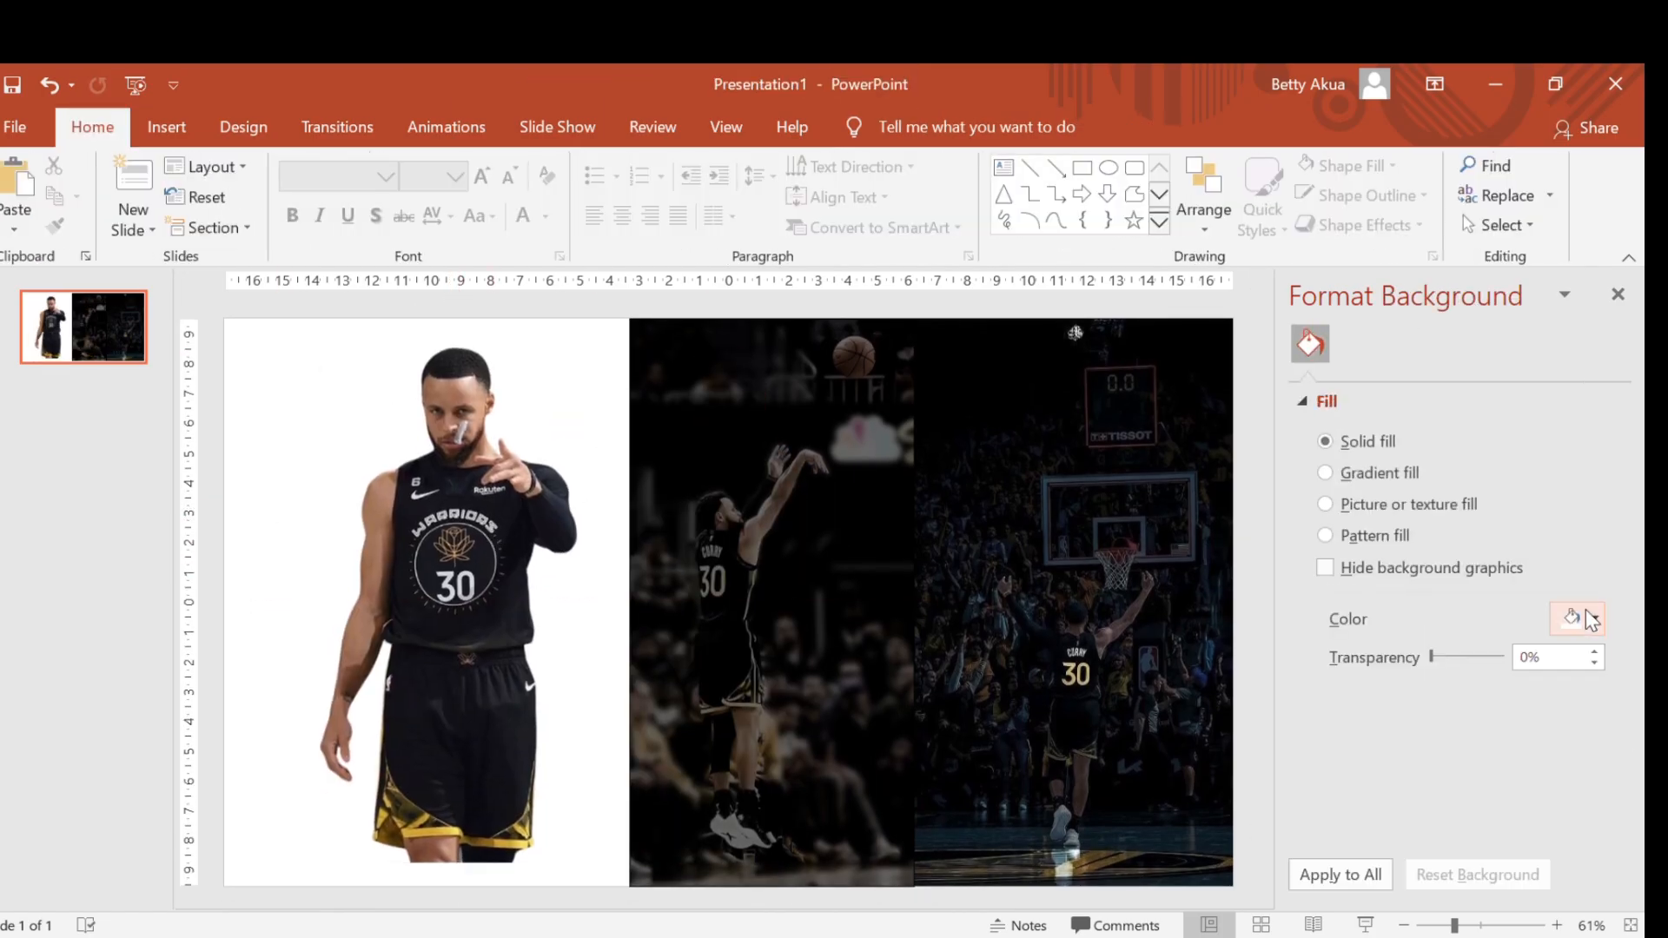
click(1577, 618)
click(1449, 706)
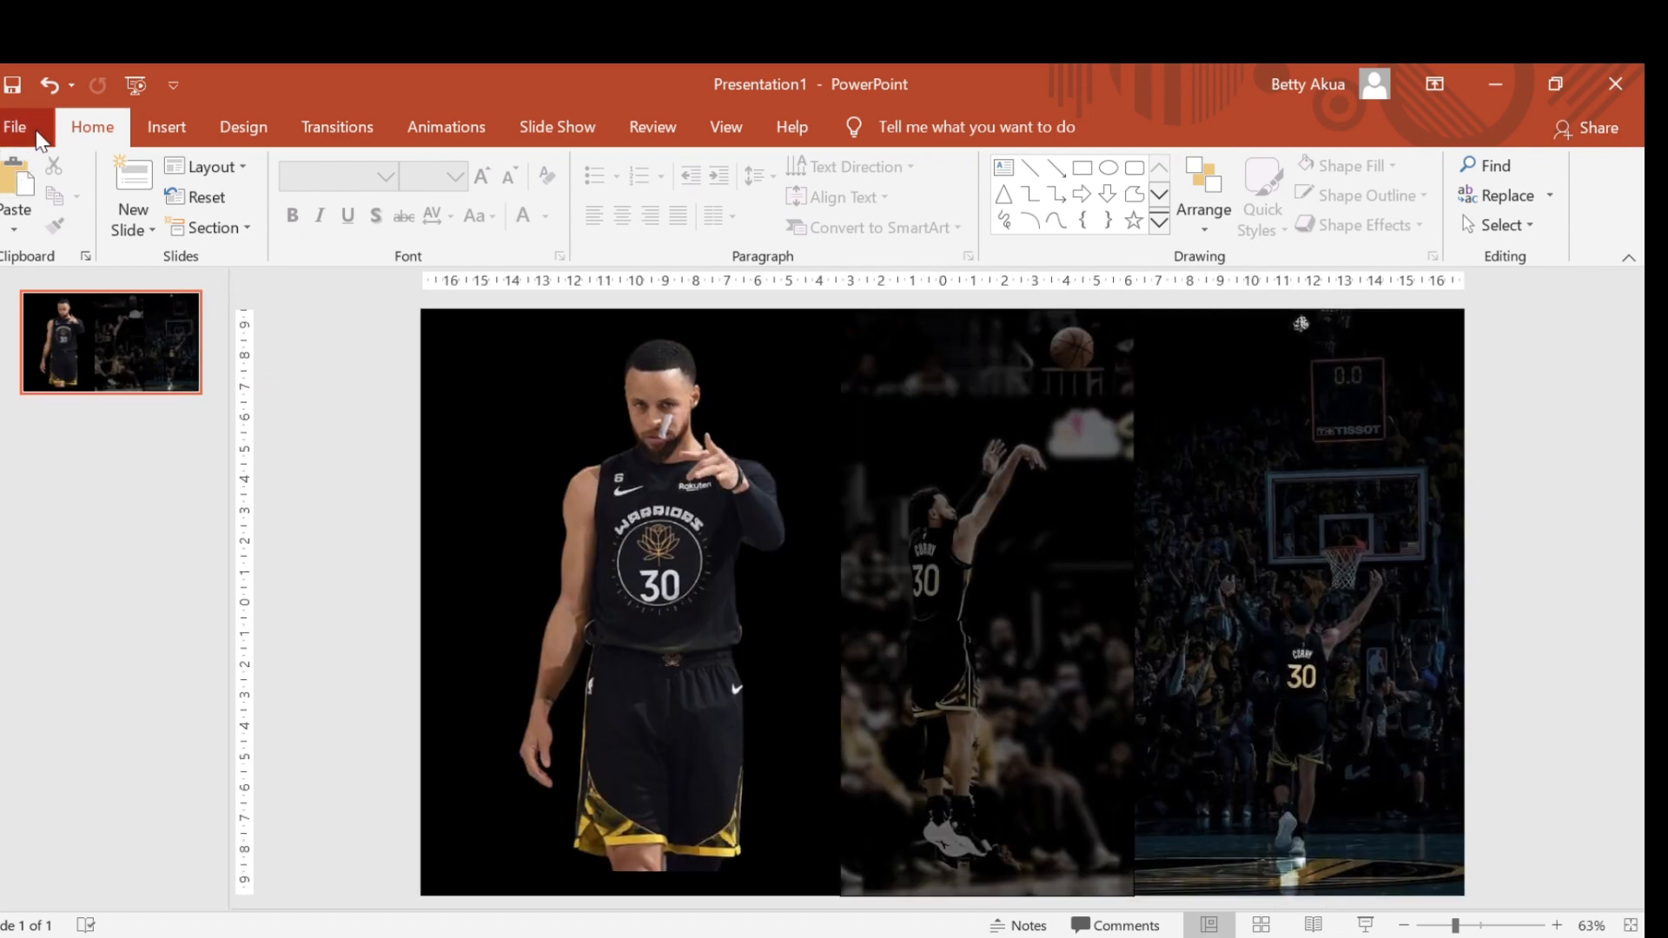
Step: Save the slide as a PNG image named Steph..4 in the Downloads folder
click(39, 138)
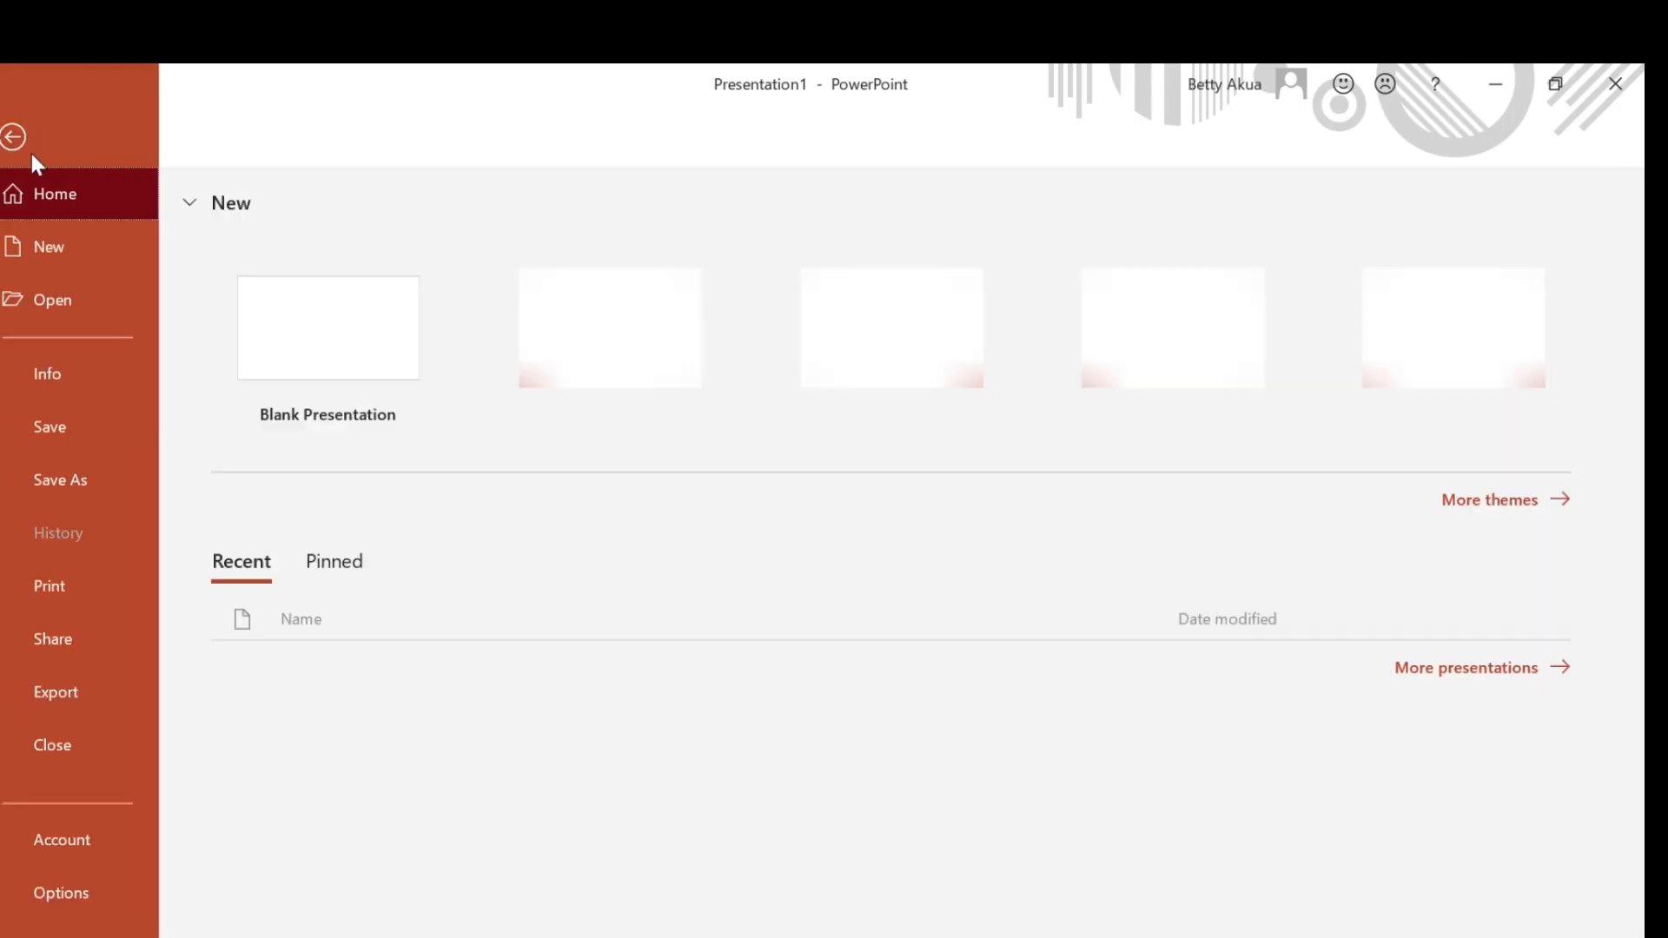
click(71, 484)
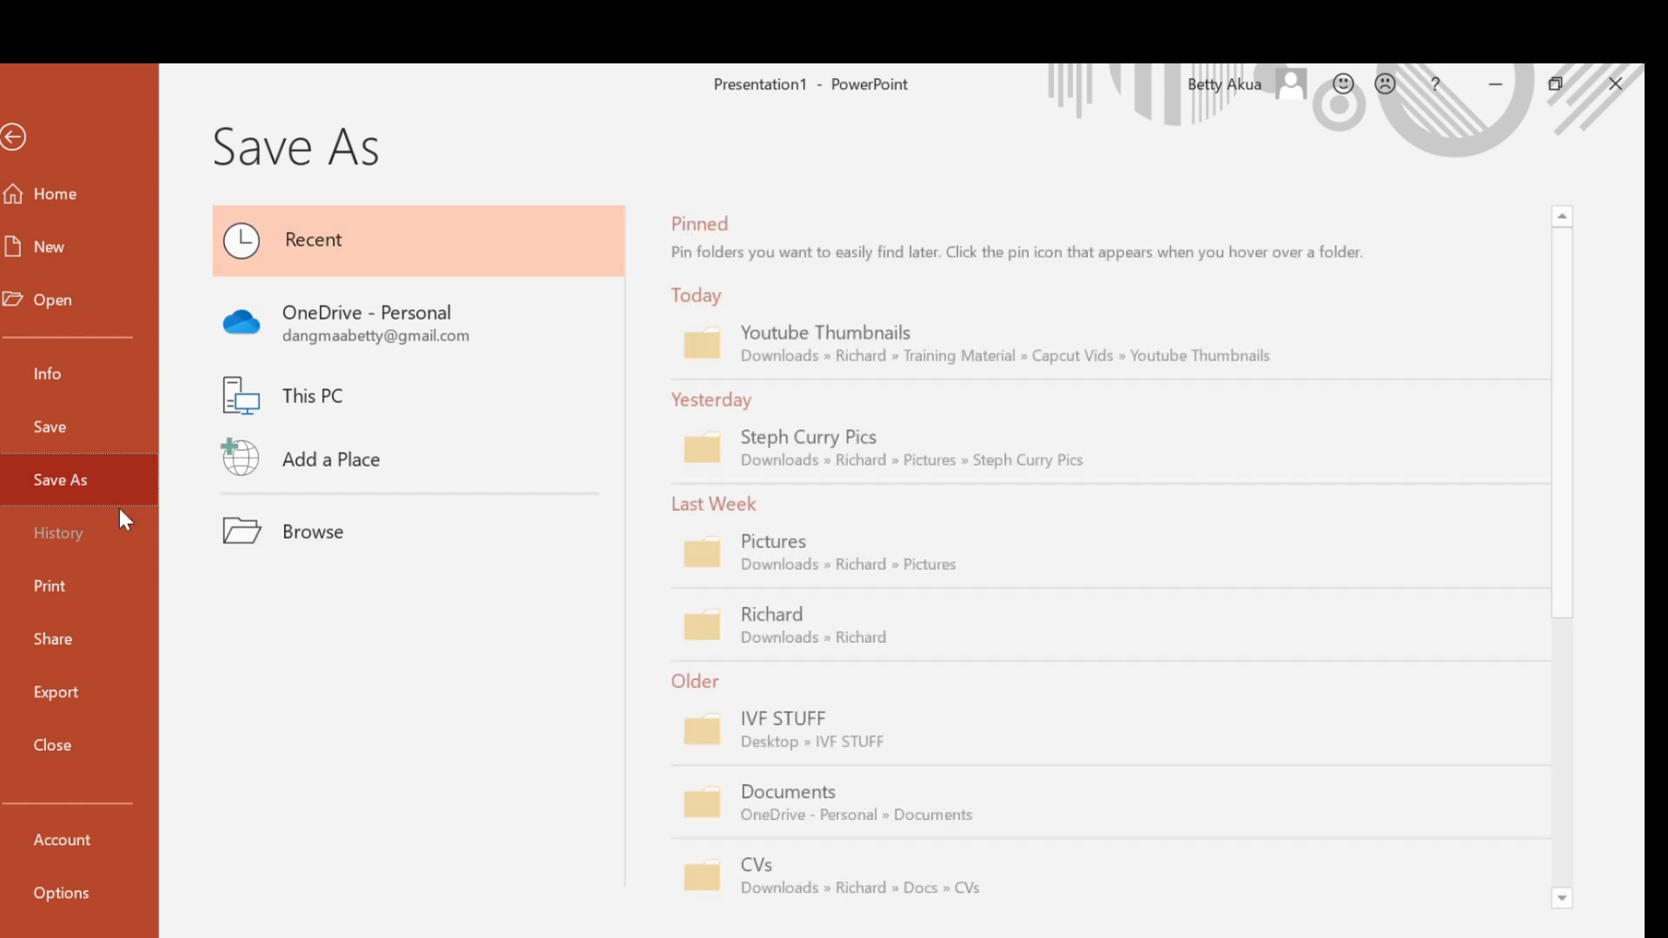
click(315, 526)
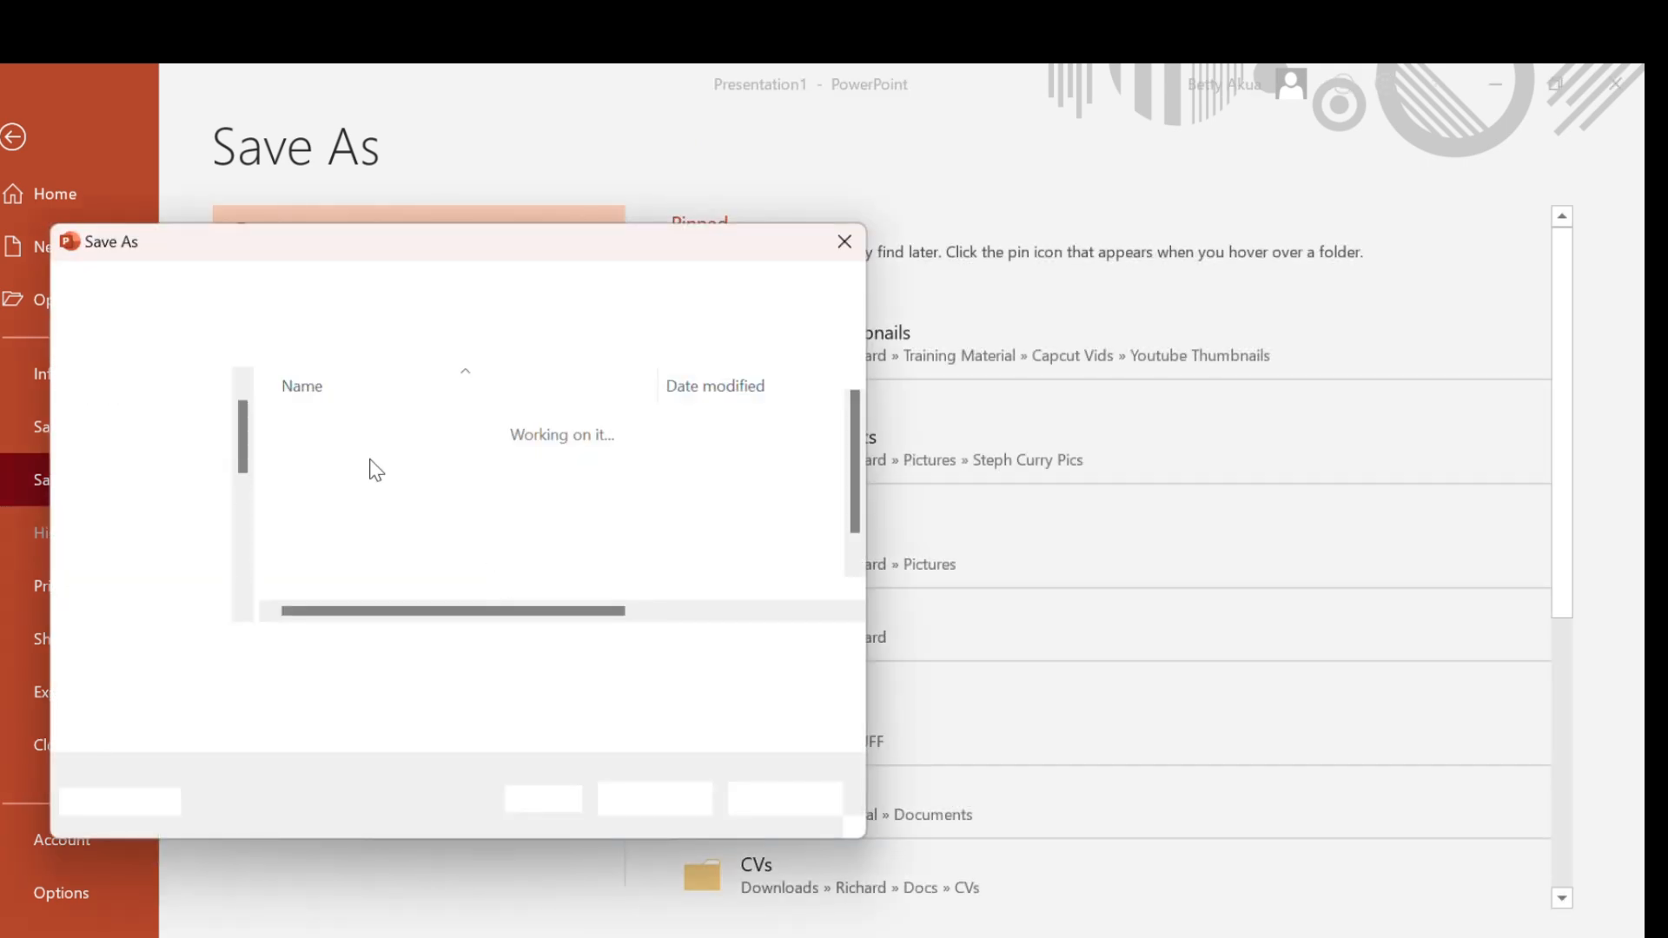
click(162, 492)
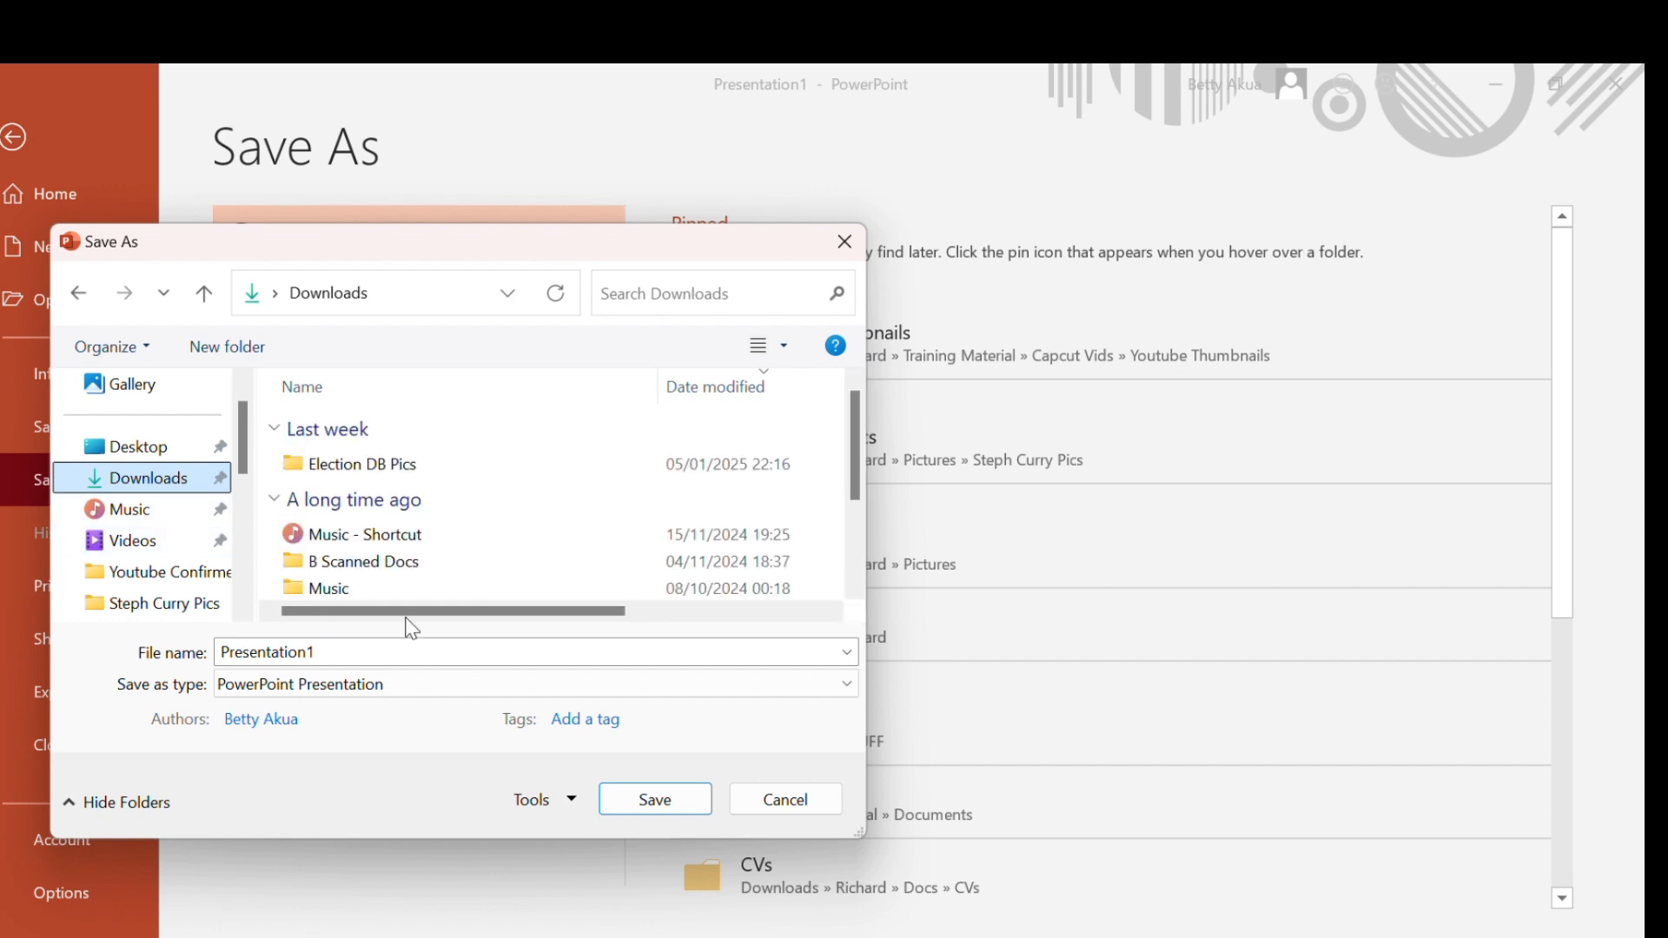
click(443, 689)
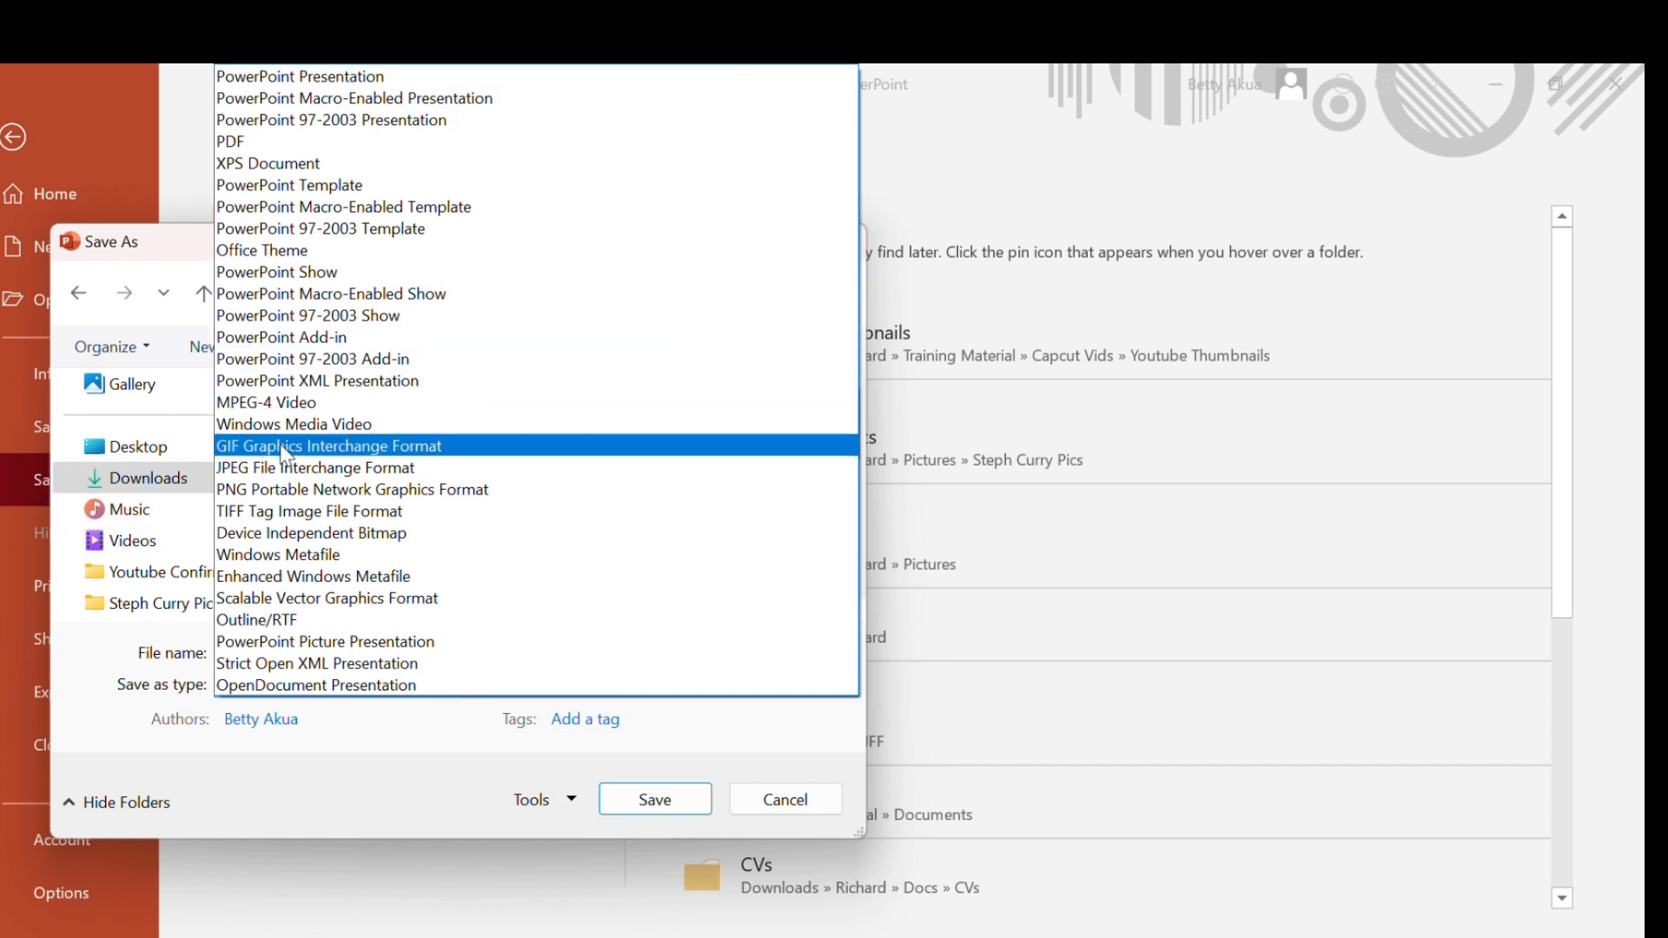
click(289, 493)
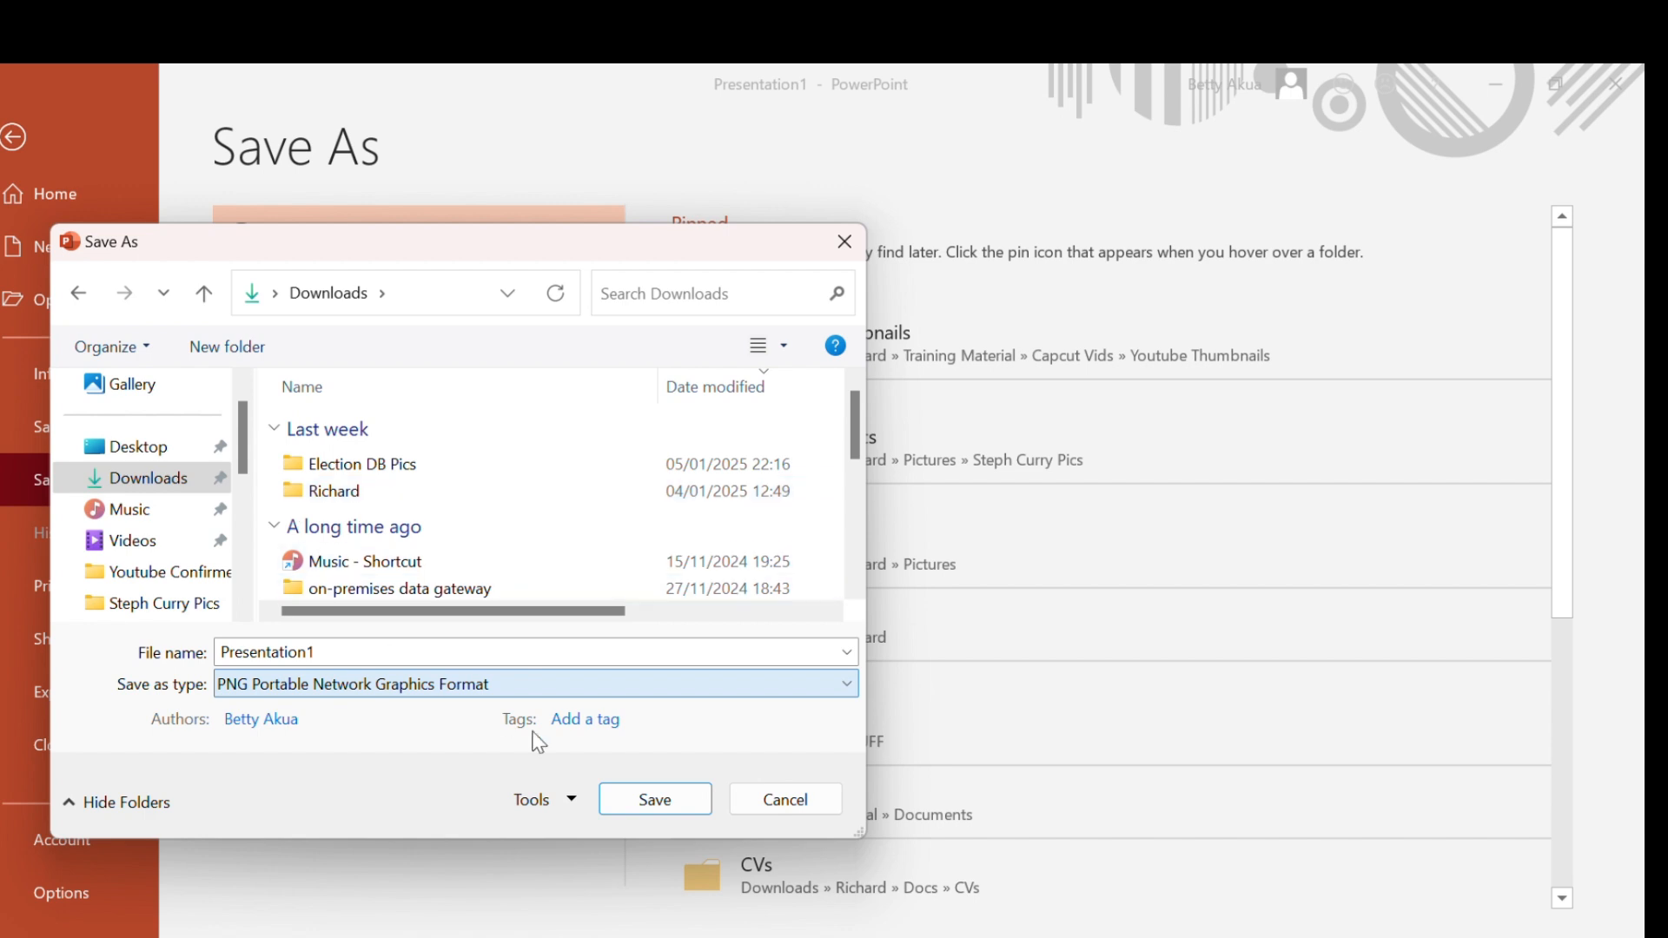
double_click(397, 650)
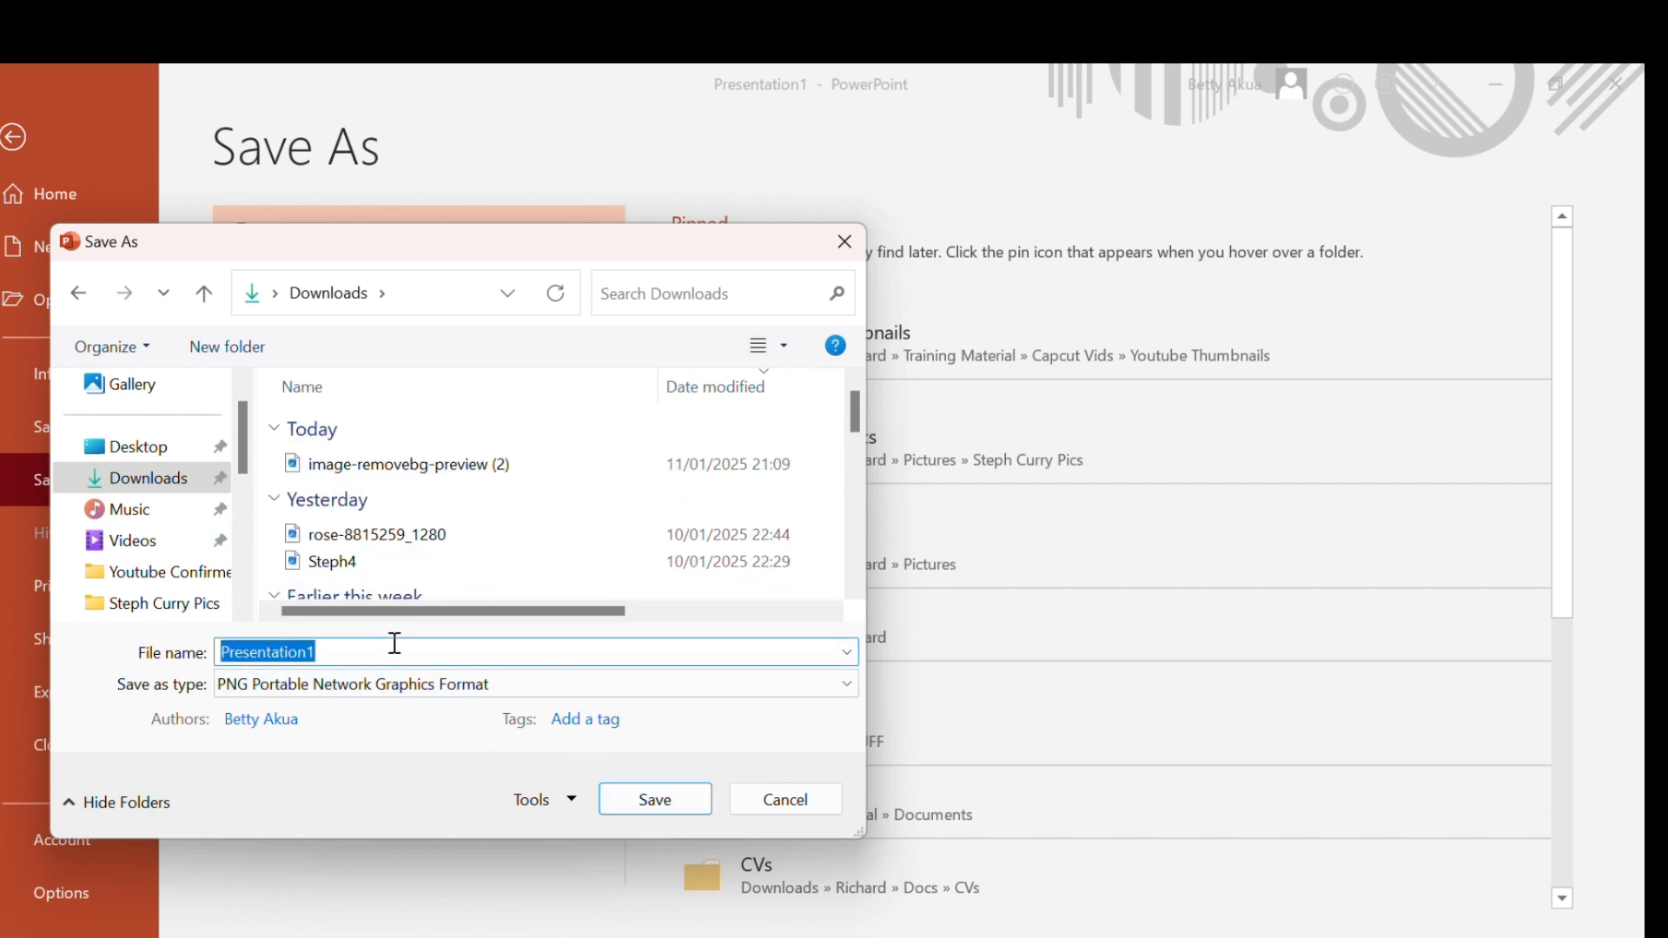
text(St)
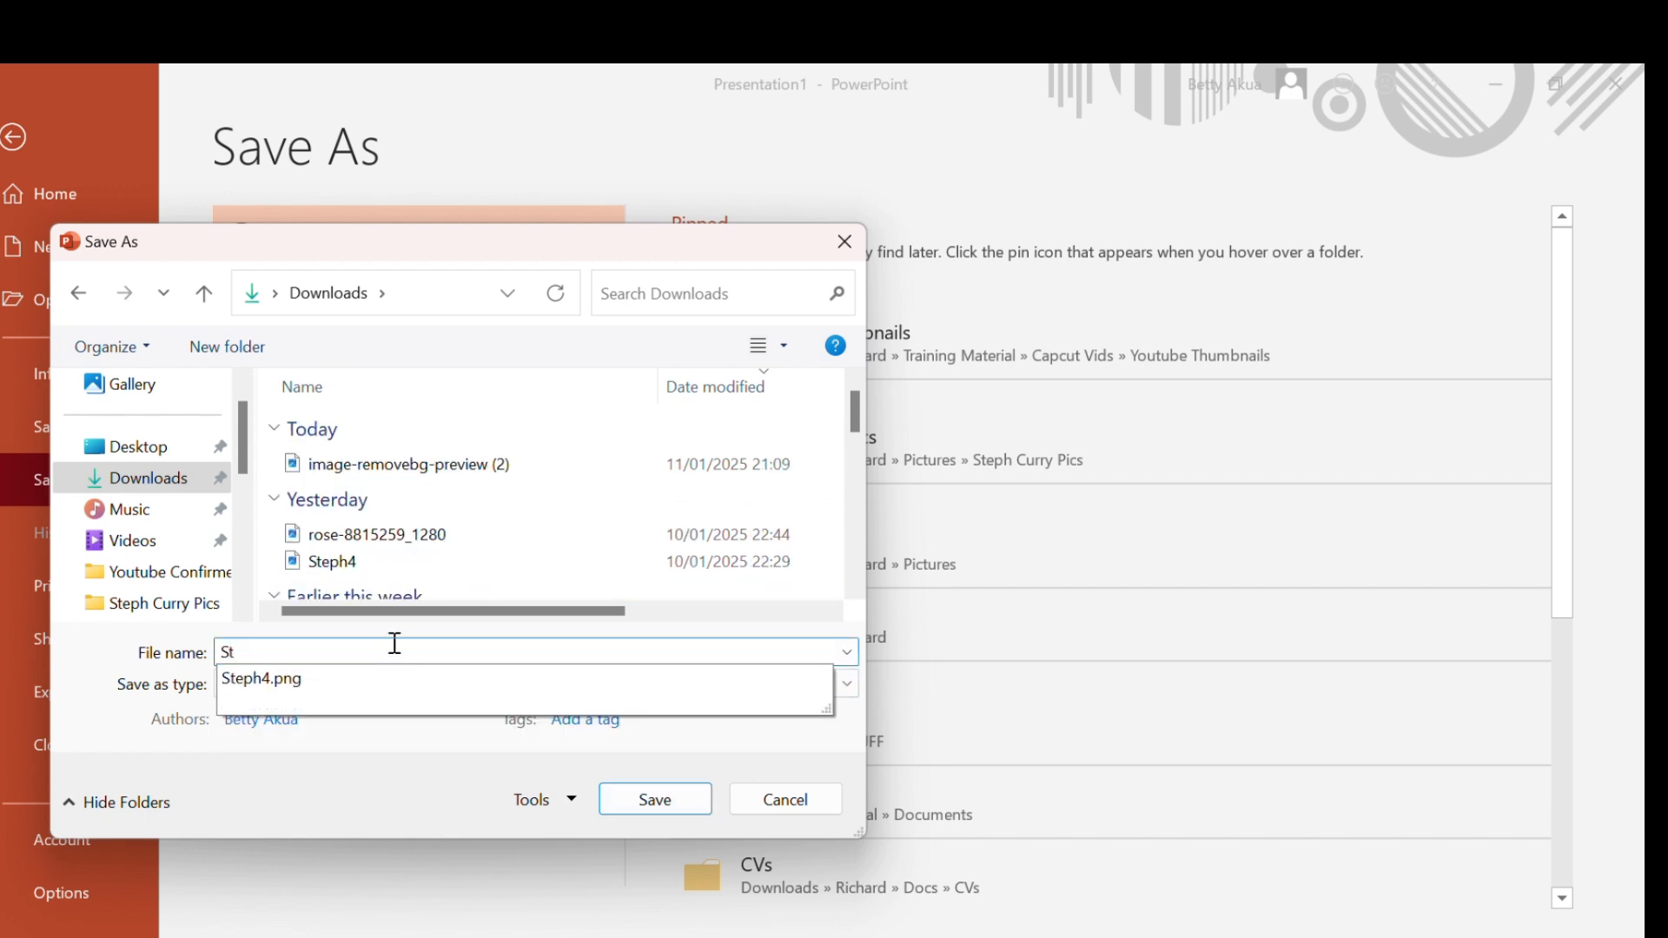
text(eph...)
key(Return)
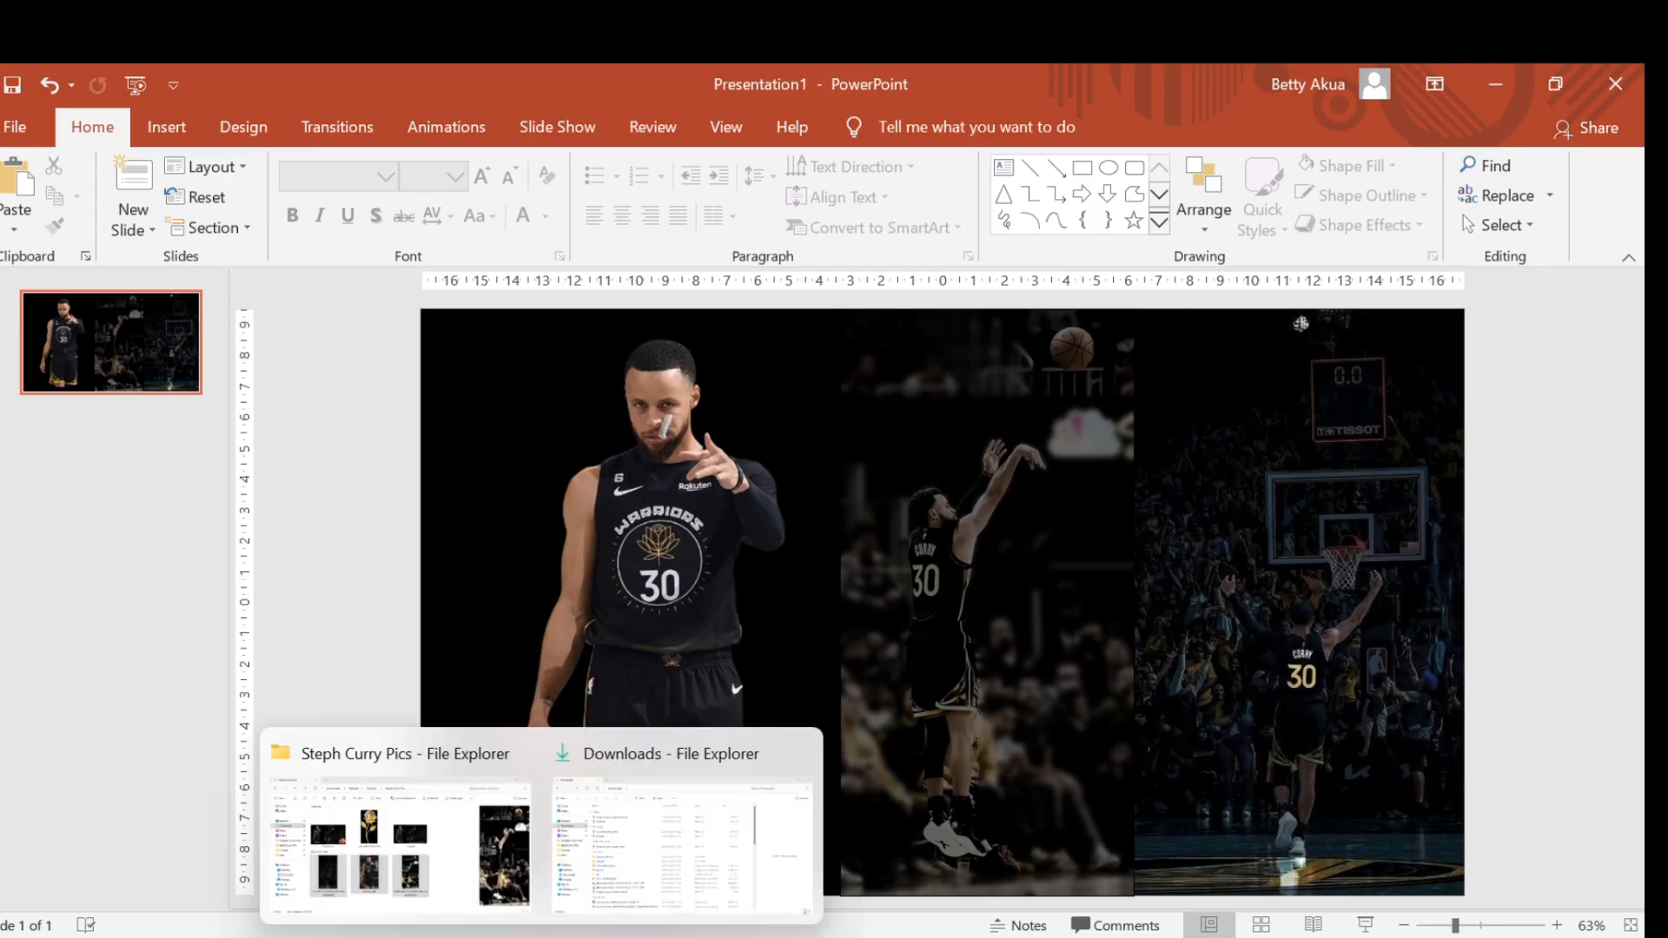
Step: Switch to Power BI Desktop and load Steph4.png from Downloads as the report page's canvas background image
click(569, 937)
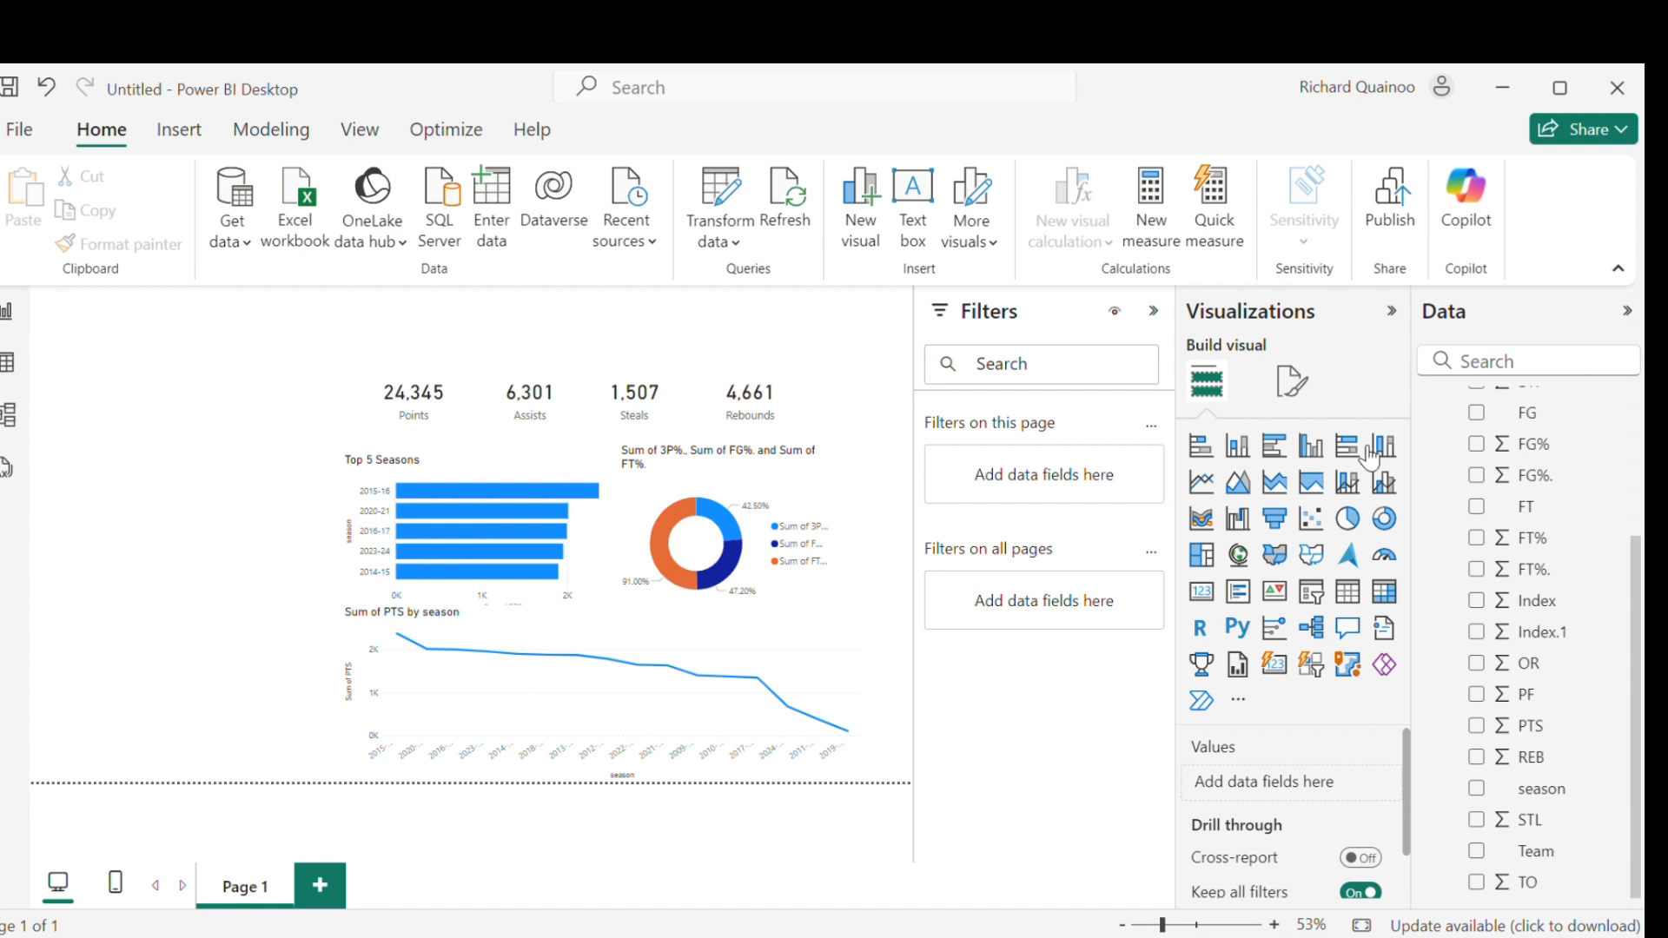
click(1290, 396)
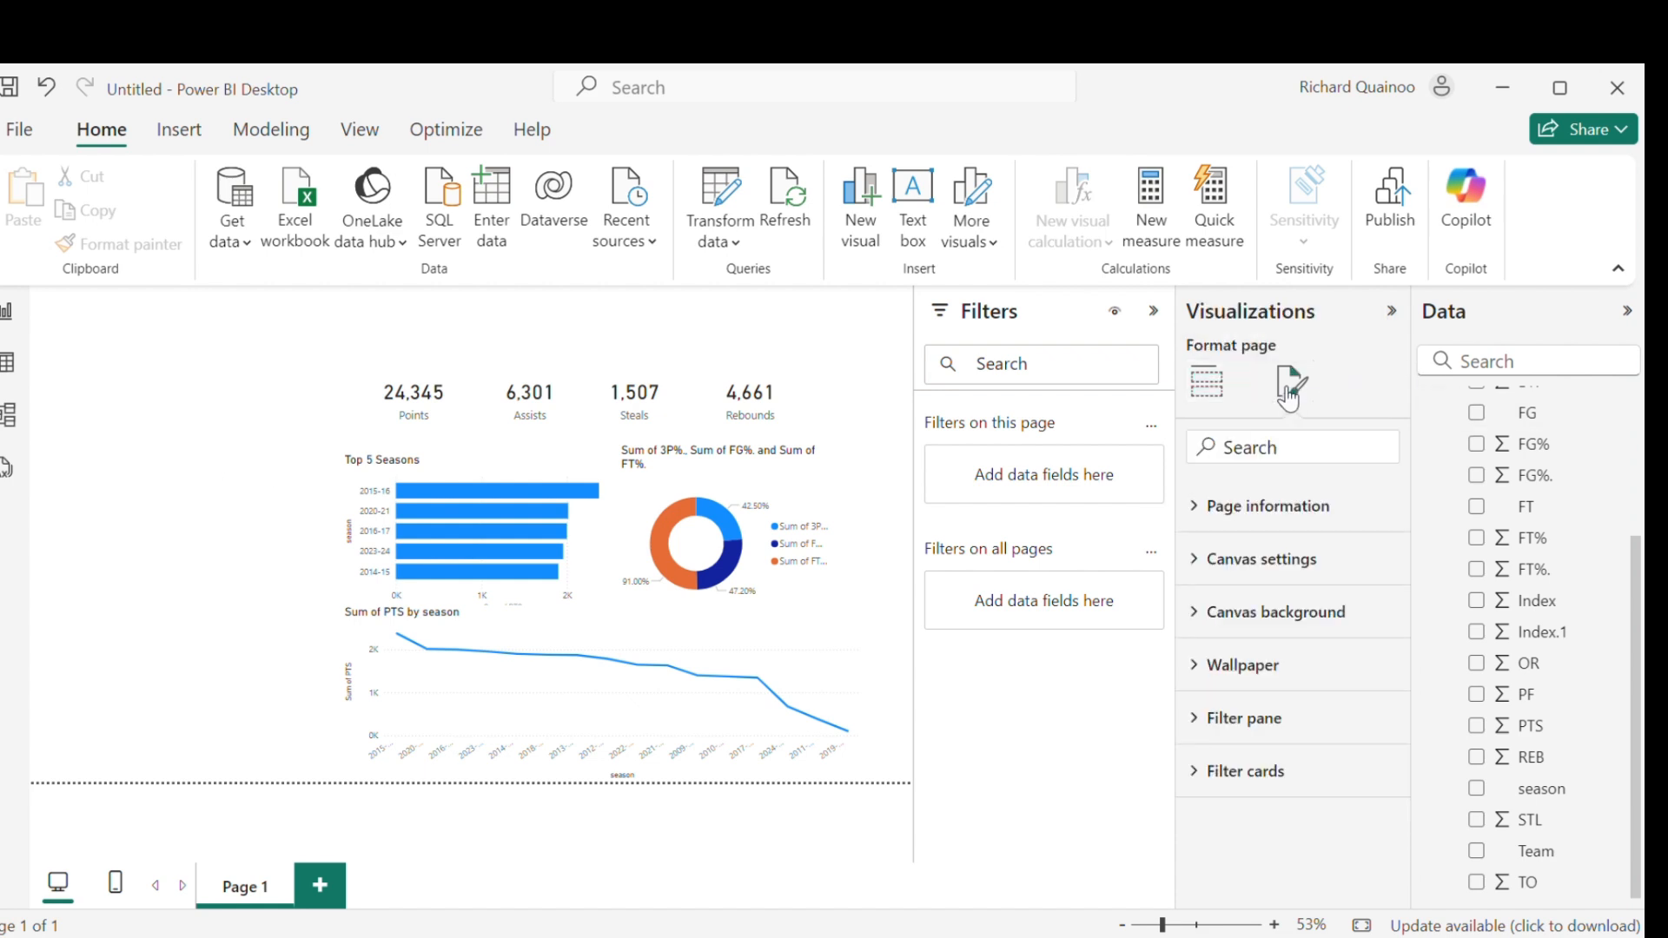
click(1244, 561)
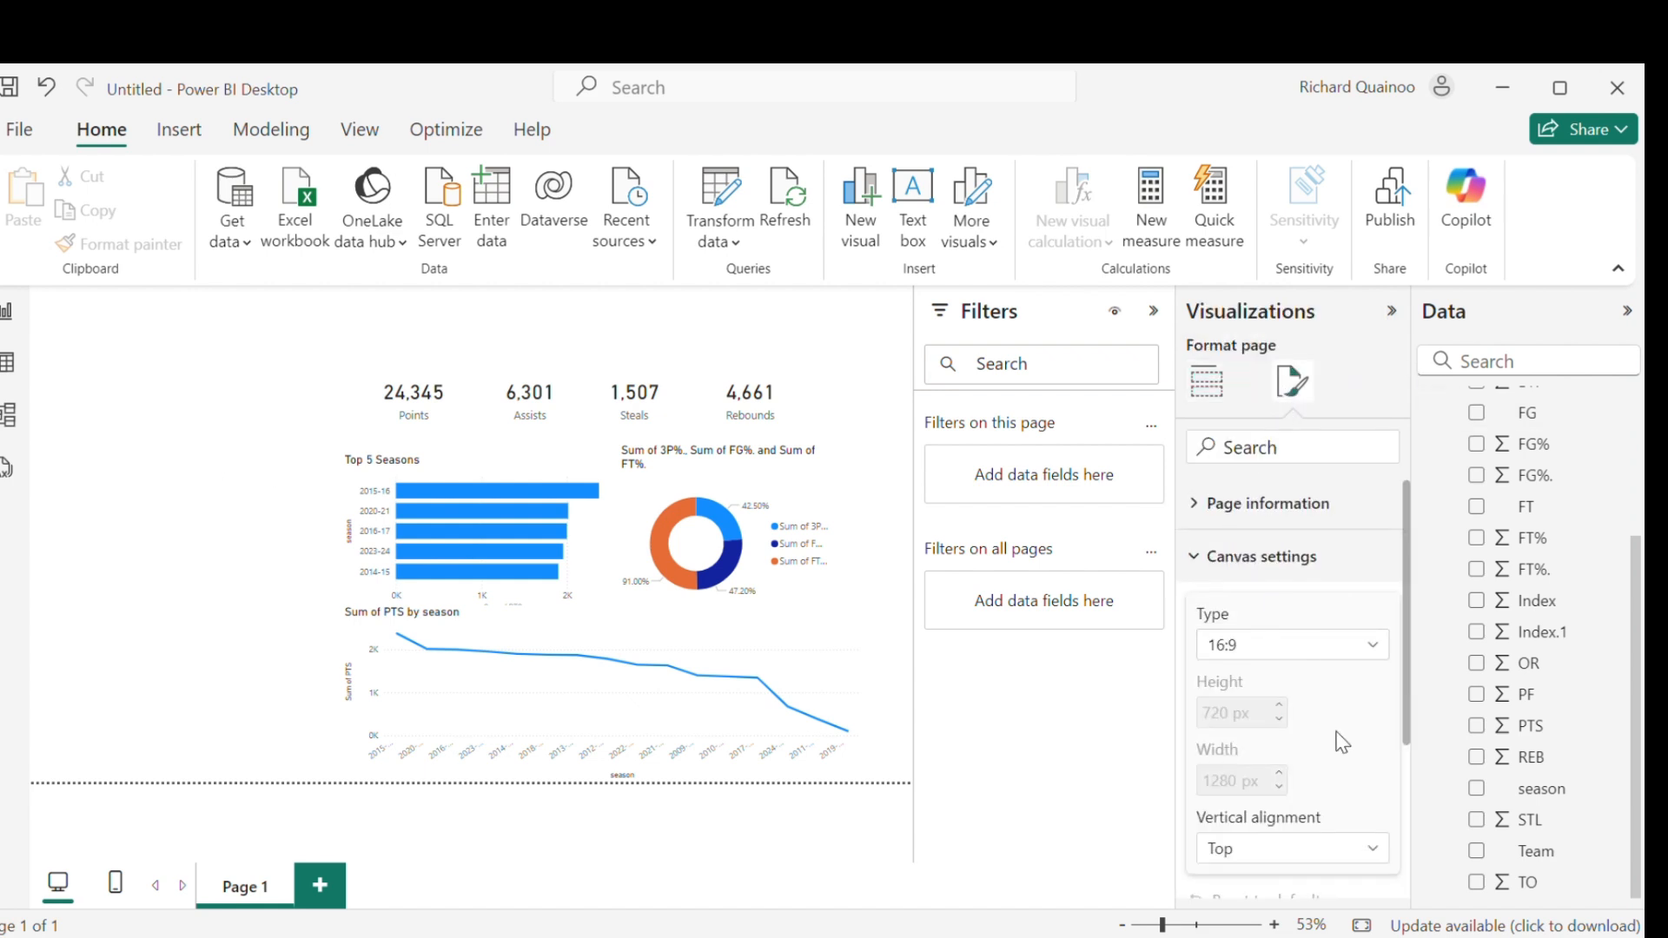
scroll(1343, 743, down, 3)
scroll(1288, 705, up, 3)
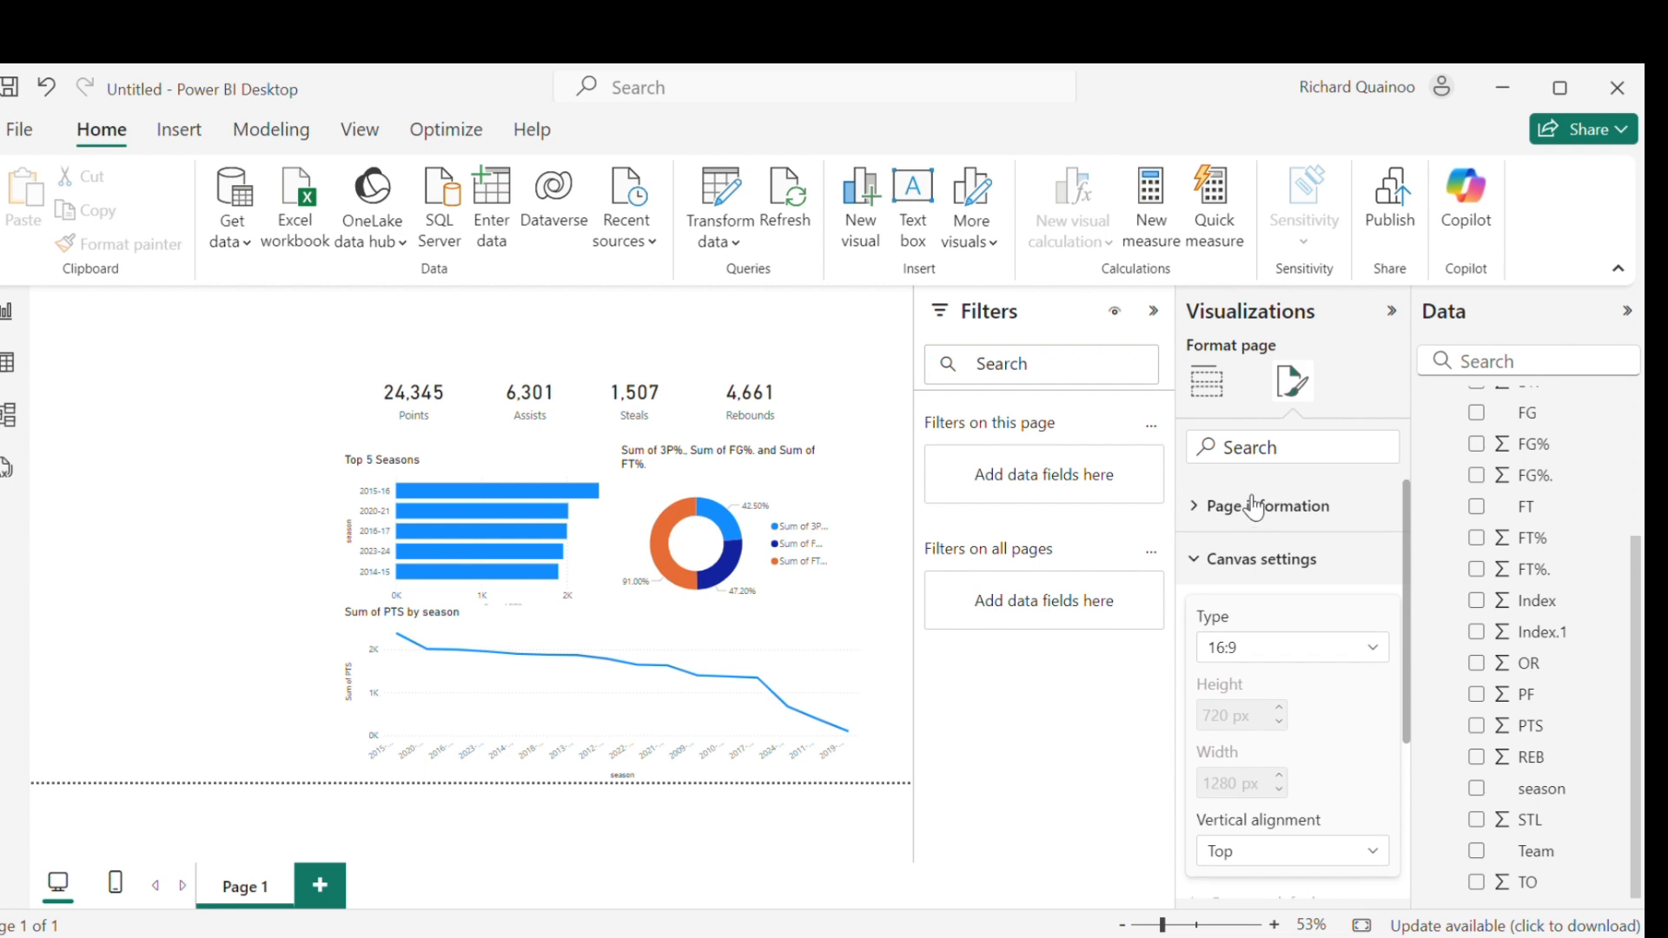
click(1253, 506)
click(1204, 514)
click(1214, 563)
click(1238, 614)
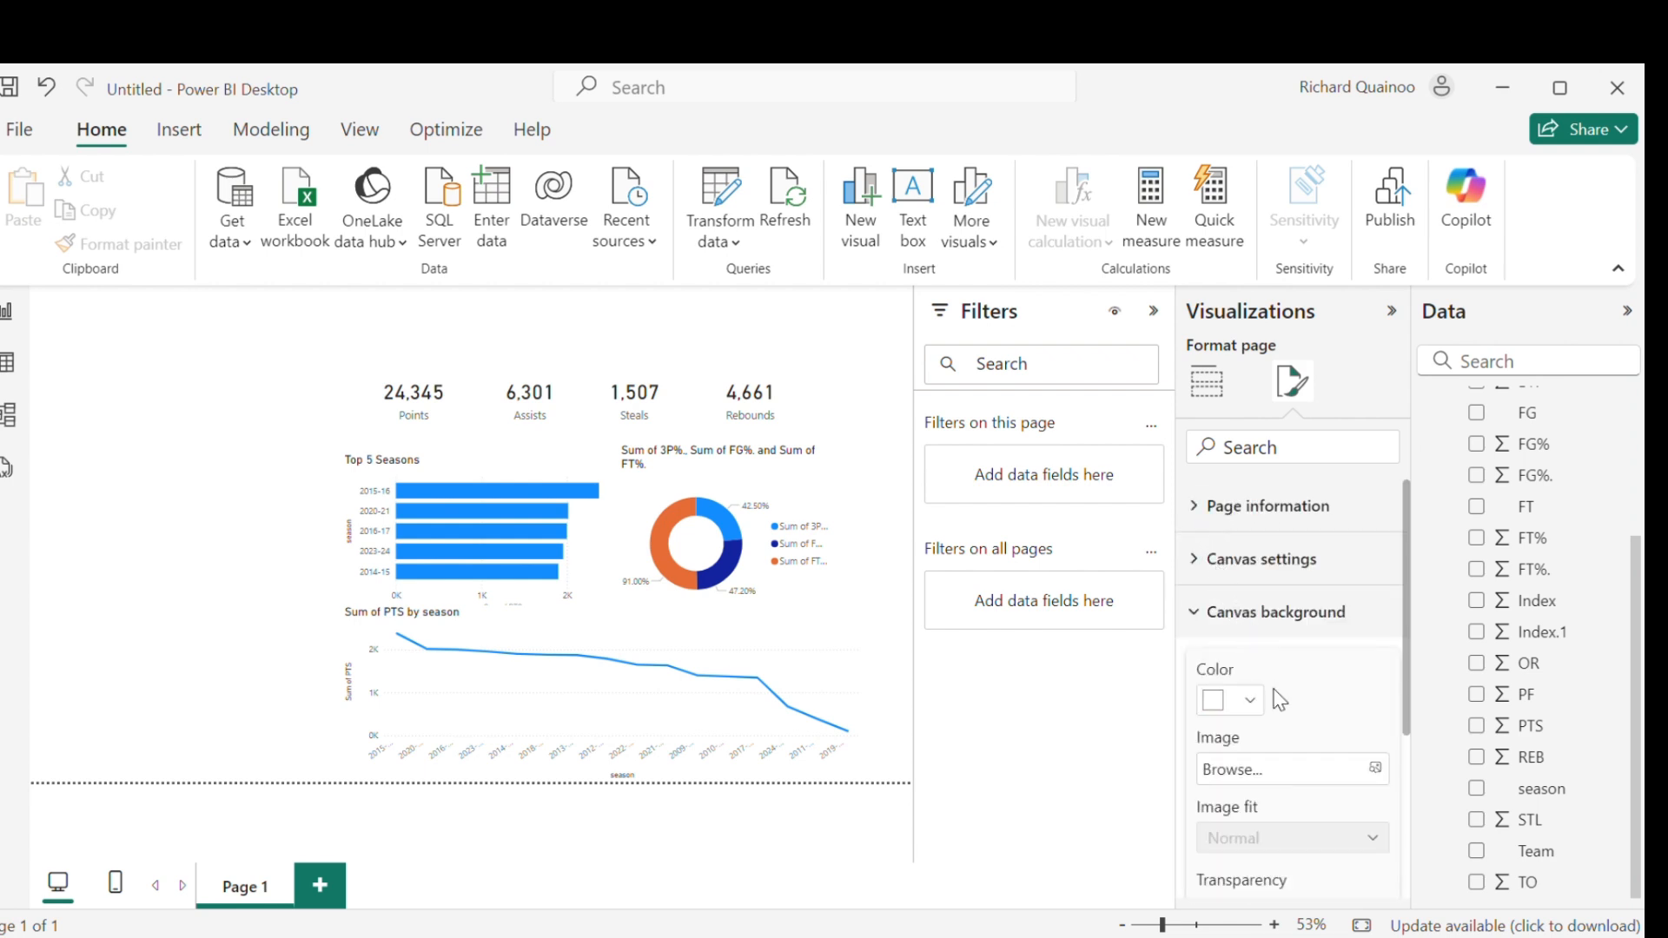
click(1284, 773)
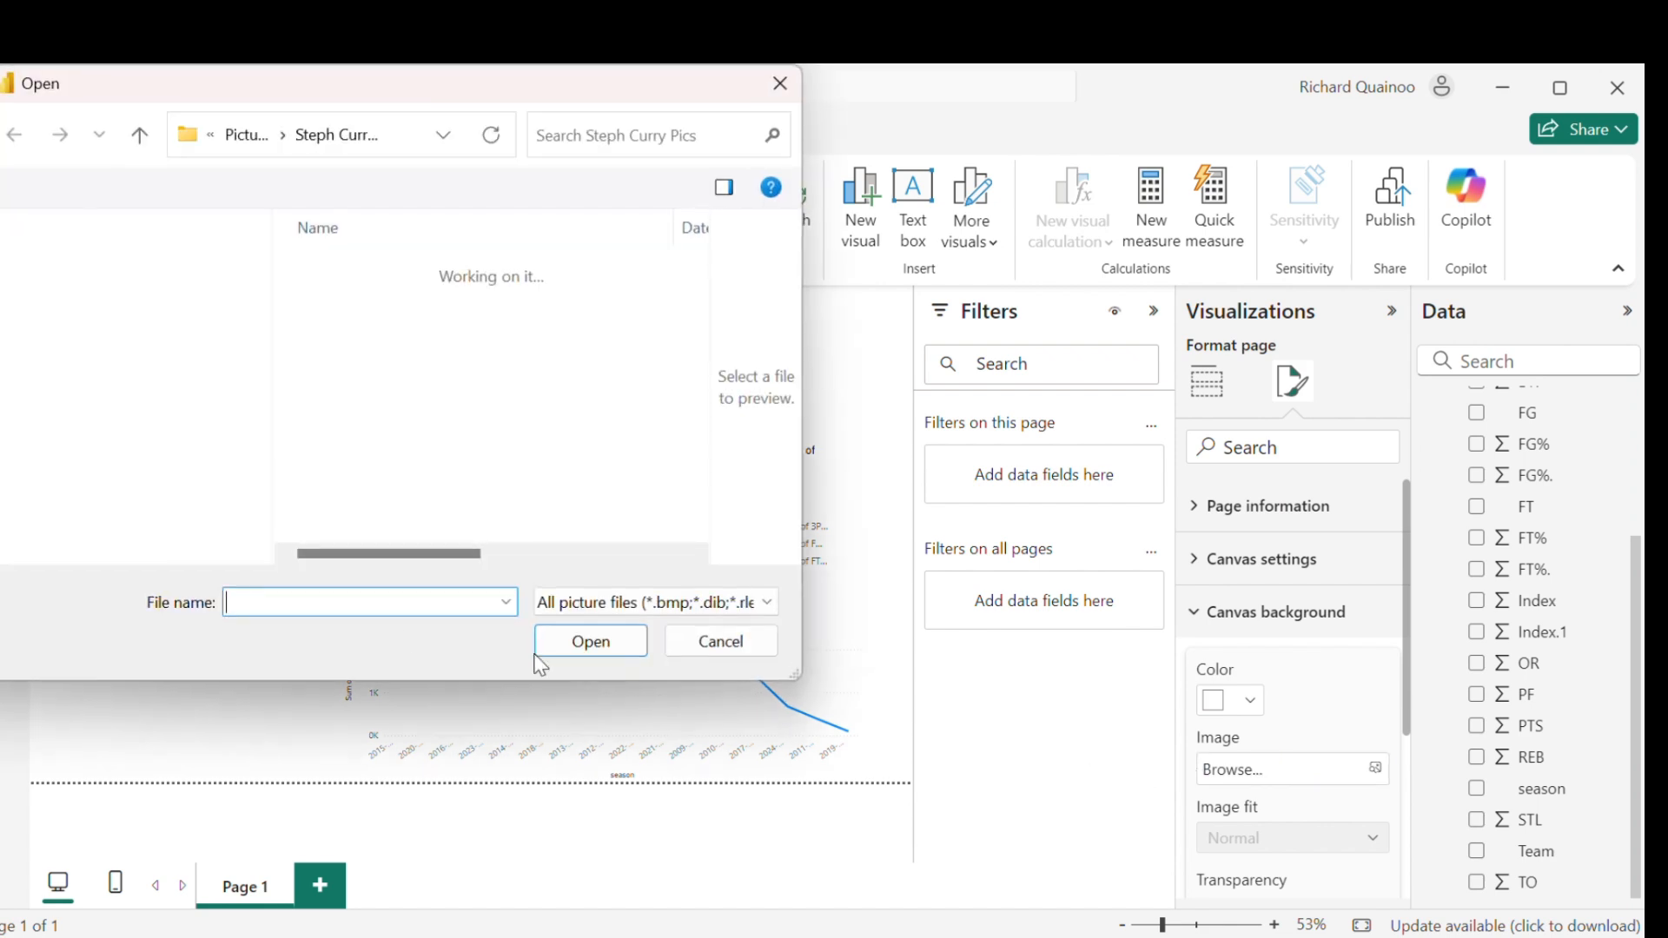
click(132, 322)
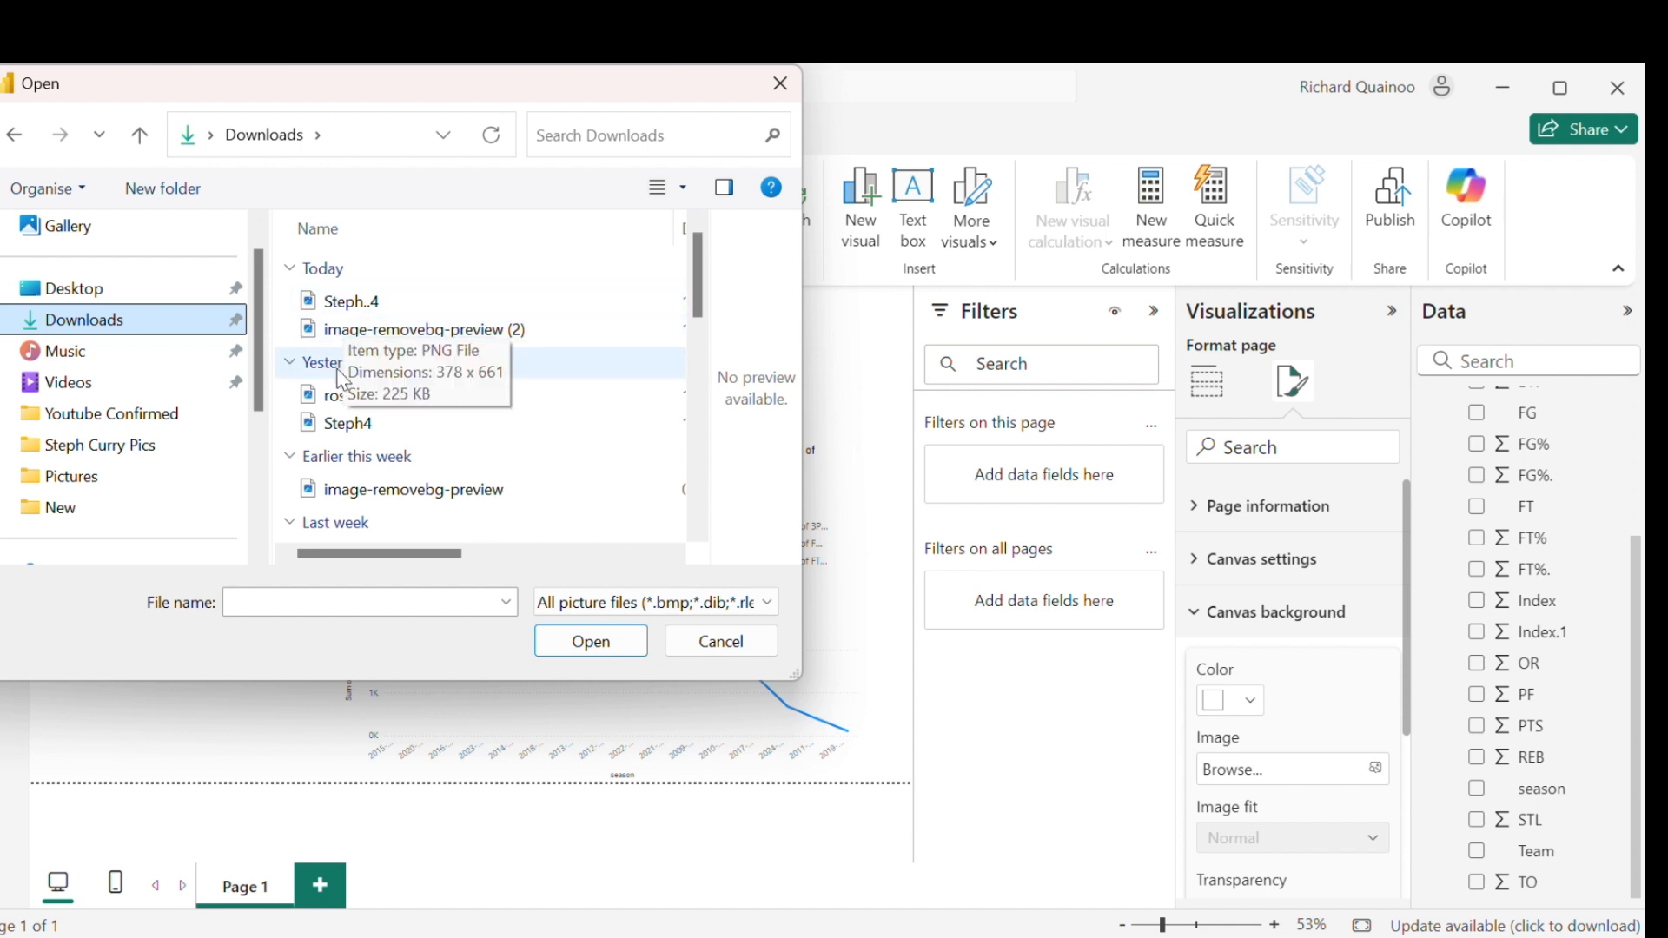
click(346, 423)
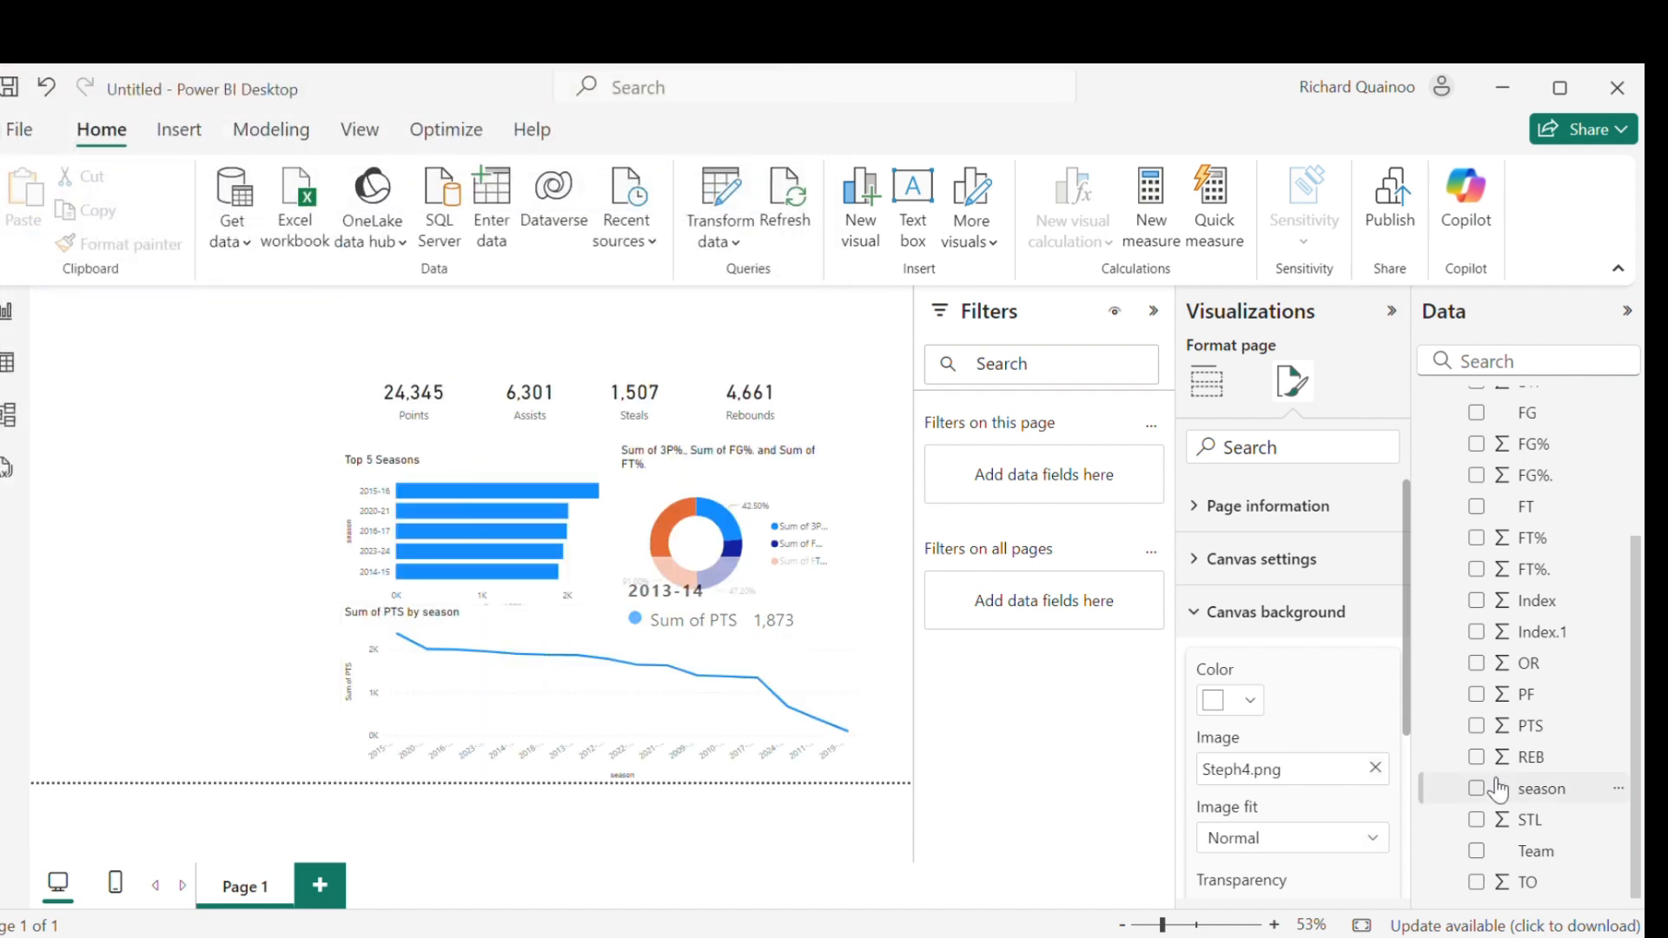
Step: Set the canvas background transparency to 0% and collapse the Filters pane
scroll(1264, 728, down, 3)
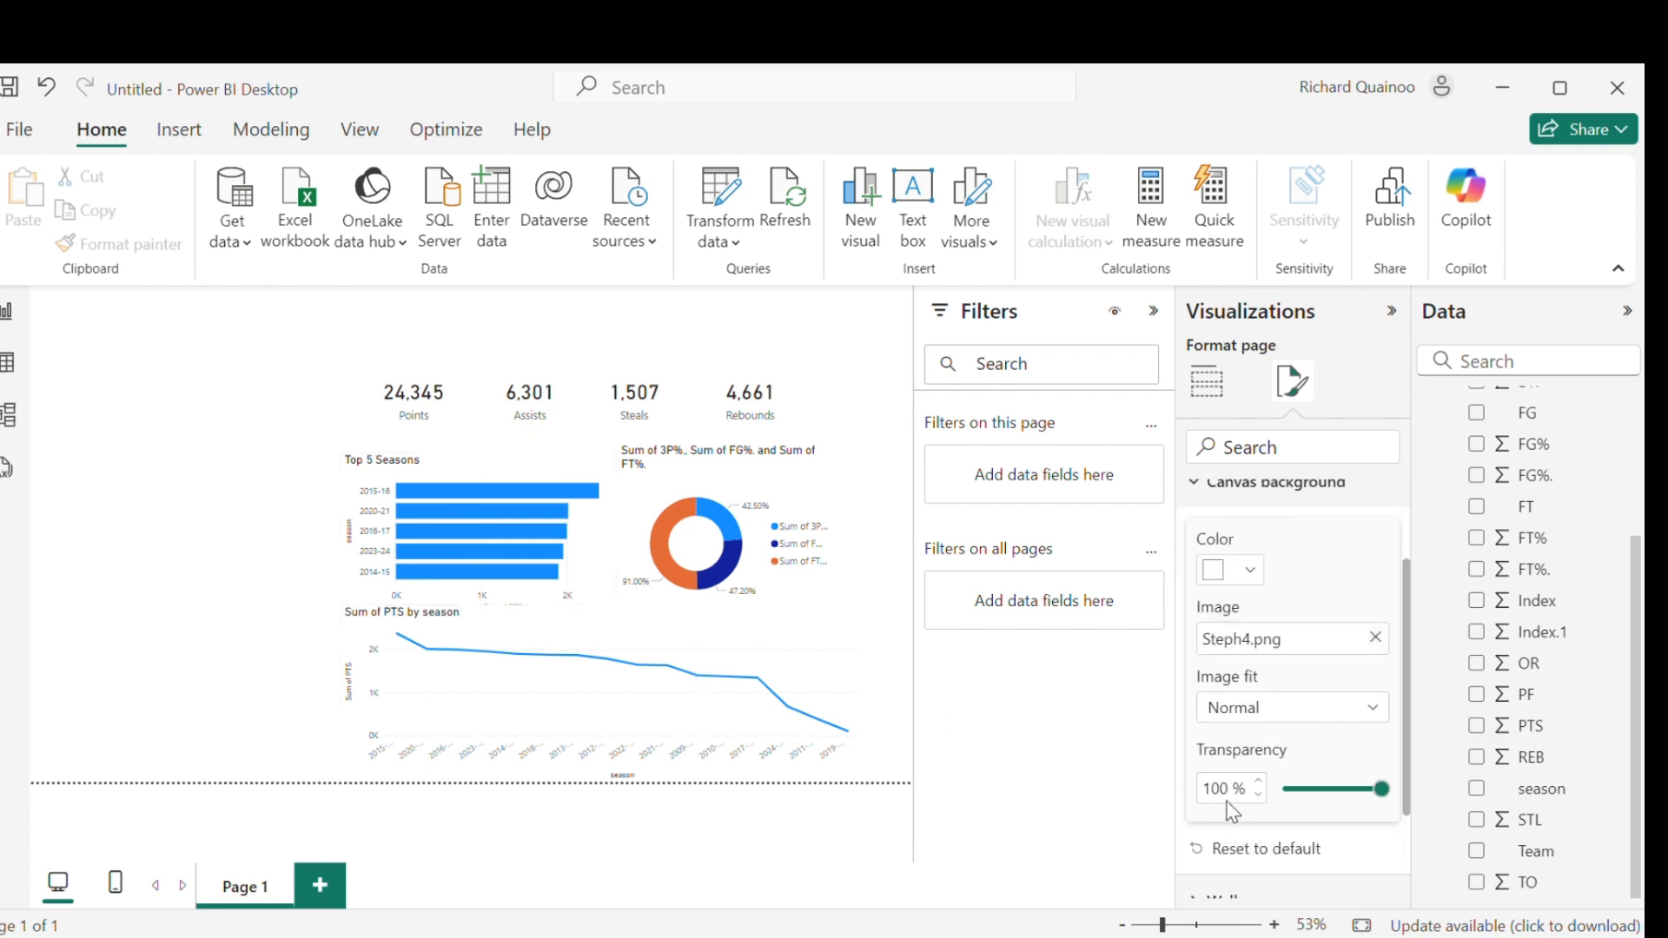
drag(1381, 786, 1237, 757)
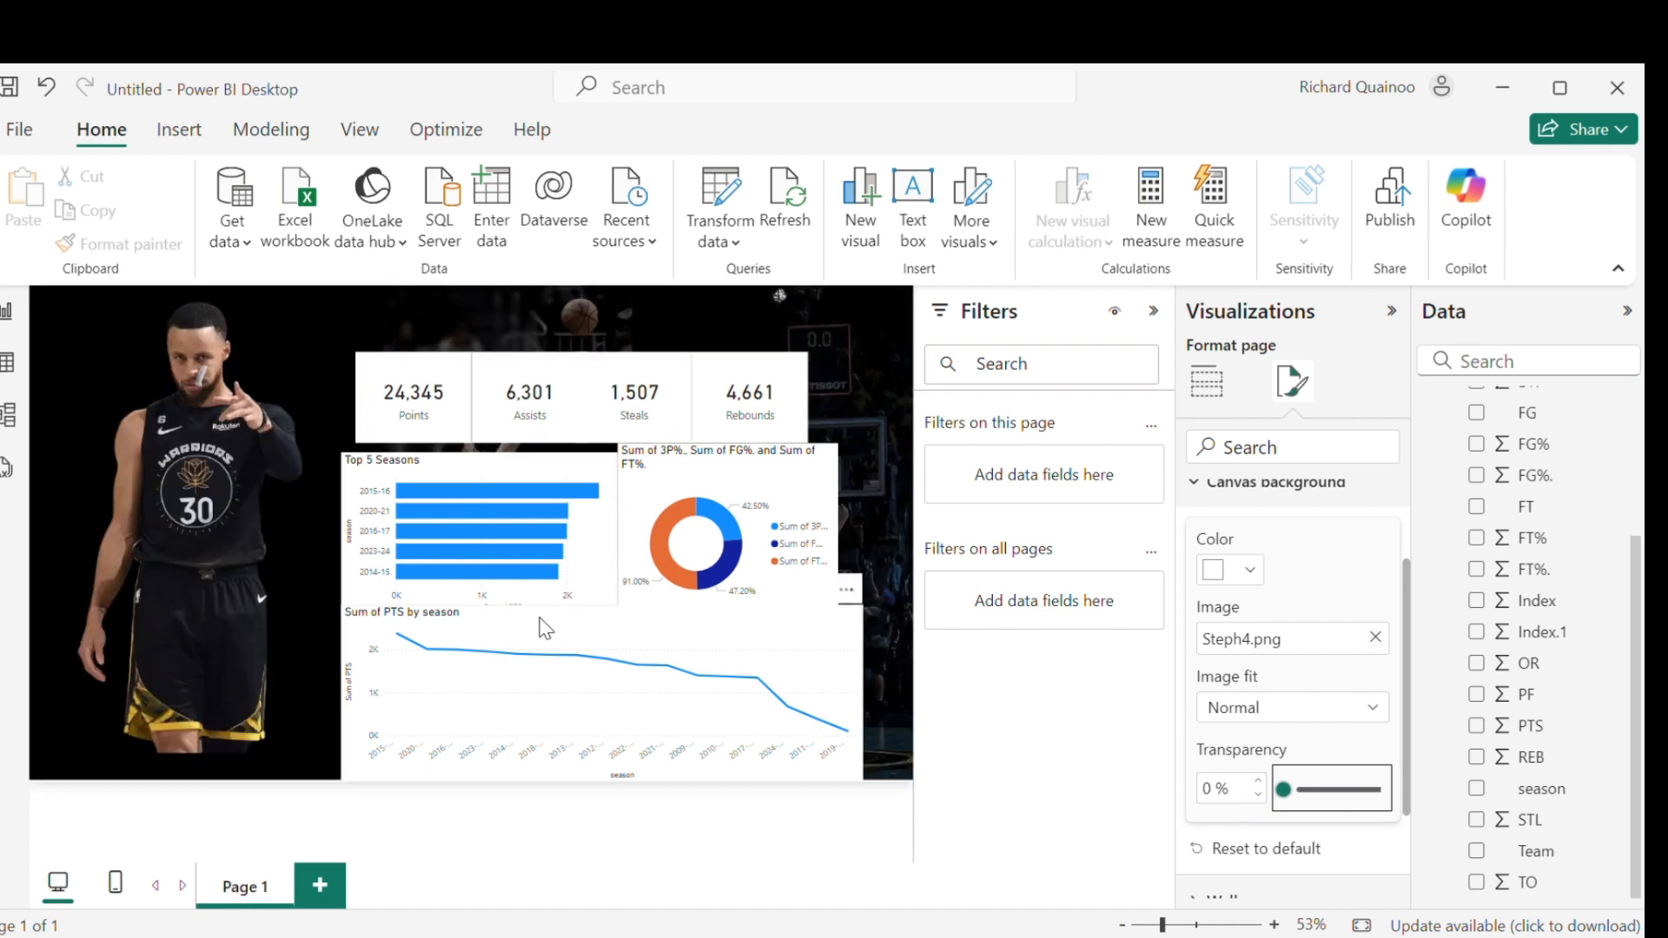
click(1148, 315)
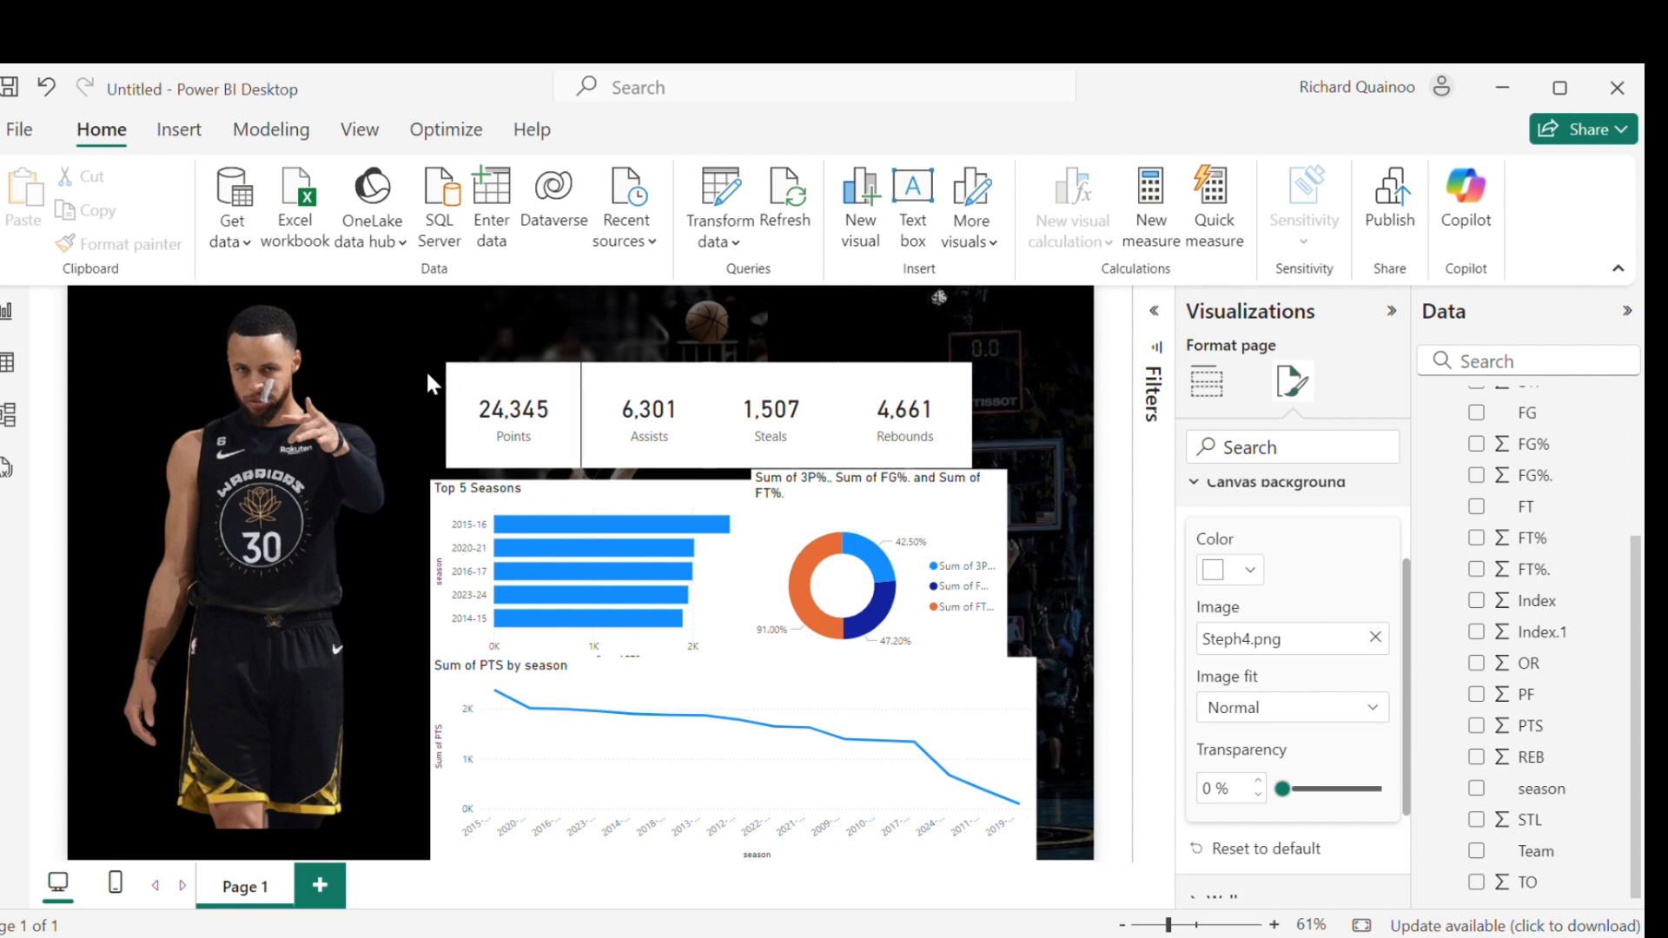
Step: Turn off the background of the Points, Assists, Steals and Rebounds cards together
click(538, 401)
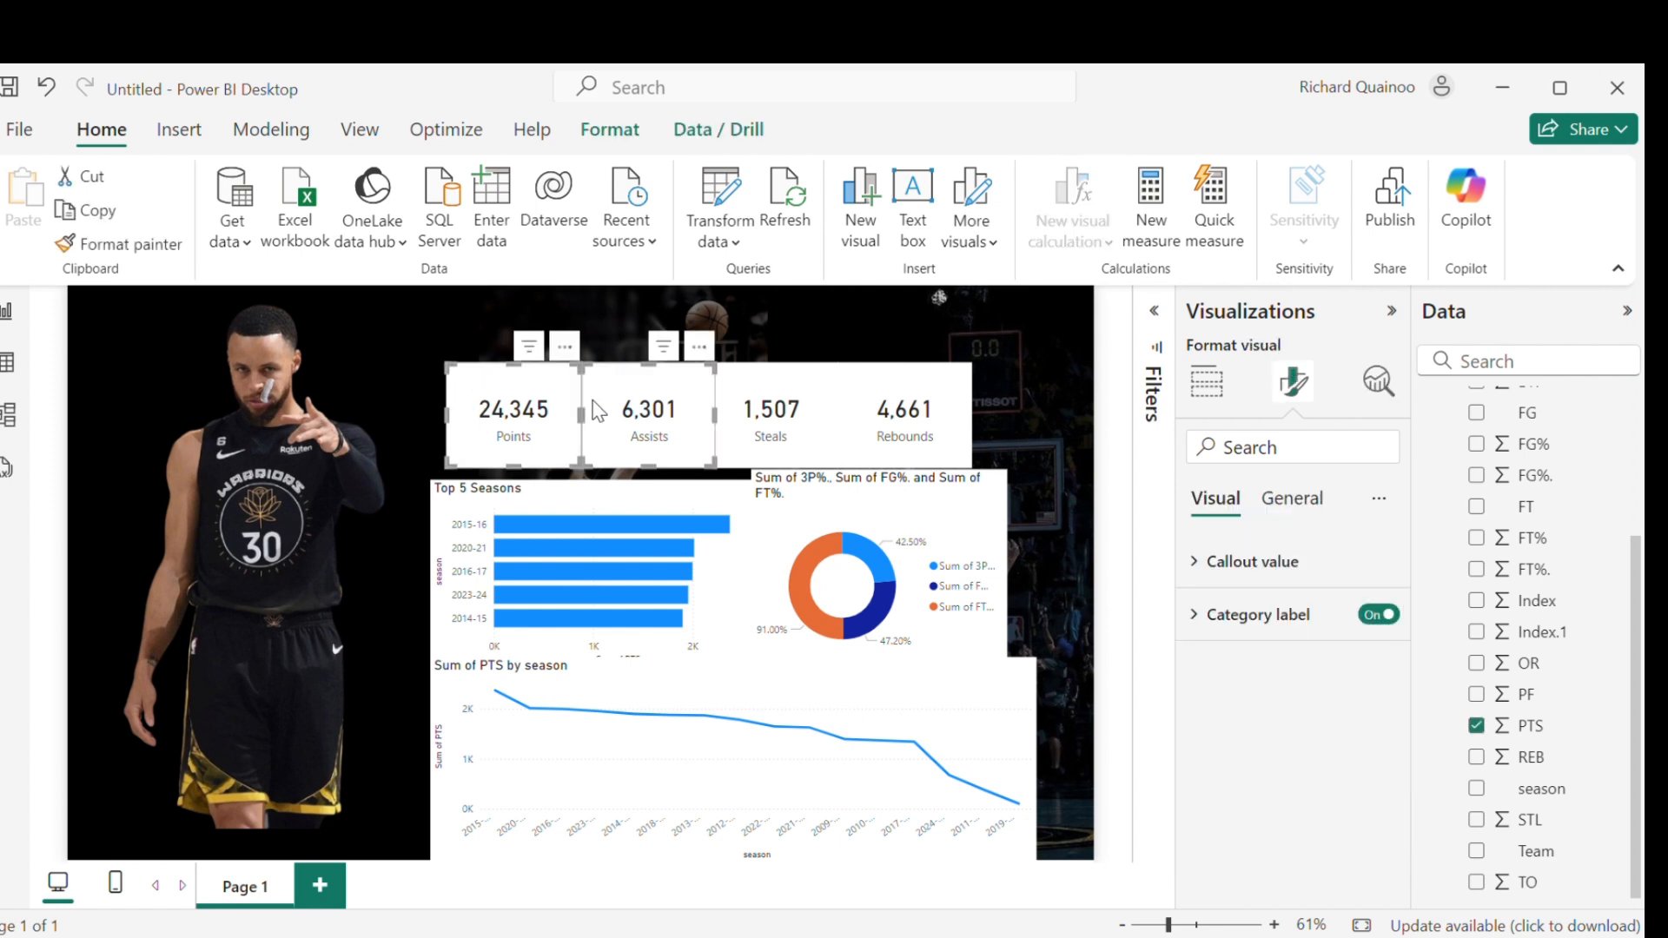
ctrl+click(742, 416)
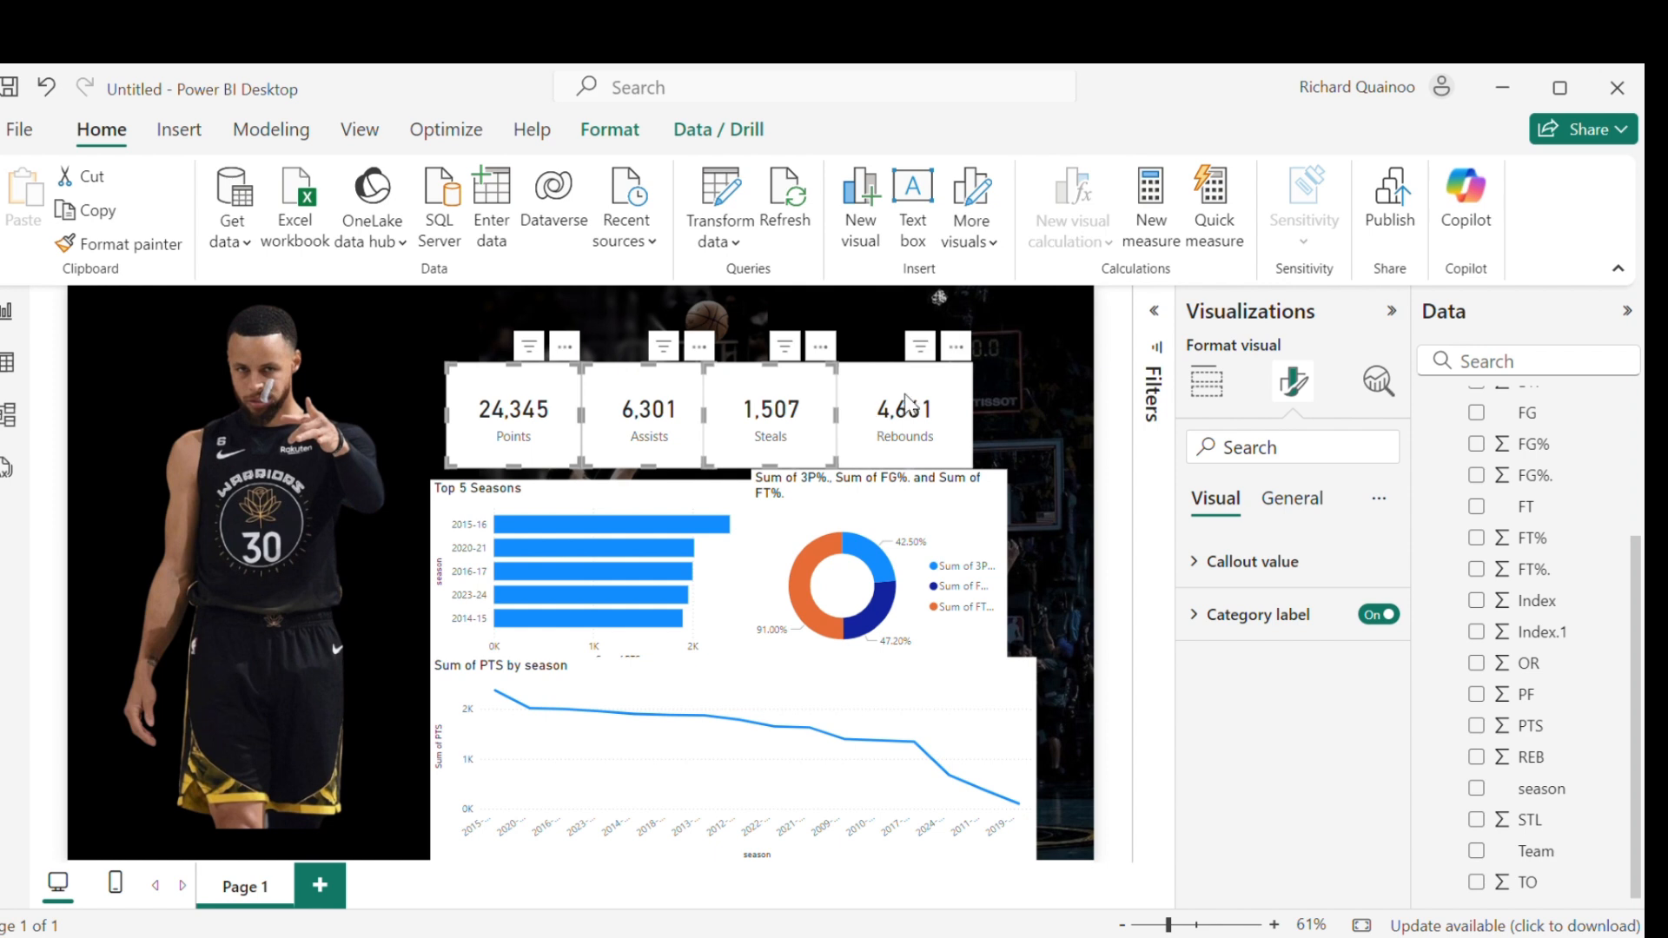
ctrl+click(906, 401)
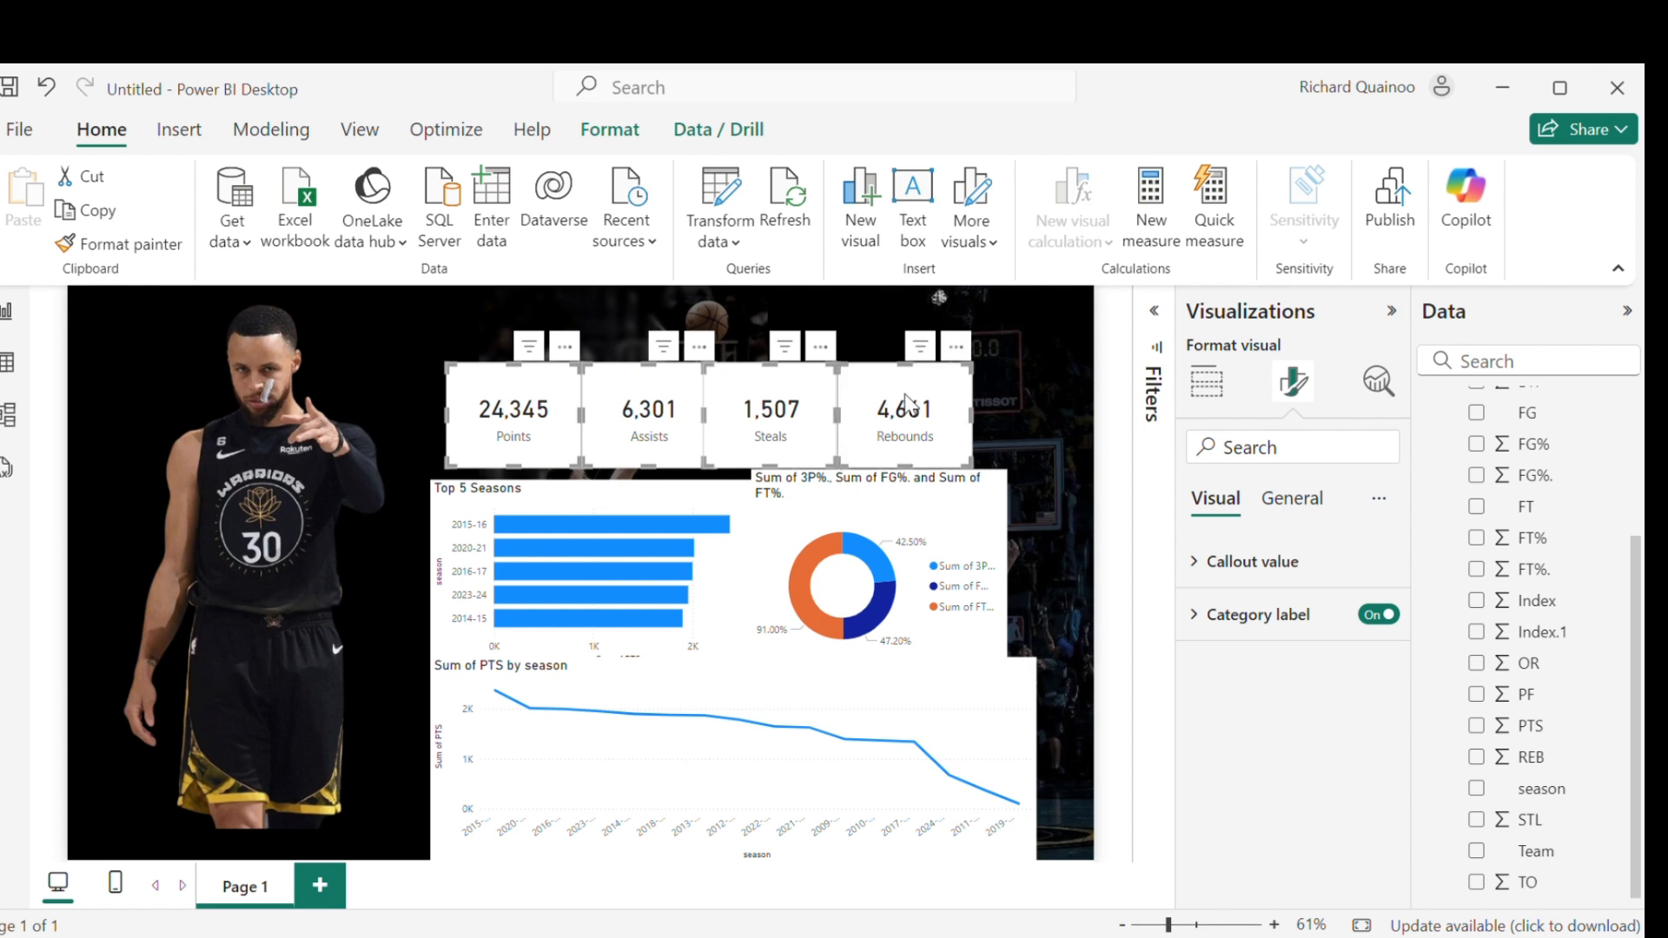
click(1277, 520)
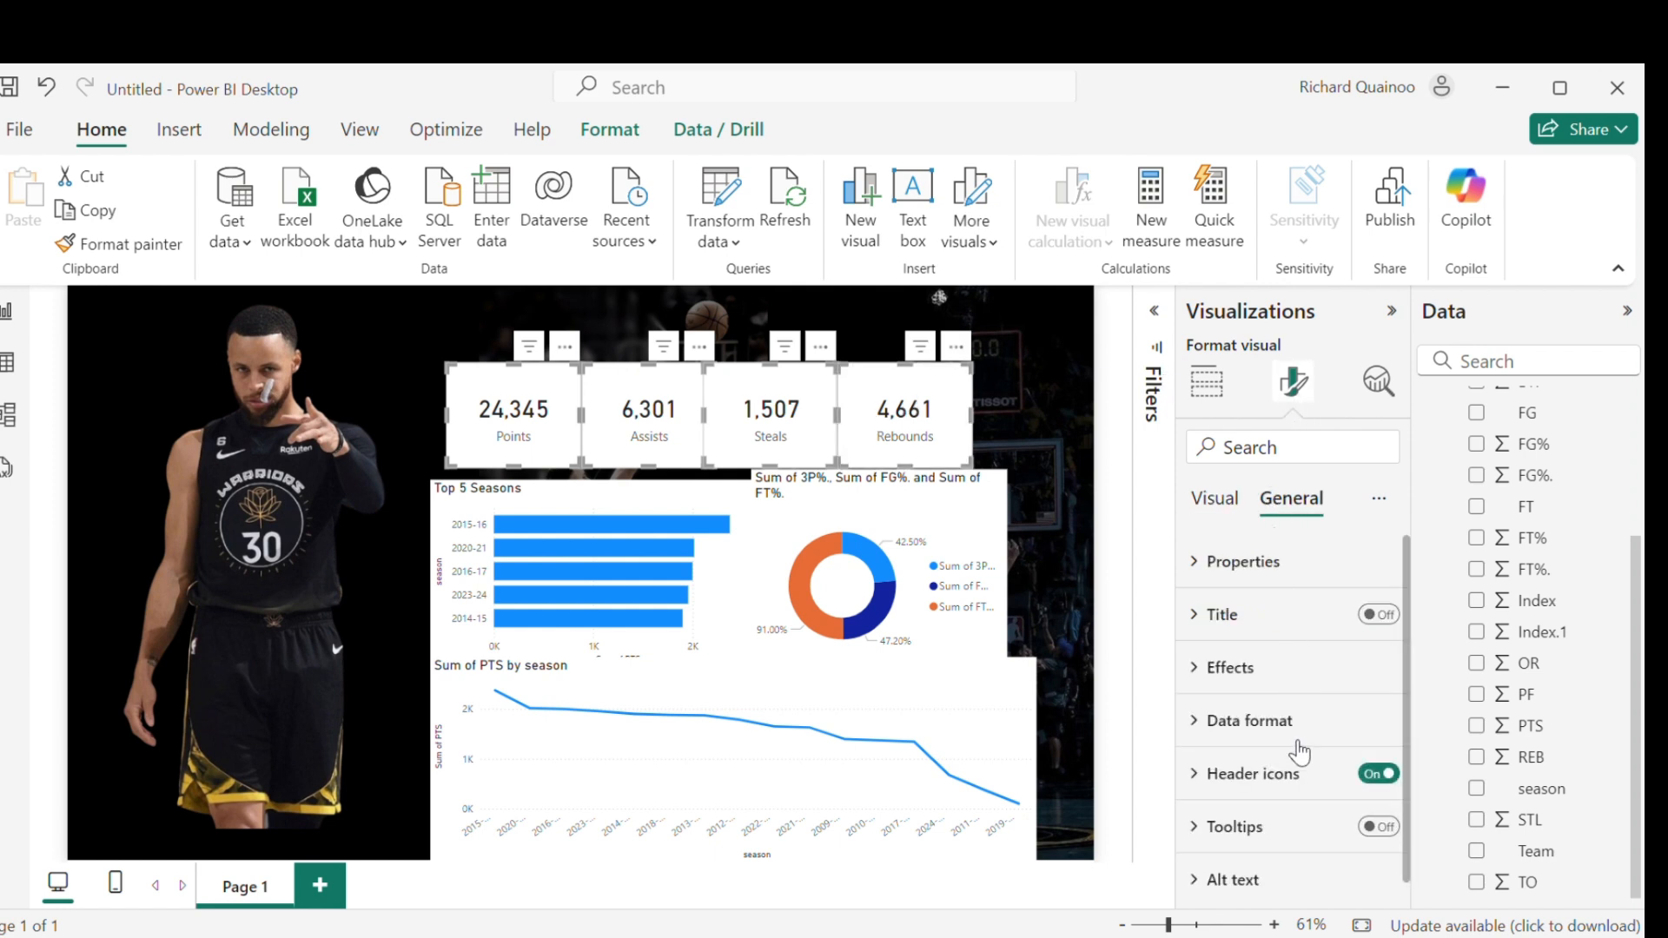
click(1262, 671)
click(1360, 733)
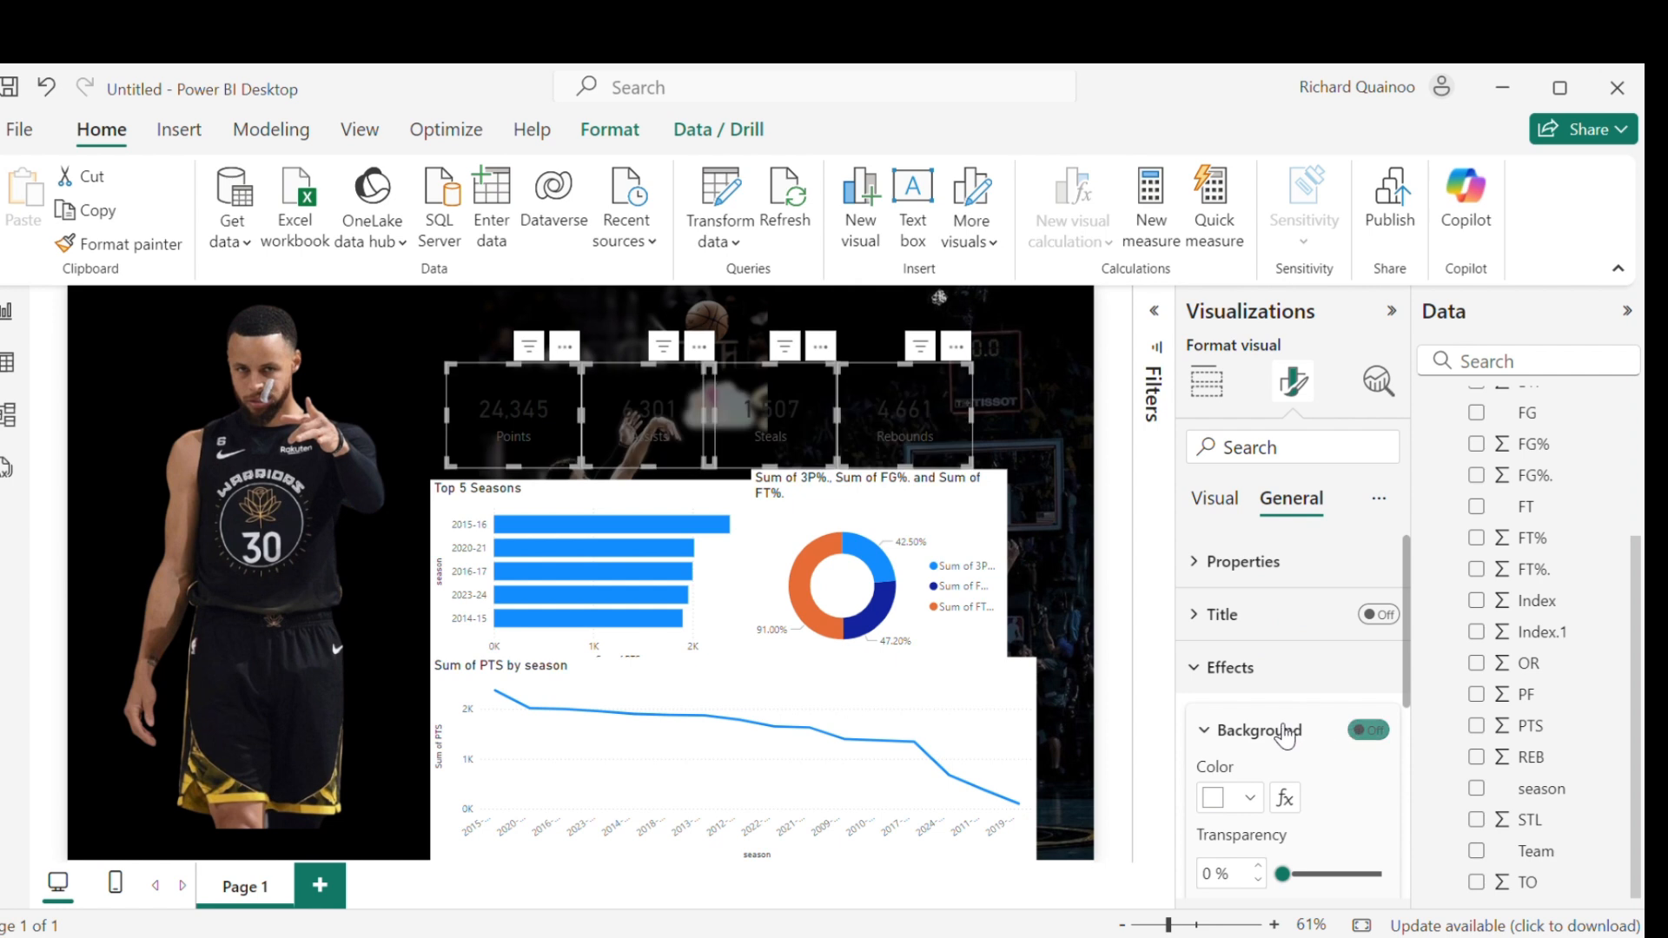
Step: Color the four cards' callout values white and their category labels dark yellow
click(1215, 498)
click(1242, 561)
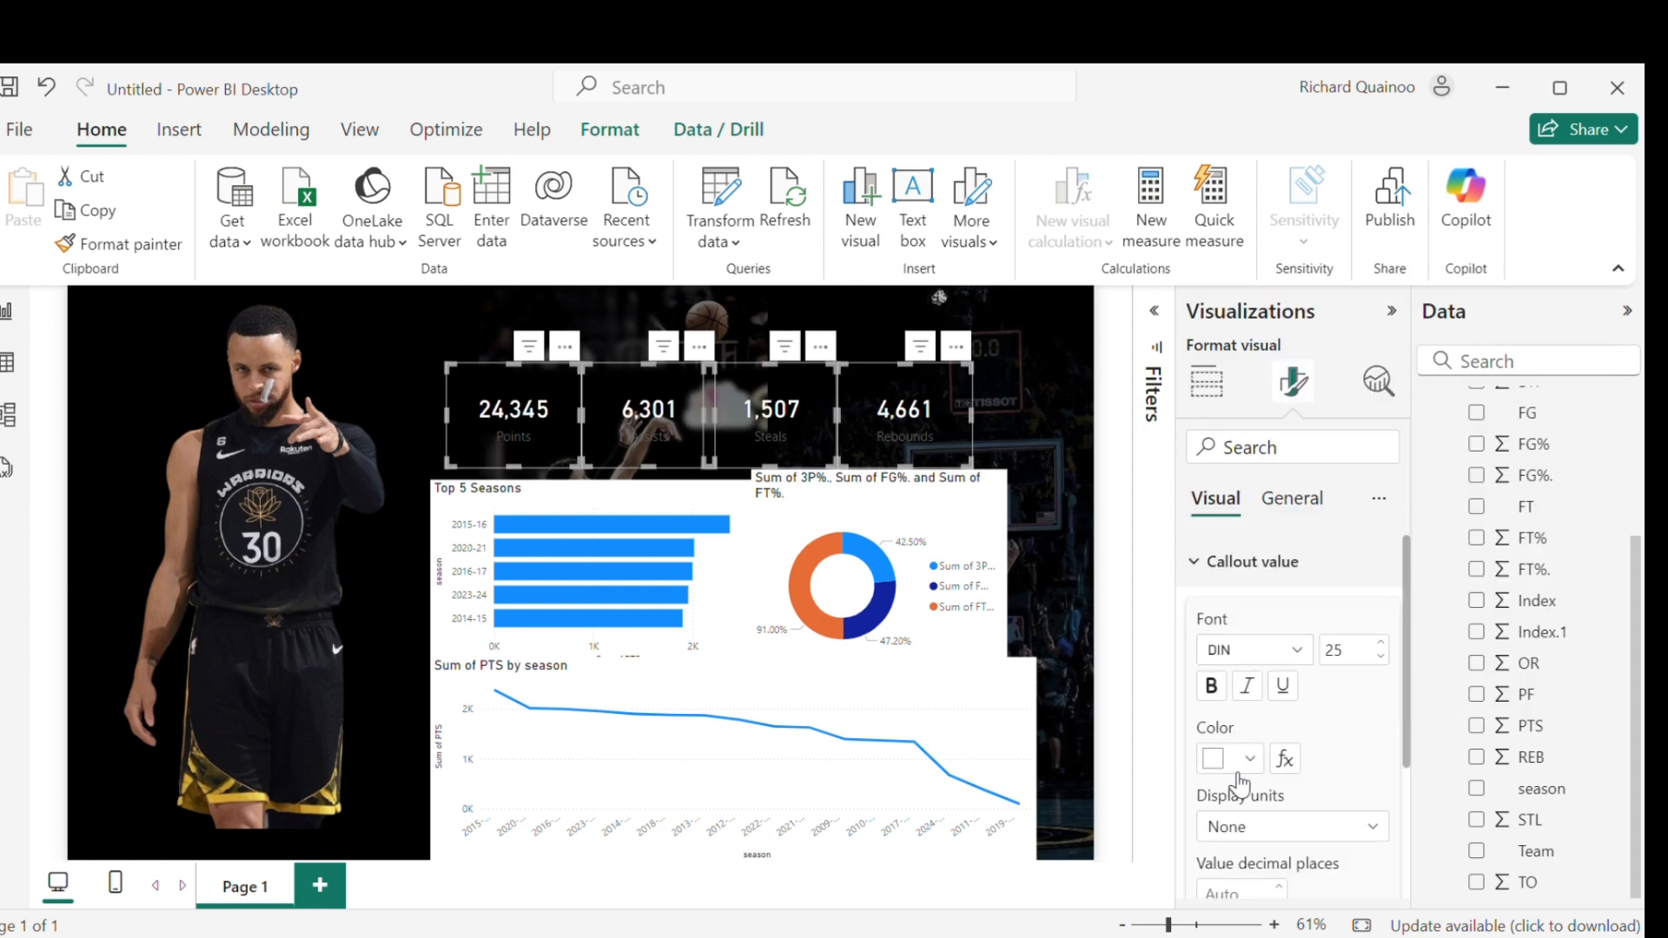
click(1242, 562)
click(1249, 811)
click(1525, 698)
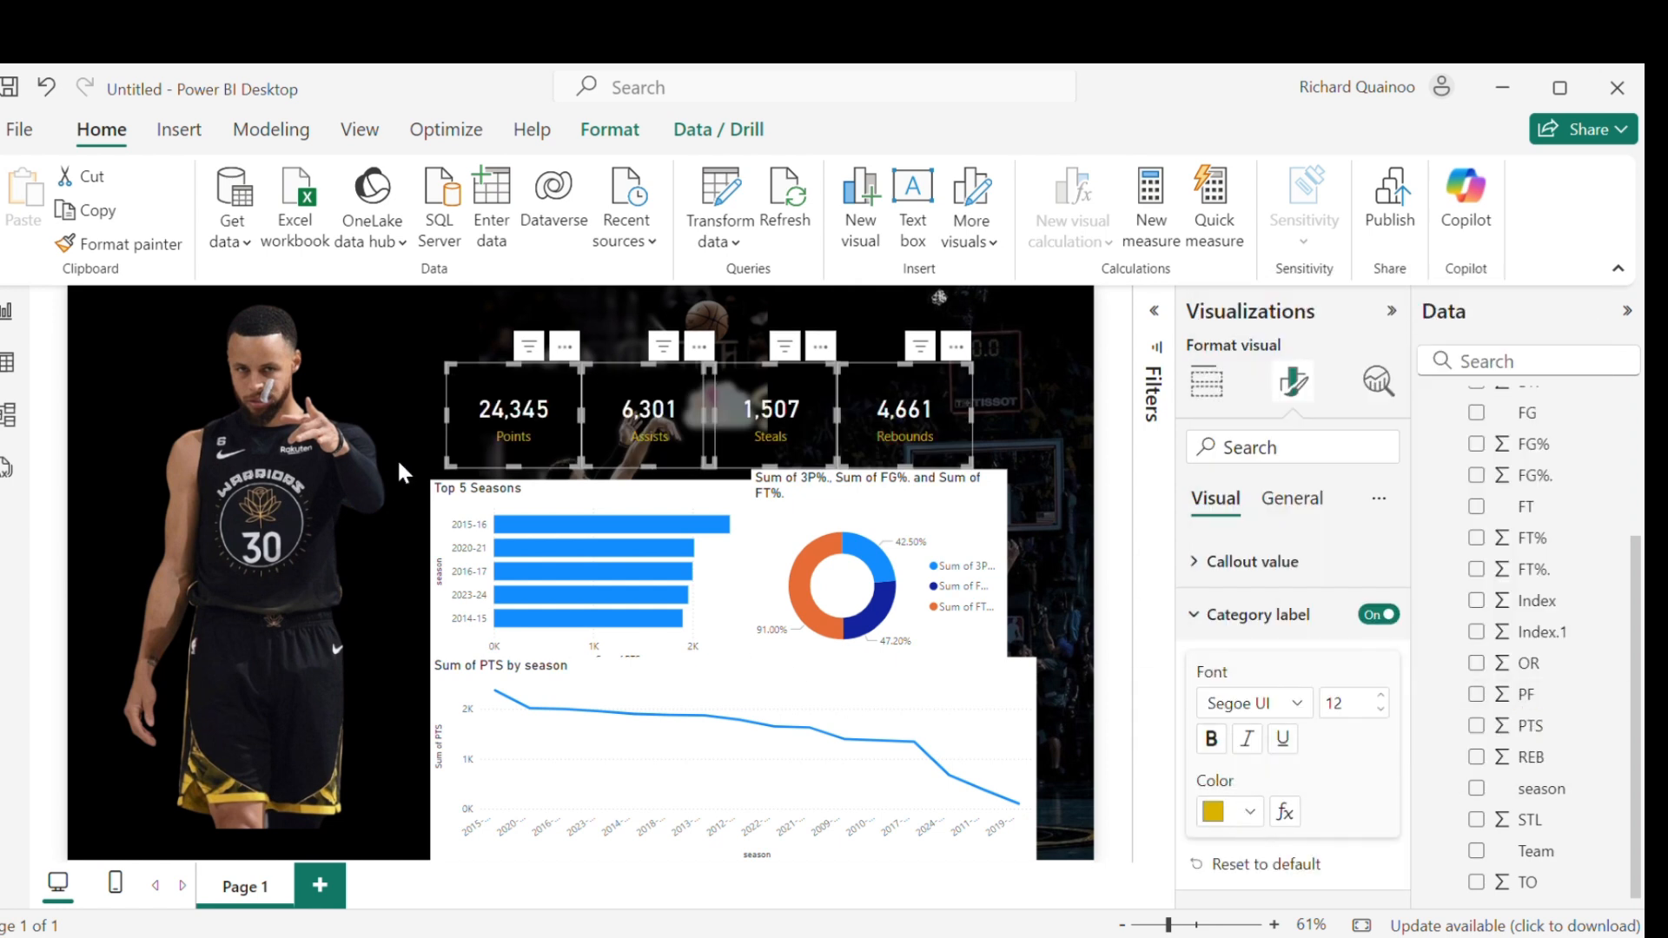
Step: Move the Points, Assists, Steals and Rebounds cards together slightly up the page
click(421, 409)
click(539, 413)
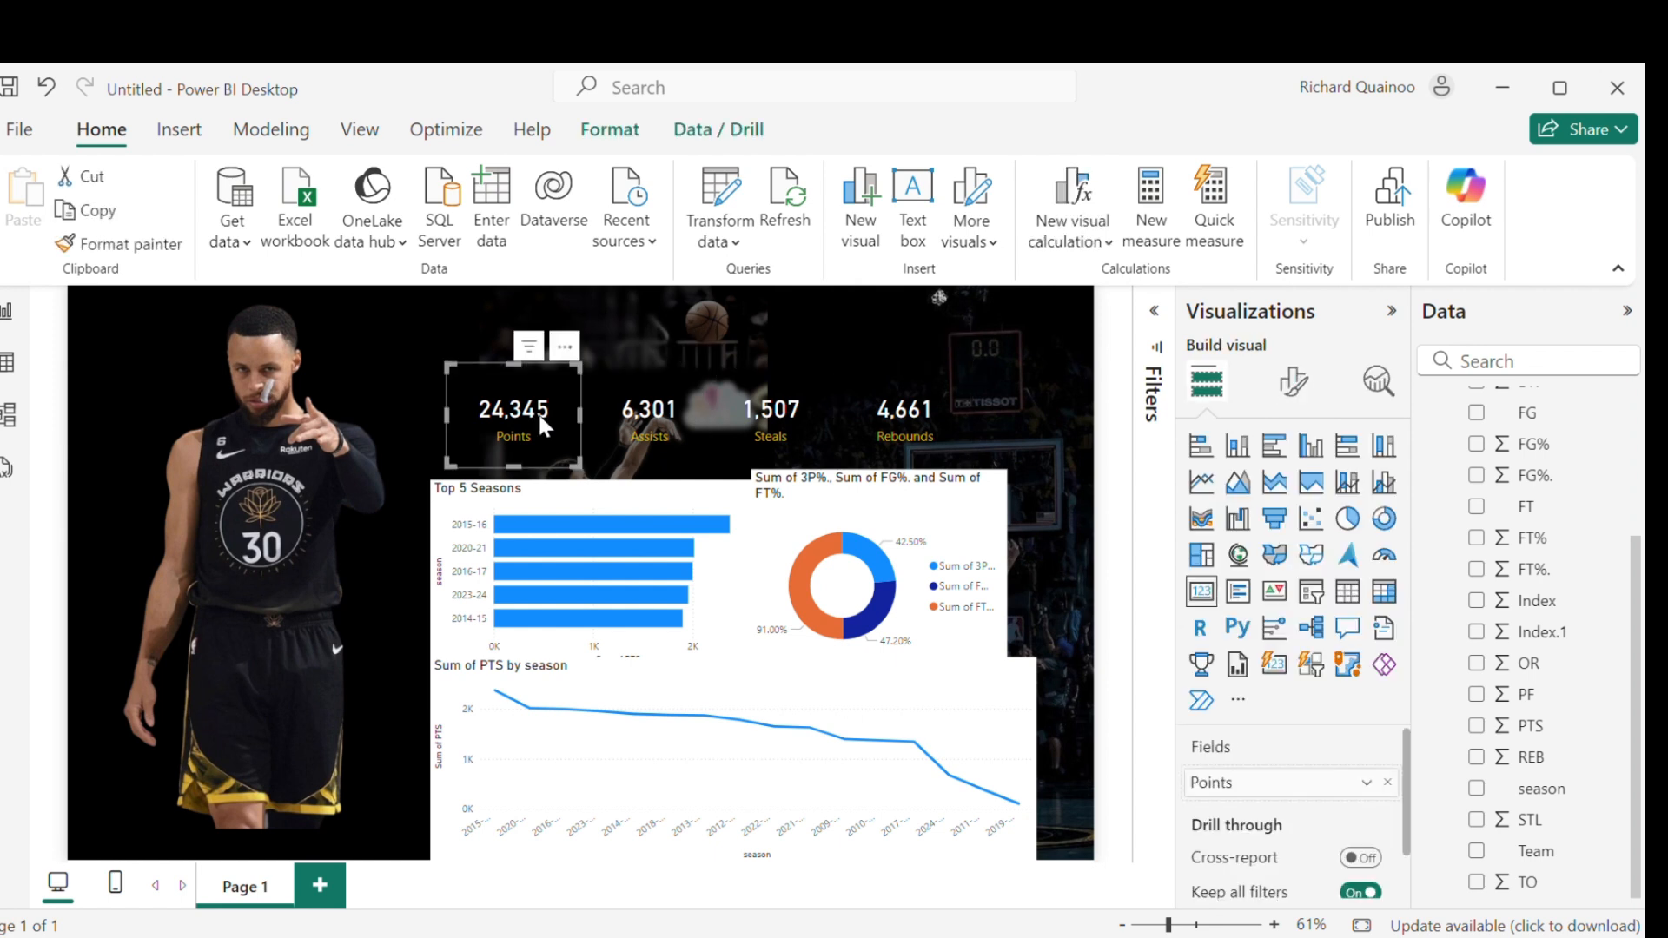
ctrl+click(651, 412)
ctrl+click(772, 412)
ctrl+click(891, 410)
key(Up)
key(Up)
key(Up)
key(Up)
Step: Turn off the background of the Top 5 Seasons bar chart and make its title white
click(456, 522)
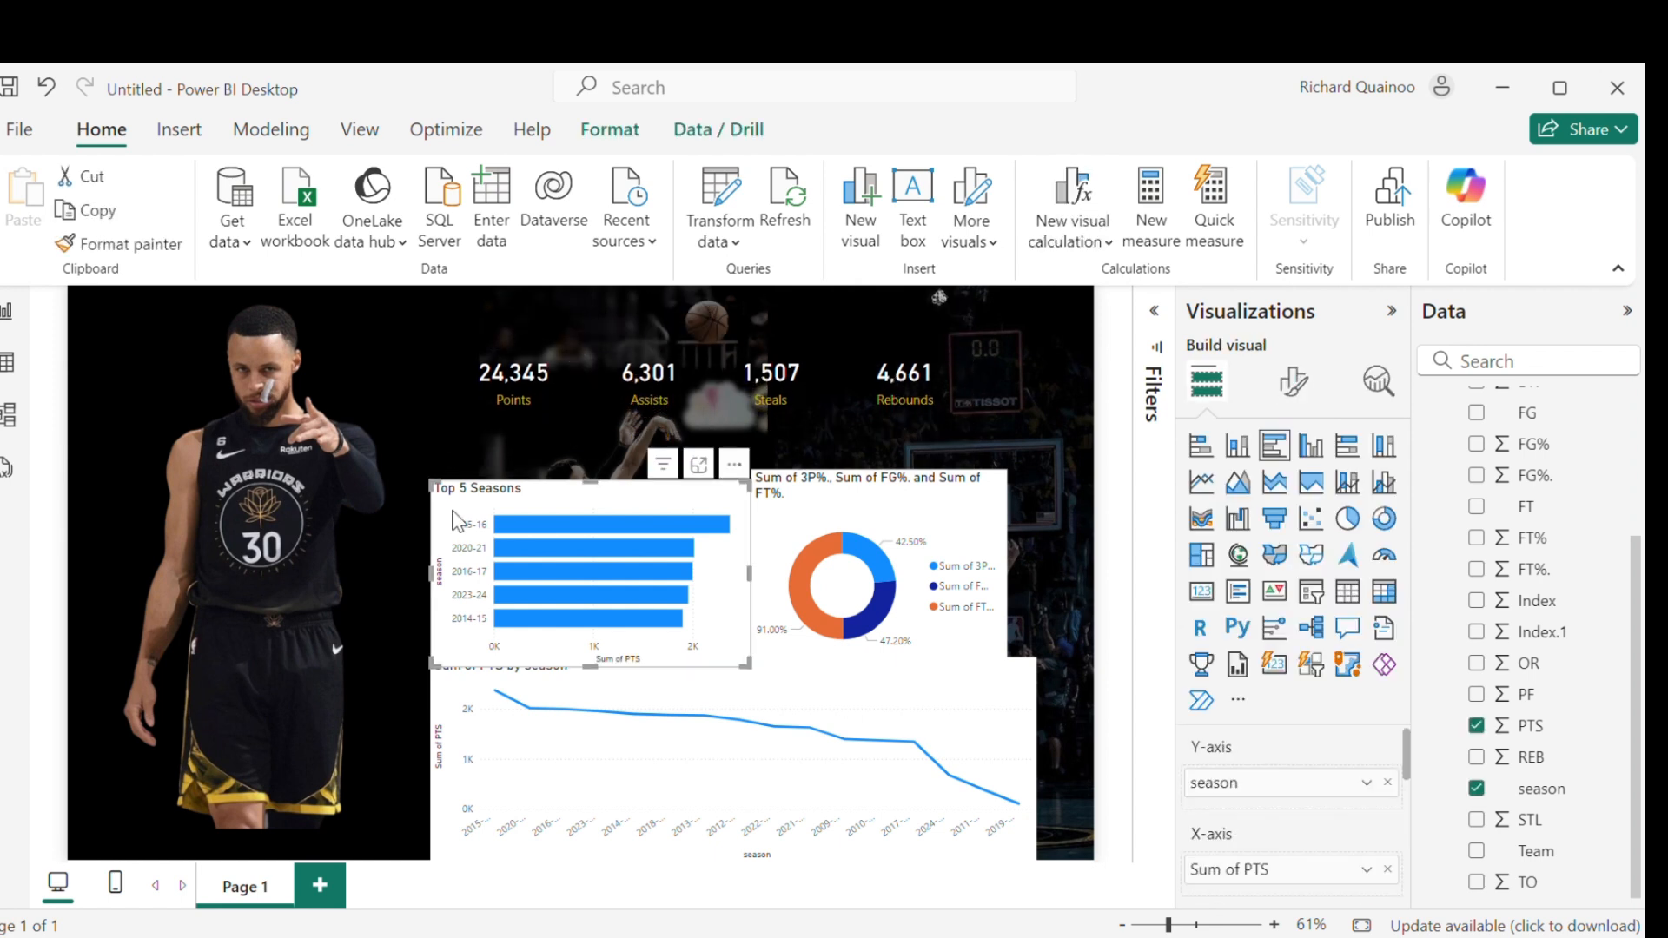
click(1293, 383)
click(1292, 498)
click(1355, 668)
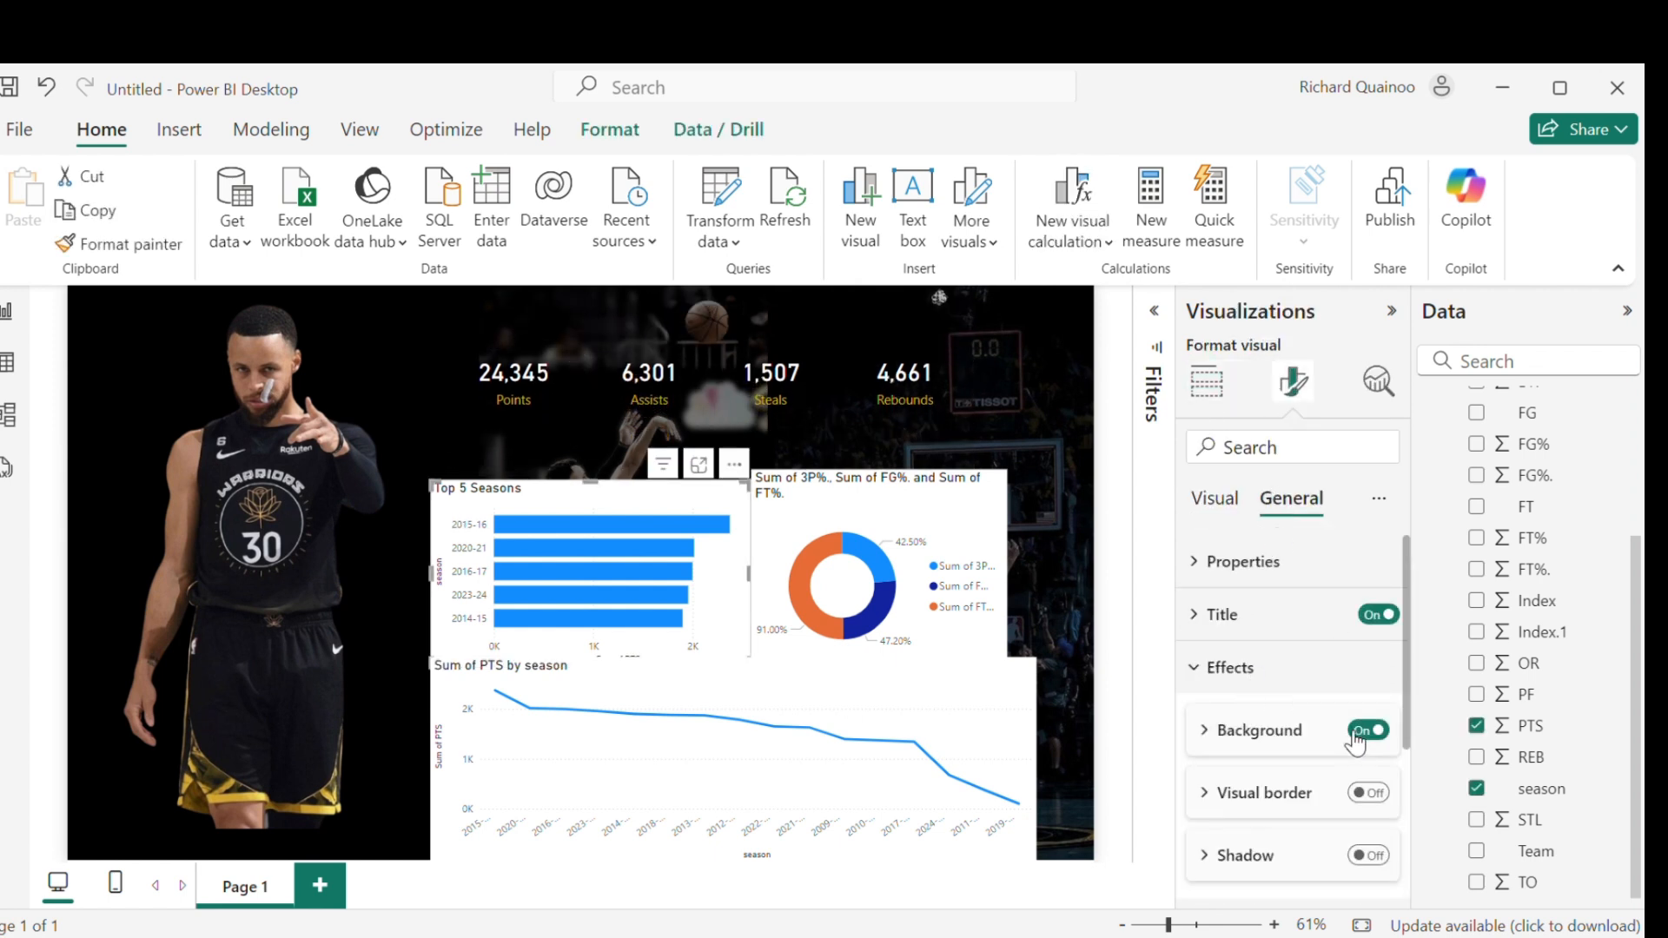
click(1362, 732)
click(1225, 612)
click(1216, 499)
scroll(1210, 578, up, 1)
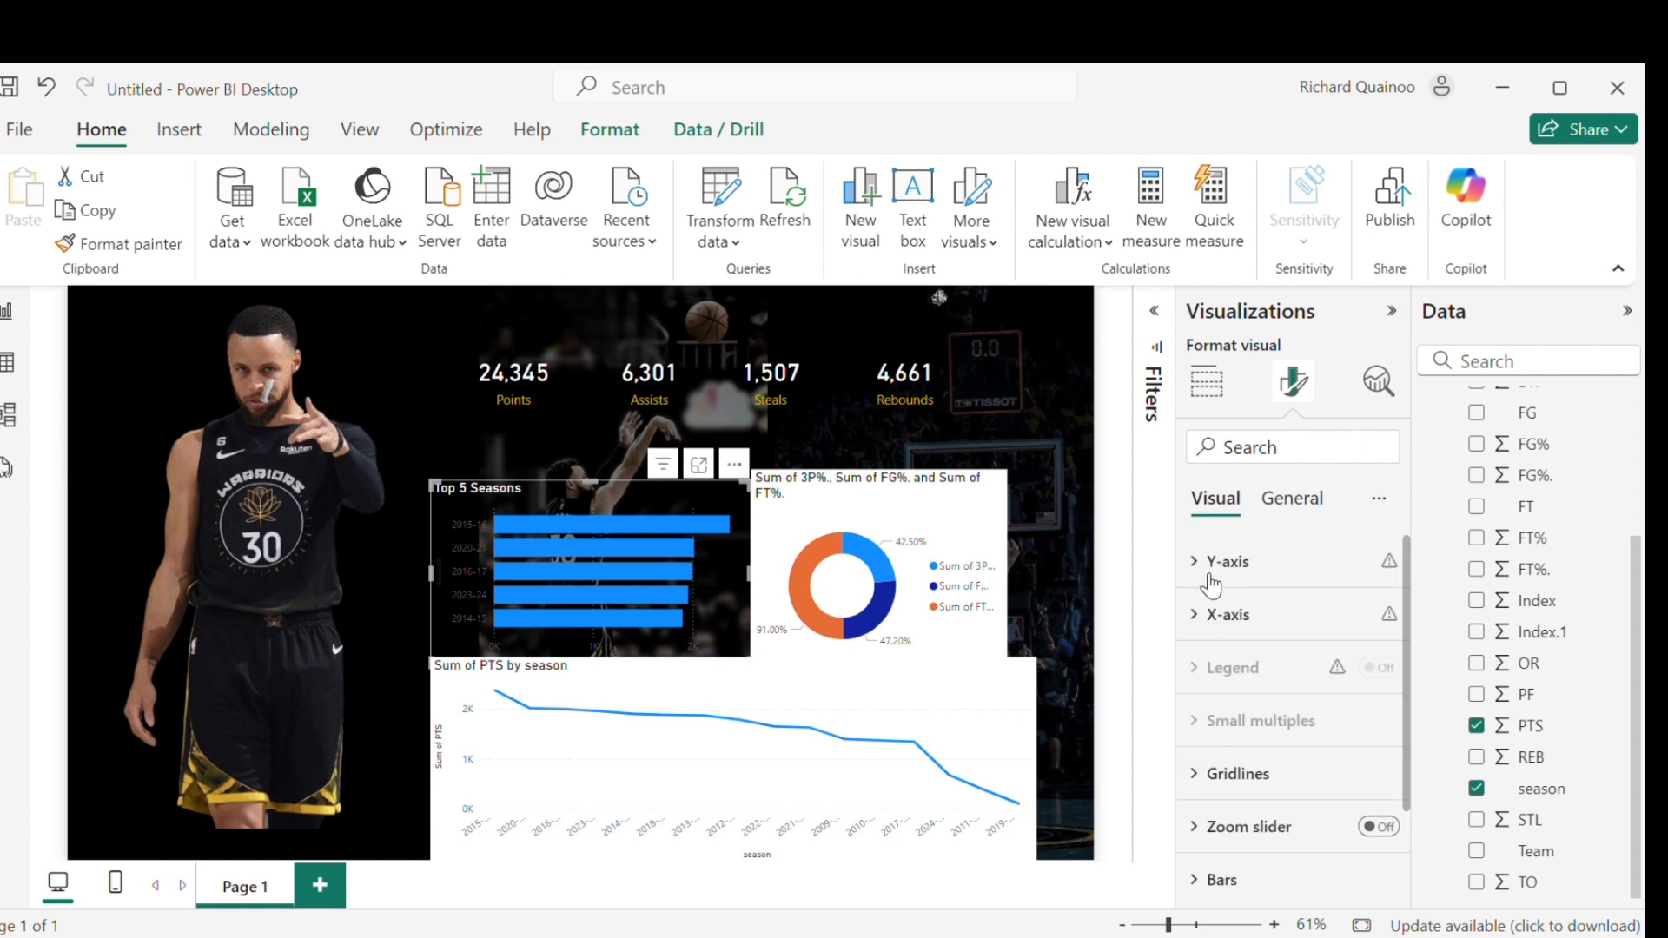
Step: Color the season labels on the Top 5 Seasons chart's Y-axis white
click(1209, 569)
scroll(1234, 643, down, 1)
click(1250, 670)
click(1225, 556)
scroll(1215, 567, up, 1)
click(1210, 569)
scroll(1220, 669, down, 1)
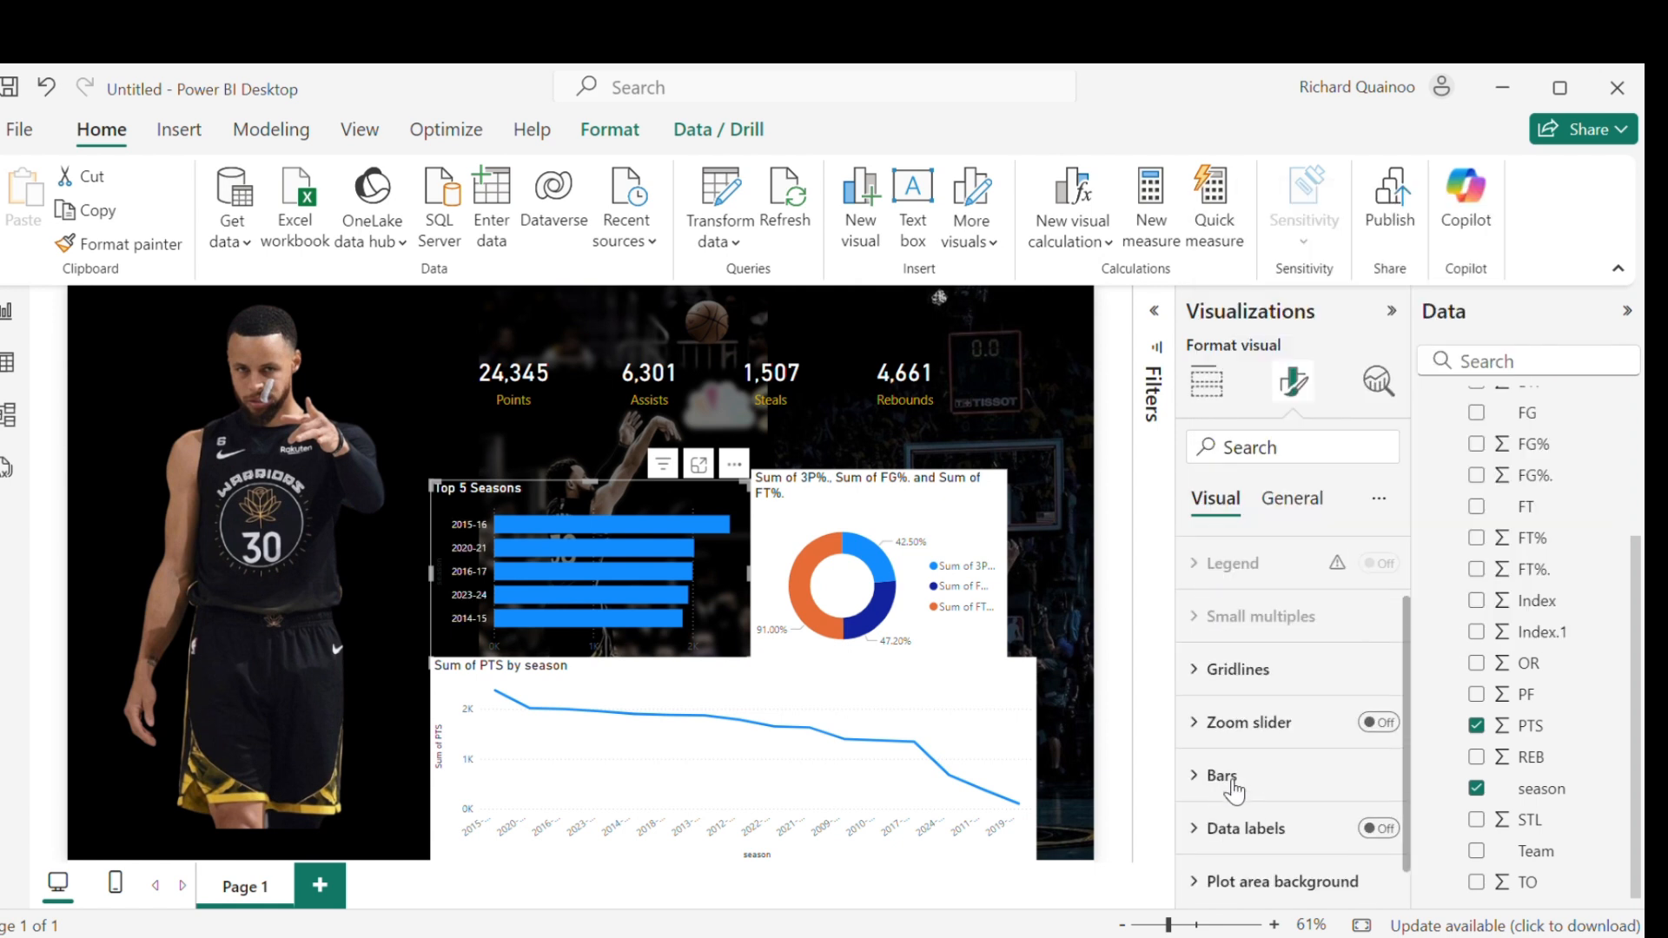
Step: Color the bars of the Top 5 Seasons chart dark yellow
click(1232, 782)
scroll(1232, 775, down, 3)
click(1233, 768)
click(1256, 671)
scroll(1230, 673, up, 4)
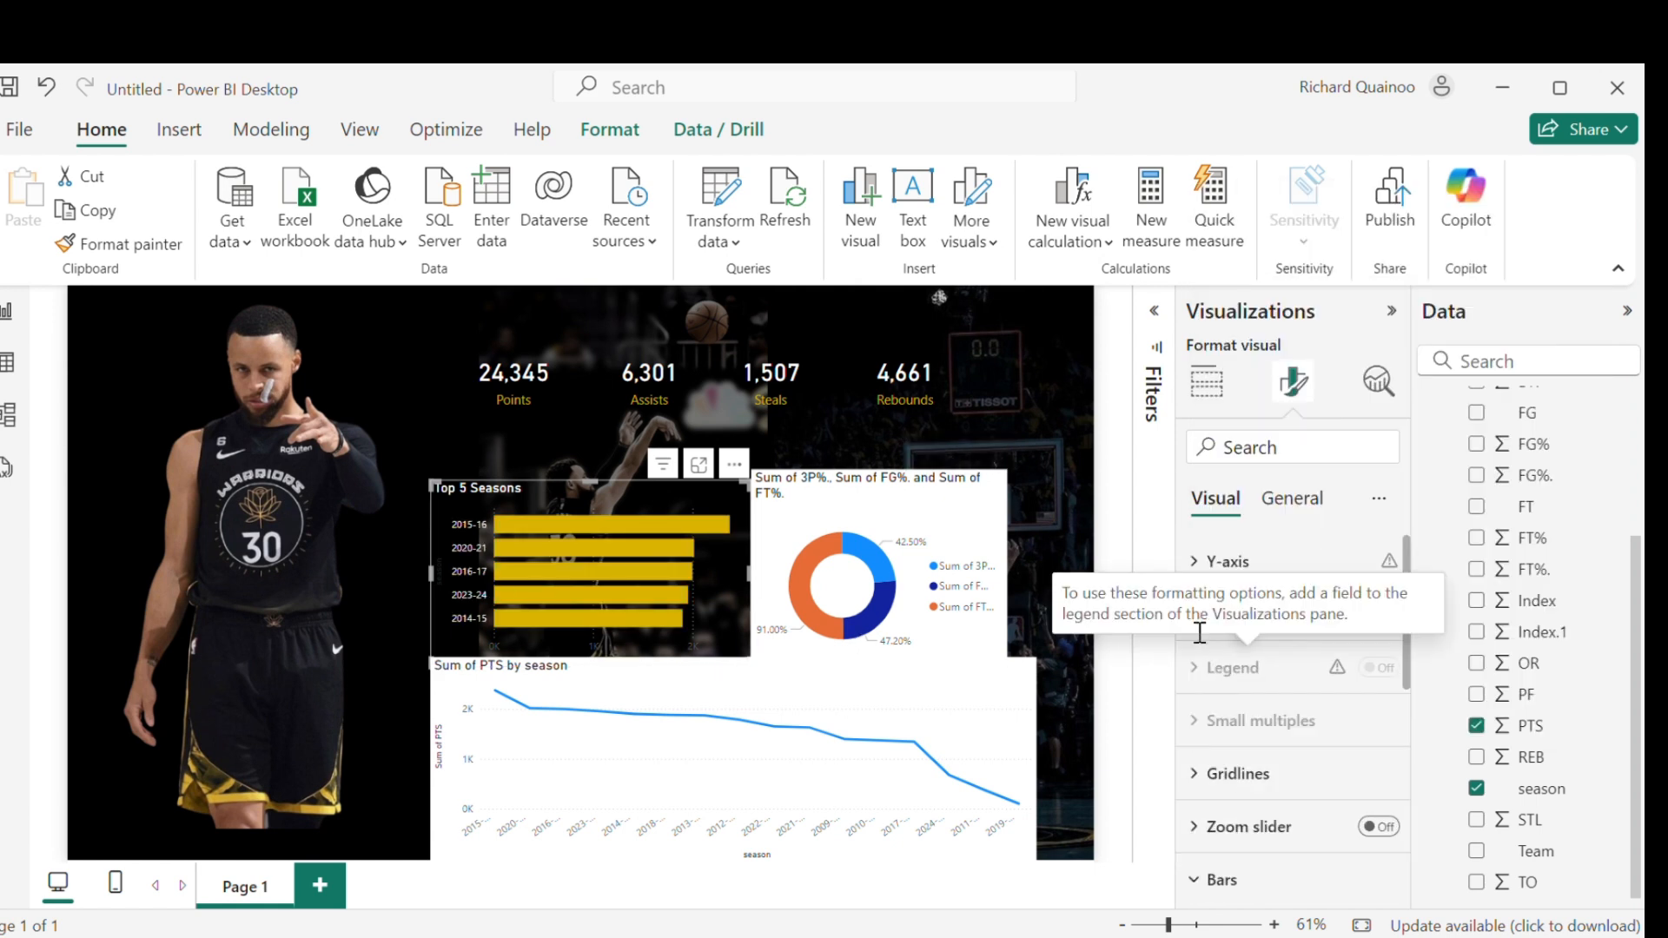
Step: Turn off the X-axis title of the Top 5 Seasons chart and move the chart slightly up
click(1201, 621)
scroll(1207, 627, down, 3)
click(1368, 750)
drag(723, 480, 722, 451)
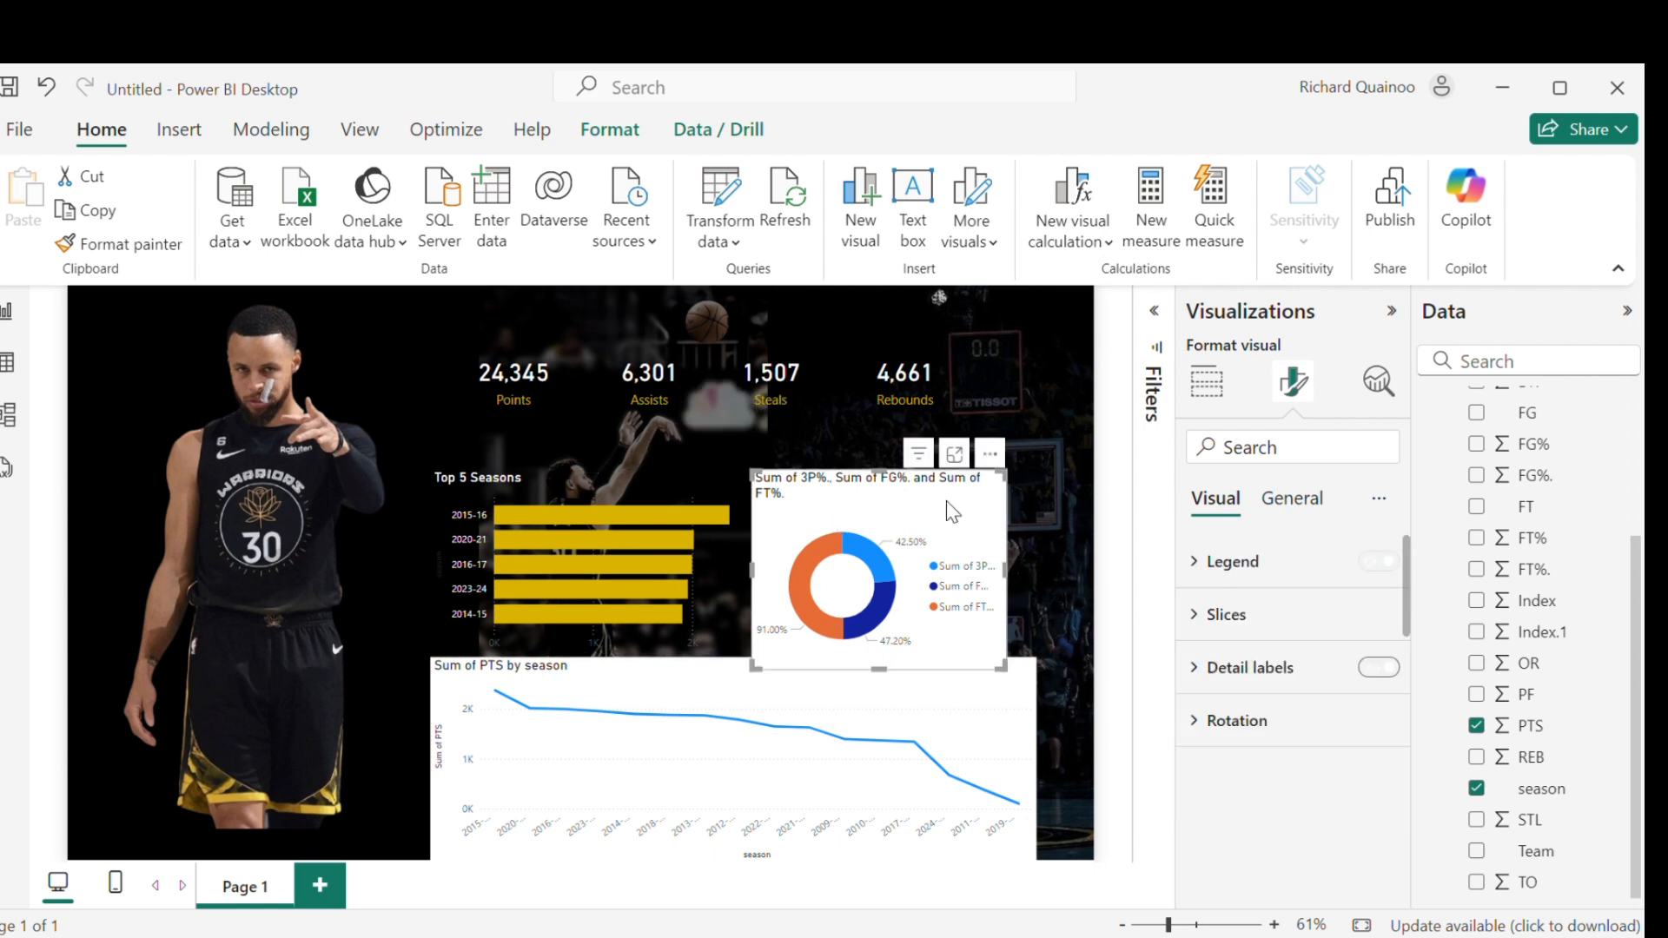
Step: Shift the donut chart slightly to the right and convert the points-by-season line chart to a stacked area chart
drag(946, 500, 965, 500)
click(955, 686)
click(1194, 388)
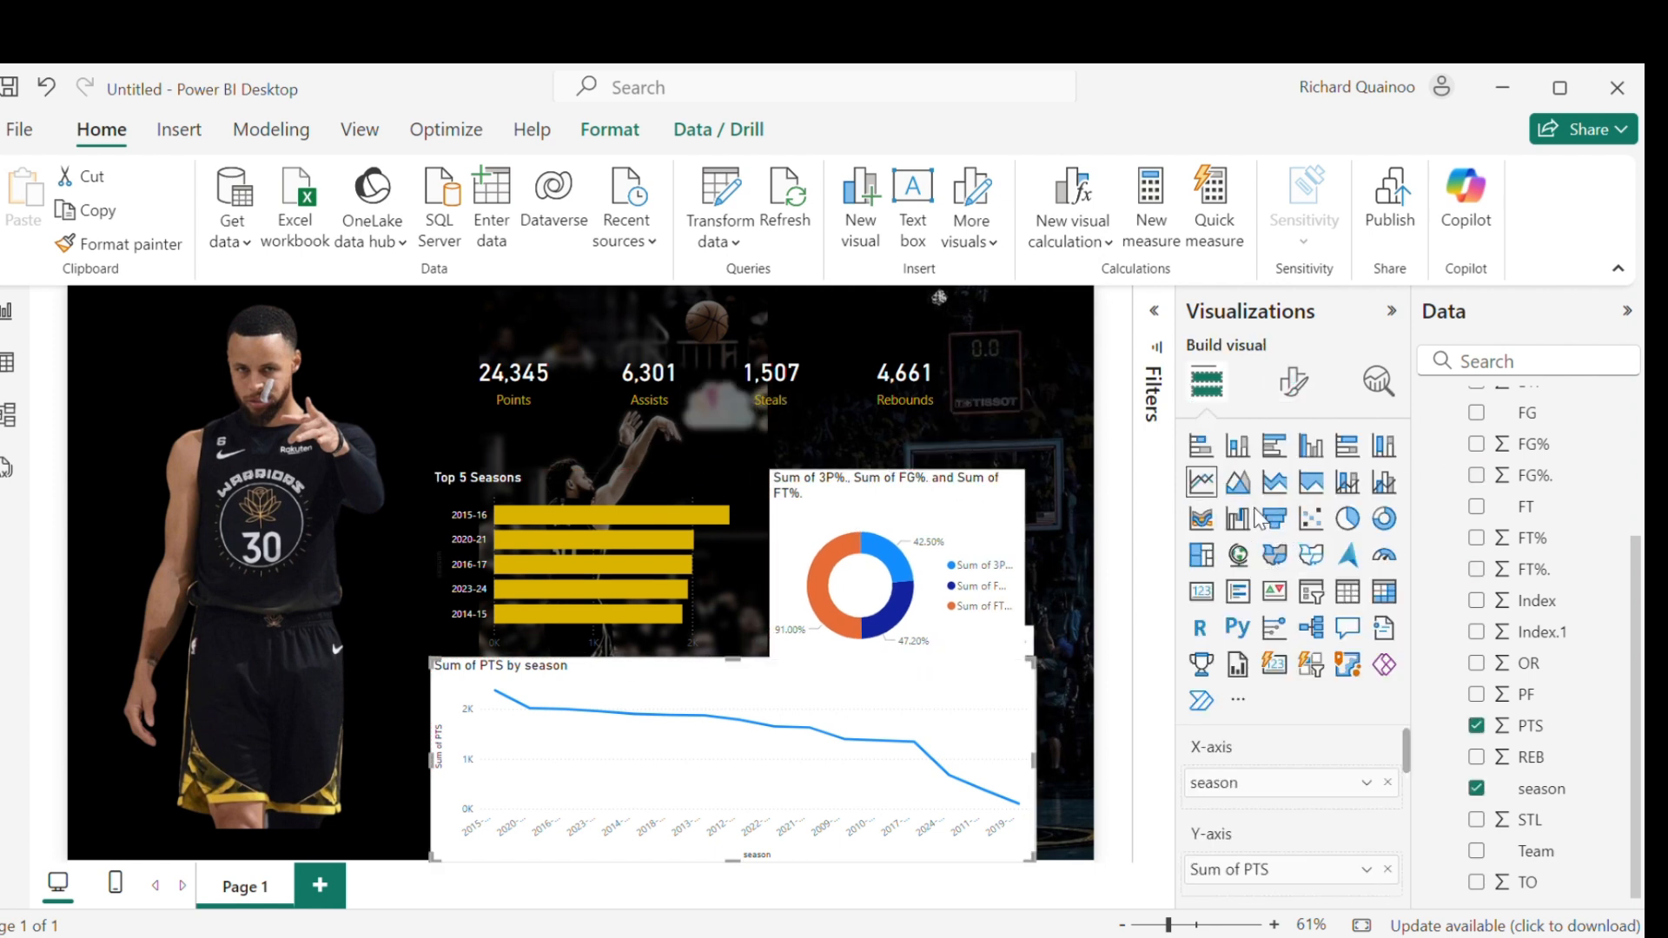
click(1274, 481)
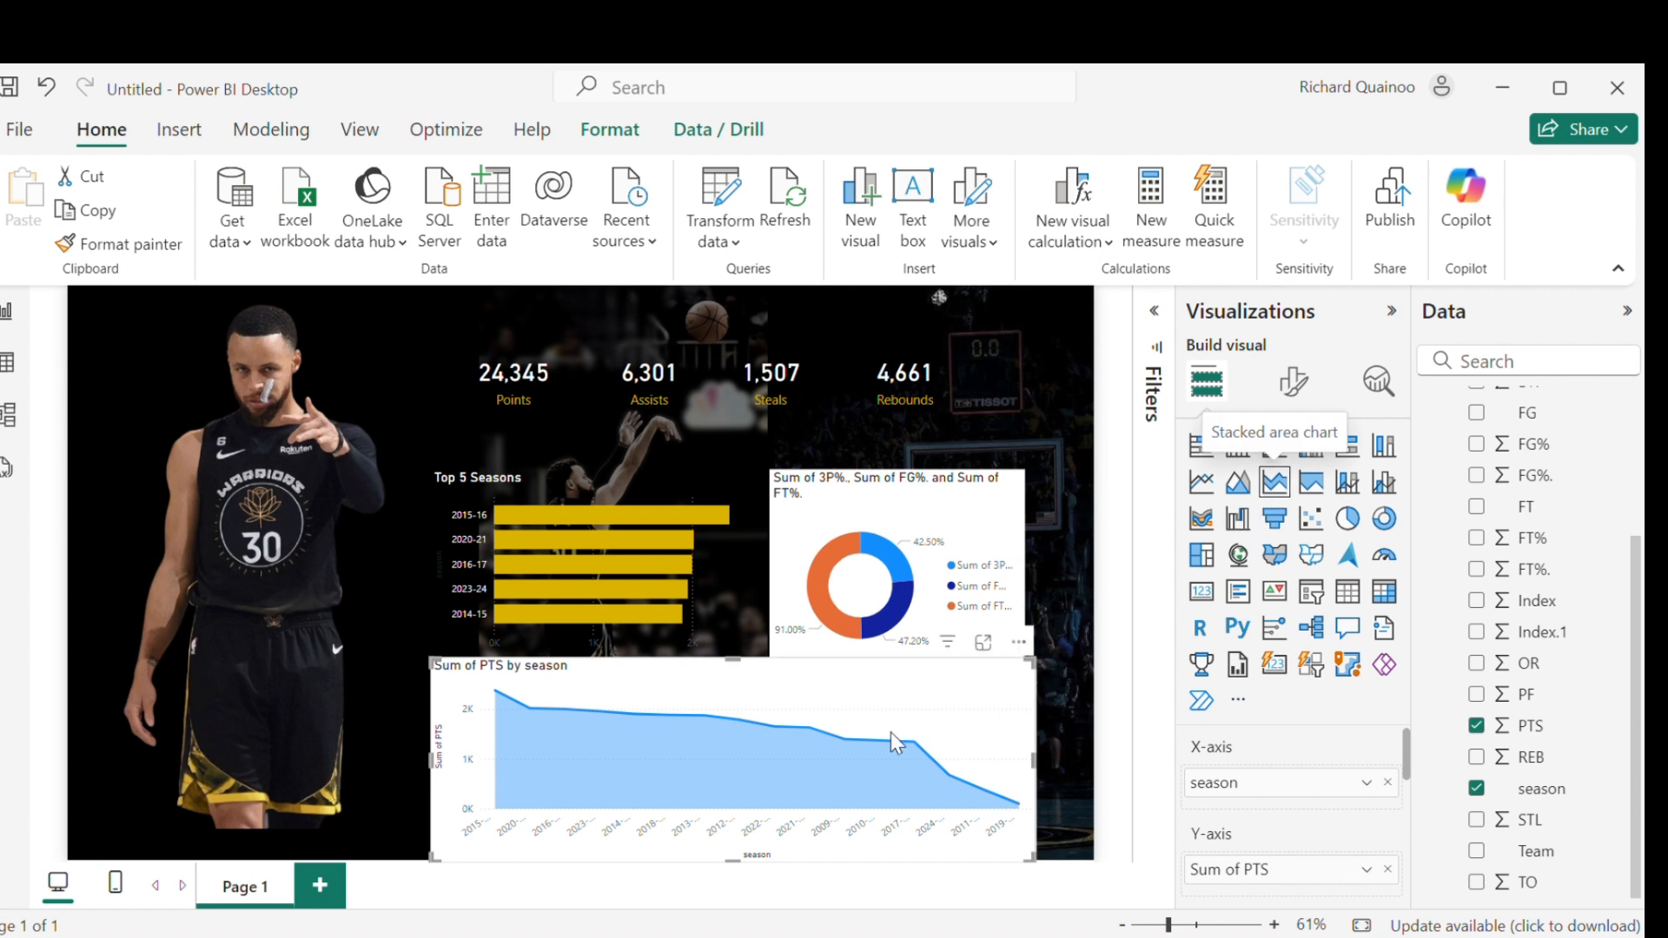
Step: Turn off the background of the points-by-season area chart
click(1290, 387)
click(1216, 569)
click(1378, 701)
click(1217, 632)
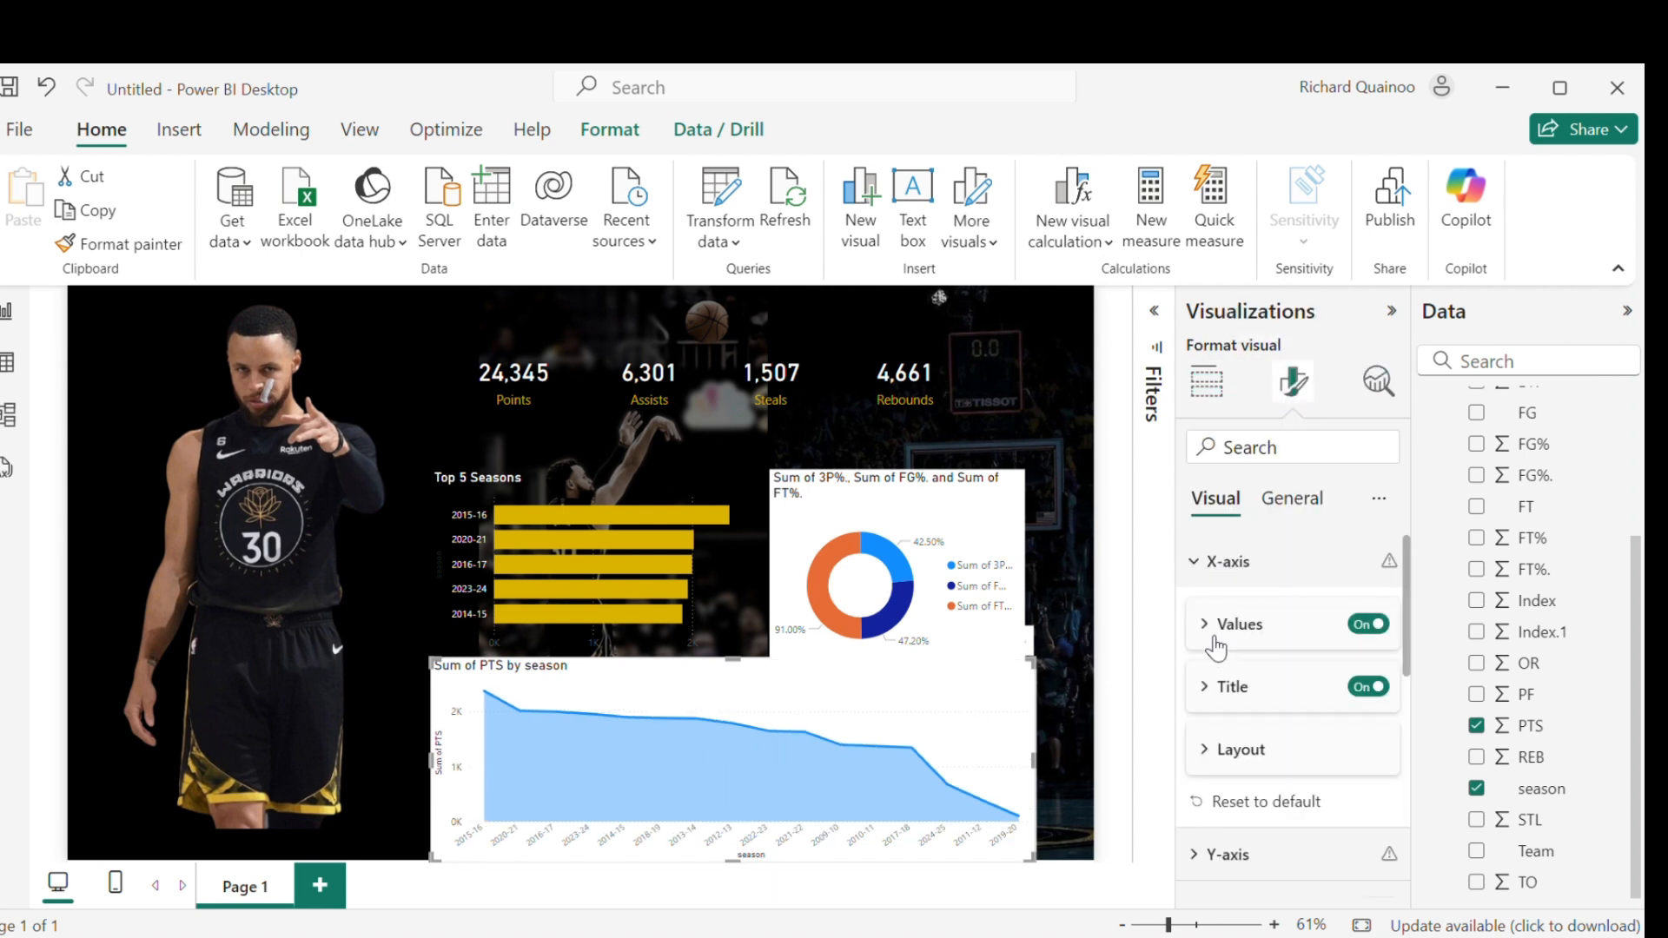
click(1293, 498)
click(1363, 729)
Step: Make the area chart's title white and change its text to "Points By Season"
click(1216, 612)
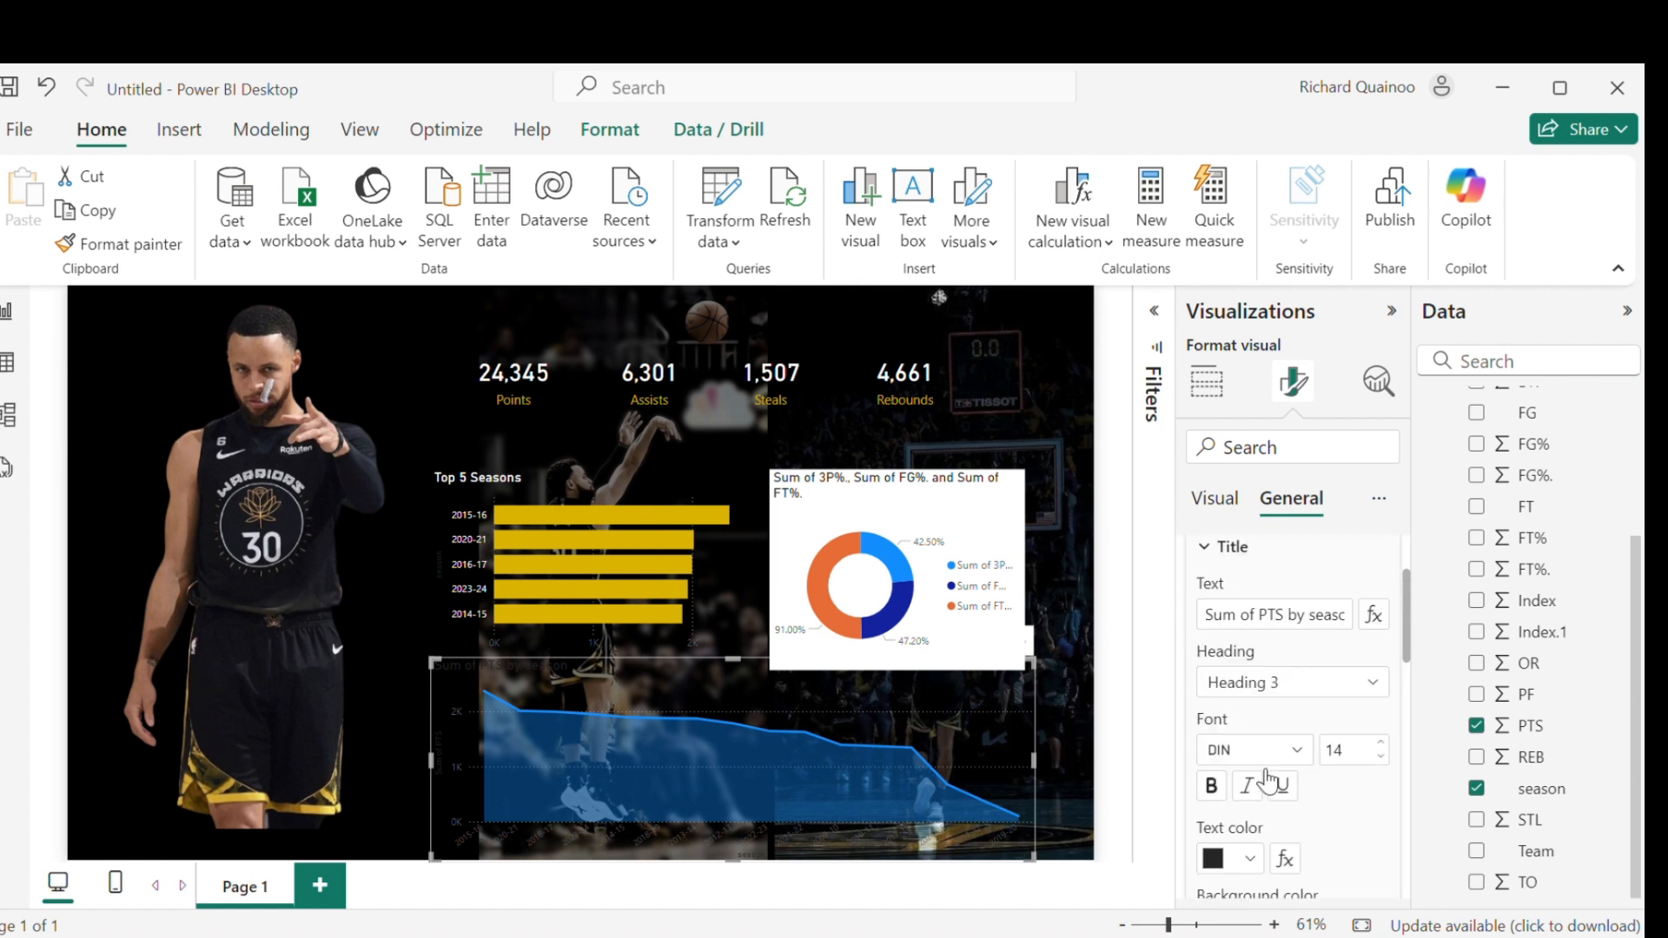
triple_click(1269, 616)
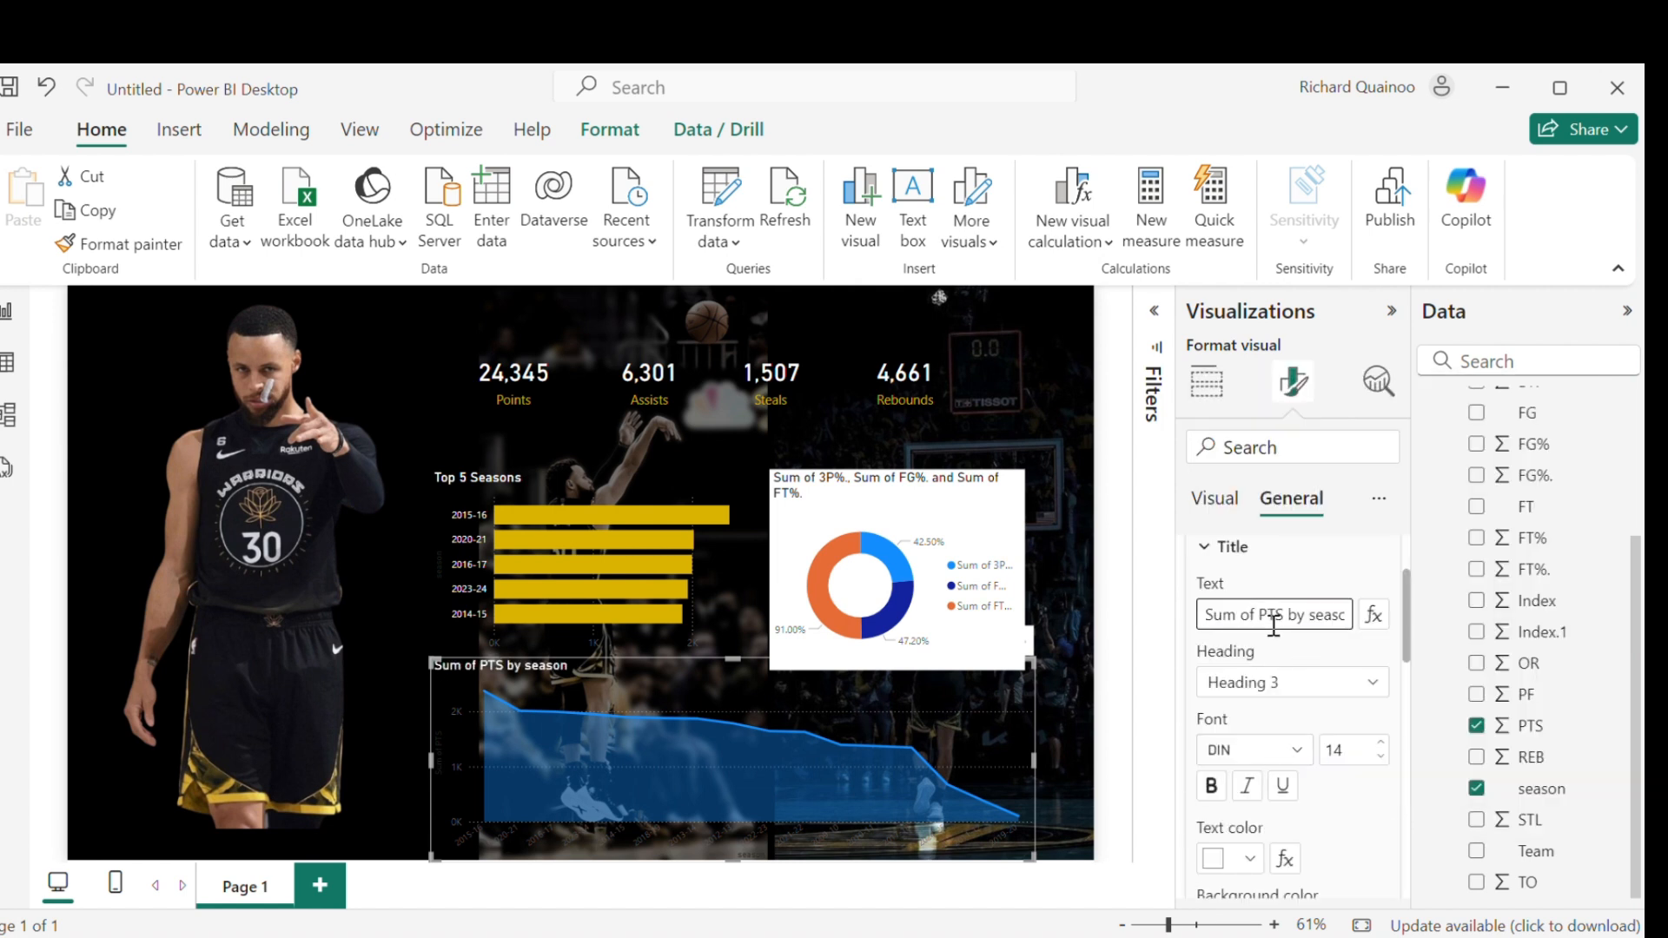
text(Points By Season)
Step: Color the line and shaded area of the Points By Season chart dark yellow
click(1215, 498)
scroll(1203, 683, down, 4)
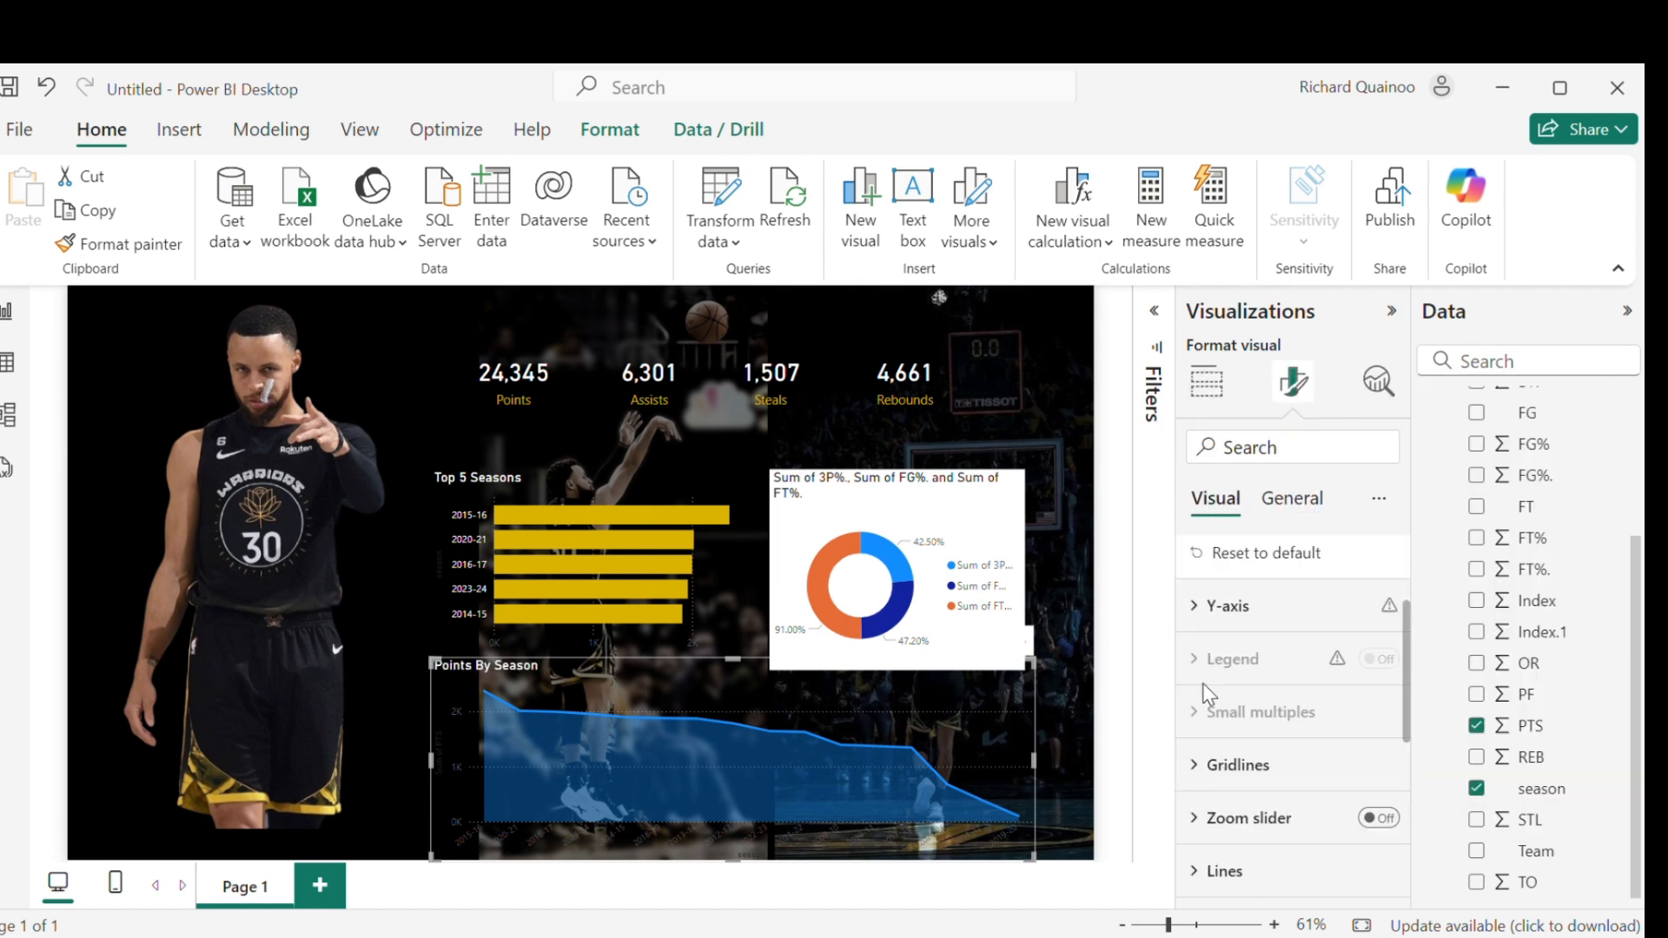
click(1216, 622)
click(1367, 685)
click(1216, 622)
click(1217, 728)
scroll(1321, 784, down, 4)
scroll(1321, 785, down, 3)
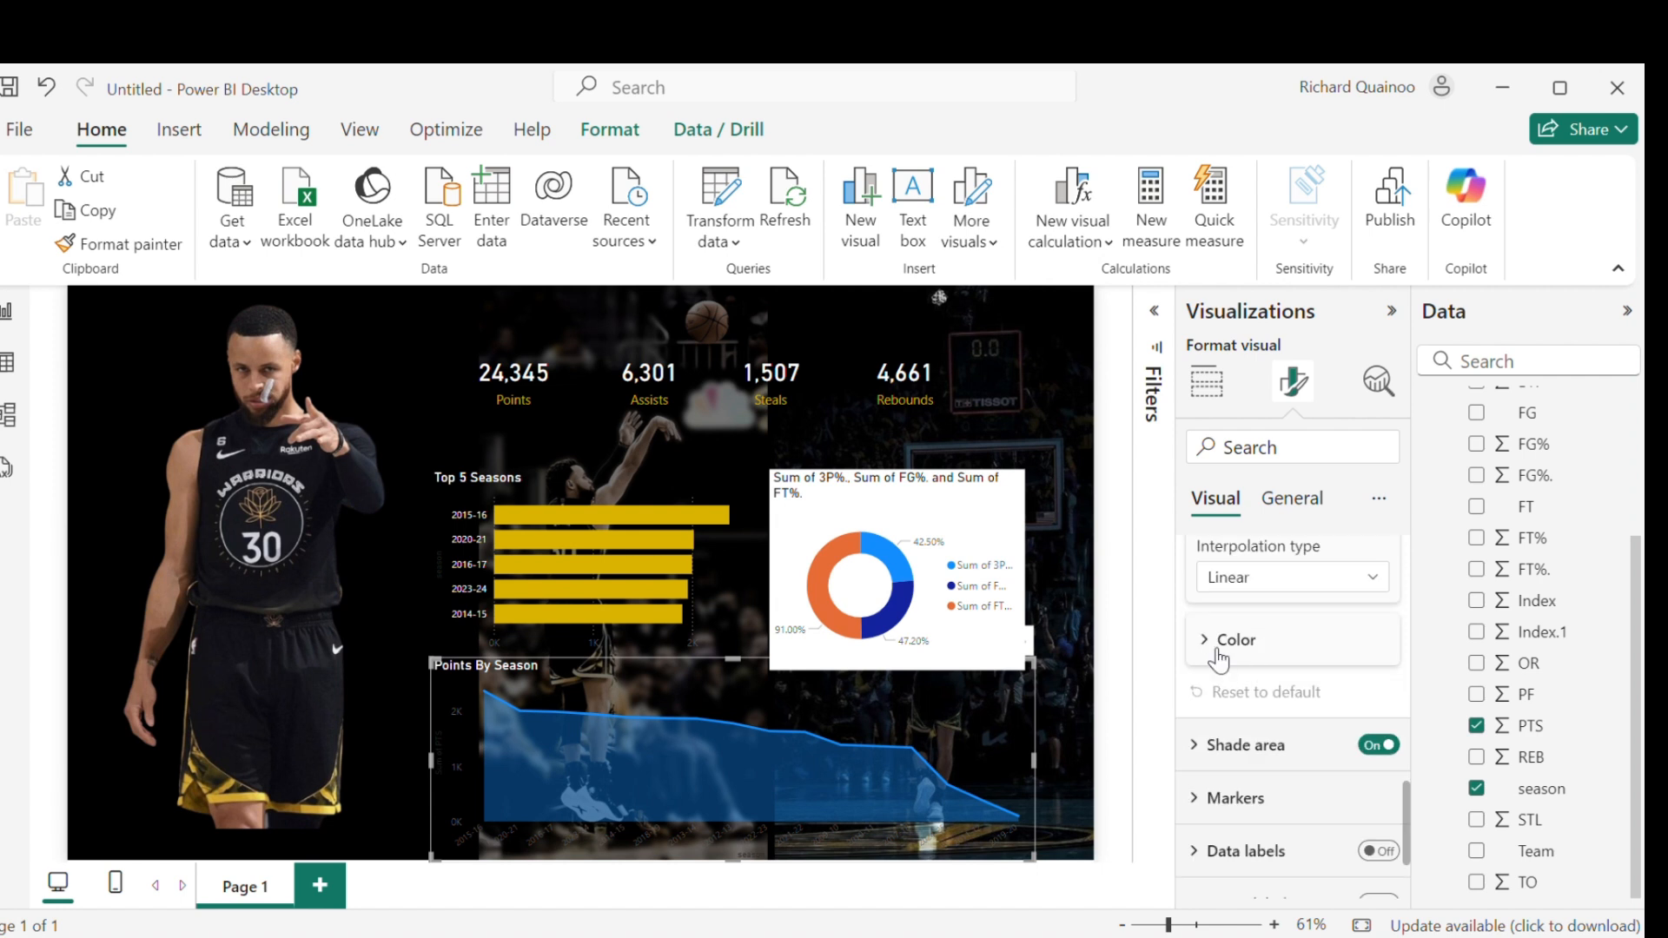
click(1217, 650)
click(1244, 707)
click(1270, 597)
Step: Color the season labels on the Points By Season chart's X-axis white
scroll(1227, 669, up, 11)
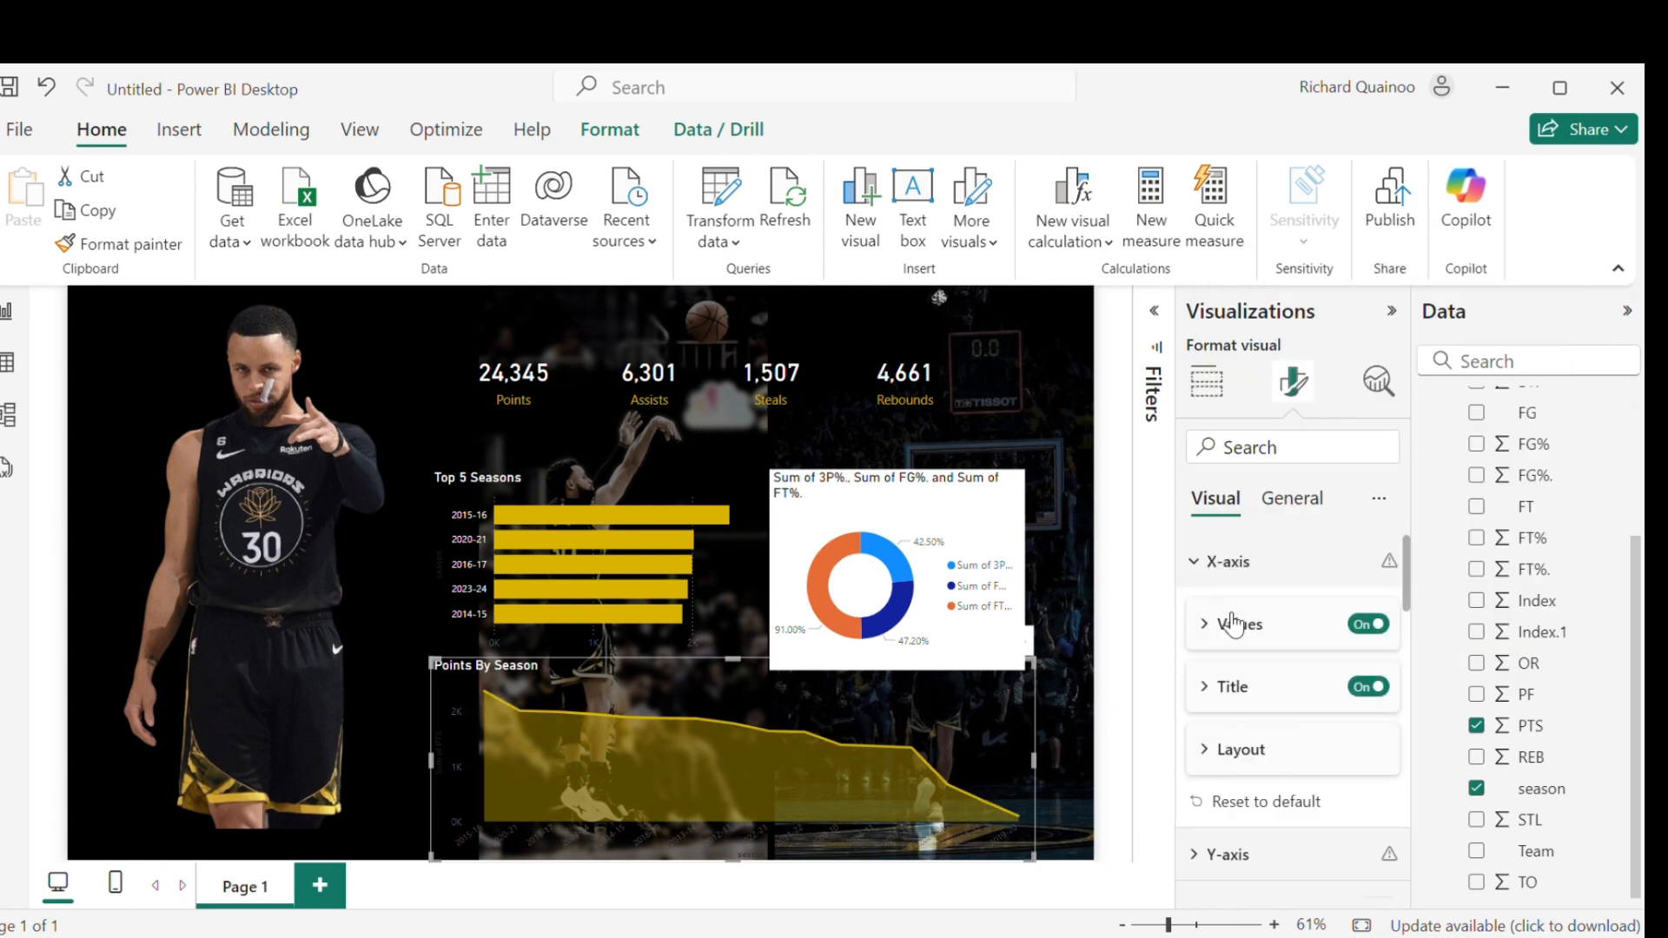
click(1225, 622)
scroll(1265, 632, up, 2)
click(1220, 562)
Step: Turn off the Y-axis title and values of the Points By Season chart
click(1217, 617)
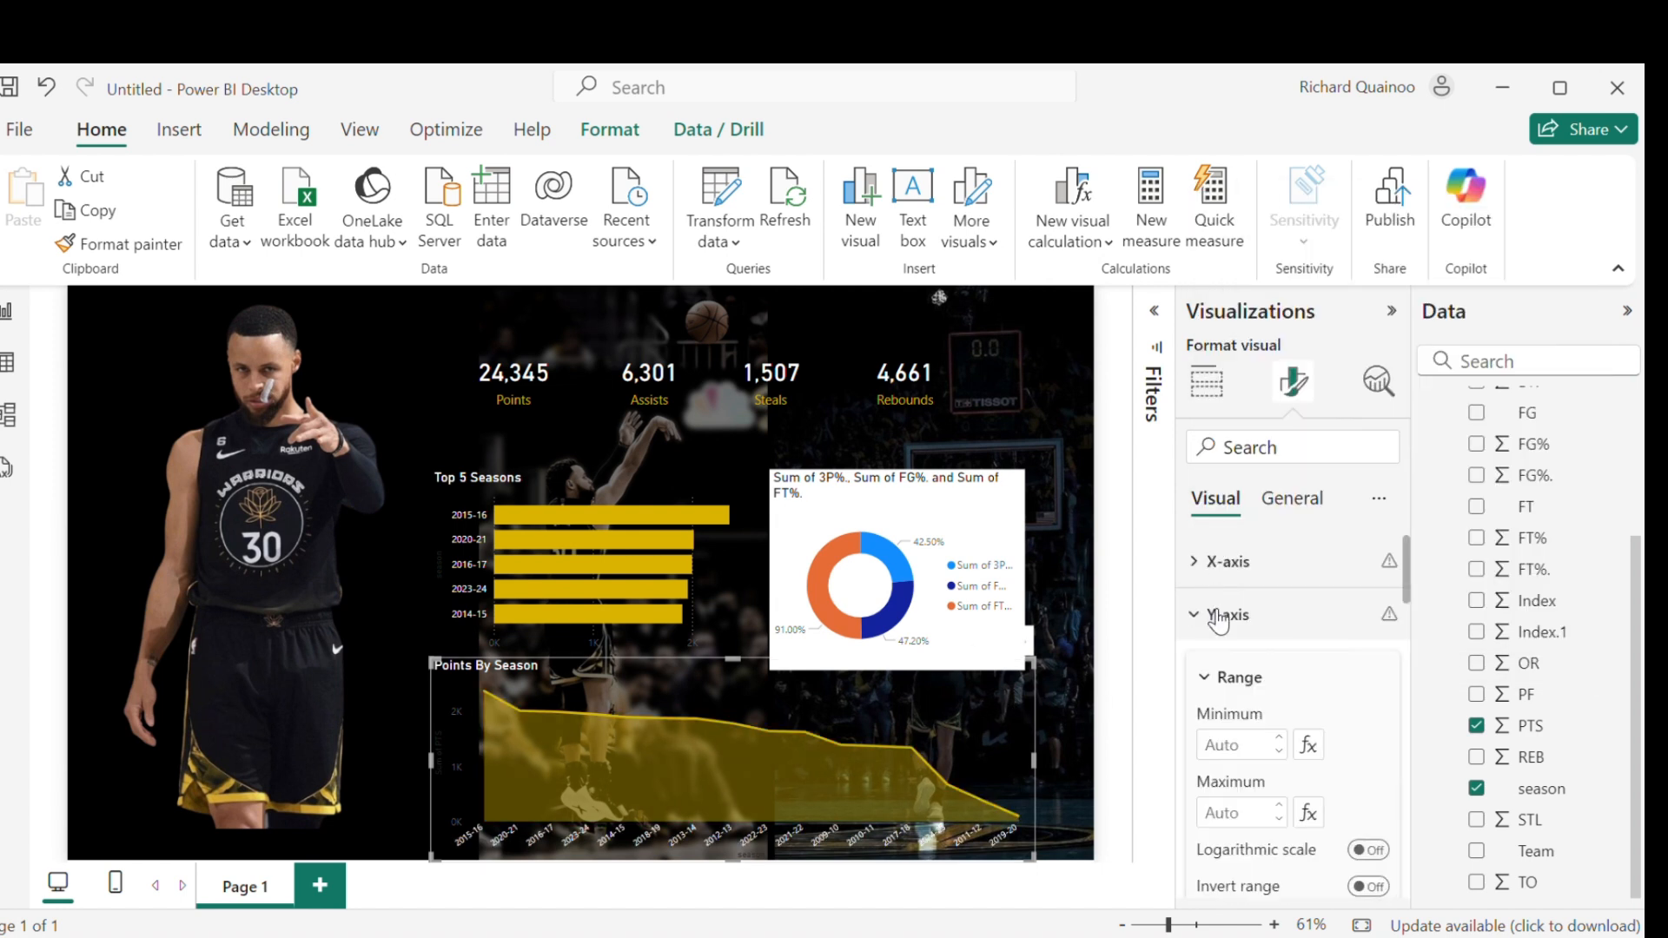
scroll(1264, 739, down, 3)
click(1338, 752)
click(1367, 752)
click(1368, 688)
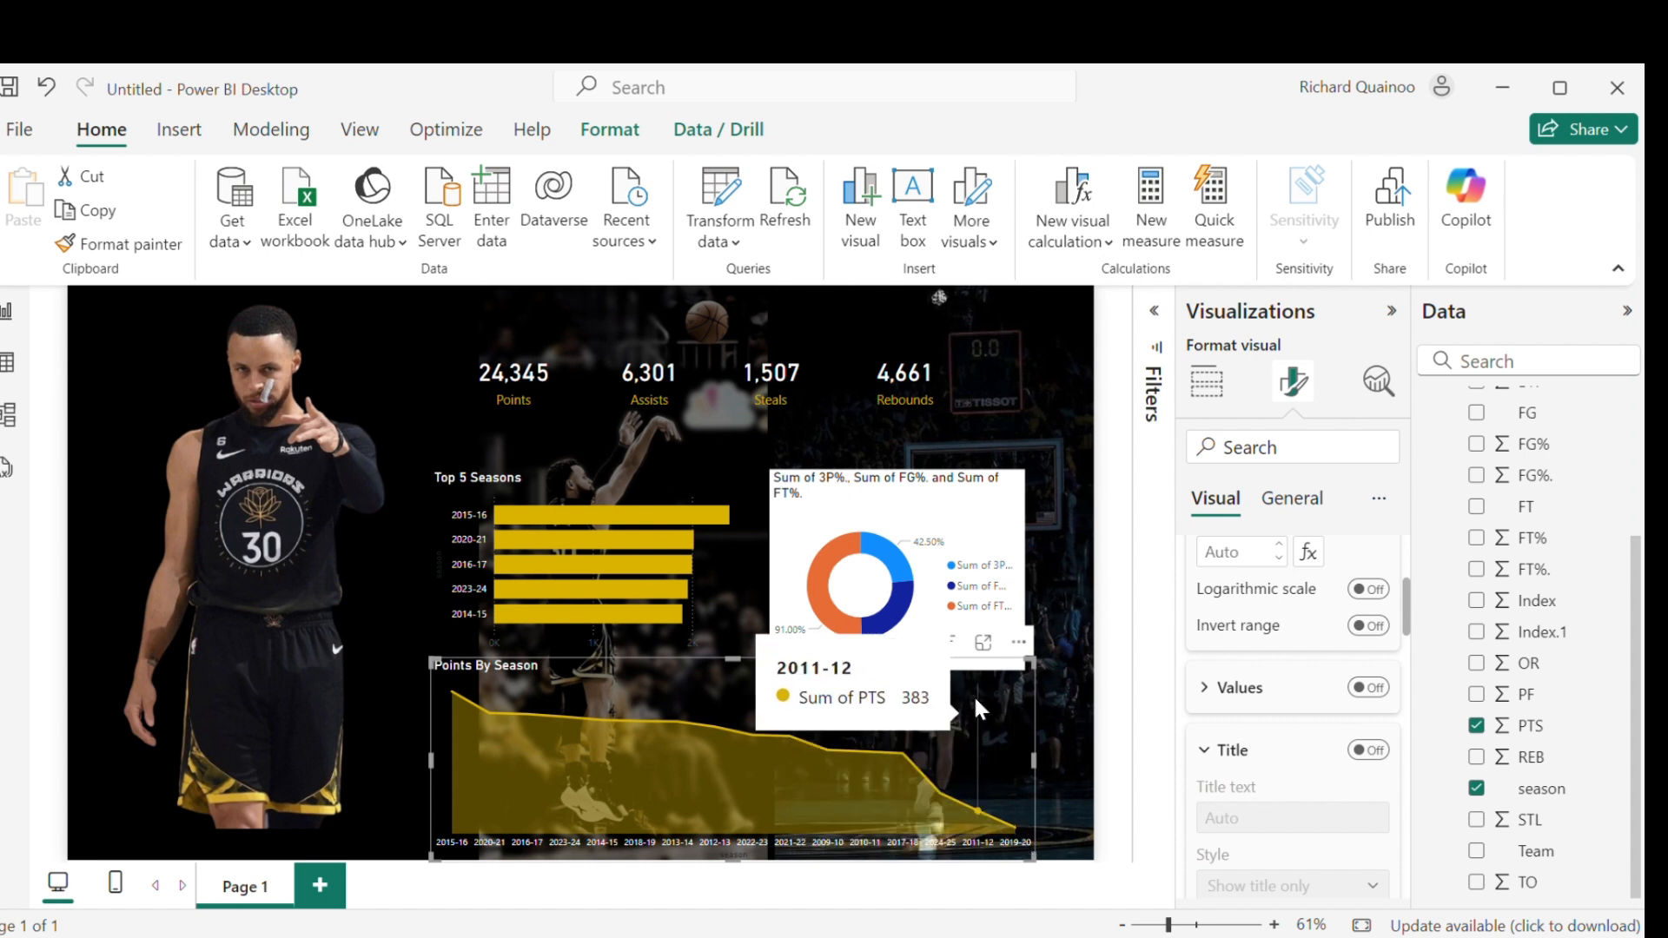
Step: Sort the Points By Season chart's axis by season in ascending order
click(1019, 643)
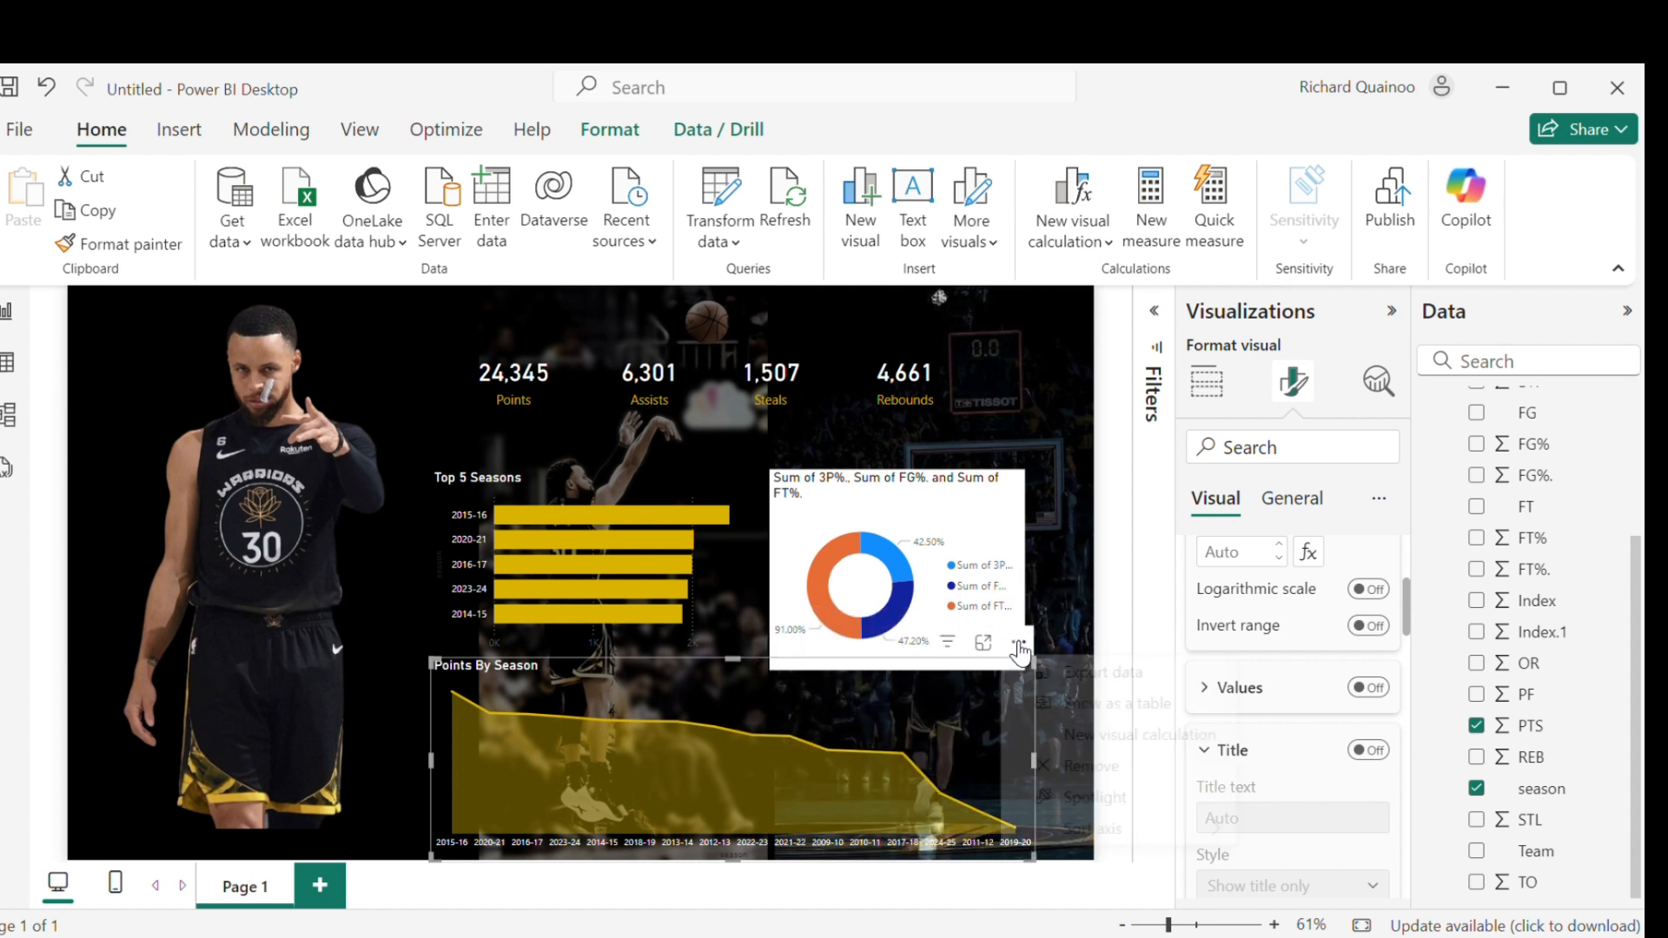
mouse_move(1155, 829)
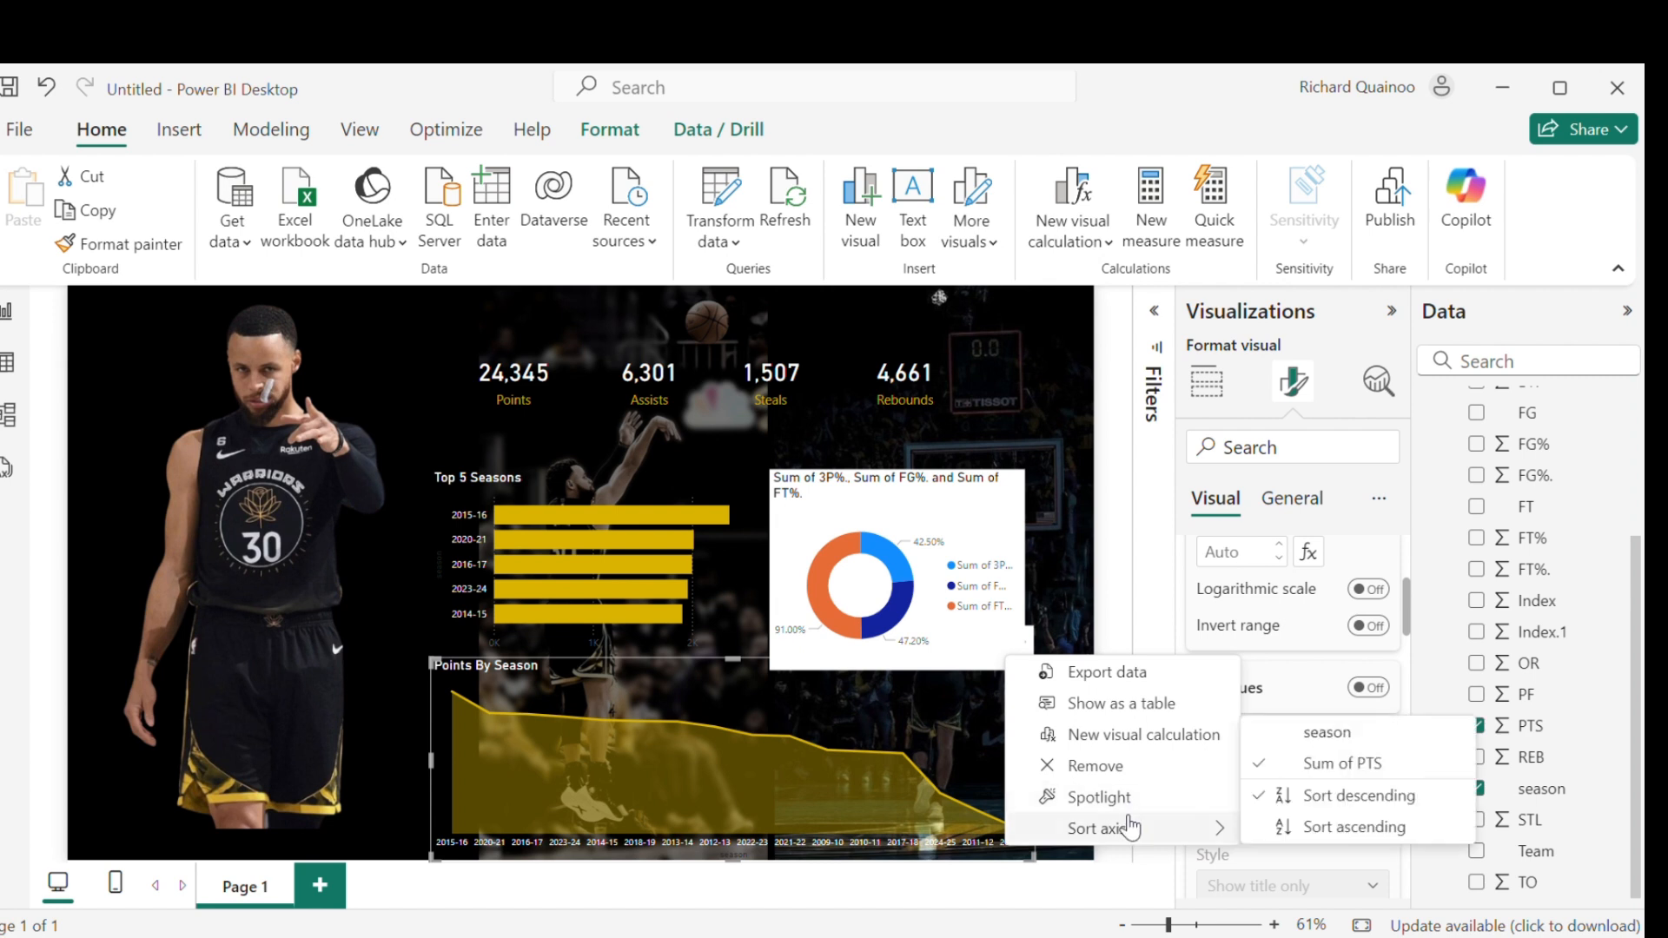
click(1301, 743)
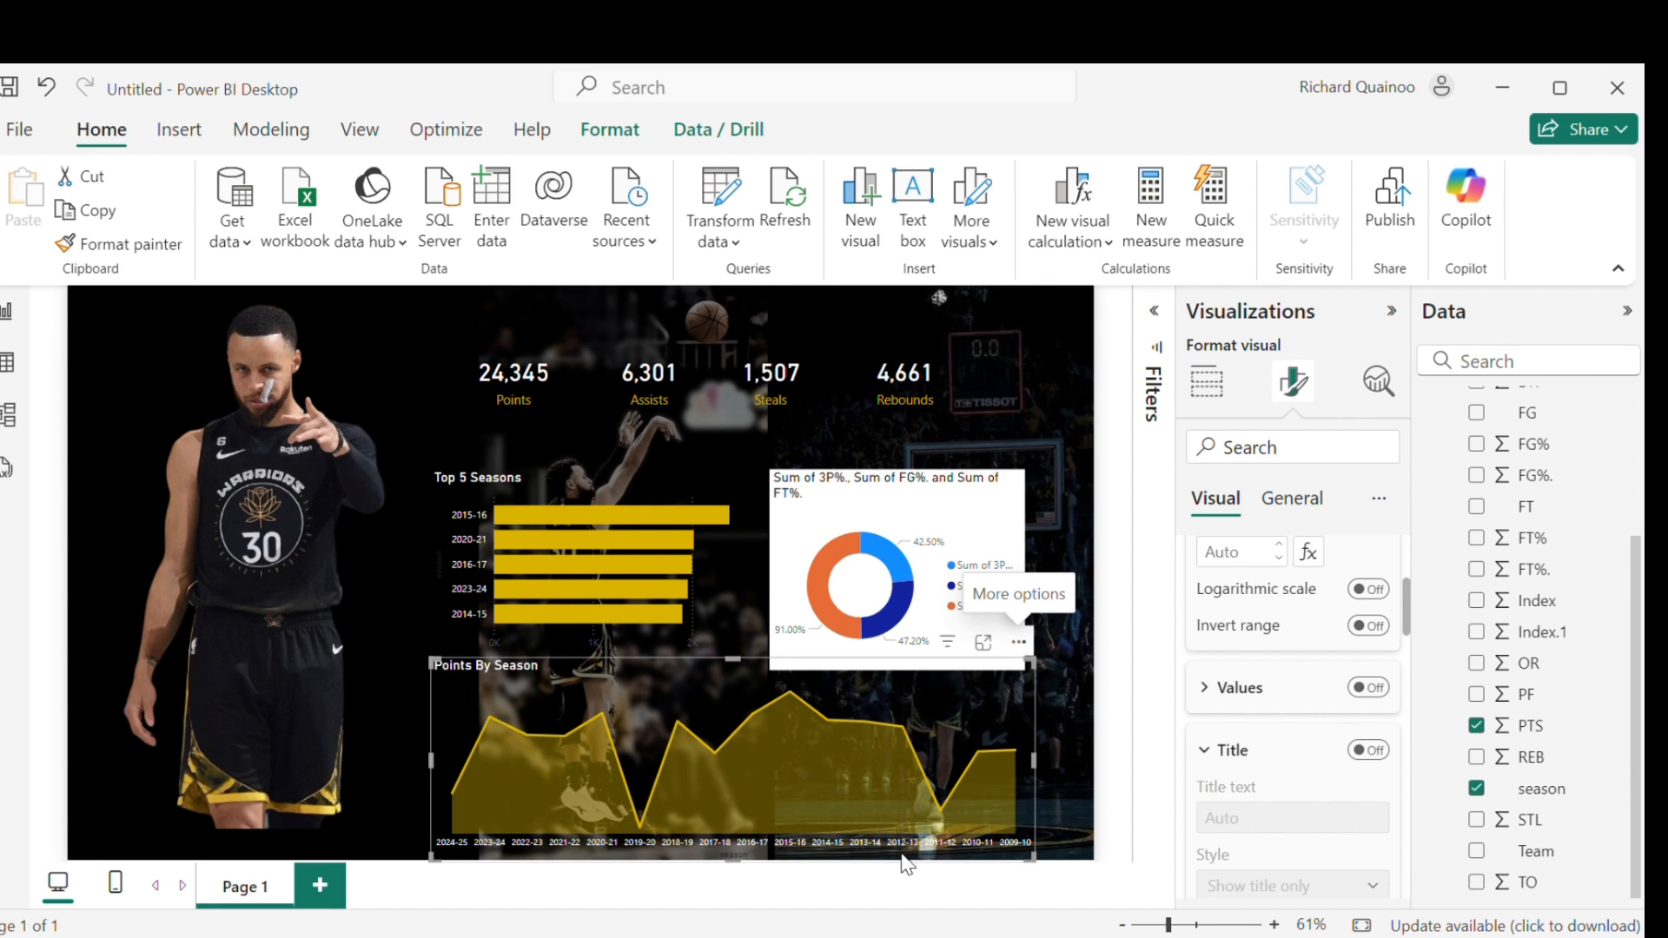
click(1015, 647)
mouse_move(1199, 829)
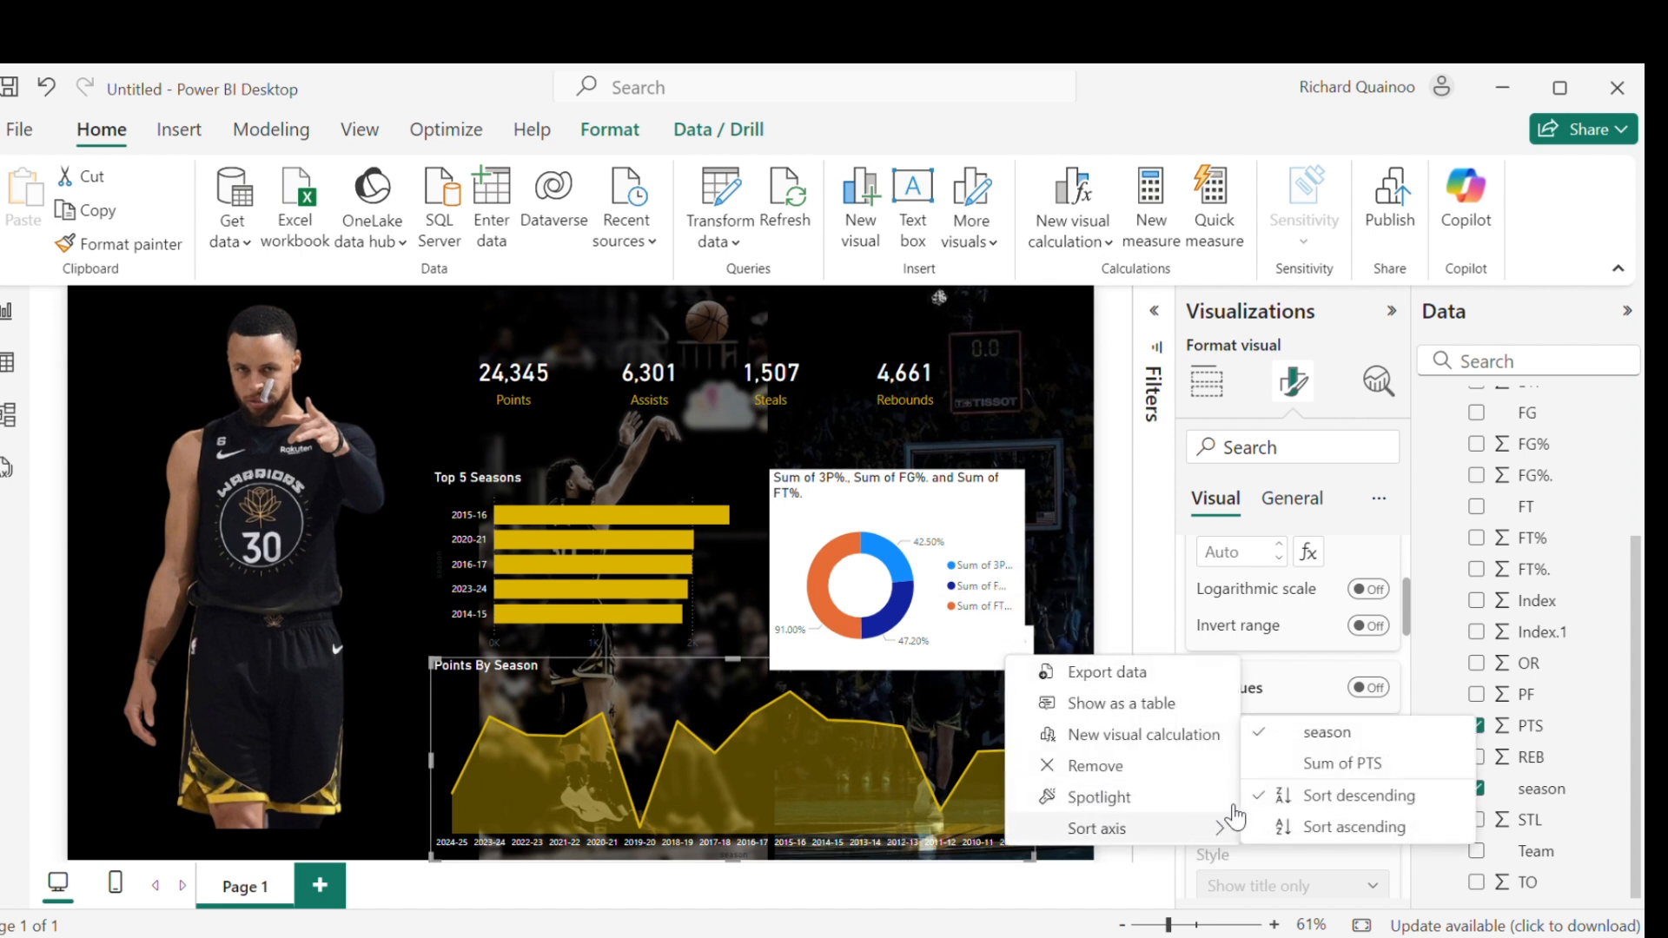
click(1287, 826)
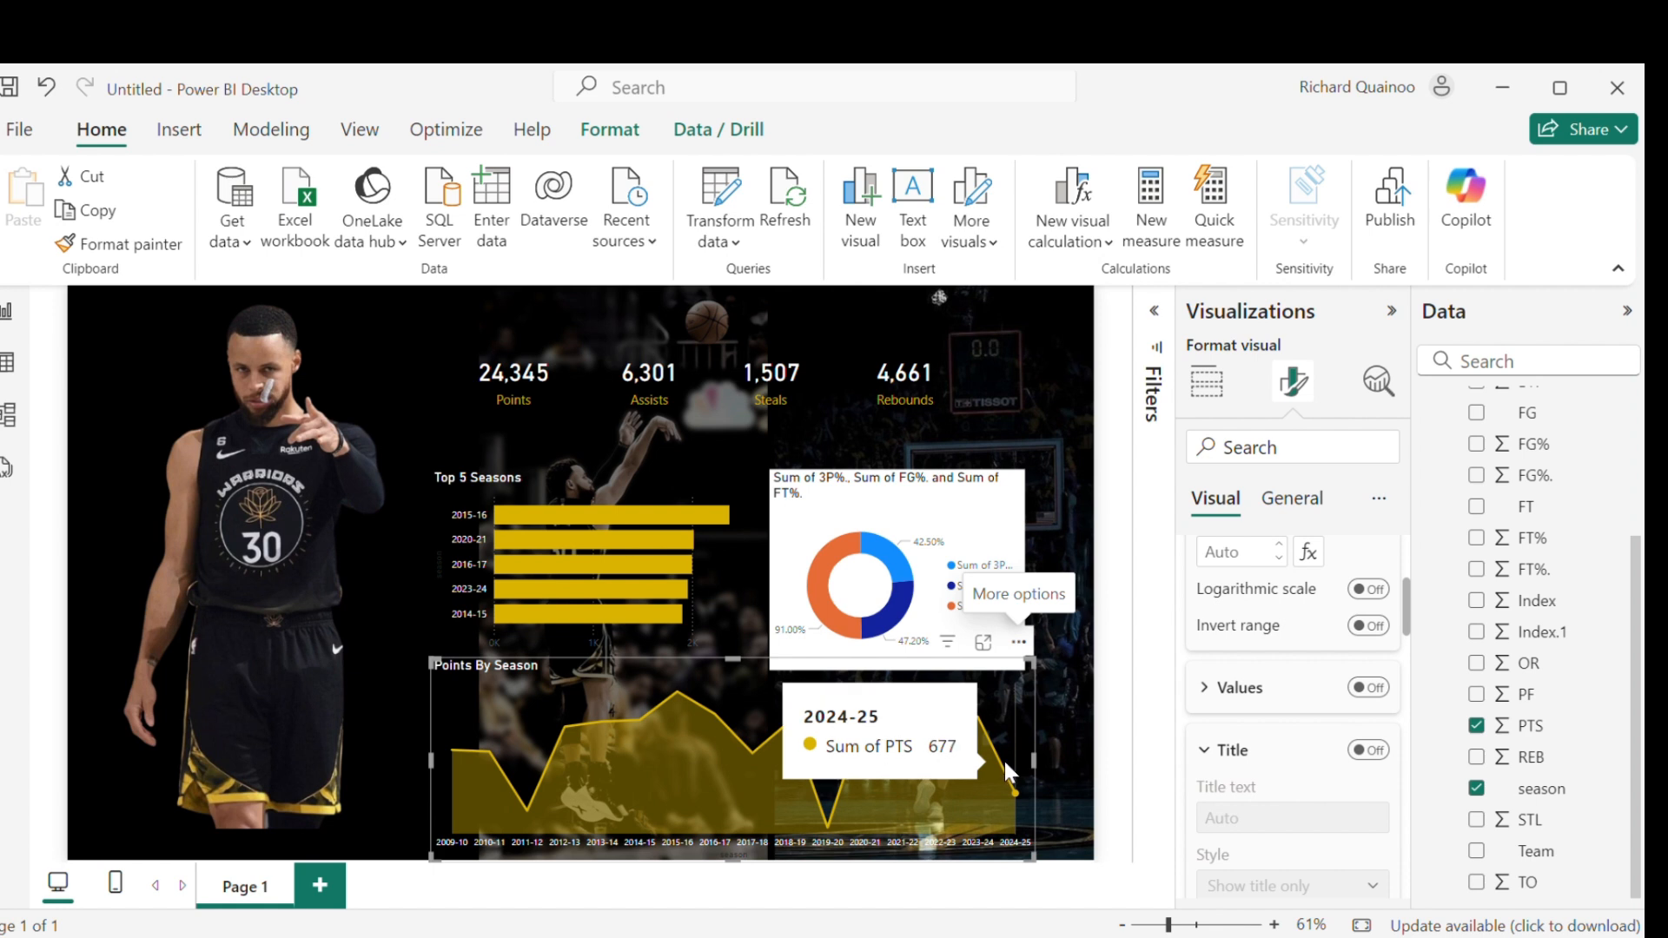
mouse_move(837, 794)
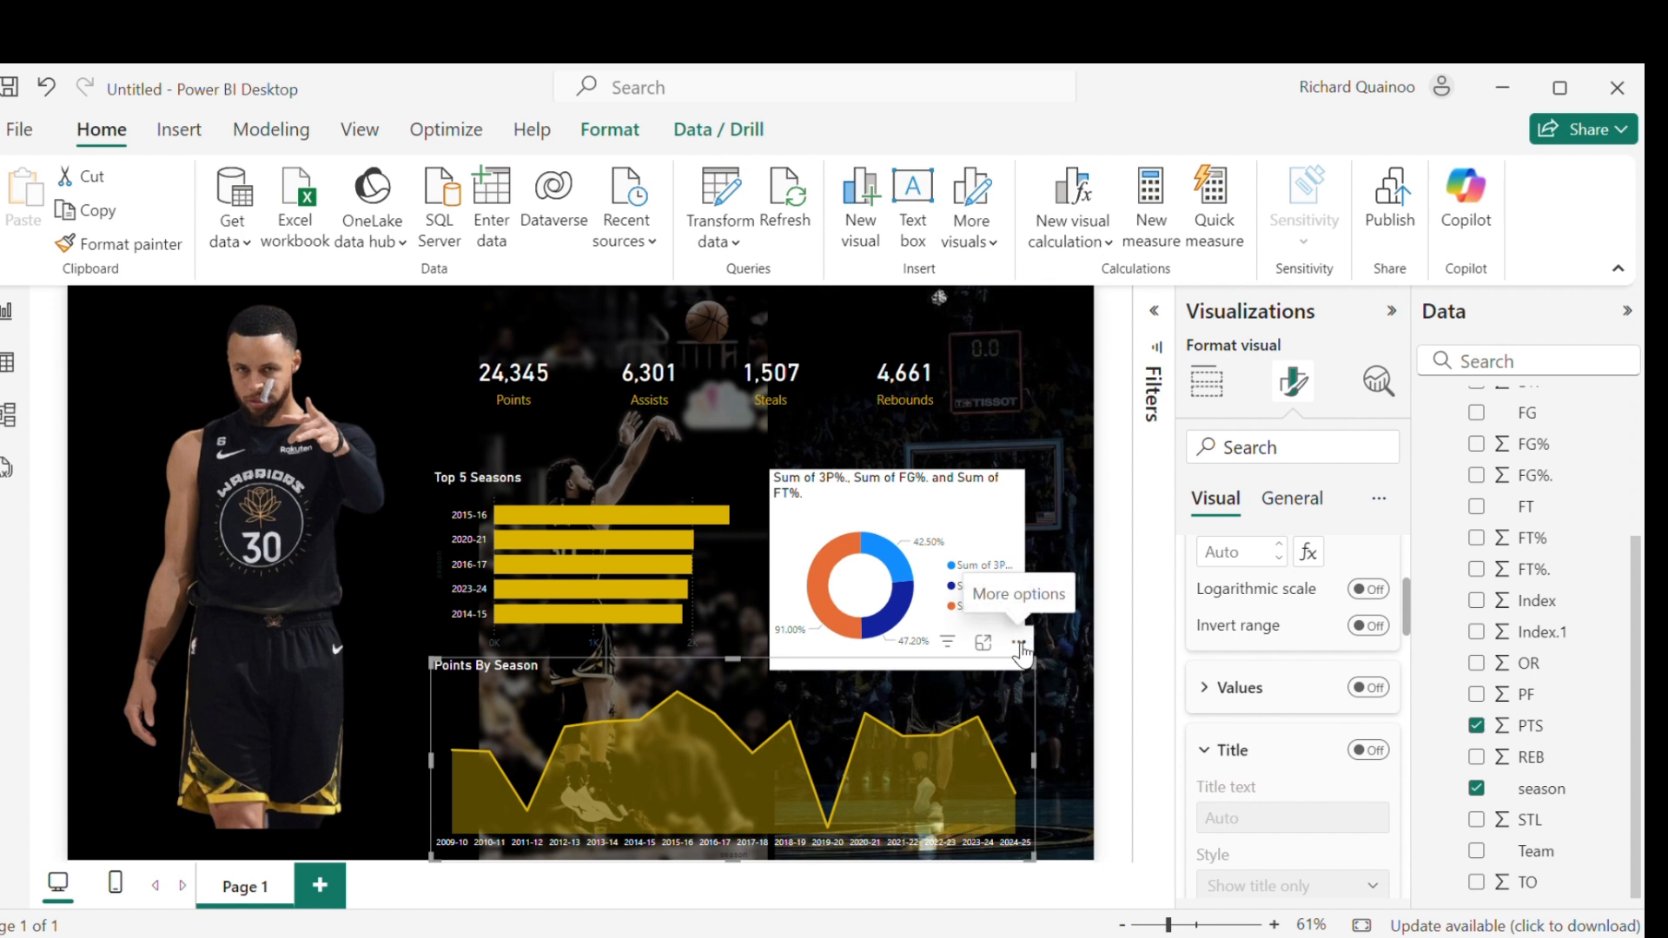
Step: Sort the Points By Season chart's axis by Sum of PTS in descending order
click(1019, 641)
mouse_move(1135, 831)
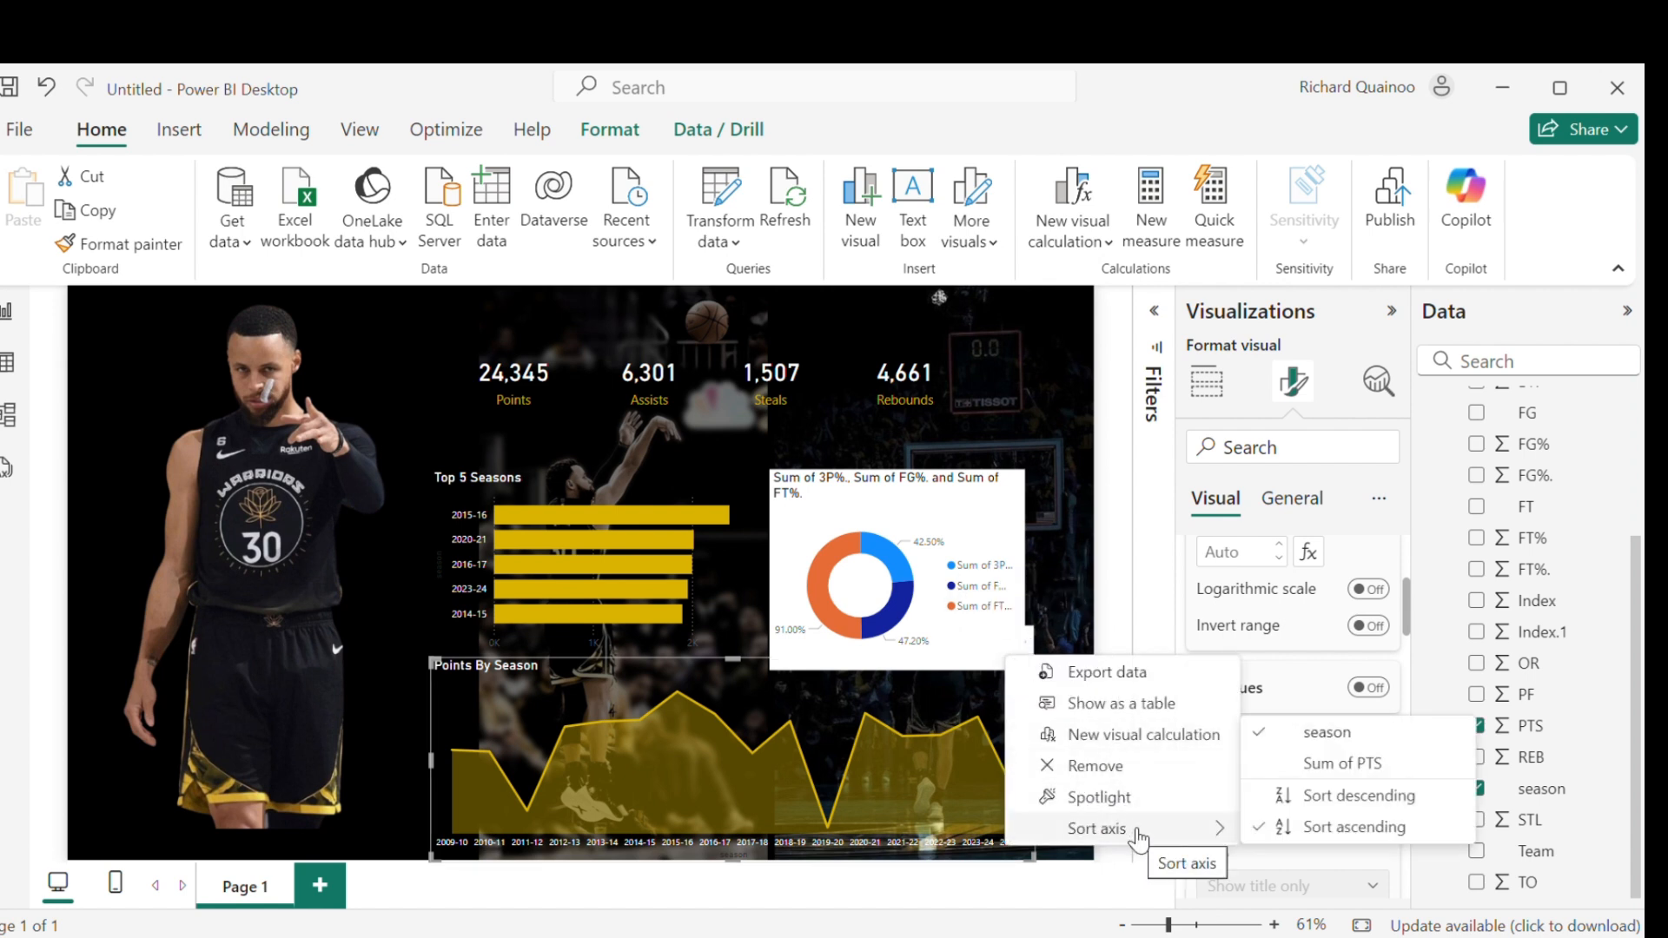
click(1305, 765)
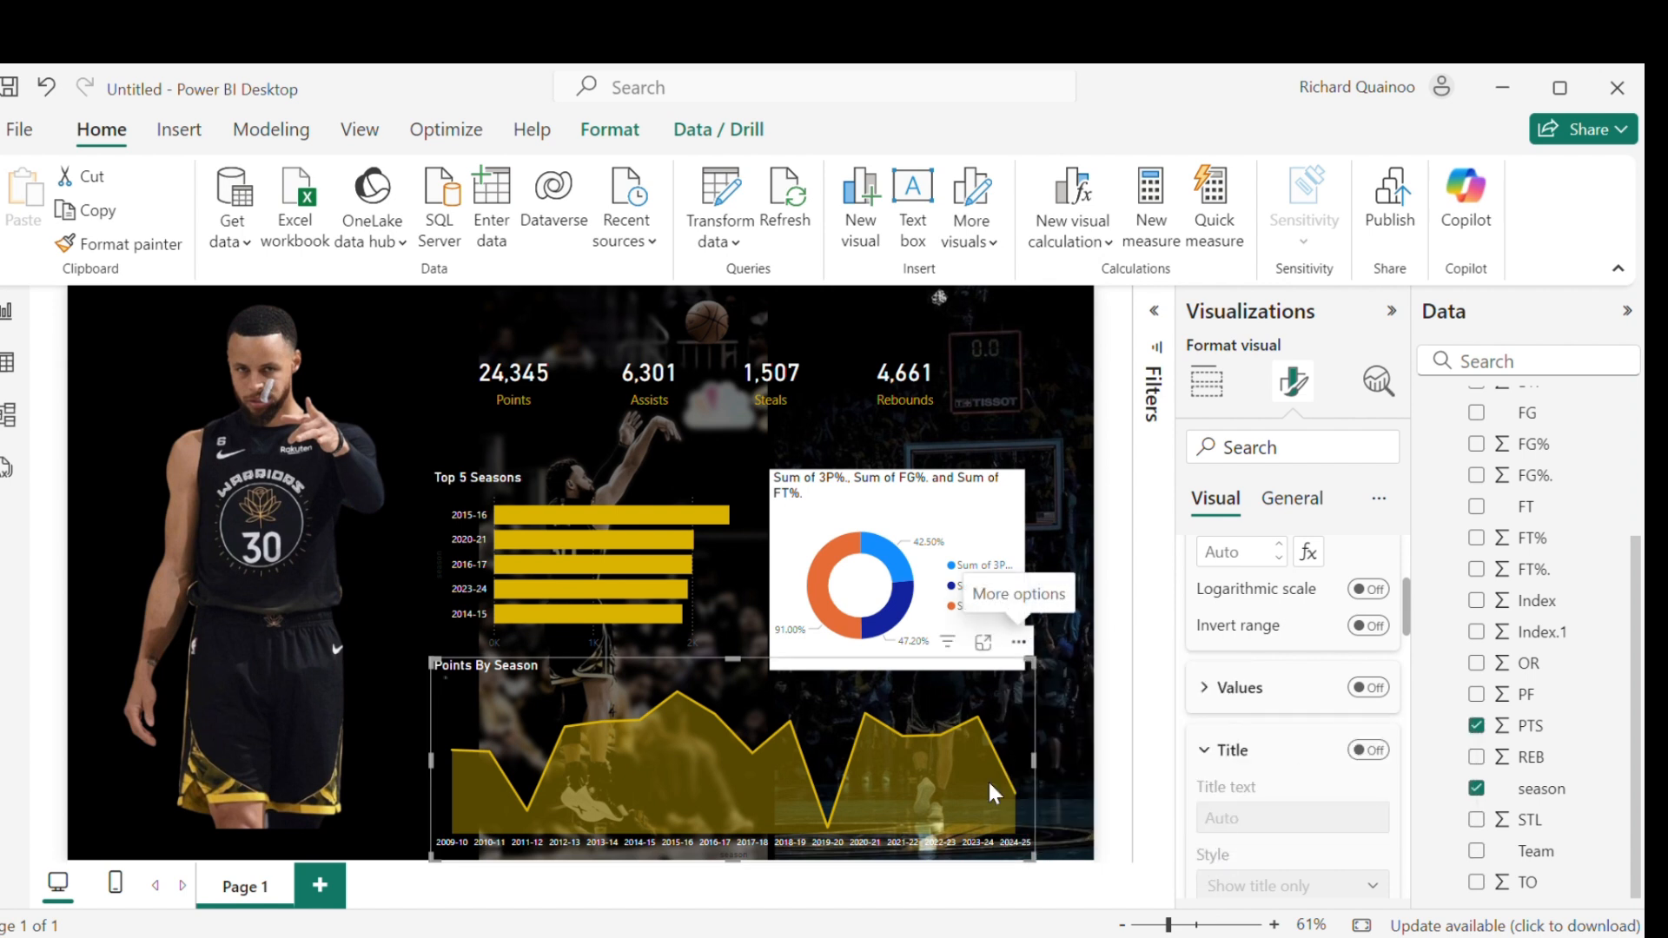
click(1019, 643)
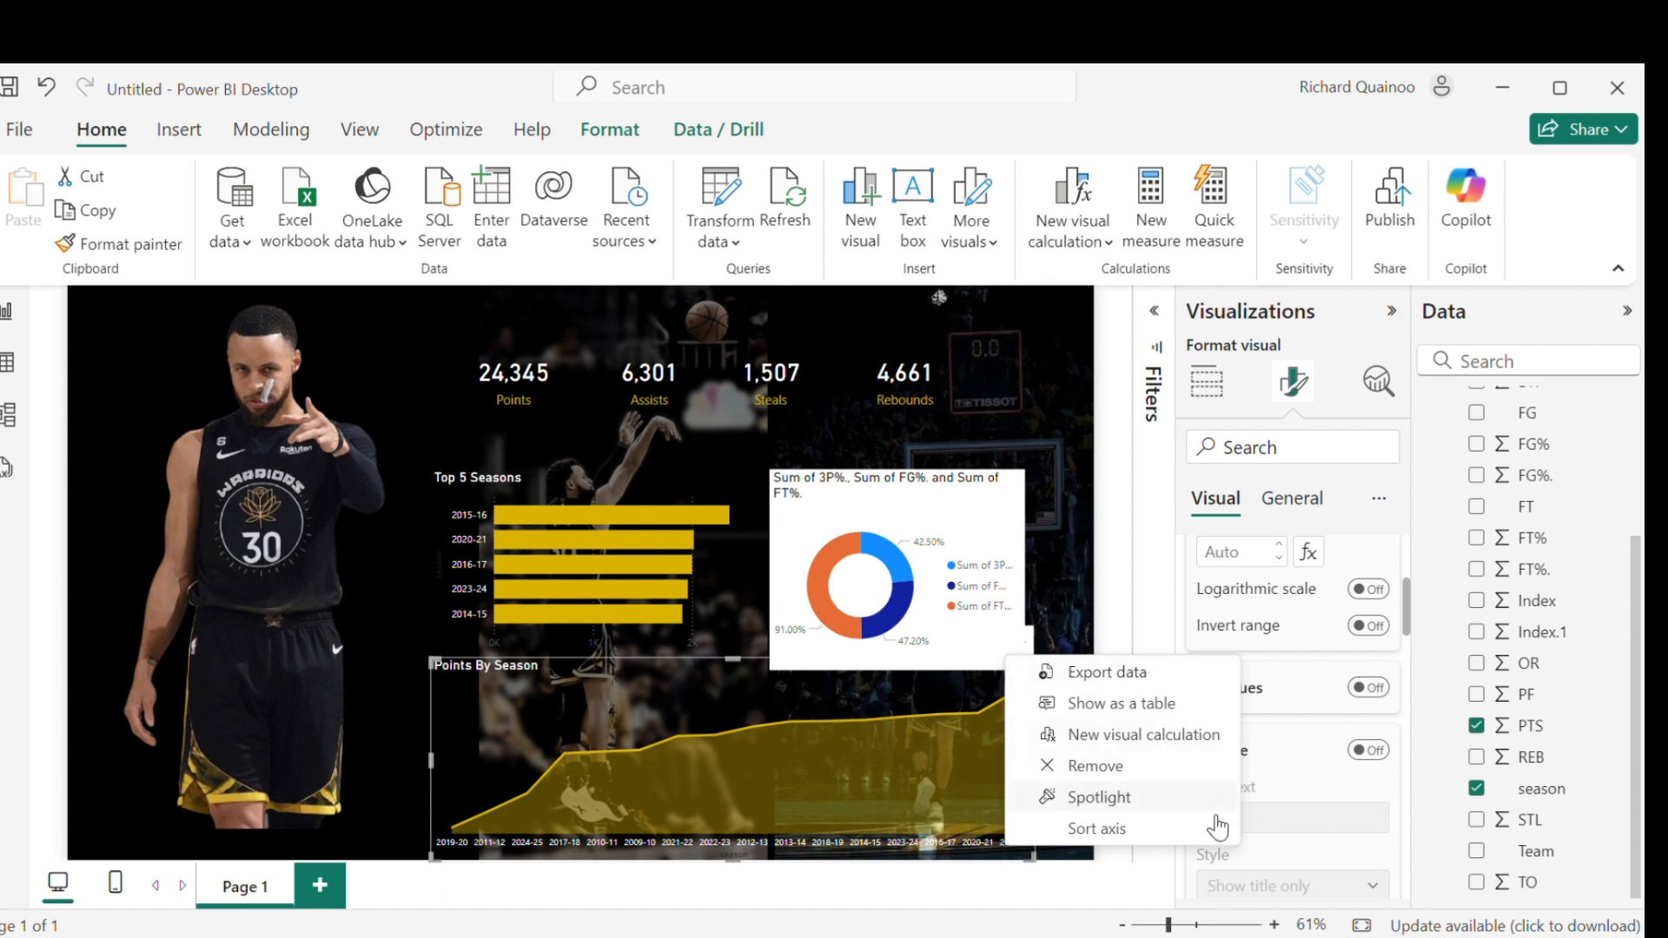
mouse_move(1198, 832)
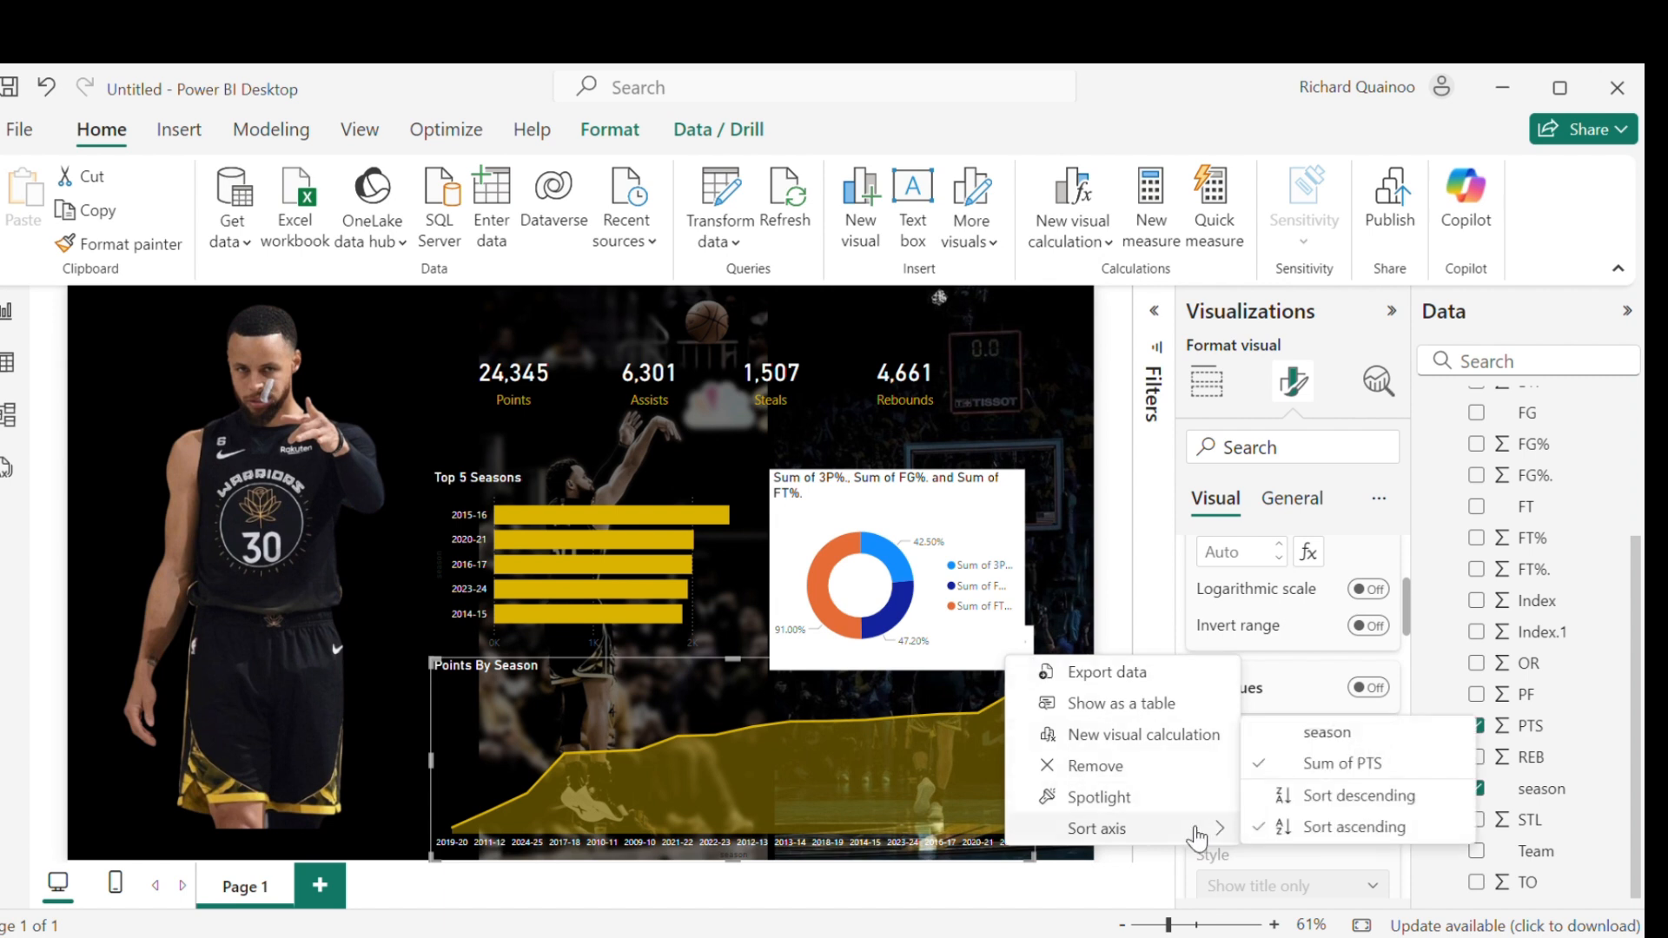
click(1303, 795)
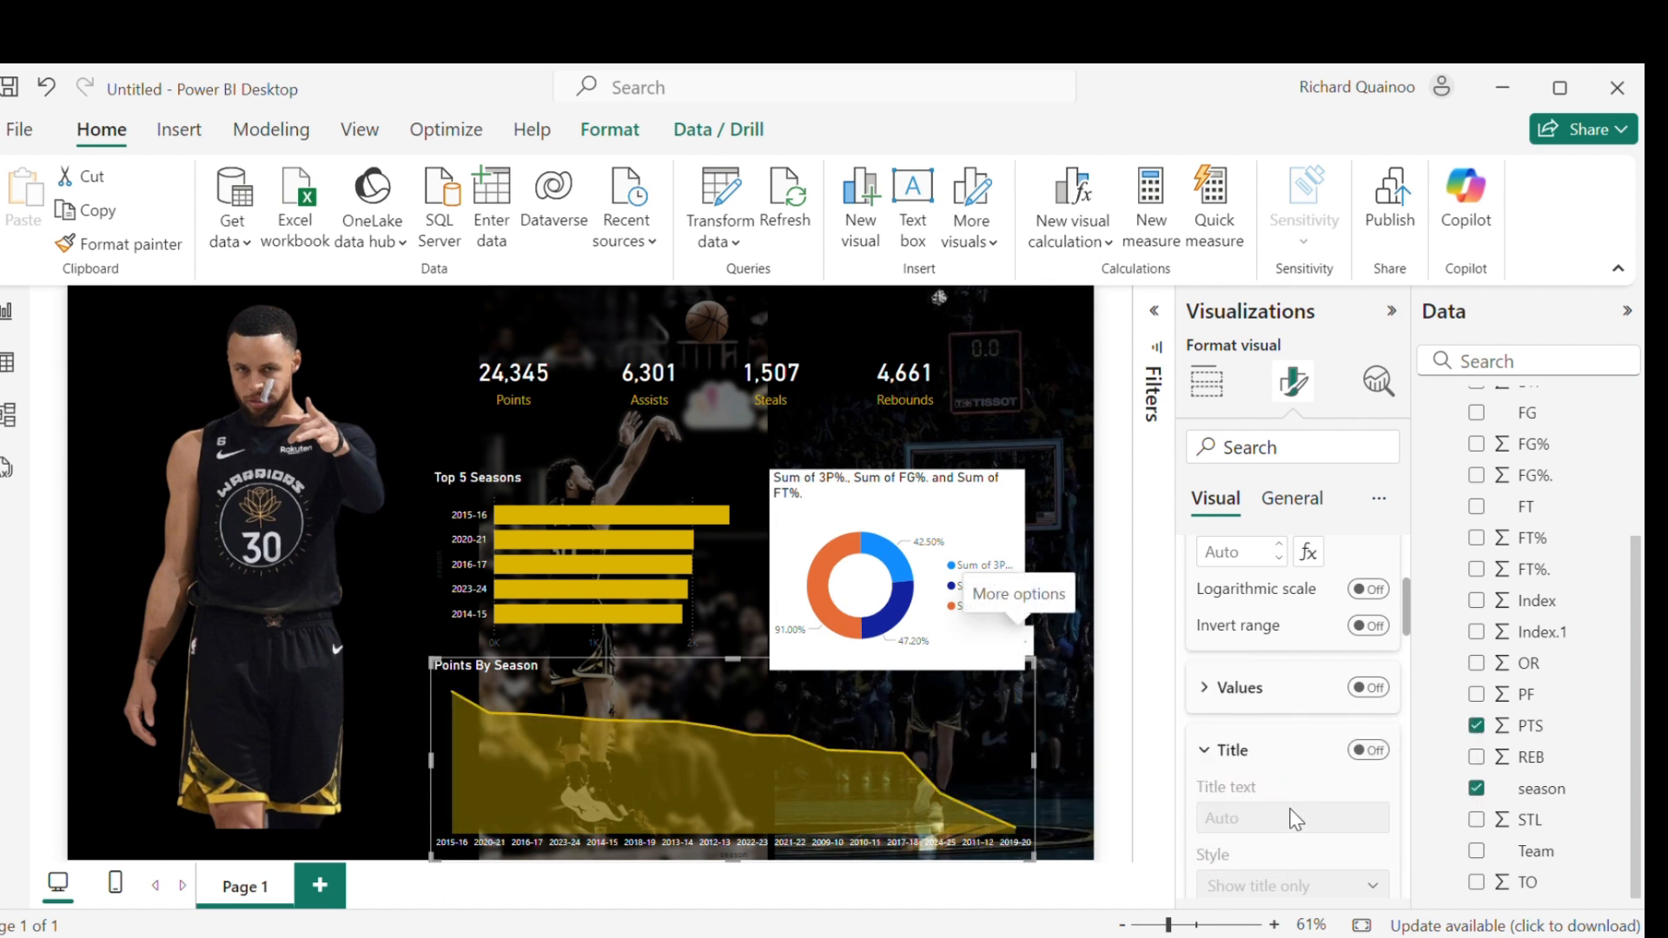
Step: Move the donut chart slightly up and to the right, clear of the area chart
click(981, 503)
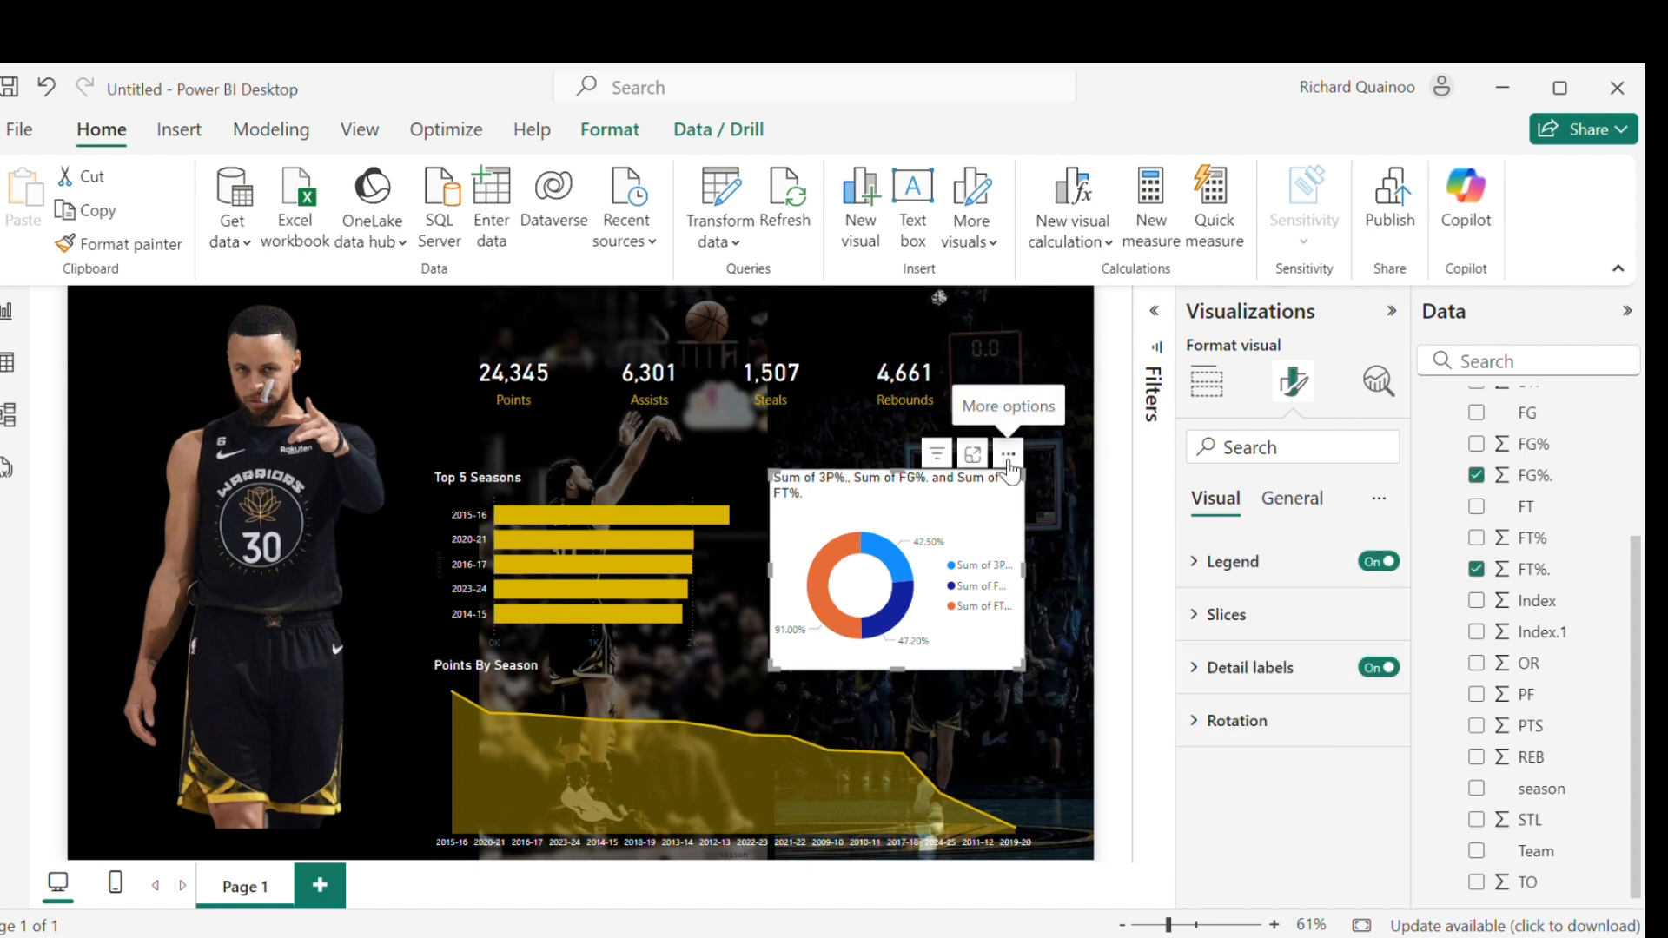
drag(1011, 470, 1023, 457)
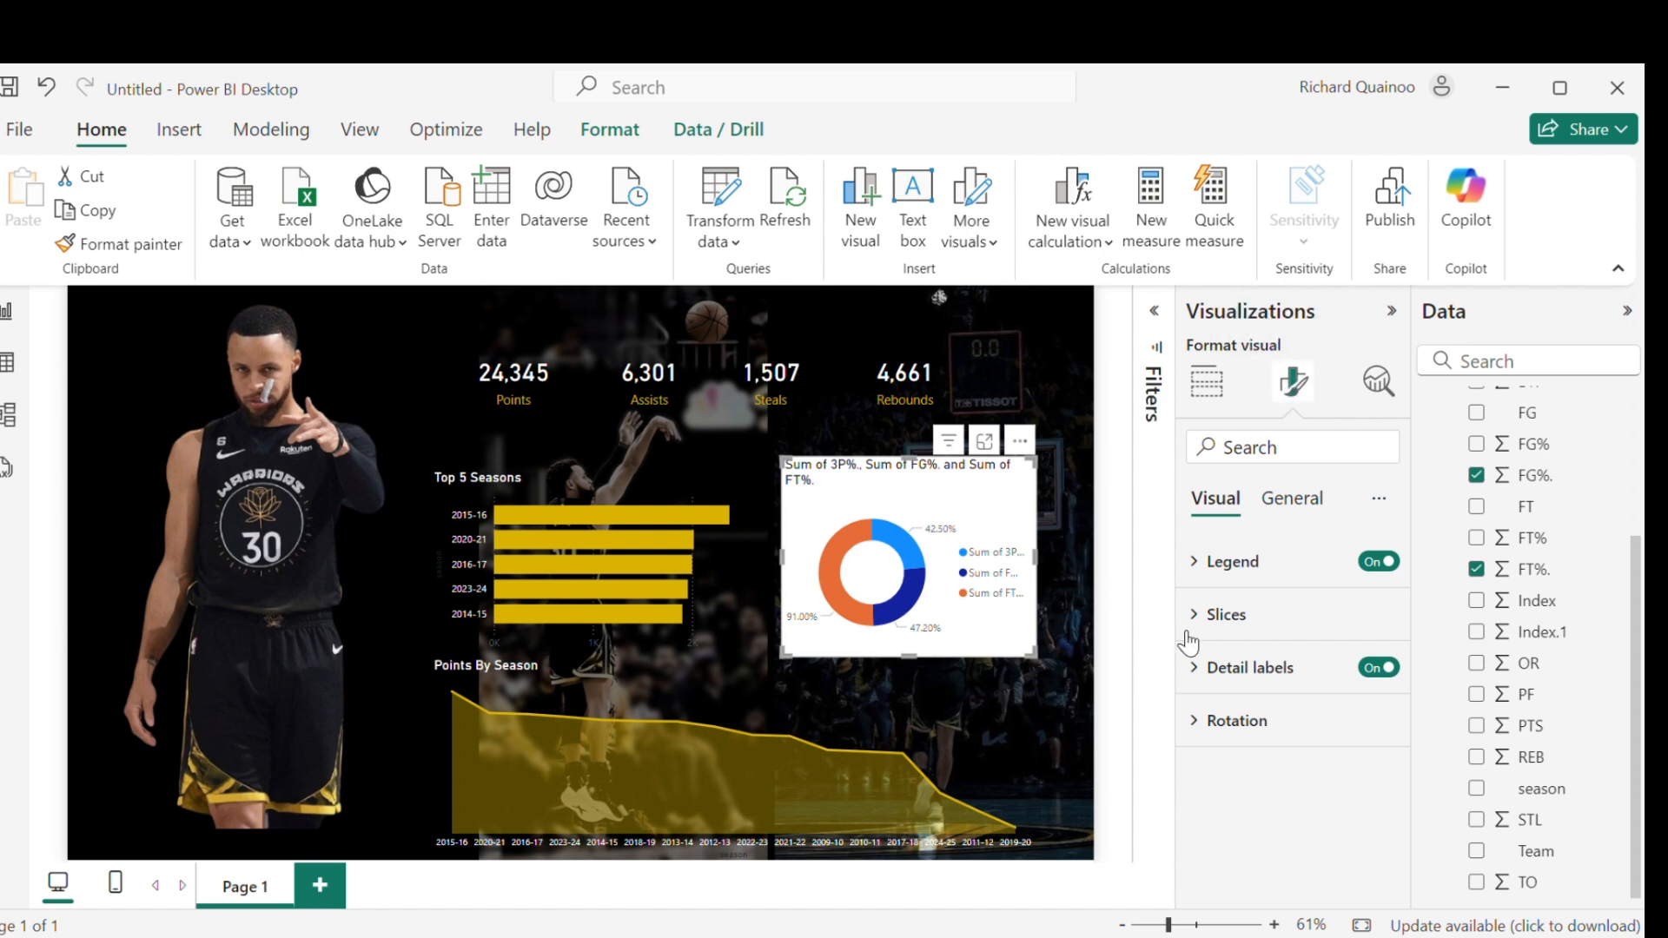
click(1292, 498)
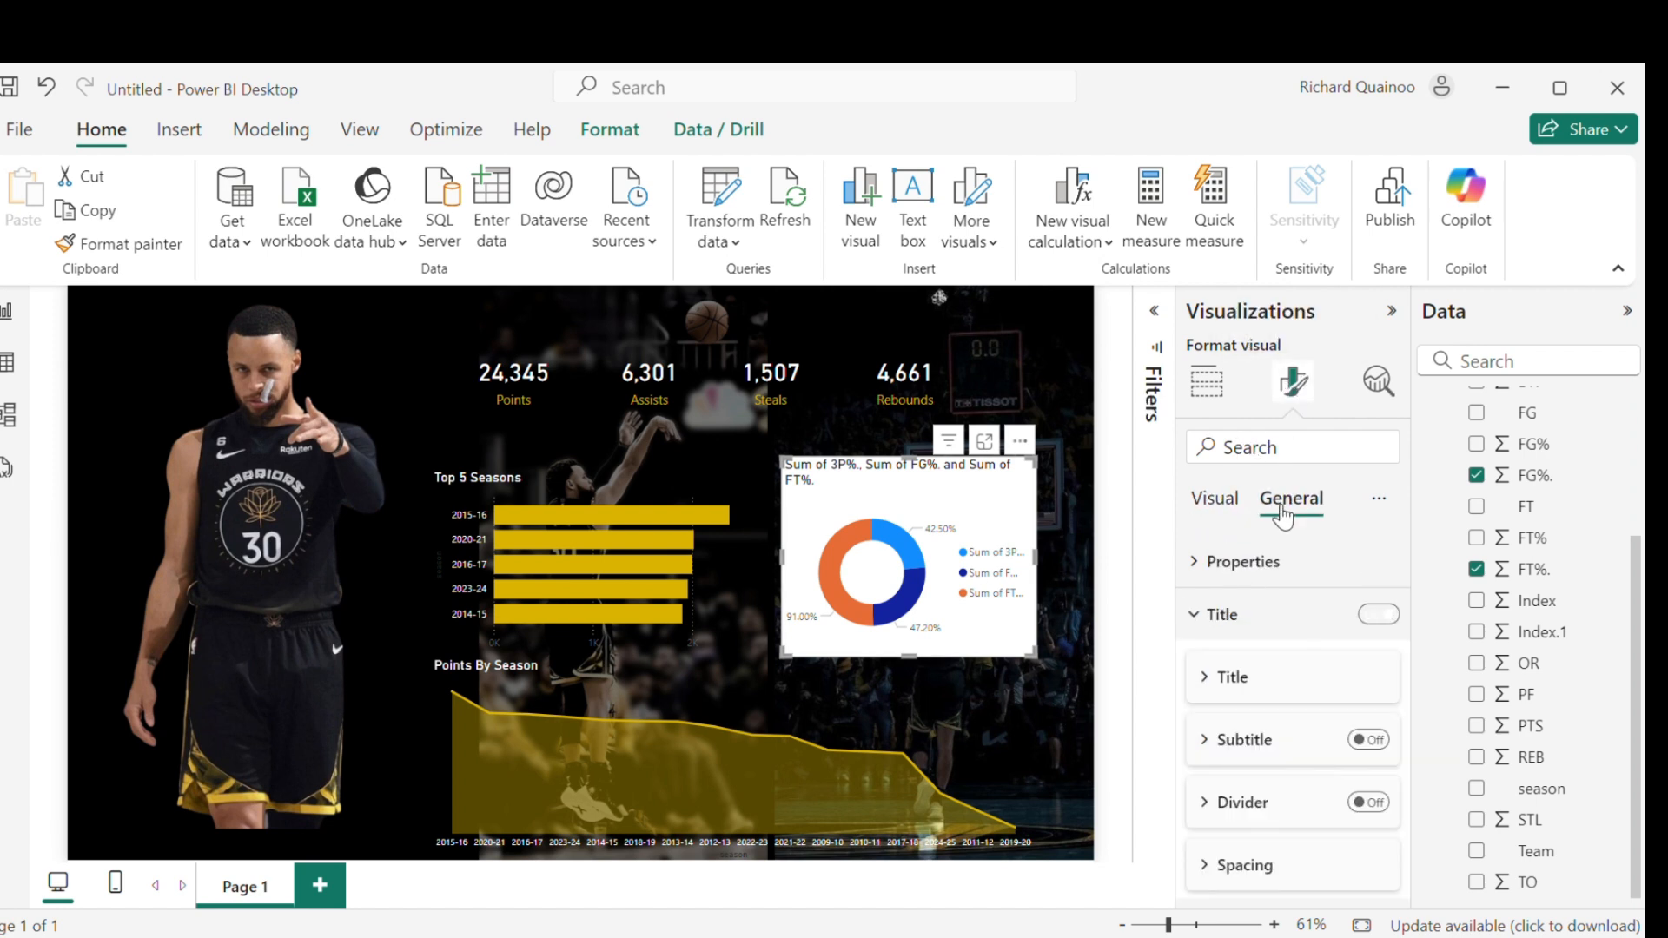
Step: Set the donut chart's Sum of 3P% slice to the custom color #A38600
click(1214, 502)
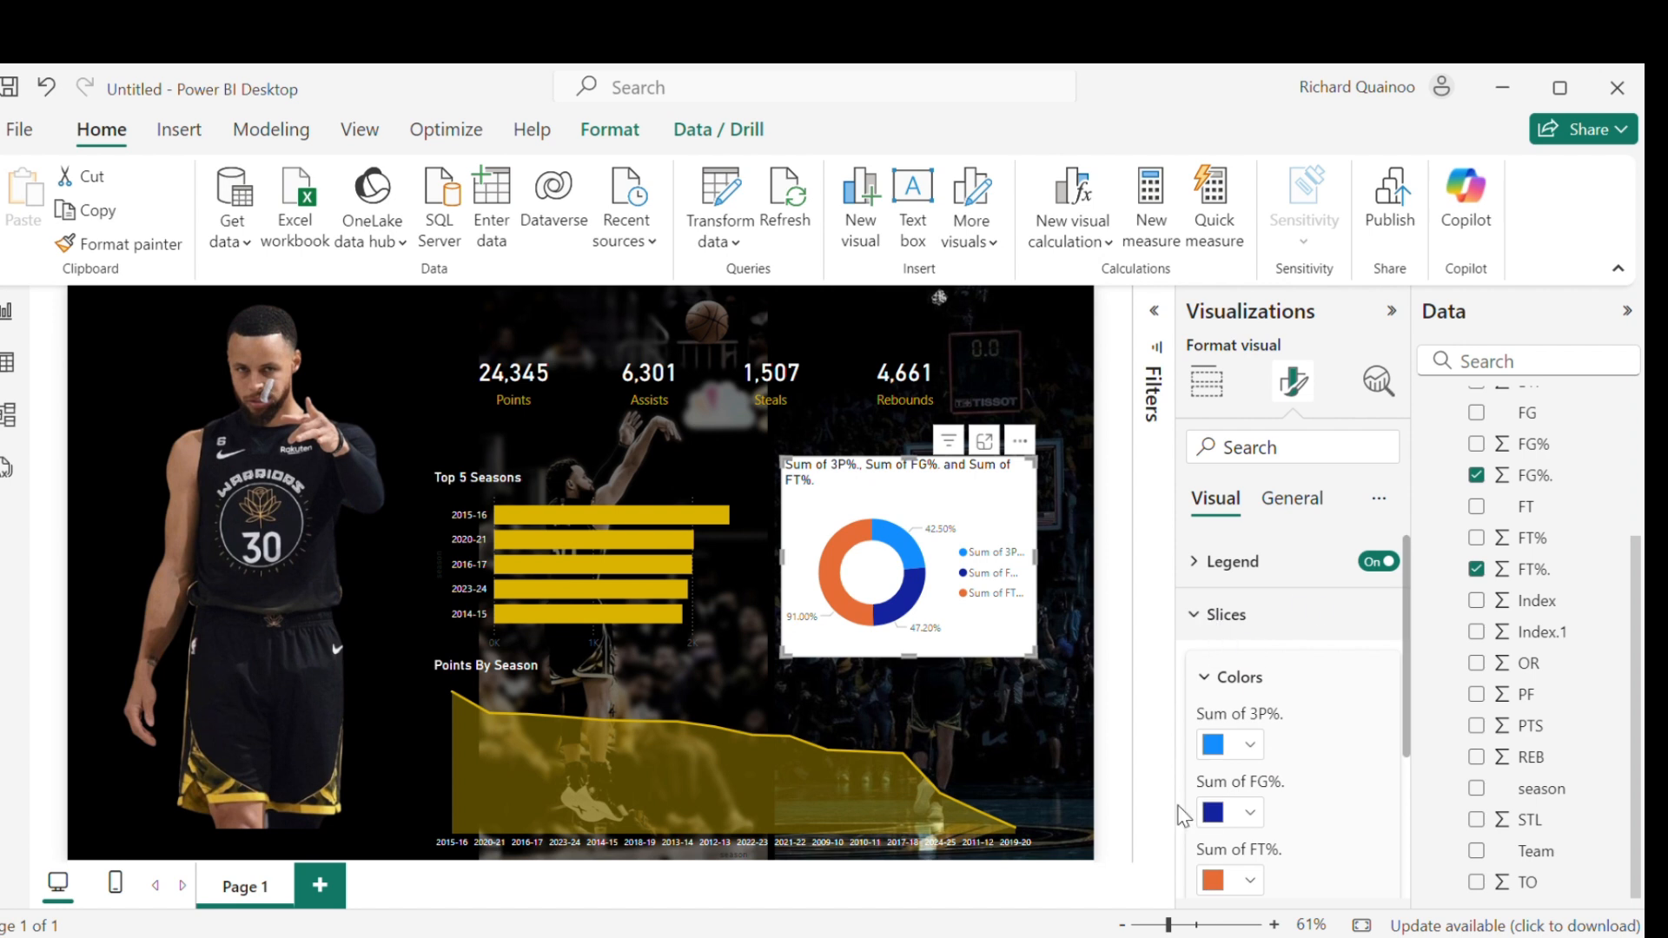
click(1242, 746)
click(1251, 686)
click(1324, 674)
key(BackSpace)
key(BackSpace)
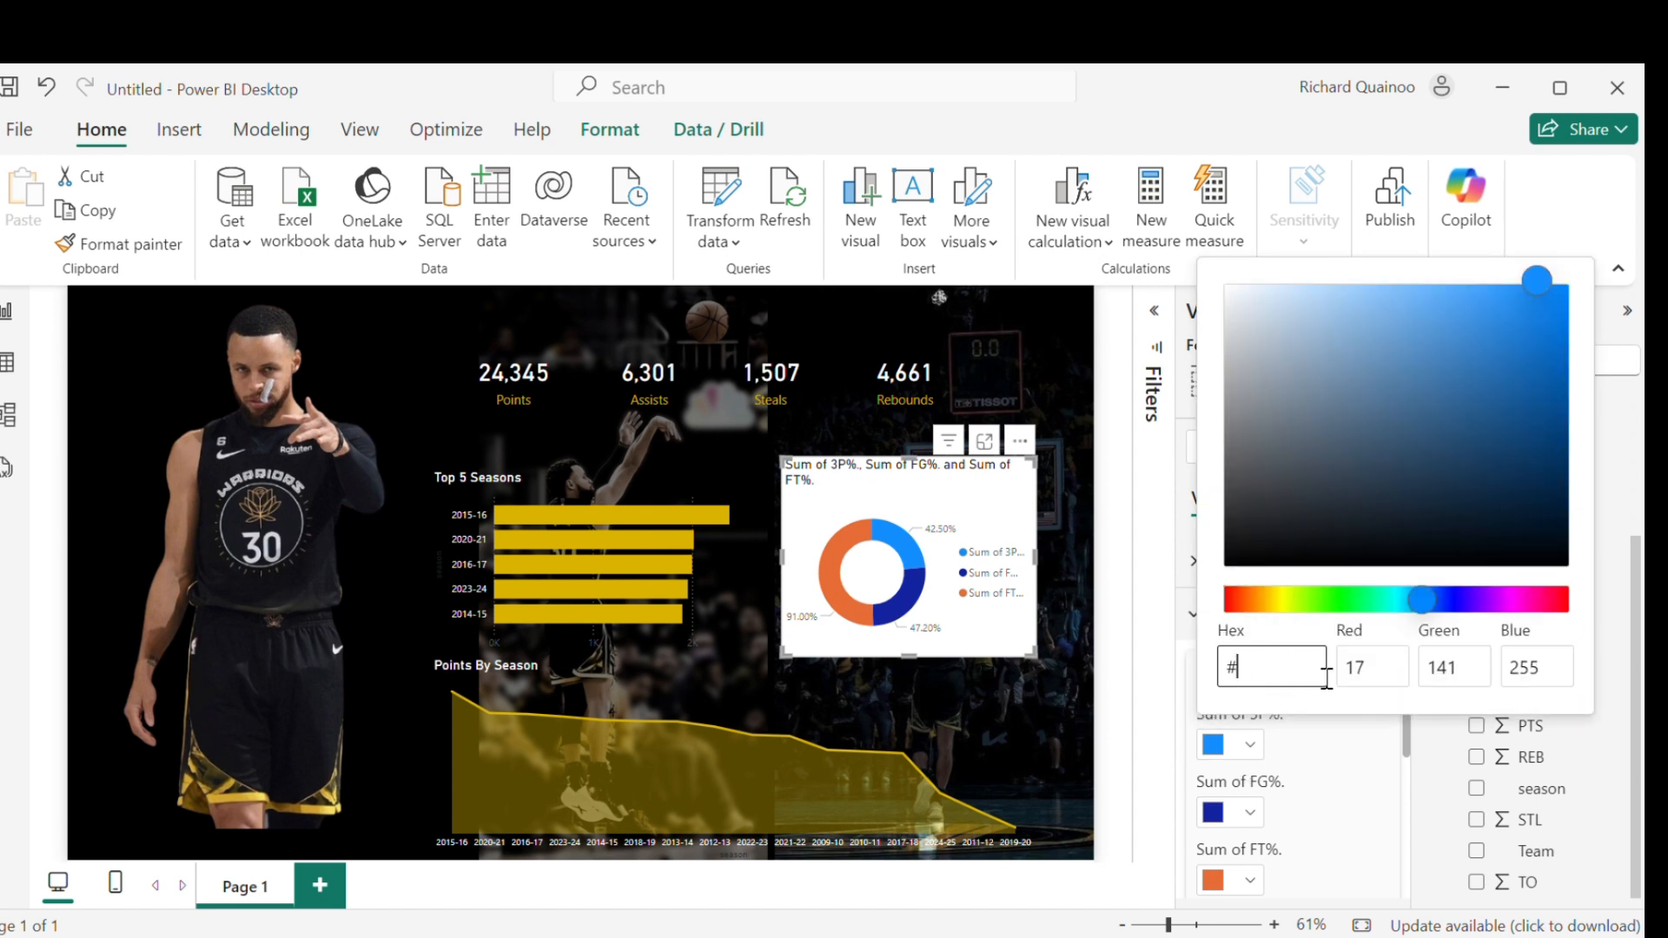
text(A38600)
Step: Set the donut chart's Sum of FG% slice to the custom color #E1C233
click(1250, 812)
click(1303, 752)
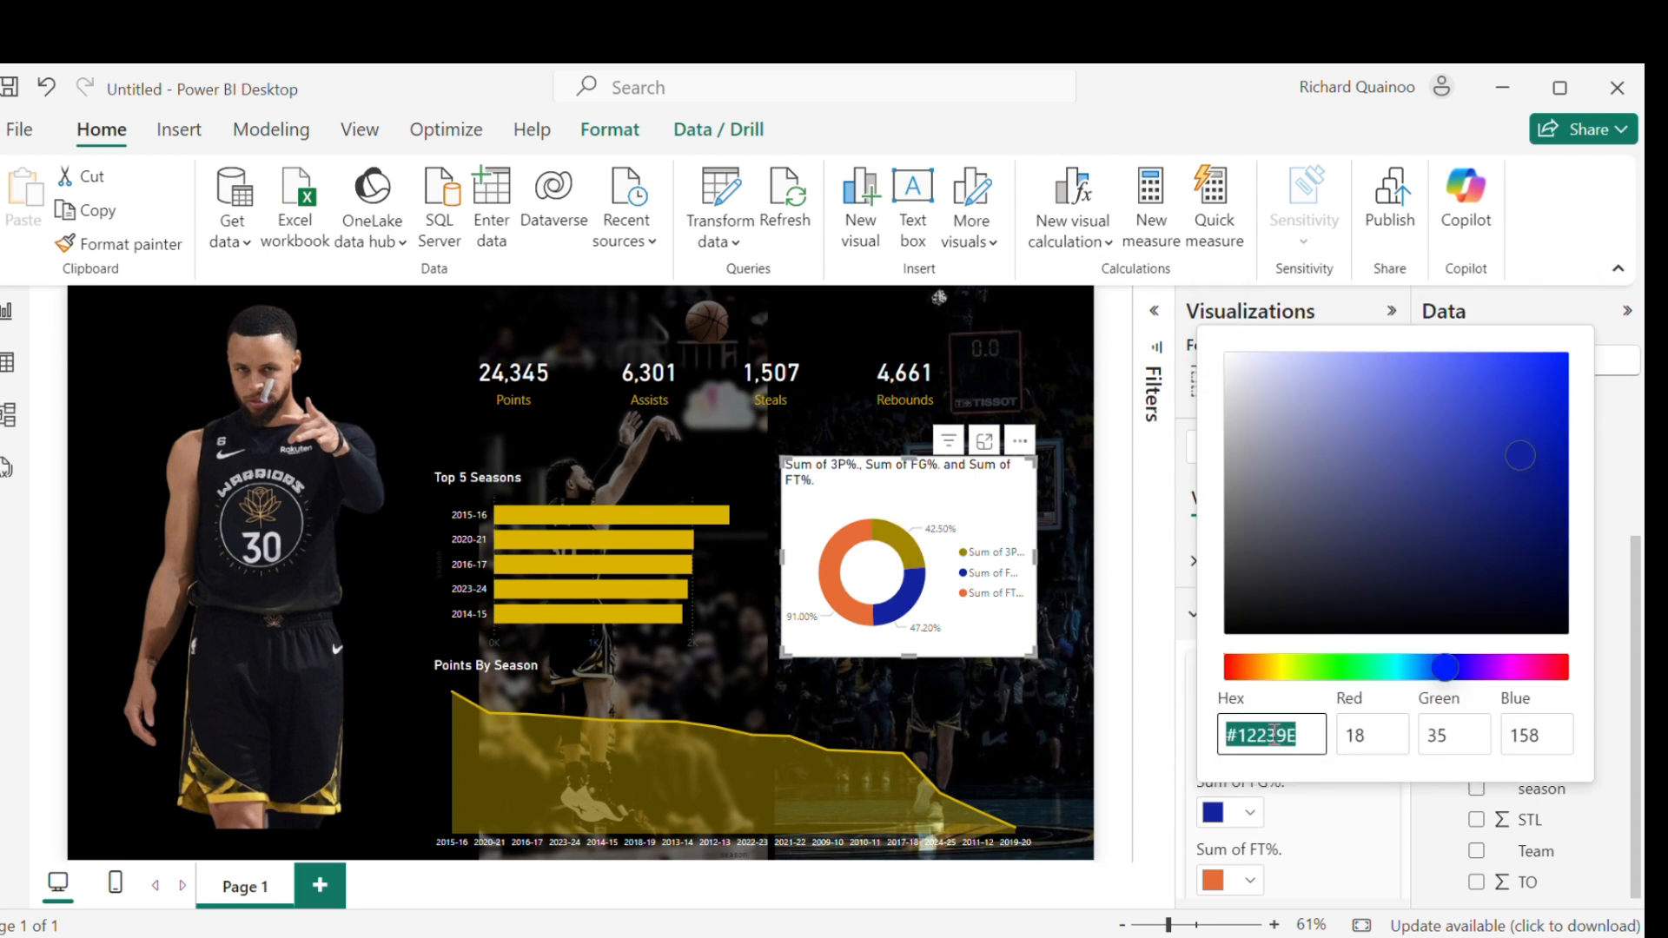
click(1313, 738)
text(E1C233)
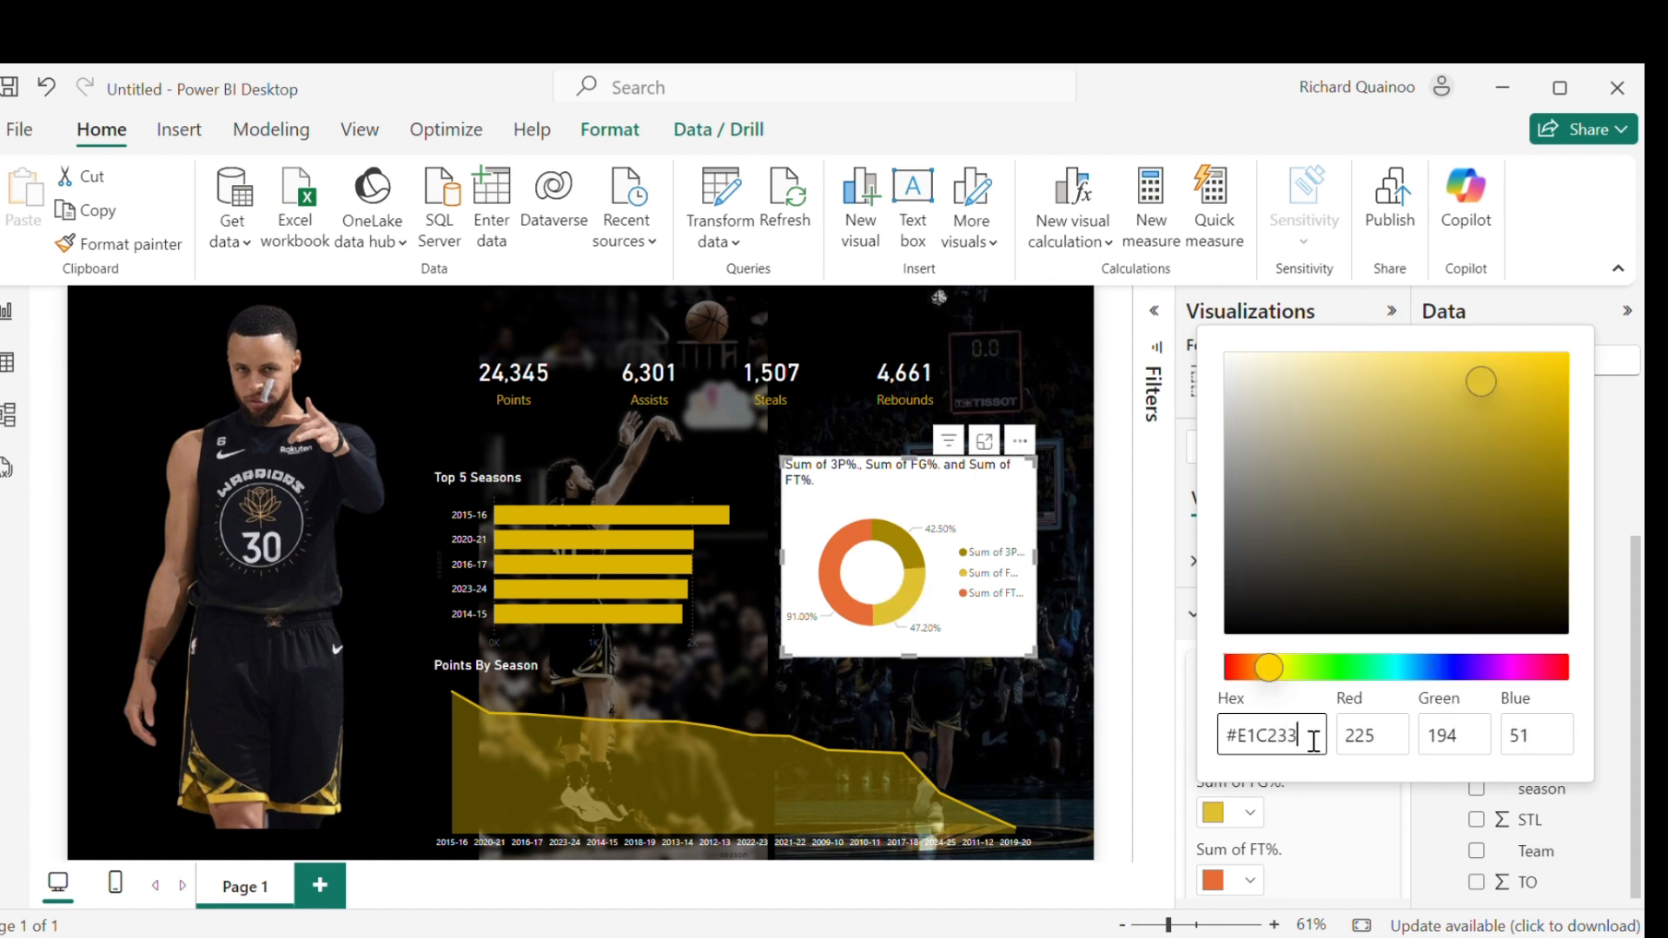
Step: Set the donut chart's Sum of FT% slice to the custom color #6D5A00
click(1249, 880)
click(1316, 813)
text(6D)
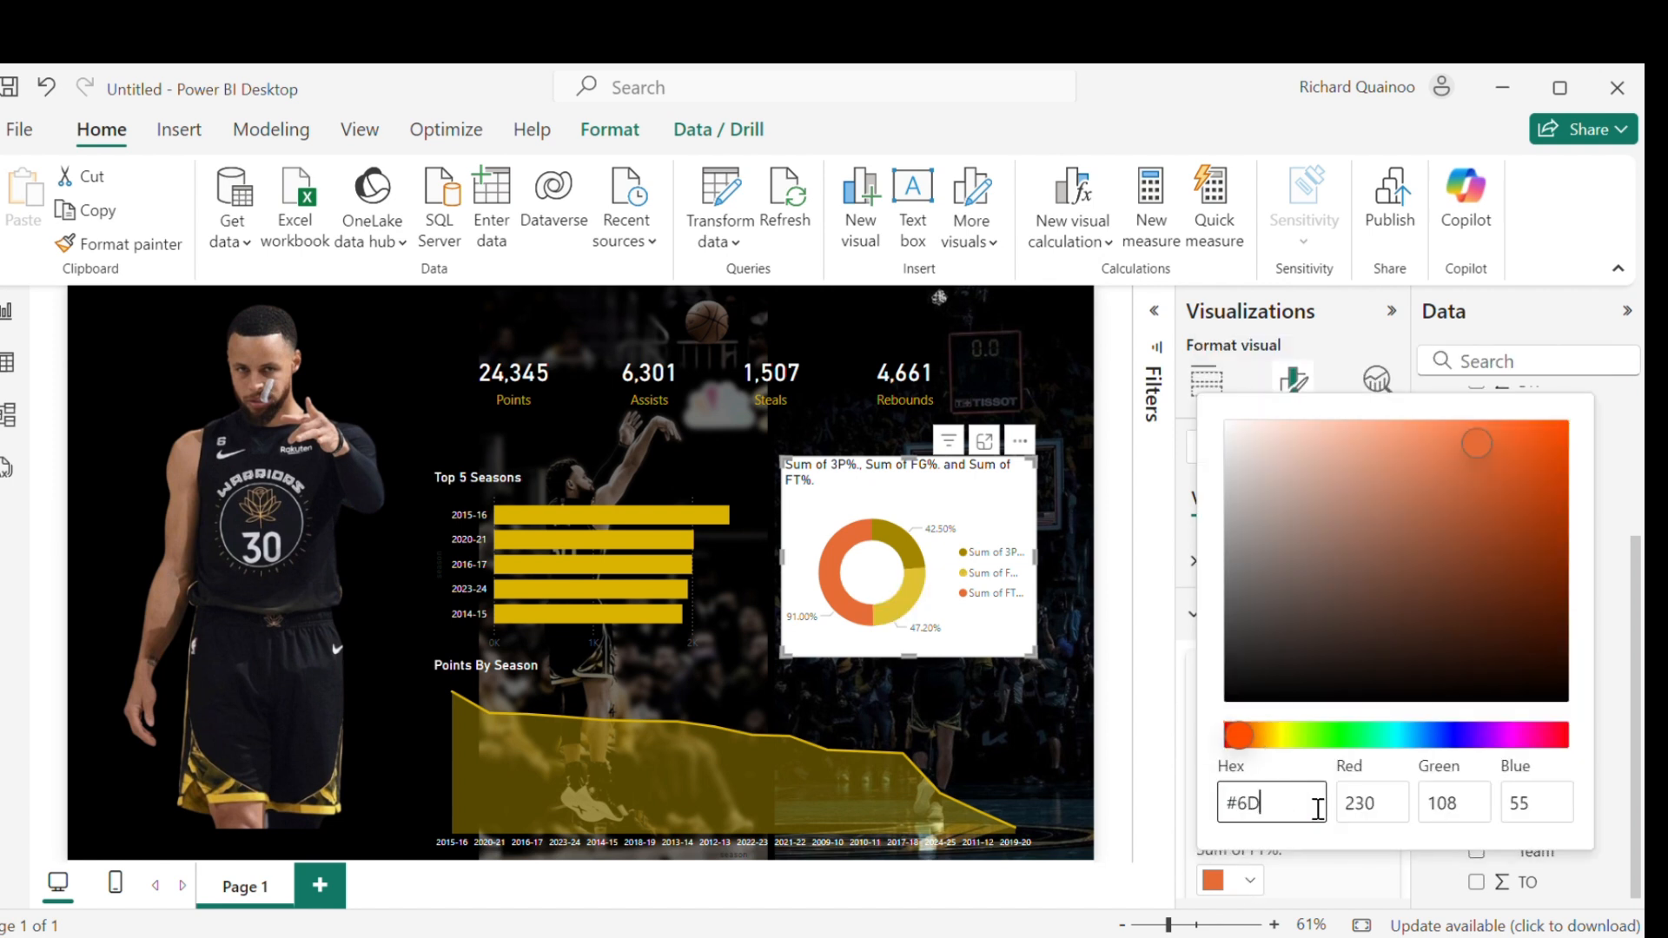
text(5A00)
click(1004, 491)
Step: Set the inner radius of the donut chart's slices to 75%
click(1204, 678)
click(1220, 753)
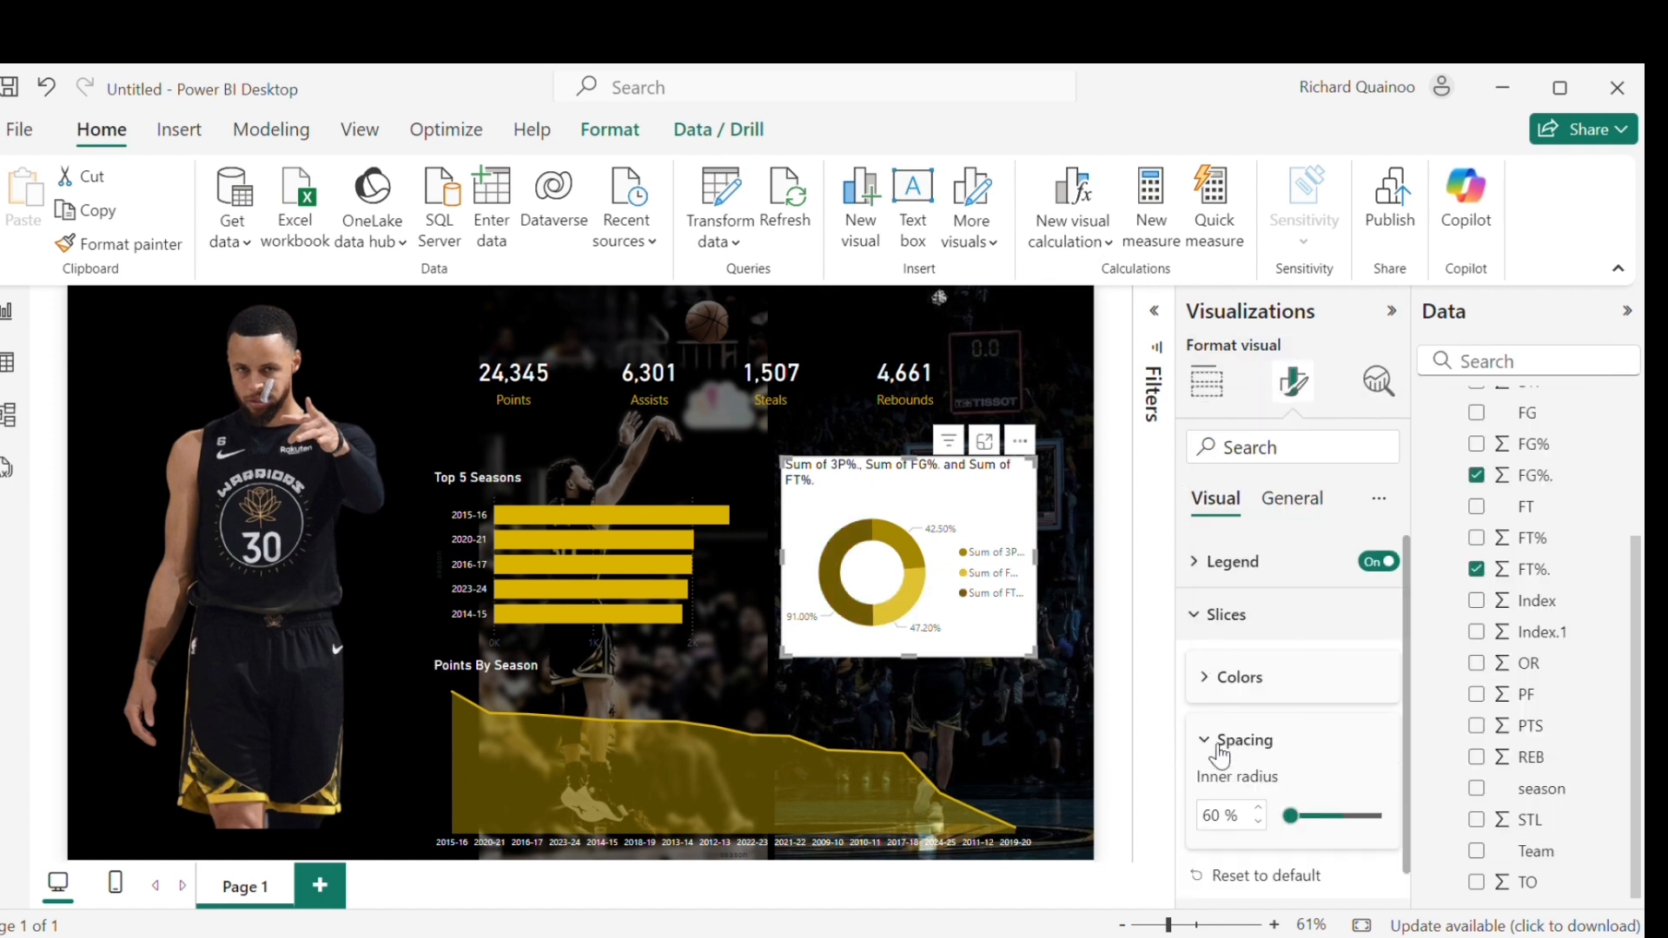
double_click(1212, 815)
text(75)
click(1194, 618)
Step: Turn off the background of the donut chart
click(1291, 499)
click(1257, 666)
scroll(1257, 664, down, 5)
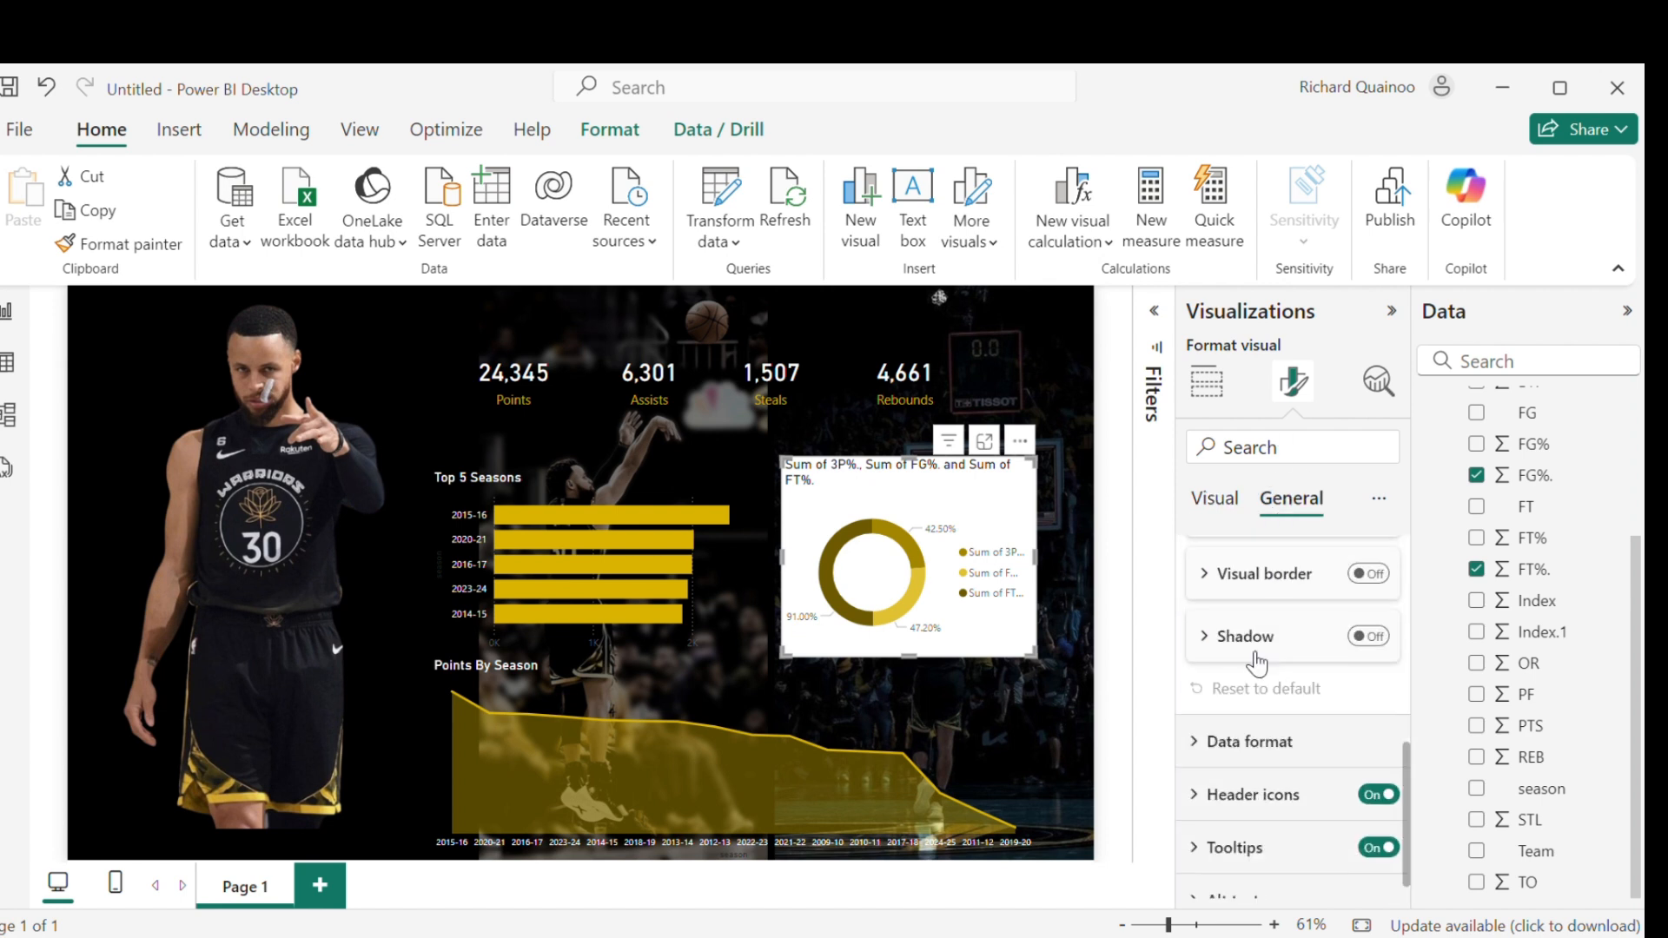
scroll(1233, 730, up, 3)
click(1369, 775)
Step: Color the donut chart's detail label values white
click(1215, 497)
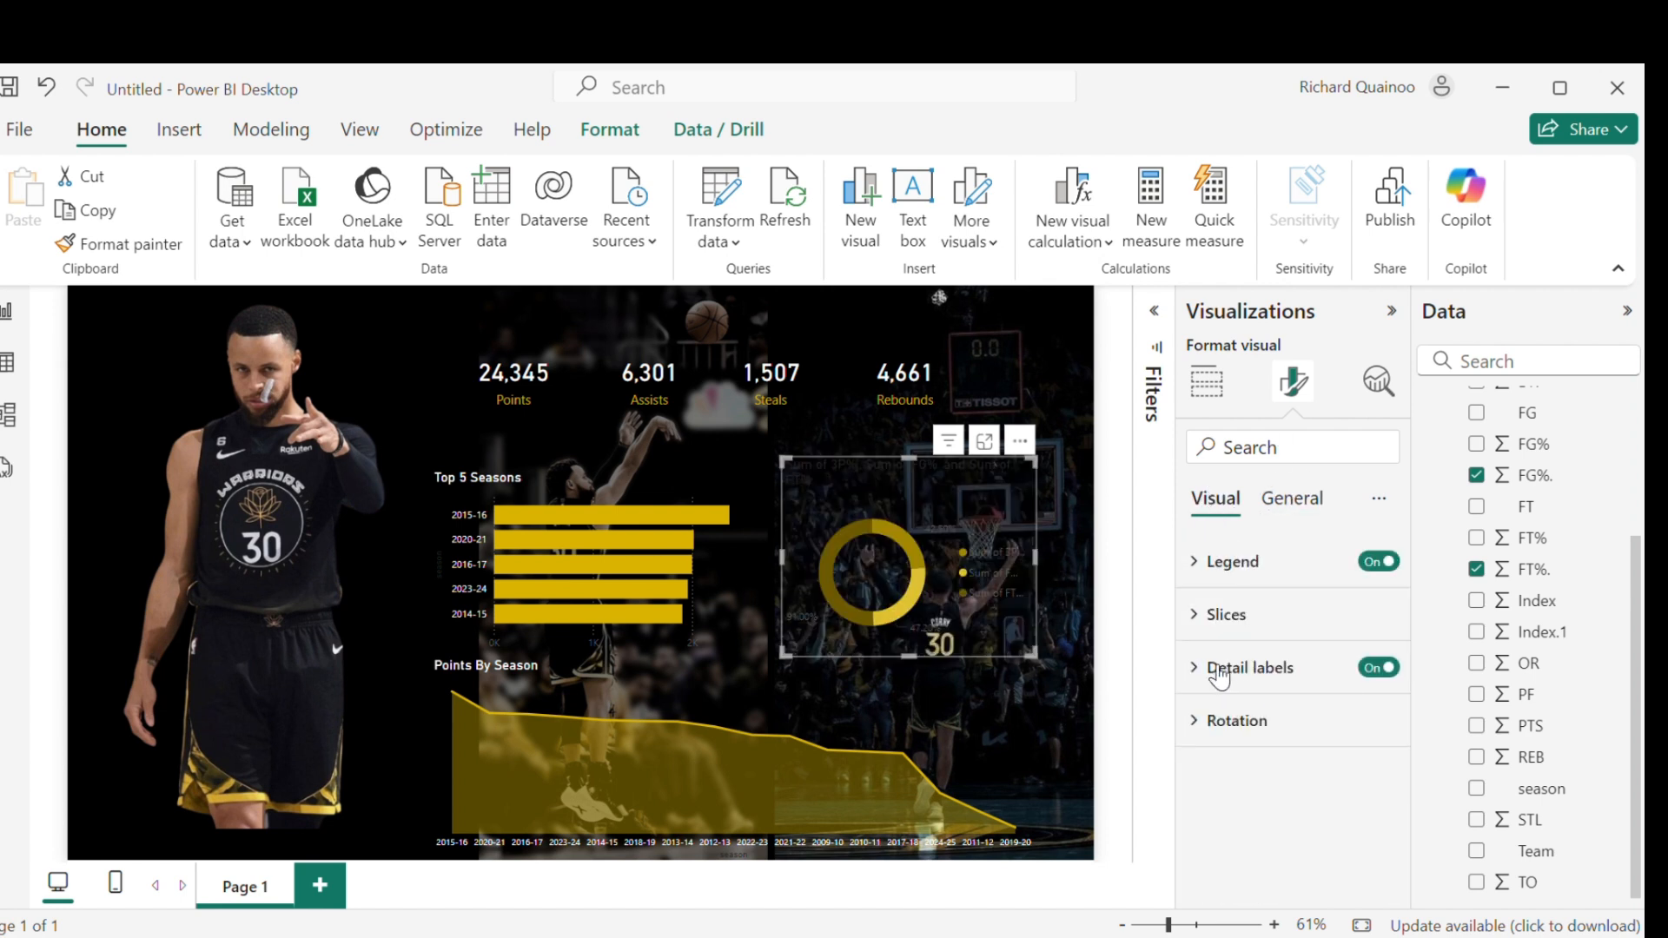
click(1219, 674)
scroll(1225, 730, down, 3)
click(1229, 767)
scroll(1230, 770, down, 2)
click(1234, 812)
click(1379, 705)
click(1197, 645)
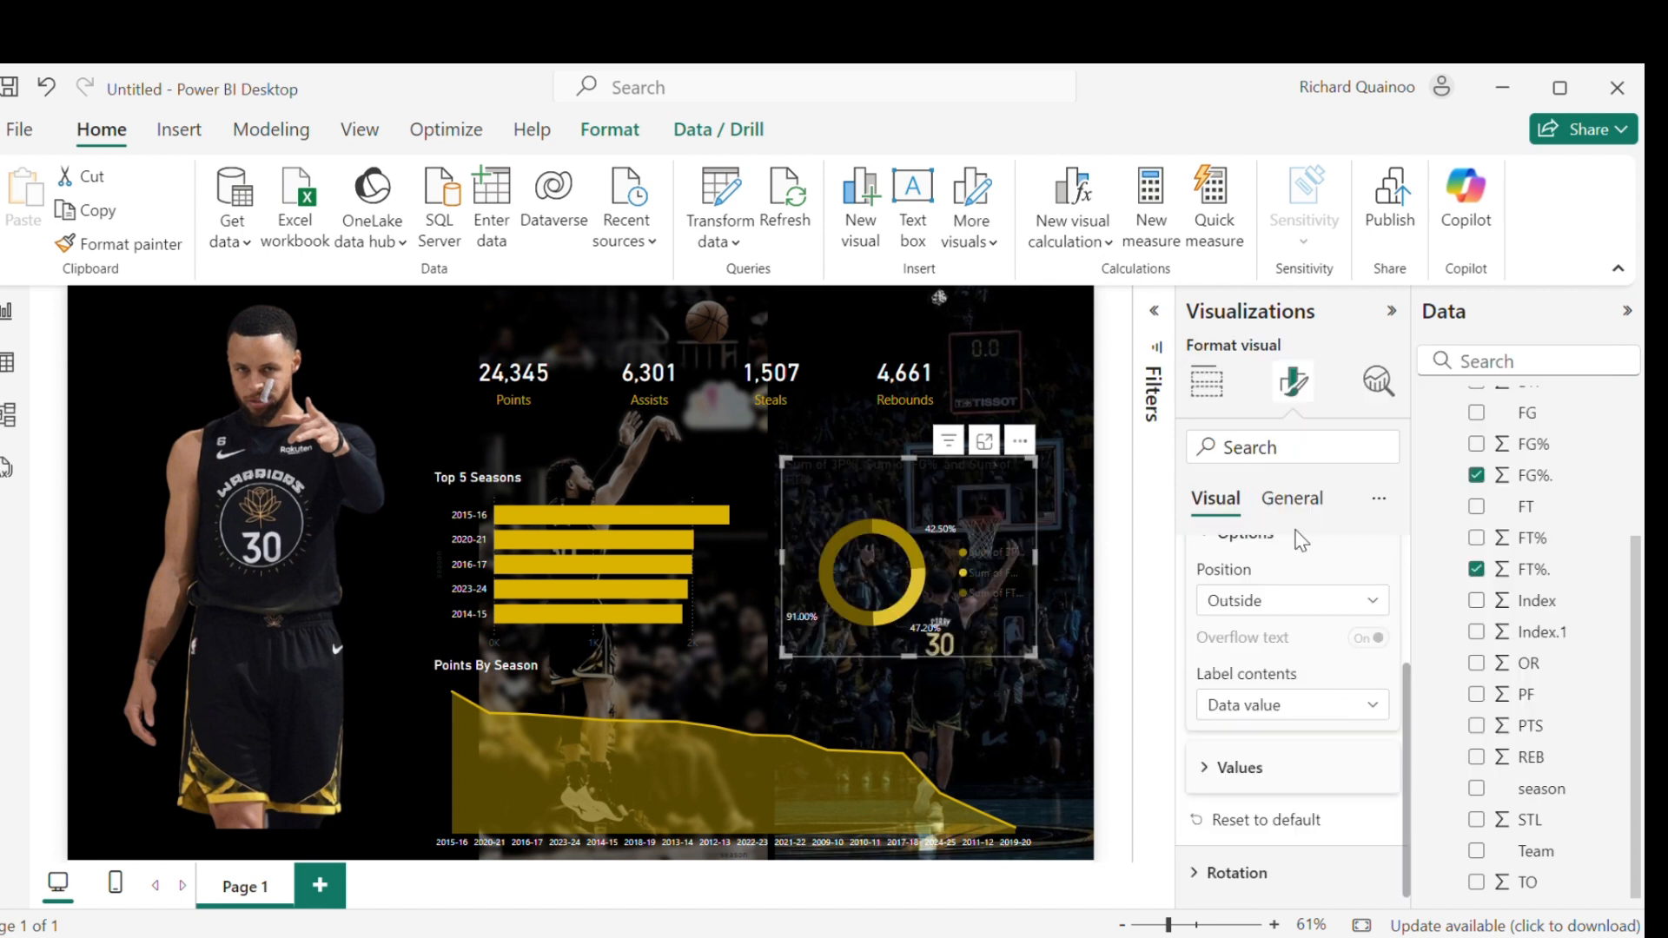
Step: Color the donut chart's legend text white
scroll(1299, 556, up, 3)
click(1260, 560)
scroll(1277, 687, down, 1)
click(1270, 694)
scroll(1251, 721, down, 1)
click(1232, 799)
click(1229, 703)
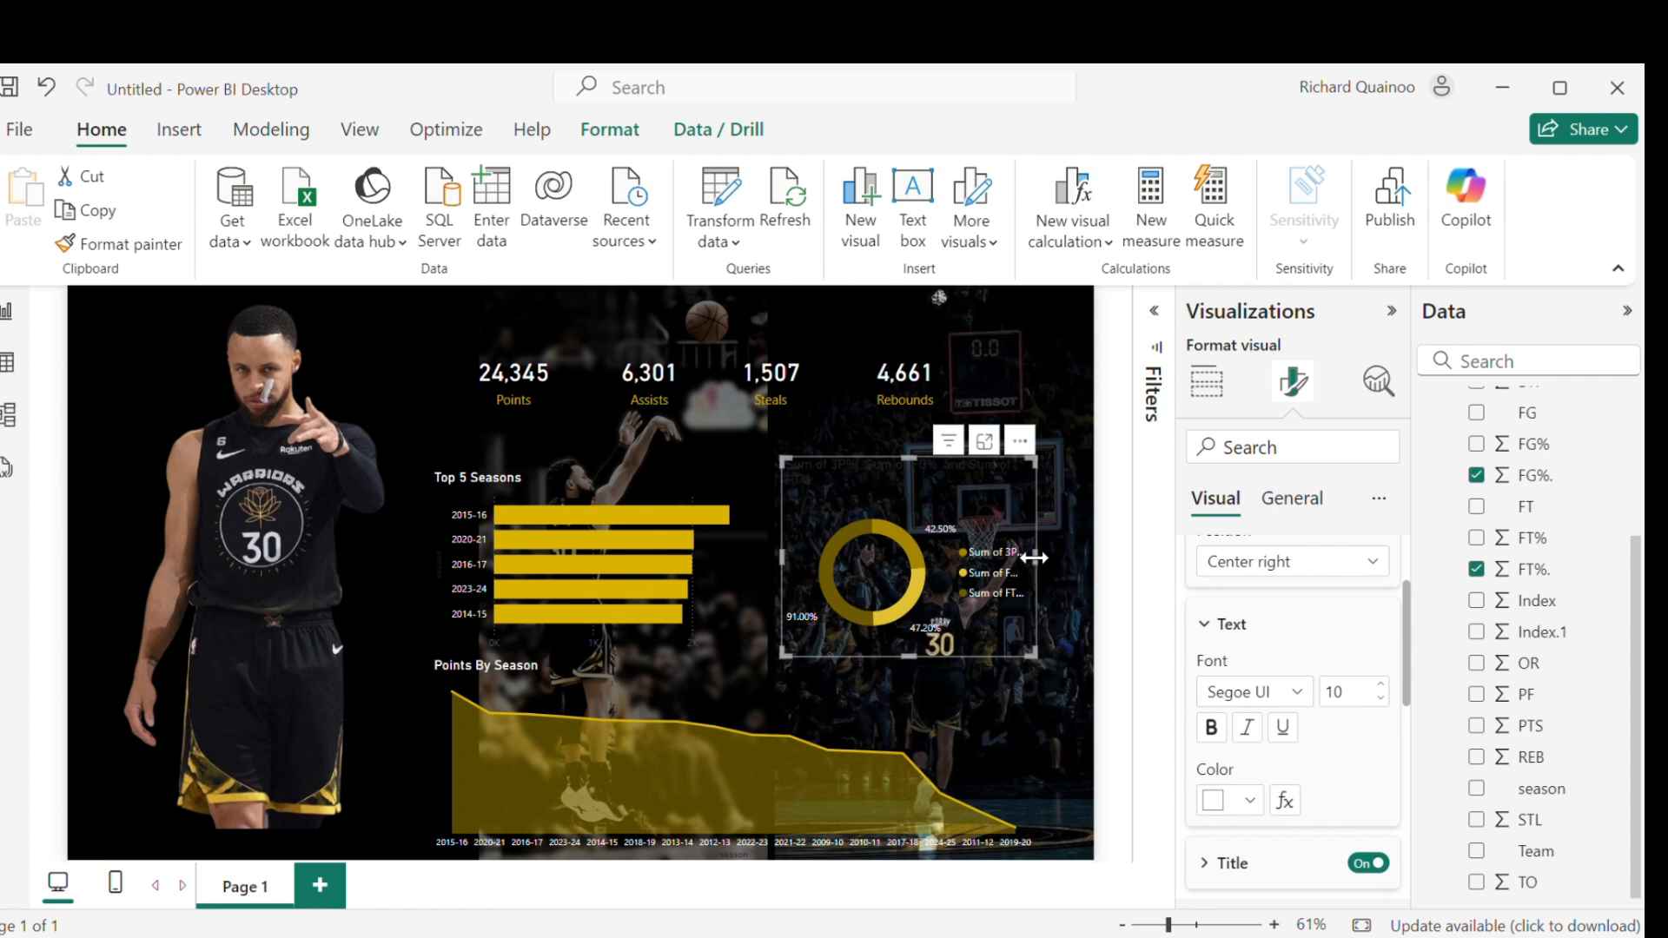
Step: Widen the donut chart slightly and rename its "Sum of FT%." value to "FT%."
drag(1034, 558, 1047, 558)
click(1205, 382)
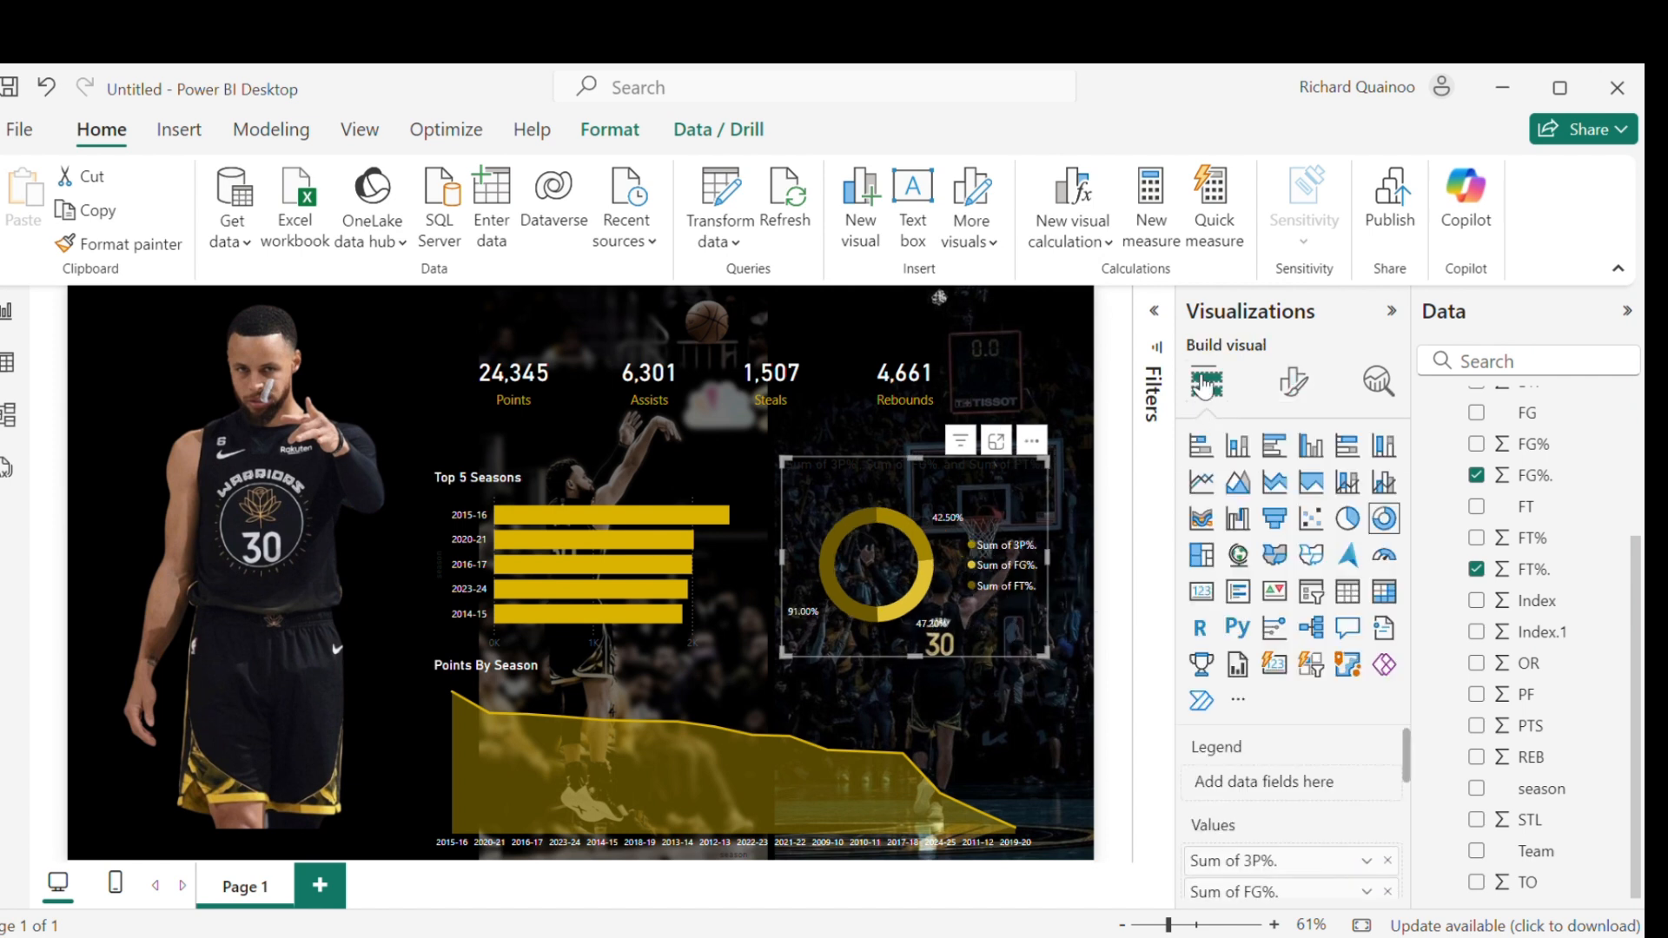
scroll(1280, 881, down, 1)
double_click(1244, 798)
click(1246, 792)
key(BackSpace)
key(BackSpace)
key(BackSpace)
key(BackSpace)
key(BackSpace)
key(BackSpace)
key(BackSpace)
click(1249, 766)
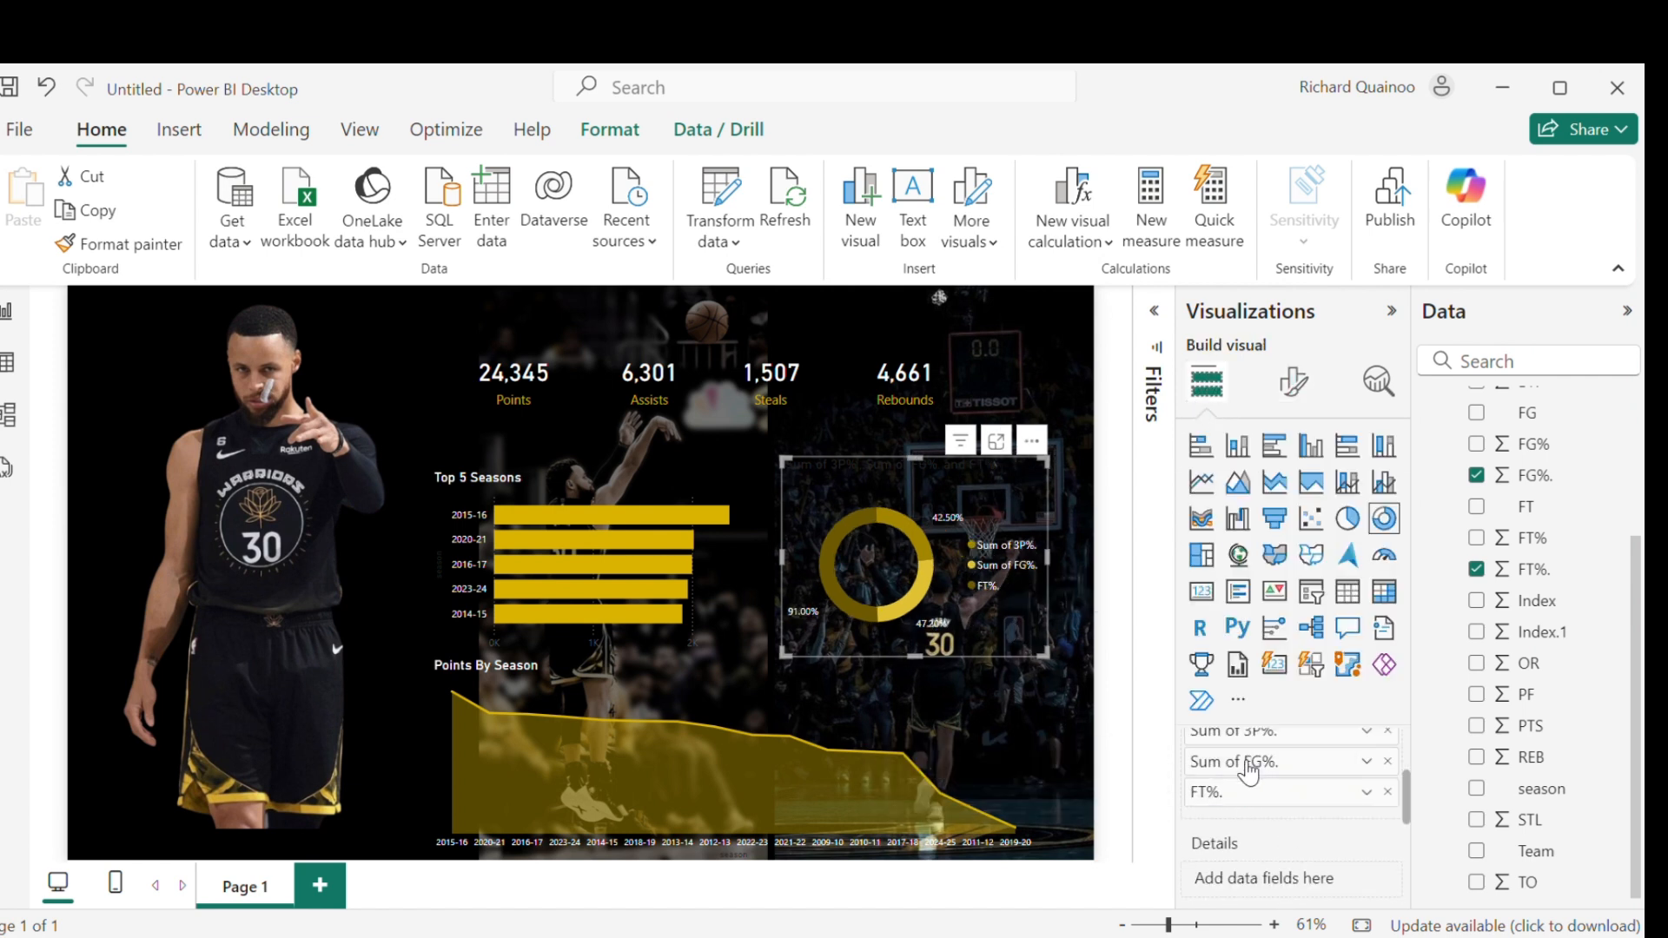
Step: Rename the donut chart's "Sum of FG%." value to "FG%."
double_click(1248, 766)
click(1245, 764)
key(BackSpace)
key(BackSpace)
key(BackSpace)
key(BackSpace)
key(BackSpace)
key(BackSpace)
key(BackSpace)
key(Return)
Step: Rename the donut chart's "Sum of 3P%." value to "3P%."
scroll(1249, 773, up, 1)
double_click(1254, 861)
click(1248, 863)
key(BackSpace)
key(BackSpace)
key(BackSpace)
key(BackSpace)
key(BackSpace)
key(BackSpace)
key(BackSpace)
key(Return)
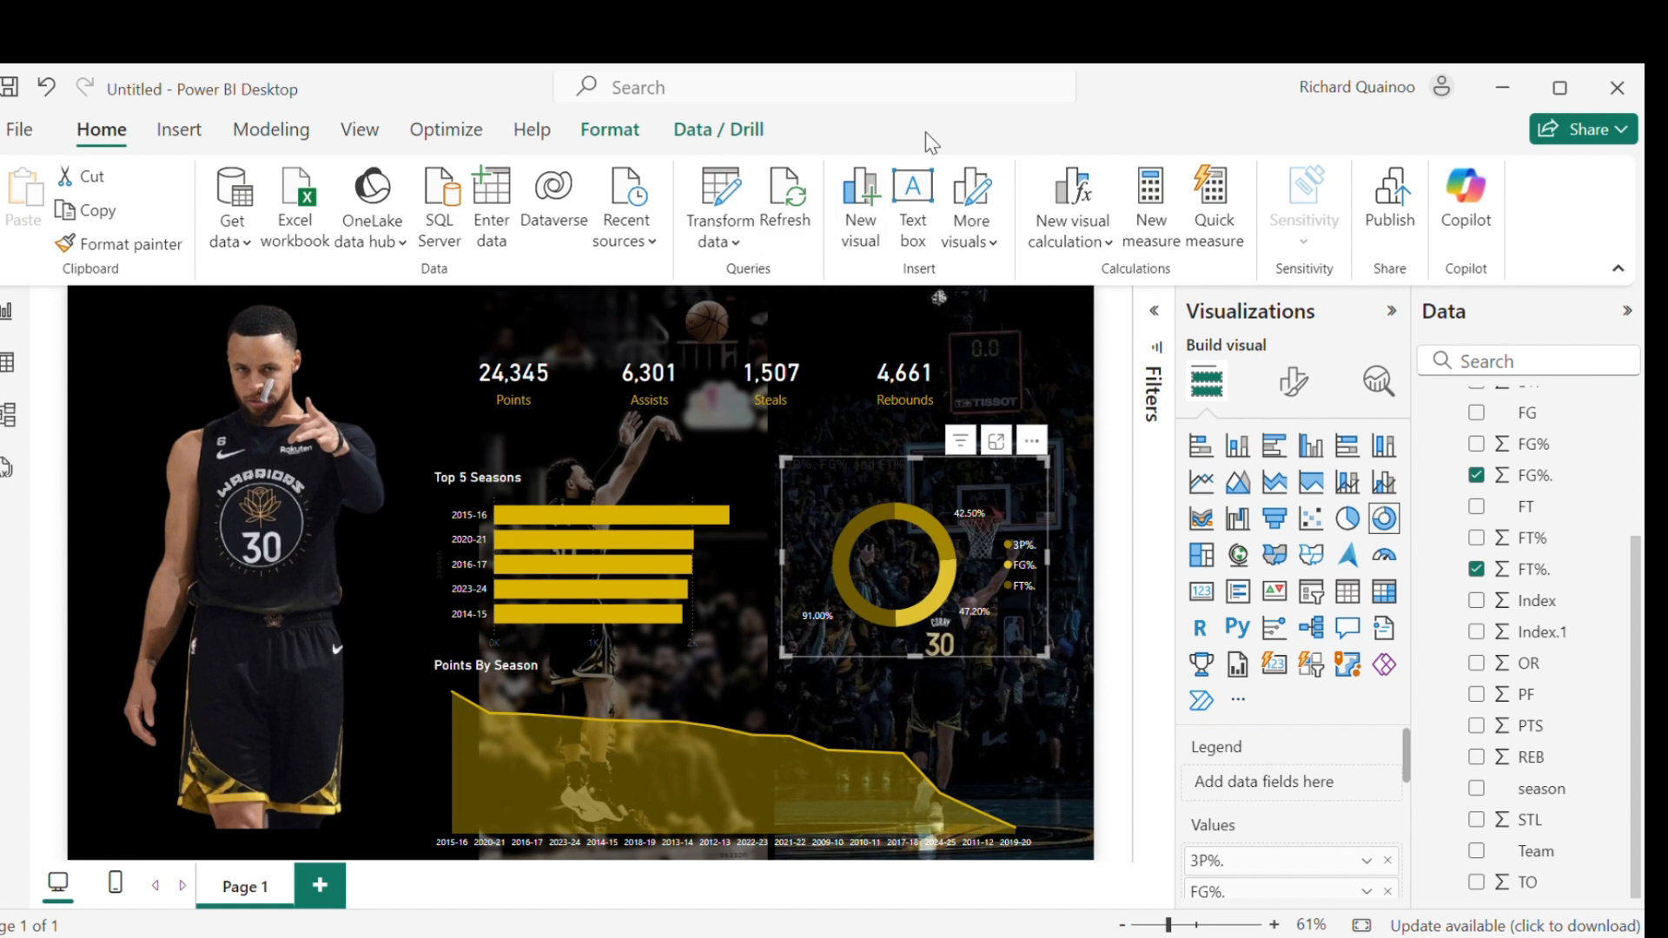
Step: Insert the picture rose-8815259_1280 from the Downloads folder into the report page
click(179, 130)
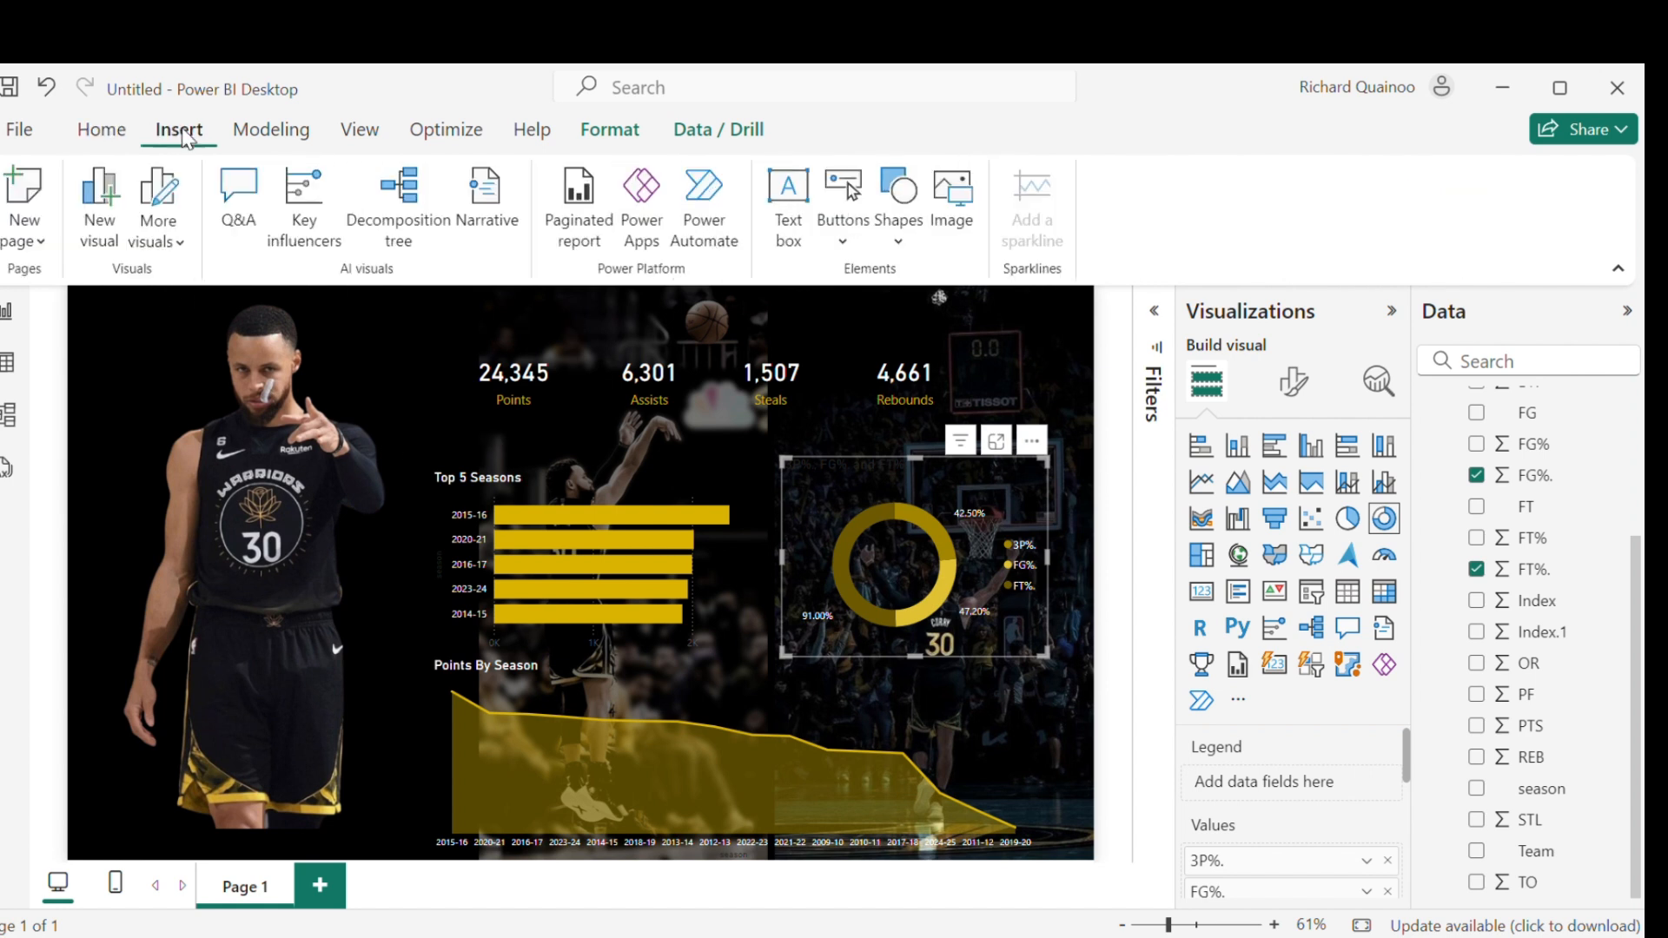
click(938, 217)
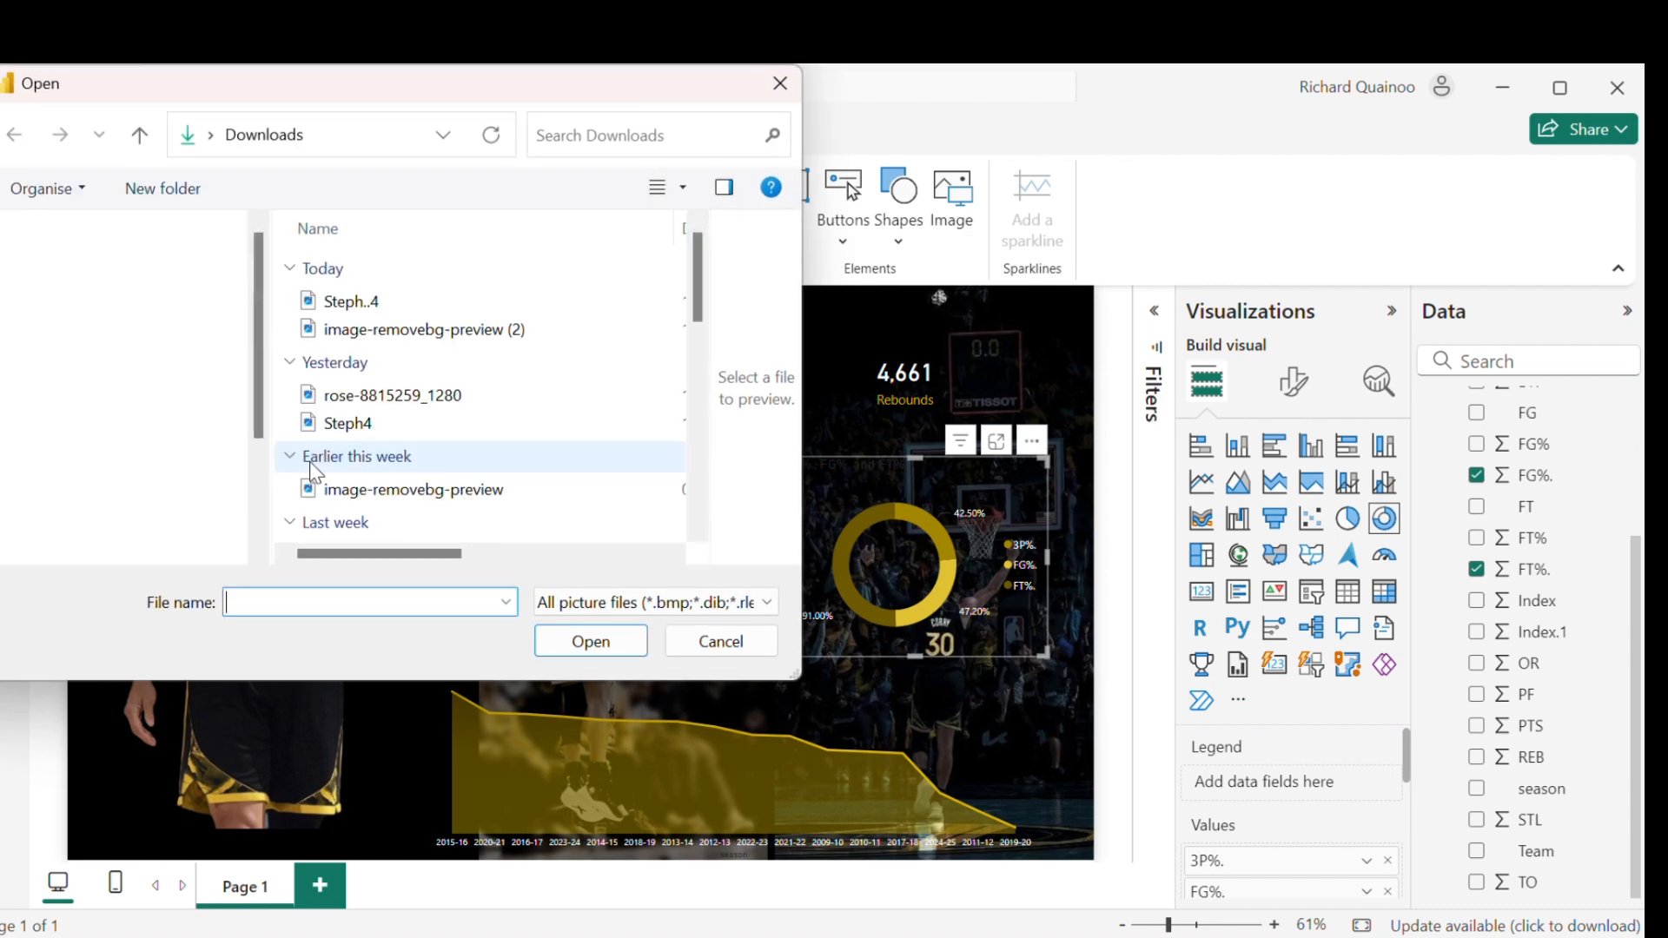
click(336, 397)
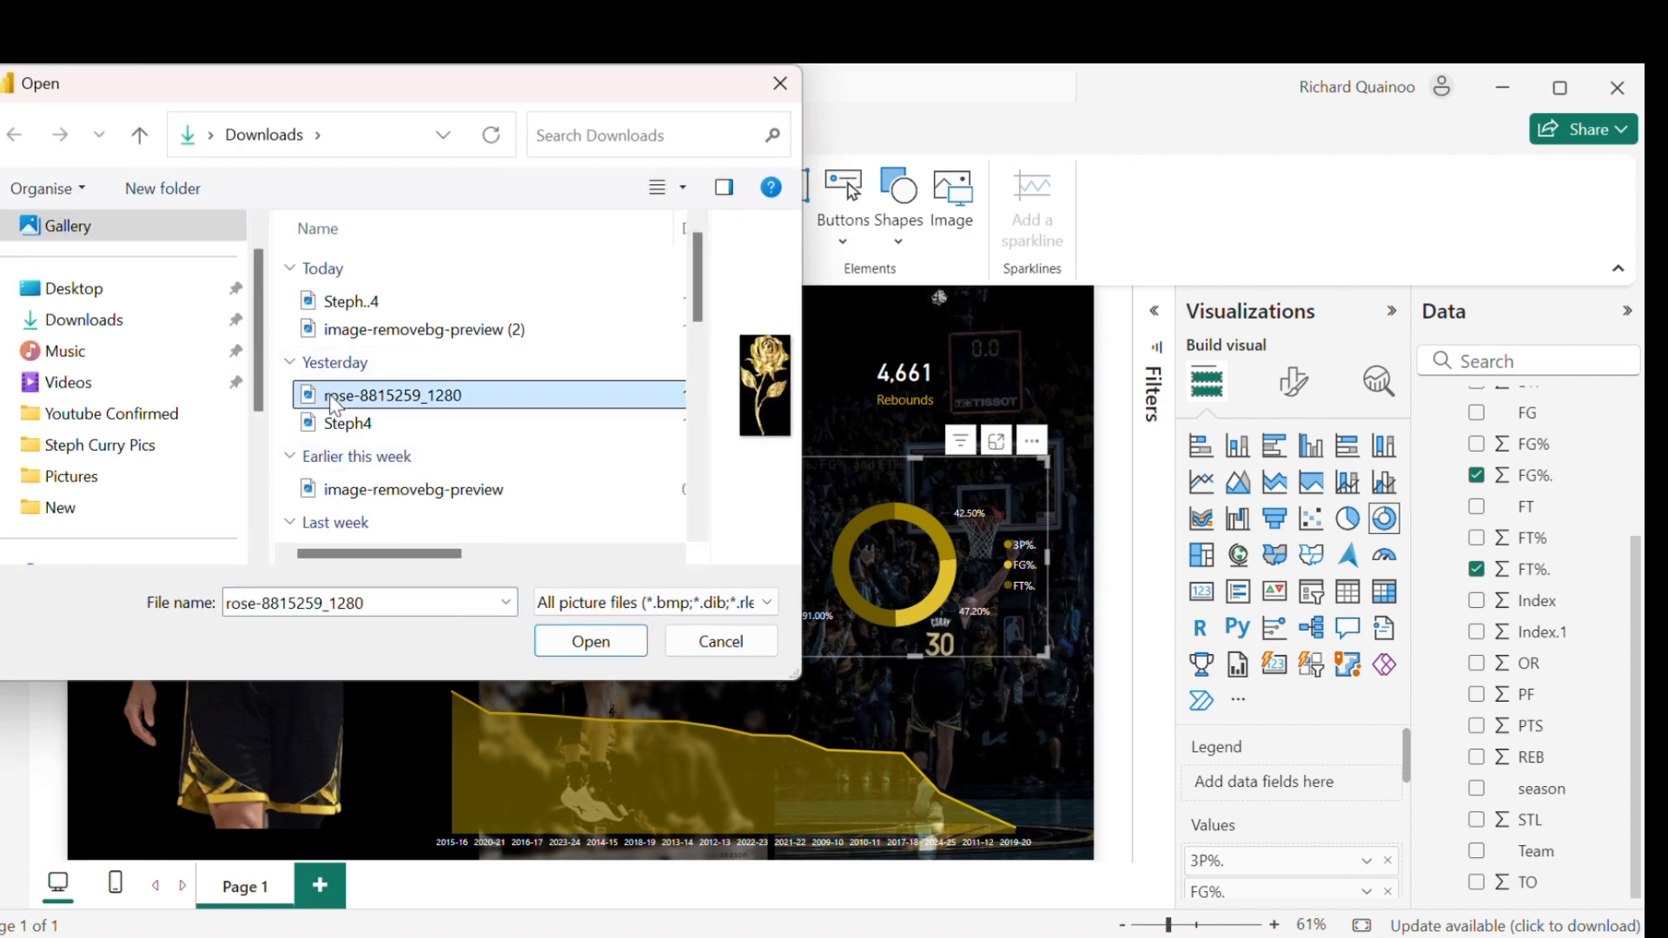
click(612, 643)
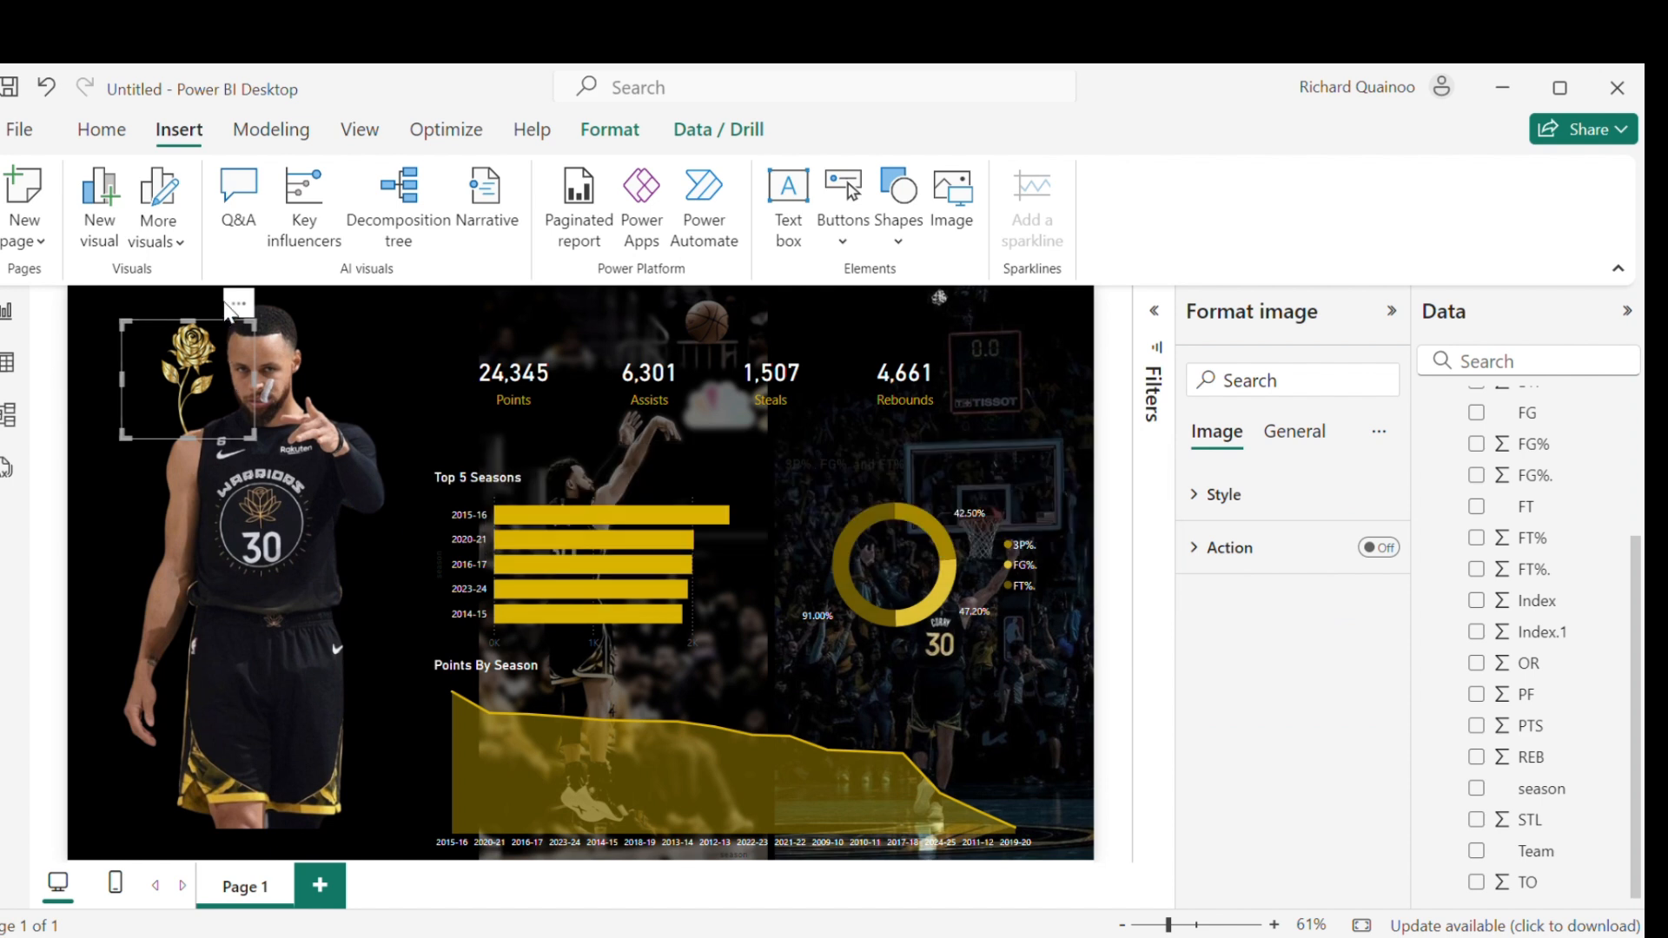
Step: Move the rose picture onto the donut chart and shrink it to fit inside the ring
drag(239, 314, 942, 509)
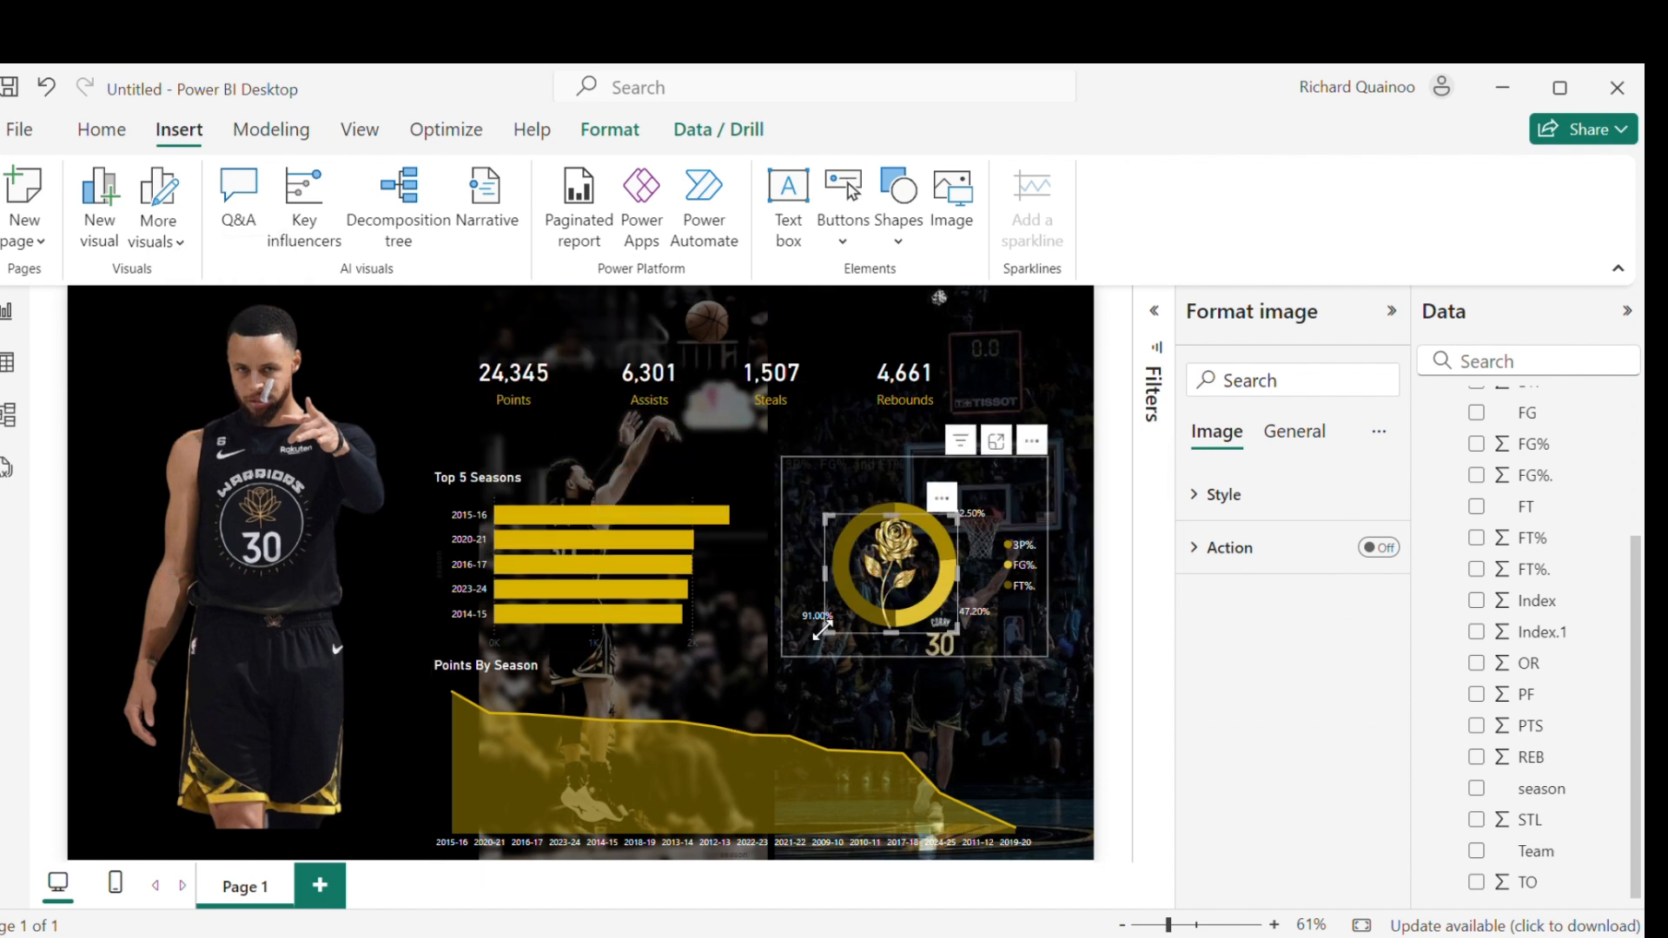
drag(821, 635, 886, 569)
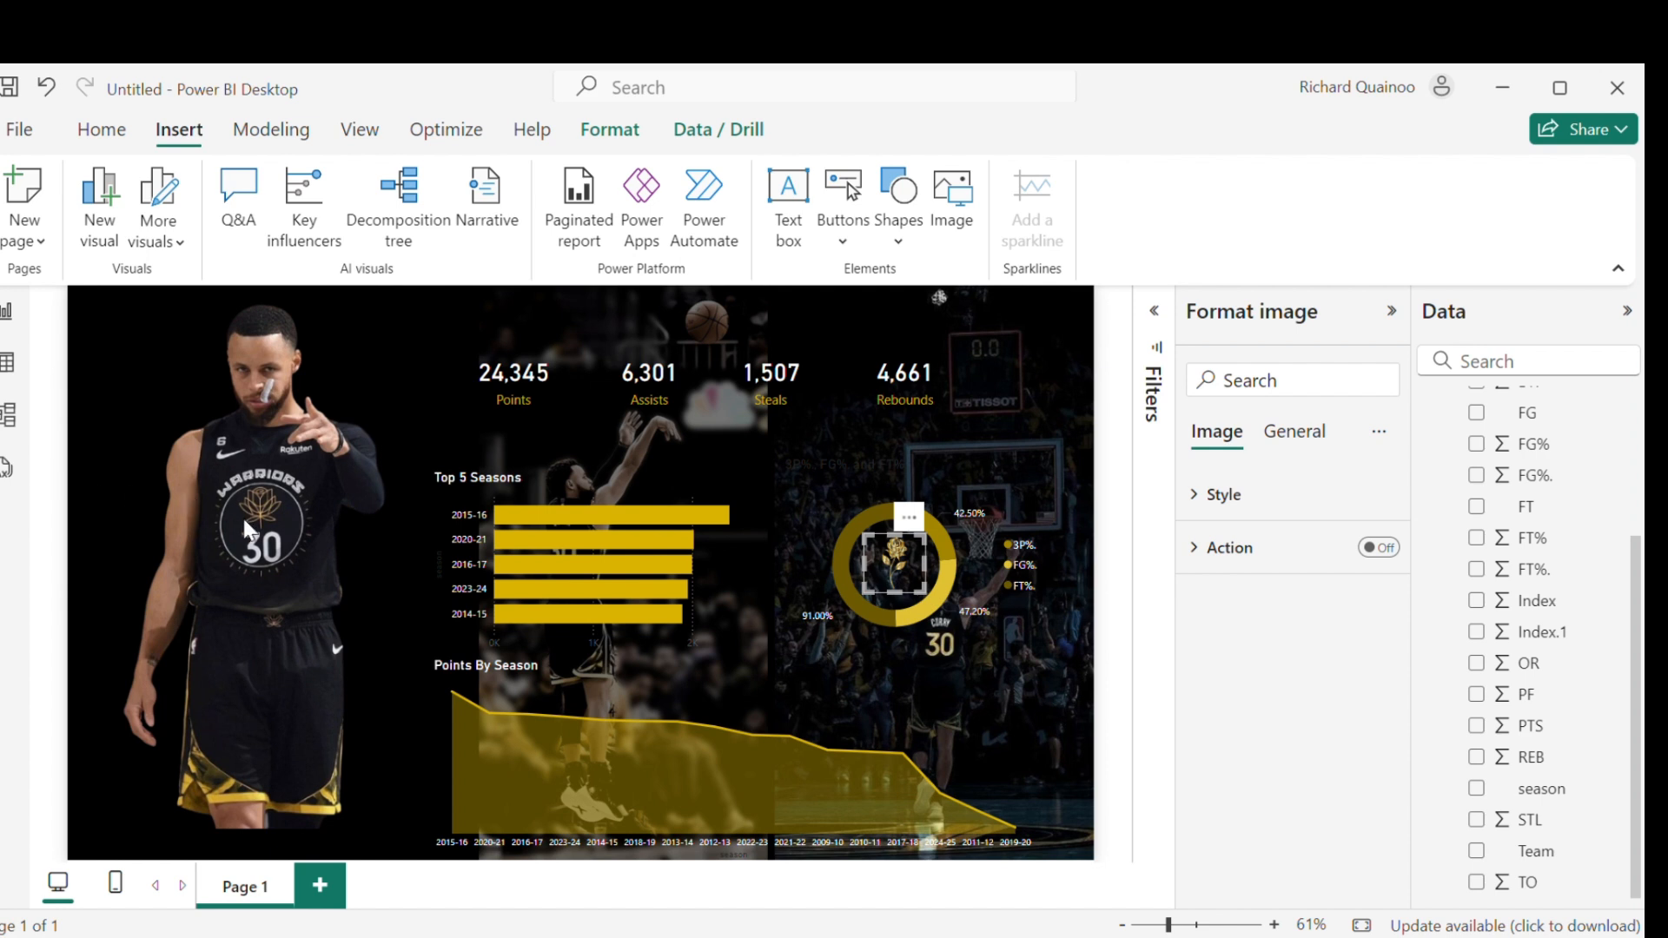
click(404, 561)
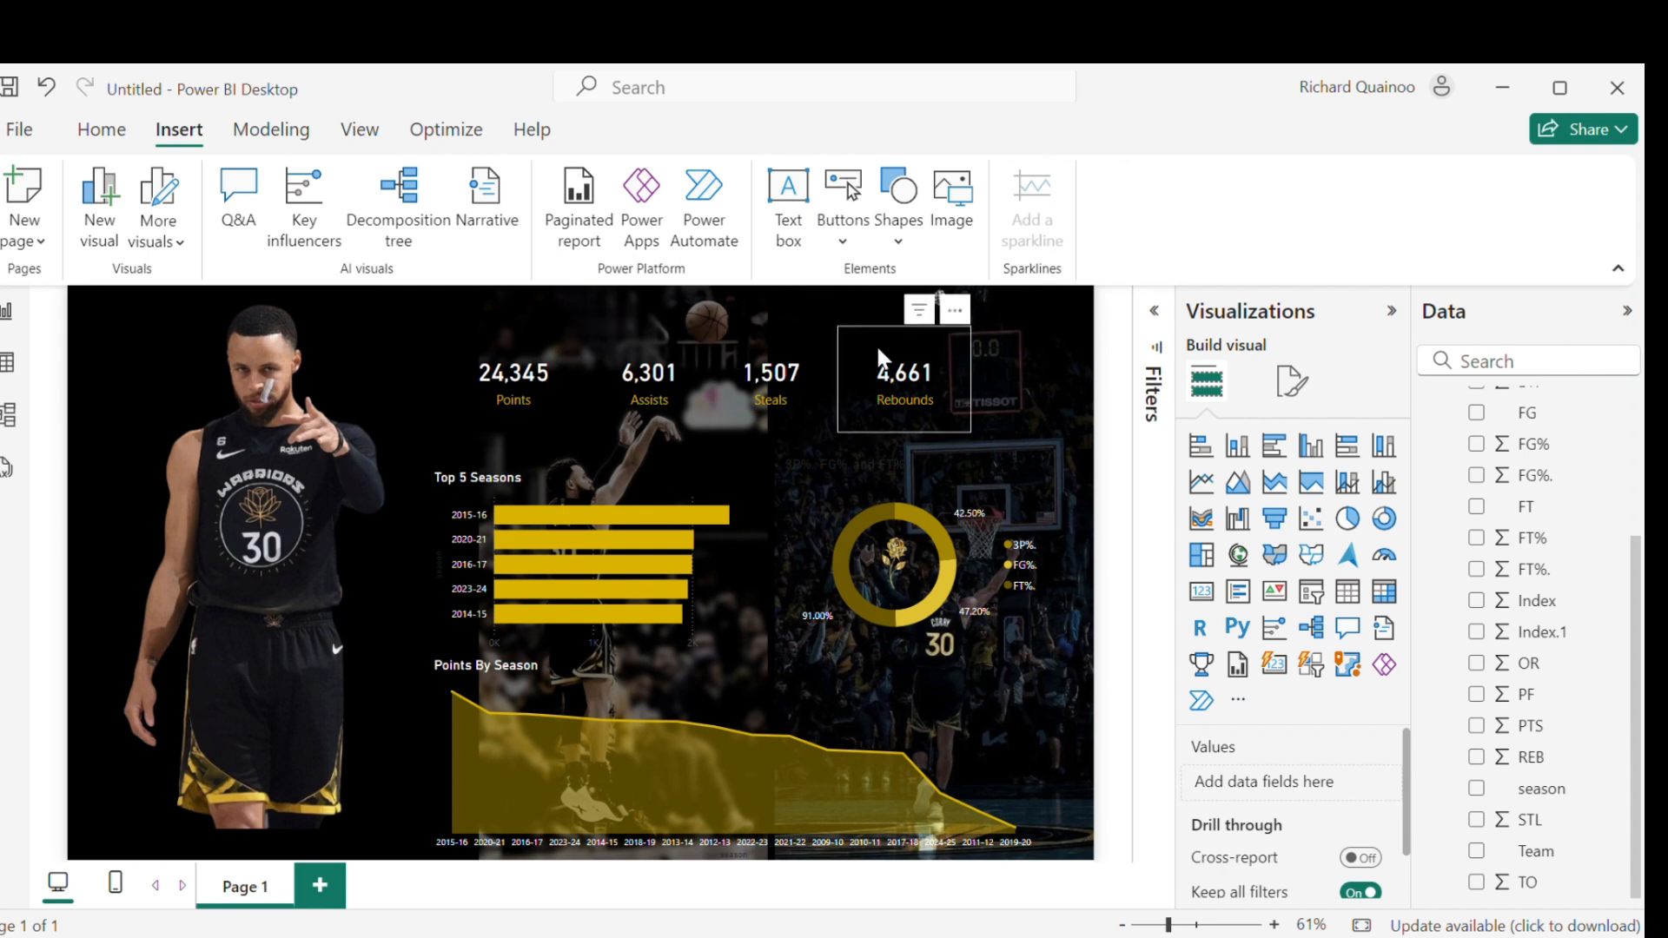
Step: Insert a rectangle shape and size it to cover the row of four cards
click(903, 233)
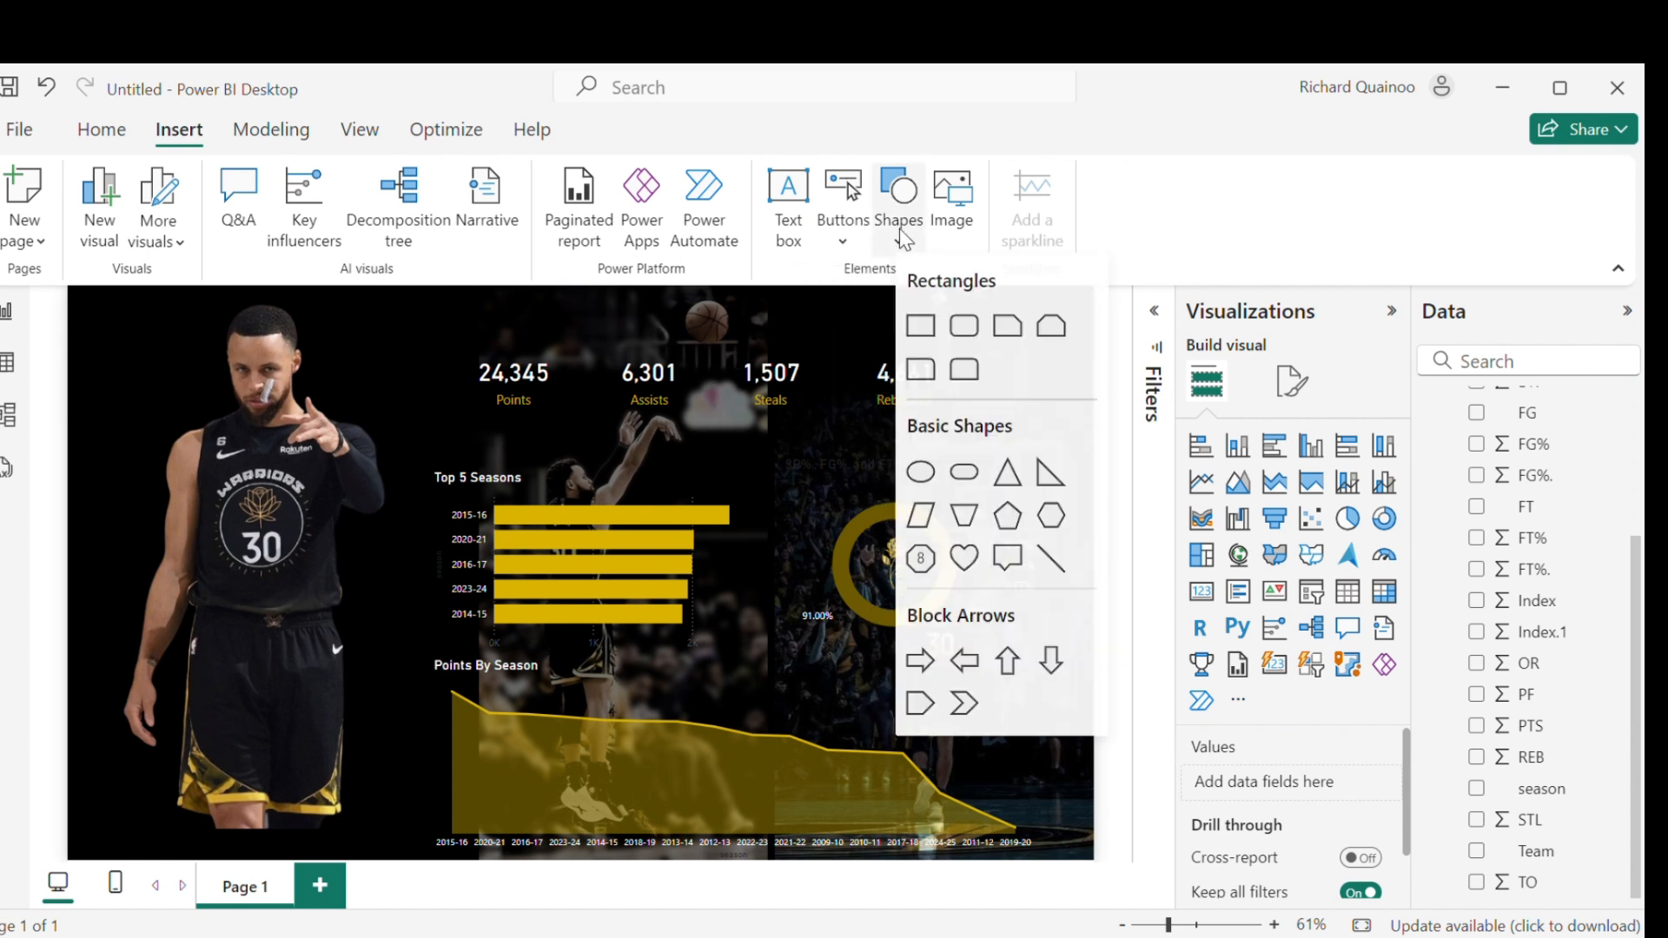
click(922, 337)
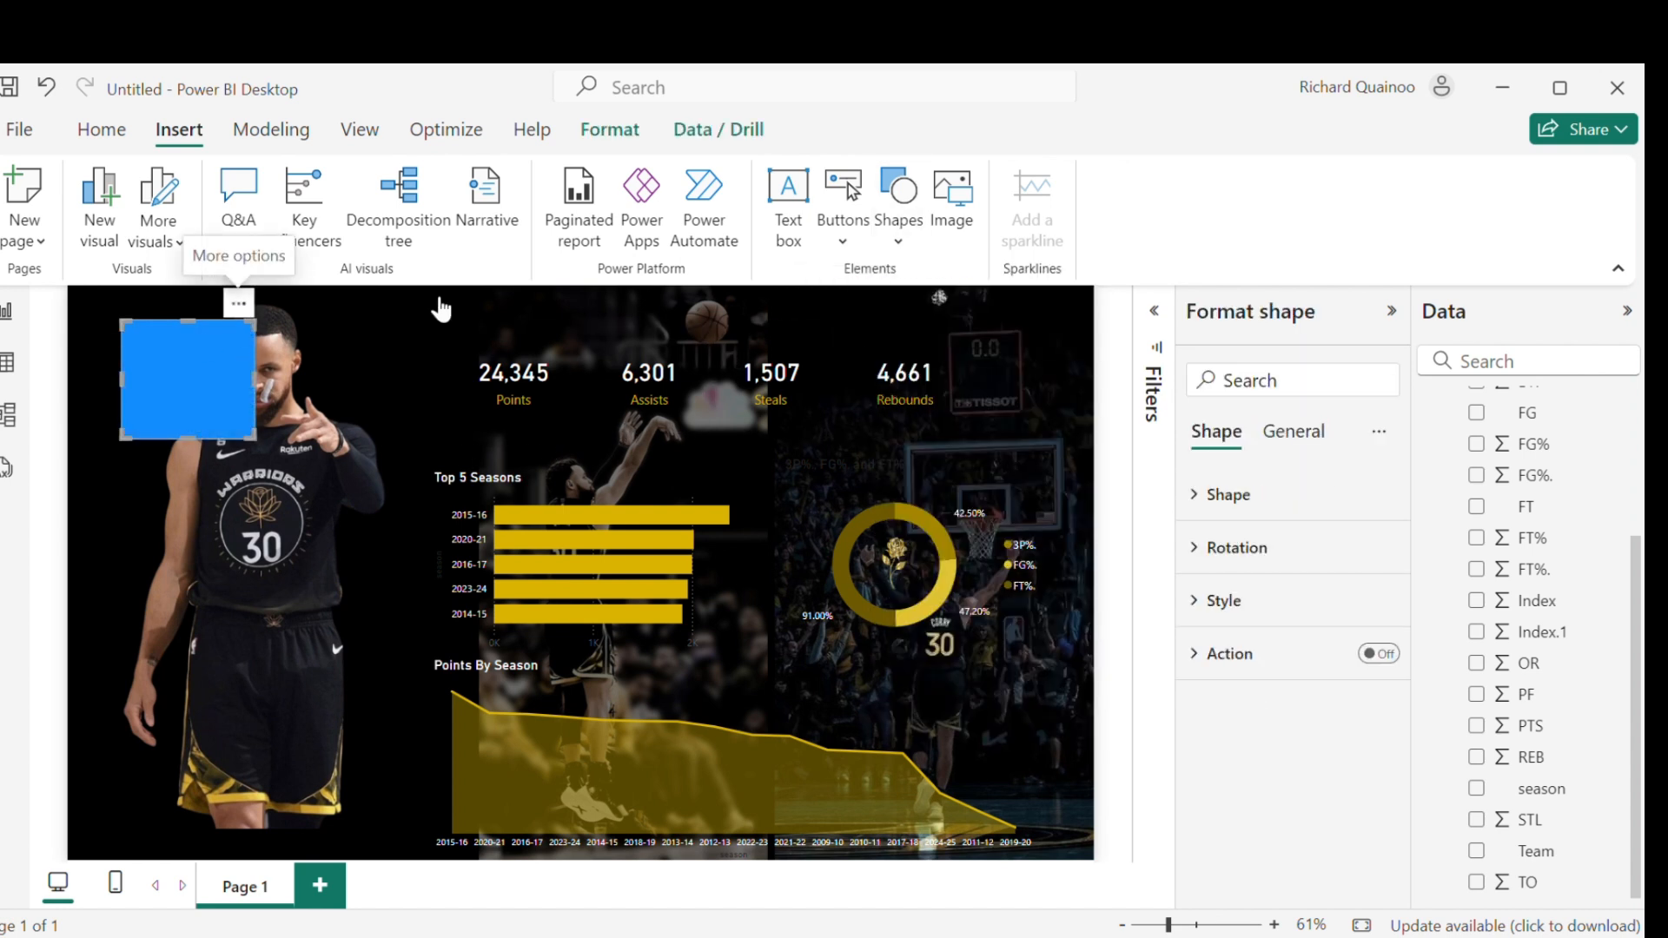
drag(249, 377, 999, 376)
Step: Fill the rectangle over the cards with black and color its border yellow
click(1217, 601)
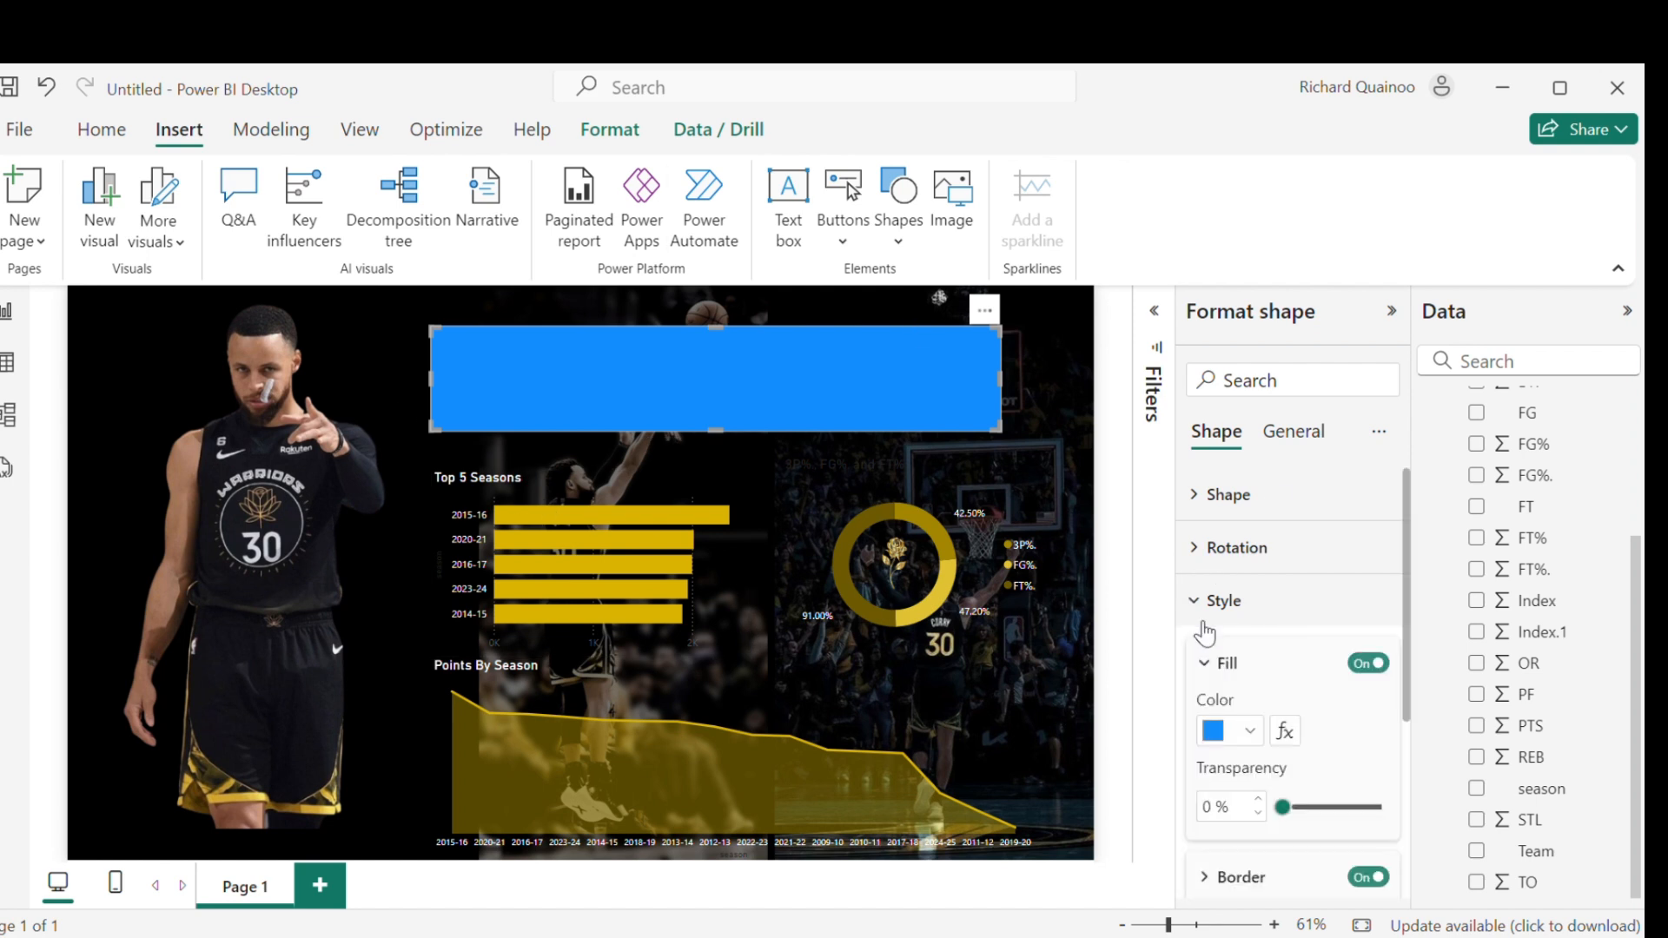
click(1234, 729)
click(1269, 313)
scroll(1214, 769, down, 2)
click(1232, 814)
click(1338, 702)
Step: Turn on a yellow shadow for the rectangle over the cards
scroll(1303, 824, down, 4)
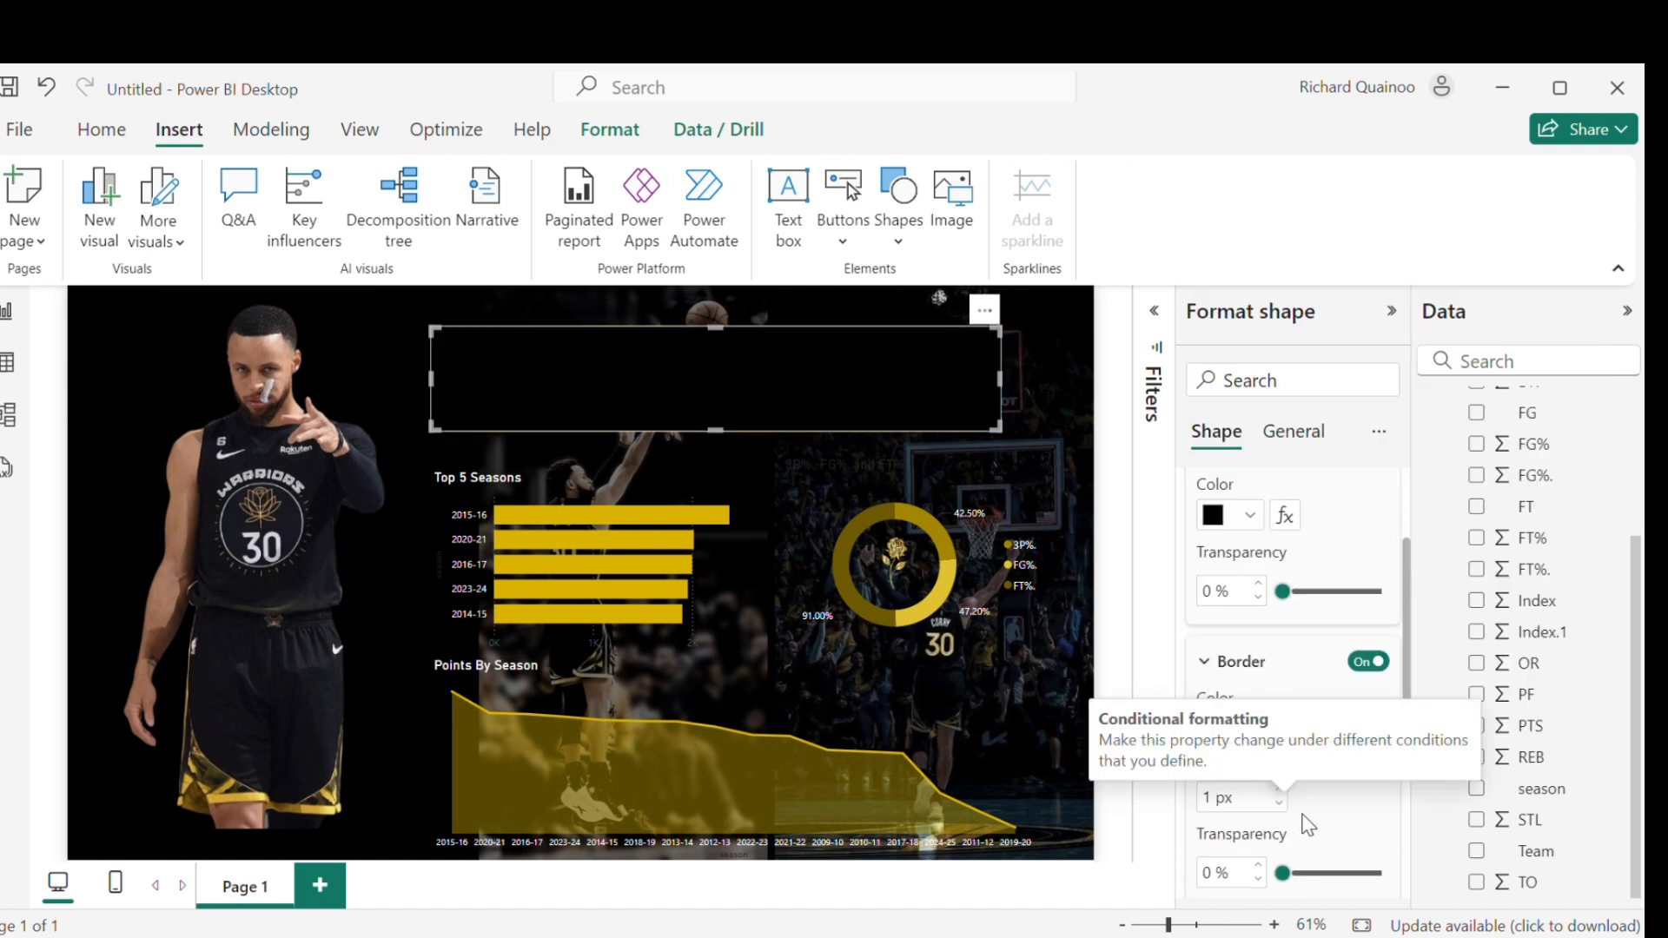
click(1369, 704)
click(1234, 771)
click(1230, 658)
Step: Round the rectangle's corners to 20 px and send it to the back, behind the four cards
scroll(1237, 639, up, 6)
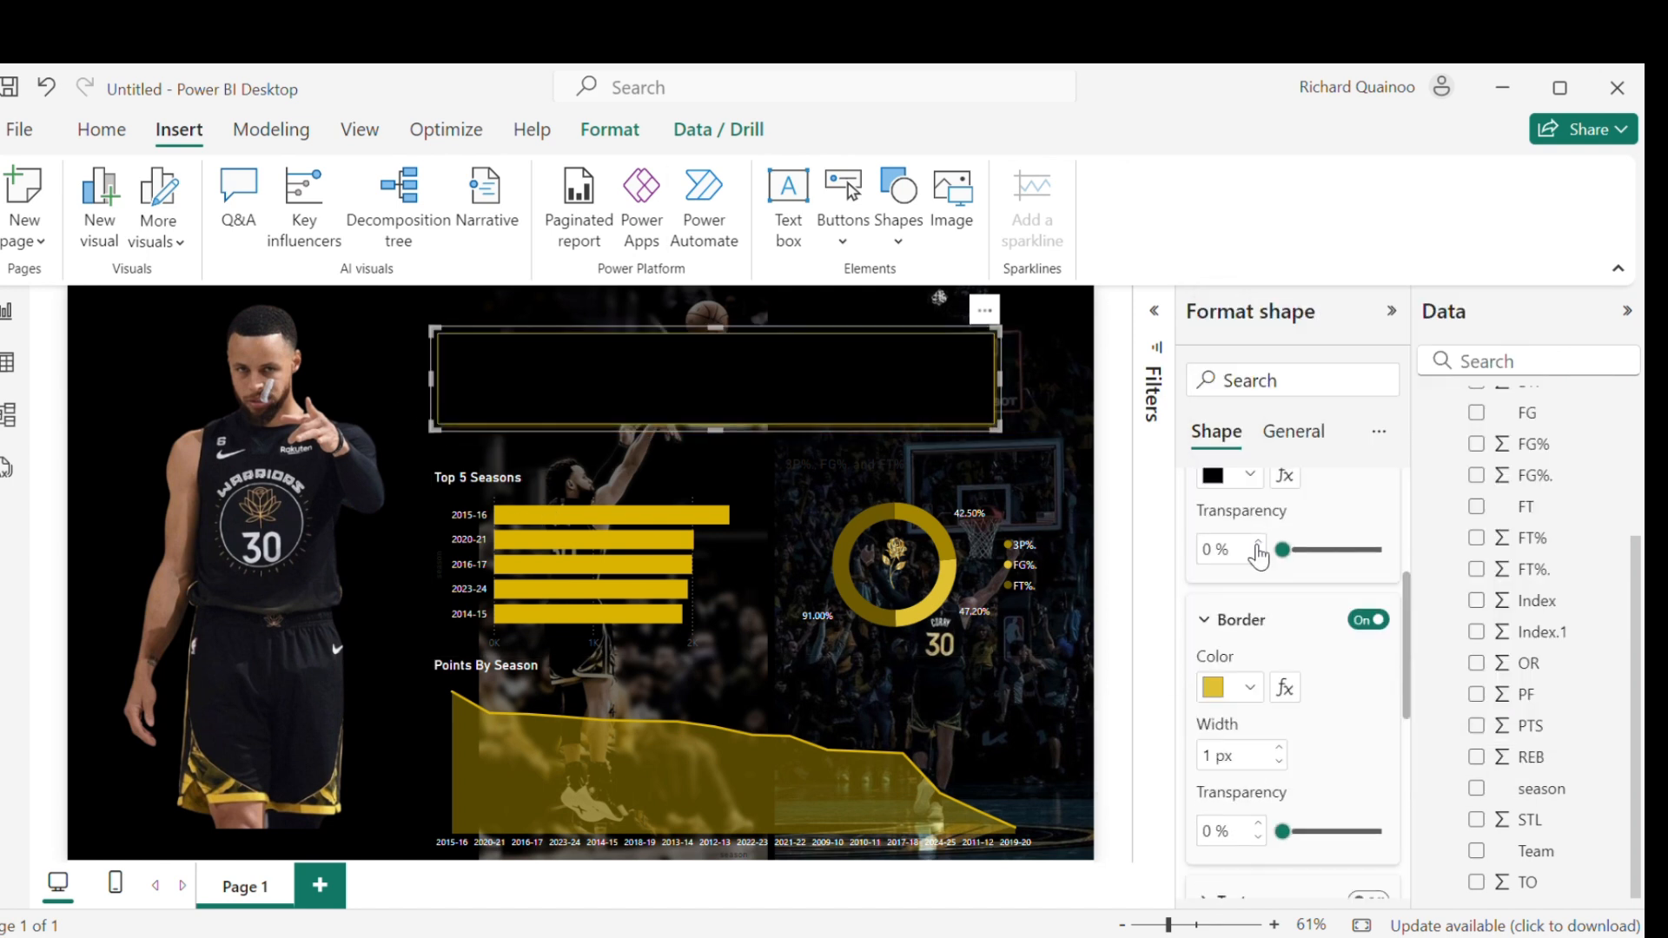
click(1212, 660)
text(20)
click(610, 130)
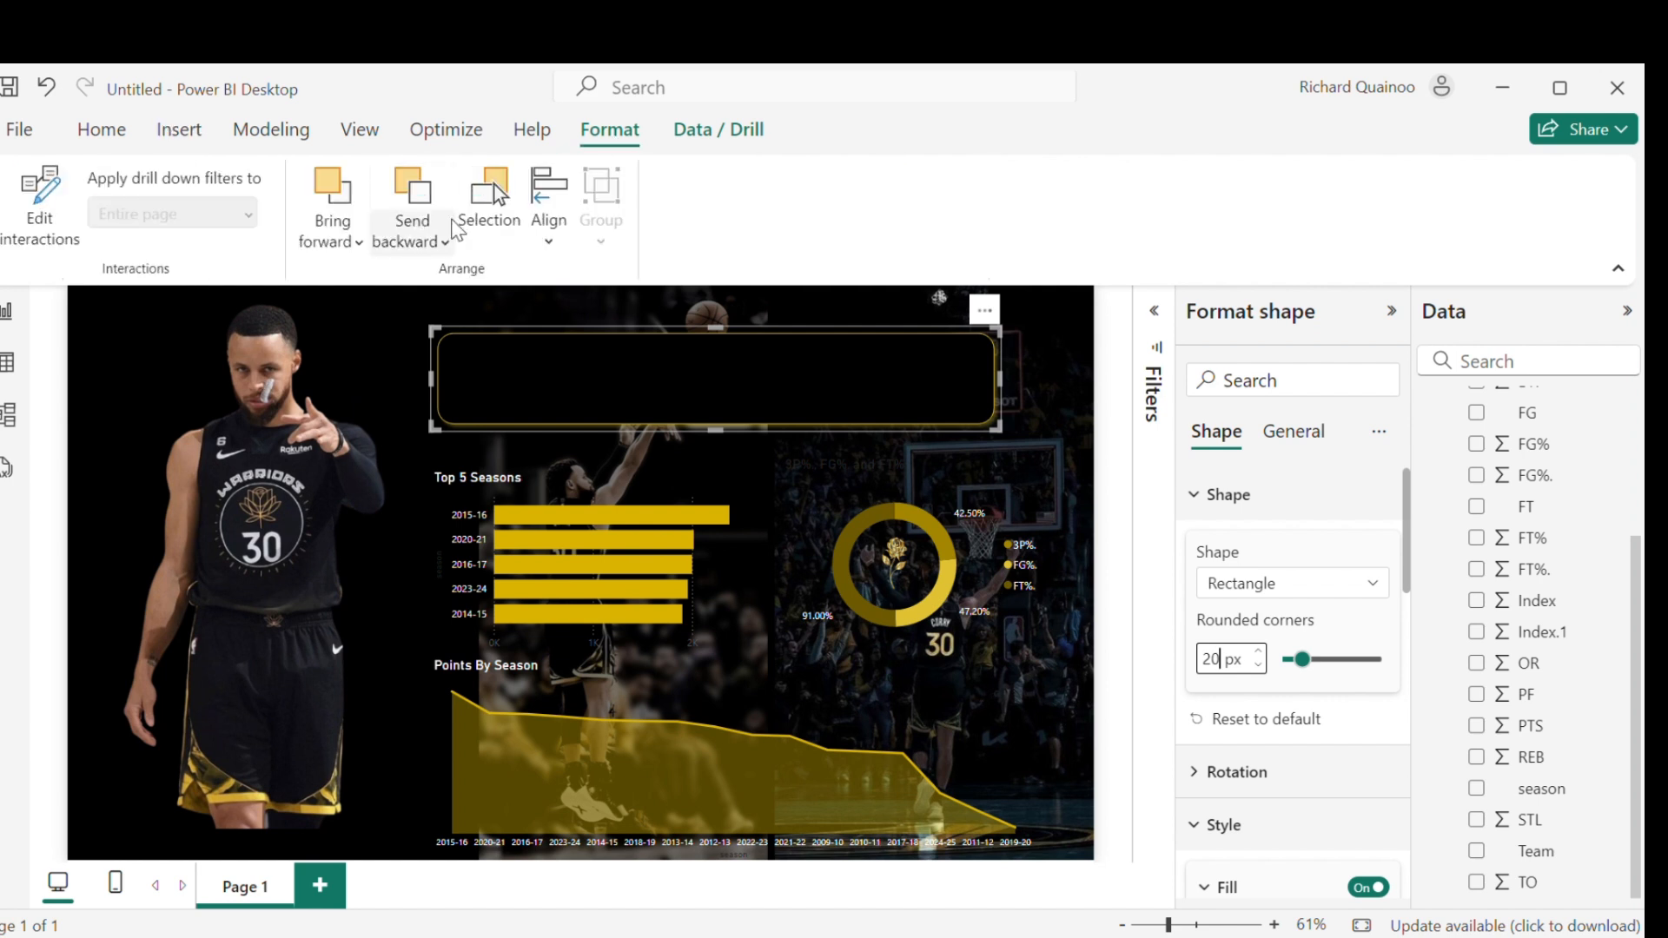
click(413, 242)
click(441, 317)
click(377, 403)
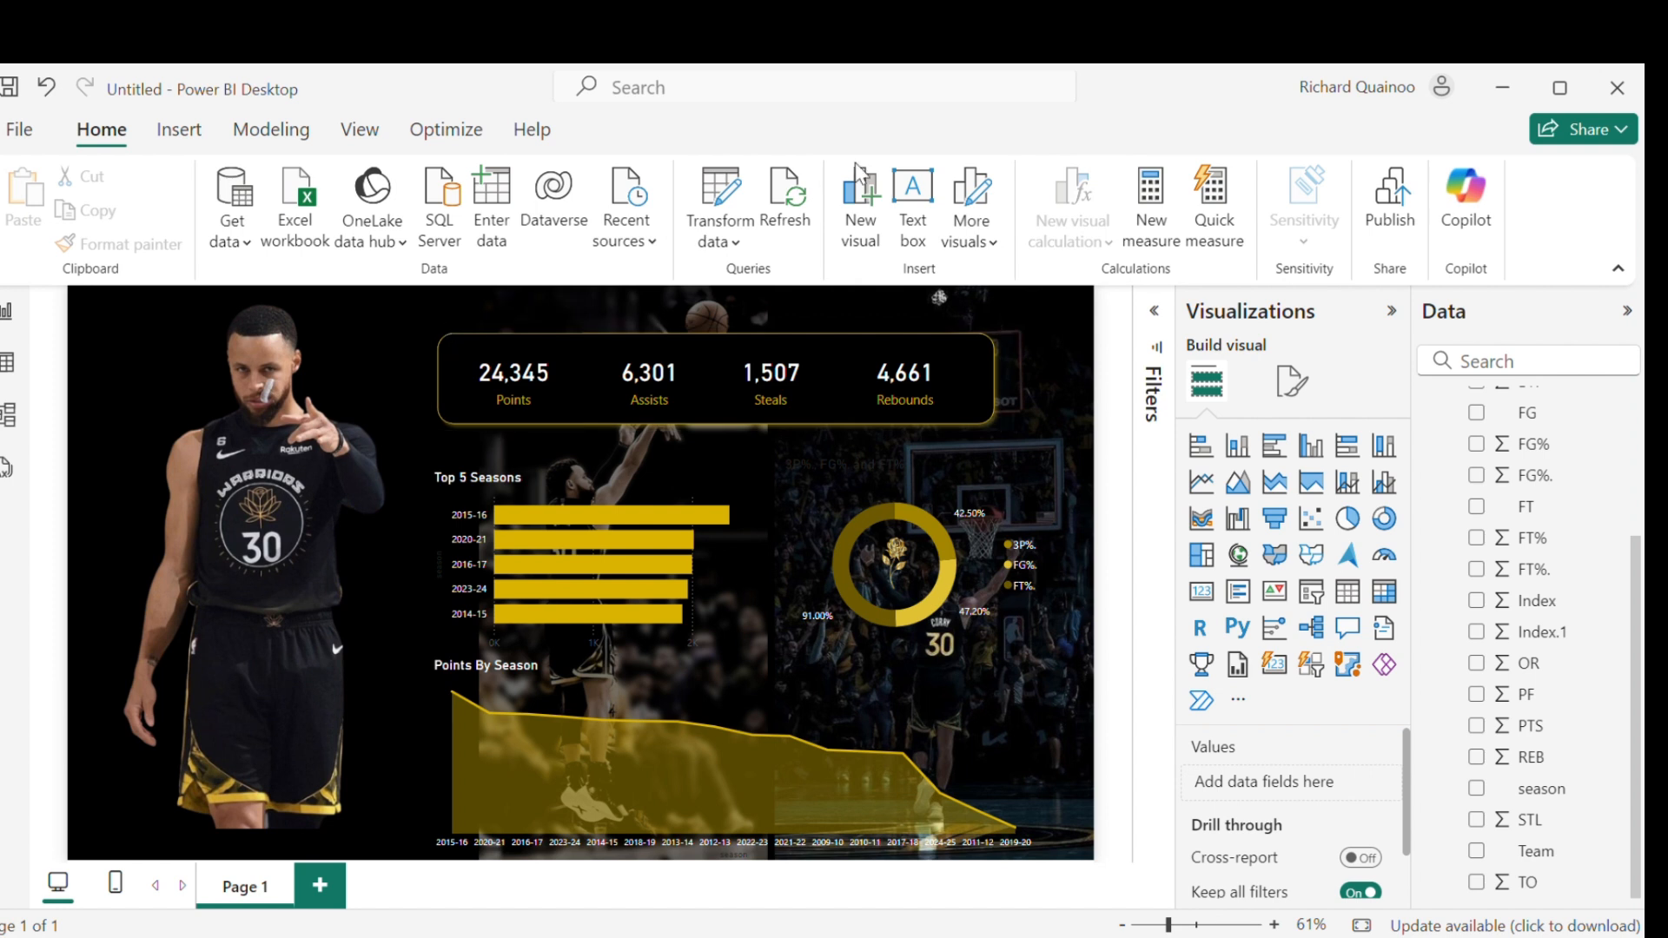
Step: Insert a text box, make it narrower and taller, and place it over the player's legs beside the area chart
click(904, 191)
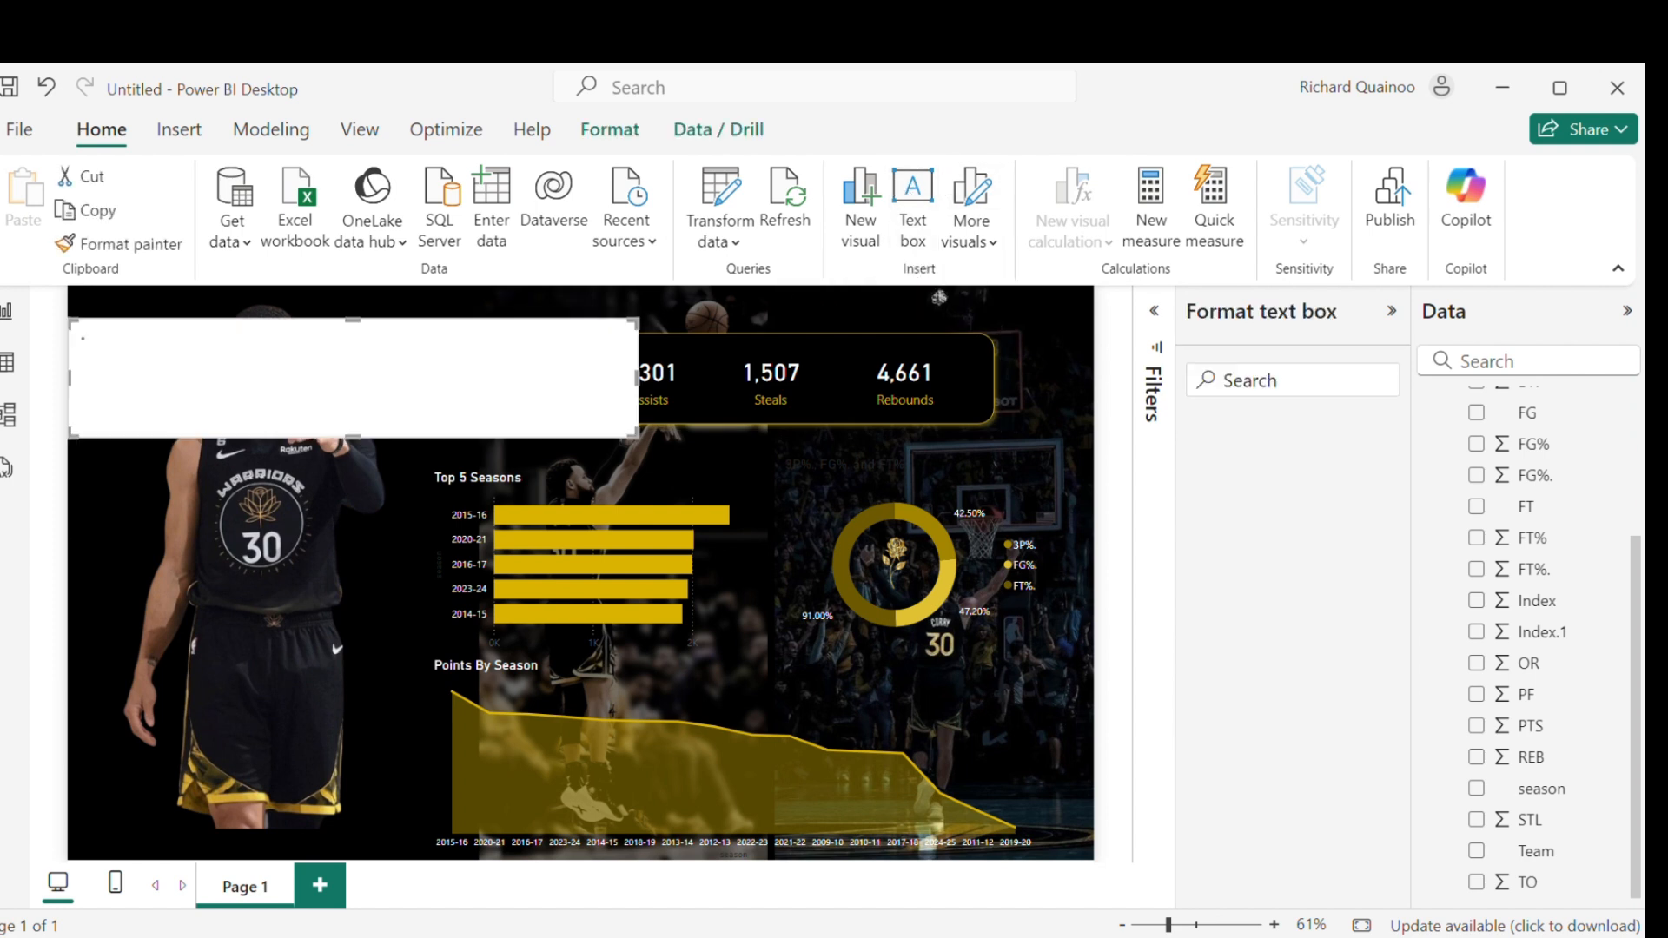
drag(635, 434, 391, 556)
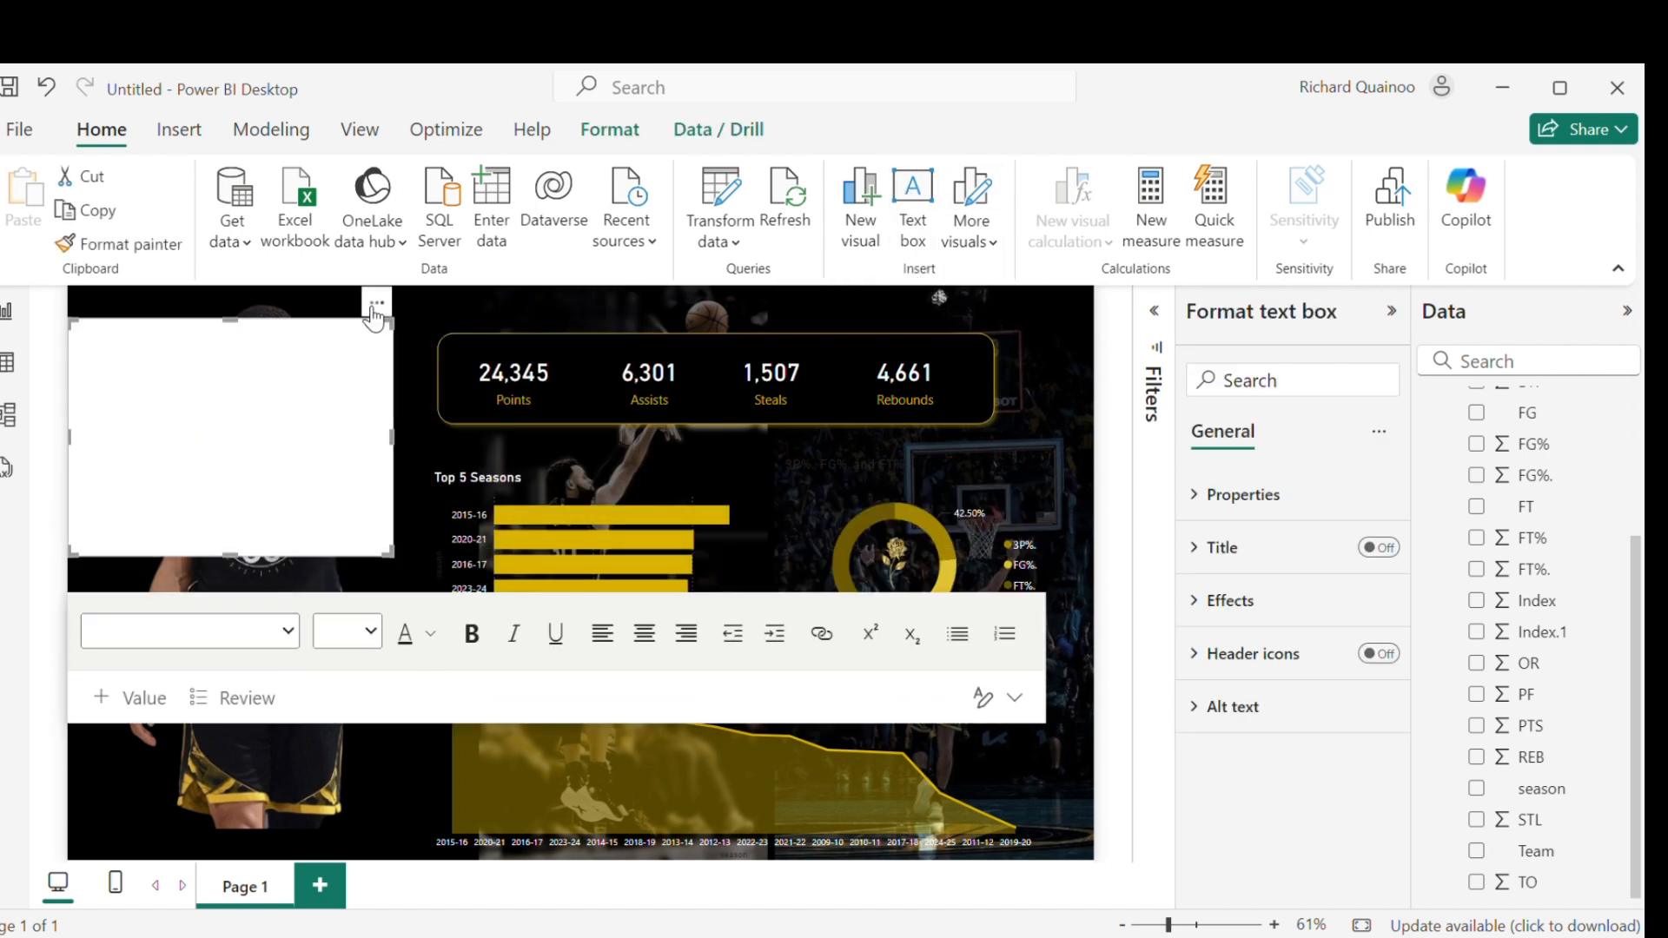
drag(370, 310, 402, 593)
Step: Turn on the text box's title and set its text to "Personal Information"
click(1378, 547)
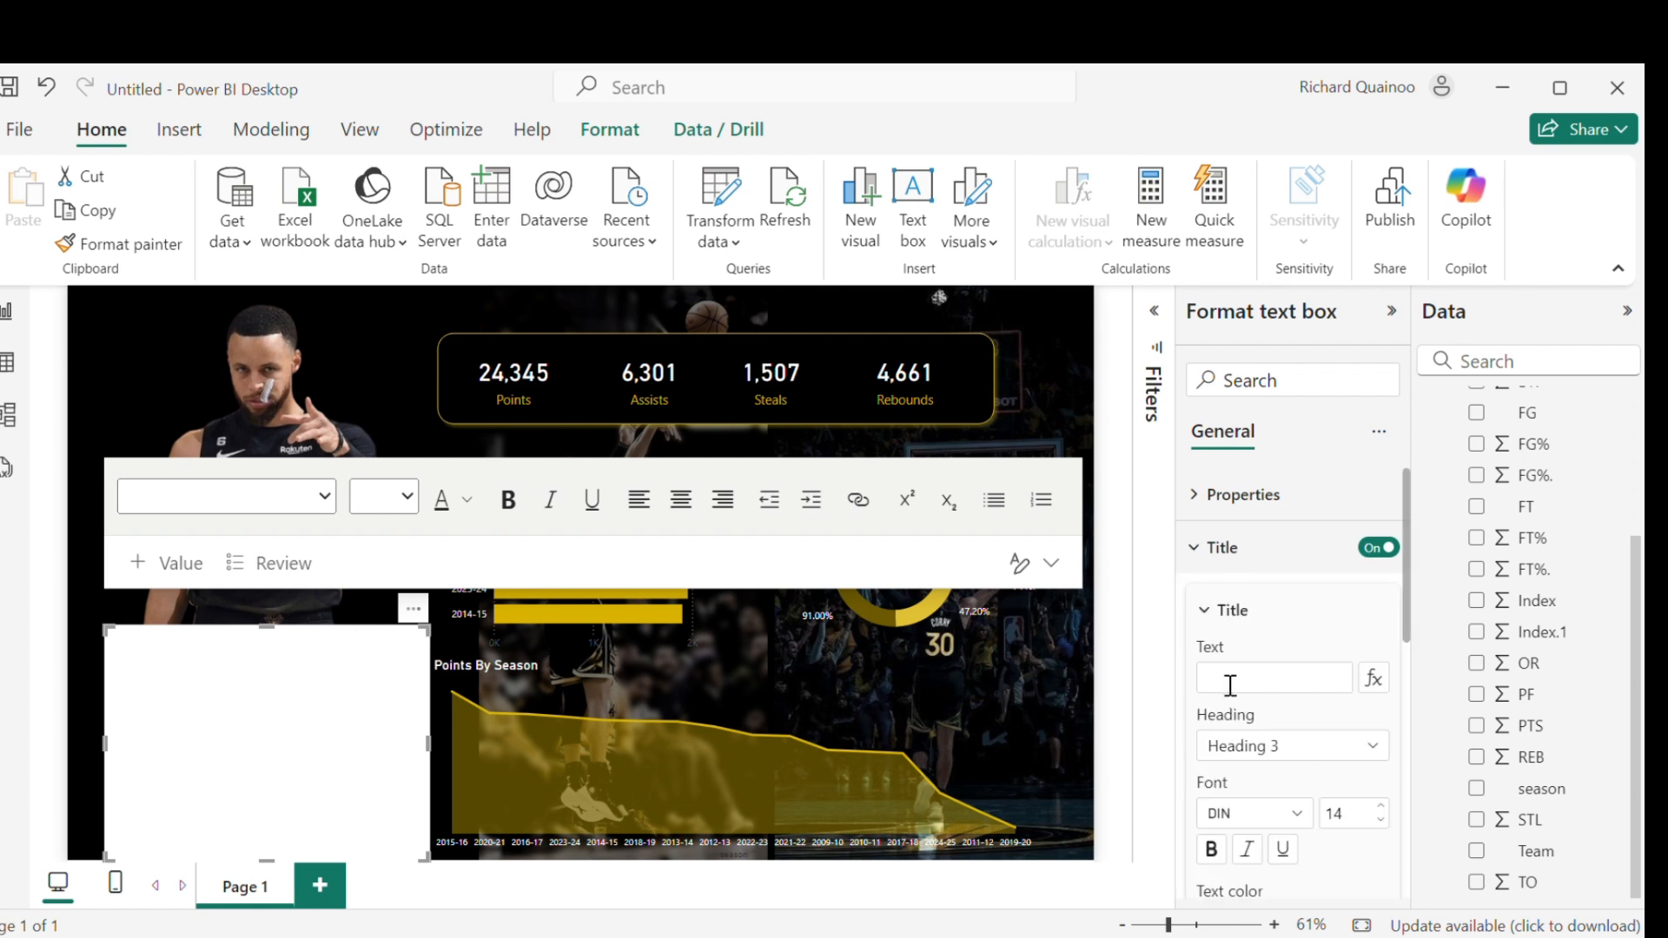
click(1234, 678)
text(Personal Information)
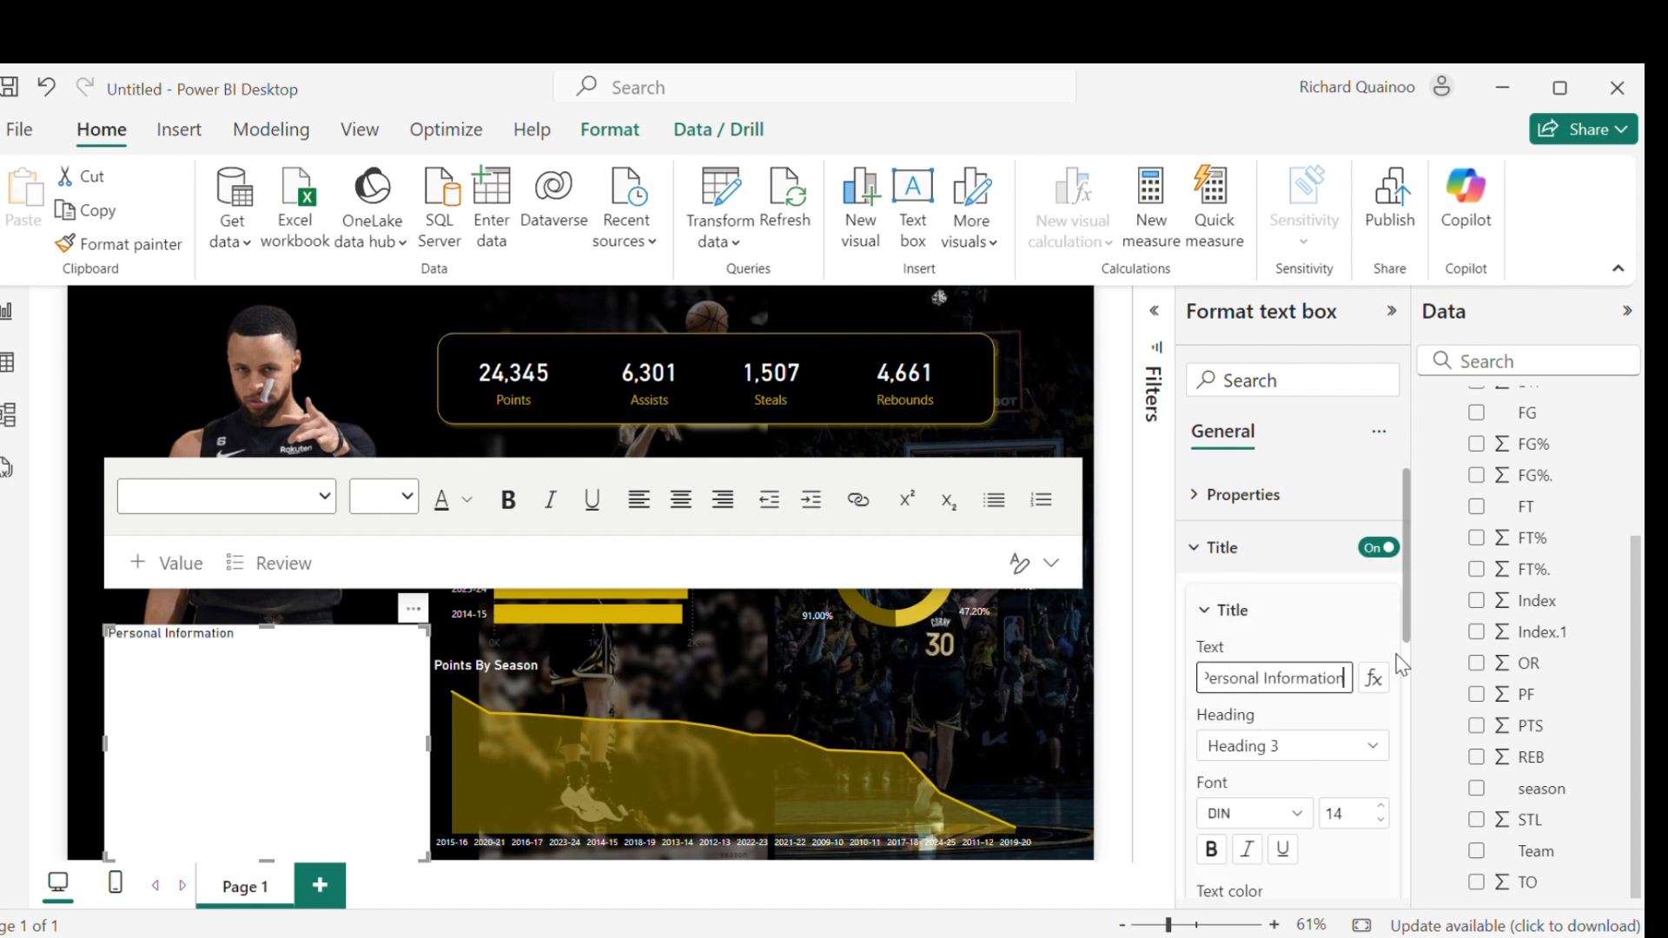
Step: Format the text box title as bold, centered white text on a yellow #E1C233 background
scroll(1400, 663, down, 3)
click(1250, 661)
click(1306, 557)
click(1248, 728)
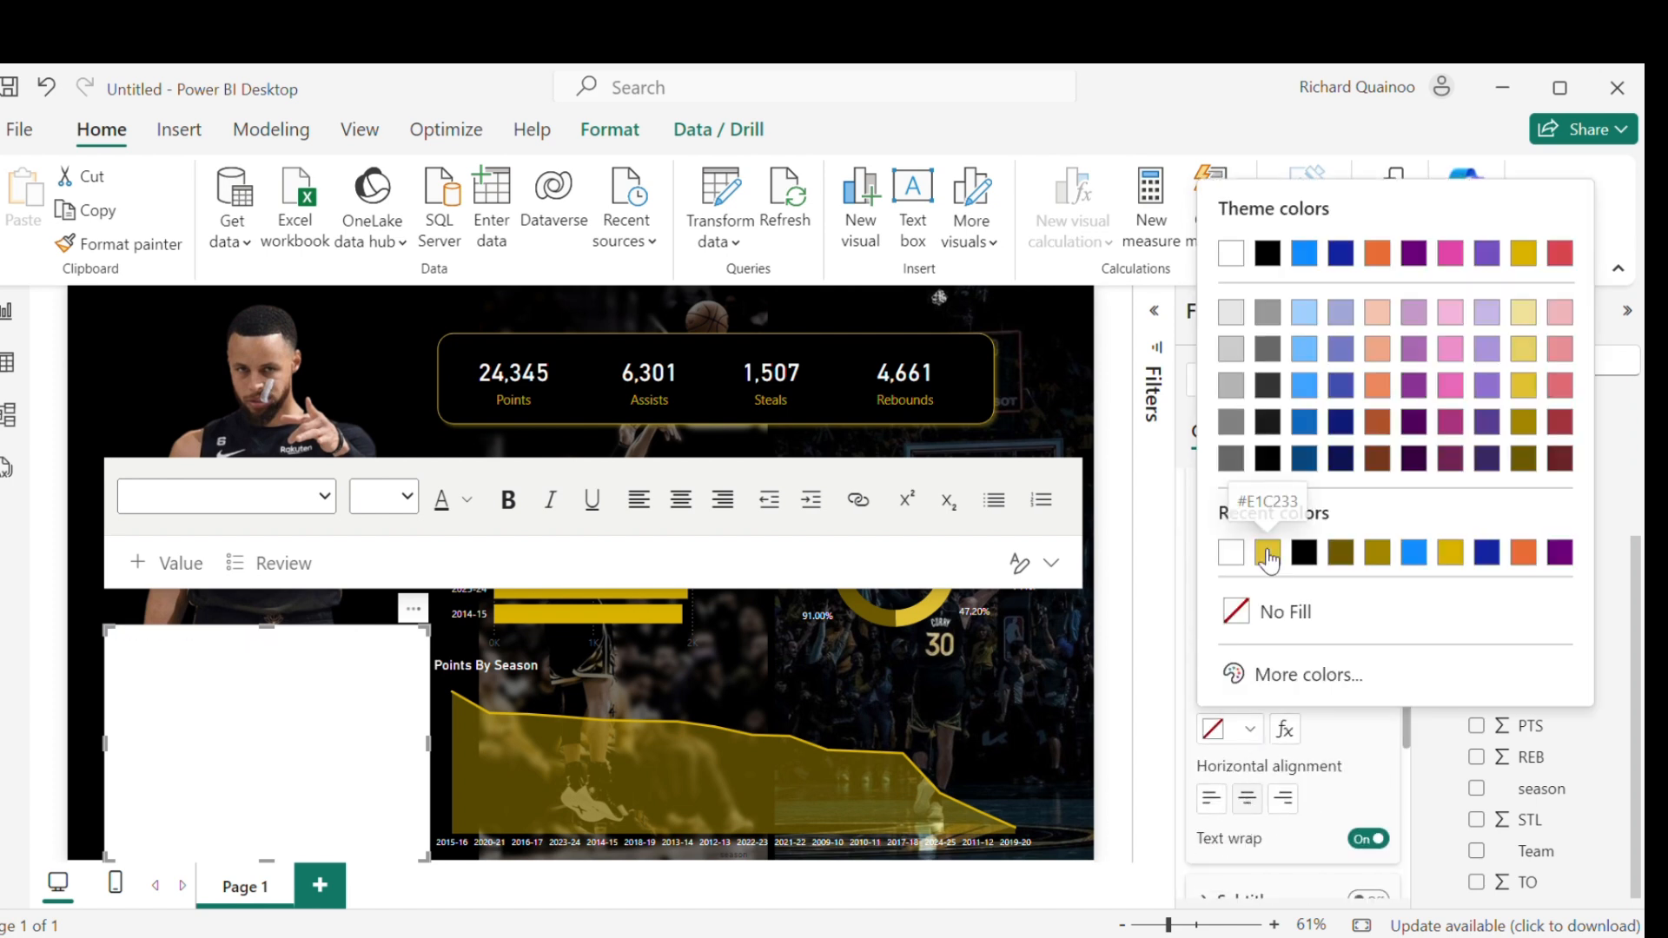
click(1266, 551)
scroll(1243, 521, up, 3)
Step: Copy the lines from Birth to College in the Notepad notes and paste them into the Personal Information text box
click(1234, 547)
click(1226, 600)
click(1237, 734)
click(129, 678)
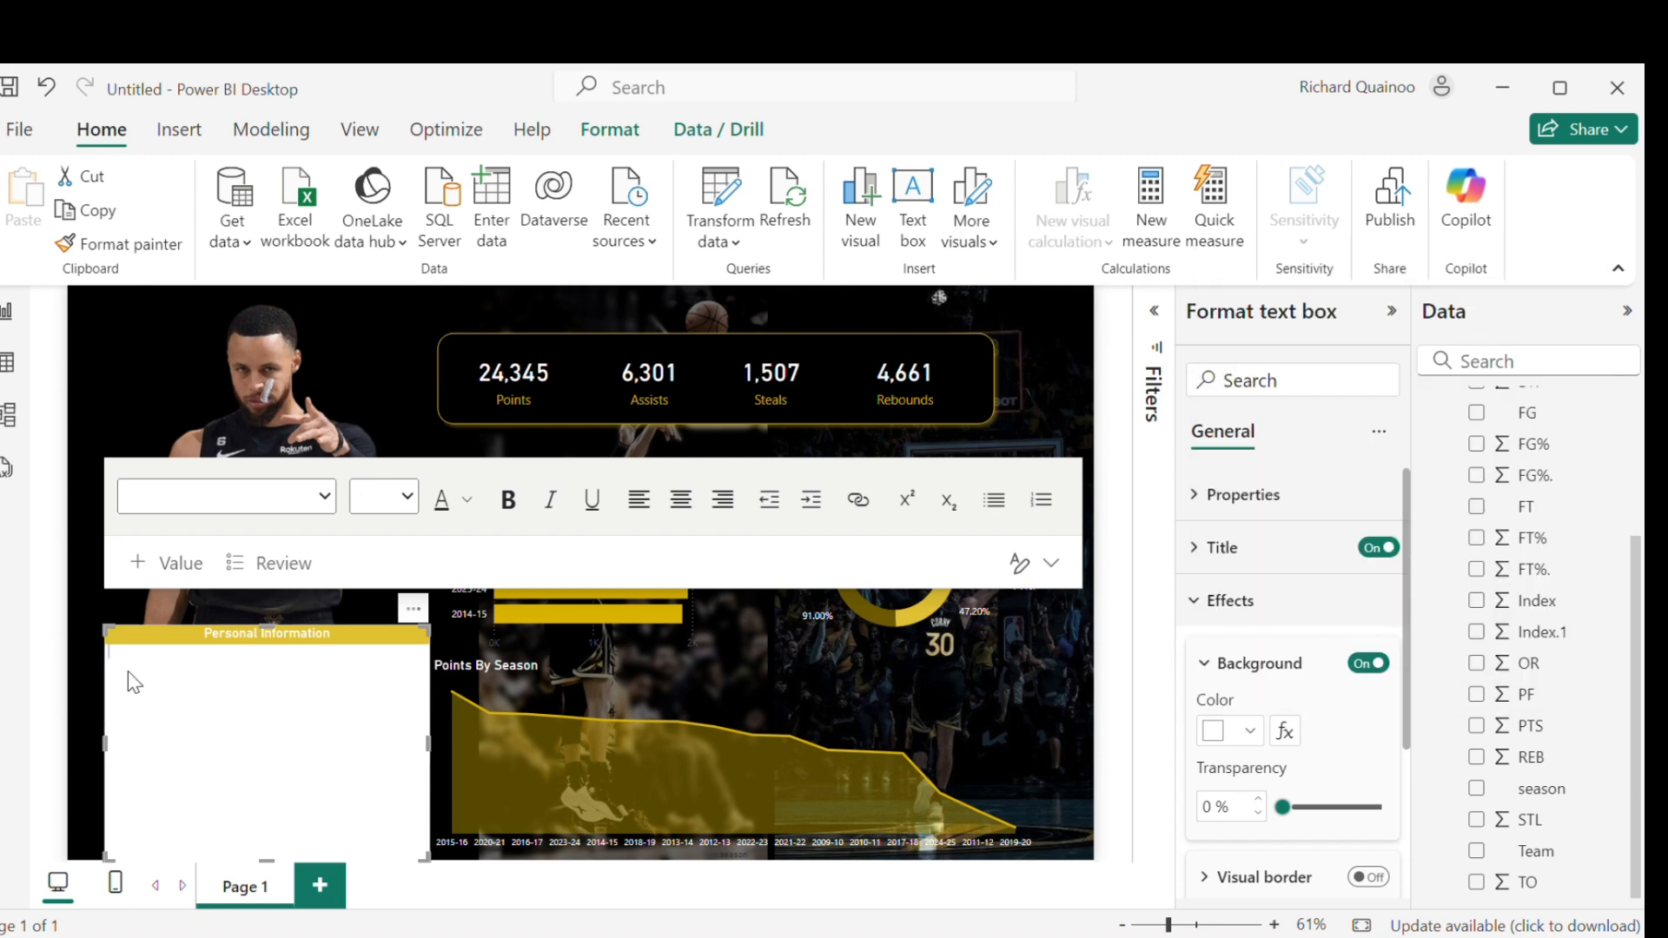
click(889, 935)
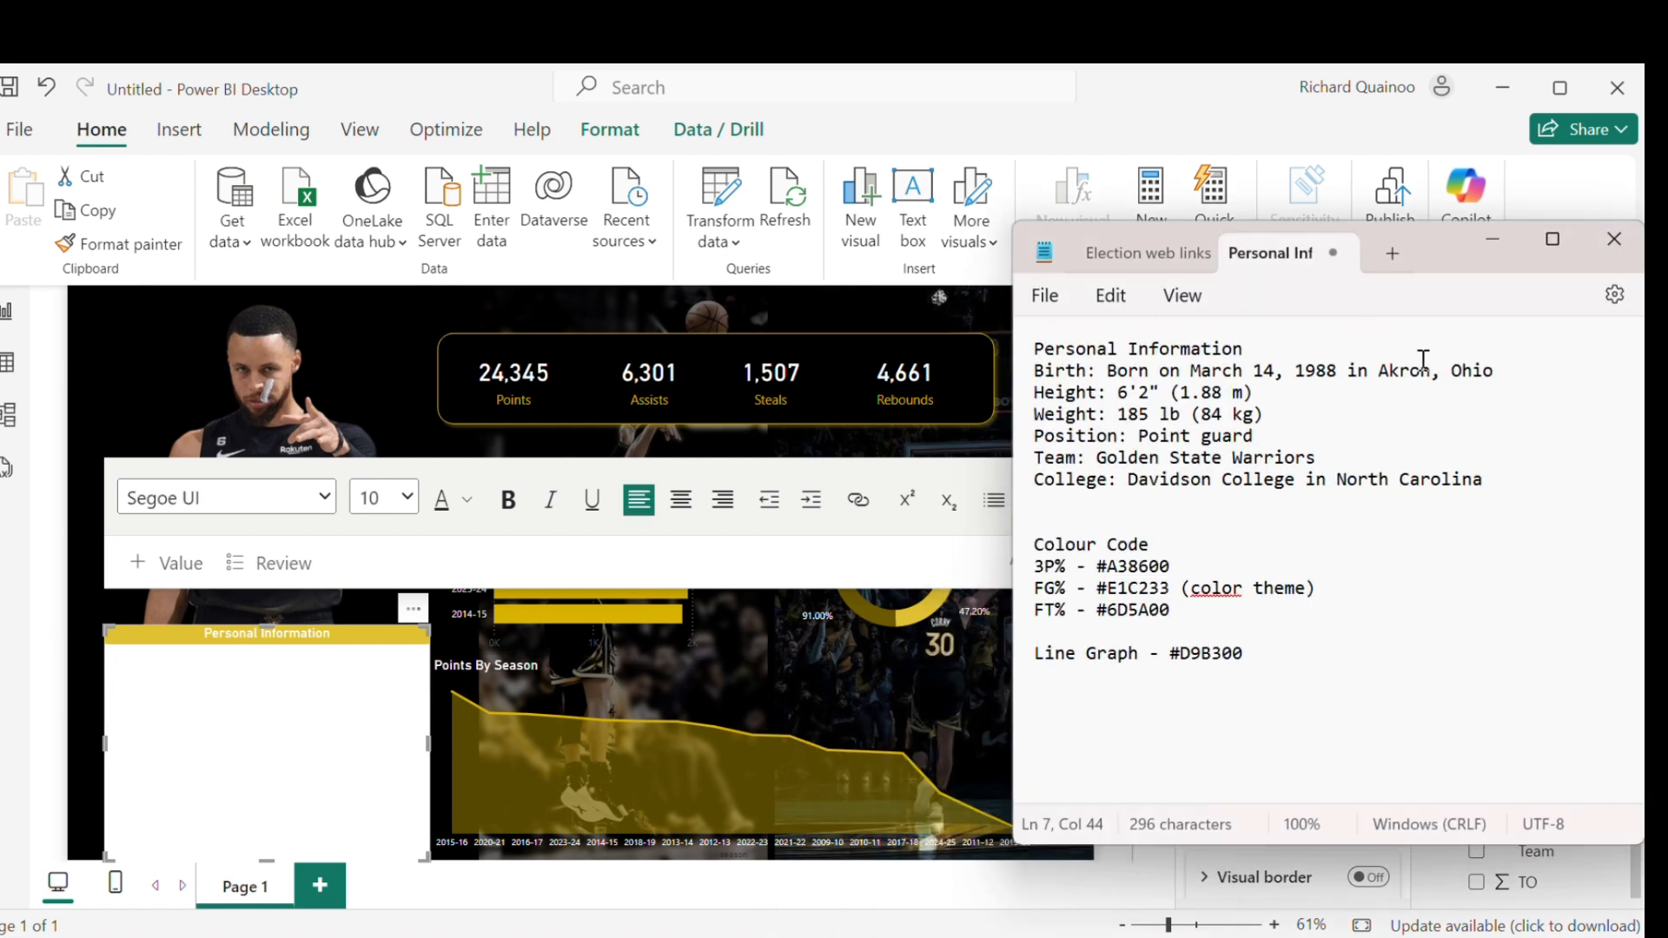
drag(1487, 479, 1034, 370)
key(ctrl+c)
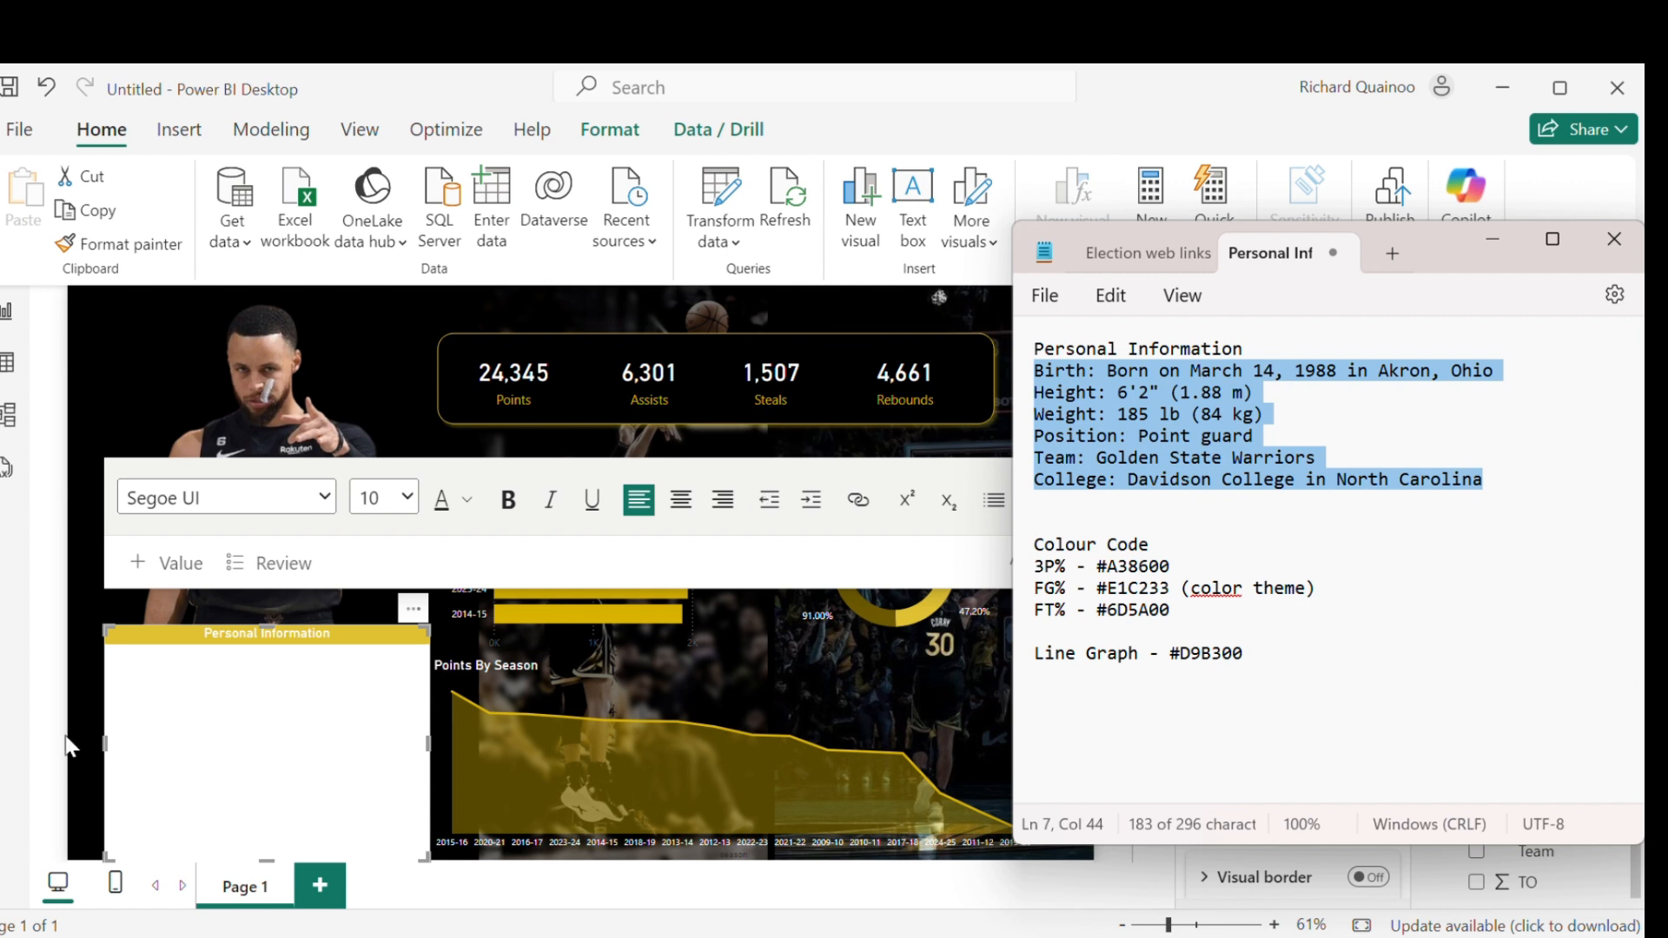
click(198, 682)
key(ctrl+v)
Step: Add spacing after the labels Birth, Height, Weight, Position, Team and College so that their values line up in one column
click(133, 652)
key(Tab)
click(144, 666)
key(Tab)
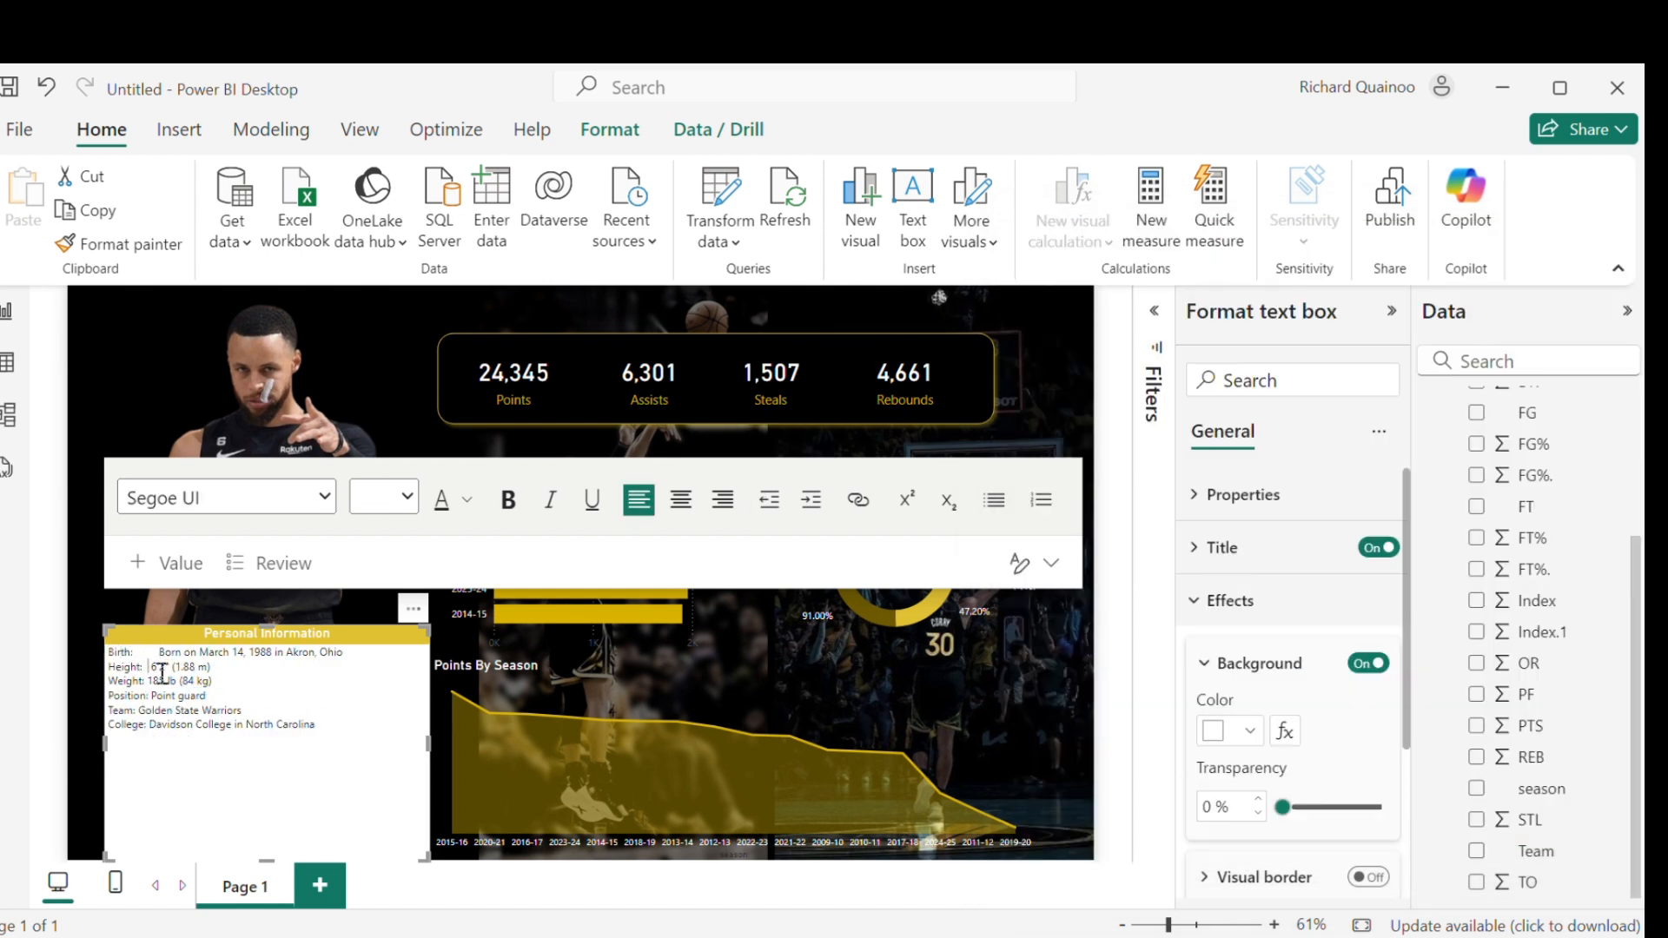
click(144, 681)
key(Tab)
key(BackSpace)
key(Down)
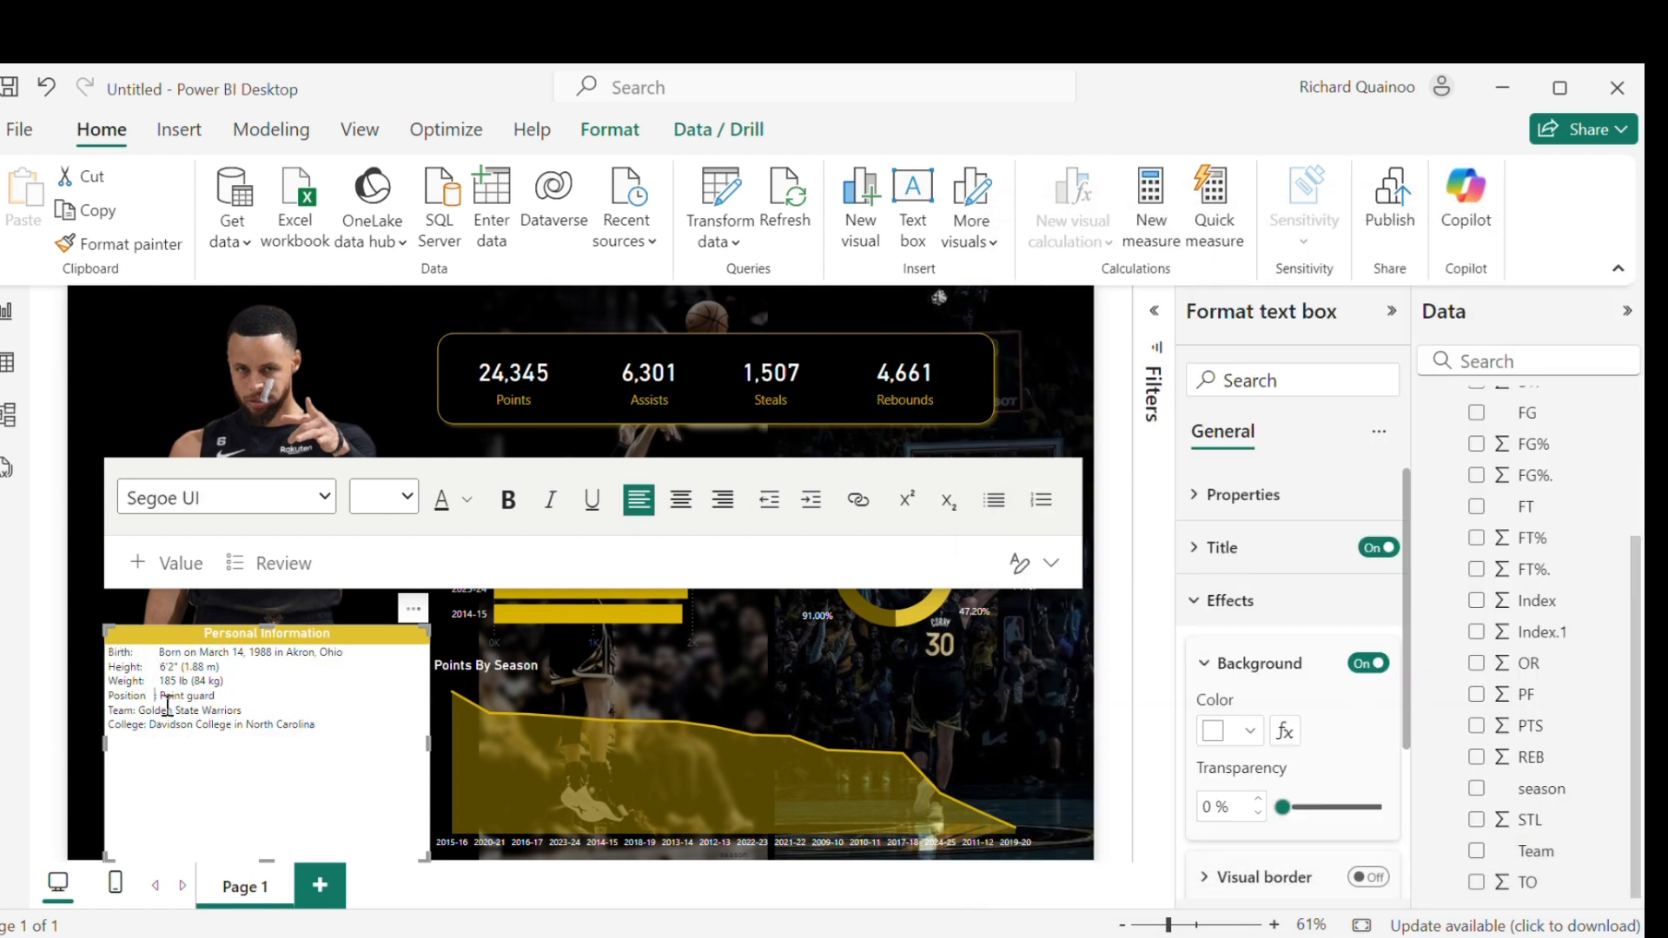
click(150, 724)
key(Tab)
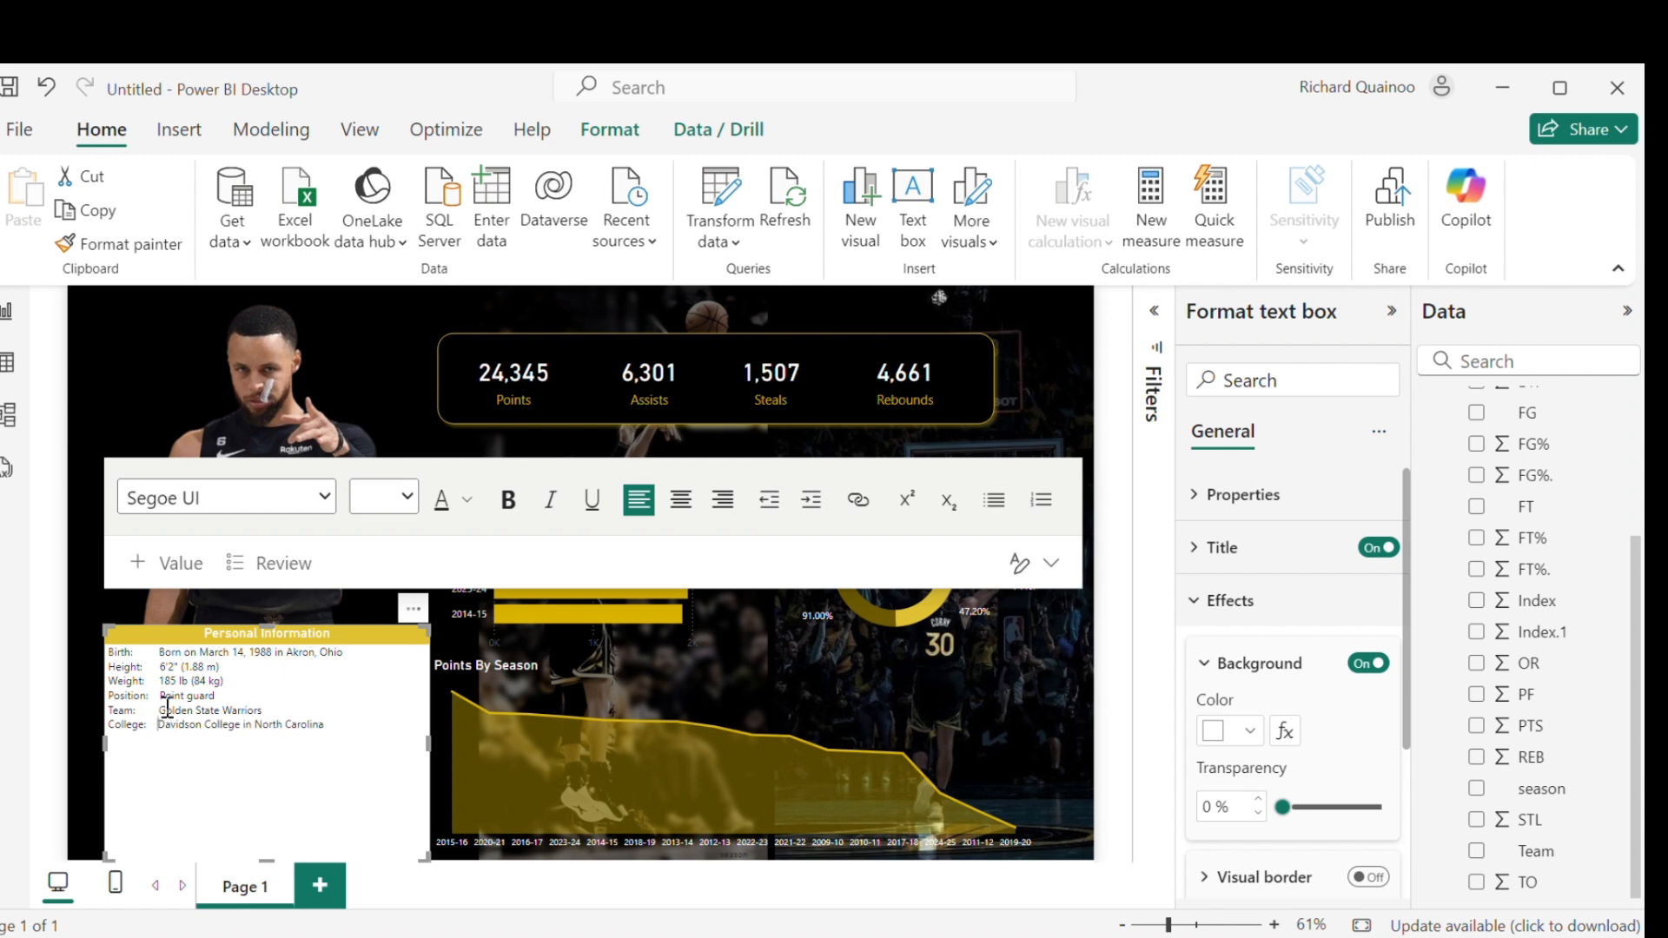
key(Up)
key(Up)
key(Down)
key(Down)
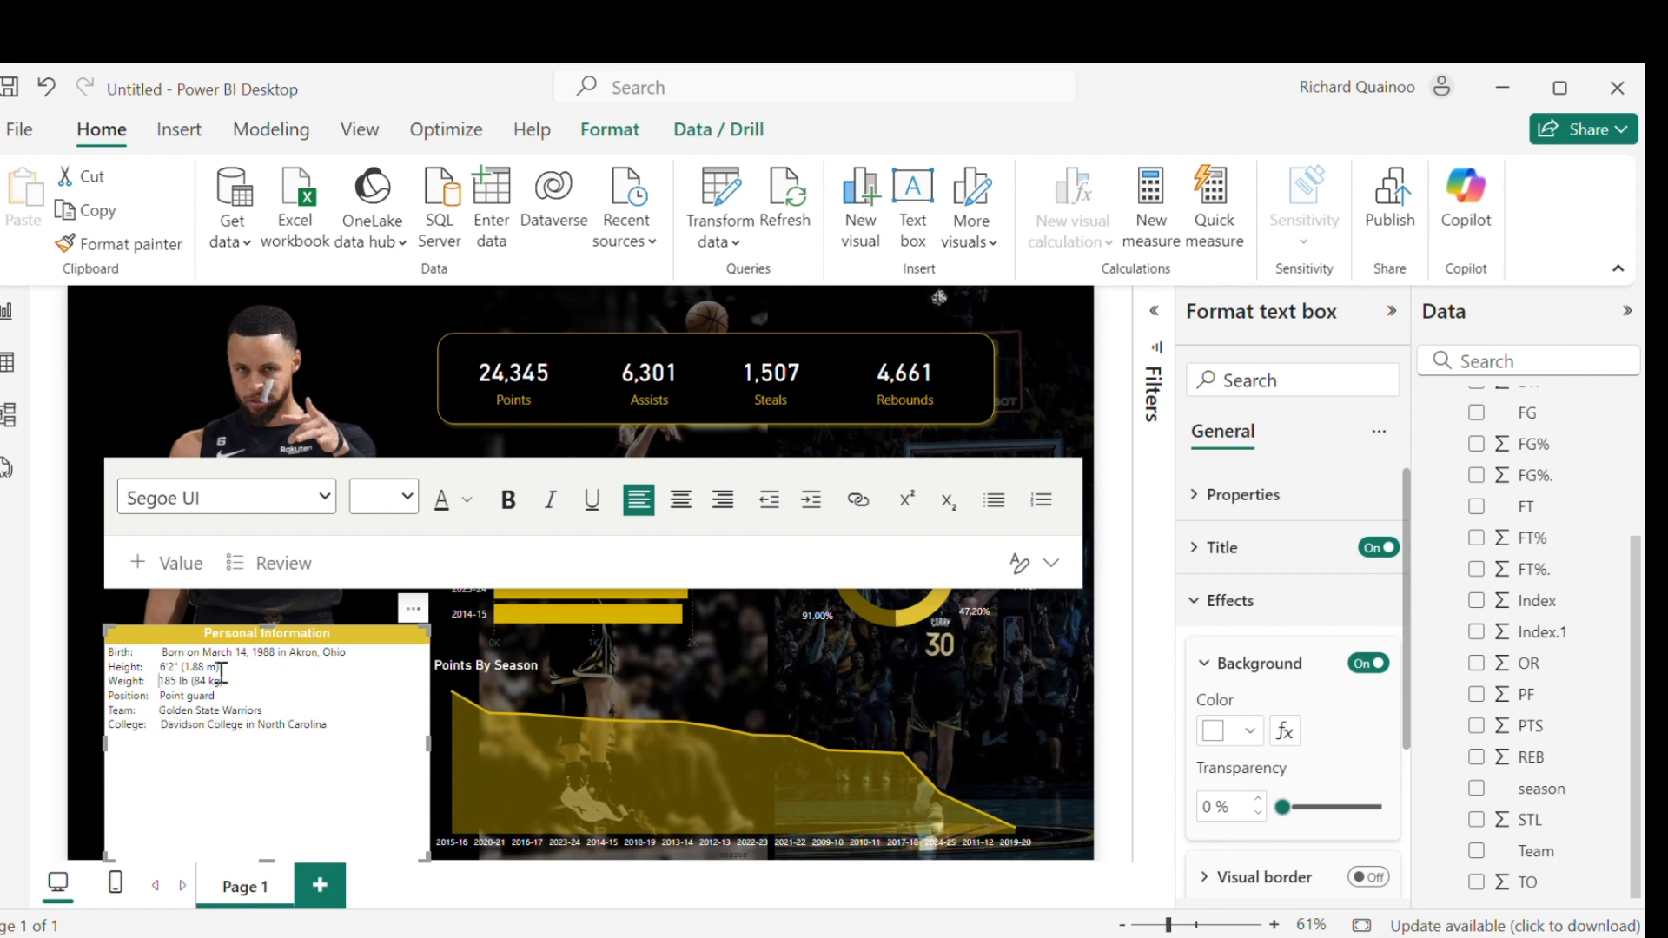
Step: Give the Personal Information text box a dark background and color all its body text yellow
click(1249, 731)
click(1233, 615)
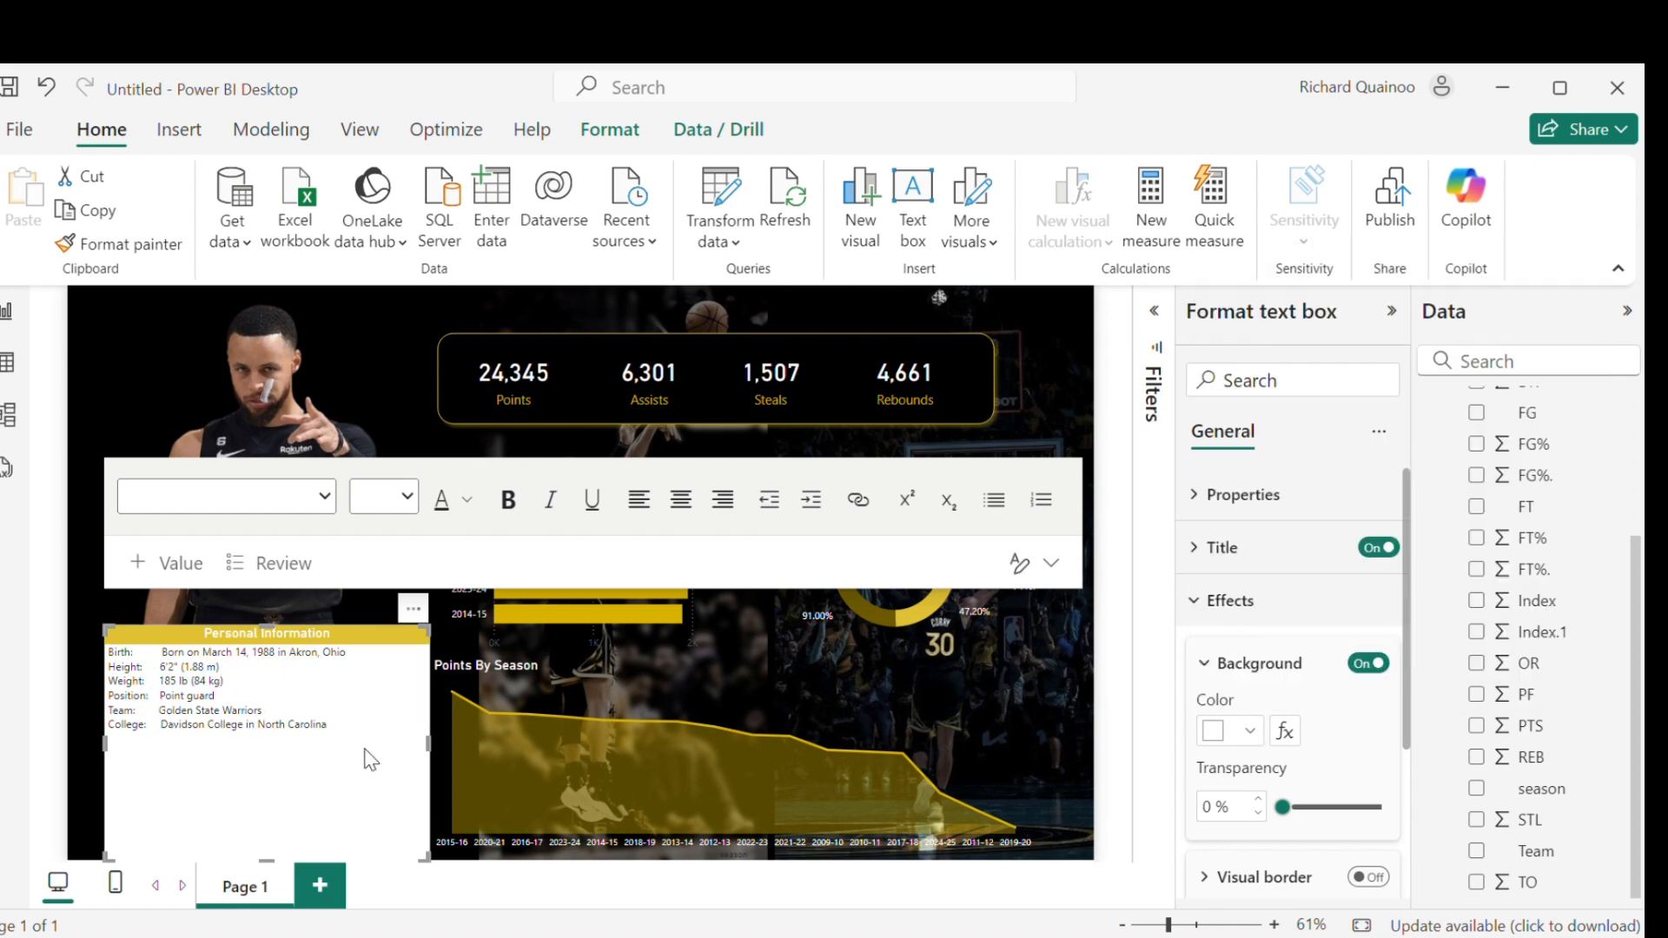
drag(362, 753, 107, 653)
click(466, 500)
click(529, 844)
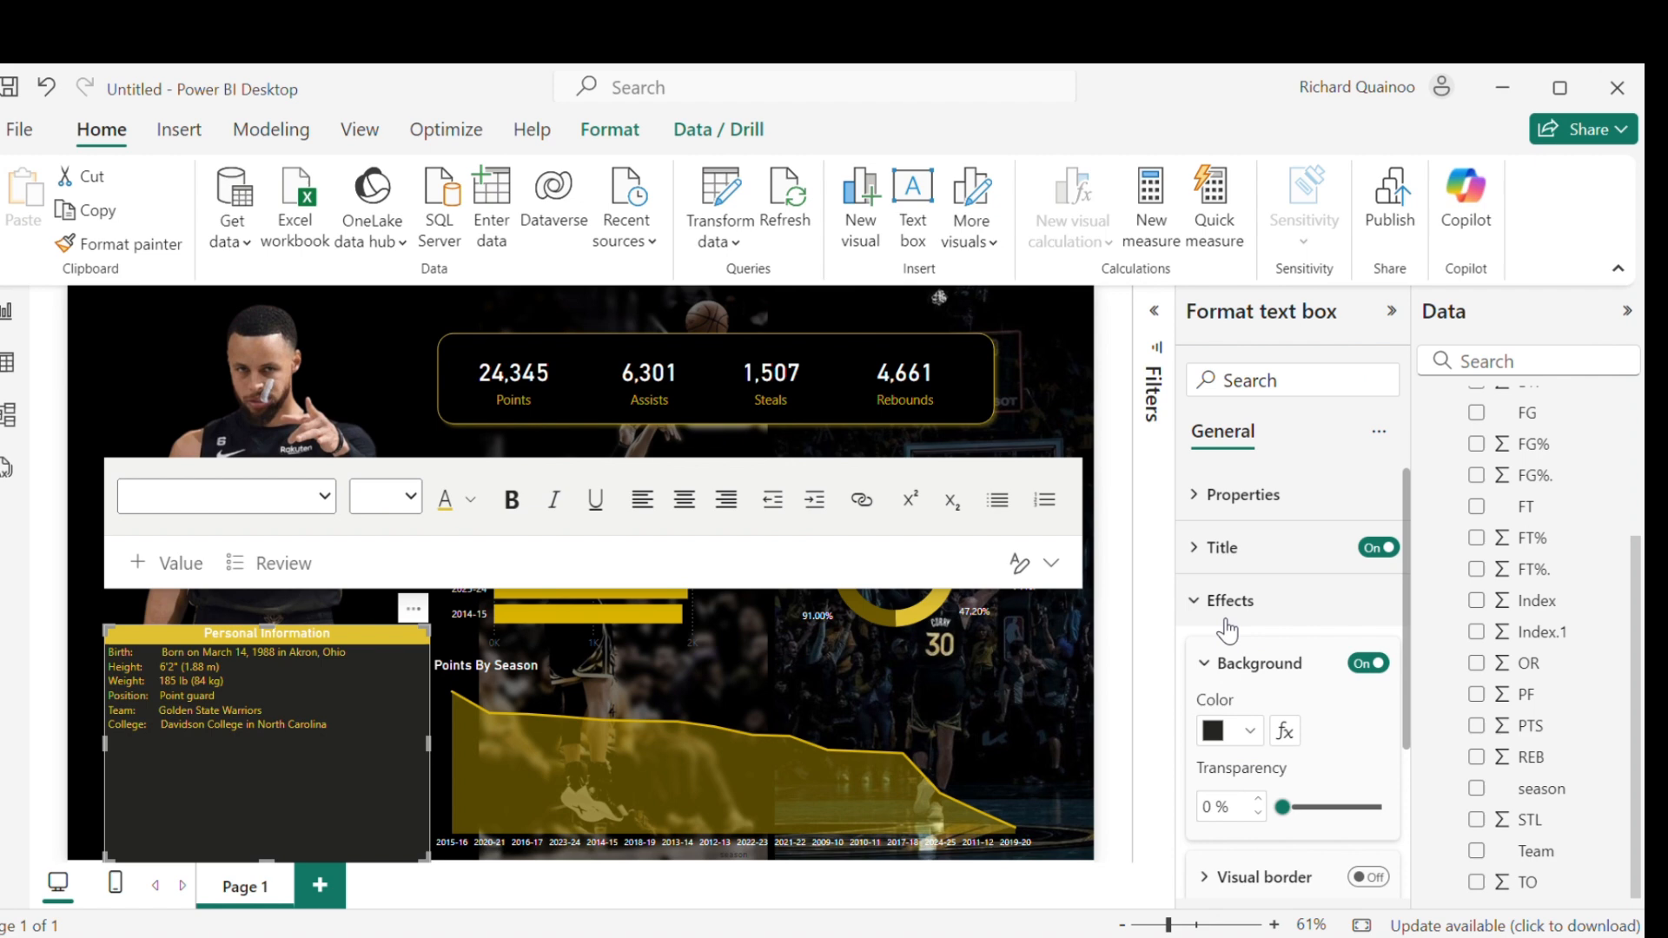
Step: Turn on the Personal Information text box's visual border and color it yellow
click(93, 651)
click(253, 800)
scroll(1289, 752, down, 2)
click(1366, 746)
click(1204, 748)
click(1249, 812)
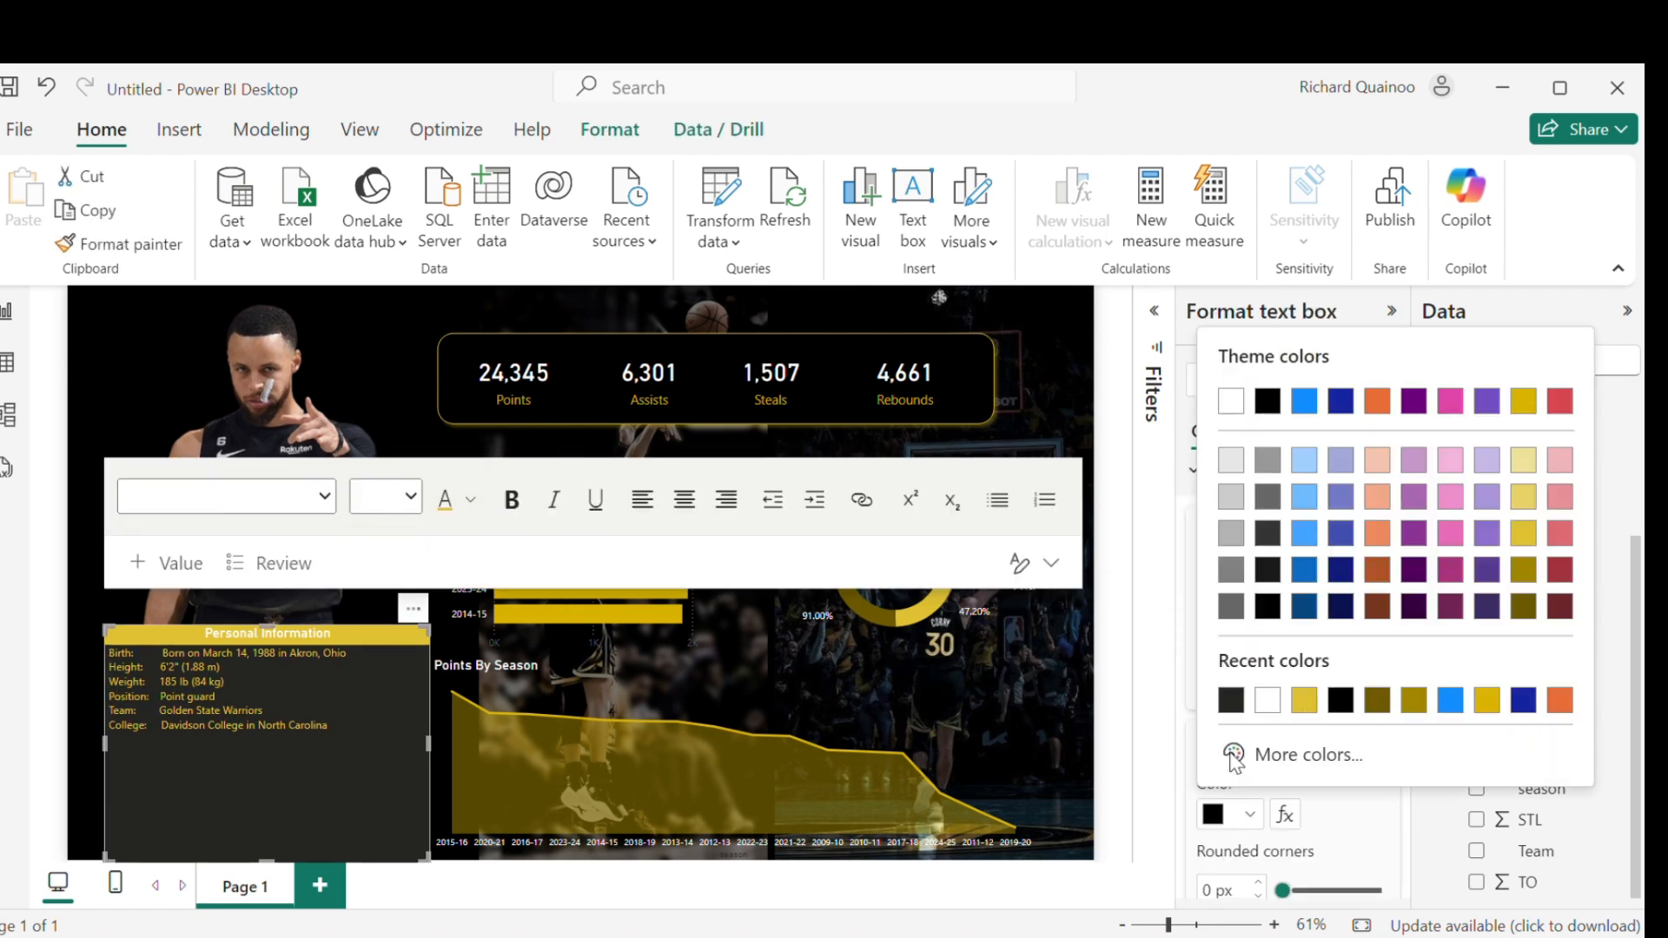
click(1299, 700)
click(98, 597)
Step: Insert another text box with the centered text "Stephen Curry"
click(908, 208)
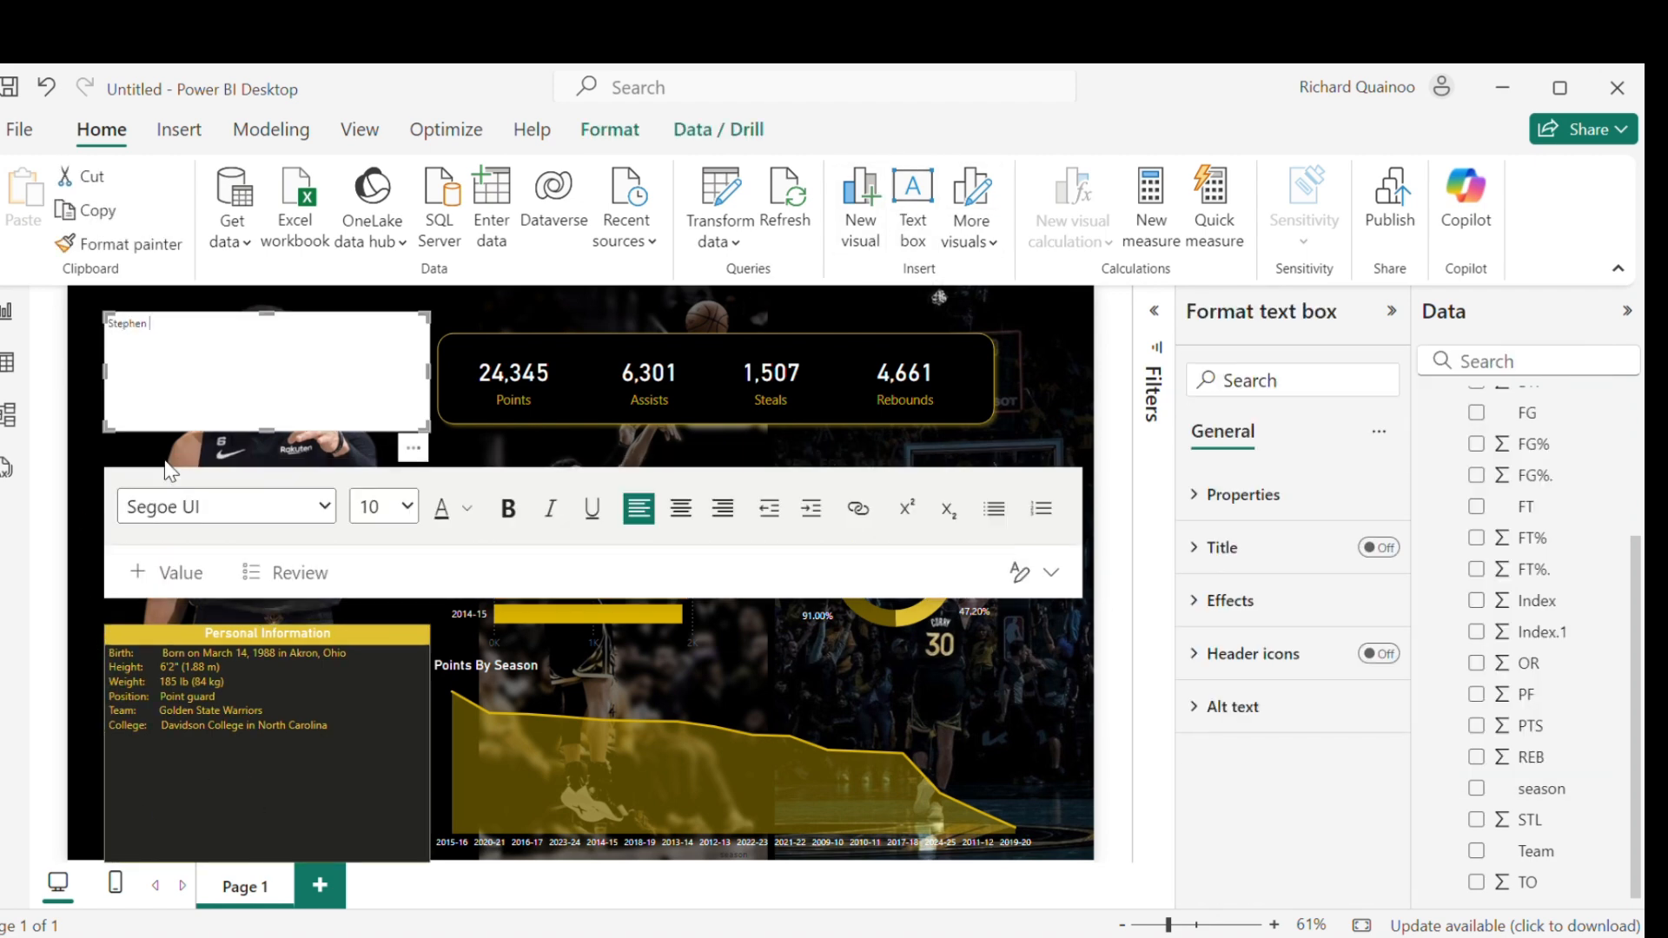
key(ctrl+a)
click(679, 514)
key(ctrl+s)
click(1049, 753)
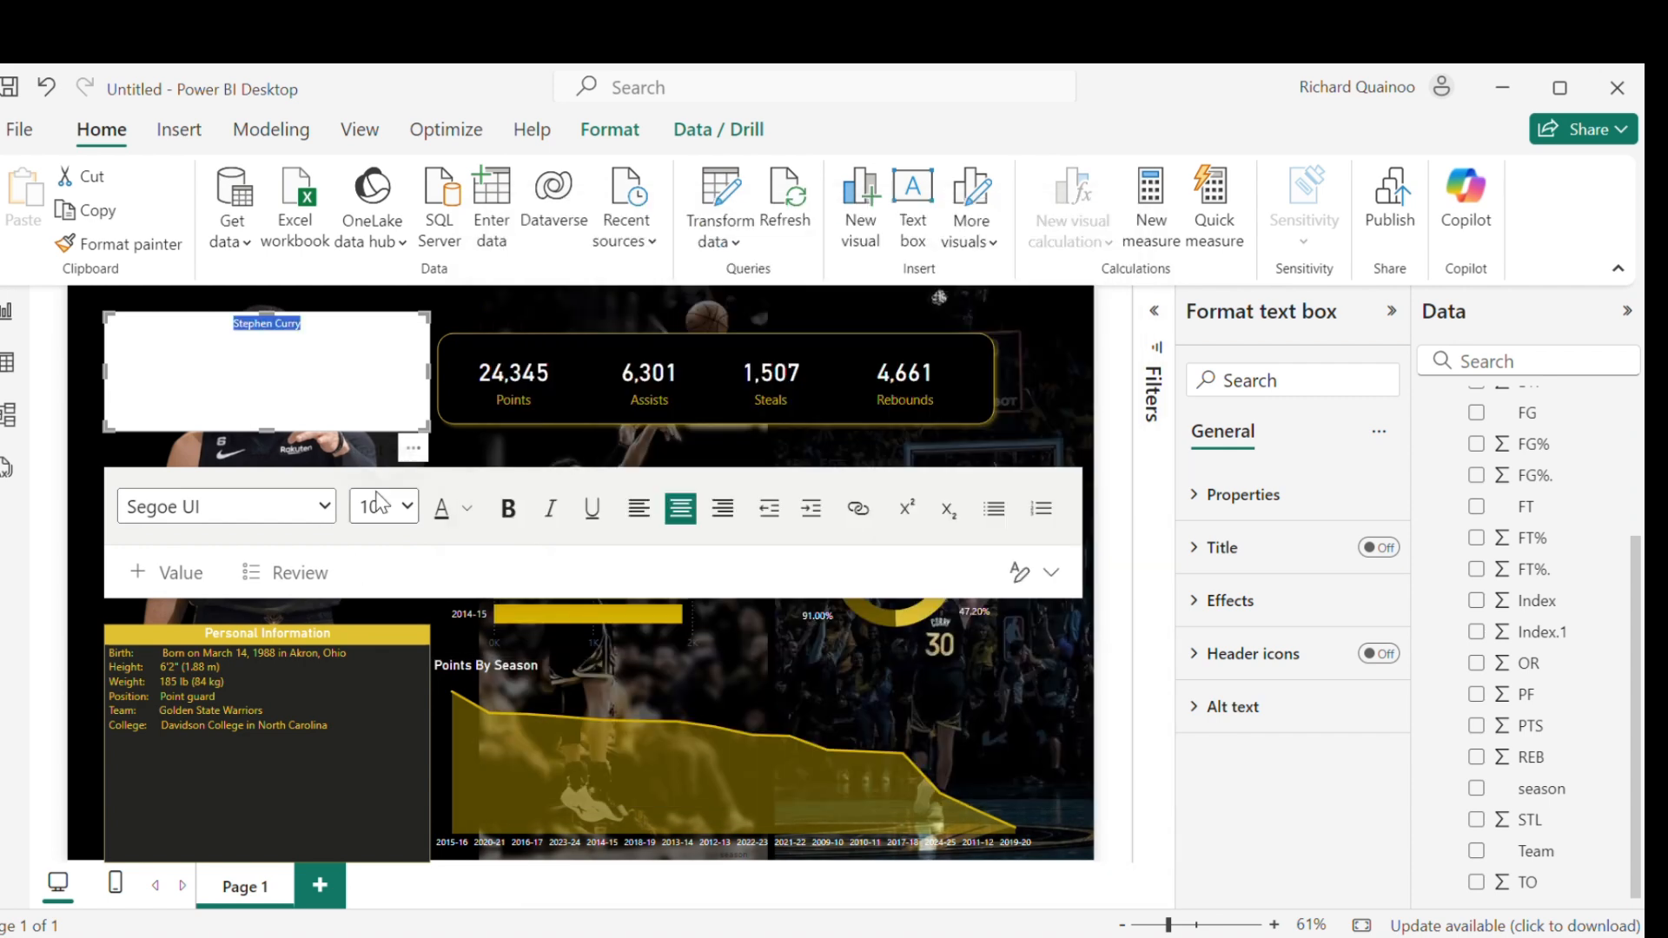
Step: Enlarge the "Stephen Curry" text, make it bold and color it yellow
click(375, 505)
click(363, 412)
click(508, 509)
click(467, 509)
click(488, 451)
Step: Turn off the name text box's background, reduce its height and move it directly above the Personal Information box
click(1197, 653)
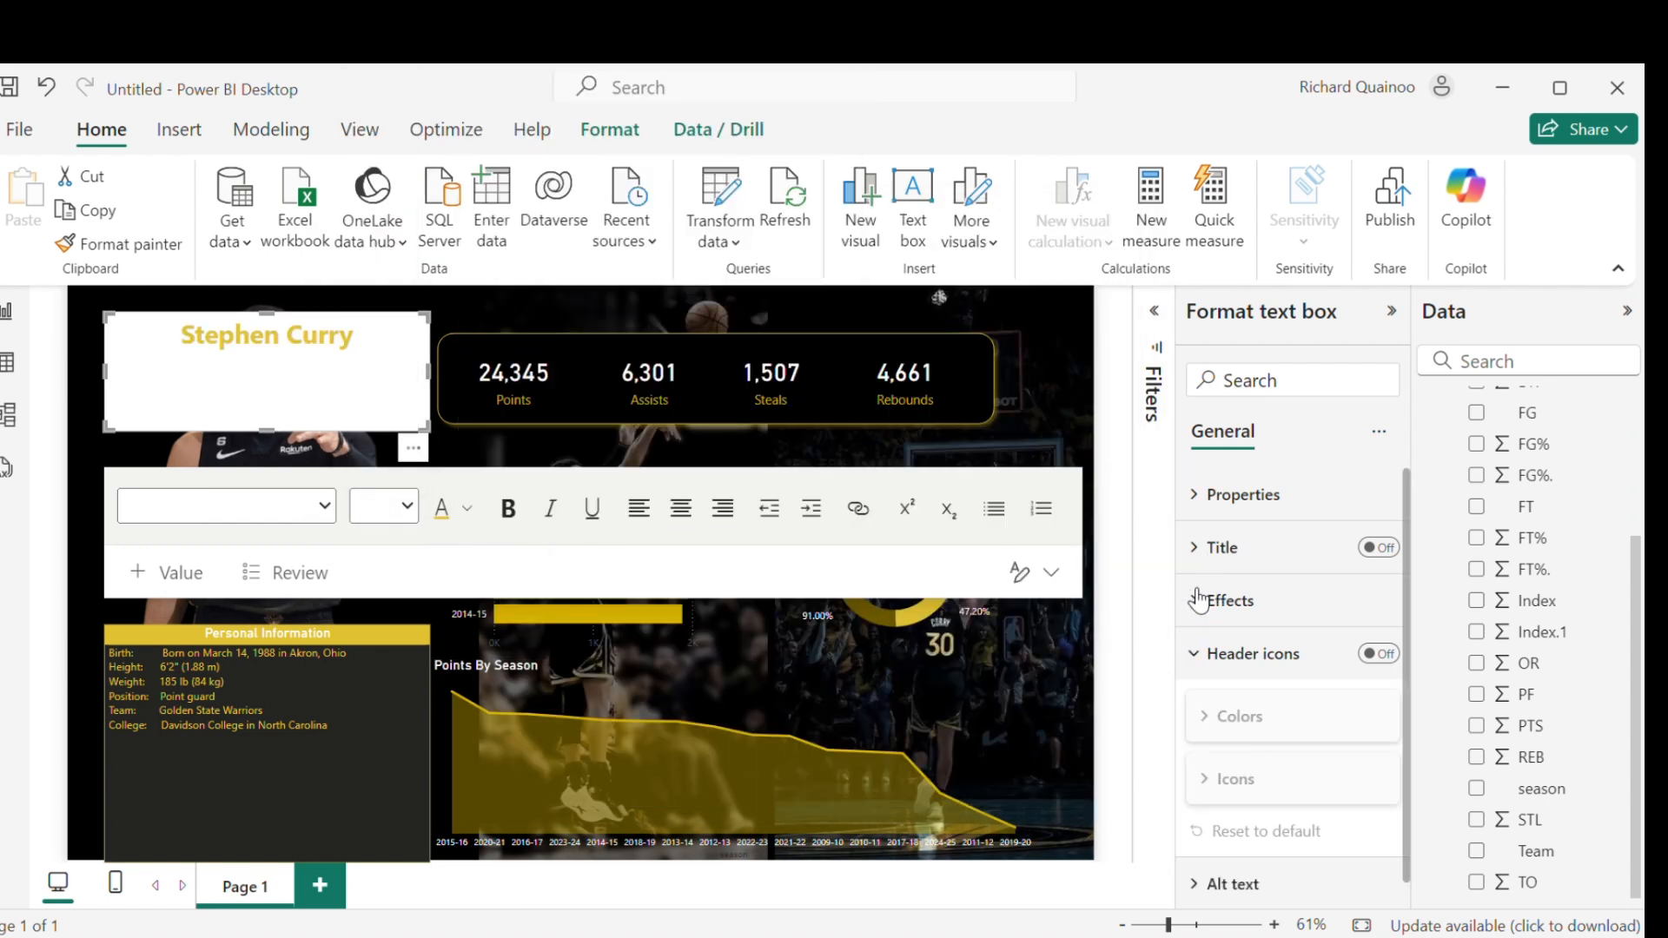
click(1198, 600)
click(1368, 663)
drag(270, 425, 269, 352)
drag(407, 311, 405, 576)
click(97, 360)
Step: Collapse the Visualizations pane and the field list of the regular season table
click(1390, 311)
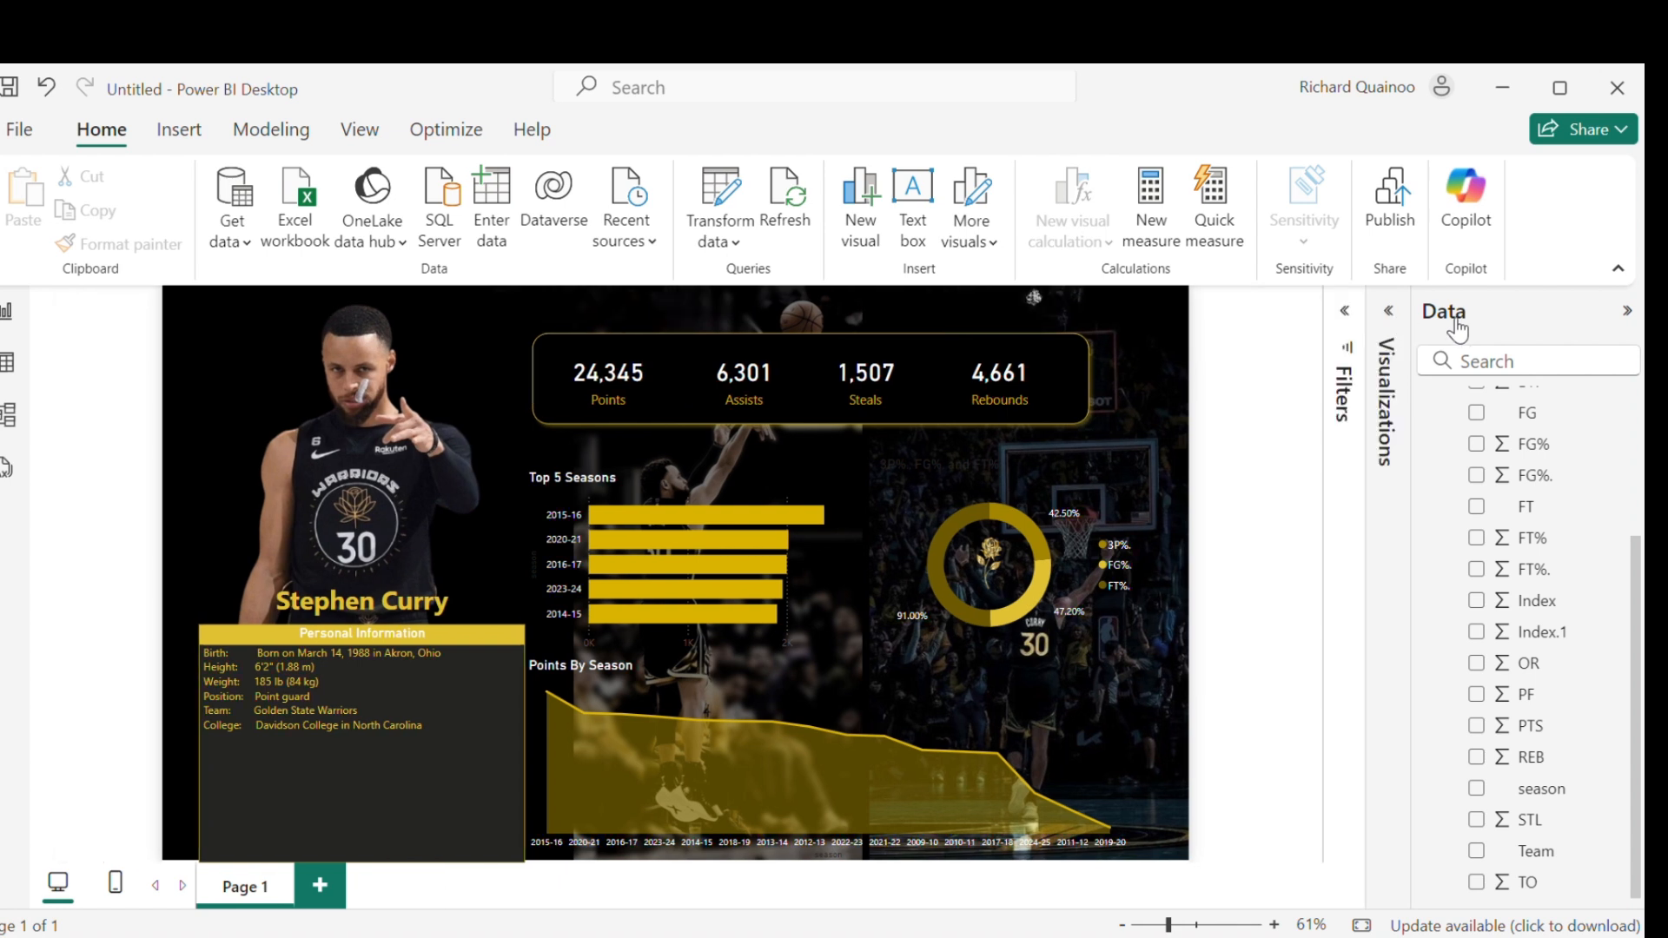
scroll(1474, 444, up, 3)
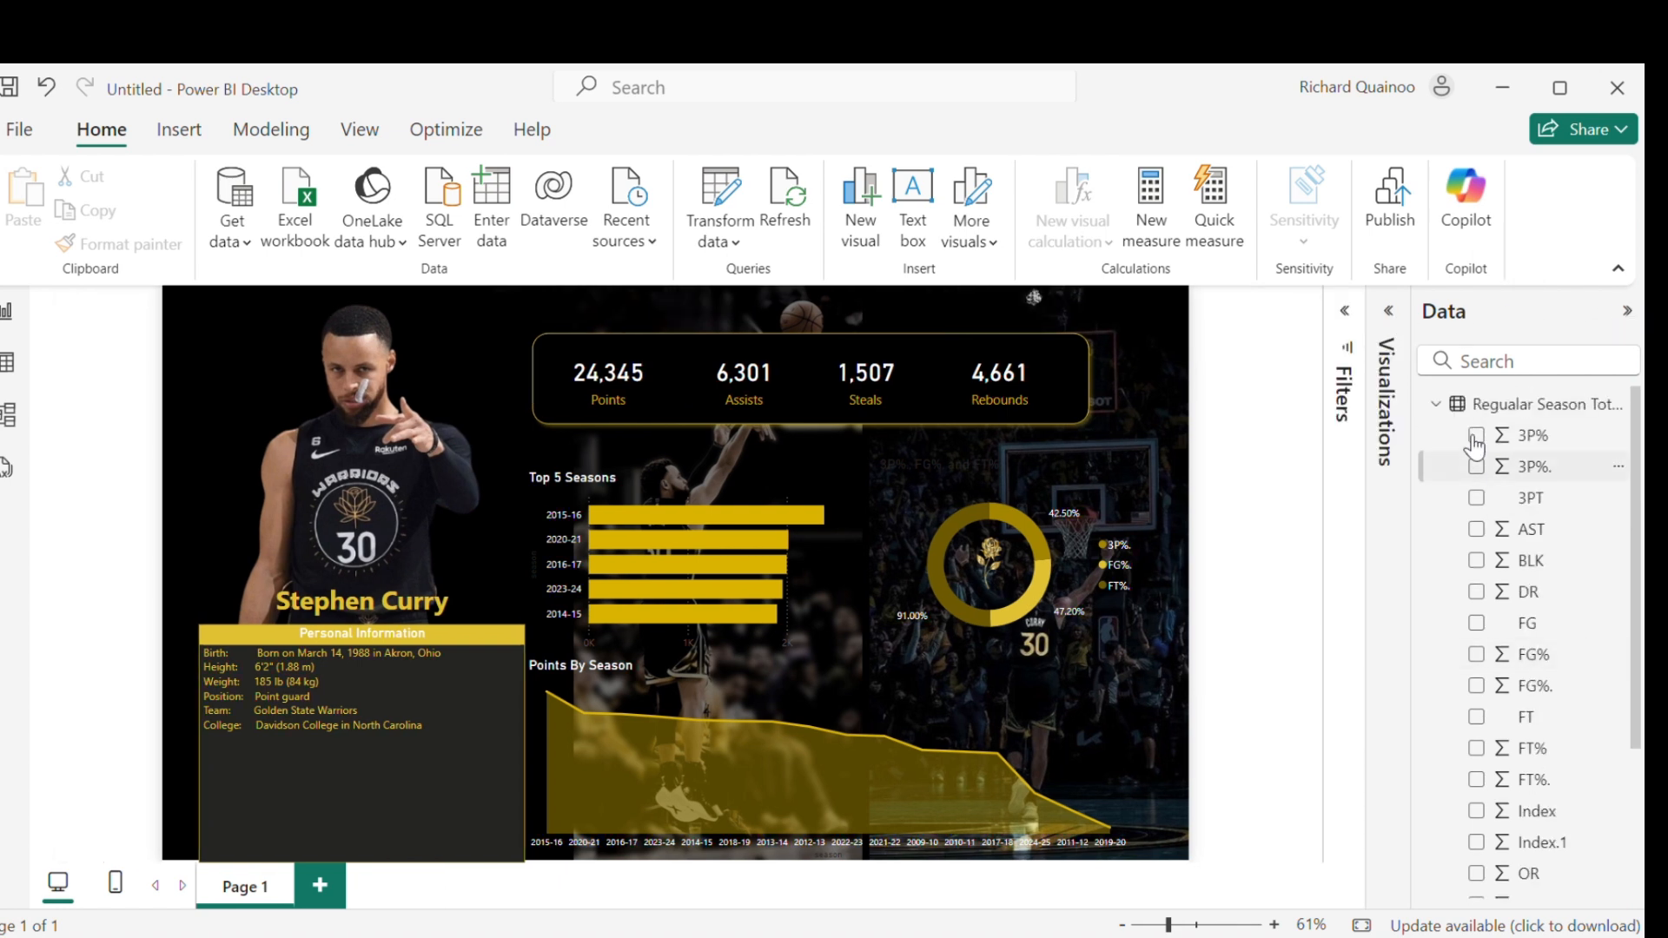
click(1439, 406)
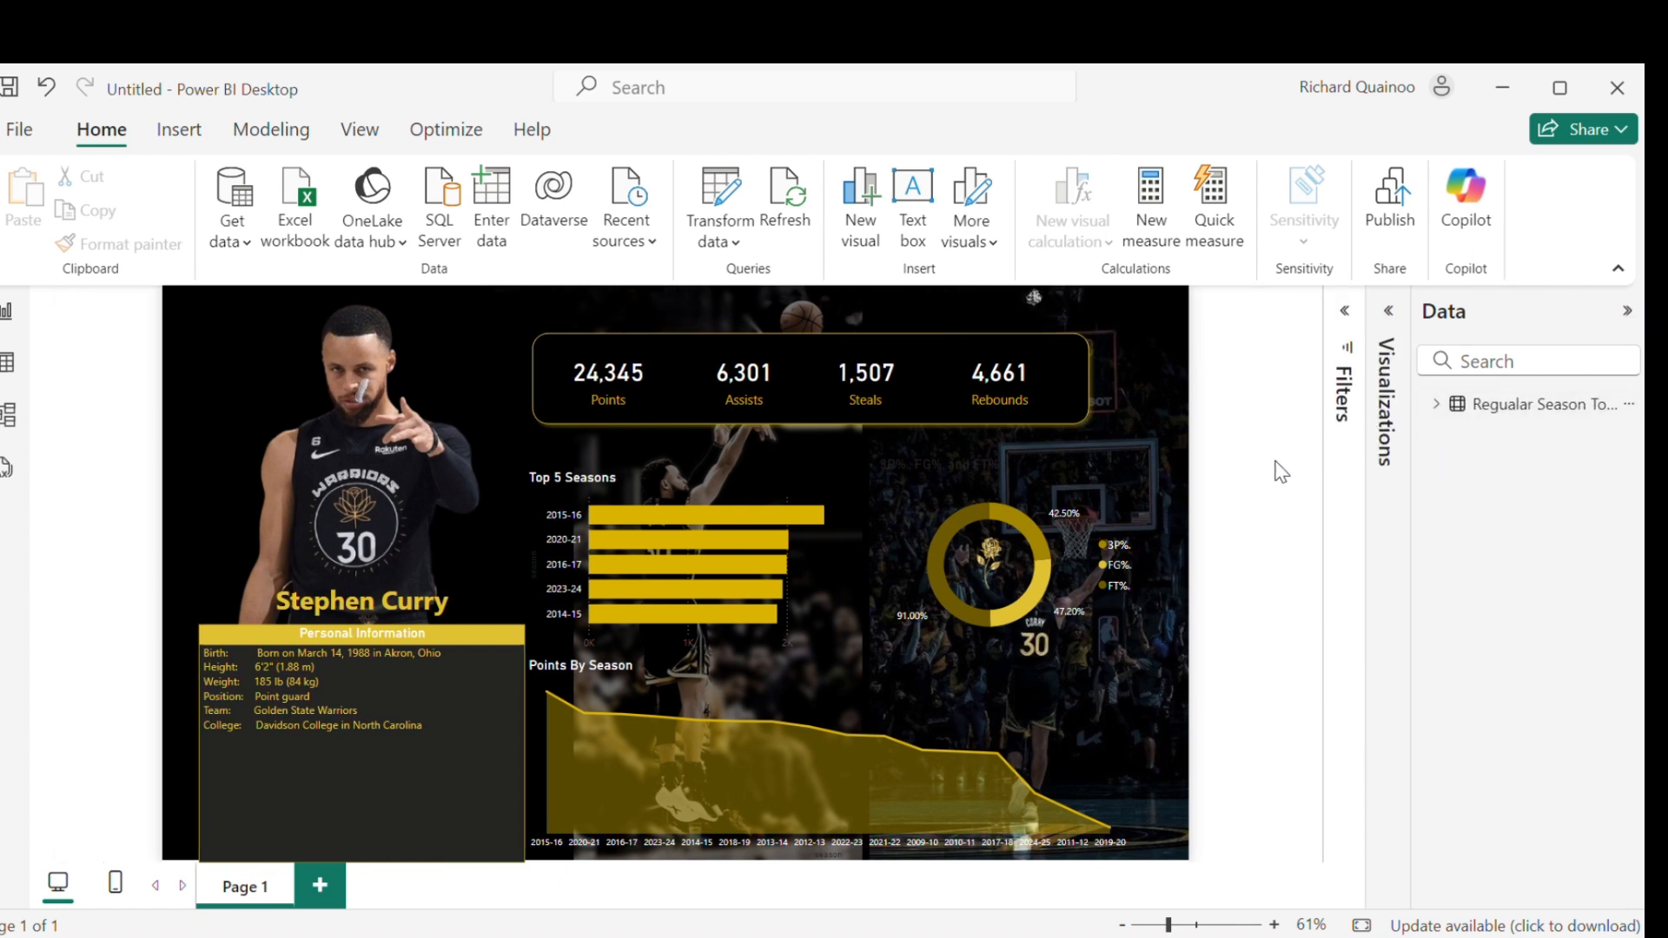